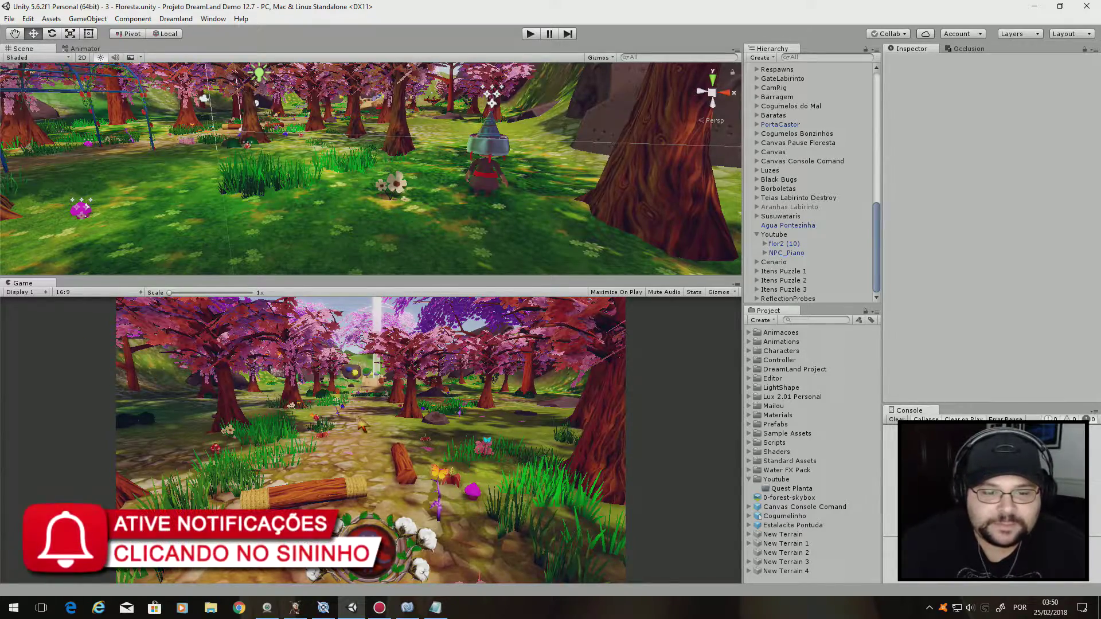
Step: In TERA, run the character to the Pilka Plant and gather it with F, then return to Unity
{"action": "left_click", "coordinate": [323, 608]}
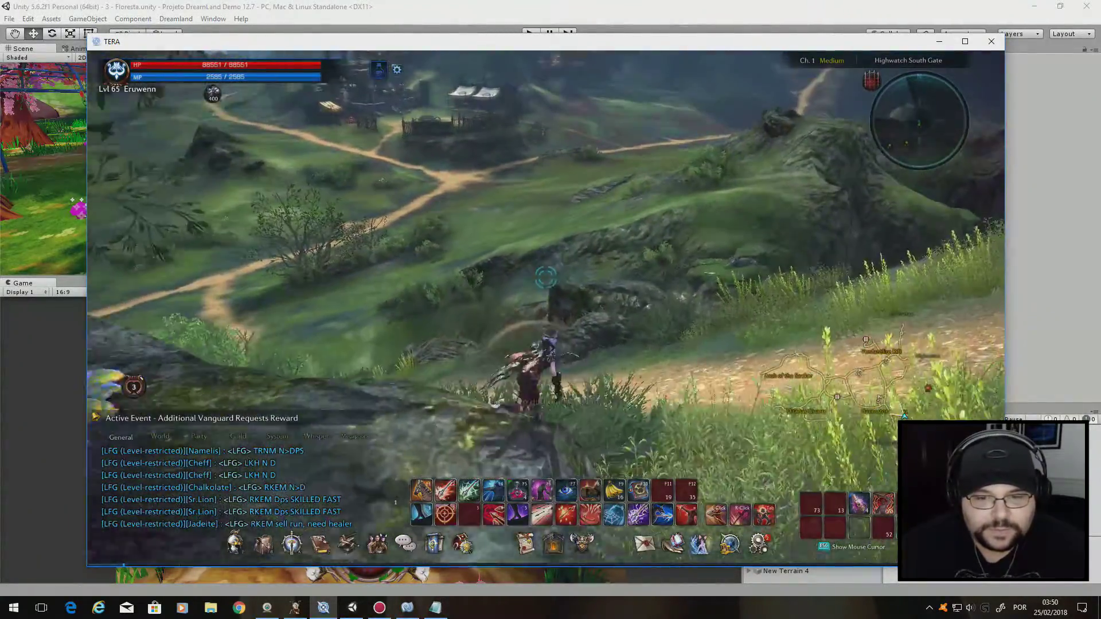
{"action": "key", "text": "w"}
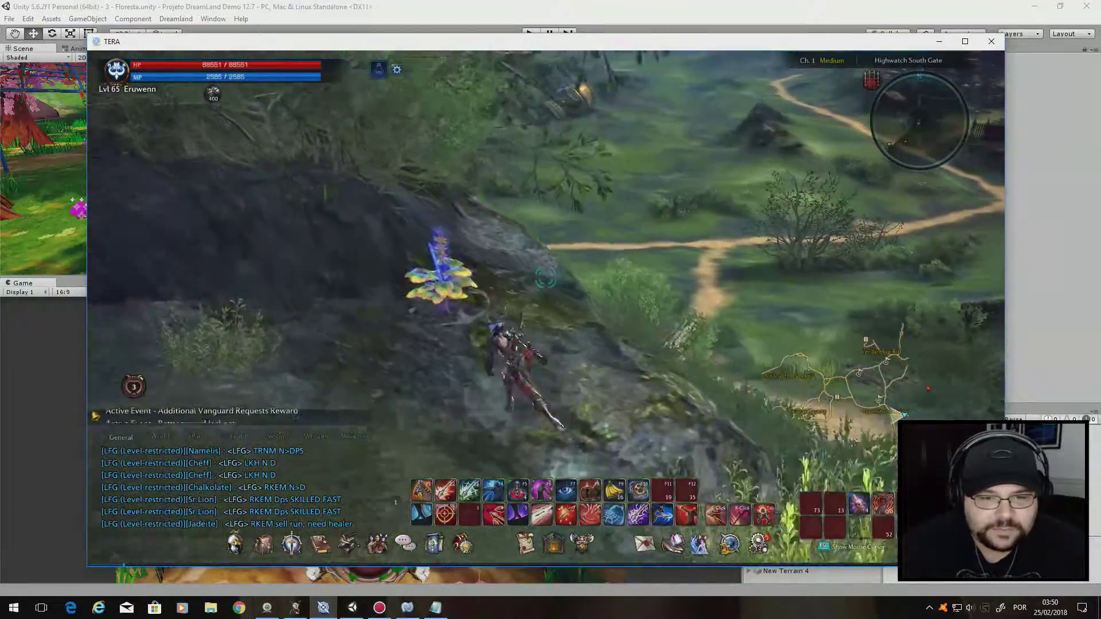
{"action": "key", "text": "f"}
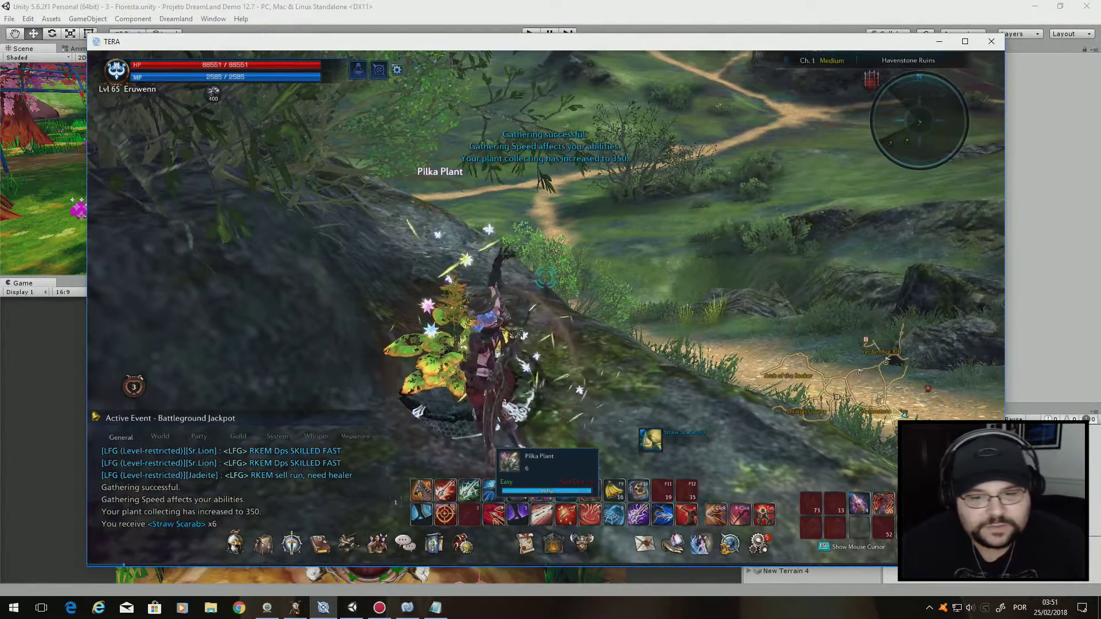
{"action": "key", "text": "w"}
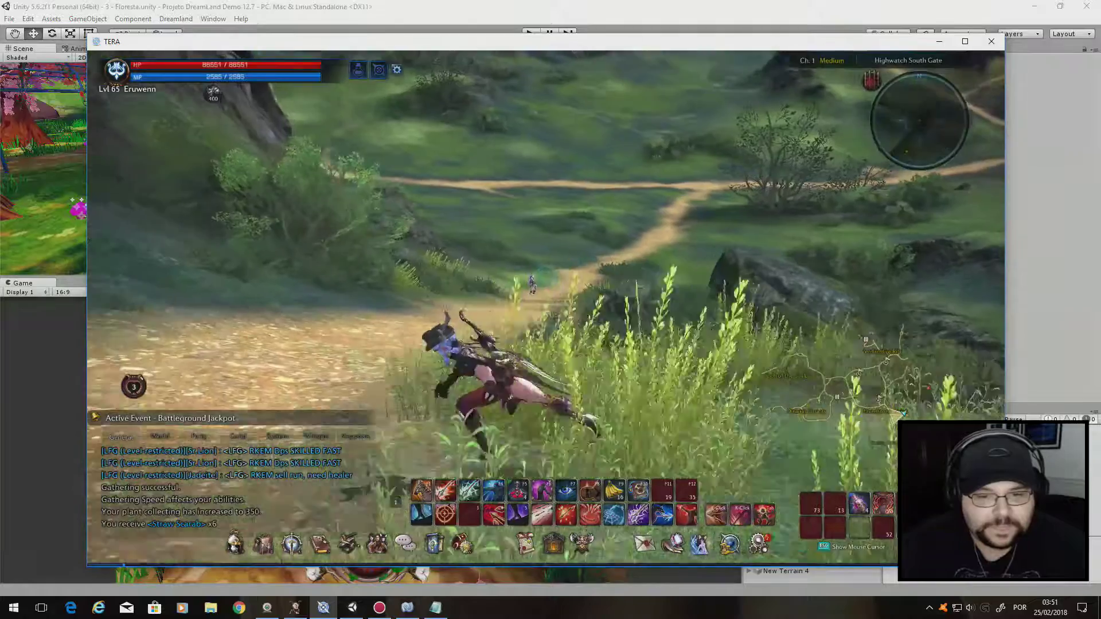
{"action": "key", "text": "alt+Tab"}
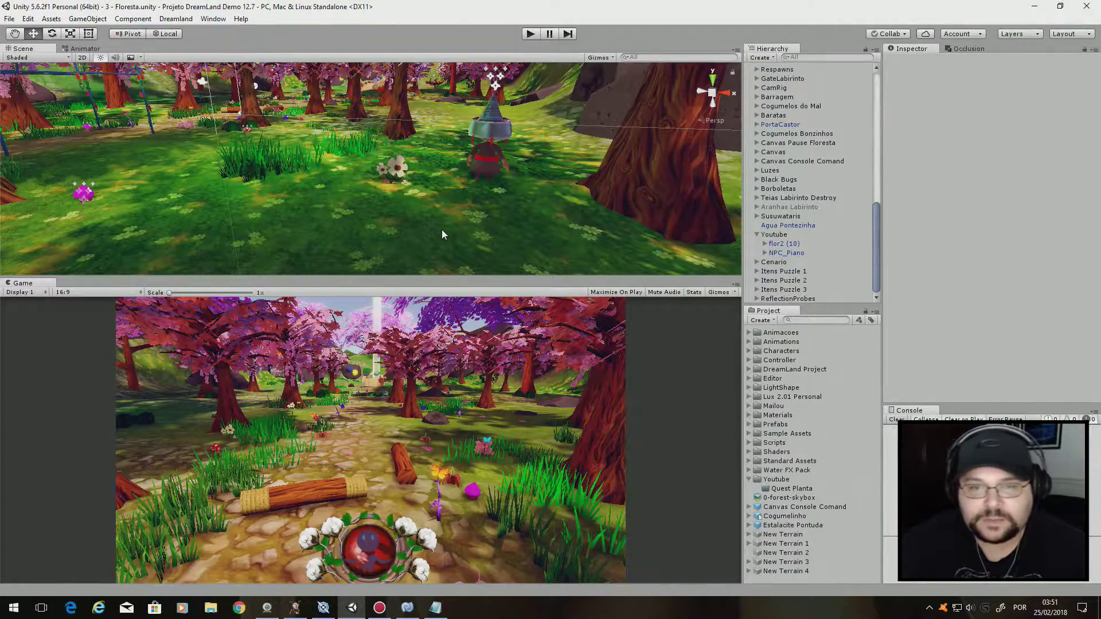
Step: Orbit the Floresta scene to inspect NPC_Piano and flor2 (10), then open GameObject > 3D Object
{"action": "mouse_move", "coordinate": [446, 218]}
{"action": "right_mouse_down"}
{"action": "mouse_move", "coordinate": [459, 211]}
{"action": "mouse_move", "coordinate": [480, 230]}
{"action": "mouse_move", "coordinate": [443, 139]}
{"action": "mouse_move", "coordinate": [389, 148]}
{"action": "mouse_move", "coordinate": [489, 168]}
{"action": "right_mouse_up"}
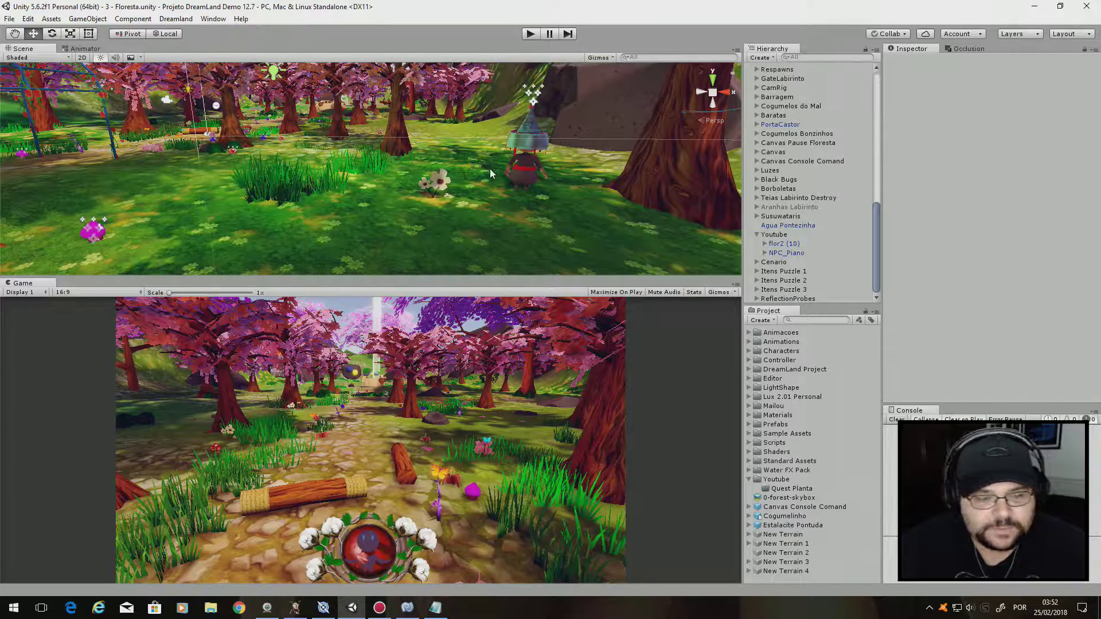
{"action": "left_click", "coordinate": [525, 168]}
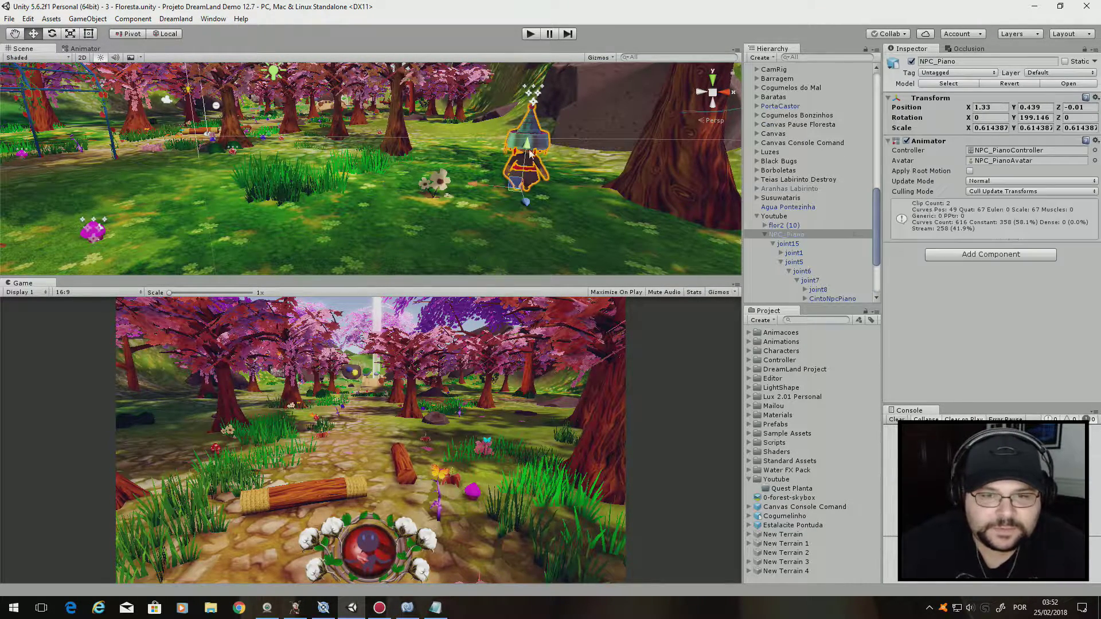
{"action": "left_click", "coordinate": [765, 234]}
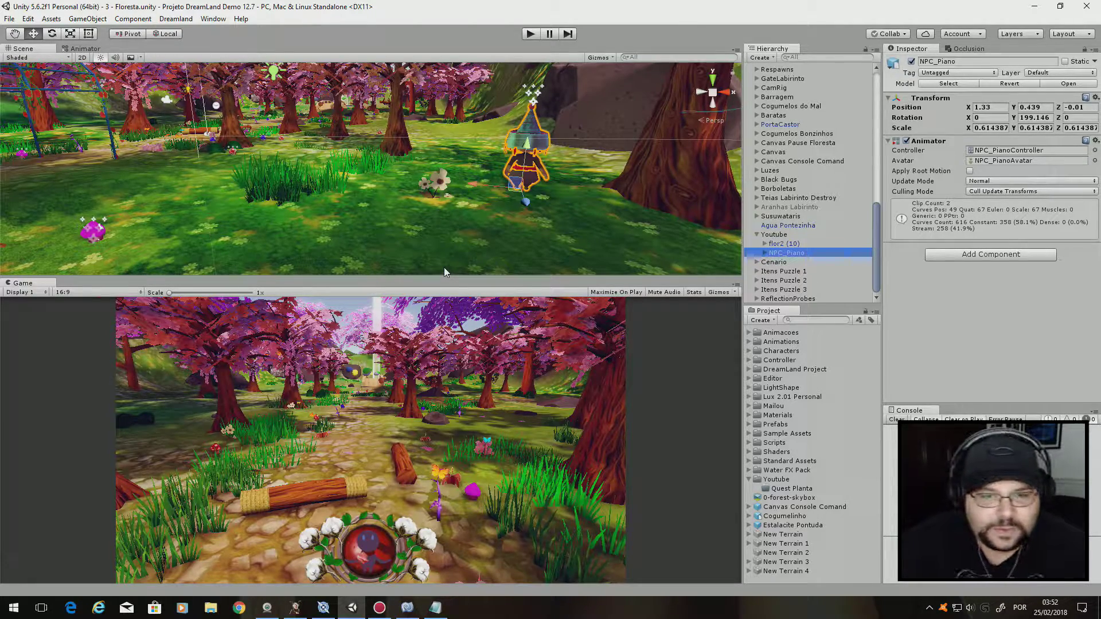
{"action": "mouse_move", "coordinate": [444, 273]}
{"action": "right_mouse_down"}
{"action": "mouse_move", "coordinate": [426, 231]}
{"action": "mouse_move", "coordinate": [445, 183]}
{"action": "mouse_move", "coordinate": [405, 198]}
{"action": "right_mouse_up"}
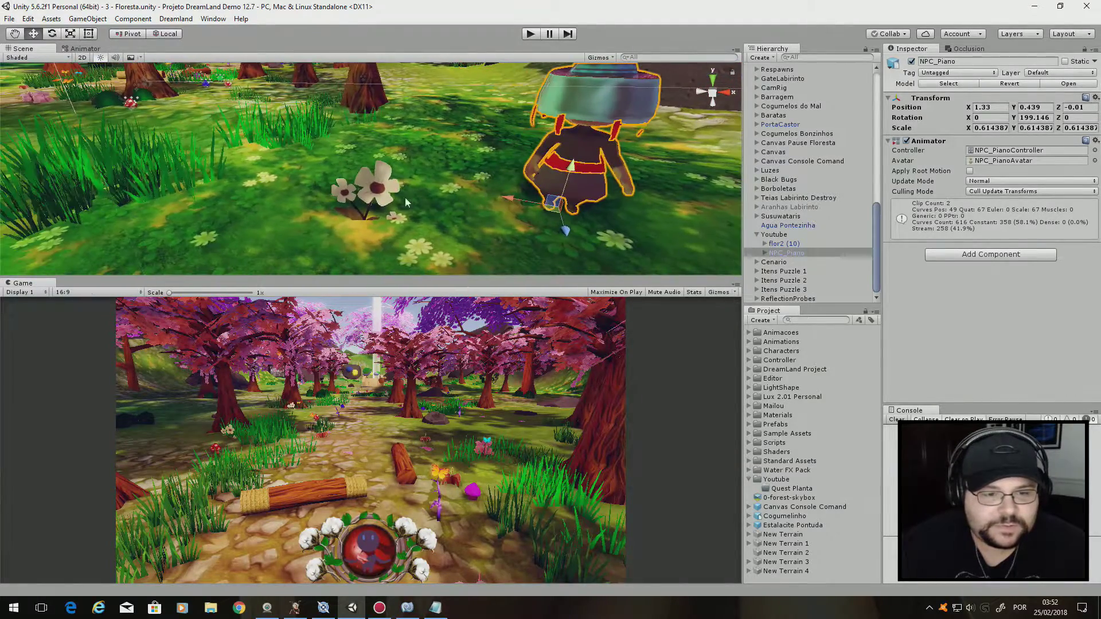
{"action": "left_click", "coordinate": [357, 184]}
{"action": "right_click_drag", "start_coordinate": [467, 206], "coordinate": [447, 215]}
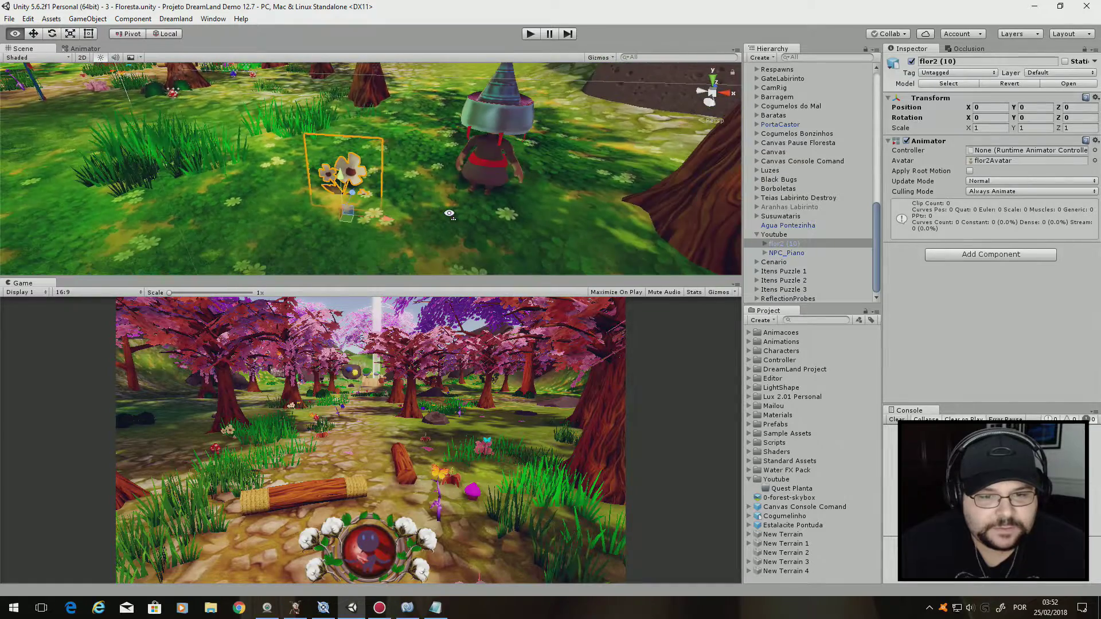
{"action": "left_click", "coordinate": [88, 18]}
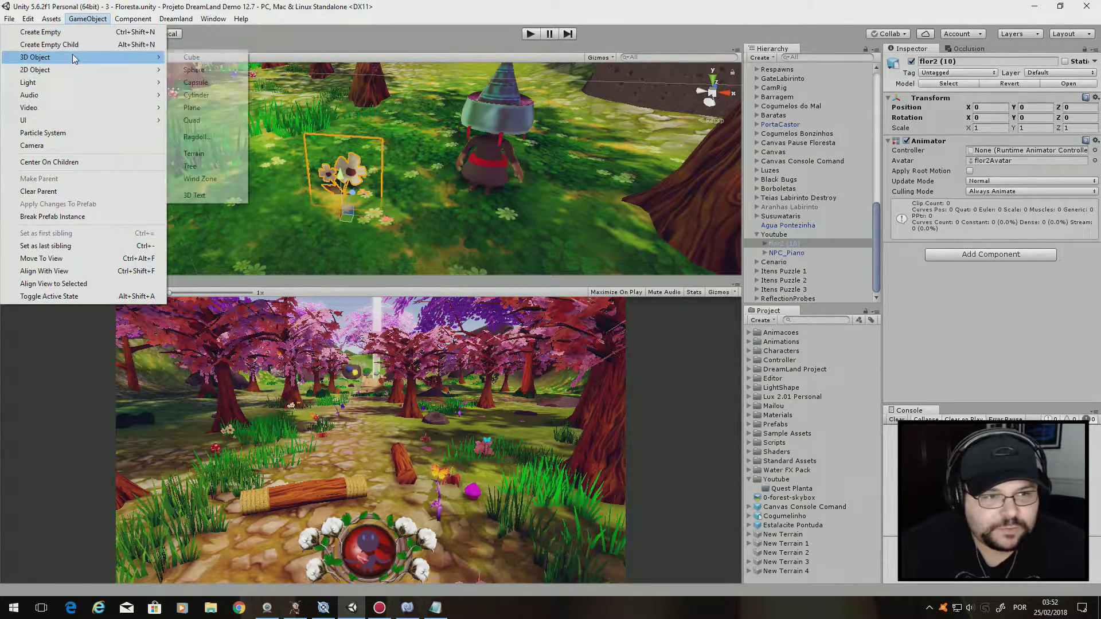
{"action": "mouse_move", "coordinate": [69, 56]}
{"action": "left_click", "coordinate": [218, 59]}
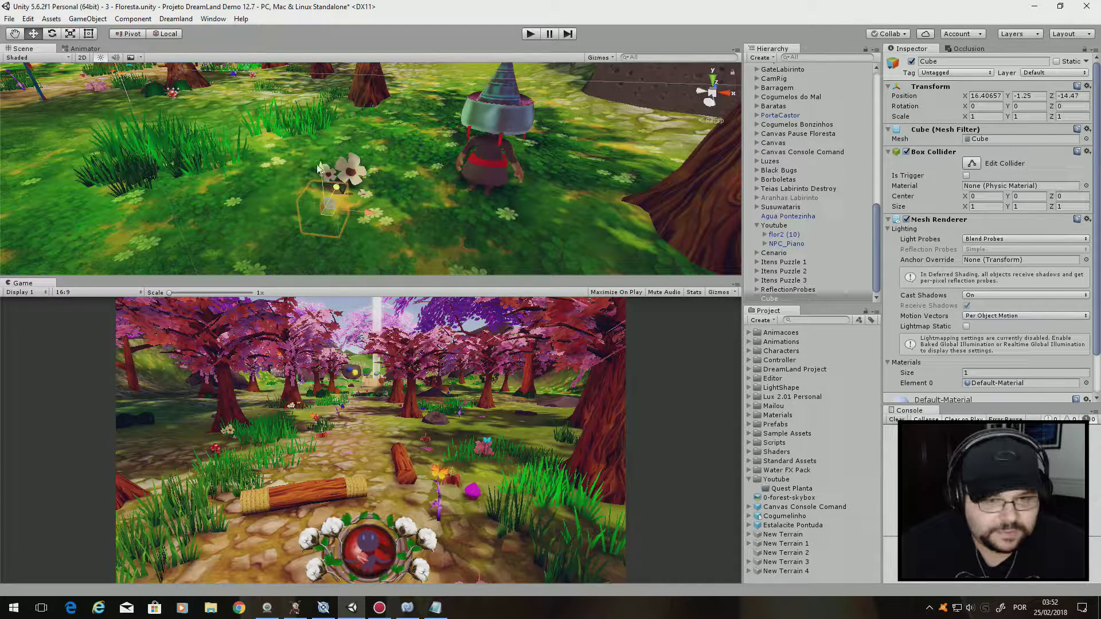
{"action": "mouse_move", "coordinate": [321, 167]}
{"action": "left_mouse_down"}
{"action": "mouse_move", "coordinate": [315, 114]}
{"action": "mouse_move", "coordinate": [491, 193]}
{"action": "left_mouse_up"}
{"action": "key", "text": "r"}
{"action": "key", "text": "w"}
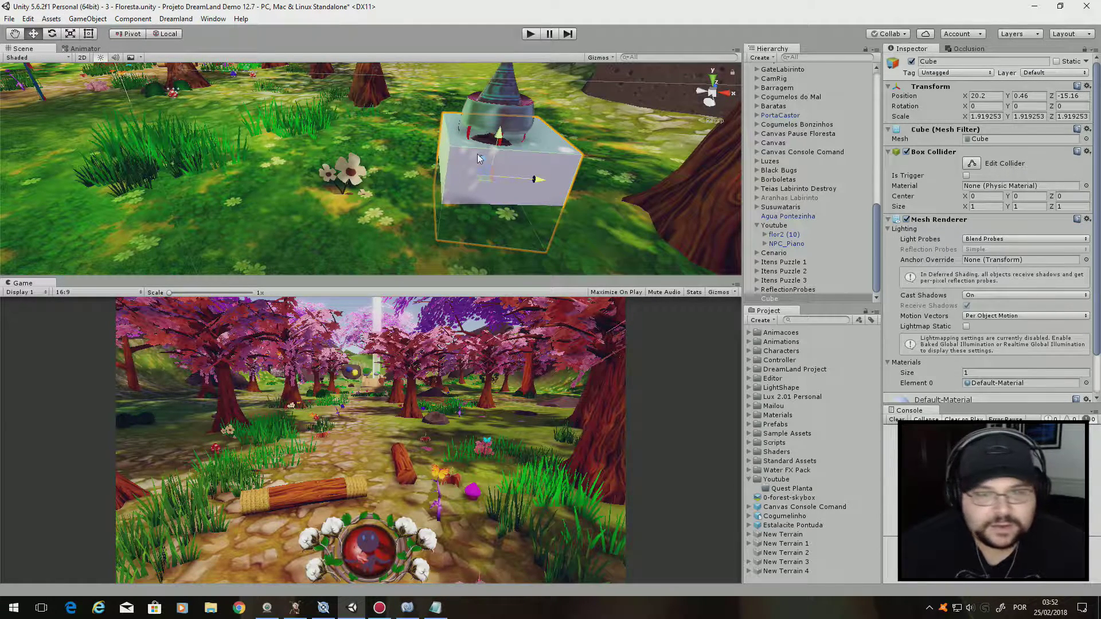
{"action": "key", "text": "Delete"}
{"action": "mouse_move", "coordinate": [411, 189]}
{"action": "right_mouse_down"}
{"action": "mouse_move", "coordinate": [467, 165]}
{"action": "mouse_move", "coordinate": [441, 165]}
{"action": "right_mouse_up"}
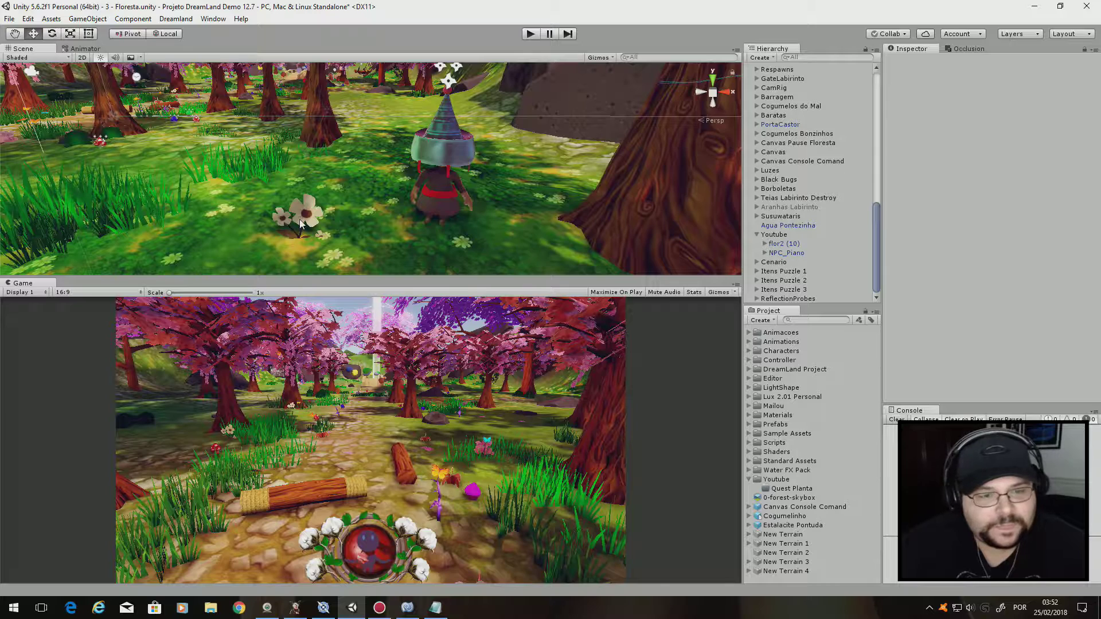
Step: Nudge NPC_Piano slightly along its Z axis
{"action": "left_click", "coordinate": [299, 219]}
{"action": "left_click", "coordinate": [441, 161]}
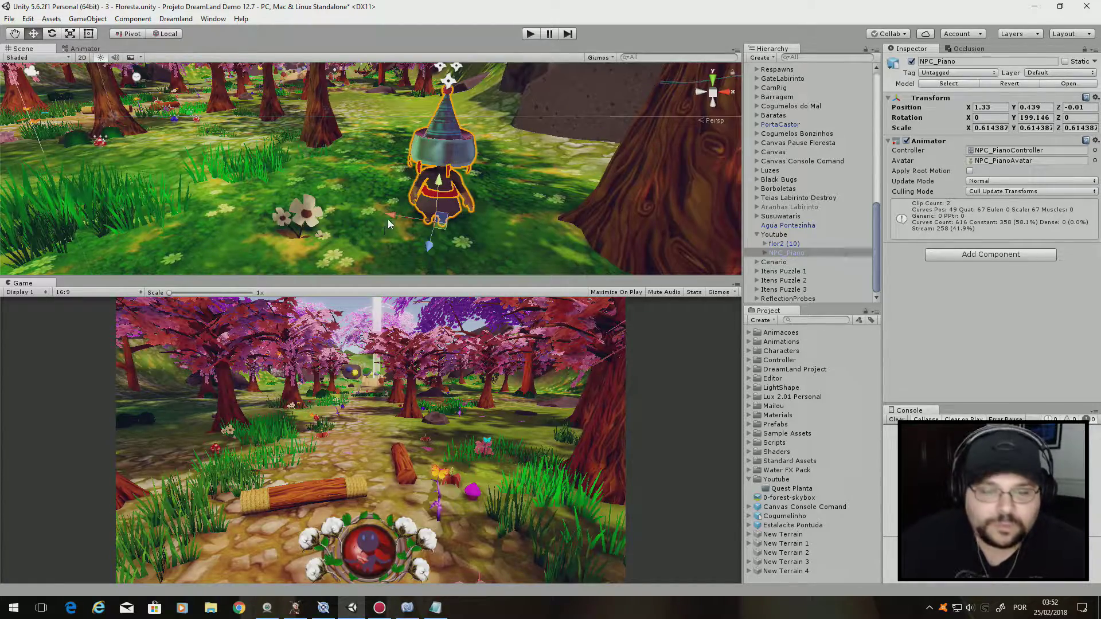
{"action": "left_click_drag", "start_coordinate": [387, 219], "coordinate": [447, 203], "text": "alt"}
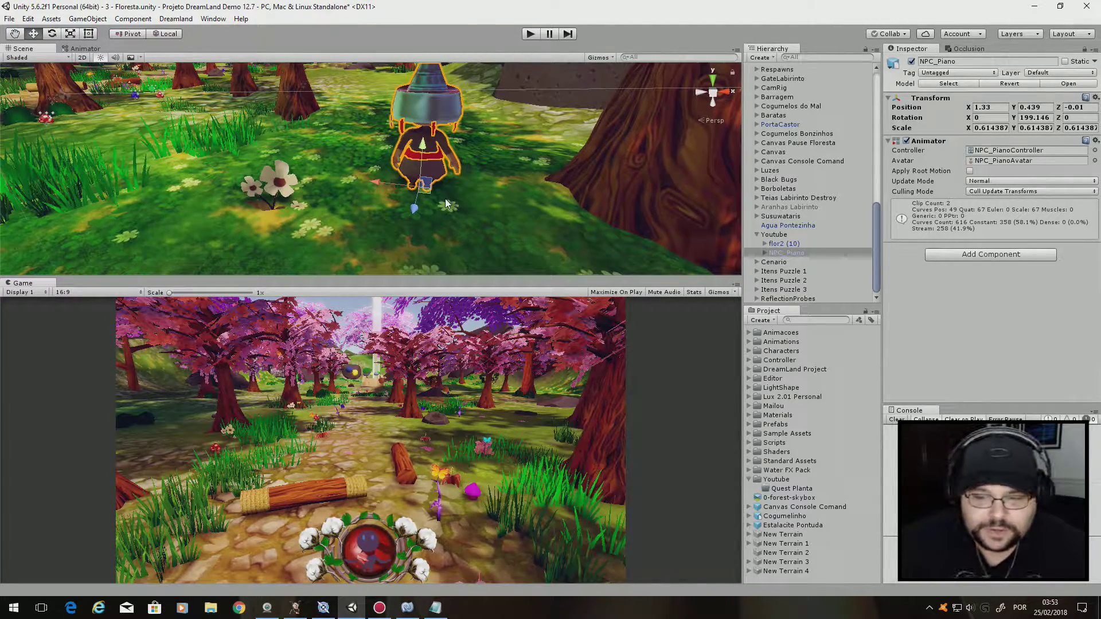
{"action": "left_click_drag", "start_coordinate": [420, 191], "coordinate": [425, 202]}
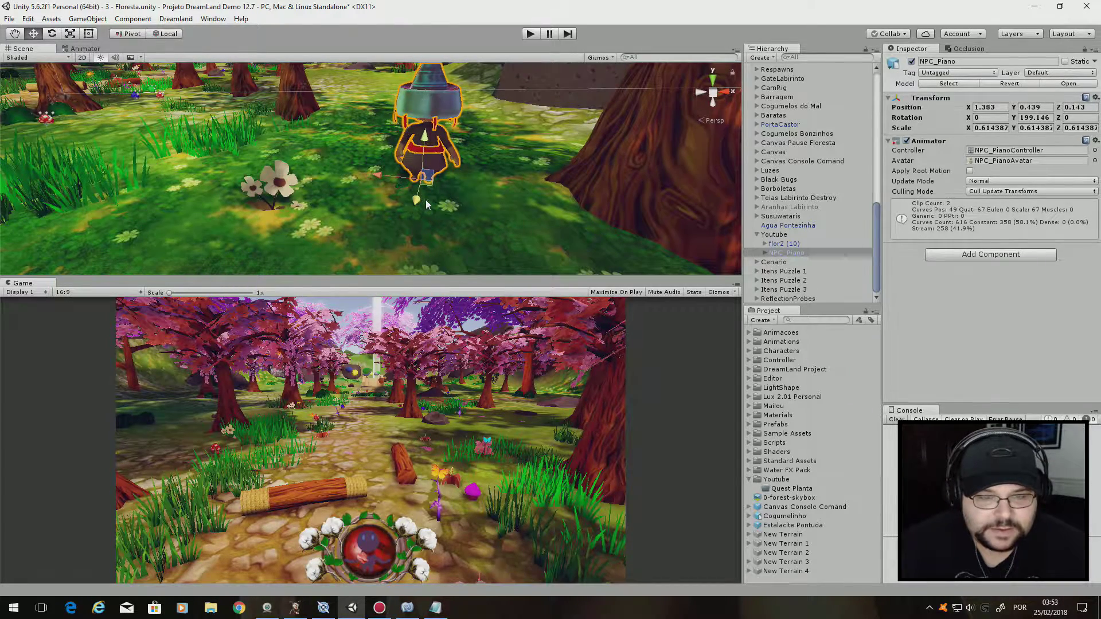
Step: Nudge flower flor2 (10) slightly along Z so it sits beside the NPC
{"action": "left_click", "coordinate": [264, 190]}
{"action": "left_click_drag", "start_coordinate": [287, 215], "coordinate": [284, 207]}
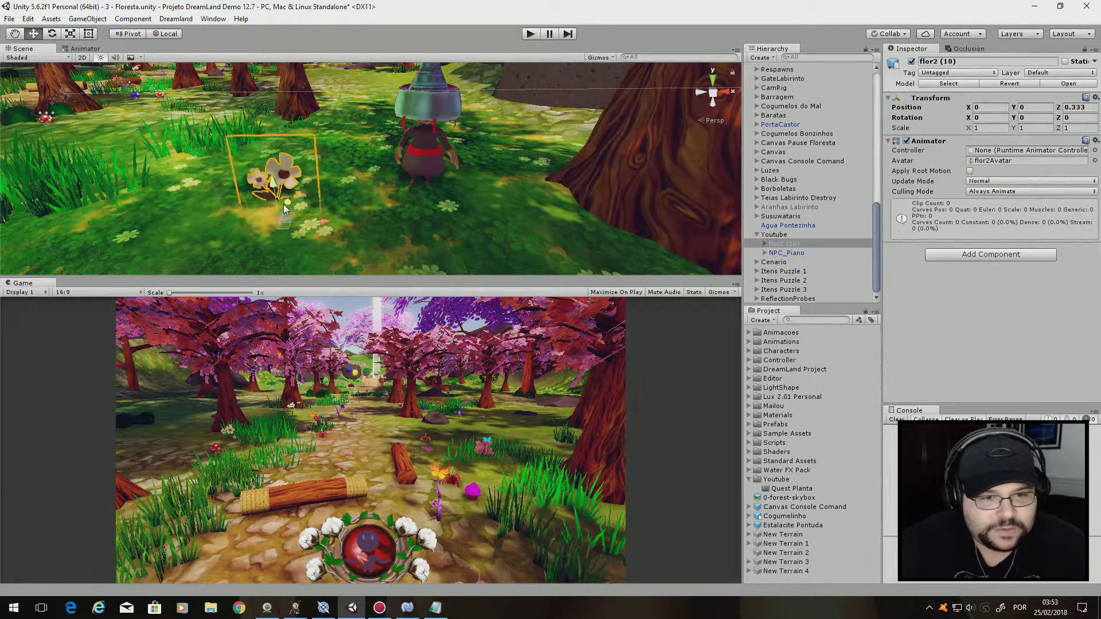
{"action": "mouse_move", "coordinate": [285, 208]}
{"action": "right_mouse_down"}
{"action": "mouse_move", "coordinate": [208, 160]}
{"action": "mouse_move", "coordinate": [397, 234]}
{"action": "mouse_move", "coordinate": [232, 164]}
{"action": "mouse_move", "coordinate": [351, 181]}
{"action": "mouse_move", "coordinate": [152, 128]}
{"action": "mouse_move", "coordinate": [425, 191]}
{"action": "right_mouse_up"}
{"action": "left_click", "coordinate": [232, 163]}
{"action": "left_click", "coordinate": [351, 182]}
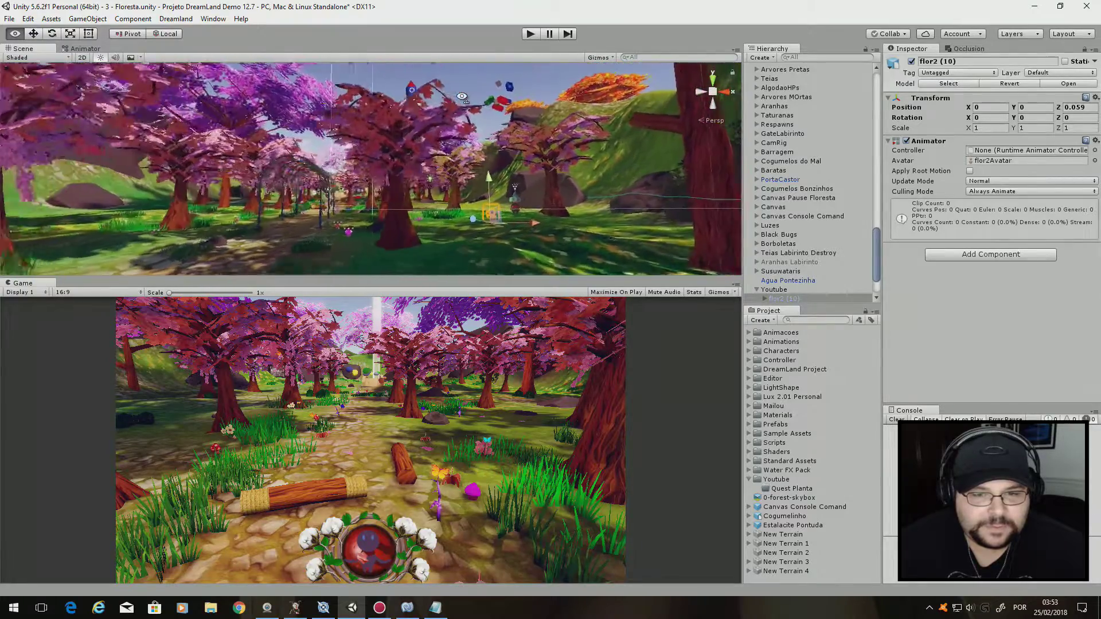
{"action": "mouse_move", "coordinate": [424, 191]}
{"action": "right_mouse_down"}
{"action": "mouse_move", "coordinate": [438, 160]}
{"action": "mouse_move", "coordinate": [436, 171]}
{"action": "right_mouse_up"}
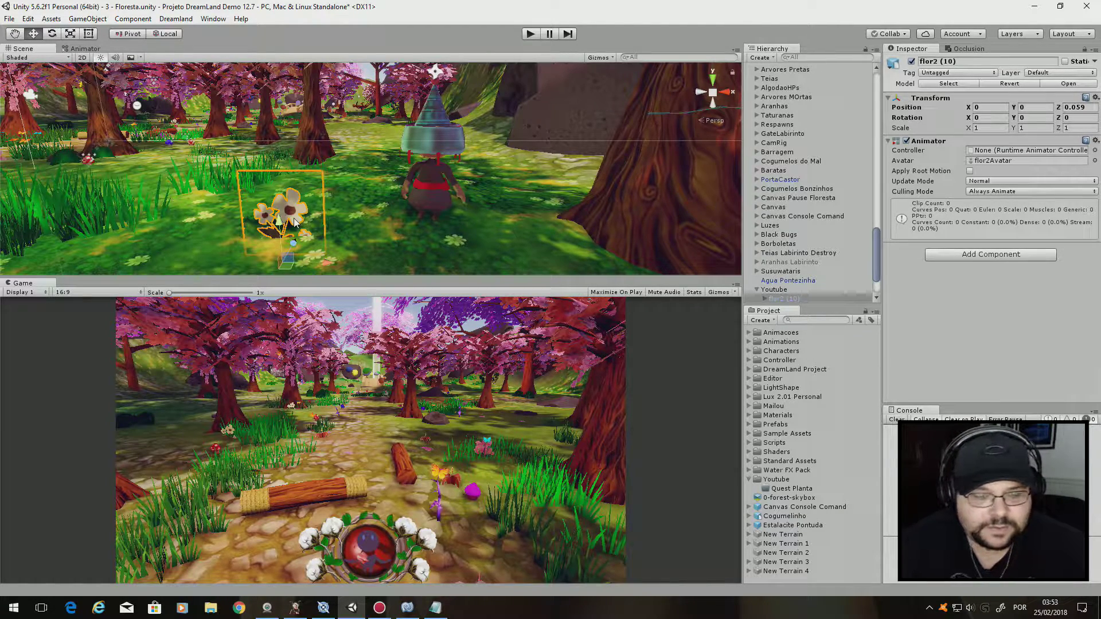
Step: Create a C# script named QuestPlantinha in the Quest Planta folder
{"action": "right_click", "coordinate": [786, 489]}
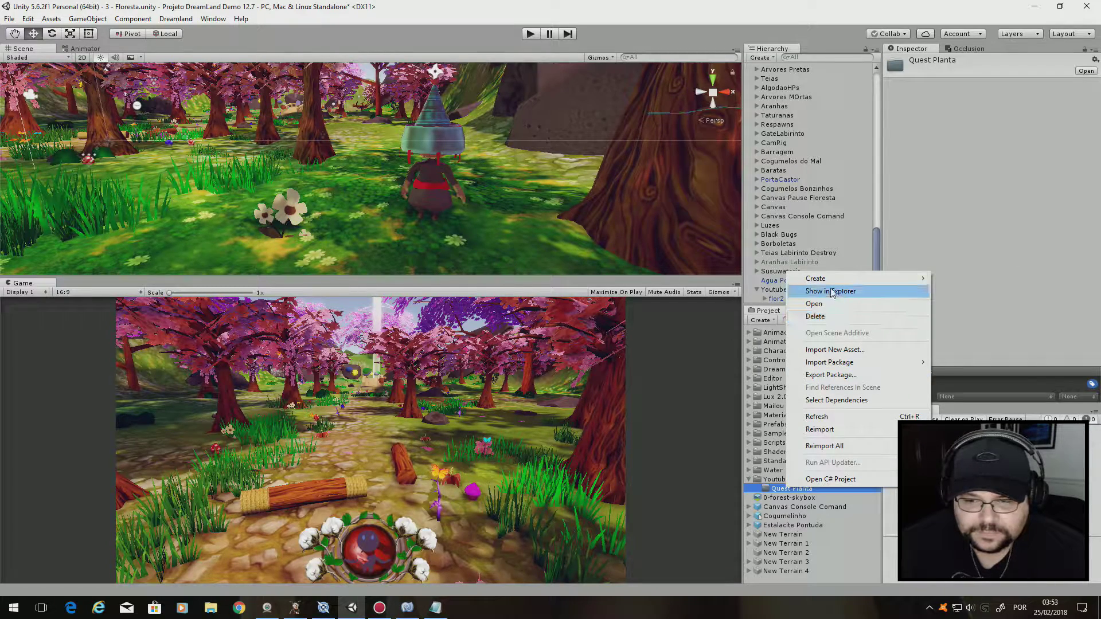
{"action": "mouse_move", "coordinate": [830, 279]}
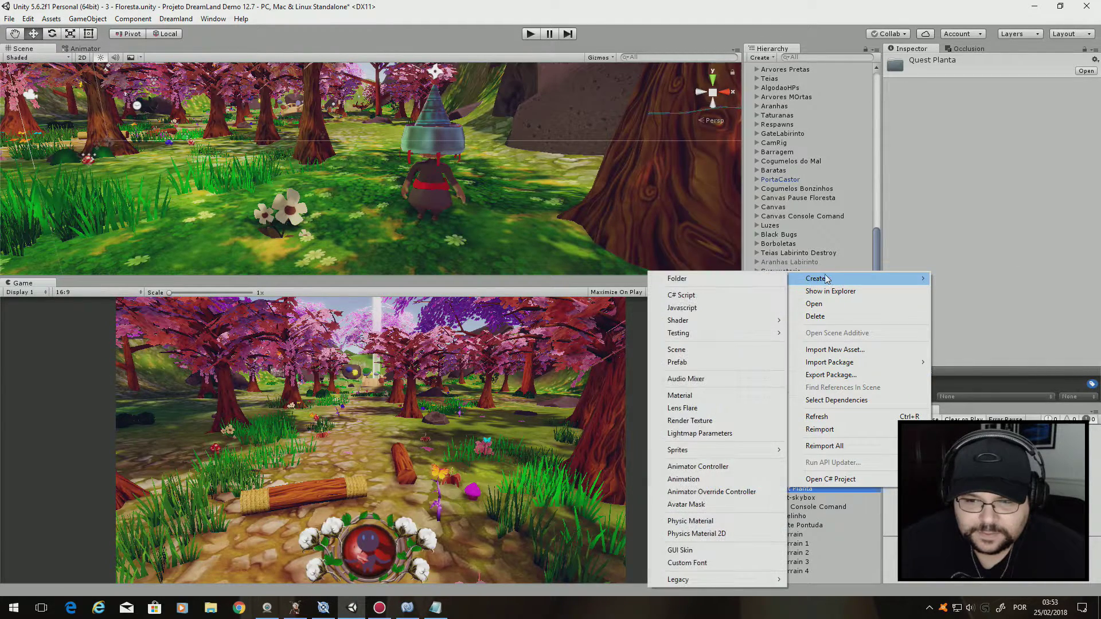
{"action": "left_click", "coordinate": [696, 296]}
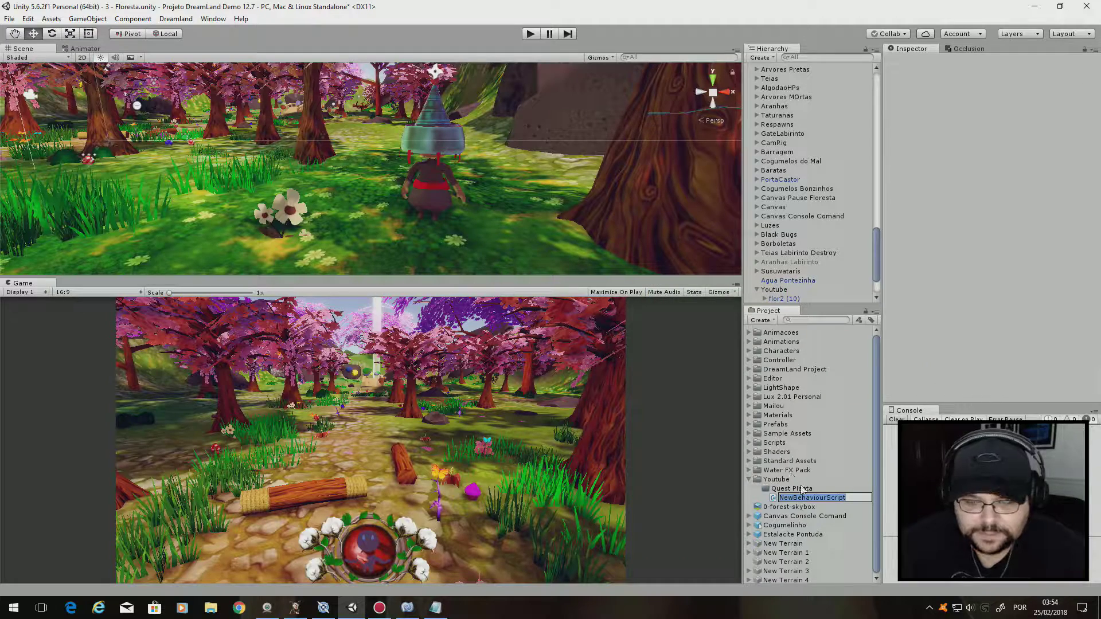
{"action": "type", "text": "QuestPlantinha"}
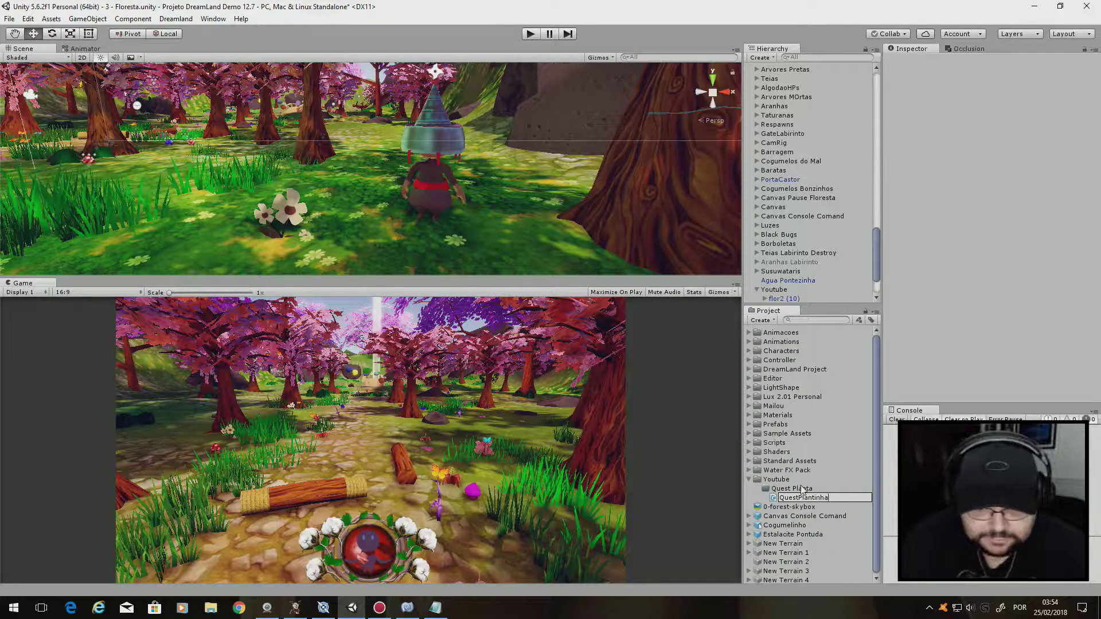
{"action": "key", "text": "Return"}
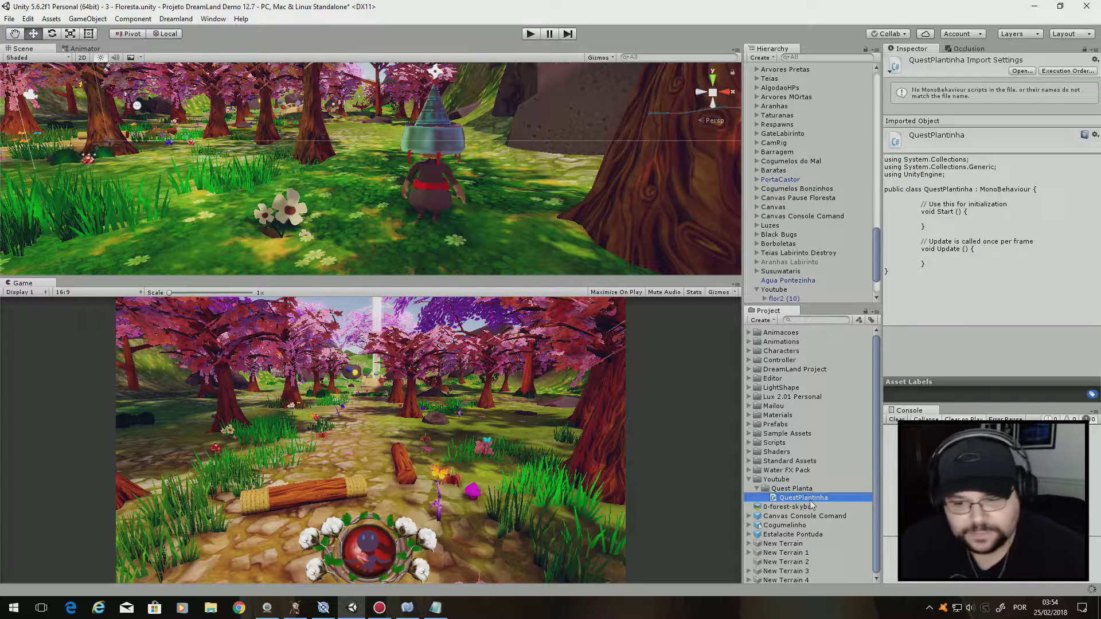
Step: Clear the console warnings and open QuestPlantinha in MonoDevelop
{"action": "left_click", "coordinate": [893, 420]}
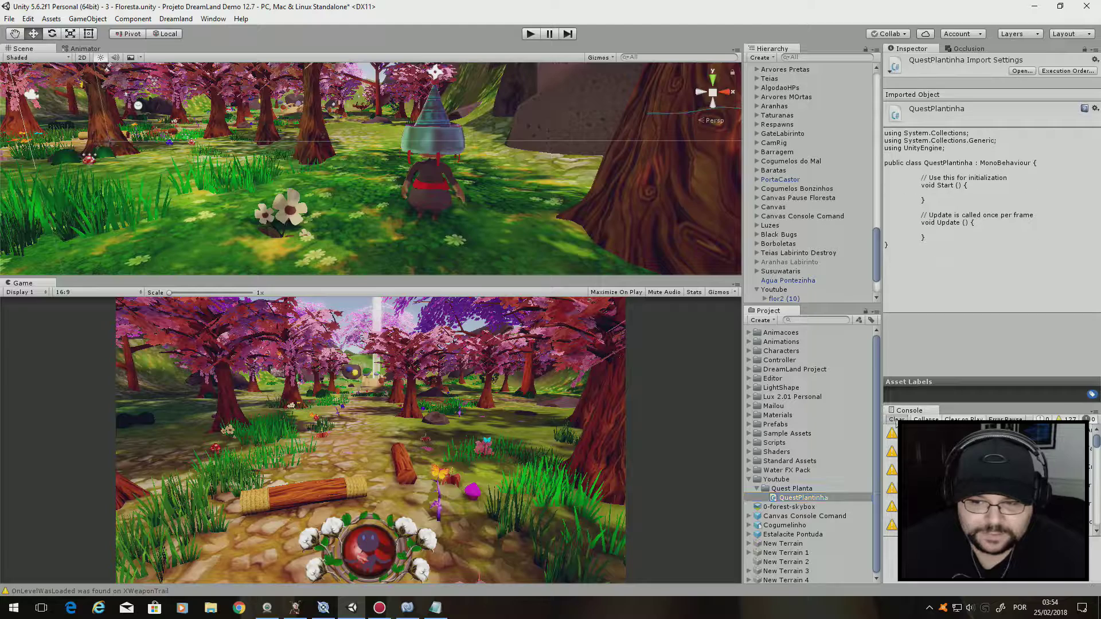
{"action": "left_click", "coordinate": [801, 499]}
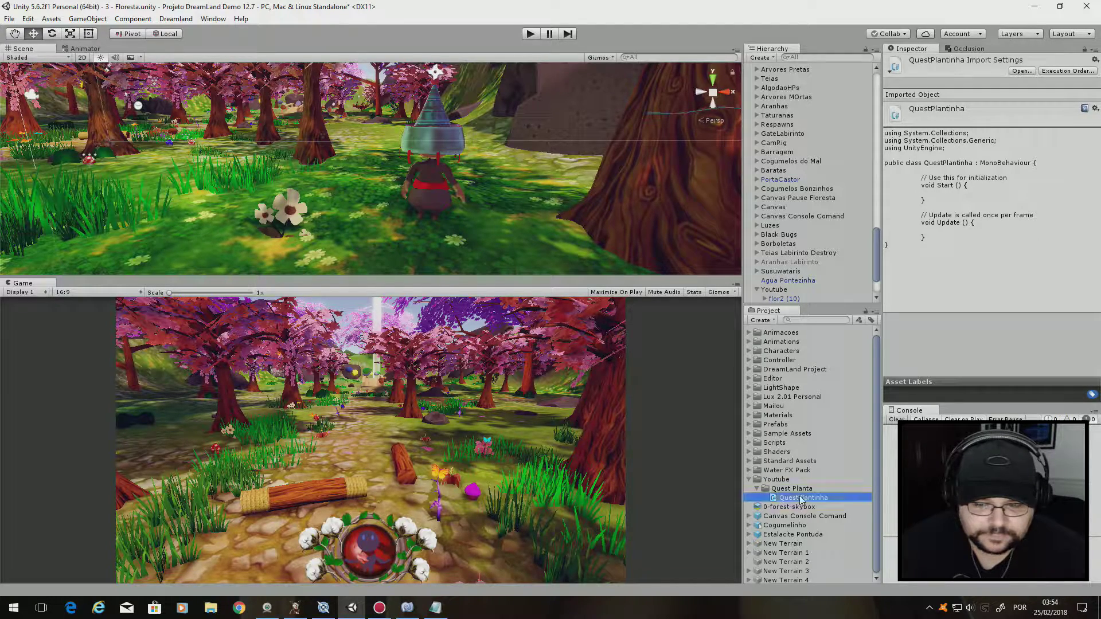
{"action": "double_click", "coordinate": [801, 499]}
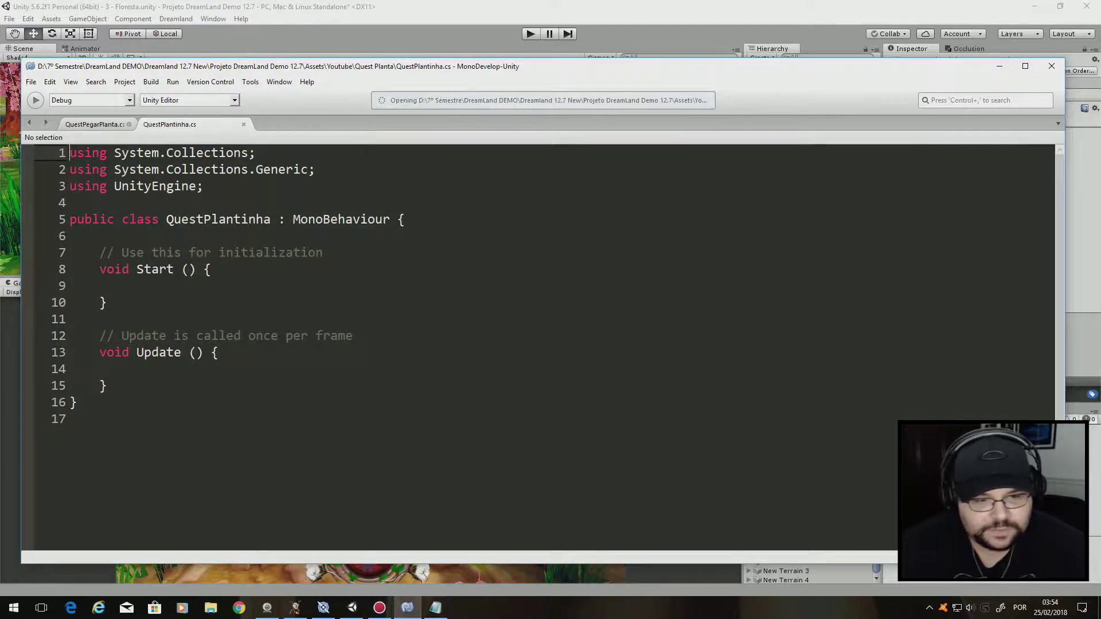
Step: Maximize the editor and delete the template comments on lines 7 and 12
{"action": "double_click", "coordinate": [539, 66]}
{"action": "left_click_drag", "start_coordinate": [83, 201], "coordinate": [364, 202]}
{"action": "key", "text": "BackSpace"}
{"action": "left_click_drag", "start_coordinate": [82, 293], "coordinate": [355, 294]}
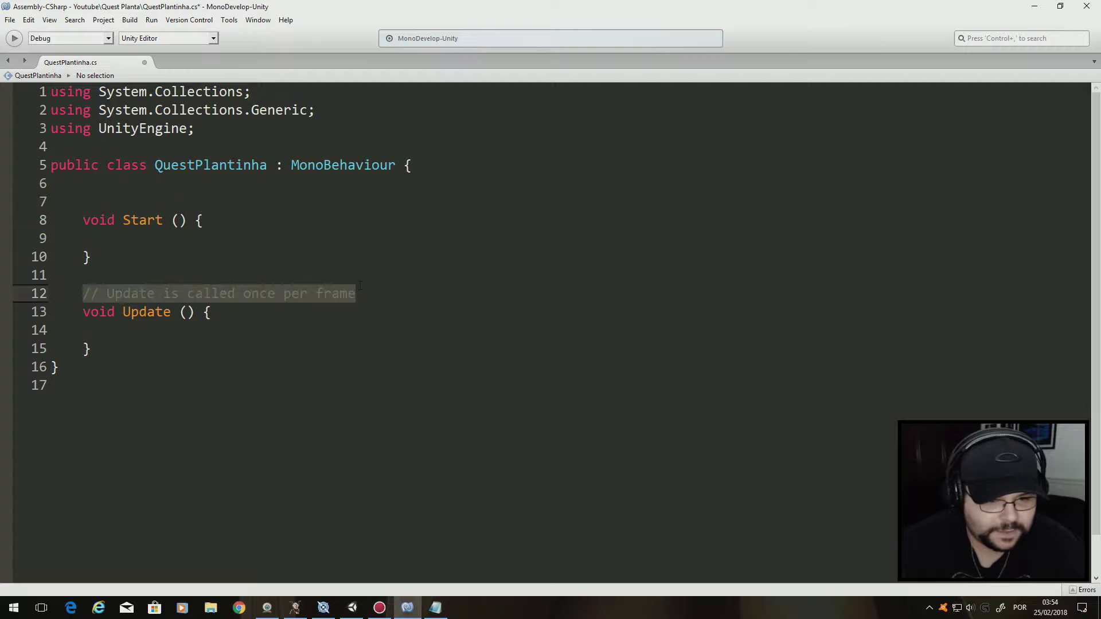
{"action": "key", "text": "BackSpace"}
Step: Review the Notepad notes, highlighting the OnTriggerEnter and GetKeyDown(KeyCode.E) lines
{"action": "left_click", "coordinate": [431, 607]}
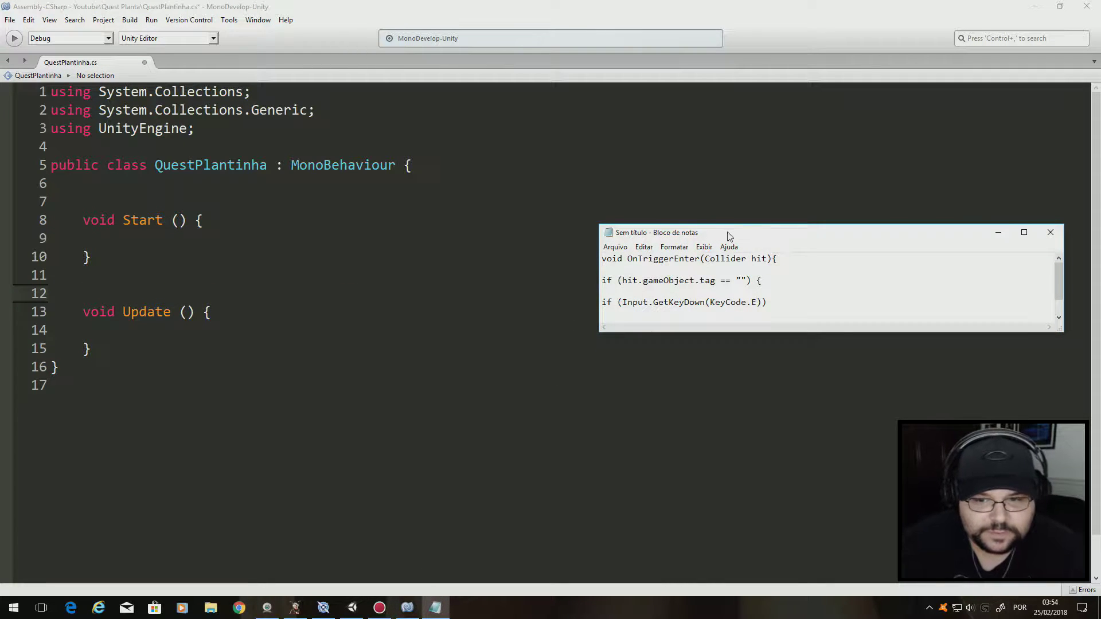
{"action": "left_click_drag", "start_coordinate": [730, 235], "coordinate": [704, 228]}
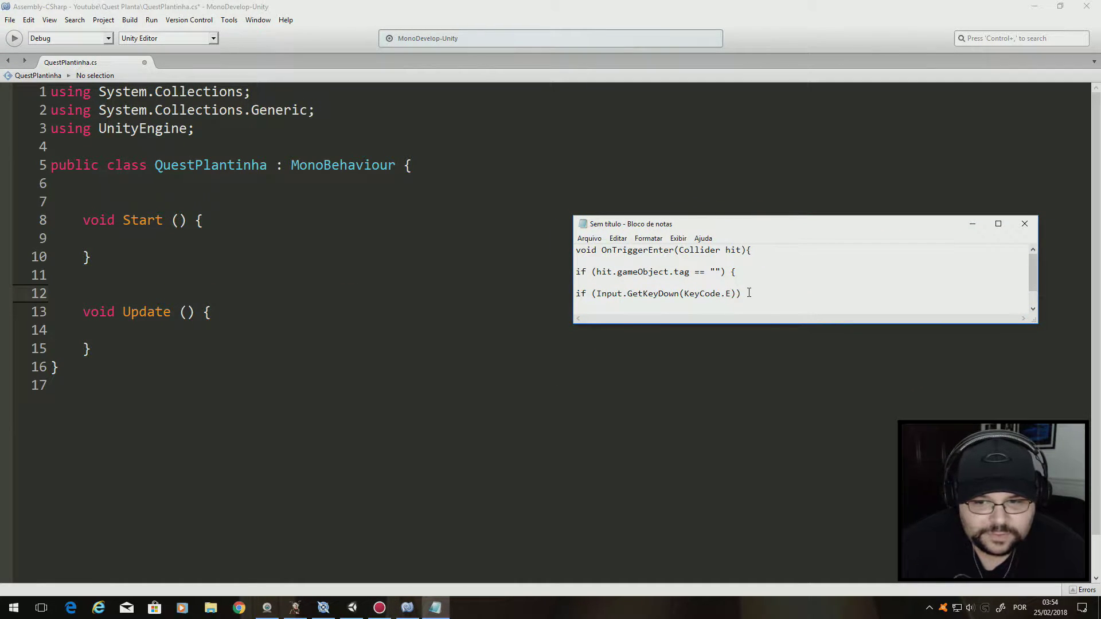
{"action": "left_click_drag", "start_coordinate": [749, 293], "coordinate": [583, 250]}
{"action": "left_click", "coordinate": [666, 258]}
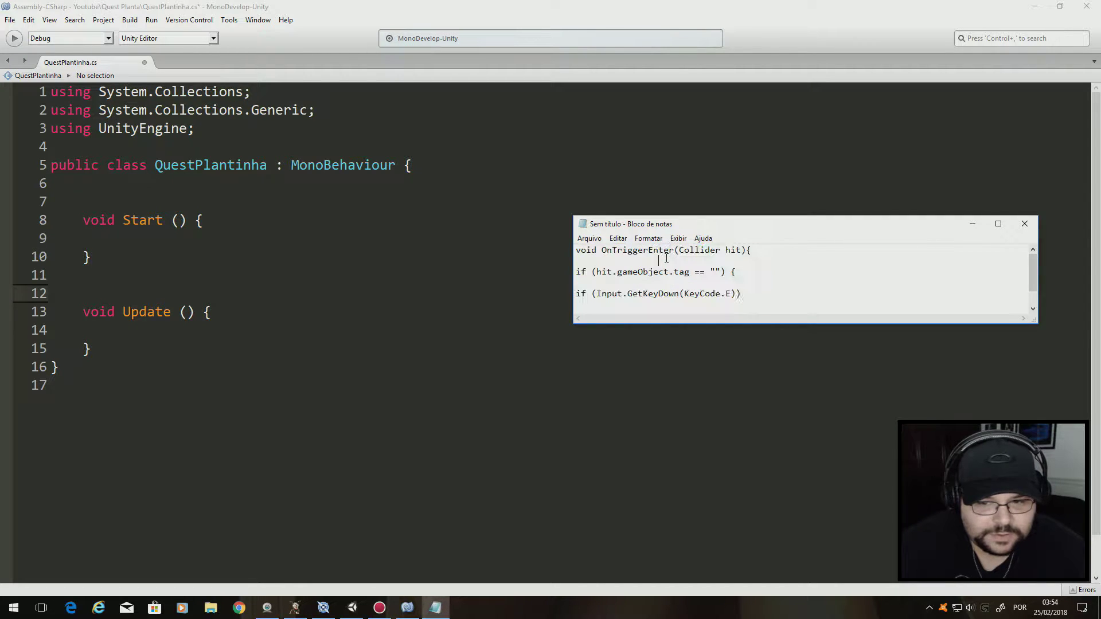
{"action": "mouse_move", "coordinate": [576, 250]}
{"action": "left_mouse_down"}
{"action": "mouse_move", "coordinate": [754, 250]}
{"action": "mouse_move", "coordinate": [609, 274]}
{"action": "left_mouse_up"}
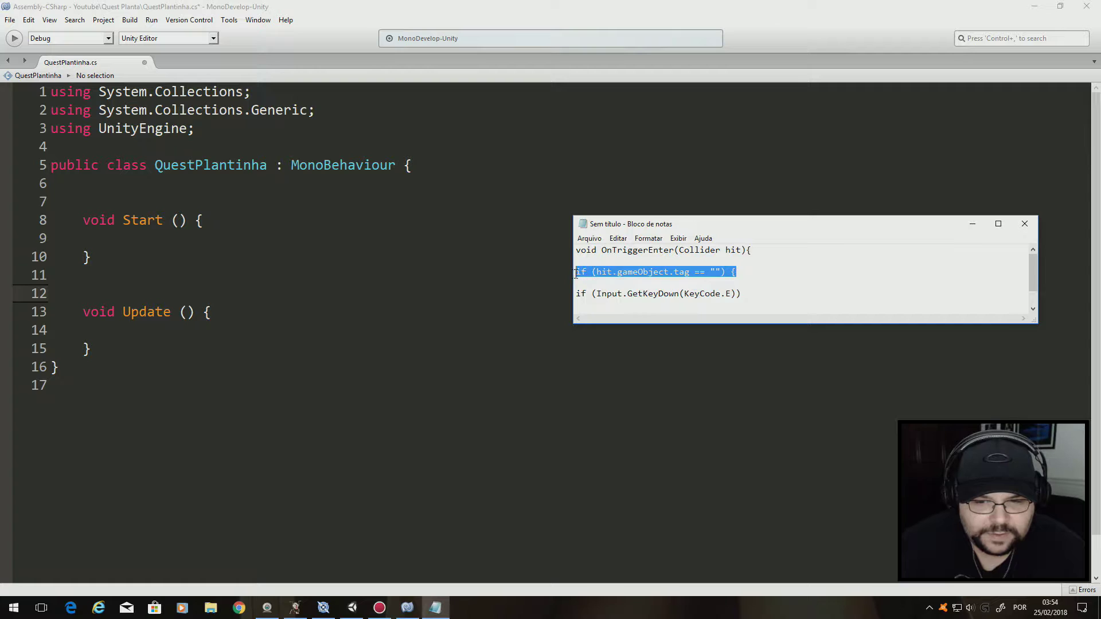
{"action": "left_click_drag", "start_coordinate": [740, 295], "coordinate": [576, 297]}
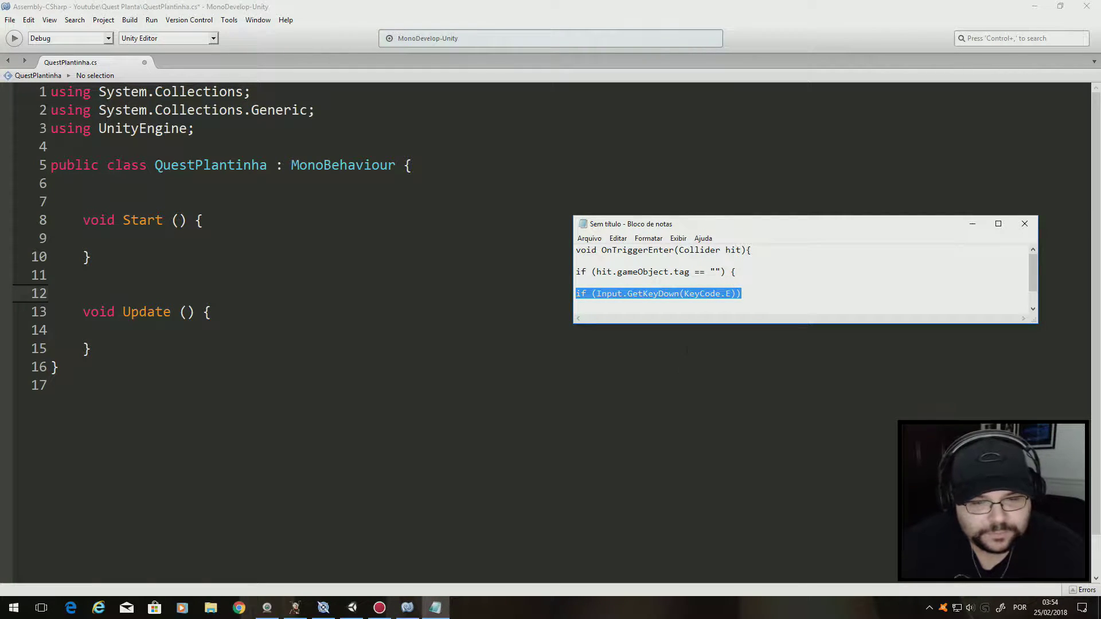
{"action": "left_click", "coordinate": [324, 607]}
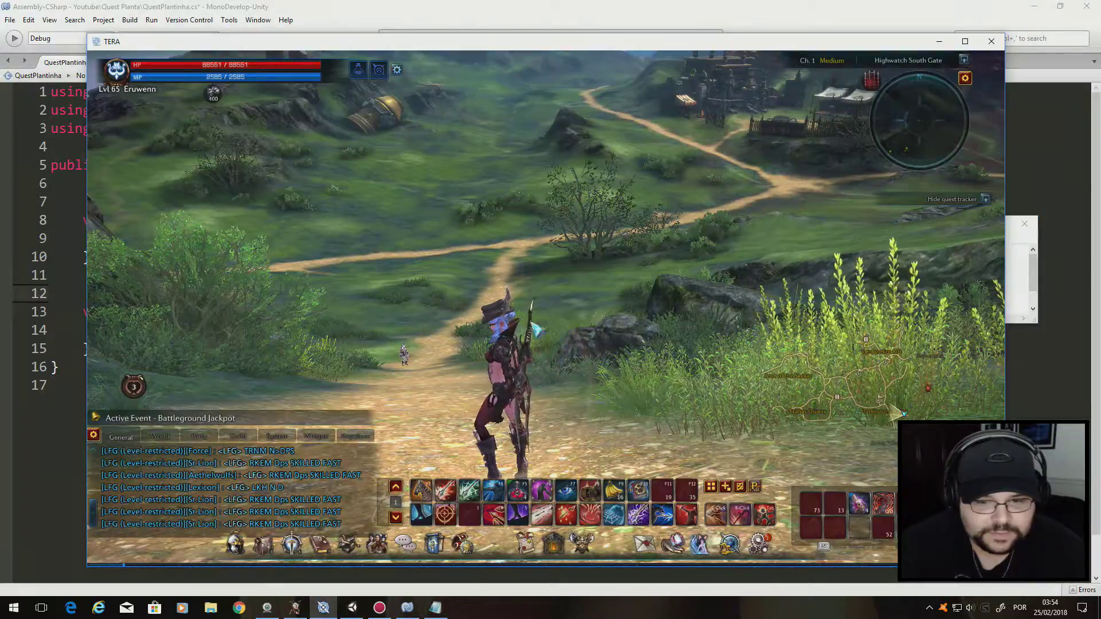
Step: Run the TERA character along the dirt path, then return to QuestPlantinha.cs in MonoDevelop
{"action": "left_click", "coordinate": [536, 329]}
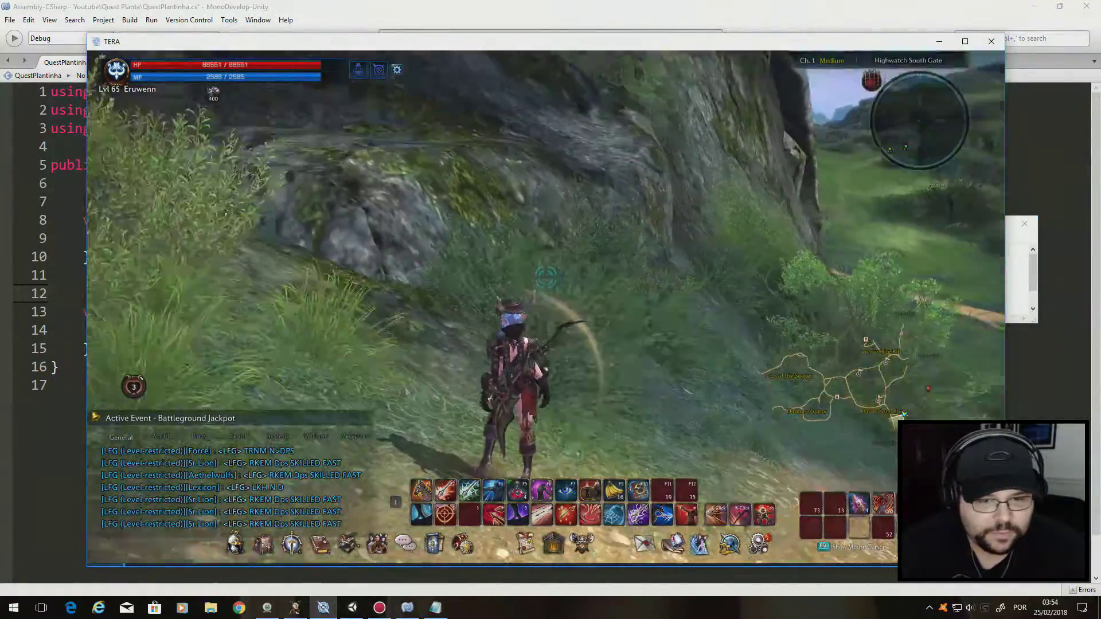
{"action": "key", "text": "w"}
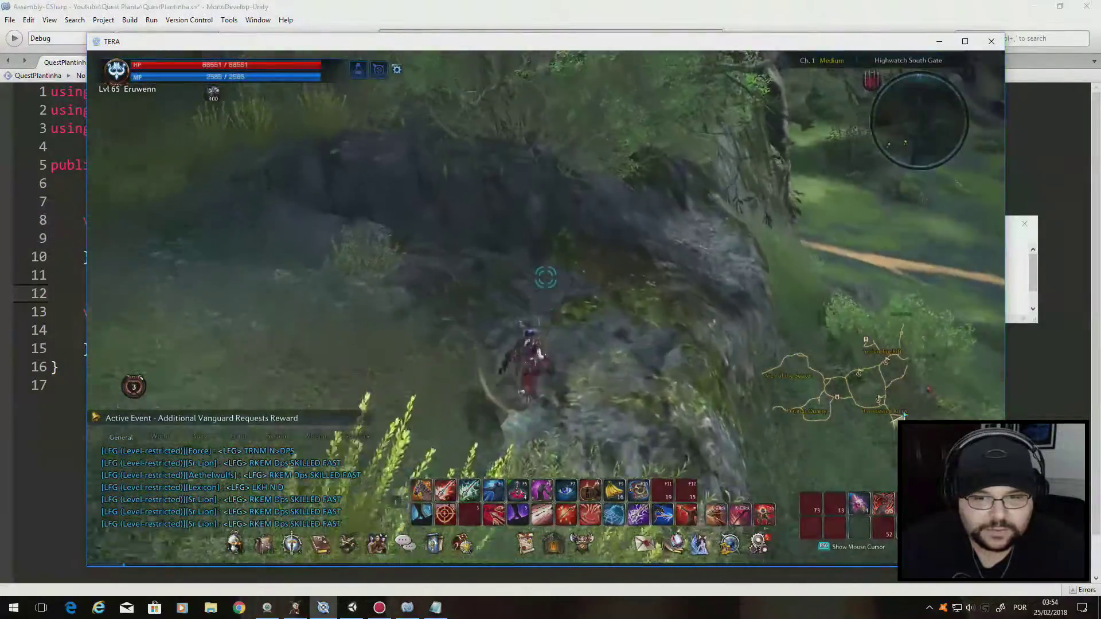
{"action": "key", "text": "super"}
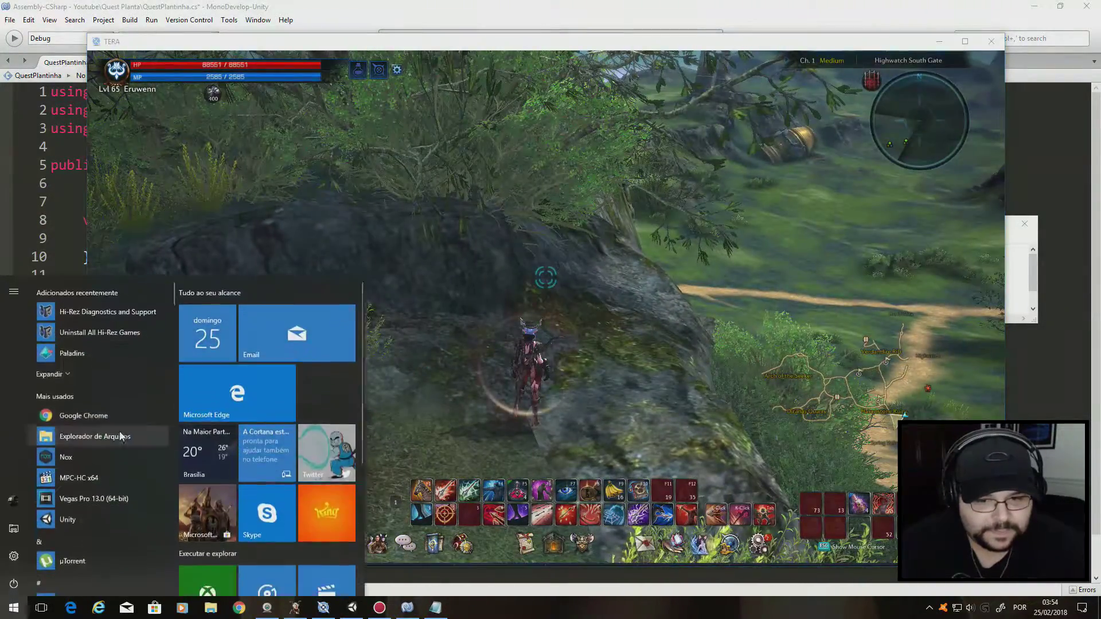
{"action": "left_click", "coordinate": [407, 608]}
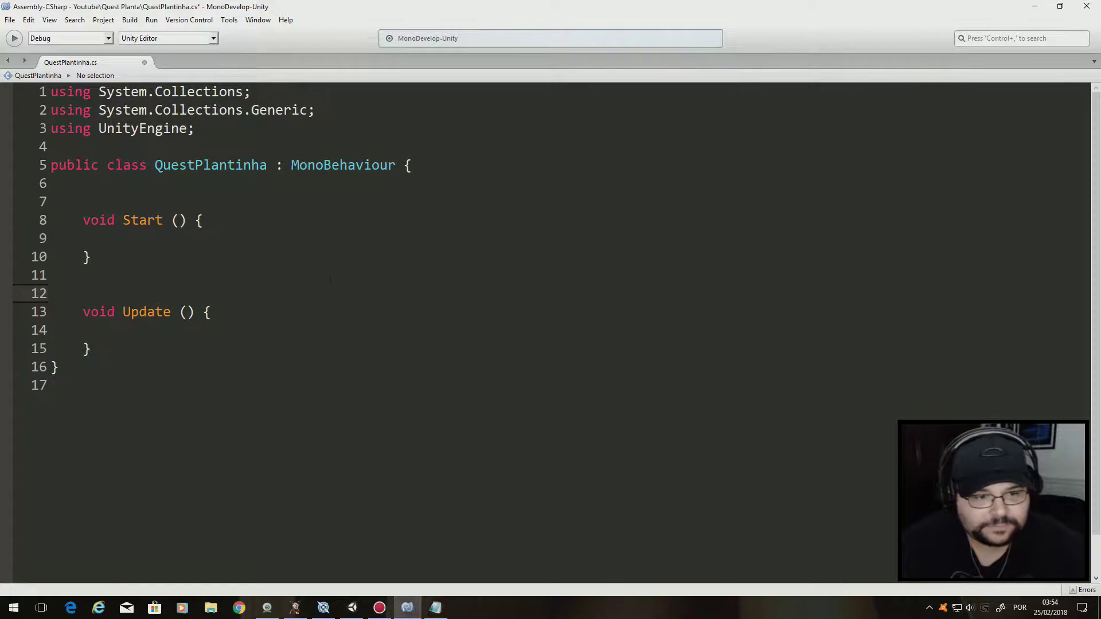
Step: Paste the OnTriggerEnter(Collider hit) declaration below Update and add its closing brace
{"action": "left_click", "coordinate": [435, 607]}
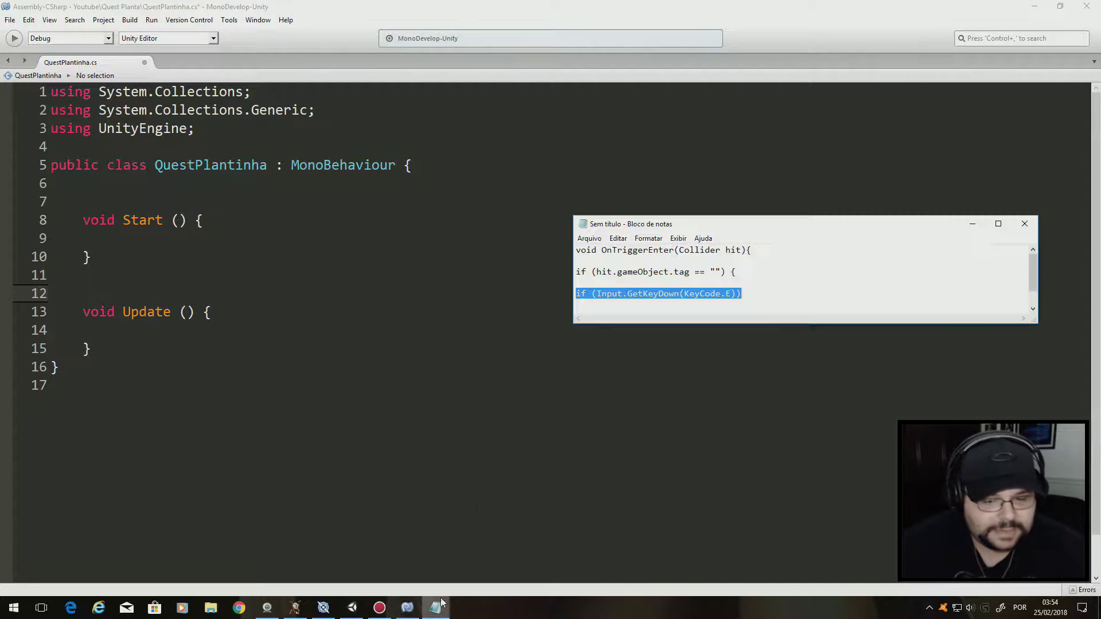
{"action": "left_click_drag", "start_coordinate": [754, 250], "coordinate": [567, 252]}
{"action": "key", "text": "ctrl+c"}
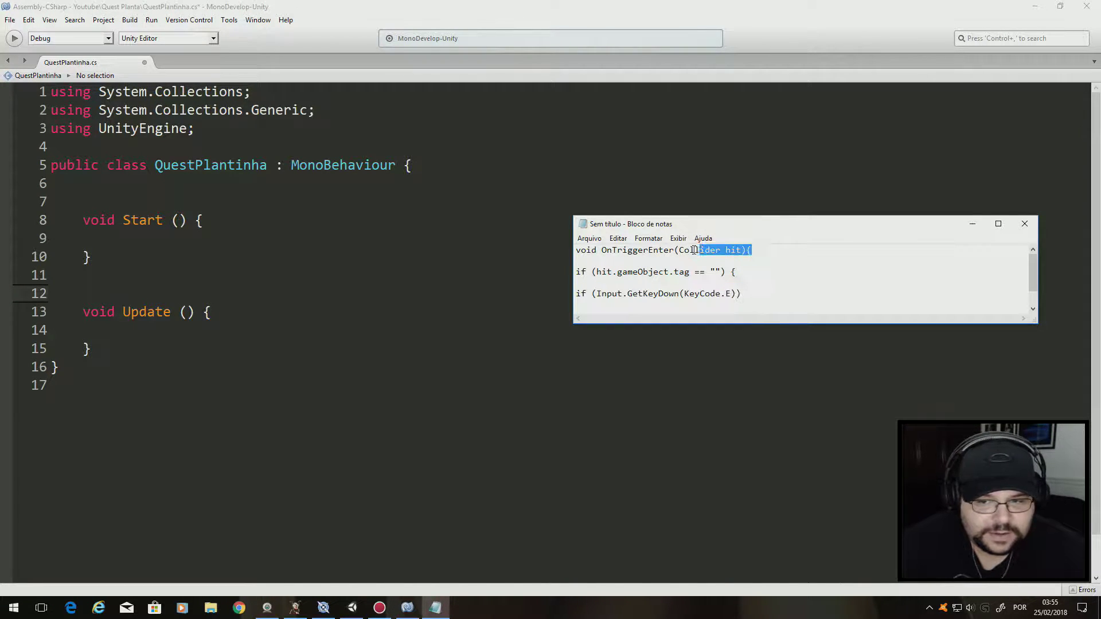
{"action": "left_click", "coordinate": [112, 353]}
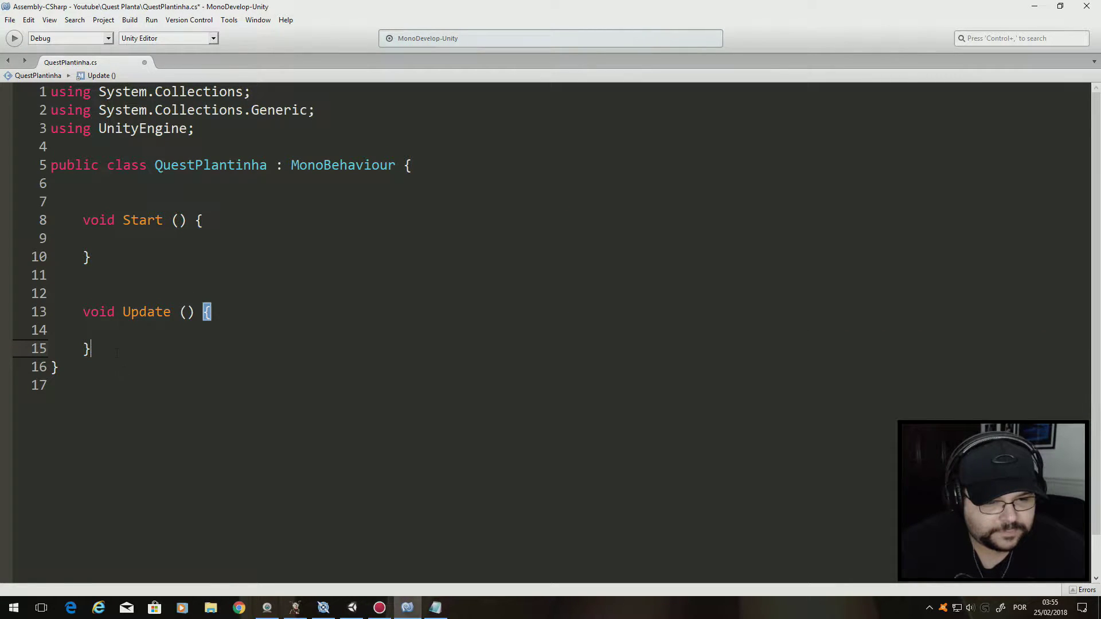
{"action": "key", "text": "Return"}
{"action": "key", "text": "Return"}
{"action": "key", "text": "ctrl+v"}
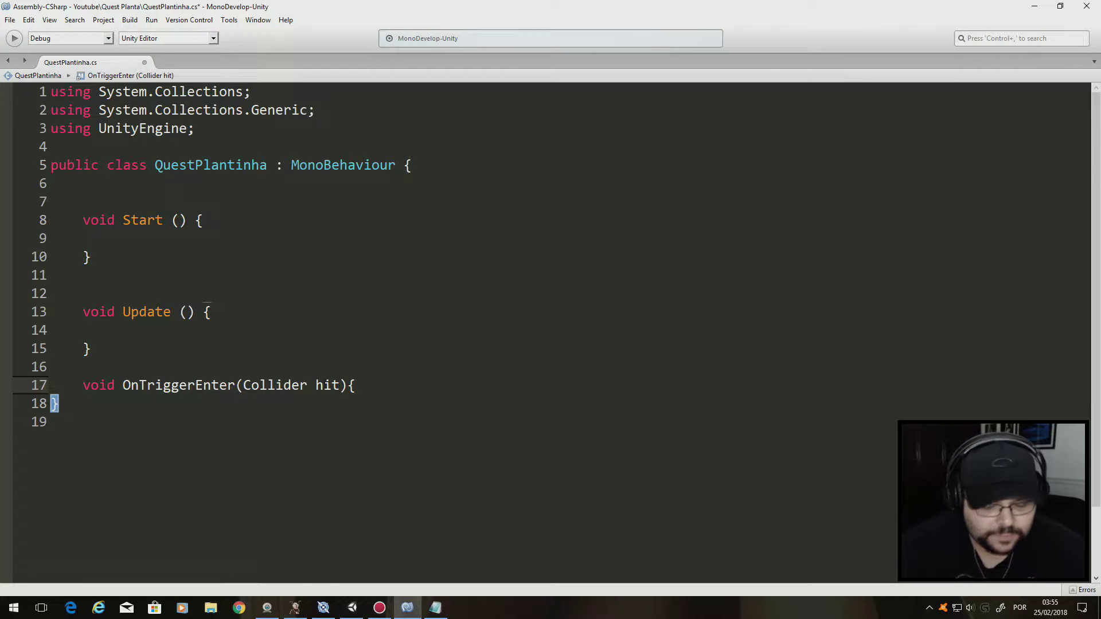
{"action": "key", "text": "Return"}
{"action": "type", "text": "}"}
{"action": "key", "text": "Left"}
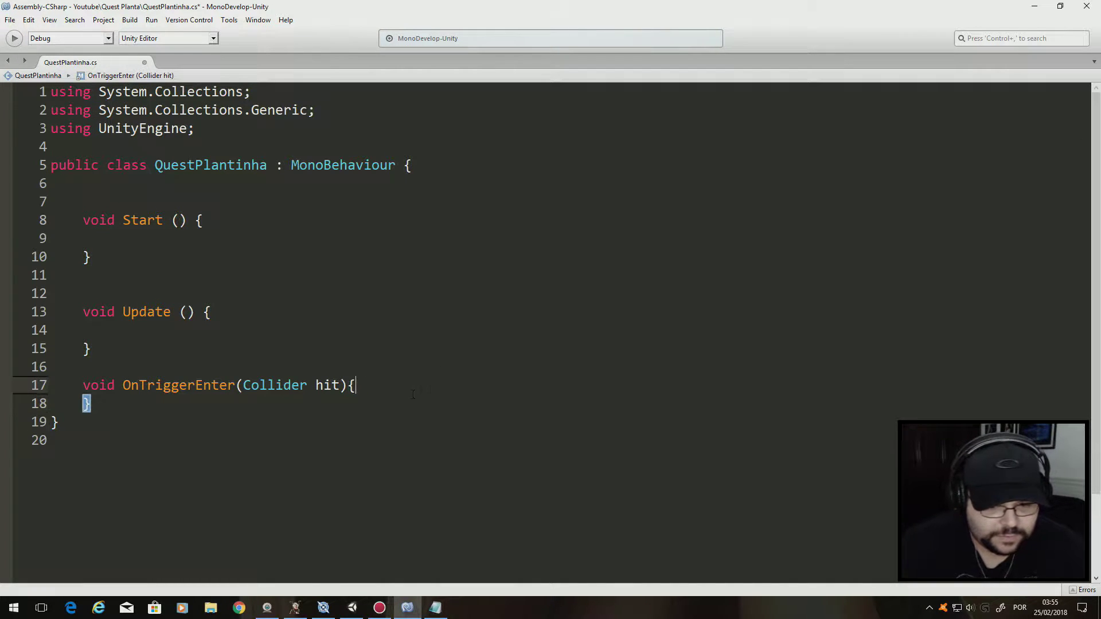
{"action": "key", "text": "Return"}
Step: Paste the hit.gameObject.tag check if statement inside OnTriggerEnter
{"action": "left_click", "coordinate": [435, 607]}
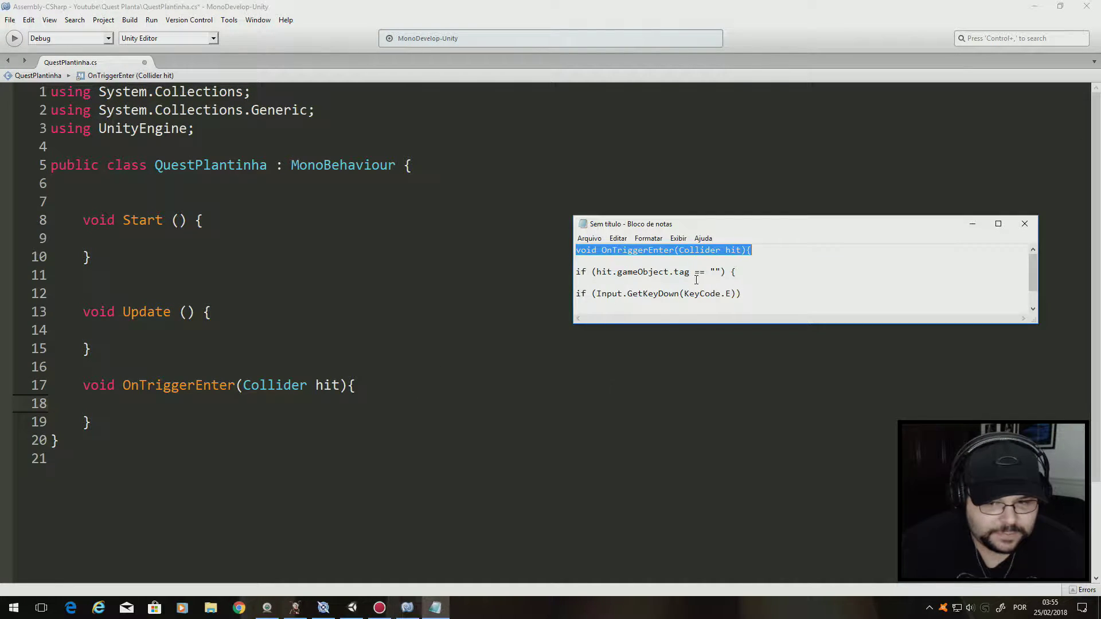
{"action": "left_click_drag", "start_coordinate": [736, 271], "coordinate": [576, 273]}
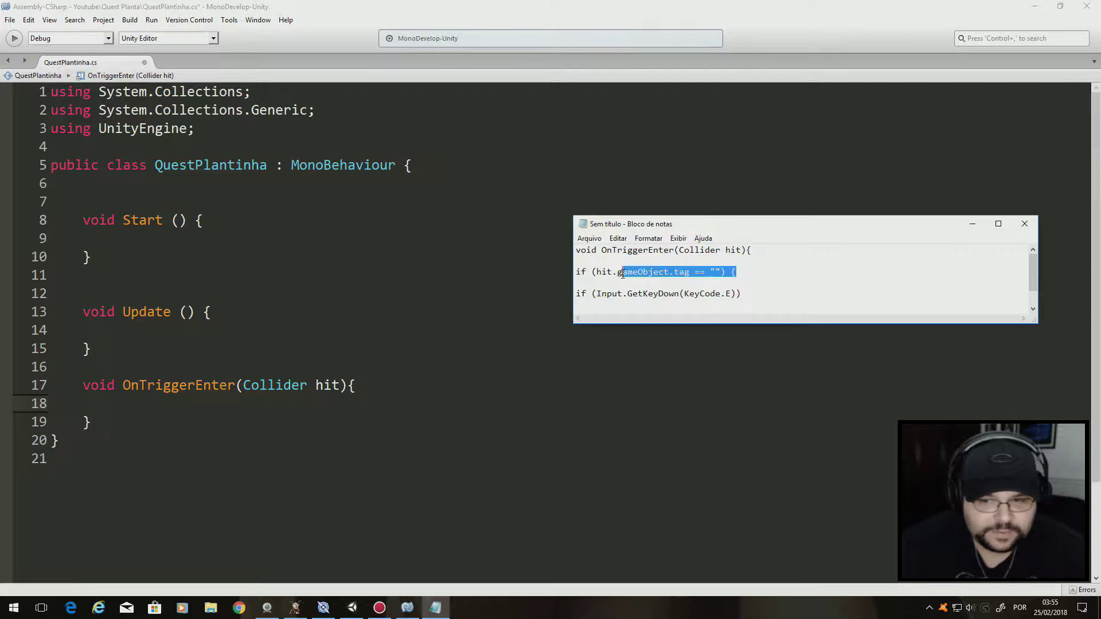
{"action": "key", "text": "ctrl+c"}
{"action": "left_click", "coordinate": [243, 397]}
{"action": "key", "text": "Return"}
{"action": "key", "text": "ctrl+v"}
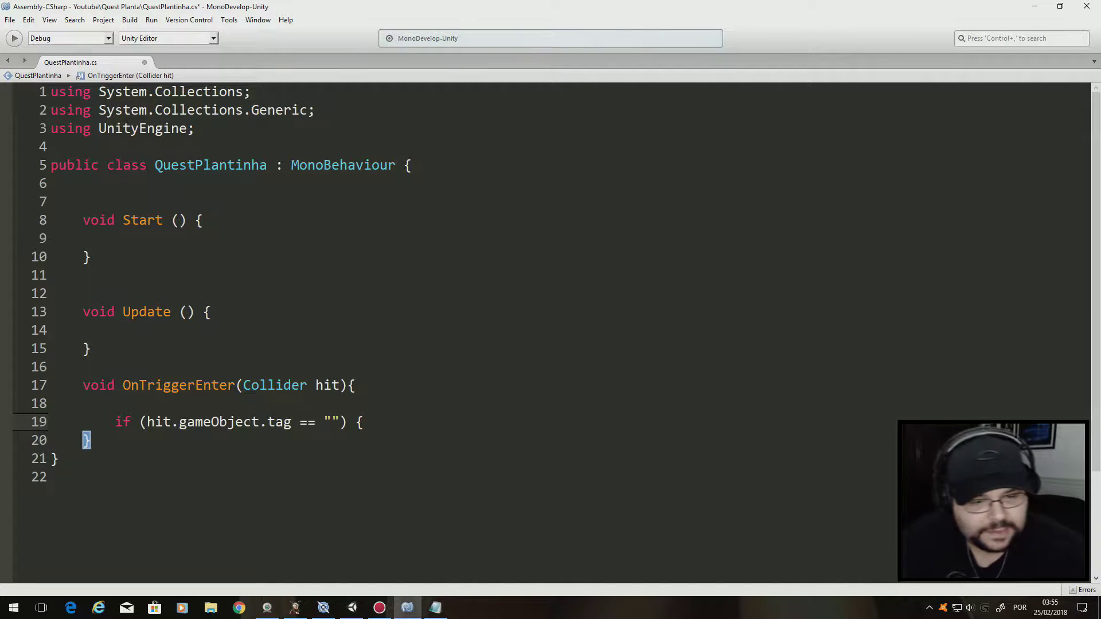
{"action": "left_click", "coordinate": [219, 422]}
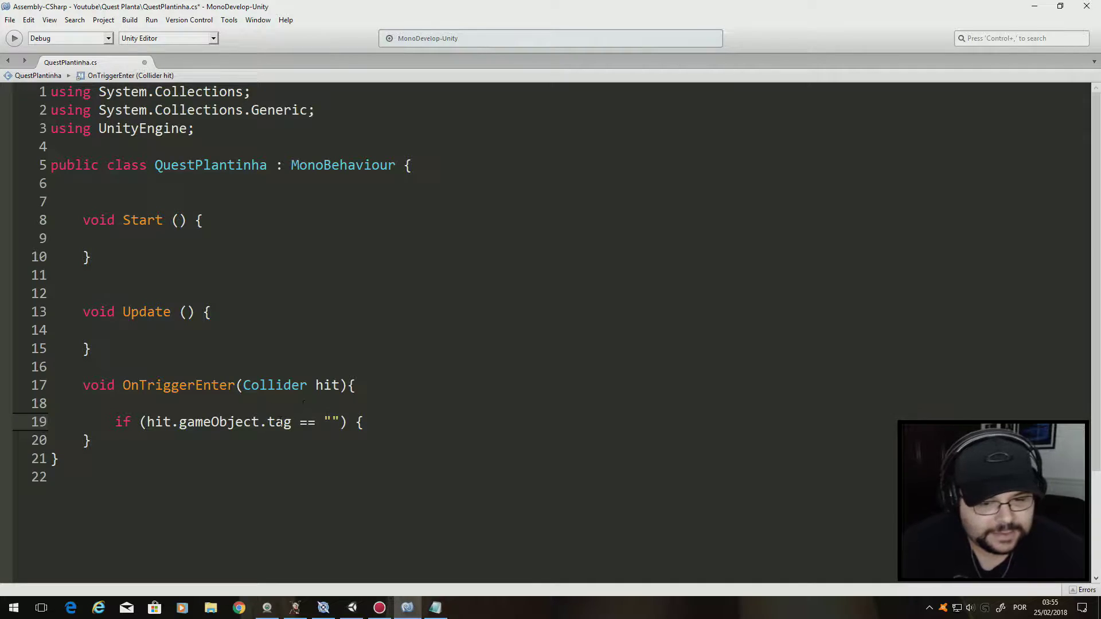
{"action": "left_click", "coordinate": [352, 607]}
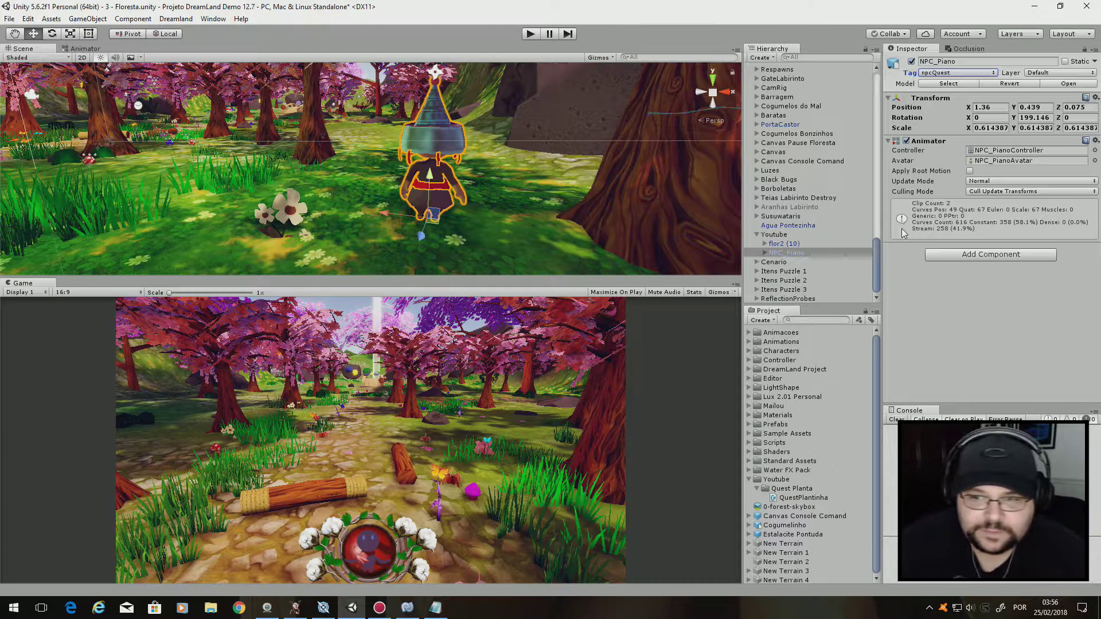
Step: Add a Box Collider component to NPC_Piano
{"action": "left_click", "coordinate": [787, 253]}
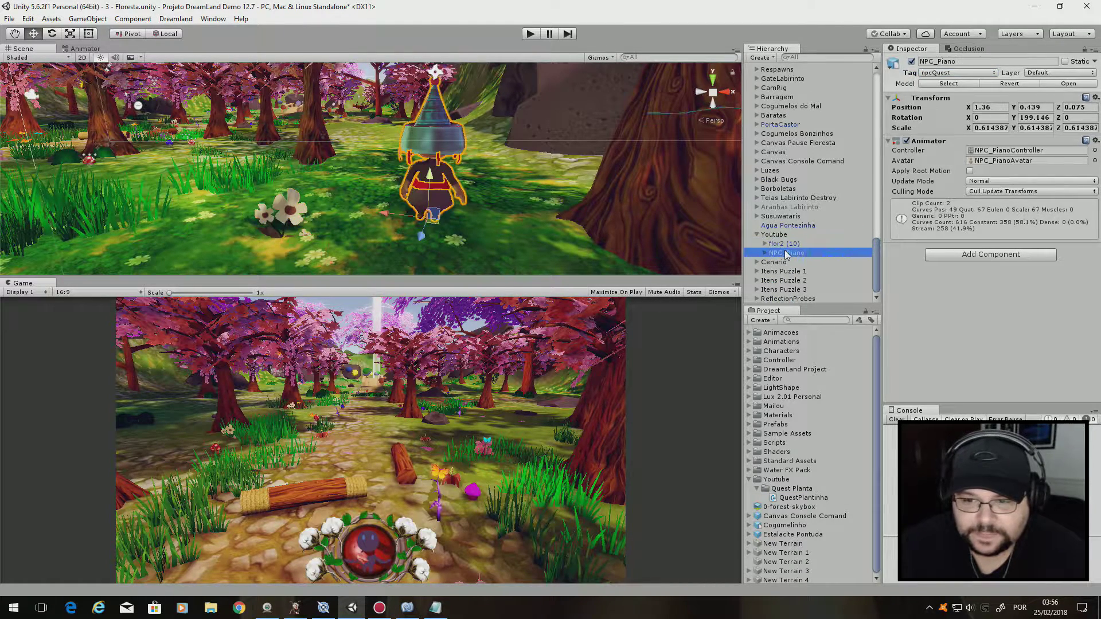
{"action": "left_click", "coordinate": [984, 257]}
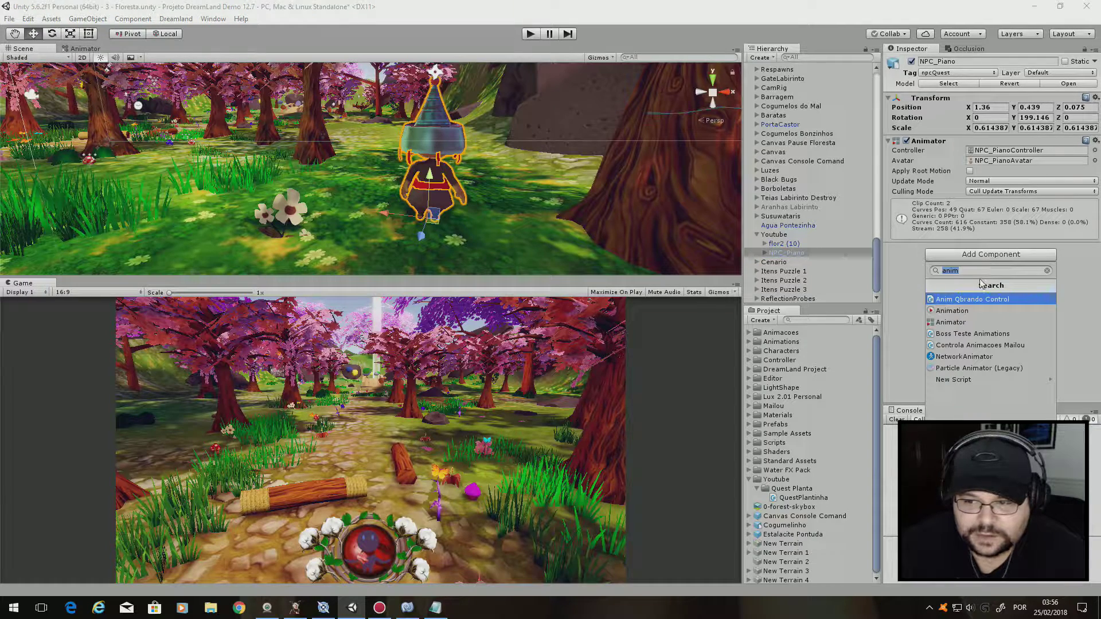
{"action": "type", "text": "box"}
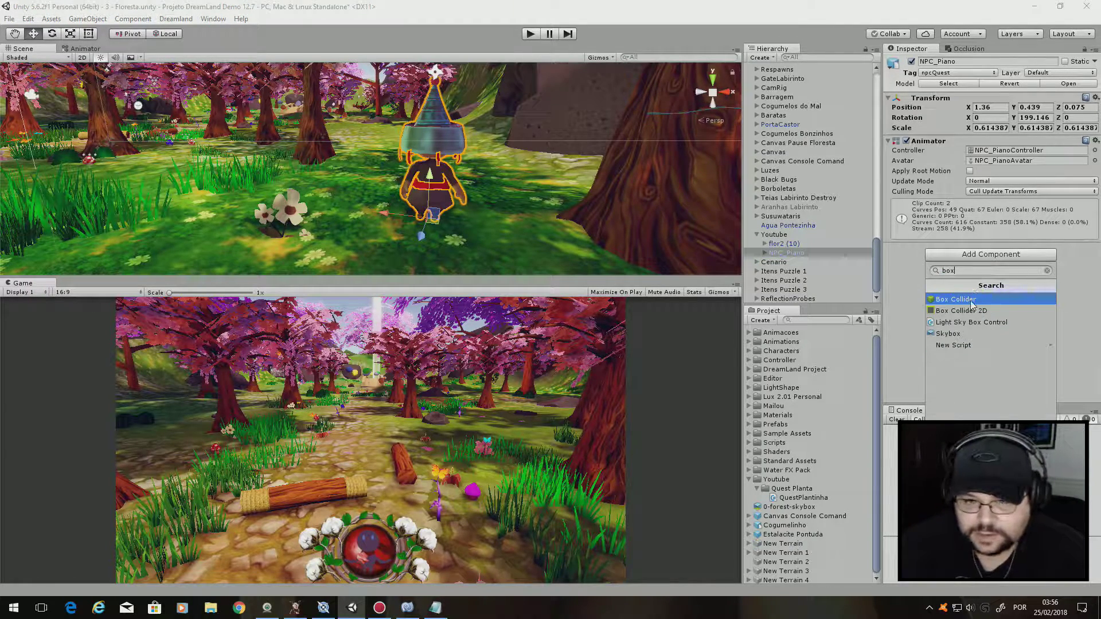
{"action": "left_click", "coordinate": [972, 304]}
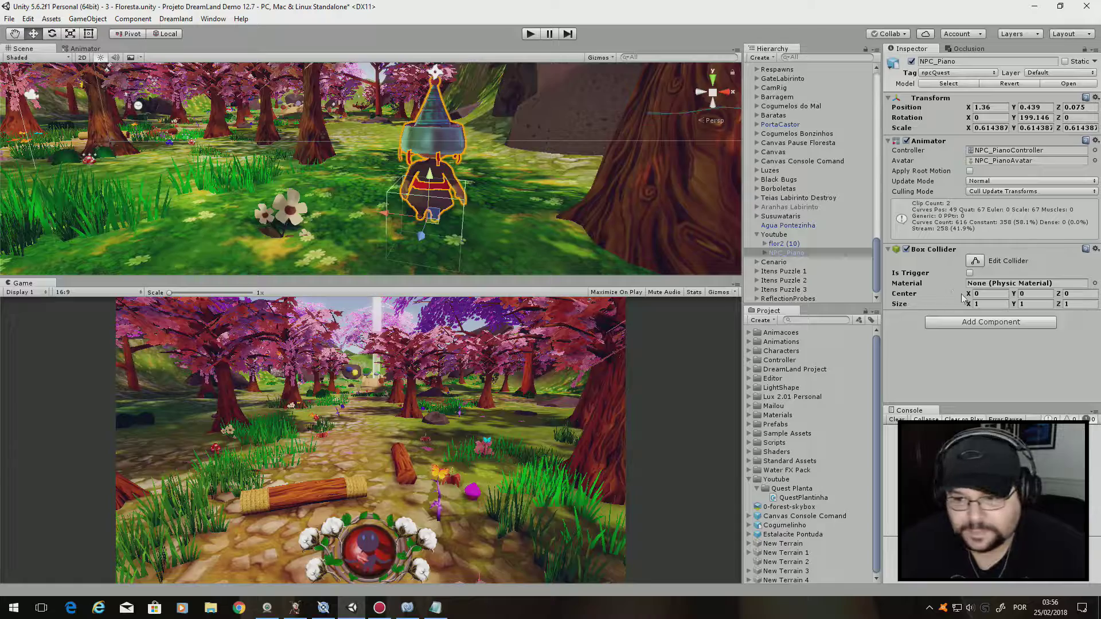
Step: Set the collider Center Y to 0.47, size 2.59 × 1.62 × 3.25, and tick Is Trigger
{"action": "mouse_move", "coordinate": [495, 196]}
{"action": "left_mouse_down", "text": "alt"}
{"action": "mouse_move", "coordinate": [518, 226]}
{"action": "mouse_move", "coordinate": [553, 230]}
{"action": "left_mouse_up", "text": "alt"}
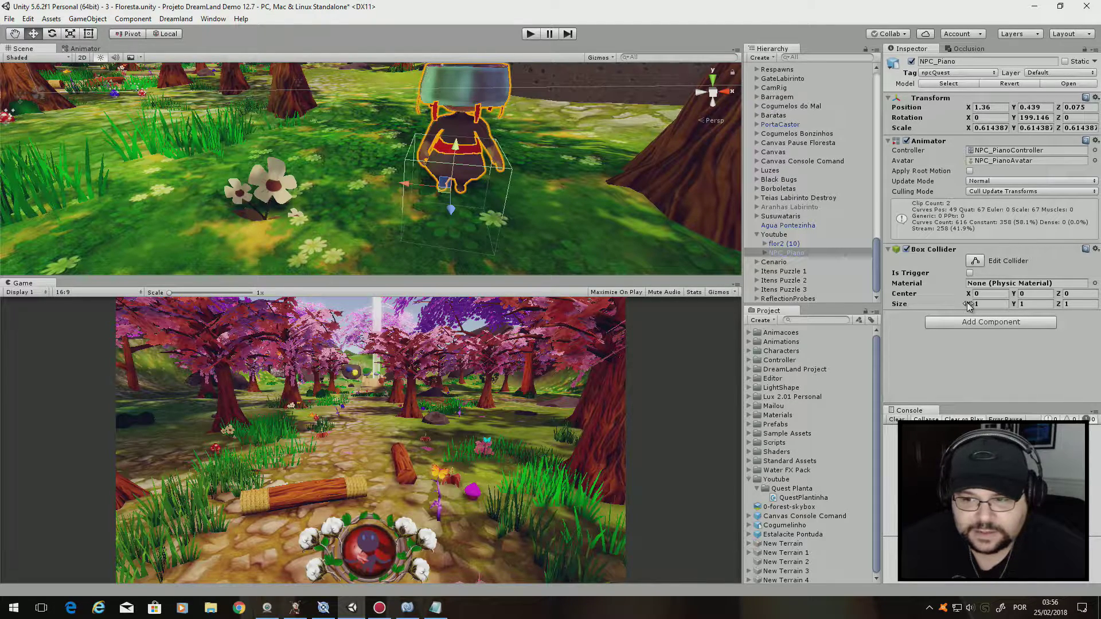
{"action": "left_click_drag", "start_coordinate": [968, 306], "coordinate": [1086, 310]}
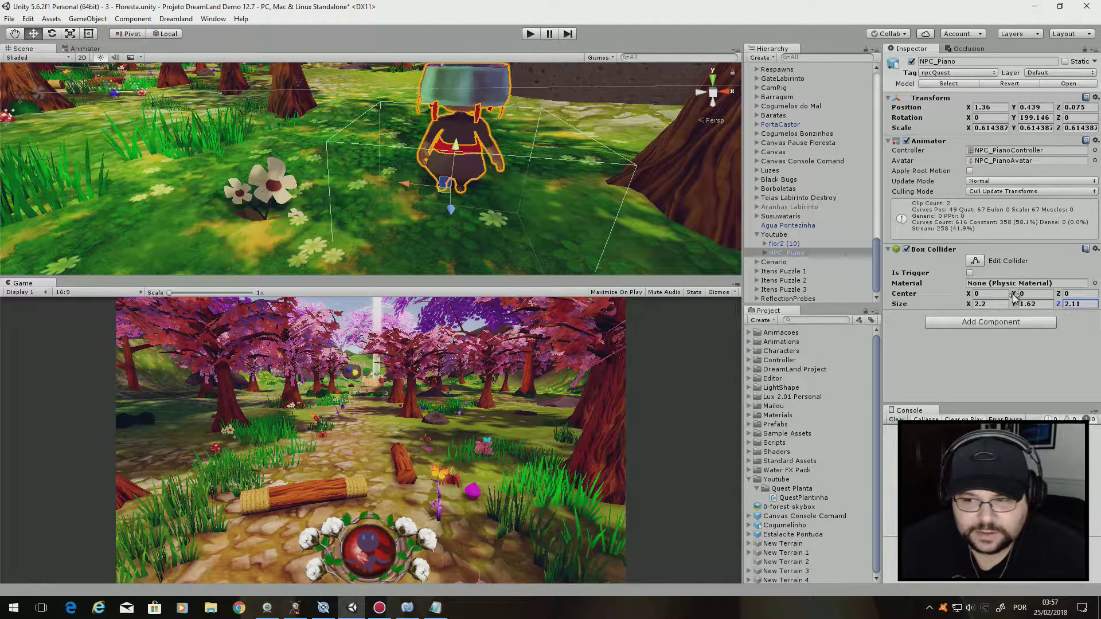
{"action": "left_click_drag", "start_coordinate": [1013, 293], "coordinate": [1023, 297]}
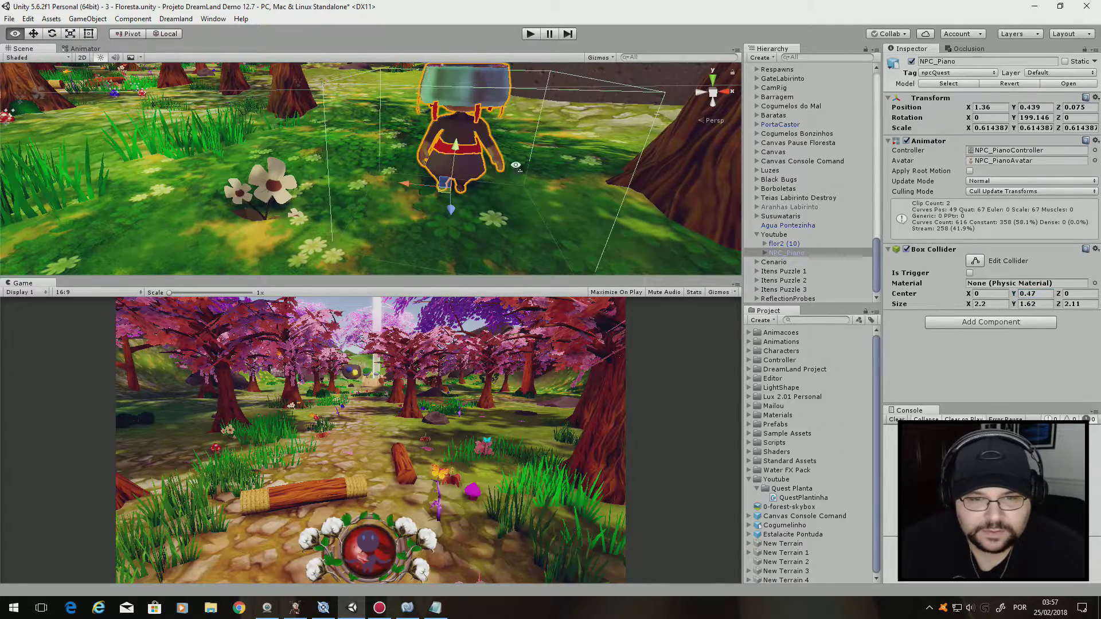
{"action": "mouse_move", "coordinate": [401, 172]}
{"action": "left_mouse_down", "text": "alt"}
{"action": "mouse_move", "coordinate": [336, 197]}
{"action": "mouse_move", "coordinate": [360, 195]}
{"action": "left_mouse_up", "text": "alt"}
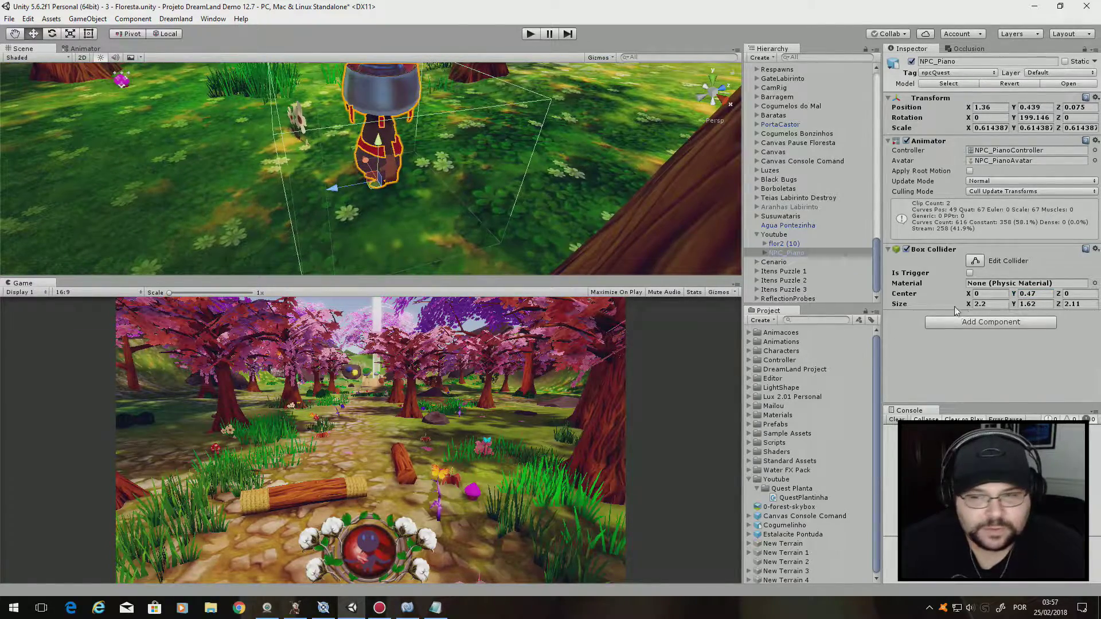
{"action": "mouse_move", "coordinate": [971, 308]}
{"action": "left_mouse_down"}
{"action": "mouse_move", "coordinate": [1013, 313]}
{"action": "mouse_move", "coordinate": [417, 156]}
{"action": "mouse_move", "coordinate": [527, 183]}
{"action": "left_mouse_up"}
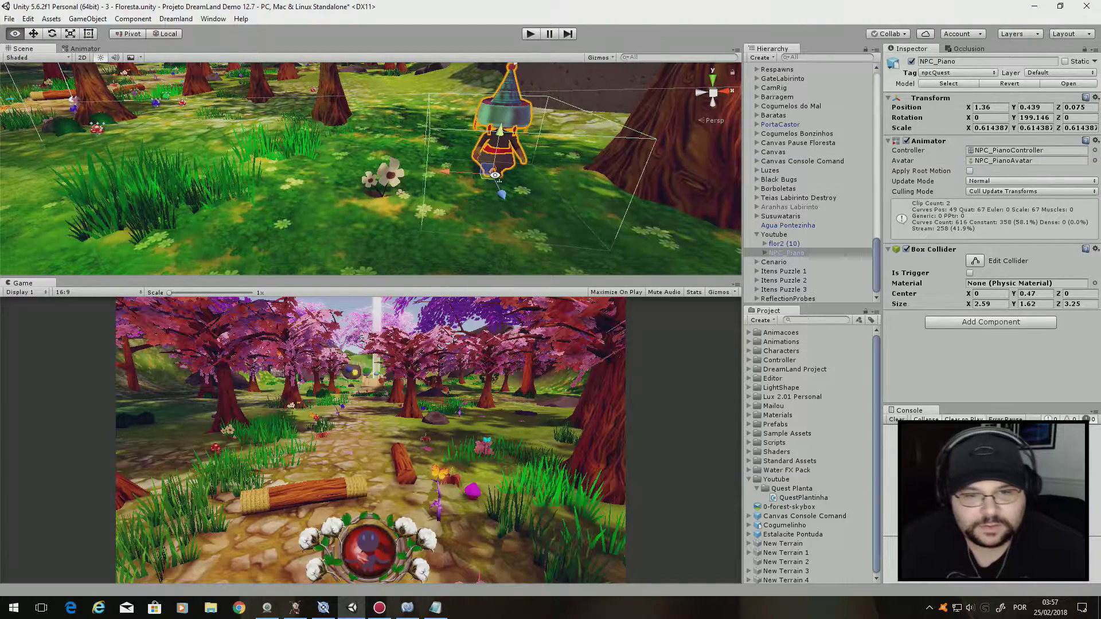
{"action": "left_click", "coordinate": [969, 273]}
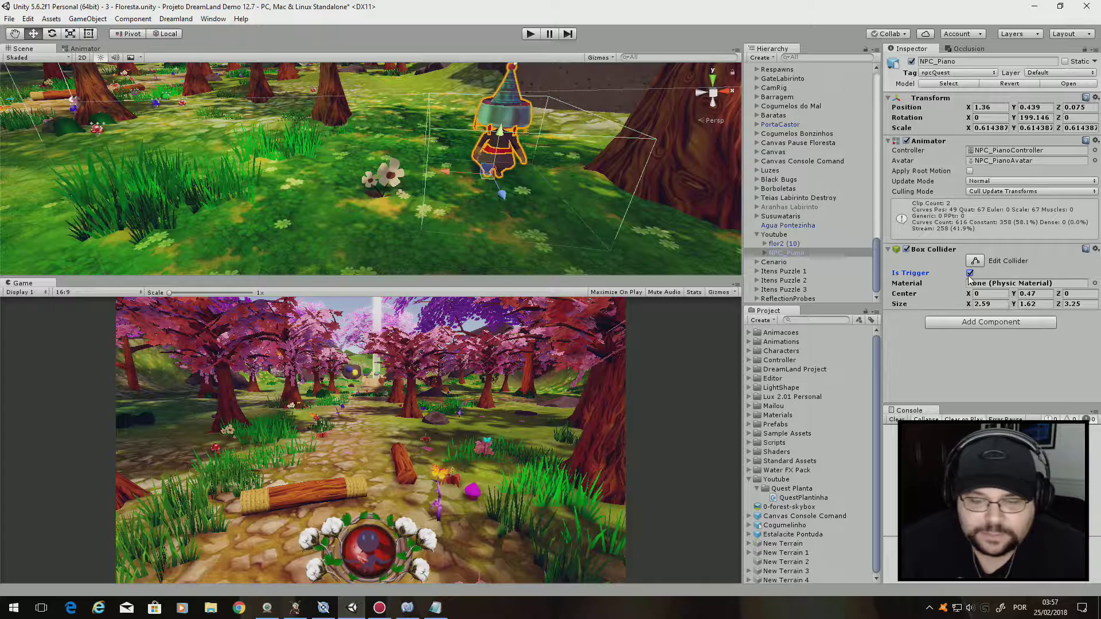
{"action": "left_click", "coordinate": [405, 614]}
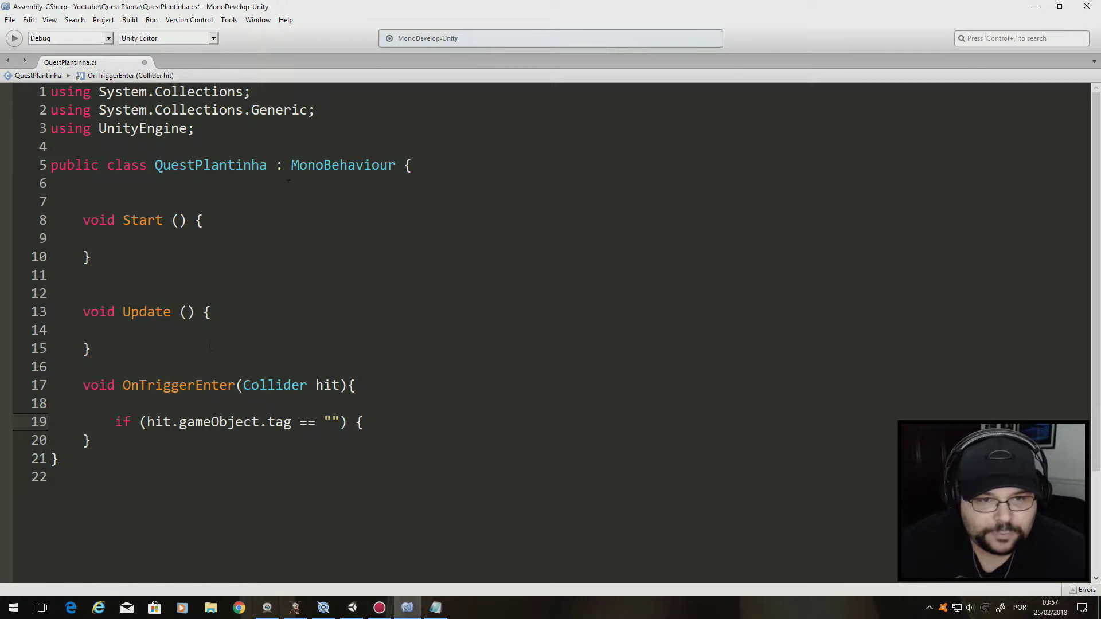
Step: Copy the OnTriggerEnter(Collider hit) declaration onto a new line below the method
{"action": "scroll", "coordinate": [210, 346], "scroll_direction": "down", "scroll_amount": 1}
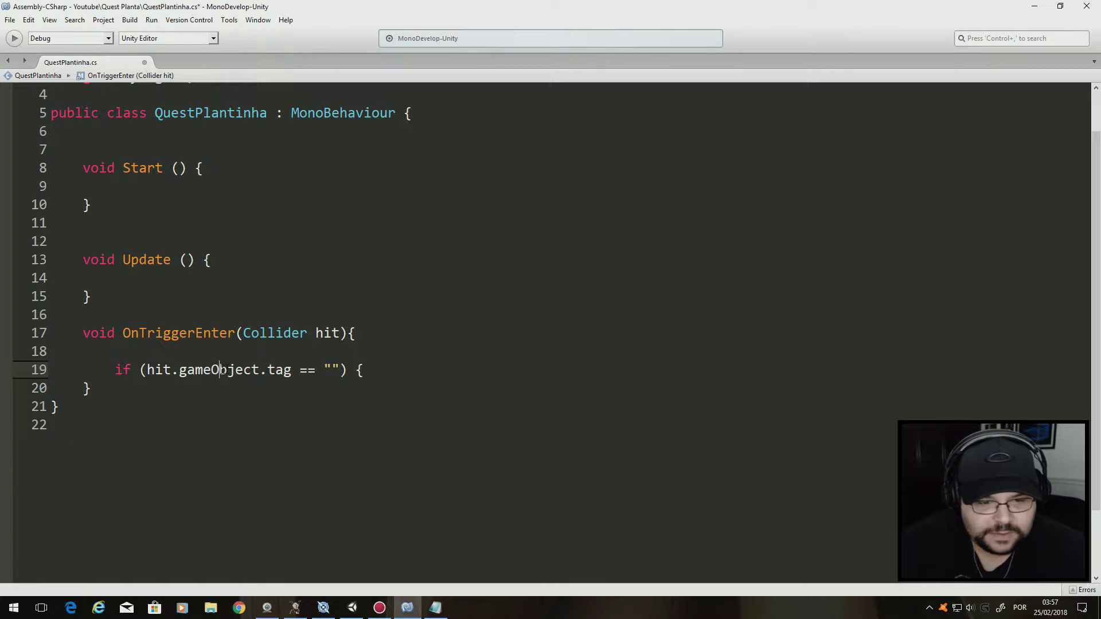
{"action": "left_click", "coordinate": [205, 333]}
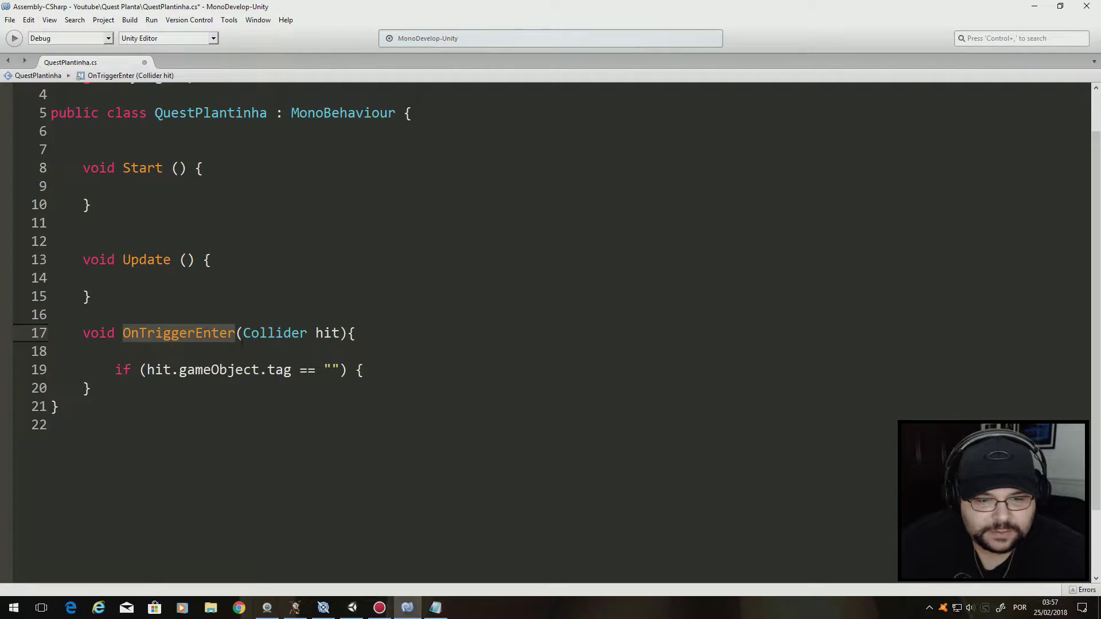
{"action": "left_click", "coordinate": [375, 371]}
{"action": "left_click", "coordinate": [102, 392]}
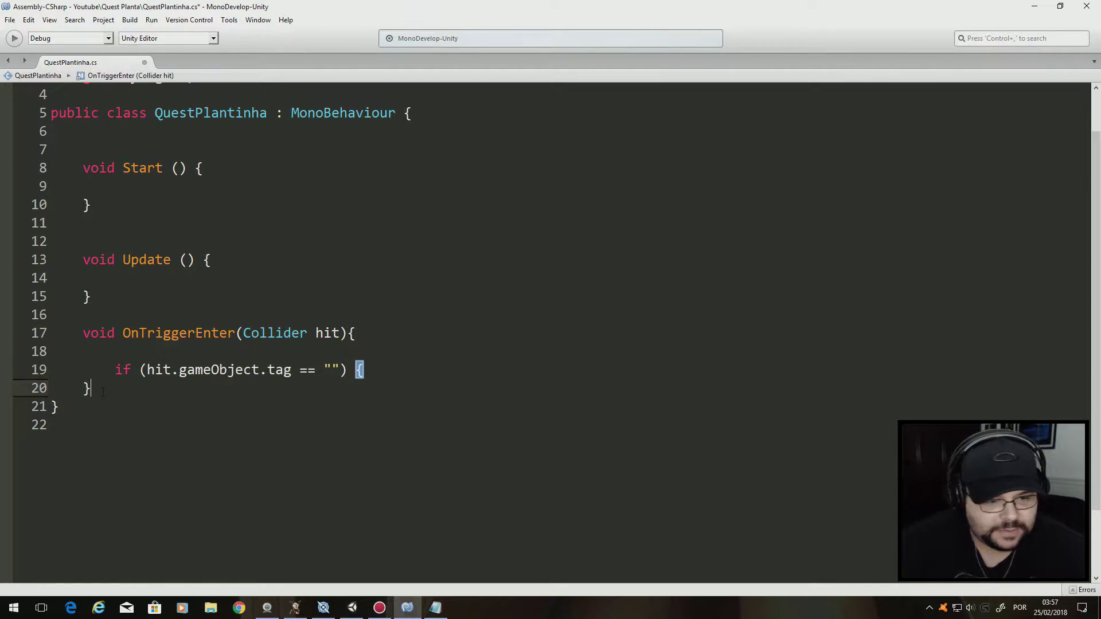
{"action": "key", "text": "Return"}
{"action": "key", "text": "Return"}
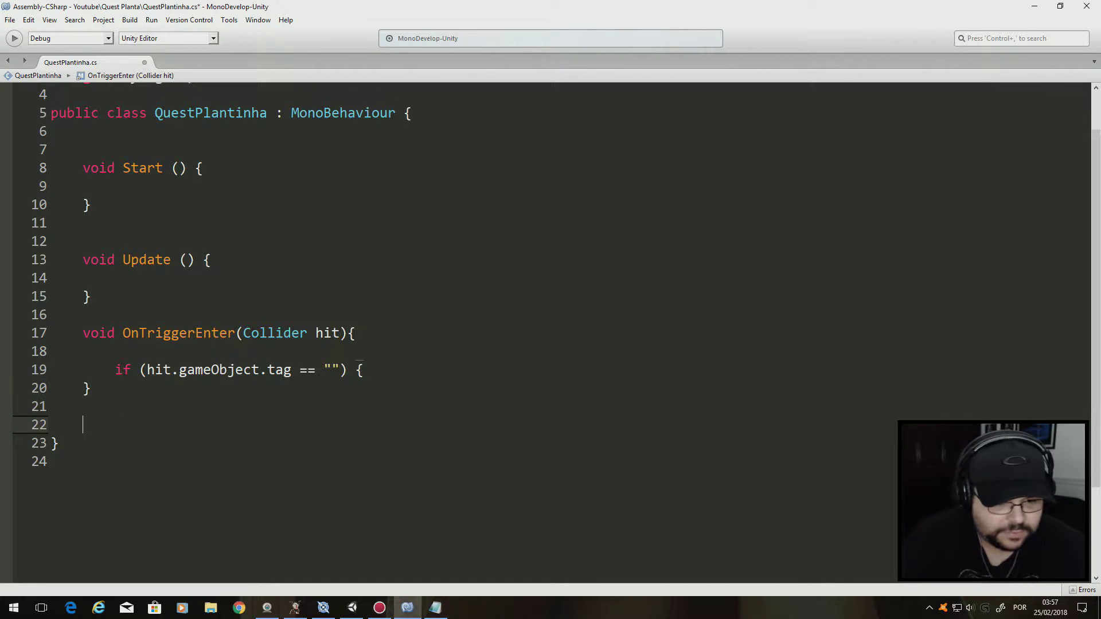
{"action": "type", "text": "void"}
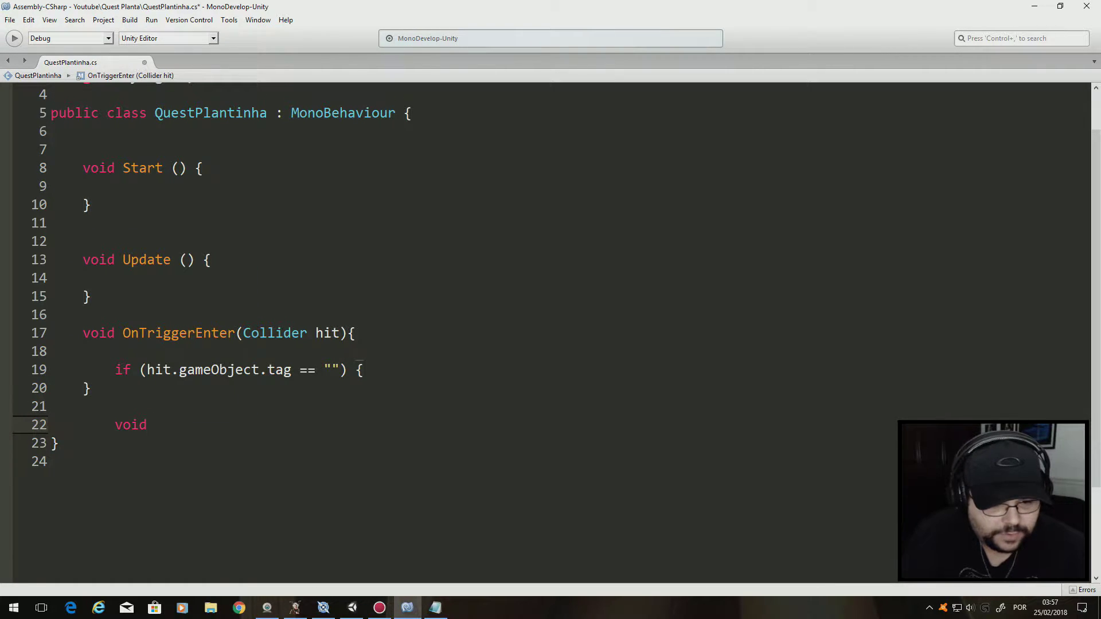
{"action": "left_click_drag", "start_coordinate": [76, 342], "coordinate": [387, 331]}
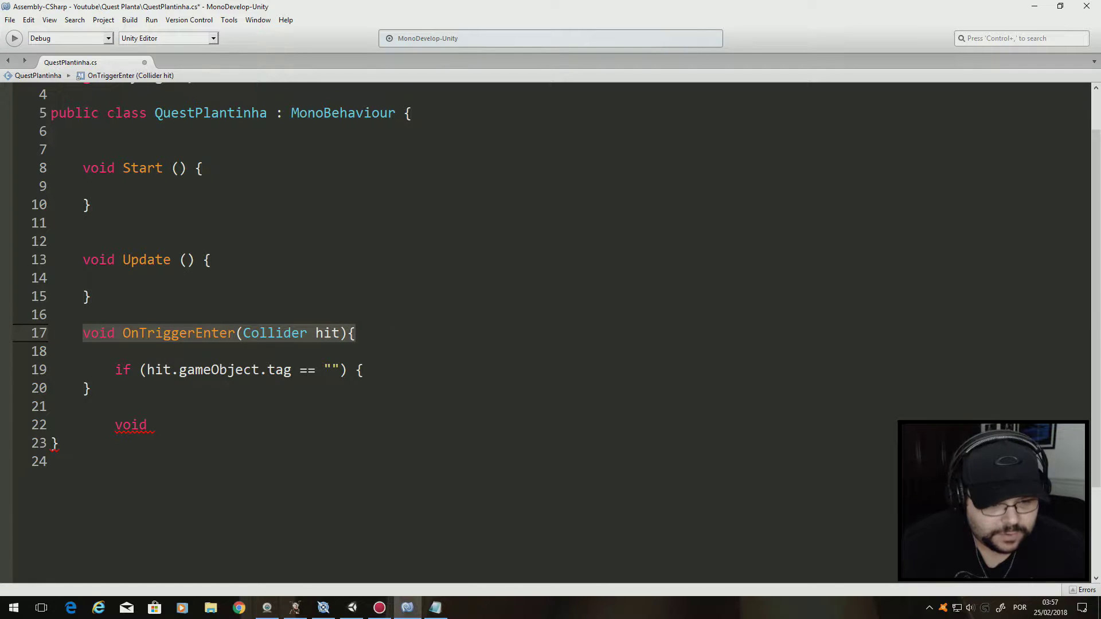
{"action": "key", "text": "ctrl+c"}
{"action": "left_click_drag", "start_coordinate": [90, 430], "coordinate": [149, 431]}
{"action": "key", "text": "ctrl+v"}
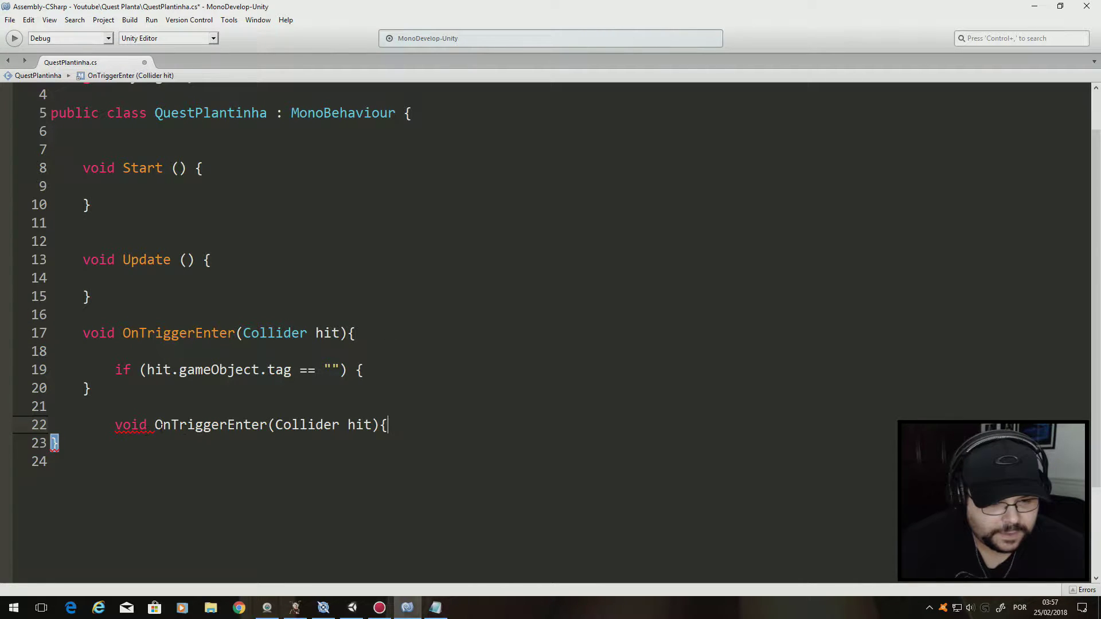
{"action": "left_click", "coordinate": [115, 424]}
{"action": "key", "text": "BackSpace"}
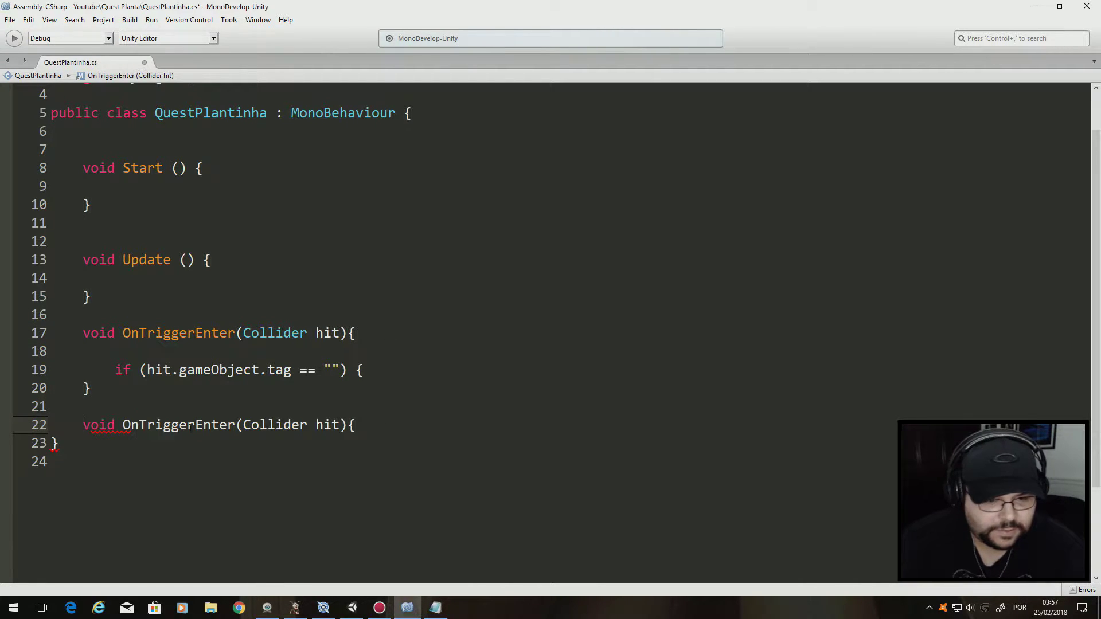
Step: Rename the copy to OnTriggerExit, close its braces and the if block, and save
{"action": "left_click_drag", "start_coordinate": [195, 425], "coordinate": [235, 425]}
{"action": "type", "text": "Exi"}
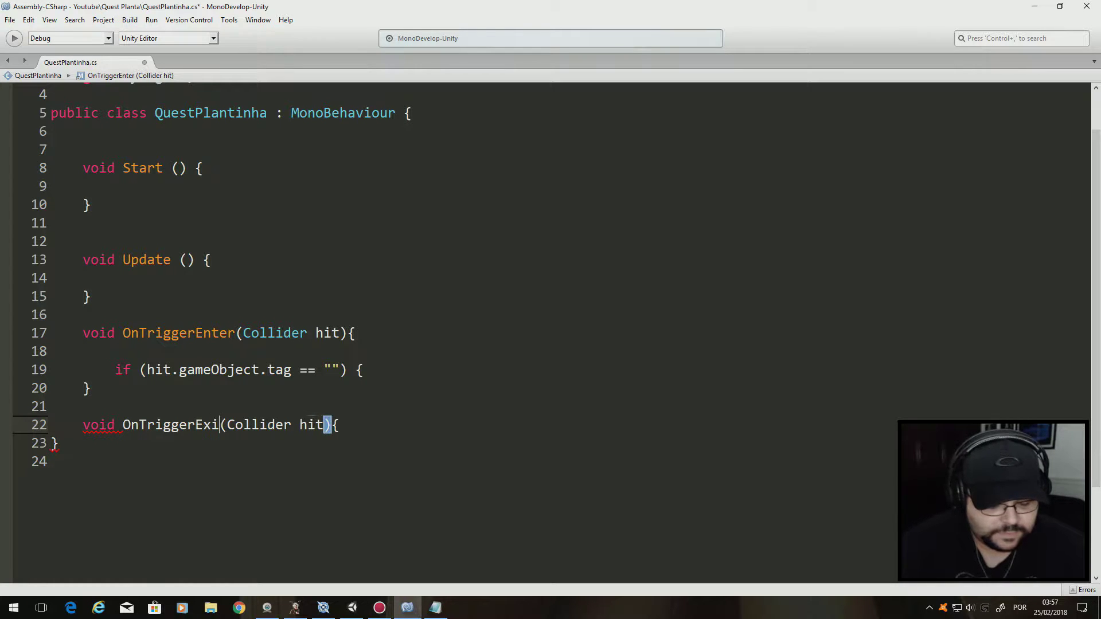
{"action": "type", "text": "t"}
{"action": "key", "text": "End"}
{"action": "key", "text": "Return"}
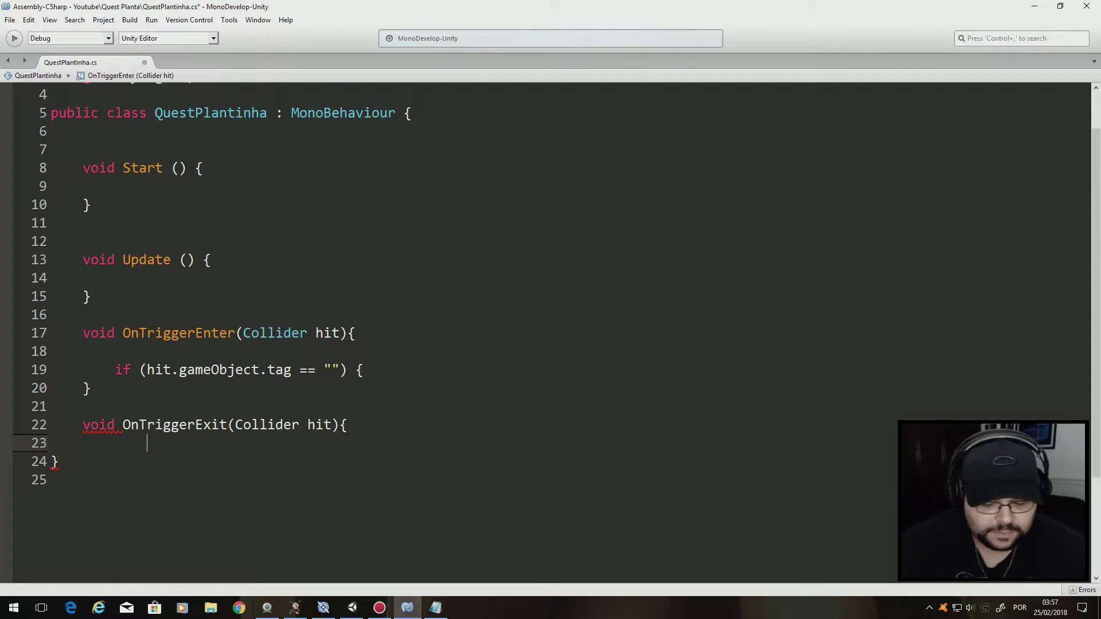
{"action": "type", "text": "}"}
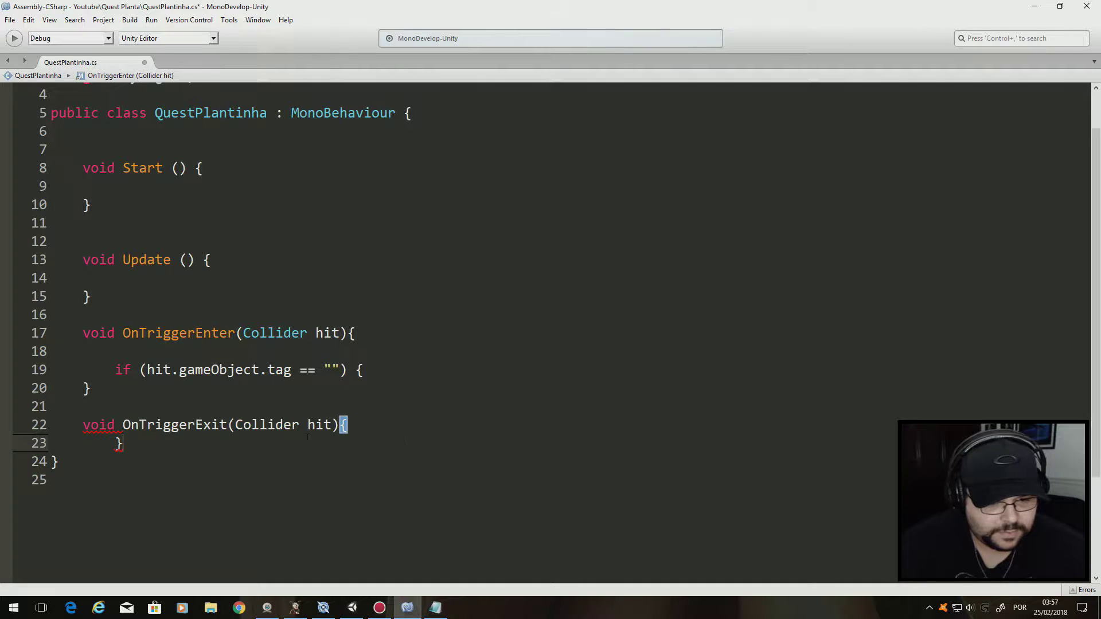
{"action": "left_click", "coordinate": [356, 425]}
{"action": "left_click", "coordinate": [363, 370]}
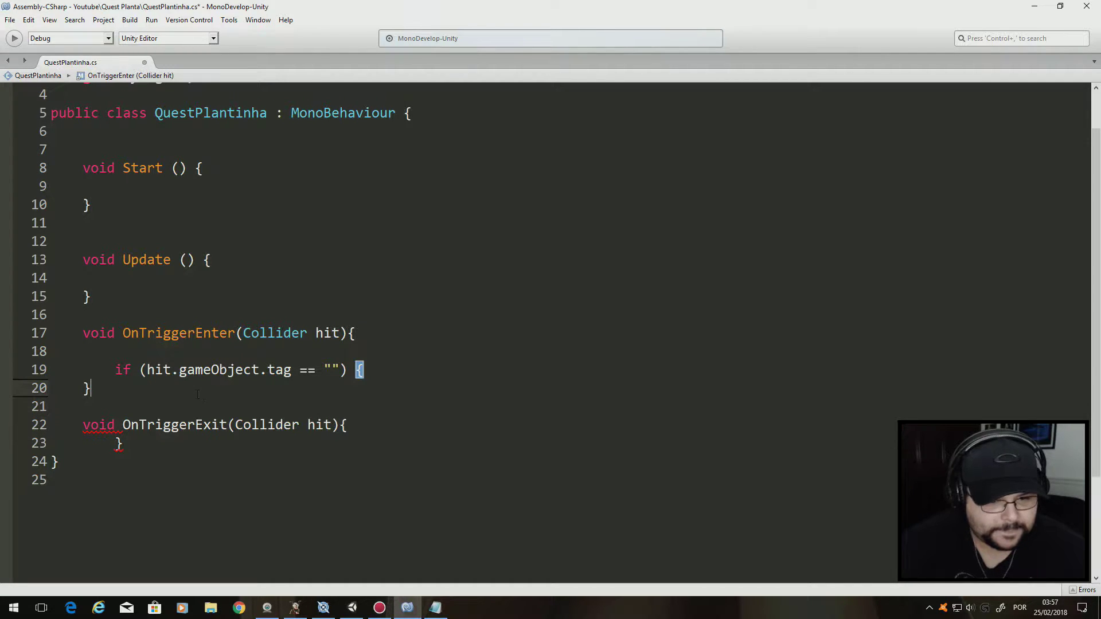
{"action": "key", "text": "Return"}
{"action": "type", "text": "}"}
{"action": "key", "text": "Down"}
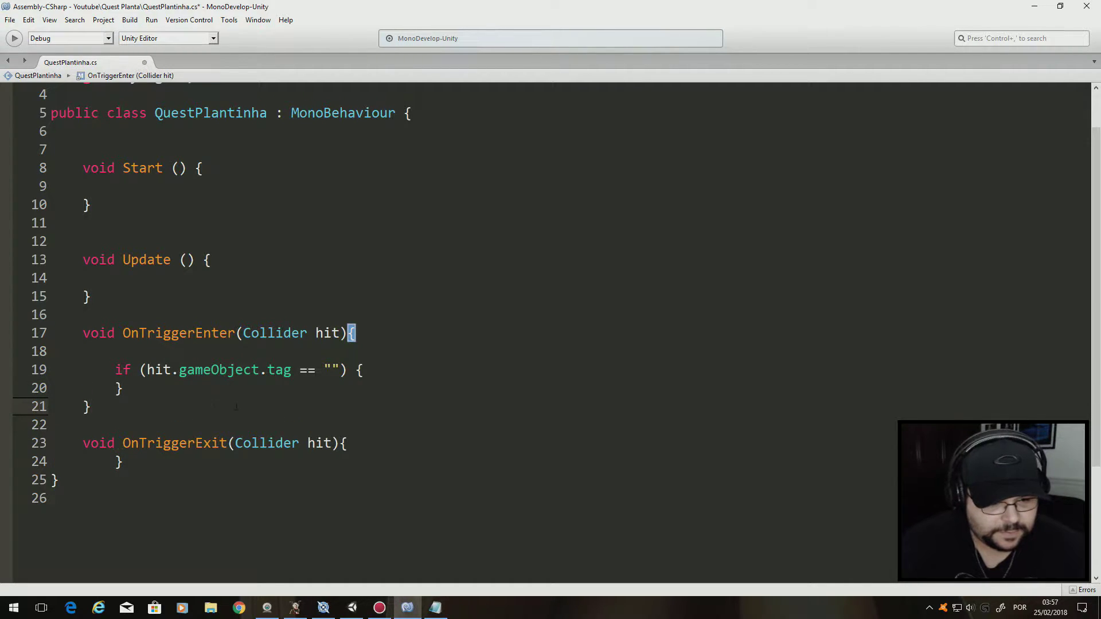
{"action": "key", "text": "ctrl+s"}
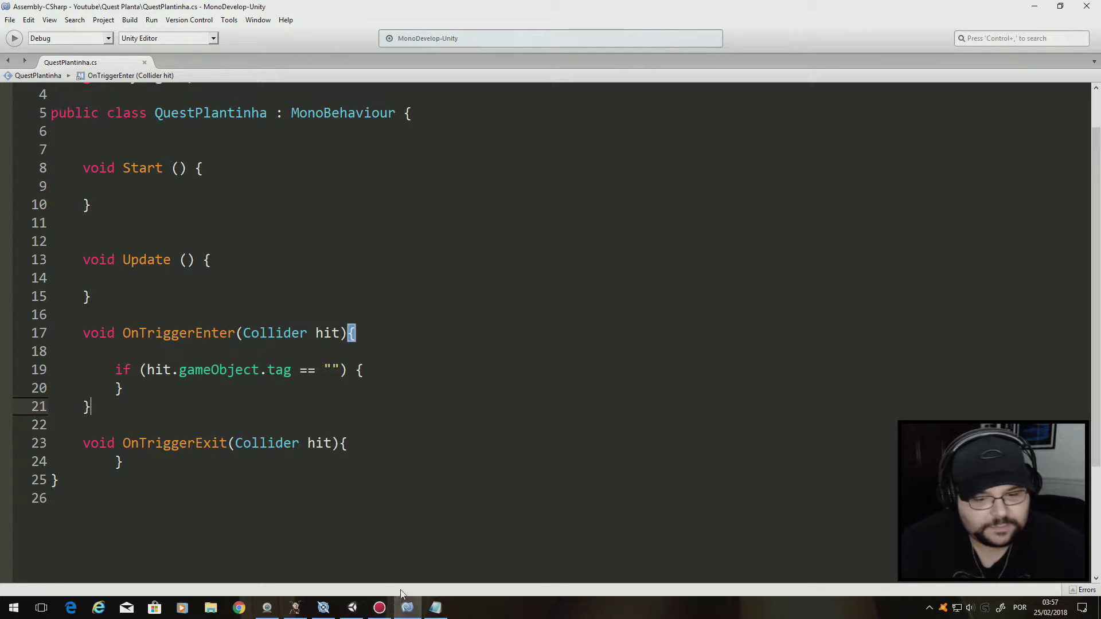
Step: Add a Box Collider component to the flower flor2 (10)
{"action": "left_click", "coordinate": [353, 607]}
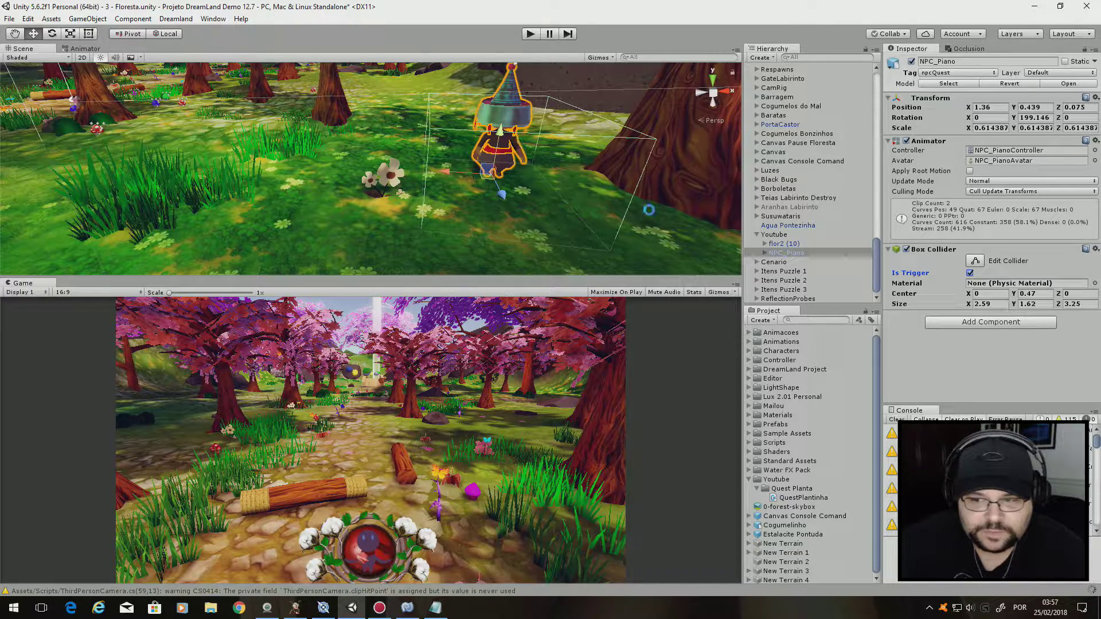
{"action": "left_click", "coordinate": [386, 184]}
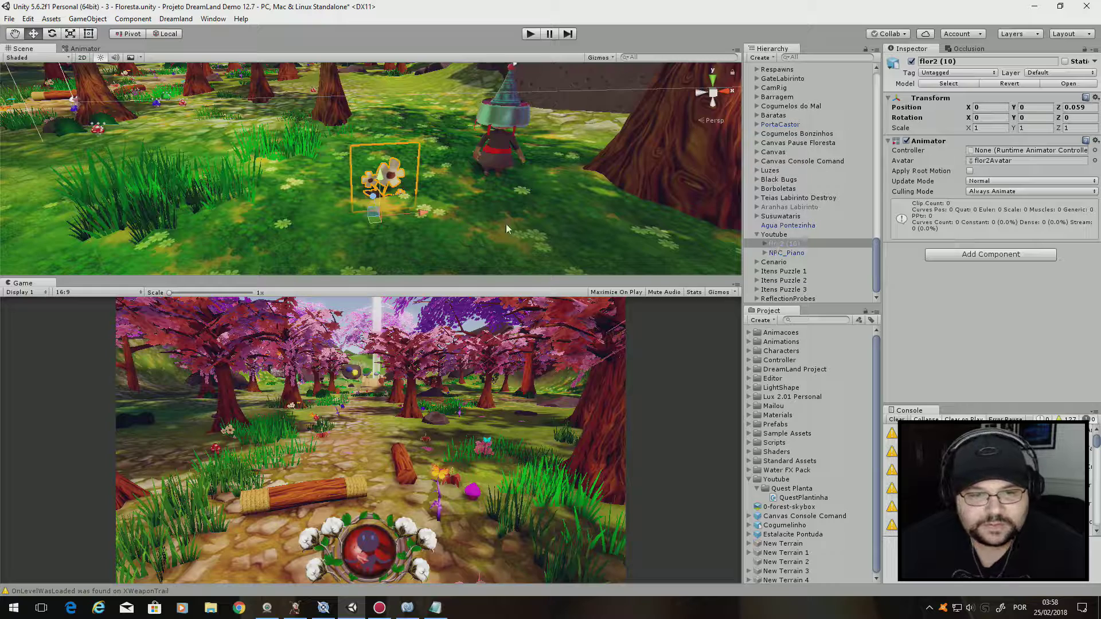
{"action": "left_click", "coordinate": [966, 256]}
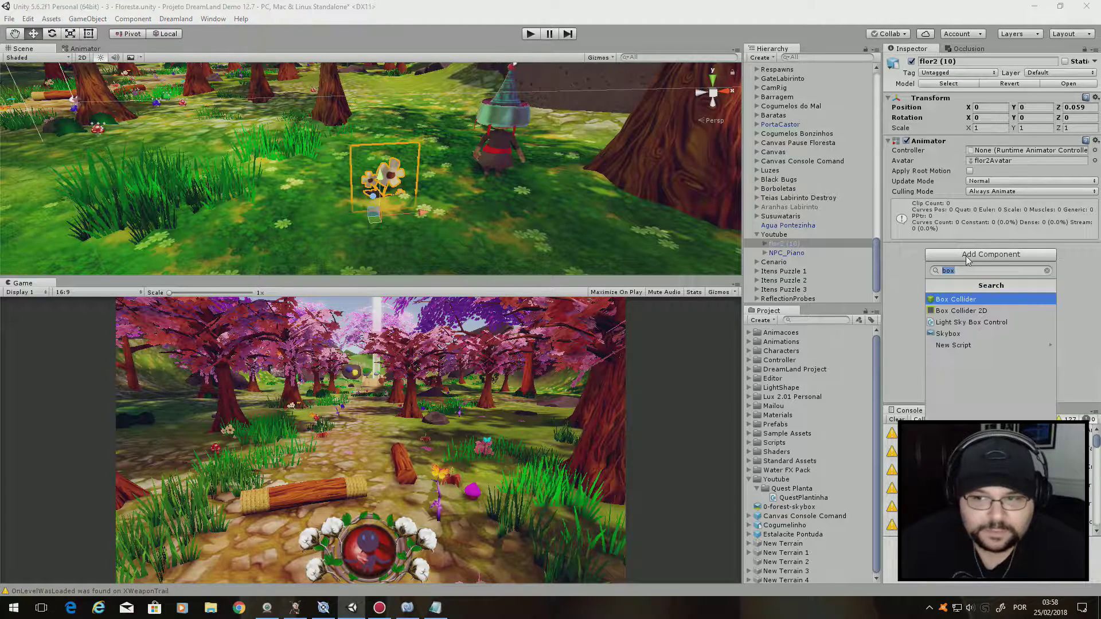
{"action": "left_click", "coordinate": [959, 300]}
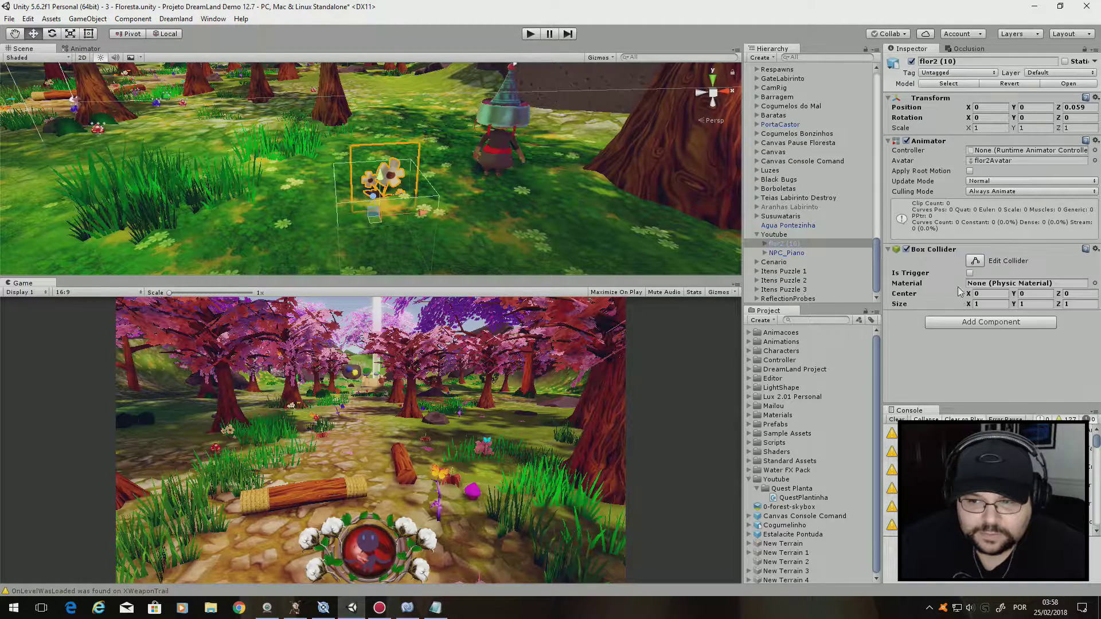
Step: Offset the flower's collider to Center Z -0.19, scale the flower to about 1.258, and tick Is Trigger
{"action": "left_click_drag", "start_coordinate": [534, 233], "coordinate": [589, 249], "text": "alt"}
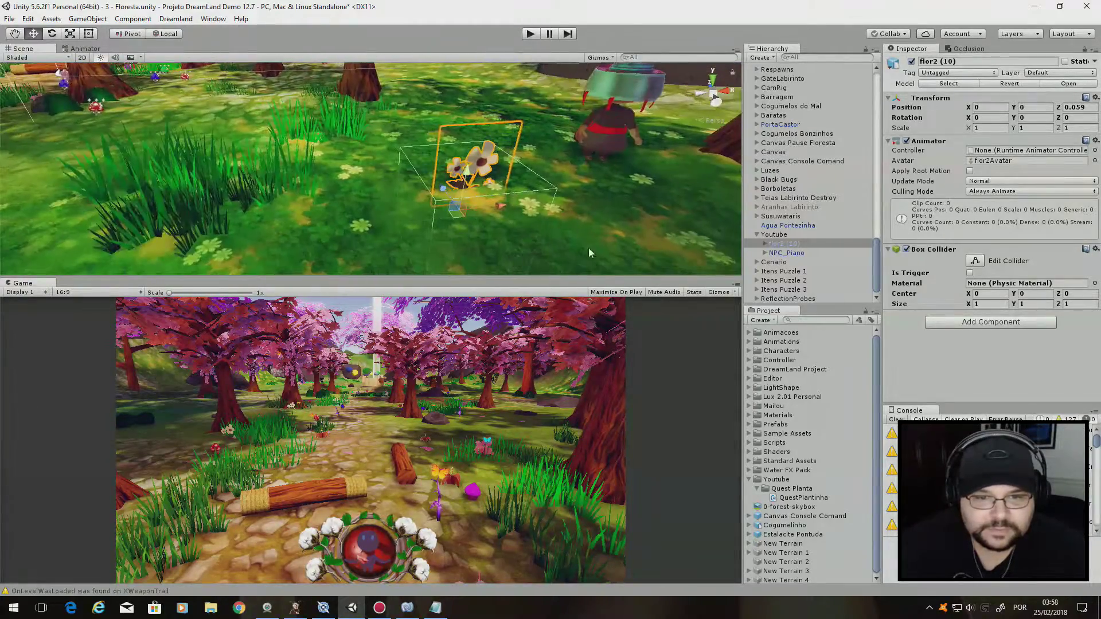
{"action": "mouse_move", "coordinate": [504, 224]}
{"action": "left_mouse_down", "text": "alt"}
{"action": "mouse_move", "coordinate": [524, 218]}
{"action": "mouse_move", "coordinate": [352, 215]}
{"action": "mouse_move", "coordinate": [627, 211]}
{"action": "left_mouse_up", "text": "alt"}
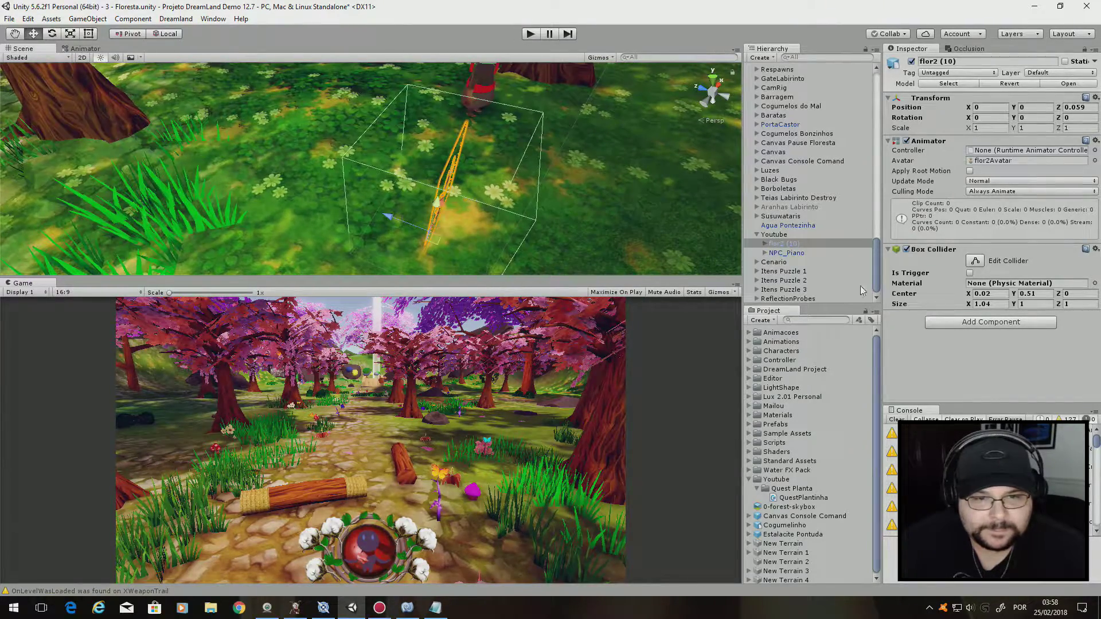
{"action": "left_click_drag", "start_coordinate": [1060, 294], "coordinate": [1059, 295]}
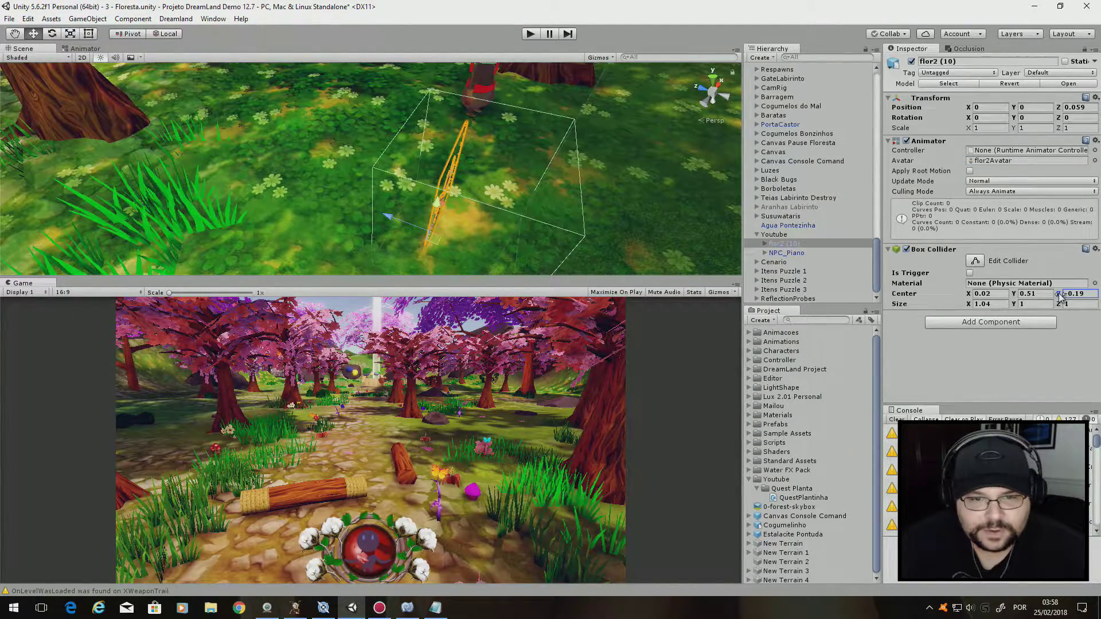
{"action": "mouse_move", "coordinate": [588, 234]}
{"action": "left_mouse_down", "text": "alt"}
{"action": "mouse_move", "coordinate": [346, 169]}
{"action": "mouse_move", "coordinate": [338, 183]}
{"action": "left_mouse_up", "text": "alt"}
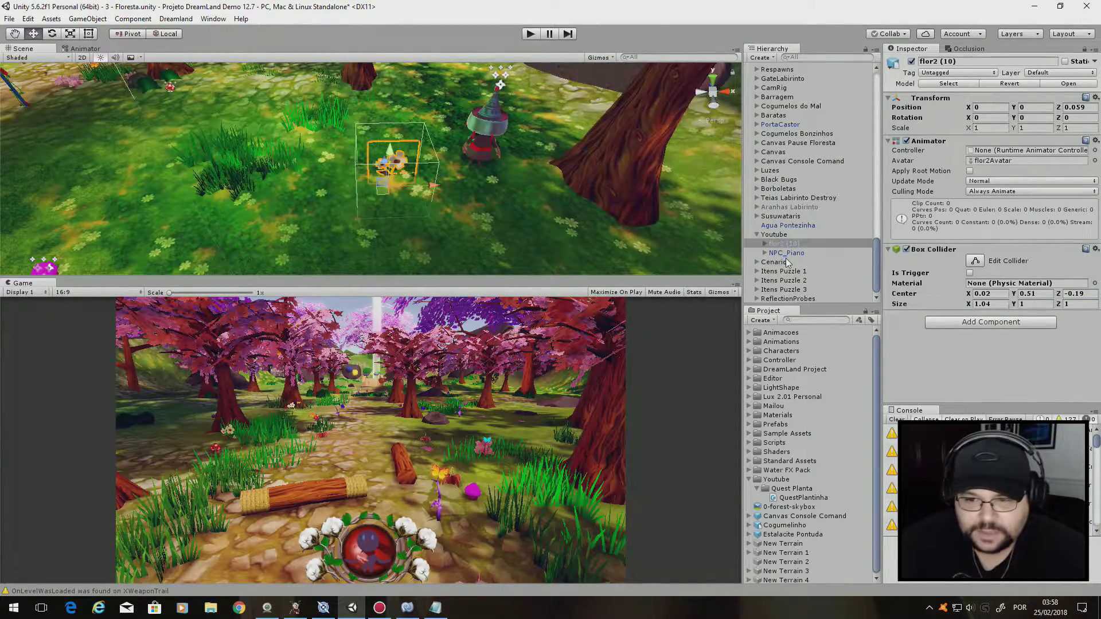
{"action": "left_click", "coordinate": [772, 245]}
{"action": "mouse_move", "coordinate": [431, 187]}
{"action": "left_mouse_down"}
{"action": "mouse_move", "coordinate": [404, 185]}
{"action": "mouse_move", "coordinate": [401, 166]}
{"action": "mouse_move", "coordinate": [416, 158]}
{"action": "mouse_move", "coordinate": [441, 192]}
{"action": "left_mouse_up"}
{"action": "key", "text": "f"}
{"action": "key", "text": "r"}
{"action": "key", "text": "w"}
{"action": "left_click", "coordinate": [968, 273]}
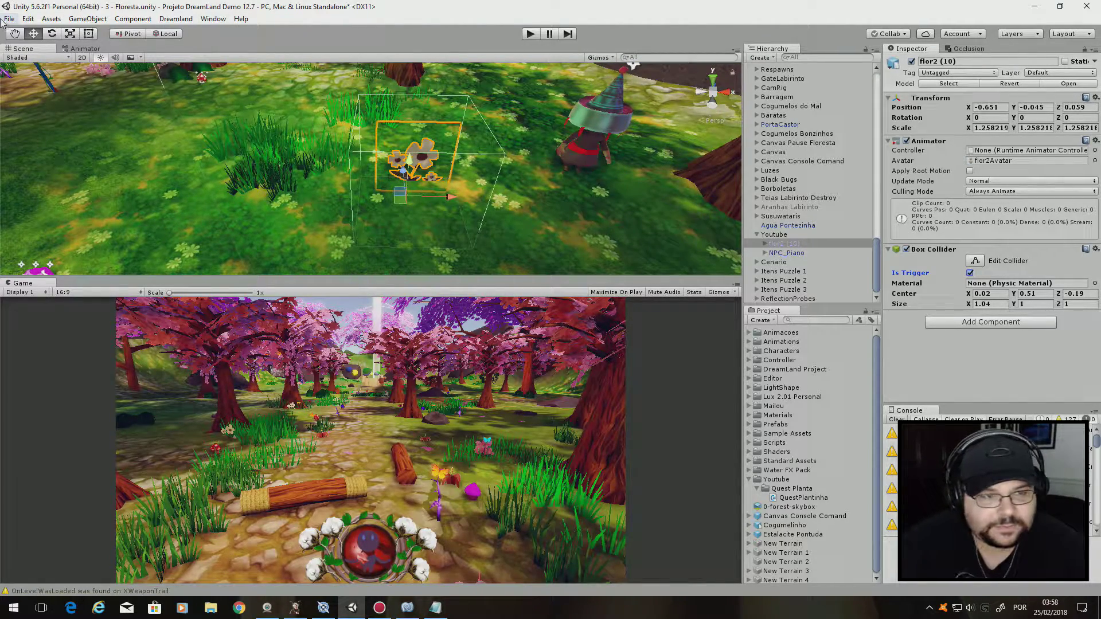
Step: Save the scene via File > Save Scenes and return to QuestPlantinha in MonoDevelop
{"action": "left_click", "coordinate": [9, 18]}
{"action": "left_click", "coordinate": [35, 71]}
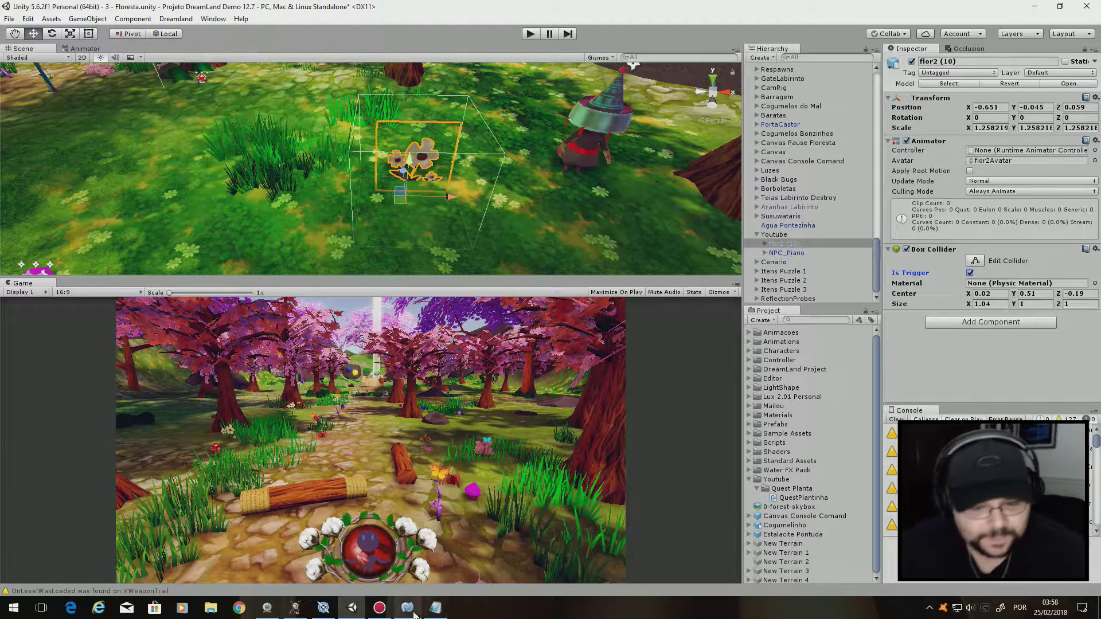
{"action": "mouse_move", "coordinate": [410, 613]}
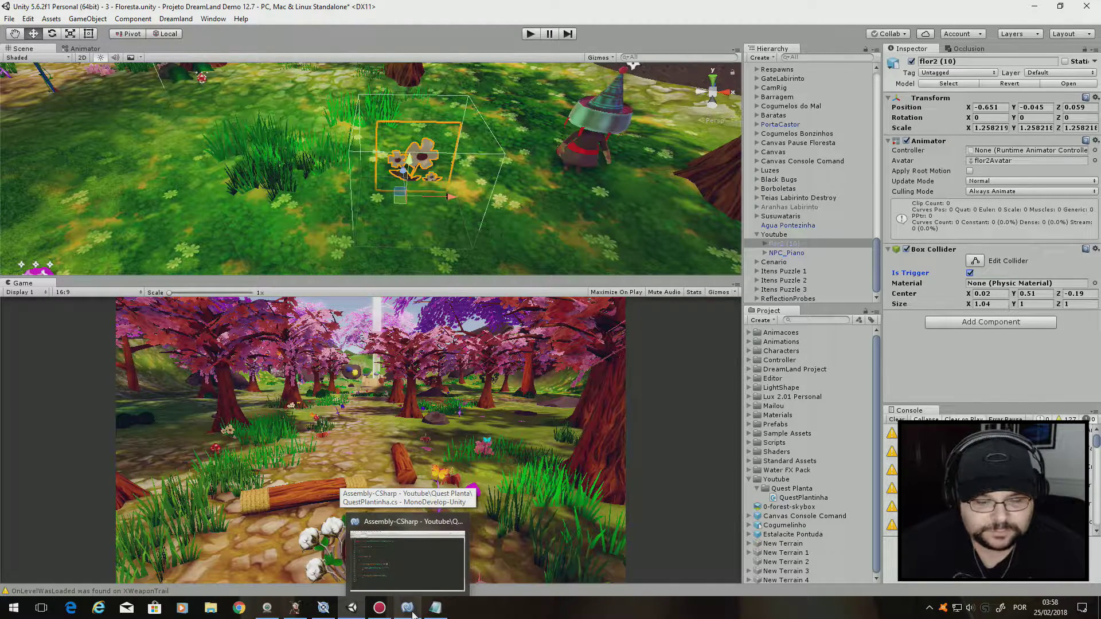
{"action": "left_click", "coordinate": [413, 613]}
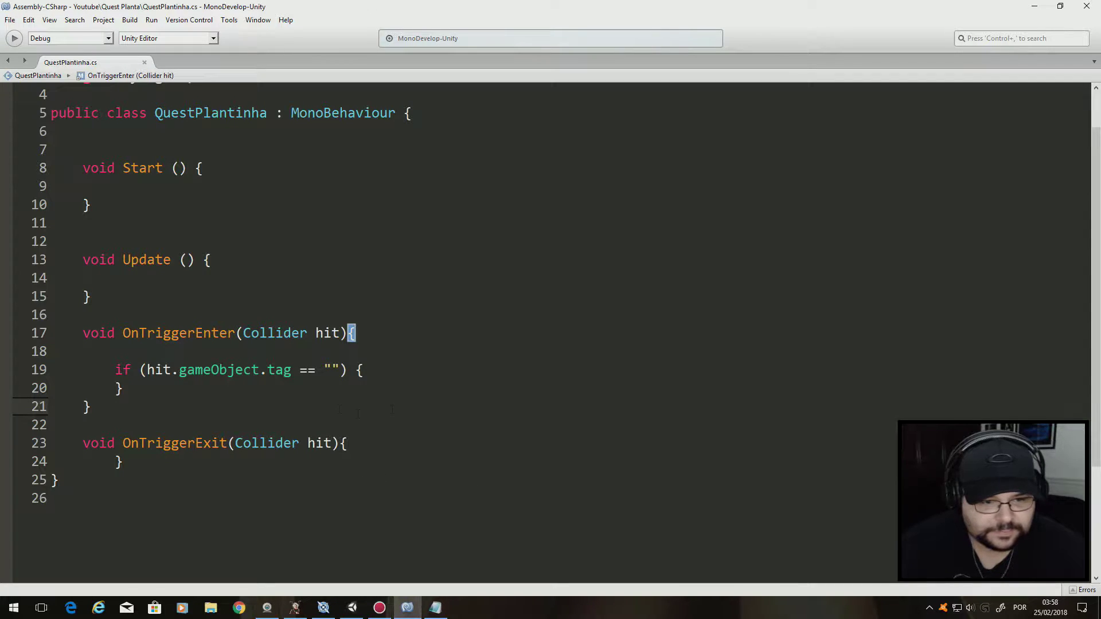
Step: Delete the empty Start and Update methods and the leftover blank line from QuestPlantinha
{"action": "scroll", "coordinate": [392, 404], "scroll_direction": "up", "scroll_amount": 1}
{"action": "scroll", "coordinate": [393, 383], "scroll_direction": "down", "scroll_amount": 1}
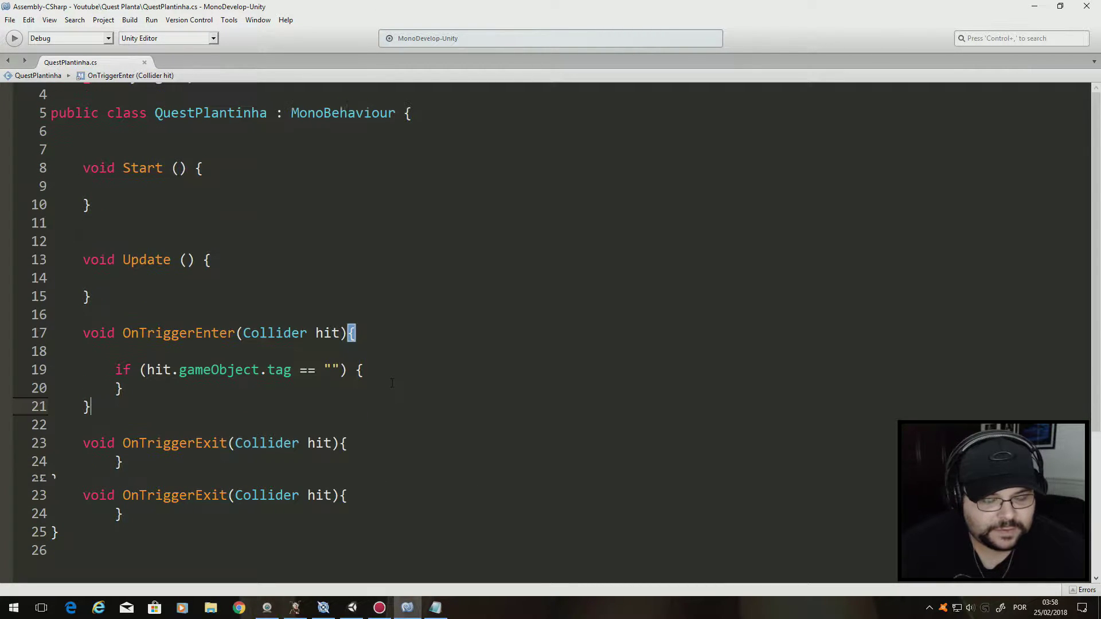
{"action": "left_click_drag", "start_coordinate": [115, 298], "coordinate": [131, 150]}
{"action": "key", "text": "BackSpace"}
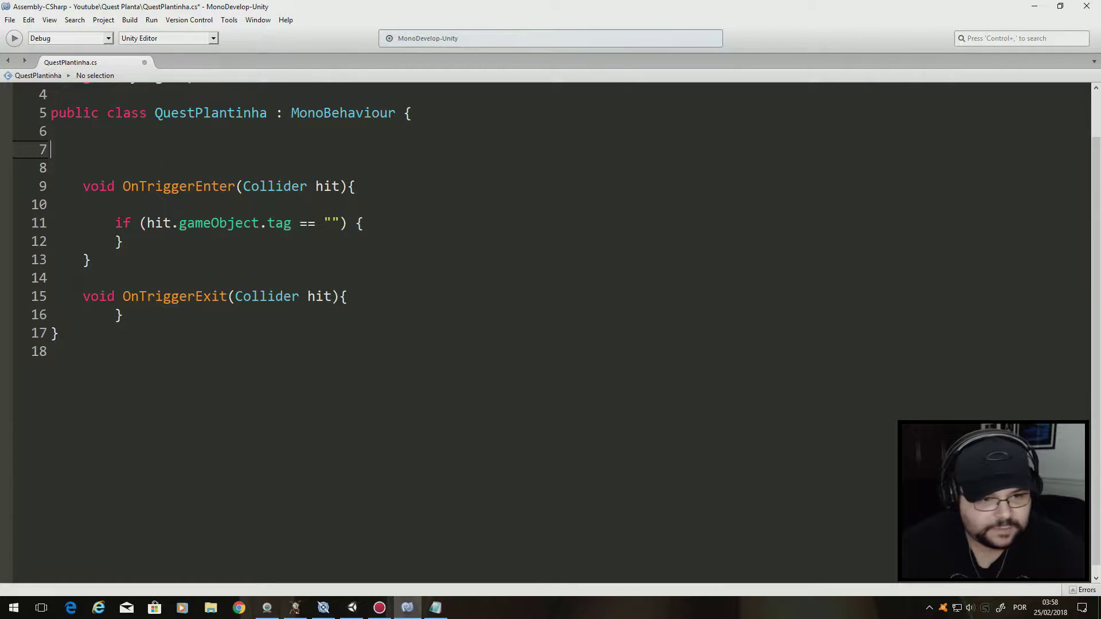
{"action": "key", "text": "Delete"}
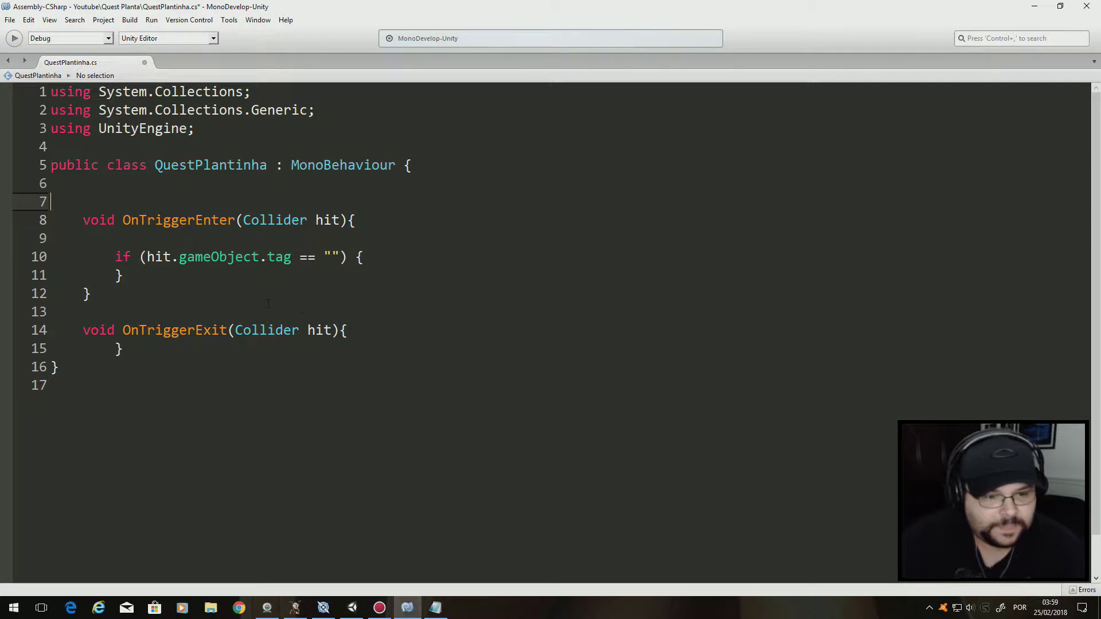
Step: Add two empty indented lines inside the OnTriggerExit method
{"action": "left_click", "coordinate": [350, 330]}
{"action": "key", "text": "Return"}
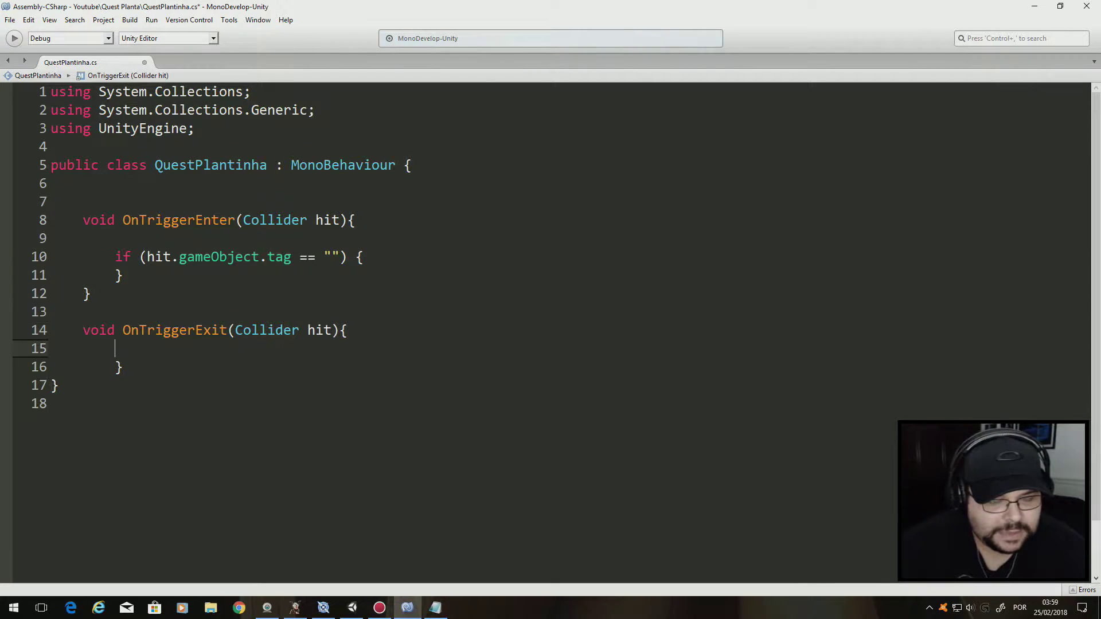
{"action": "key", "text": "Return"}
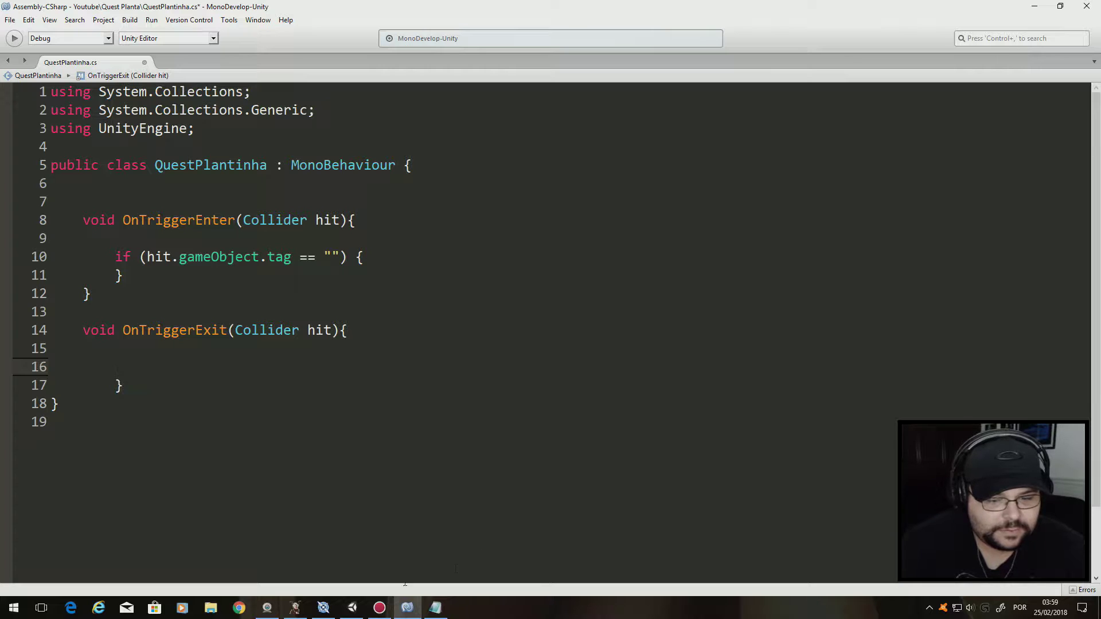
{"action": "mouse_move", "coordinate": [357, 613]}
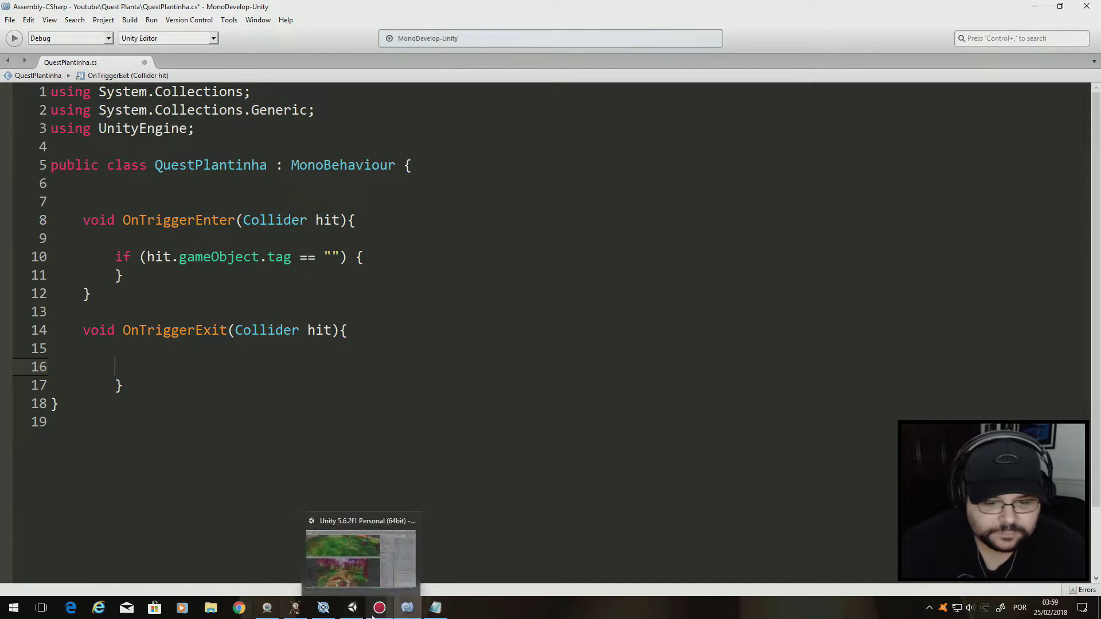
Step: Return to Unity and bring the scene view closer to the flower
{"action": "left_click", "coordinate": [358, 613]}
{"action": "right_click_drag", "start_coordinate": [626, 179], "coordinate": [429, 203]}
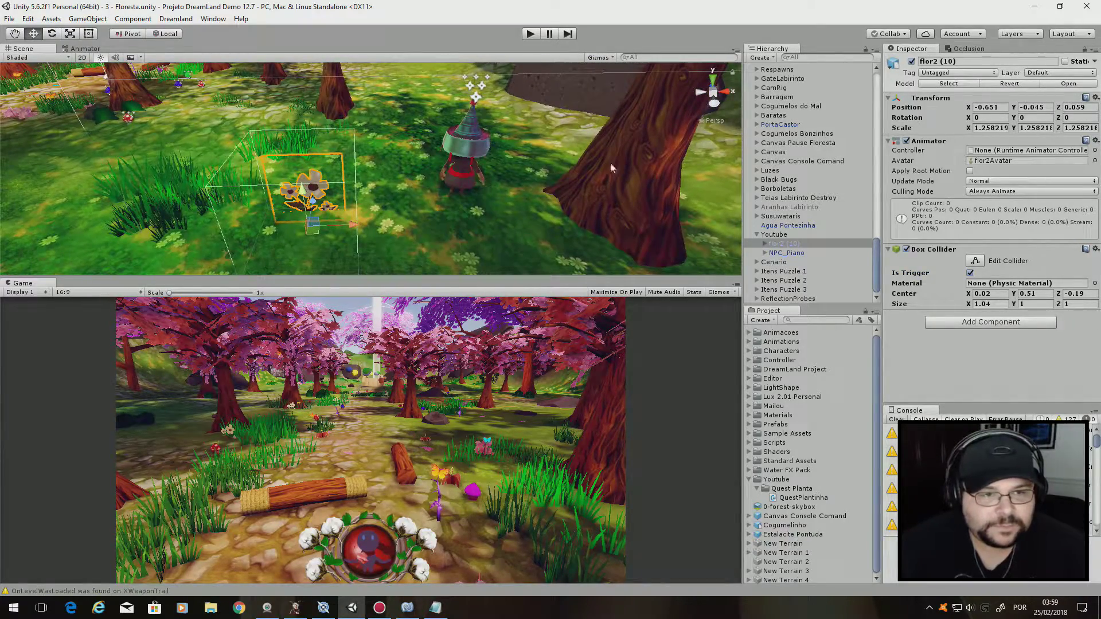
{"action": "scroll", "coordinate": [807, 189], "scroll_direction": "down", "scroll_amount": 5}
{"action": "scroll", "coordinate": [805, 183], "scroll_direction": "down", "scroll_amount": 5}
{"action": "scroll", "coordinate": [805, 183], "scroll_direction": "down", "scroll_amount": 3}
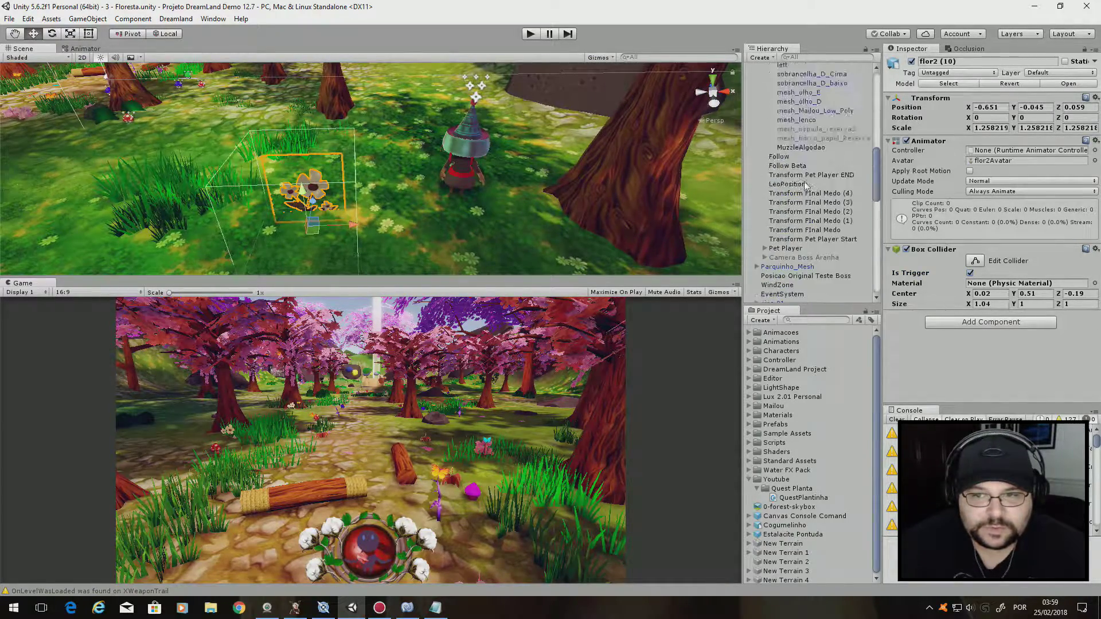
{"action": "scroll", "coordinate": [802, 184], "scroll_direction": "up", "scroll_amount": 10}
Step: Collapse Beta in the Hierarchy, then select and expand Canvas to bring up its creation menu
{"action": "left_click", "coordinate": [756, 158]}
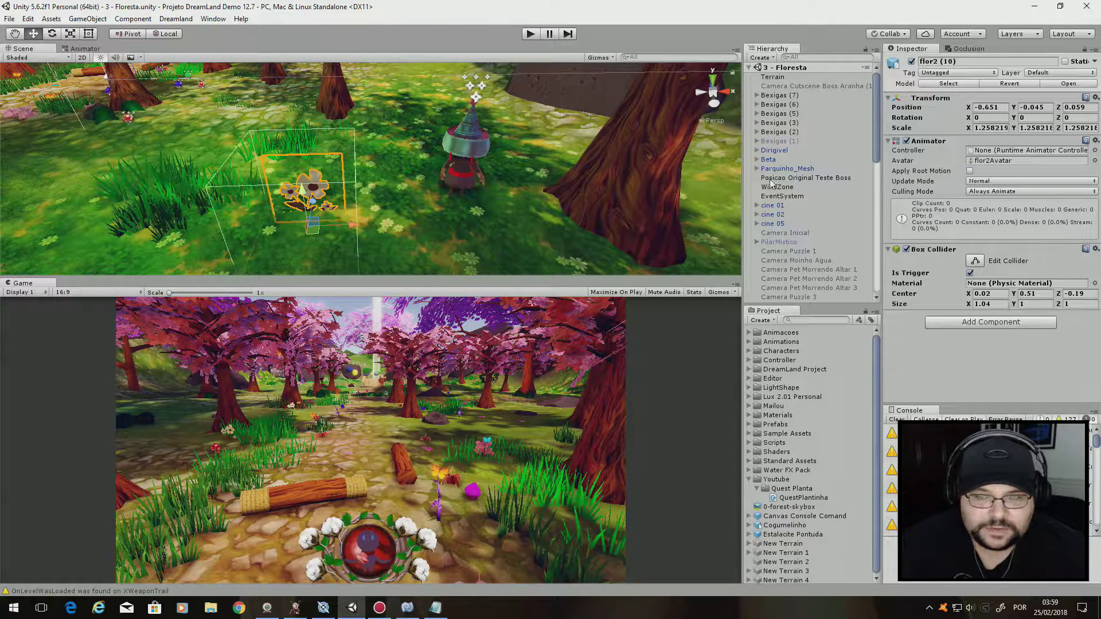
{"action": "scroll", "coordinate": [771, 189], "scroll_direction": "down", "scroll_amount": 3}
{"action": "scroll", "coordinate": [771, 218], "scroll_direction": "down", "scroll_amount": 2}
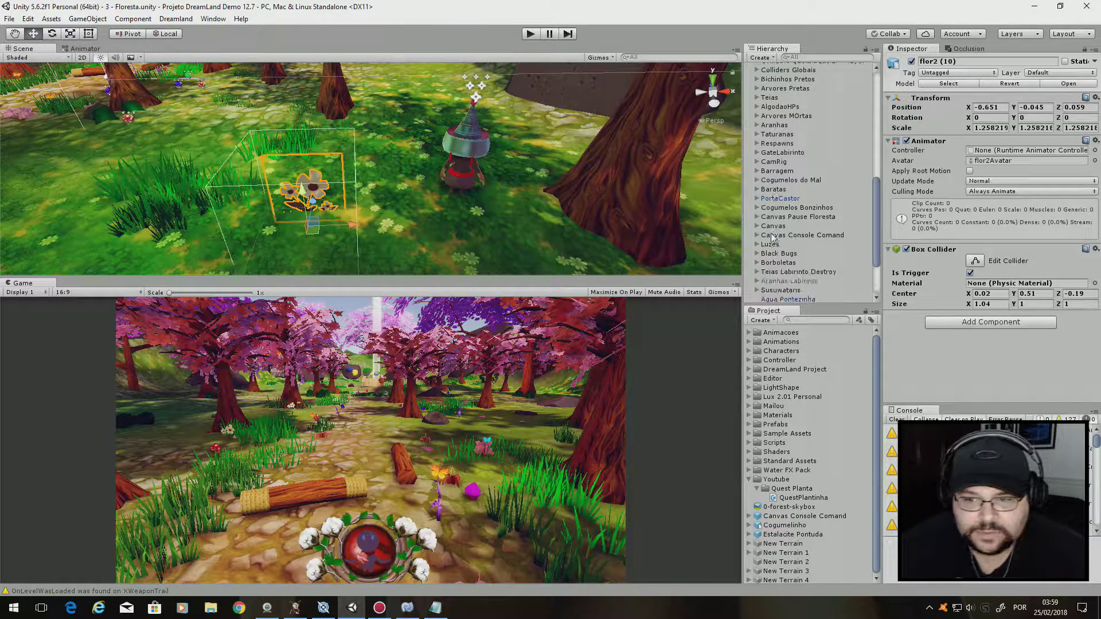
{"action": "left_click", "coordinate": [764, 226]}
{"action": "left_click", "coordinate": [757, 226]}
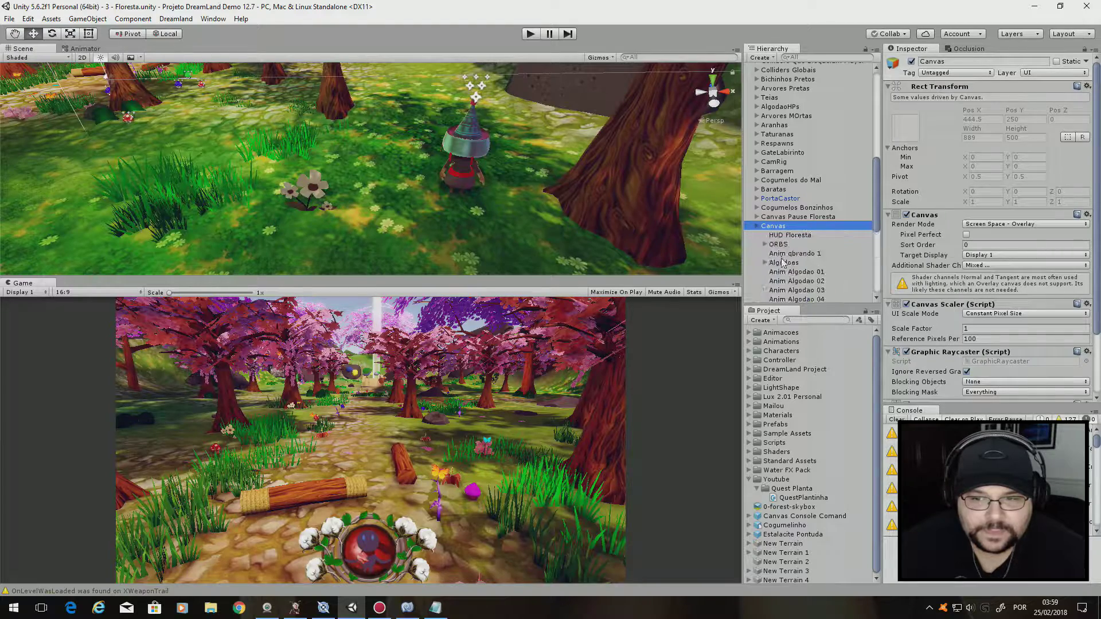
{"action": "scroll", "coordinate": [781, 262], "scroll_direction": "down", "scroll_amount": 3}
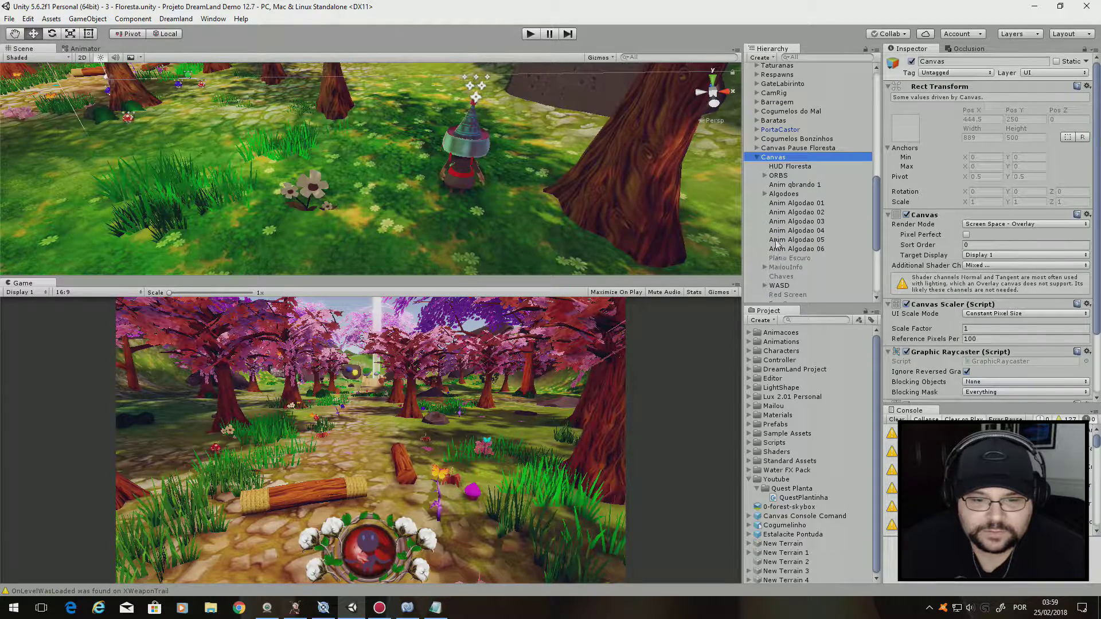
{"action": "right_click", "coordinate": [777, 157]}
{"action": "mouse_move", "coordinate": [814, 327]}
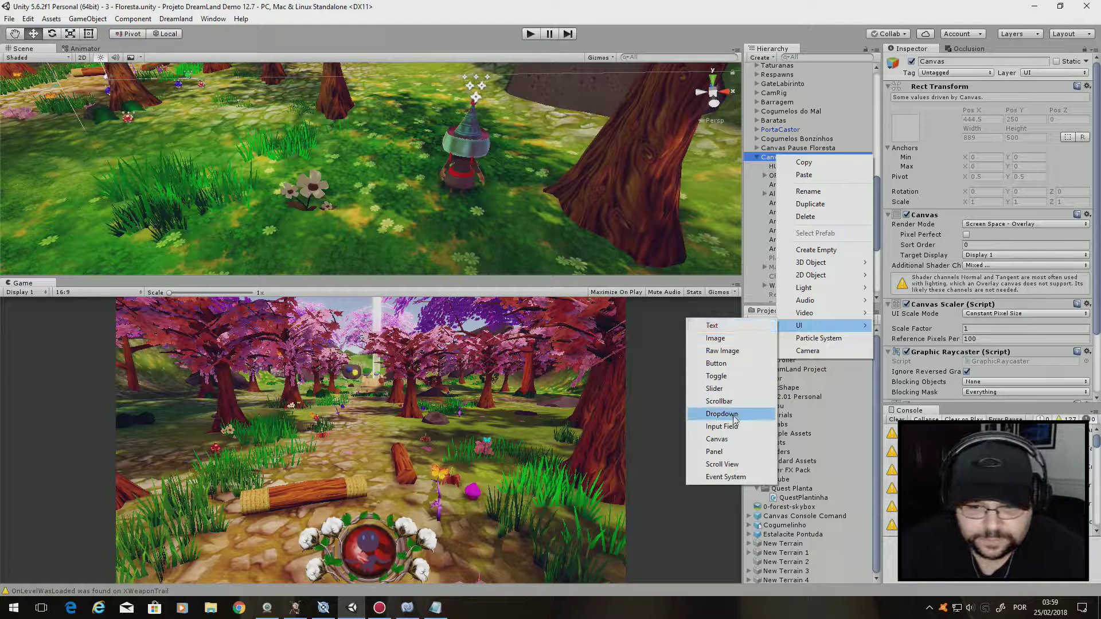
Step: Create a UI Image under Canvas and move it up and to the right
{"action": "left_click", "coordinate": [716, 338]}
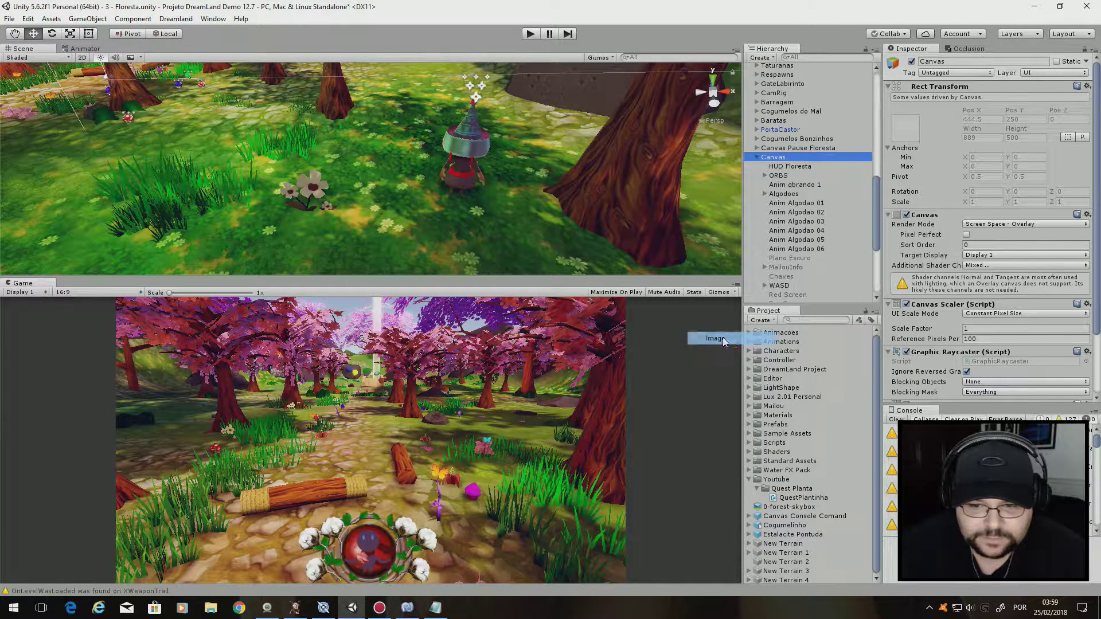
{"action": "left_click_drag", "start_coordinate": [457, 289], "coordinate": [459, 183]}
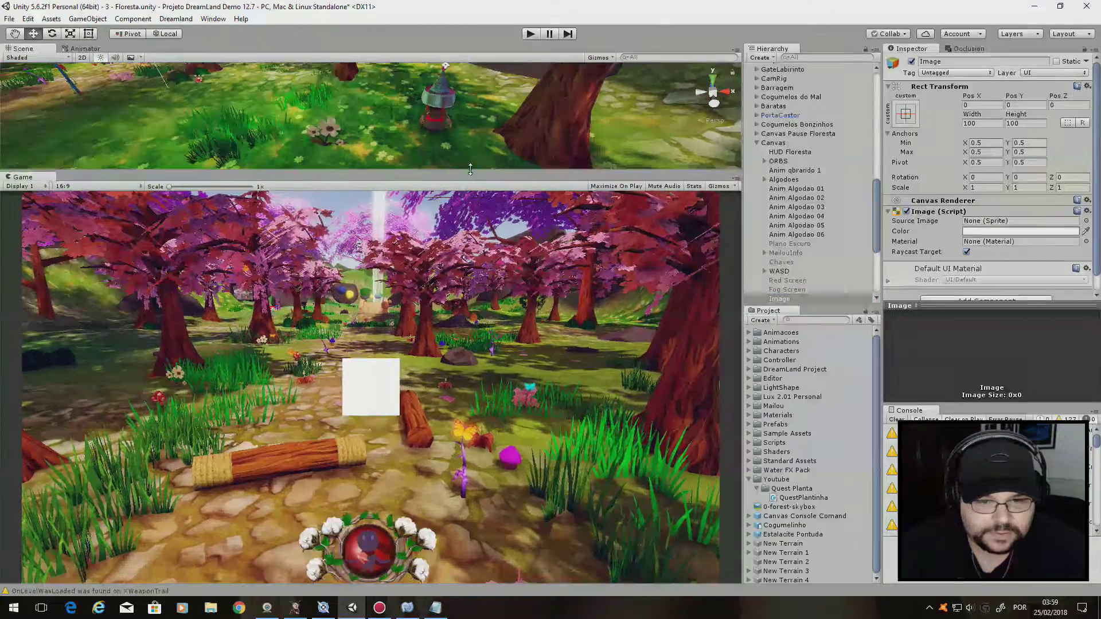
{"action": "key", "text": "f"}
{"action": "left_click_drag", "start_coordinate": [482, 124], "coordinate": [518, 98]}
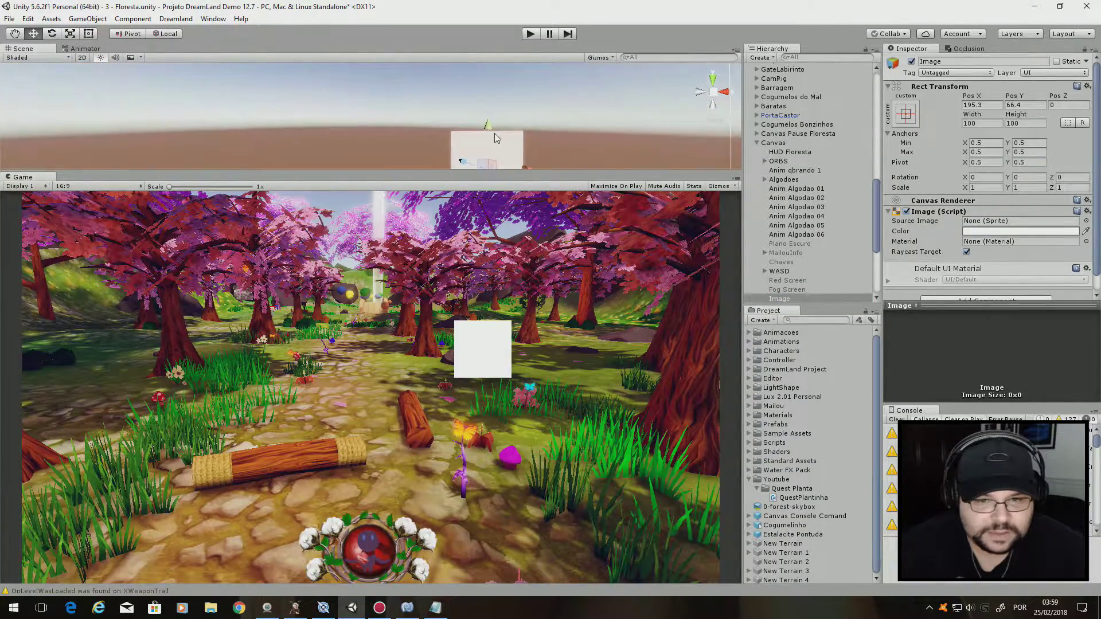
{"action": "mouse_move", "coordinate": [494, 133]}
{"action": "left_mouse_down"}
{"action": "mouse_move", "coordinate": [507, 51]}
{"action": "mouse_move", "coordinate": [516, 118]}
{"action": "mouse_move", "coordinate": [484, 149]}
{"action": "mouse_move", "coordinate": [522, 88]}
{"action": "left_mouse_up"}
Step: In 2D view, resize the Image to about 241 × 254 and lower its alpha to make it semi-transparent
{"action": "scroll", "coordinate": [808, 267], "scroll_direction": "down", "scroll_amount": 2}
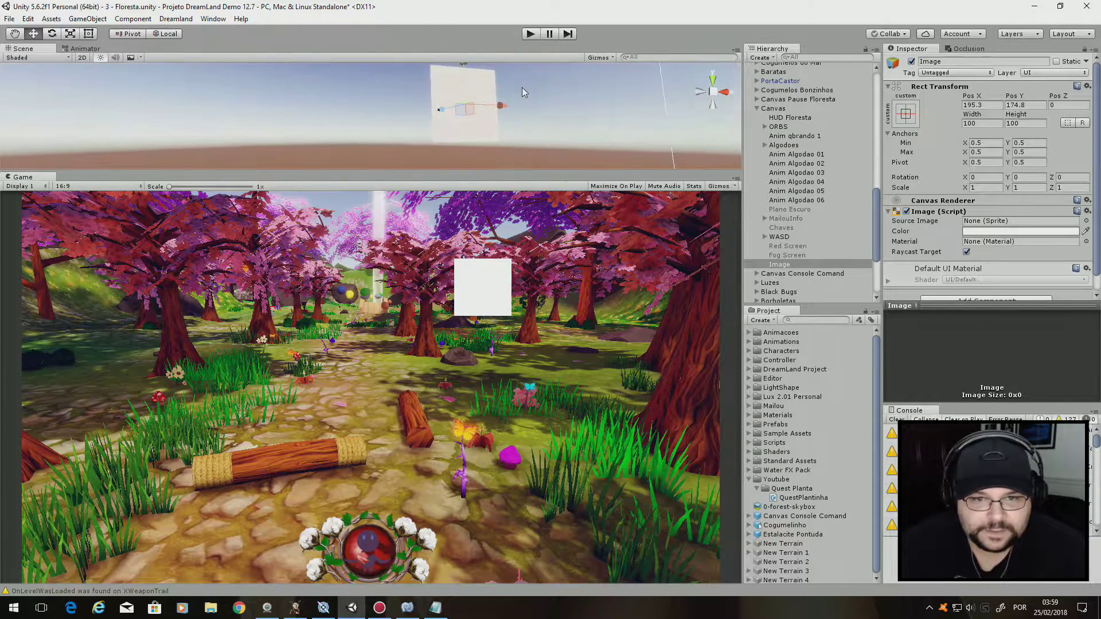
{"action": "left_click", "coordinate": [84, 56]}
{"action": "mouse_move", "coordinate": [528, 121]}
{"action": "middle_mouse_down"}
{"action": "mouse_move", "coordinate": [486, 149]}
{"action": "mouse_move", "coordinate": [493, 134]}
{"action": "middle_mouse_up"}
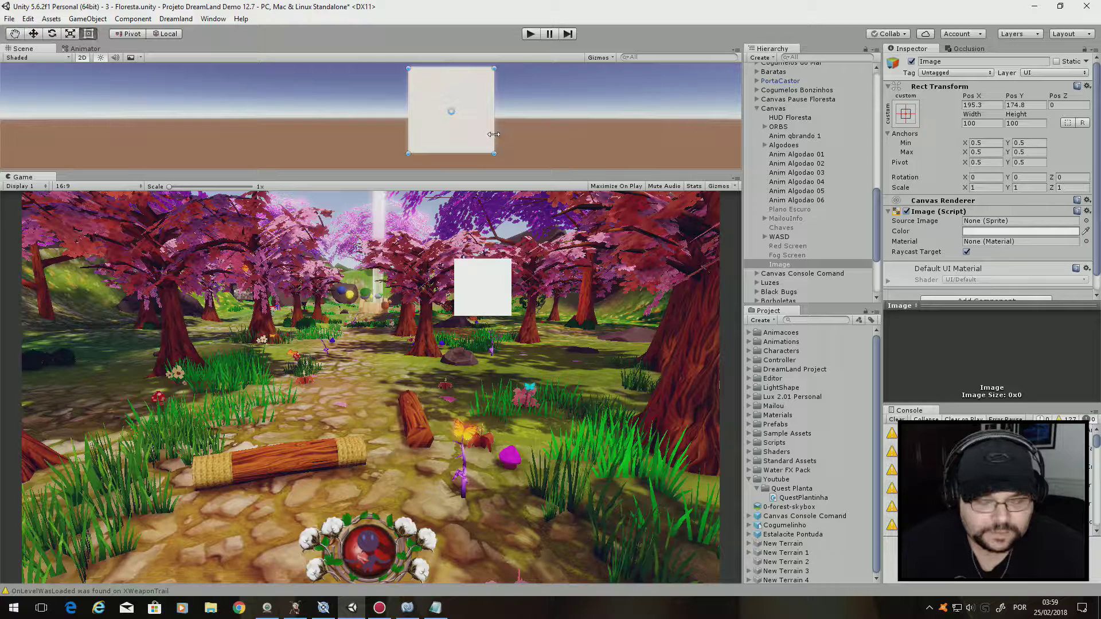
{"action": "left_click_drag", "start_coordinate": [493, 125], "coordinate": [612, 115]}
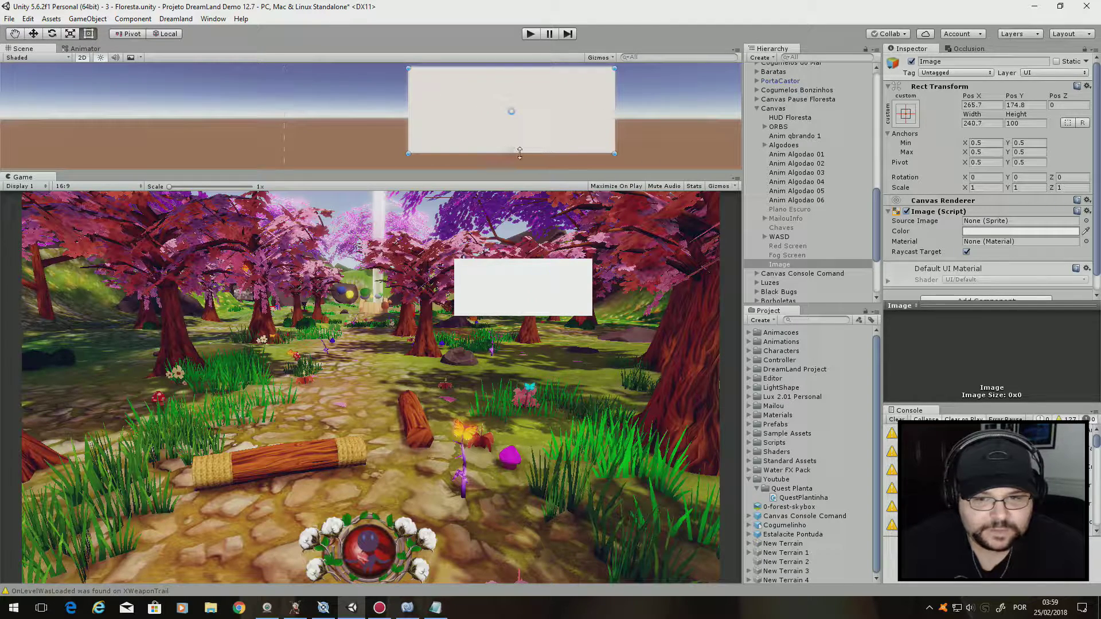
{"action": "left_click_drag", "start_coordinate": [519, 151], "coordinate": [512, 291]}
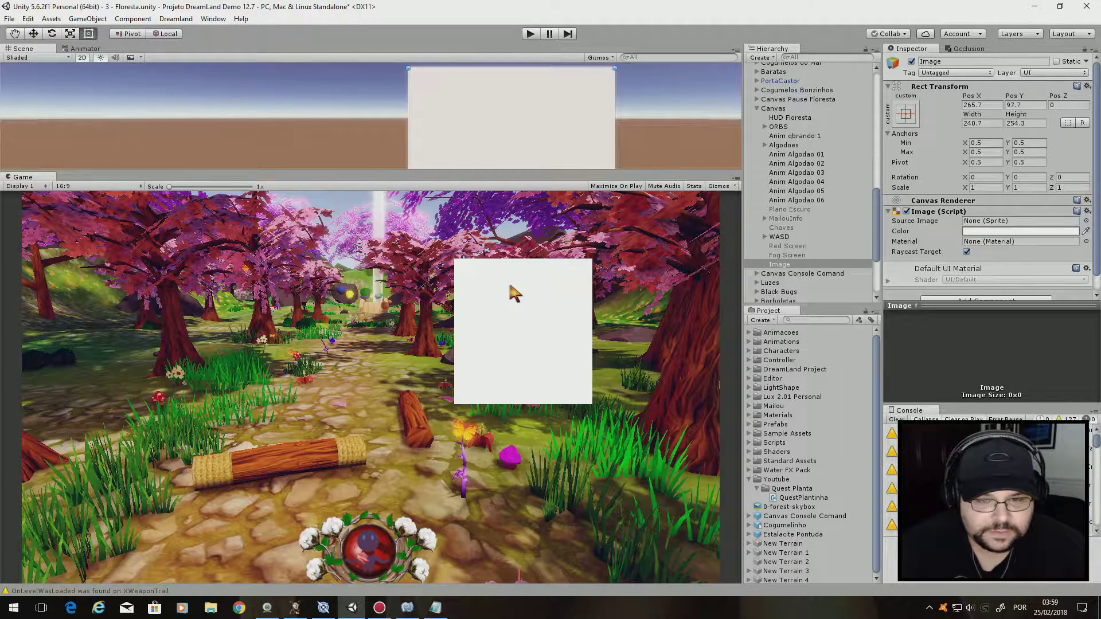
{"action": "left_click", "coordinate": [994, 232]}
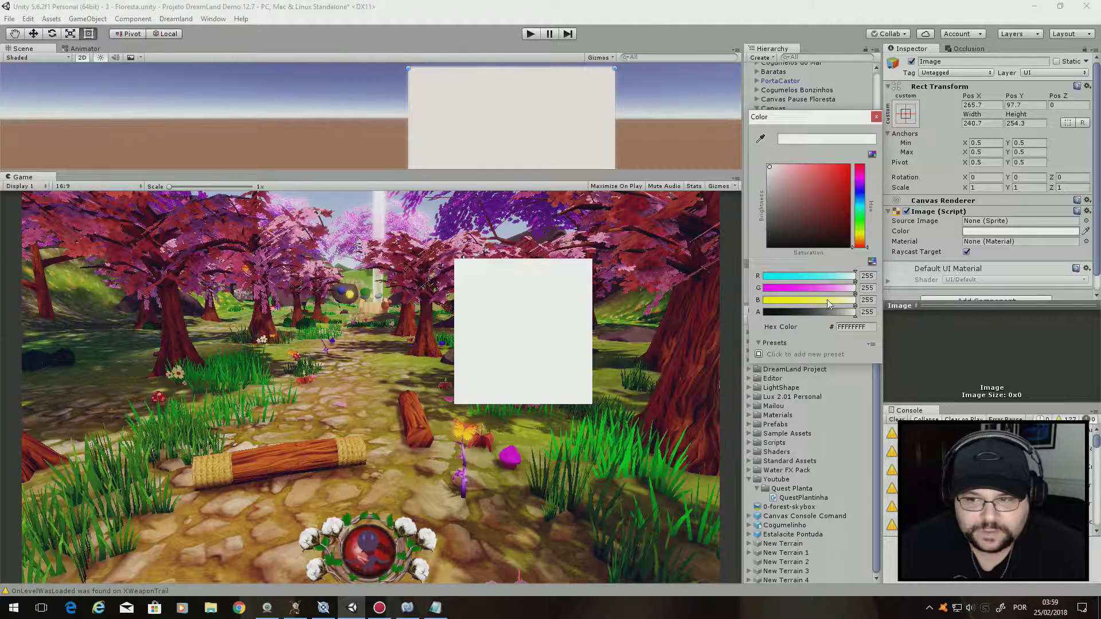
{"action": "left_click_drag", "start_coordinate": [838, 316], "coordinate": [811, 321]}
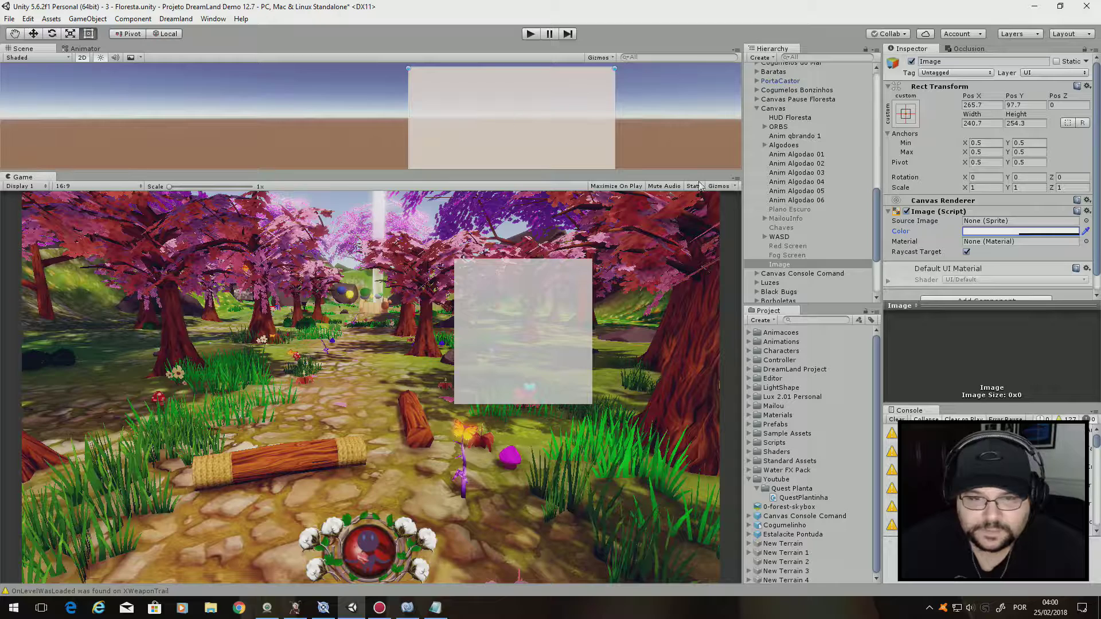
Step: Add a Text child under the Image, keeping its text colour near-black
{"action": "right_click", "coordinate": [784, 265]}
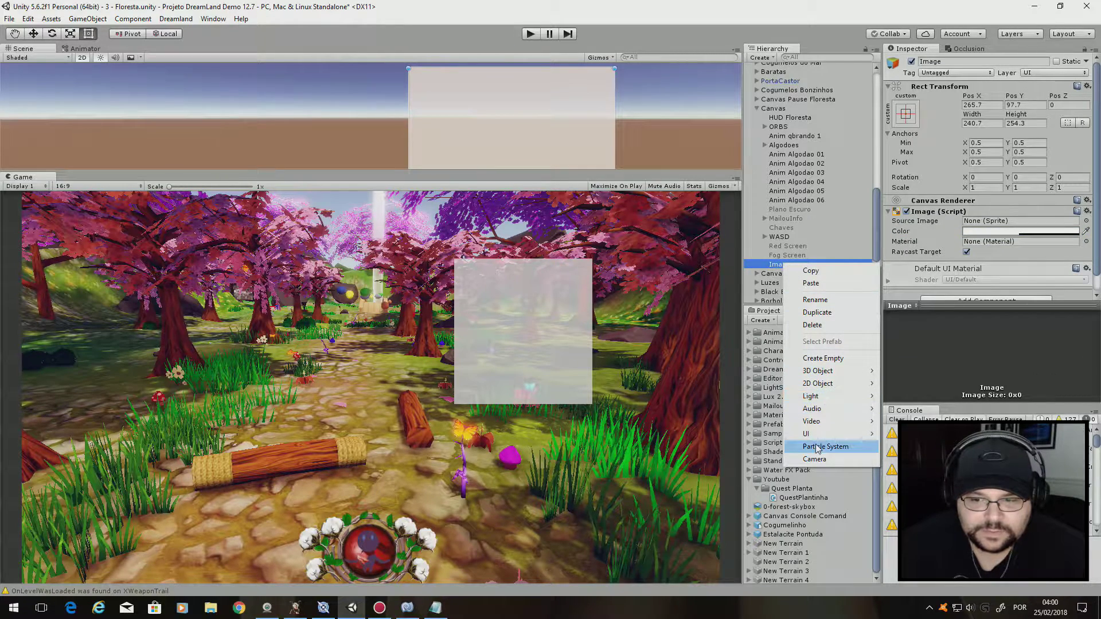
{"action": "mouse_move", "coordinate": [814, 434]}
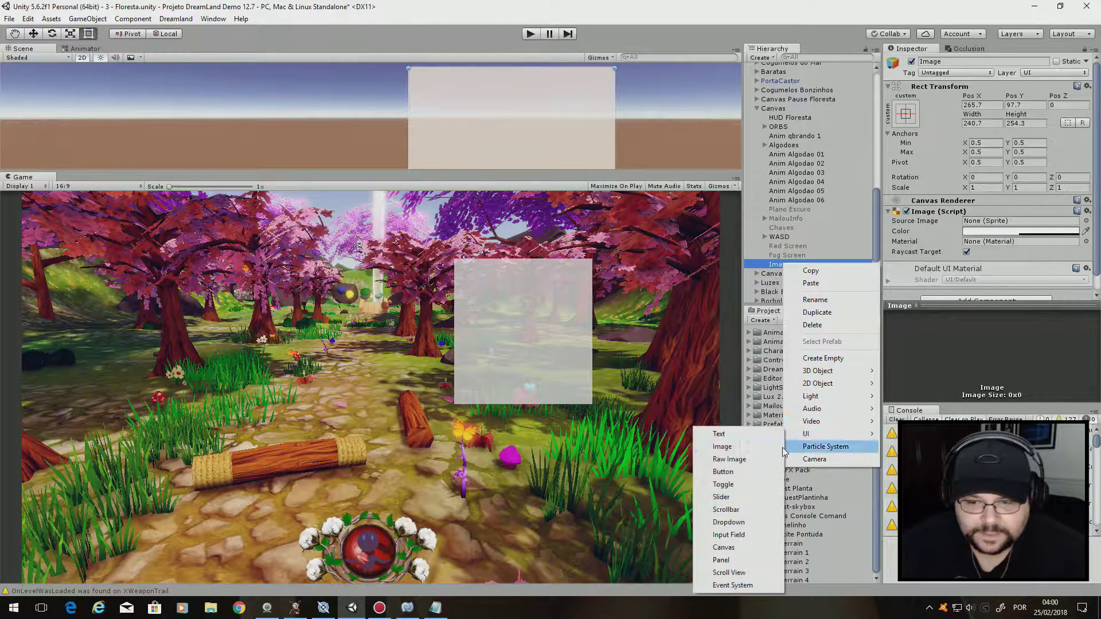
{"action": "left_click", "coordinate": [731, 434]}
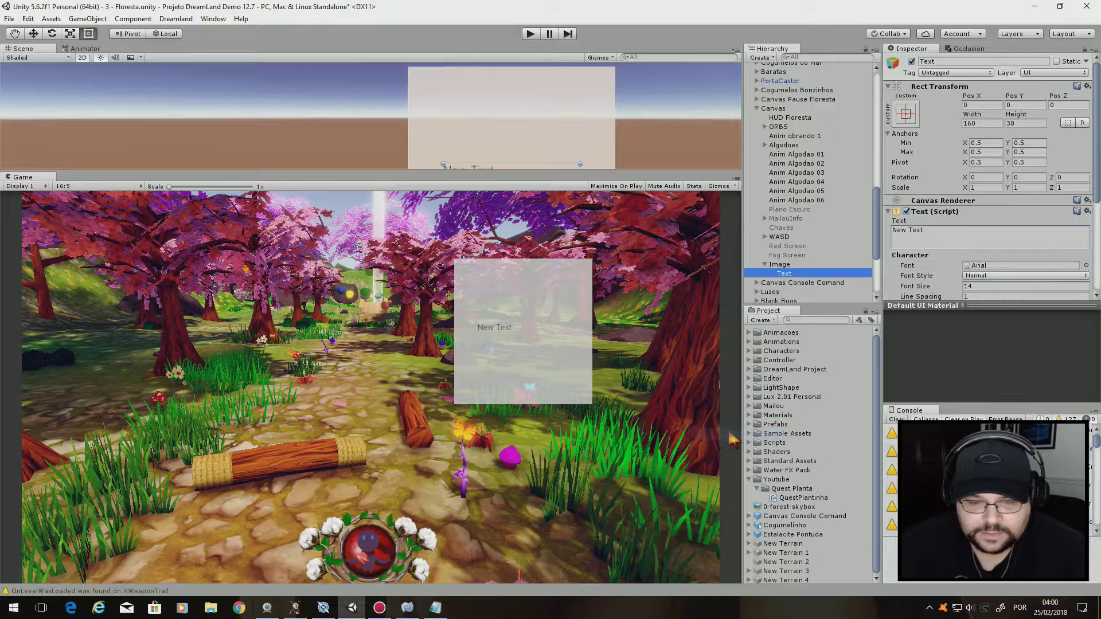
{"action": "left_click", "coordinate": [933, 235]}
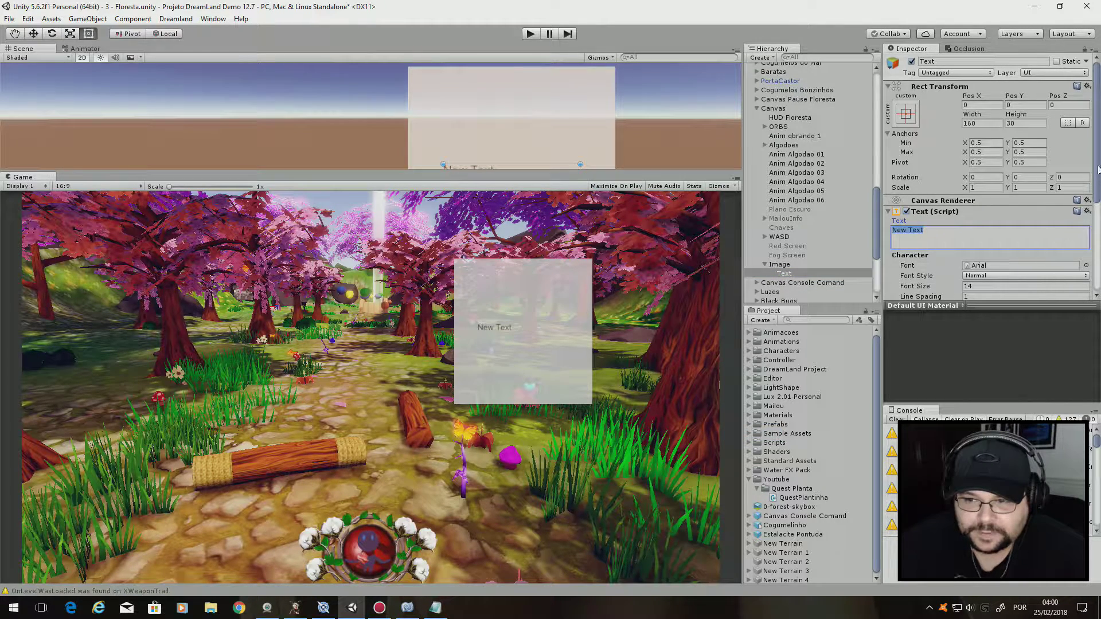
{"action": "scroll", "coordinate": [1099, 169], "scroll_direction": "down", "scroll_amount": 5}
{"action": "left_click", "coordinate": [976, 284]}
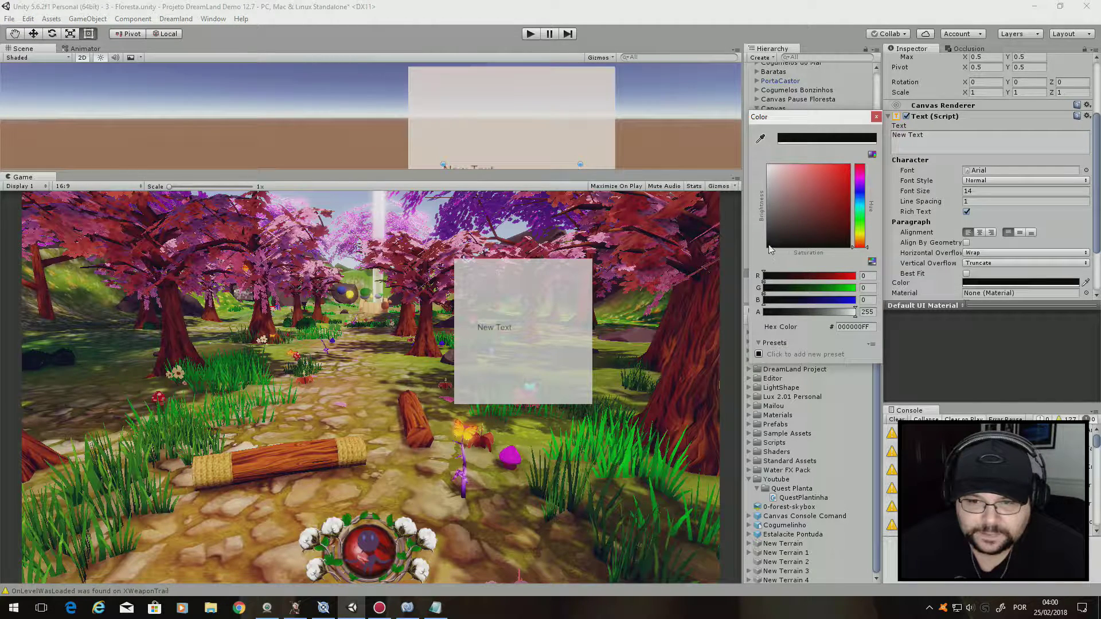
{"action": "left_click", "coordinate": [876, 116]}
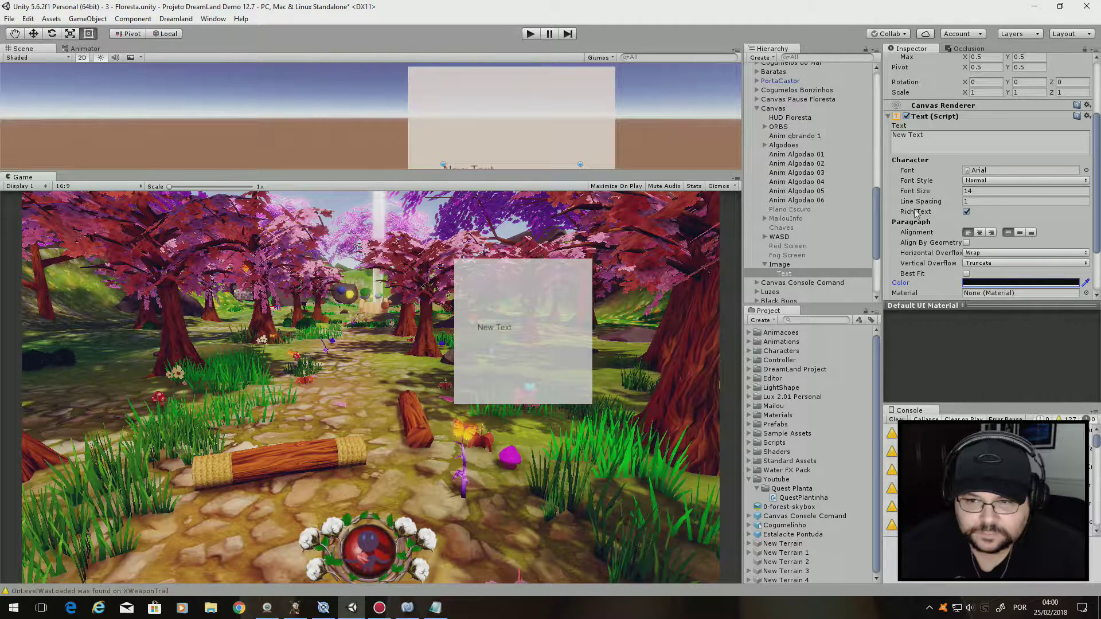
Step: Start the message with 'Olá, por favor' and make the text box taller and wider
{"action": "left_click", "coordinate": [928, 134]}
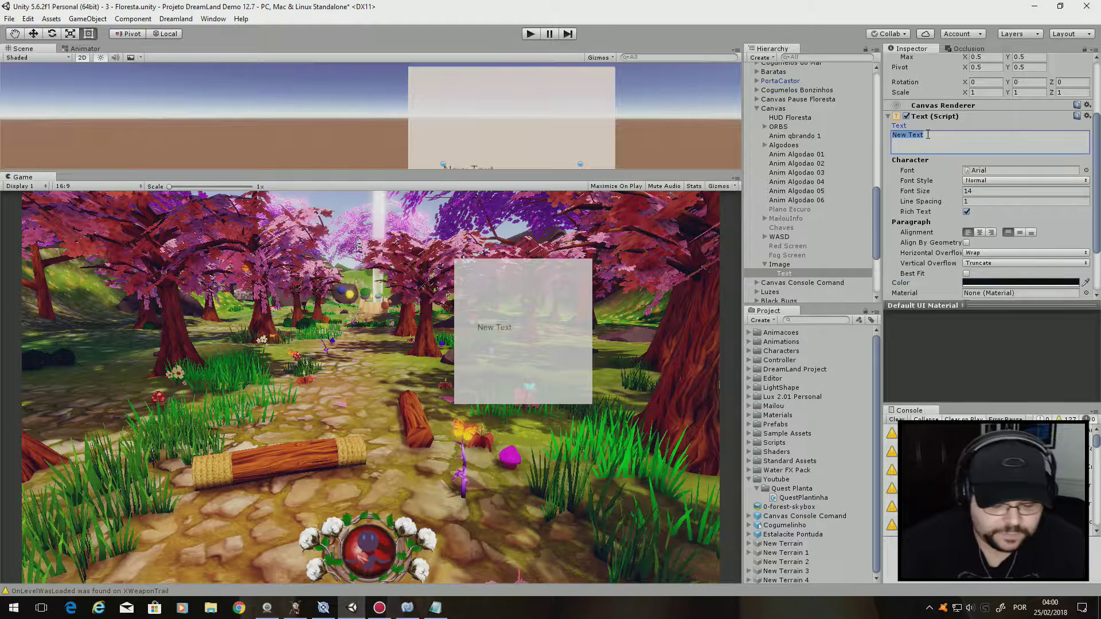
{"action": "type", "text": "Quest"}
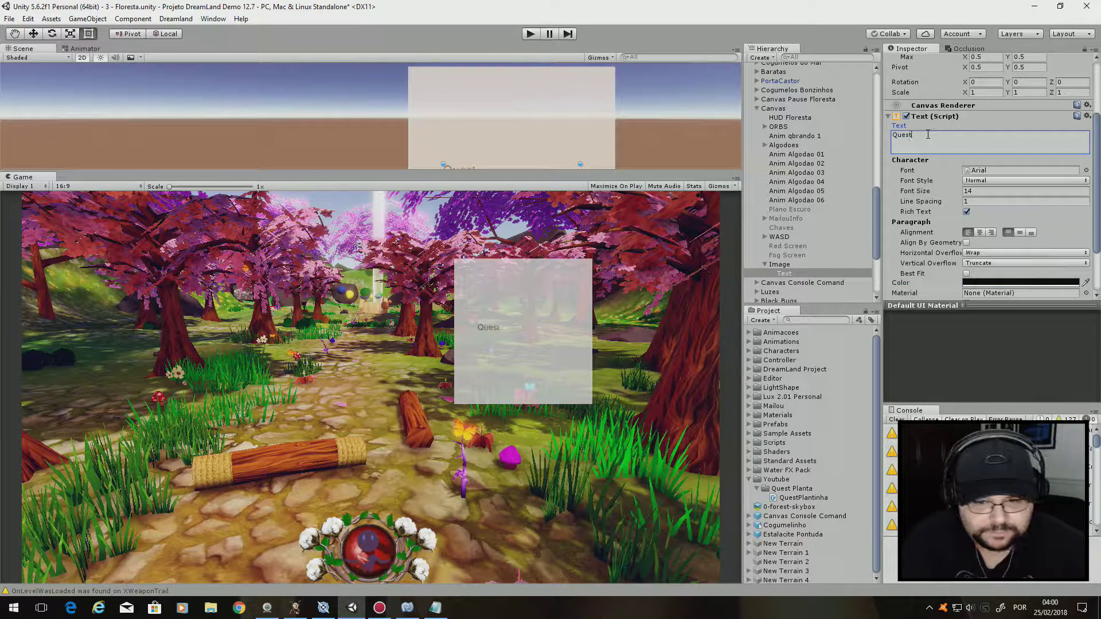
{"action": "type", "text": "Por"}
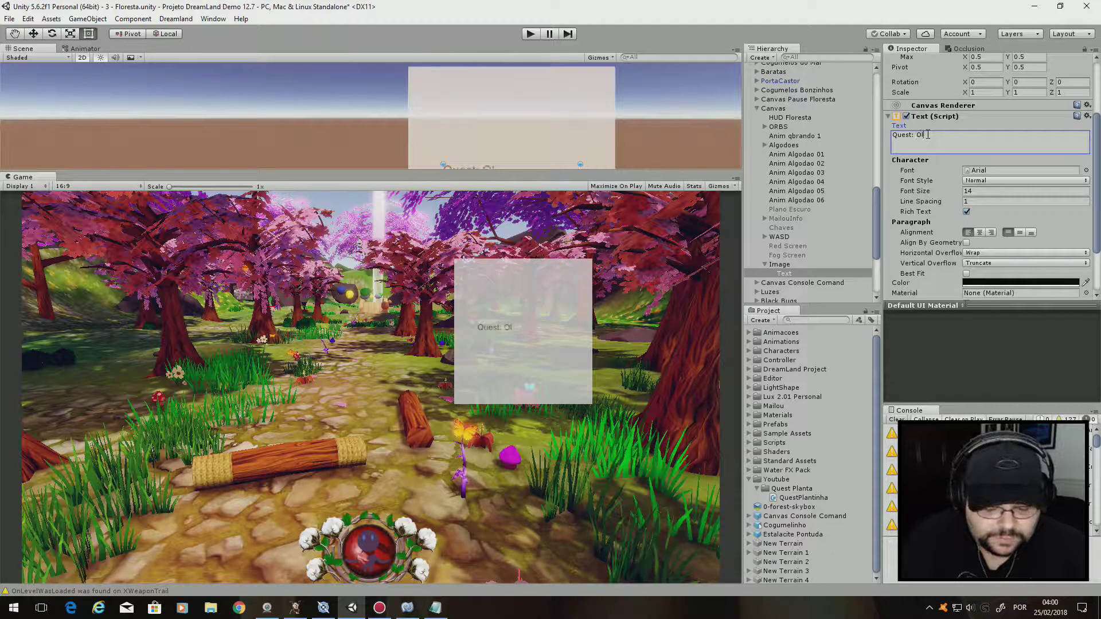
{"action": "type", "text": "a"}
{"action": "key", "text": "BackSpace"}
{"action": "type", "text": "á, por fav"}
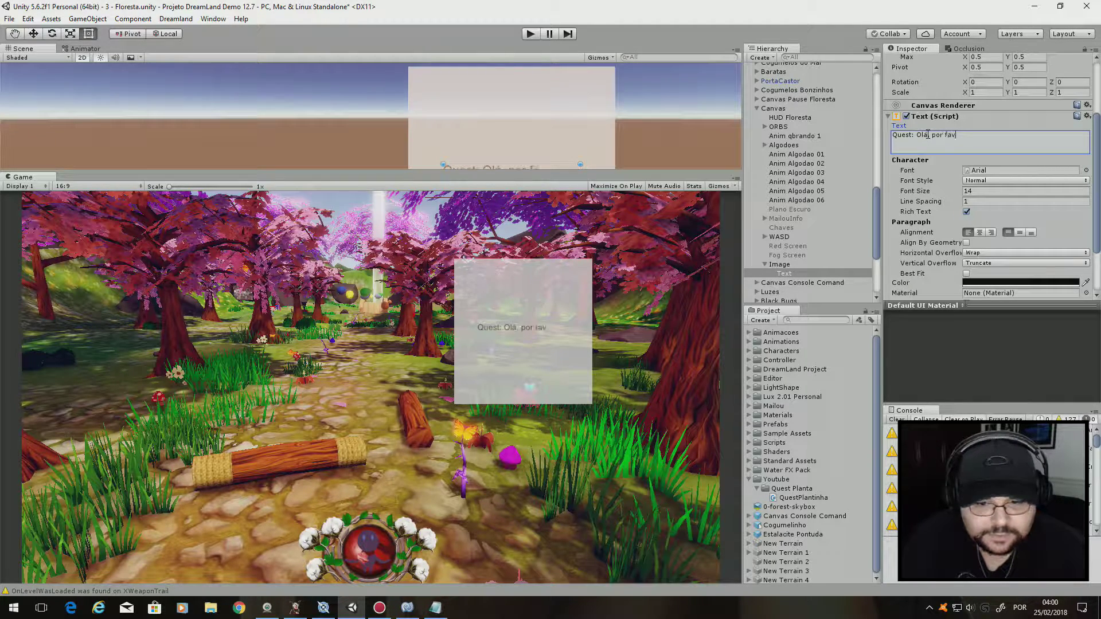
{"action": "type", "text": "or, você"}
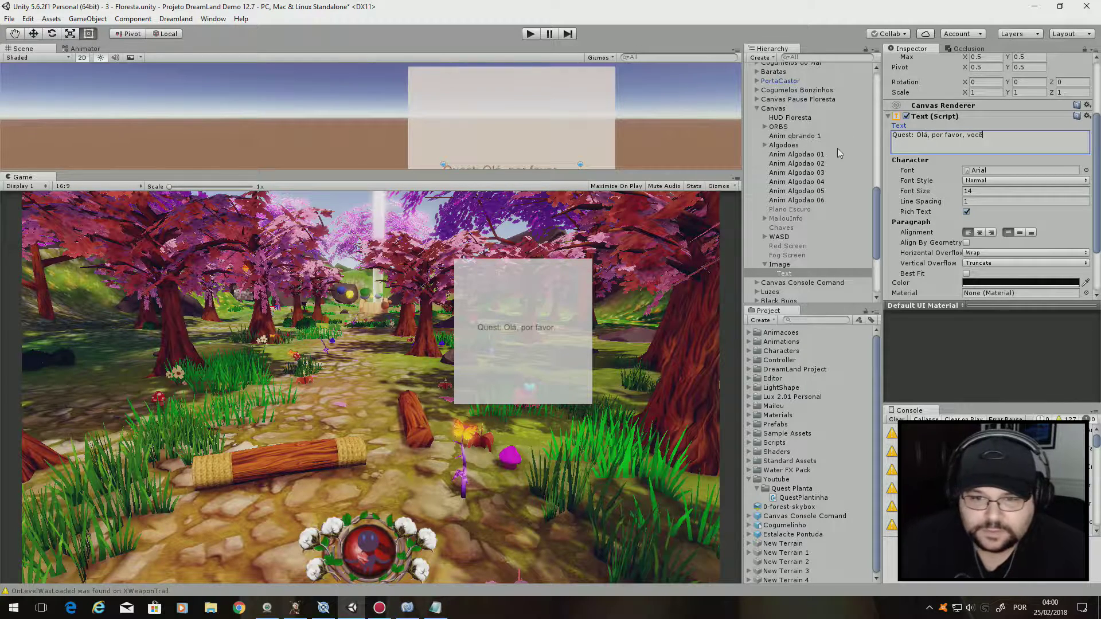
{"action": "double_click", "coordinate": [790, 273]}
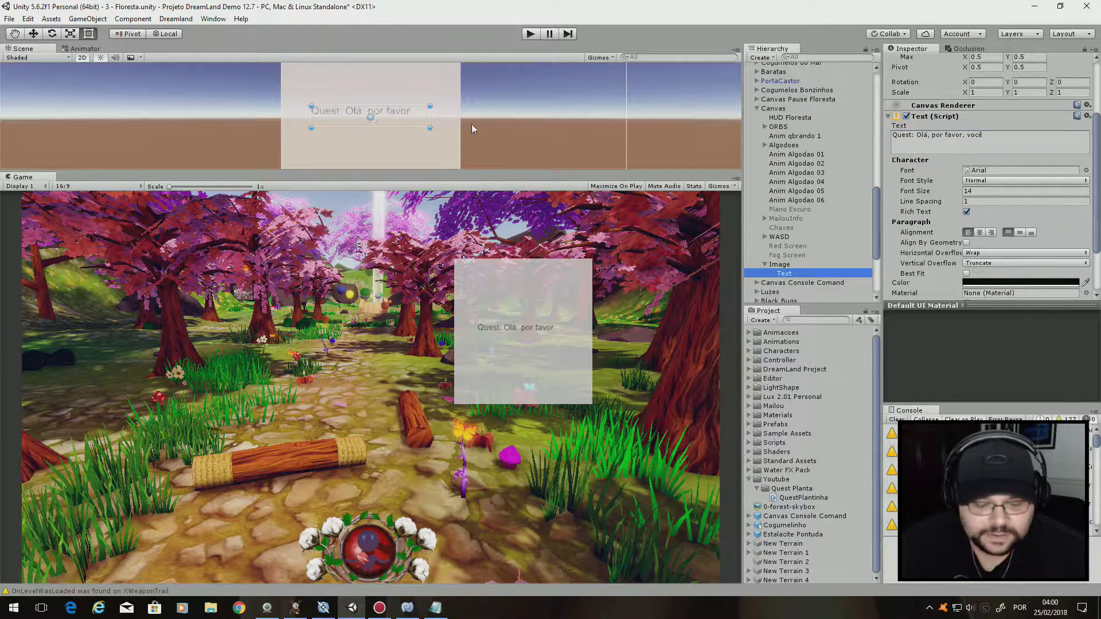
{"action": "mouse_move", "coordinate": [410, 127]}
{"action": "left_mouse_down"}
{"action": "mouse_move", "coordinate": [411, 163]}
{"action": "mouse_move", "coordinate": [443, 138]}
{"action": "left_mouse_up"}
{"action": "left_click_drag", "start_coordinate": [311, 137], "coordinate": [299, 134]}
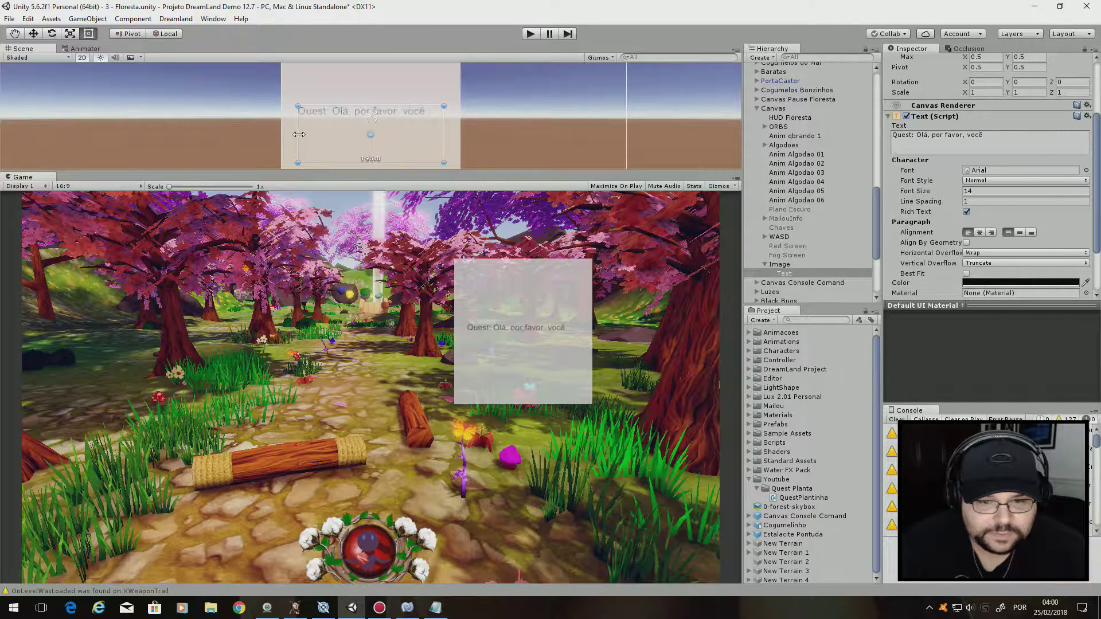
Step: Finish the message: 'poderia, coletar 3 plantas. Recompensa: 1000 Exp.'
{"action": "left_click", "coordinate": [1001, 141]}
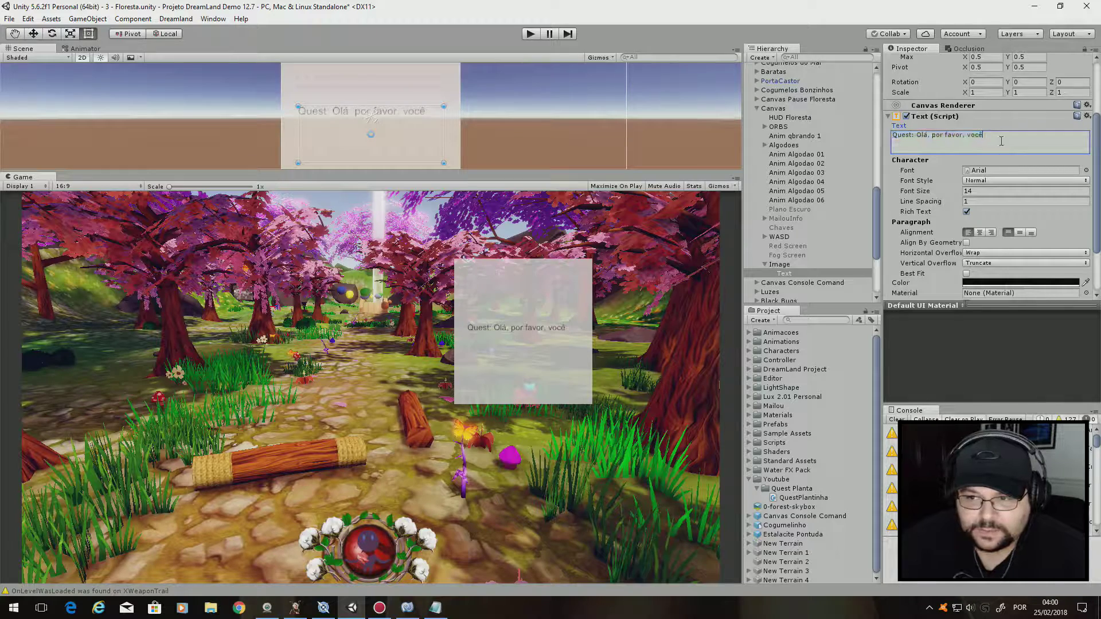
{"action": "type", "text": "poderia"}
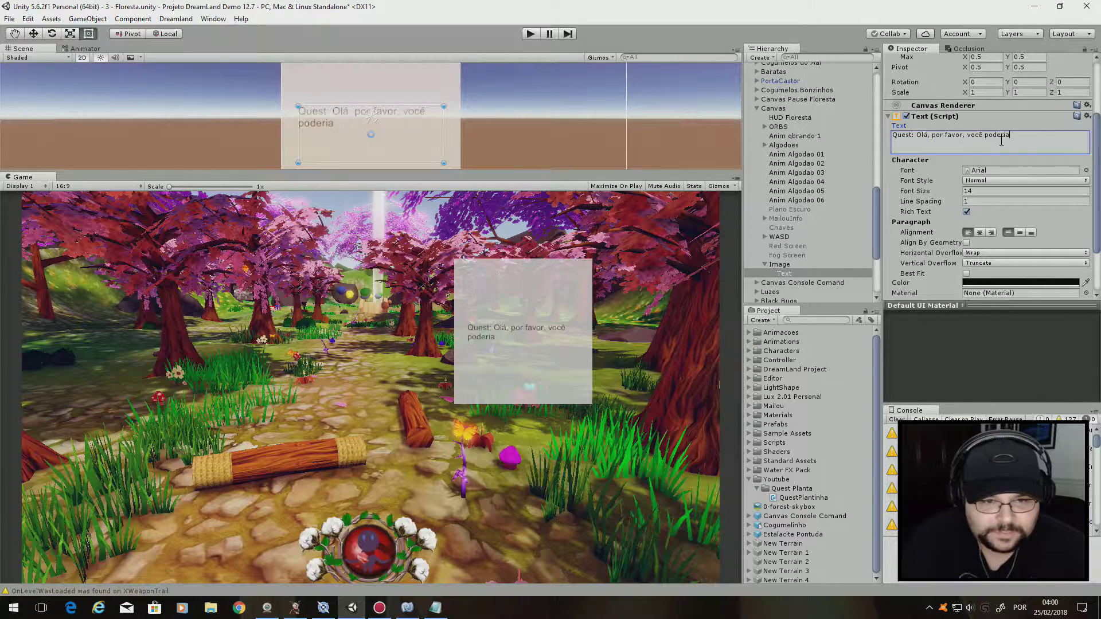
{"action": "type", "text": ", coletar 3 "}
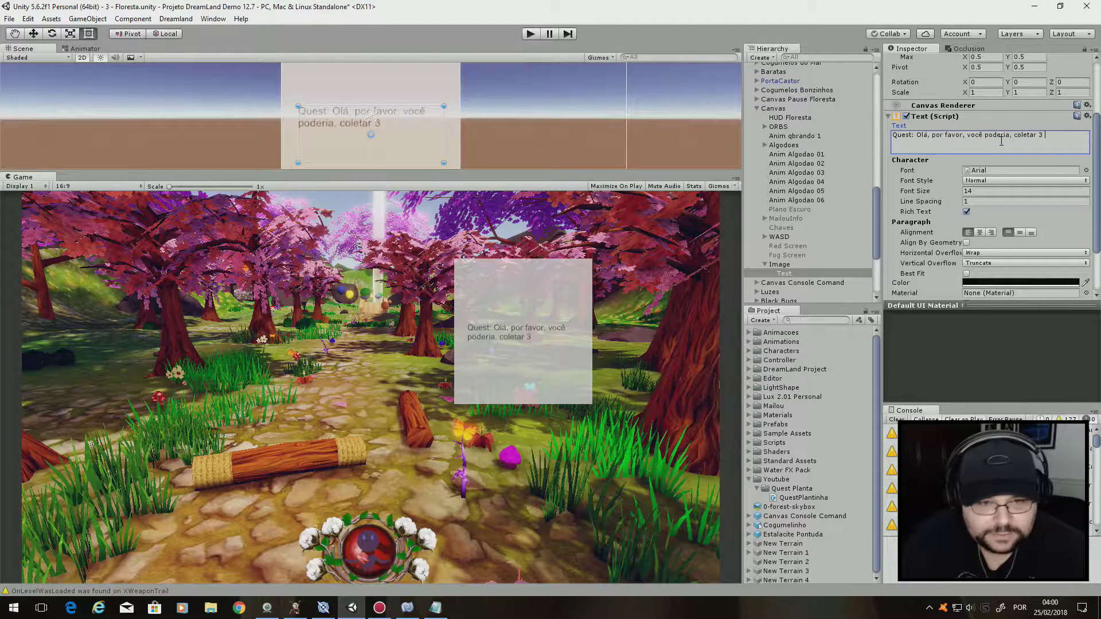
{"action": "type", "text": "platn"}
{"action": "key", "text": "BackSpace"}
{"action": "type", "text": "ntas. "}
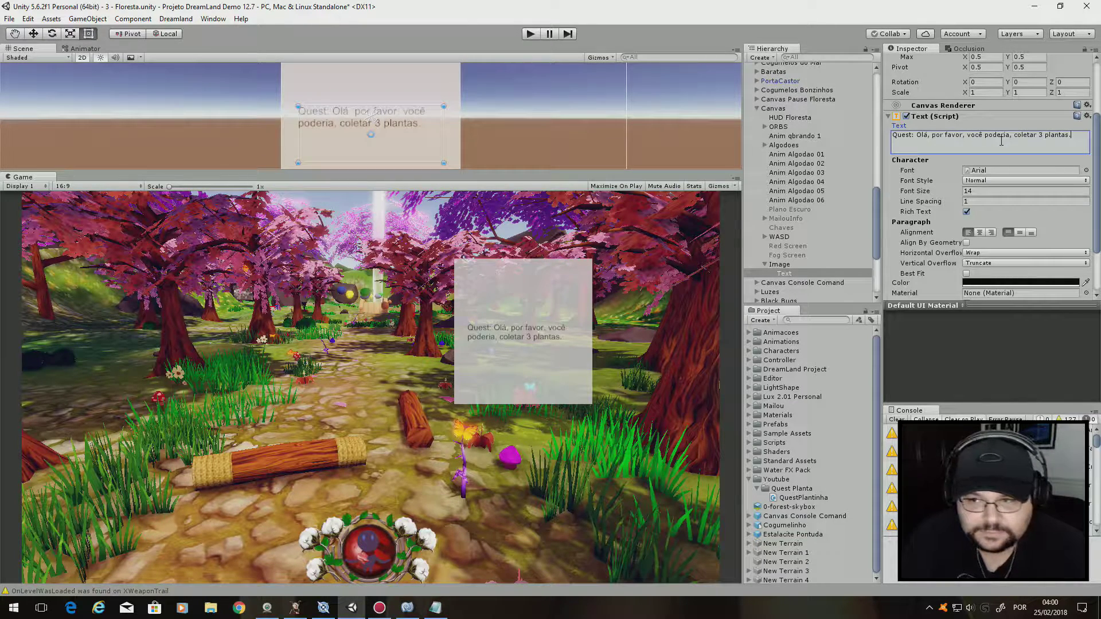
{"action": "type", "text": "Reco"}
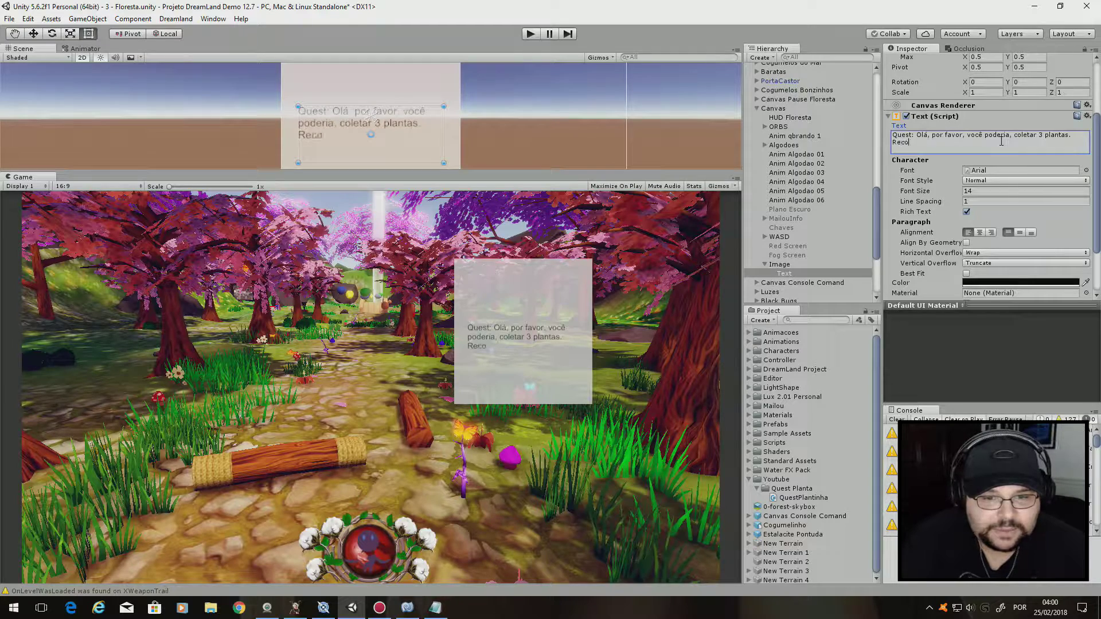
{"action": "type", "text": "mpensa: "}
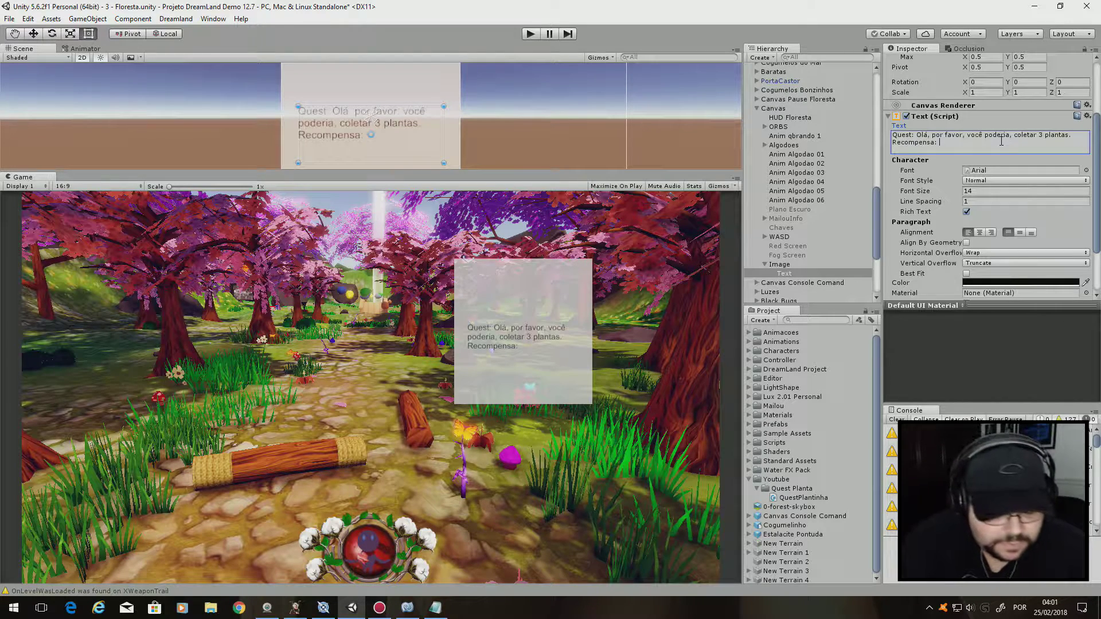
{"action": "type", "text": "100"}
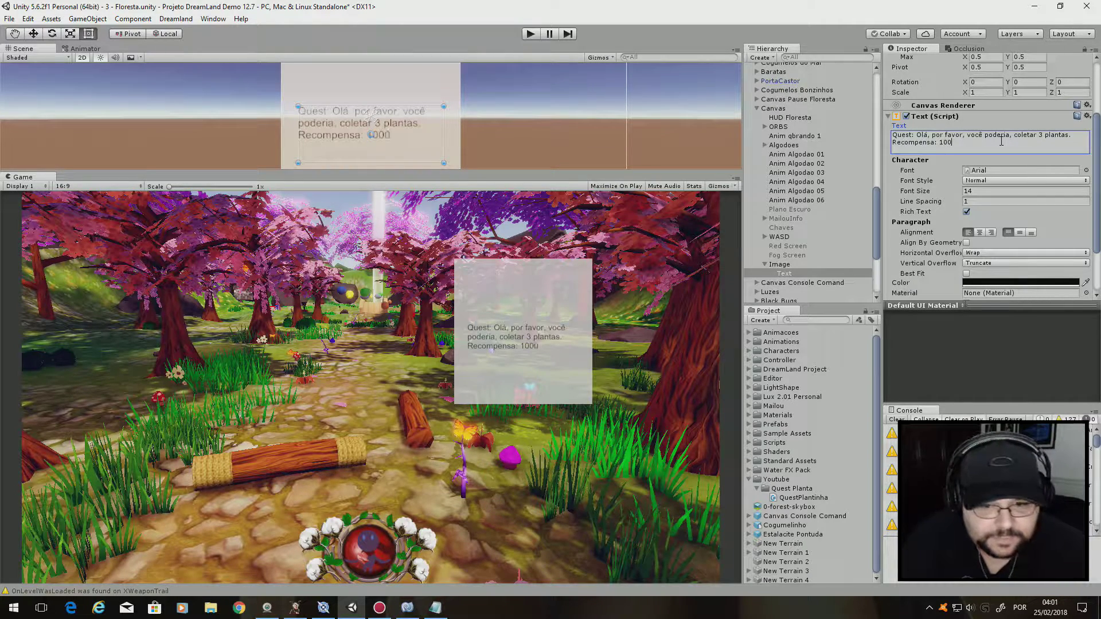
{"action": "key", "text": "BackSpace"}
{"action": "key", "text": "BackSpace"}
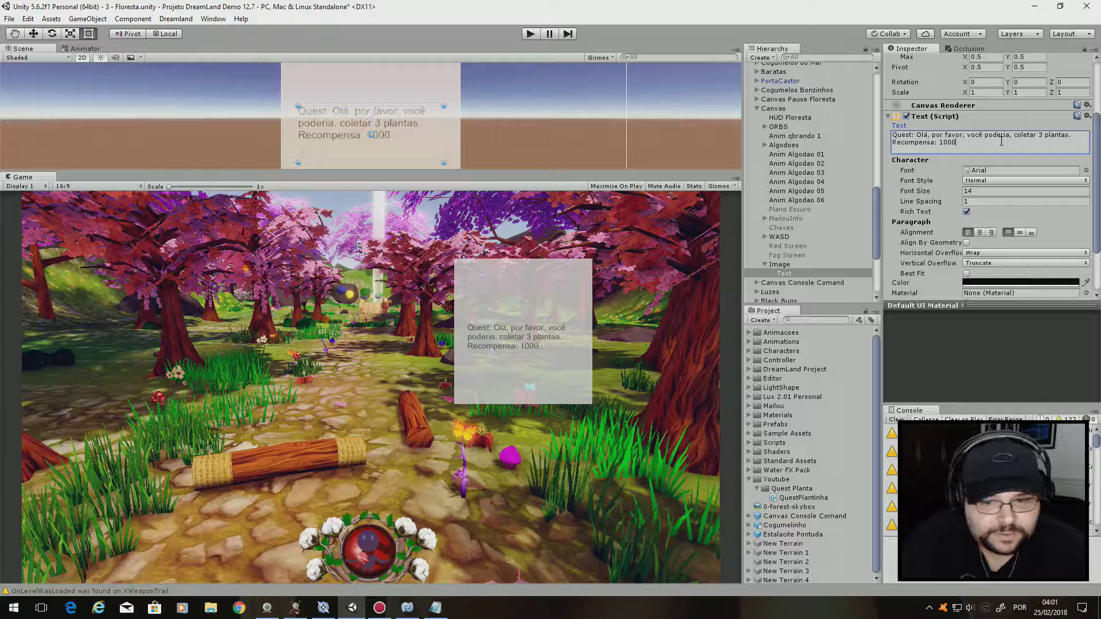
{"action": "type", "text": "Exp."}
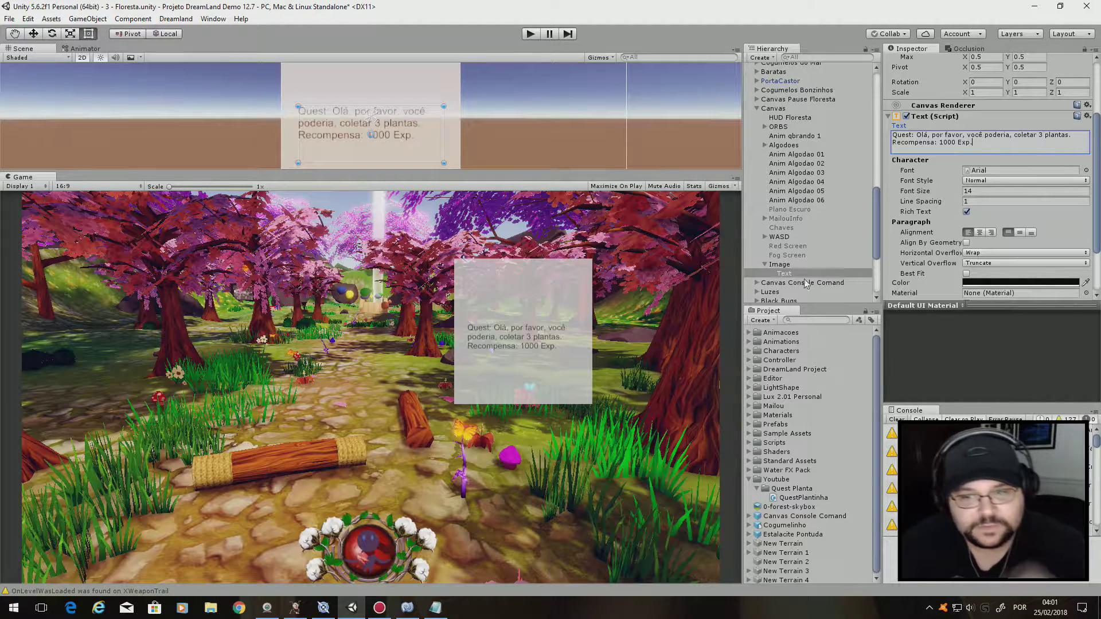
{"action": "left_click", "coordinate": [779, 264]}
{"action": "left_click", "coordinate": [786, 274]}
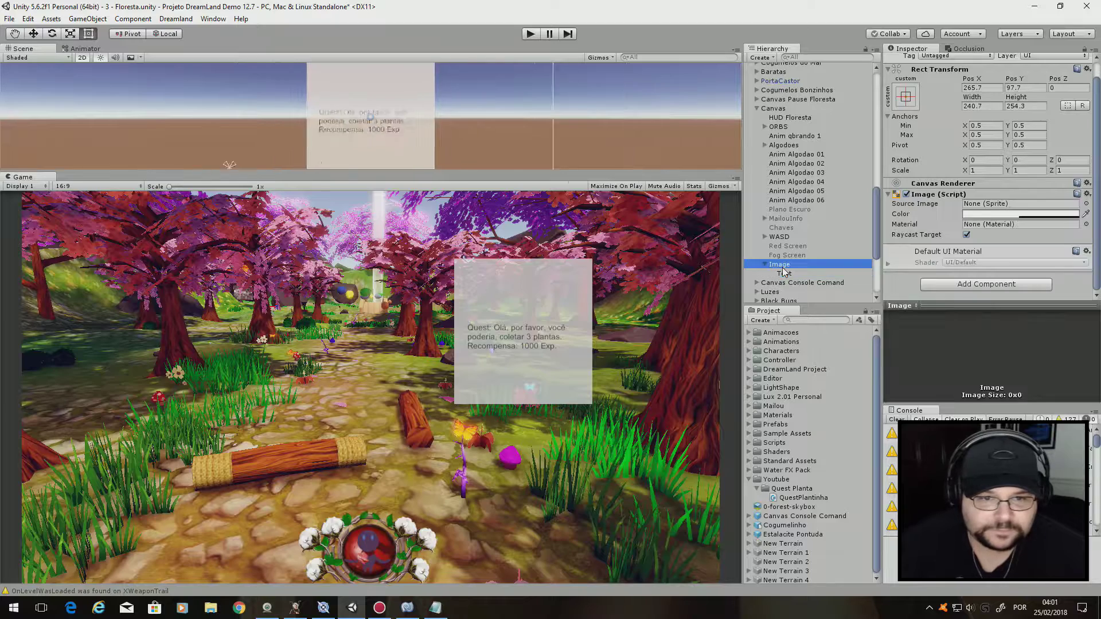
Step: Move the quest text up and raise its font size to 15
{"action": "scroll", "coordinate": [436, 117], "scroll_direction": "down", "scroll_amount": 3}
{"action": "left_click_drag", "start_coordinate": [436, 117], "coordinate": [433, 129]}
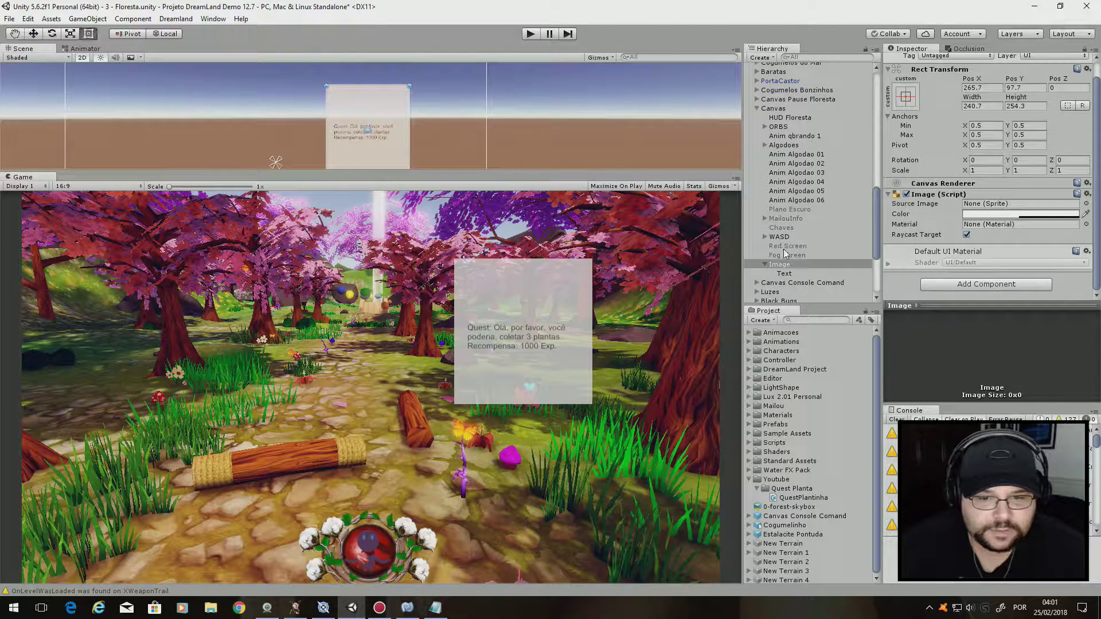
{"action": "left_click", "coordinate": [785, 274]}
{"action": "key", "text": "w"}
{"action": "left_click_drag", "start_coordinate": [376, 107], "coordinate": [375, 73]}
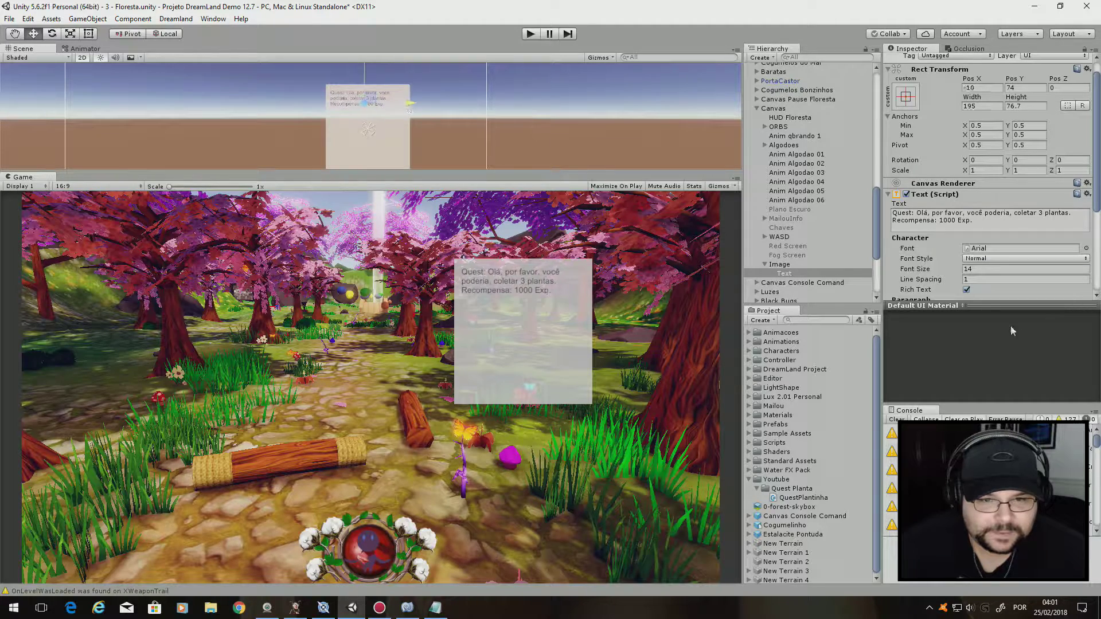
{"action": "scroll", "coordinate": [967, 263], "scroll_direction": "down", "scroll_amount": 3}
{"action": "scroll", "coordinate": [966, 263], "scroll_direction": "down", "scroll_amount": 2}
{"action": "left_click_drag", "start_coordinate": [959, 166], "coordinate": [962, 167]}
{"action": "scroll", "coordinate": [415, 135], "scroll_direction": "up", "scroll_amount": 2}
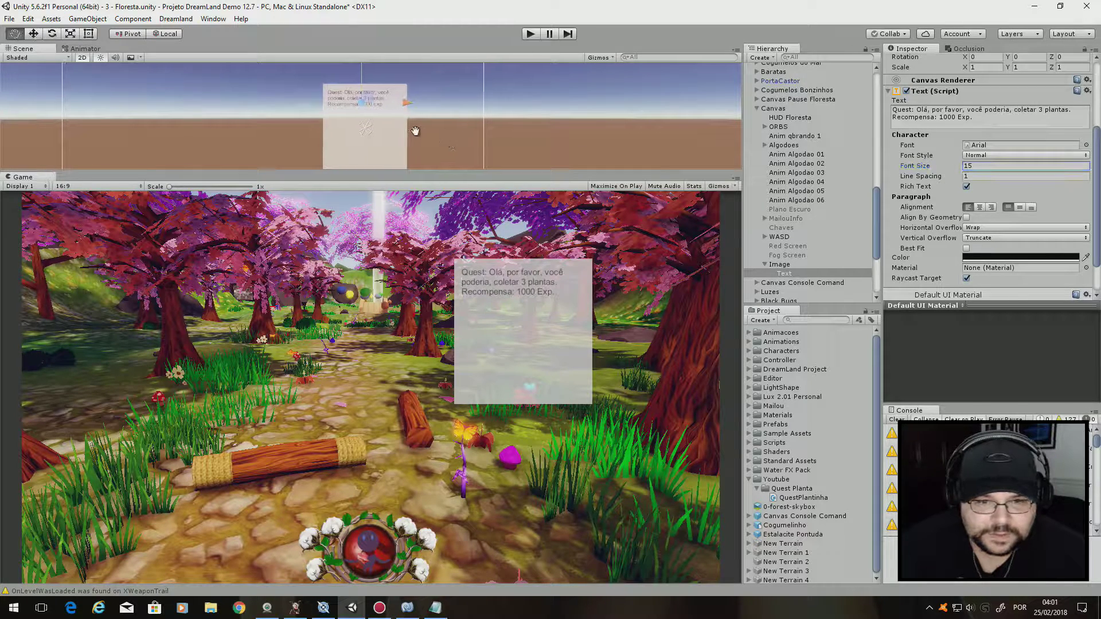
Step: Resize the panel background to about 241 × 125 so it fits the text
{"action": "middle_click_drag", "start_coordinate": [415, 130], "coordinate": [430, 135]}
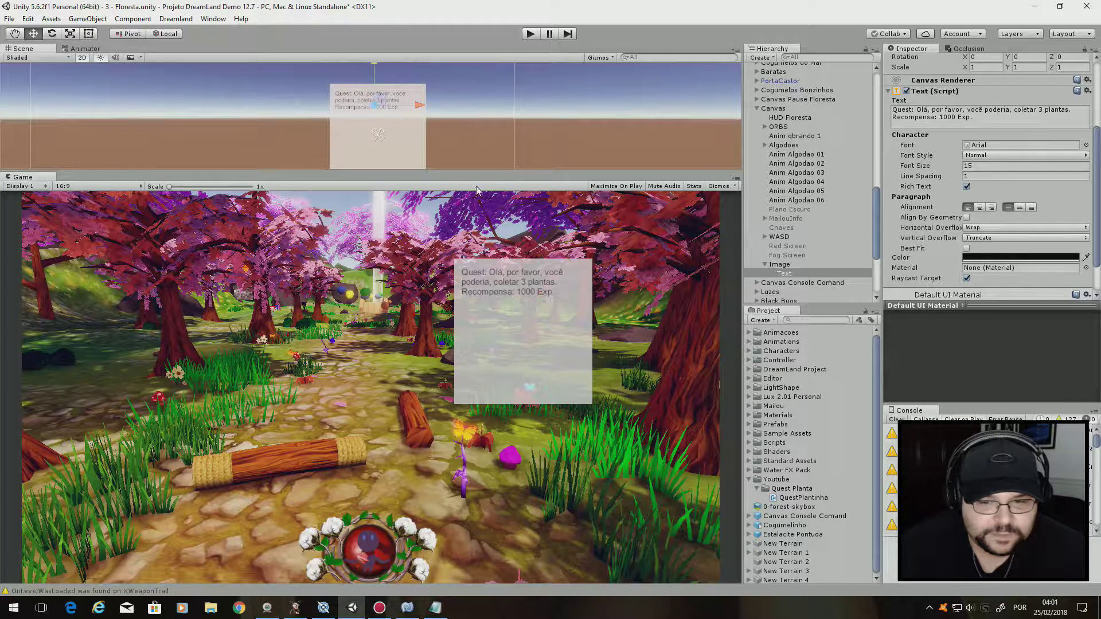
{"action": "mouse_move", "coordinate": [442, 138]}
{"action": "middle_mouse_down"}
{"action": "mouse_move", "coordinate": [456, 140]}
{"action": "mouse_move", "coordinate": [413, 84]}
{"action": "middle_mouse_up"}
{"action": "left_click", "coordinate": [779, 264]}
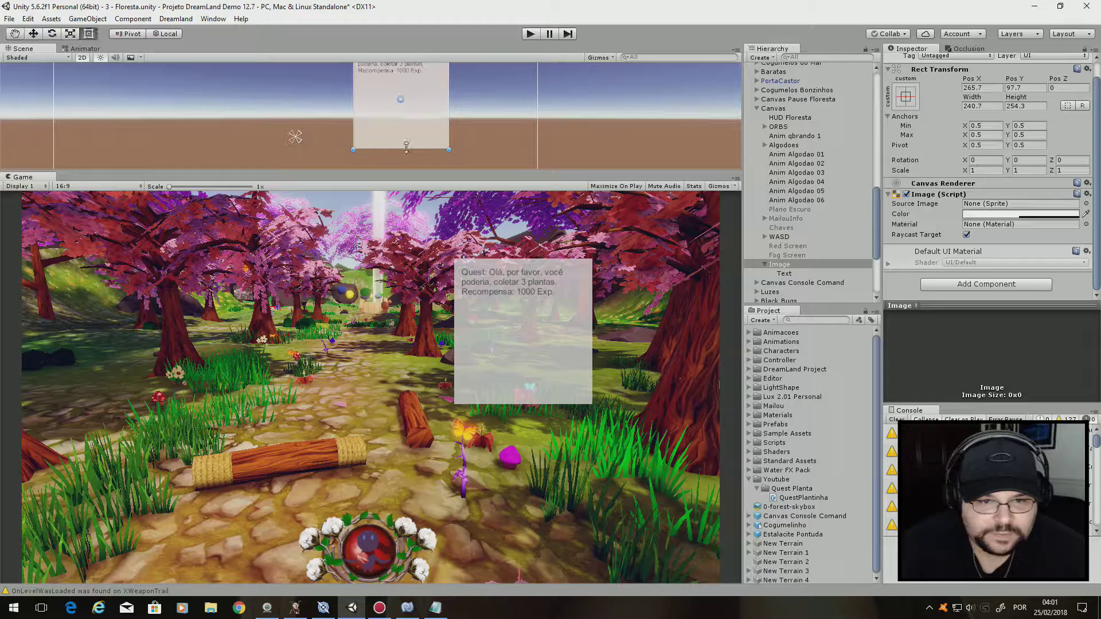
{"action": "mouse_move", "coordinate": [407, 147]}
{"action": "left_mouse_down"}
{"action": "mouse_move", "coordinate": [414, 68]}
{"action": "mouse_move", "coordinate": [414, 116]}
{"action": "left_mouse_up"}
{"action": "middle_click_drag", "start_coordinate": [401, 86], "coordinate": [394, 121]}
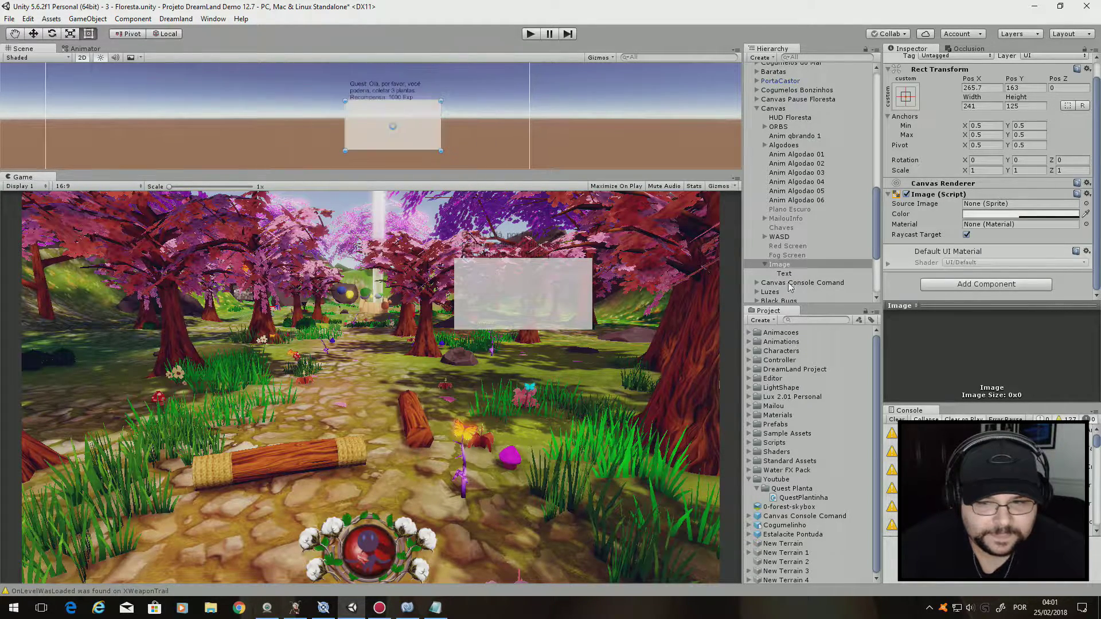
Step: Move the quest text down into the panel and frame the quest box in view
{"action": "left_click", "coordinate": [783, 274]}
{"action": "key", "text": "w"}
{"action": "mouse_move", "coordinate": [401, 77]}
{"action": "left_mouse_down"}
{"action": "mouse_move", "coordinate": [402, 115]}
{"action": "mouse_move", "coordinate": [401, 106]}
{"action": "left_mouse_up"}
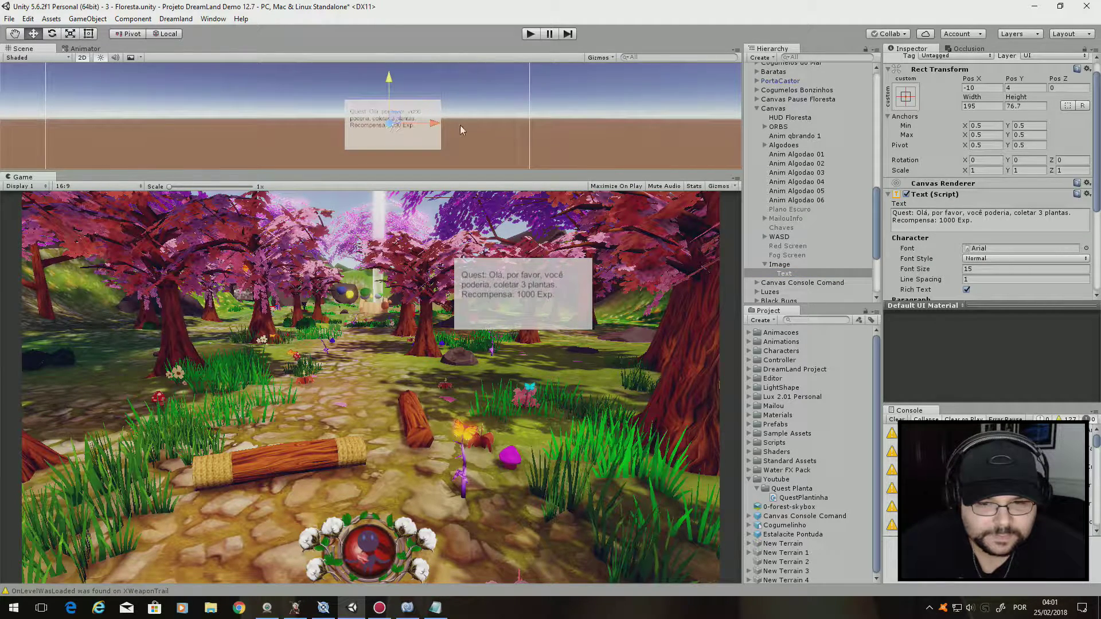
{"action": "left_click", "coordinate": [779, 265]}
{"action": "key", "text": "q"}
{"action": "scroll", "coordinate": [487, 131], "scroll_direction": "up", "scroll_amount": 3}
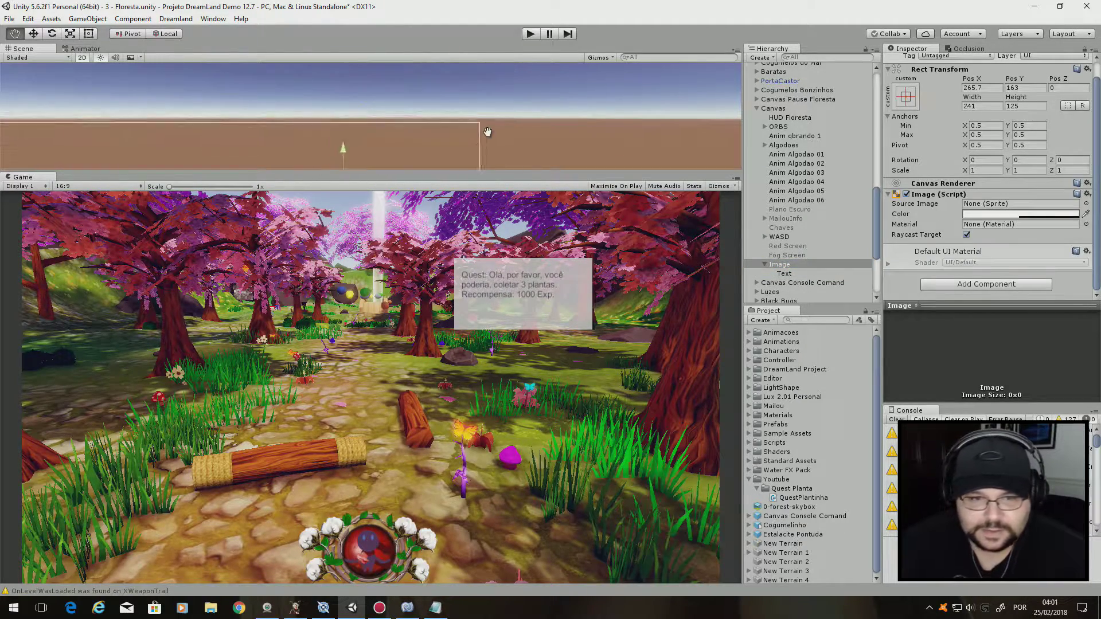
{"action": "left_click_drag", "start_coordinate": [488, 132], "coordinate": [504, 104]}
{"action": "key", "text": "w"}
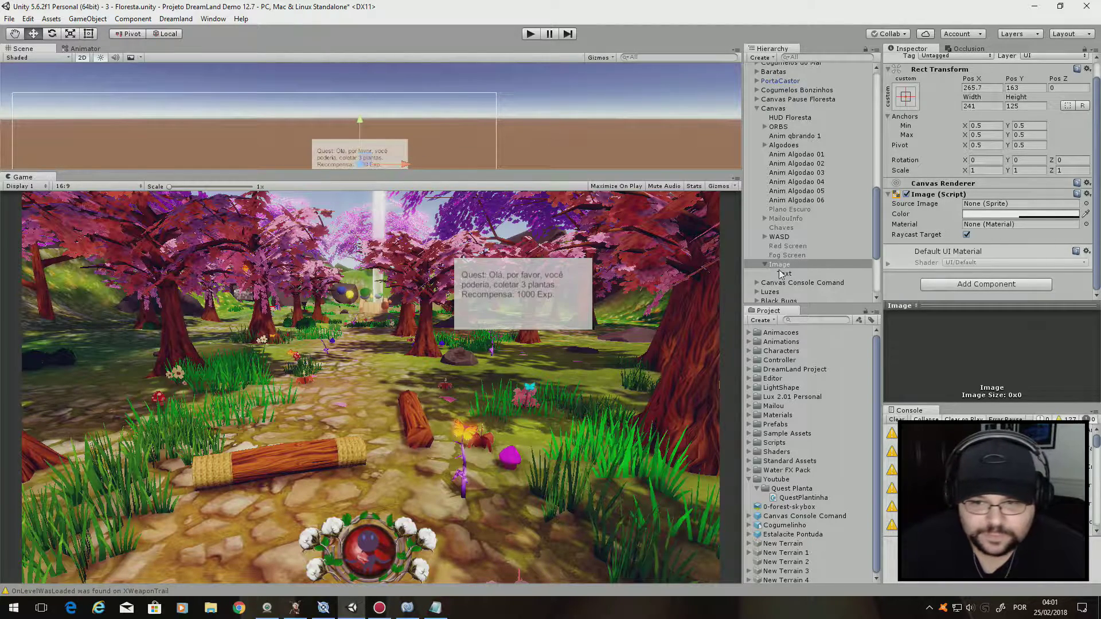
{"action": "left_click", "coordinate": [779, 264]}
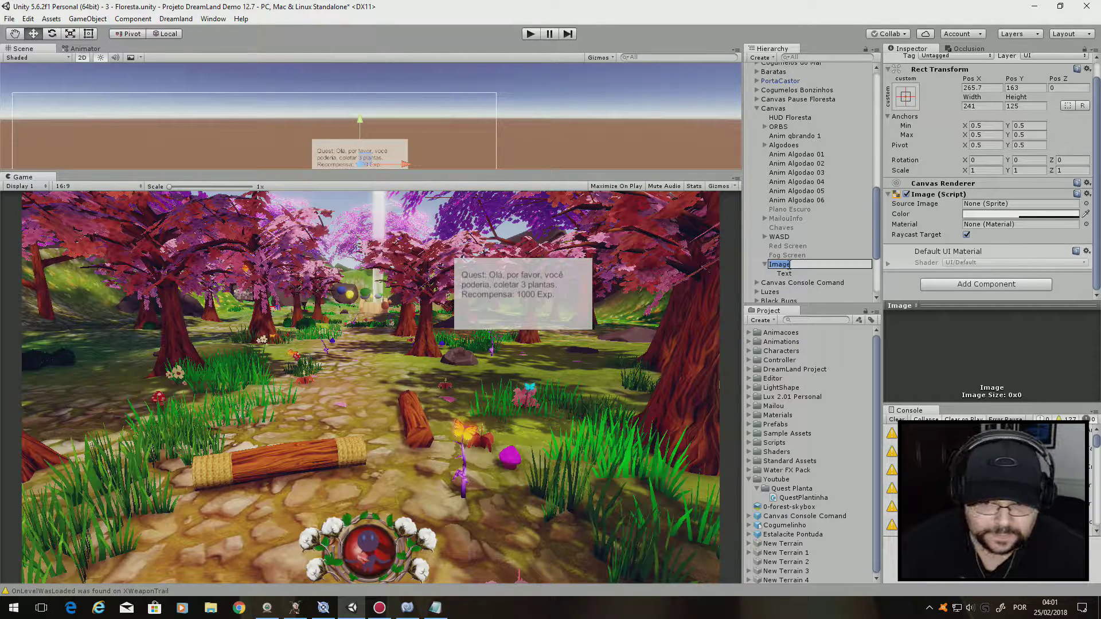
Step: Rename the Image to QuestNPCPlanta and save the scene via File > Save Scenes
{"action": "type", "text": "QuestNPCPlanta"}
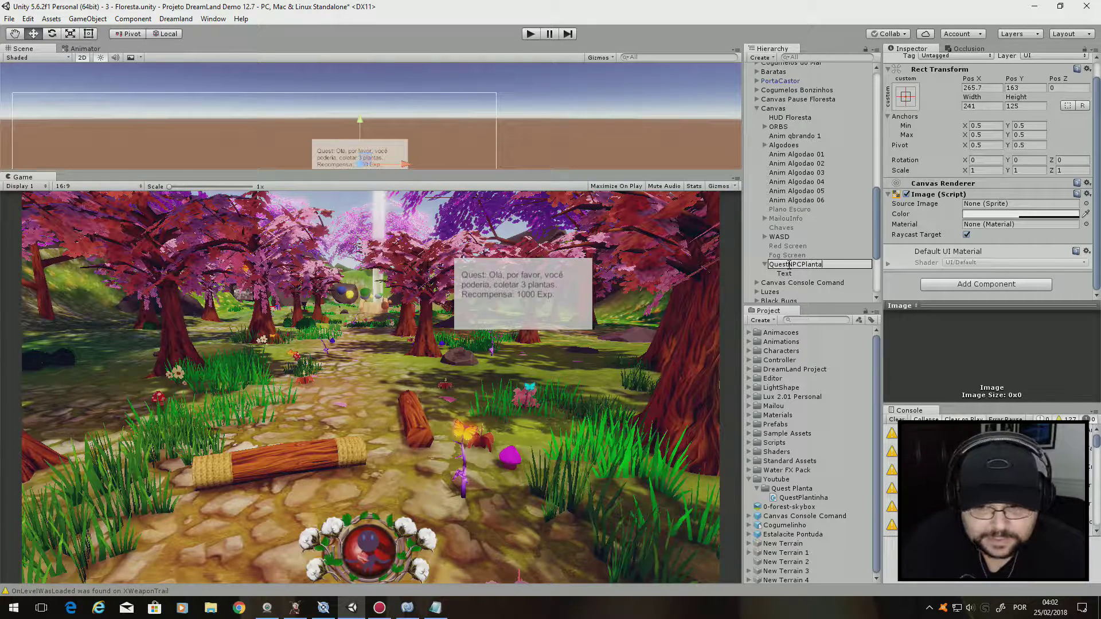
{"action": "key", "text": "Return"}
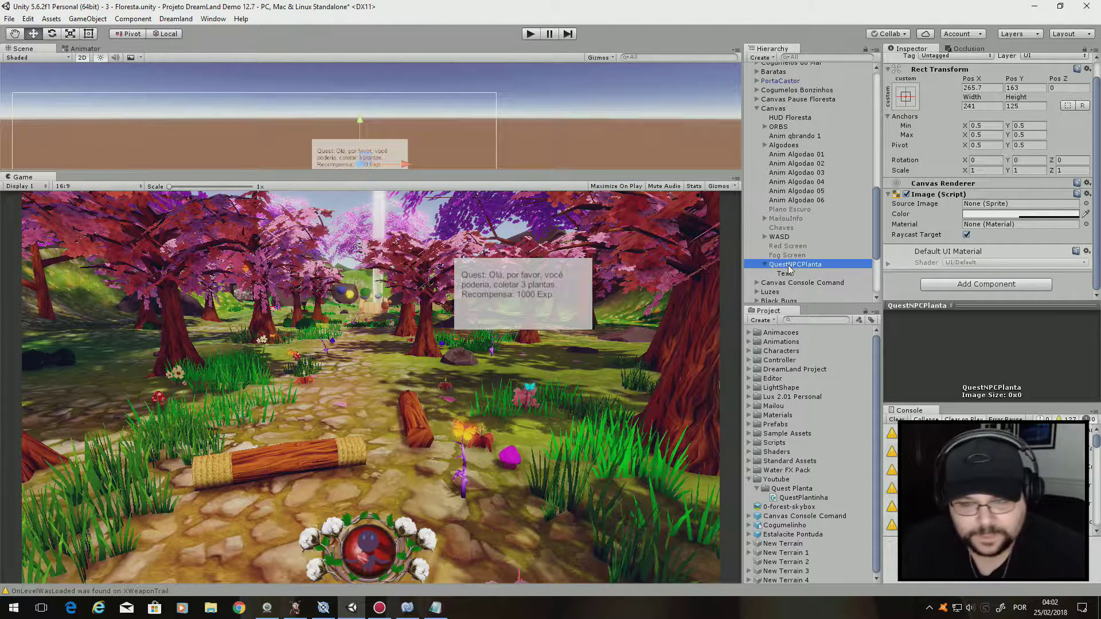
{"action": "left_click", "coordinate": [9, 18]}
{"action": "left_click", "coordinate": [37, 60]}
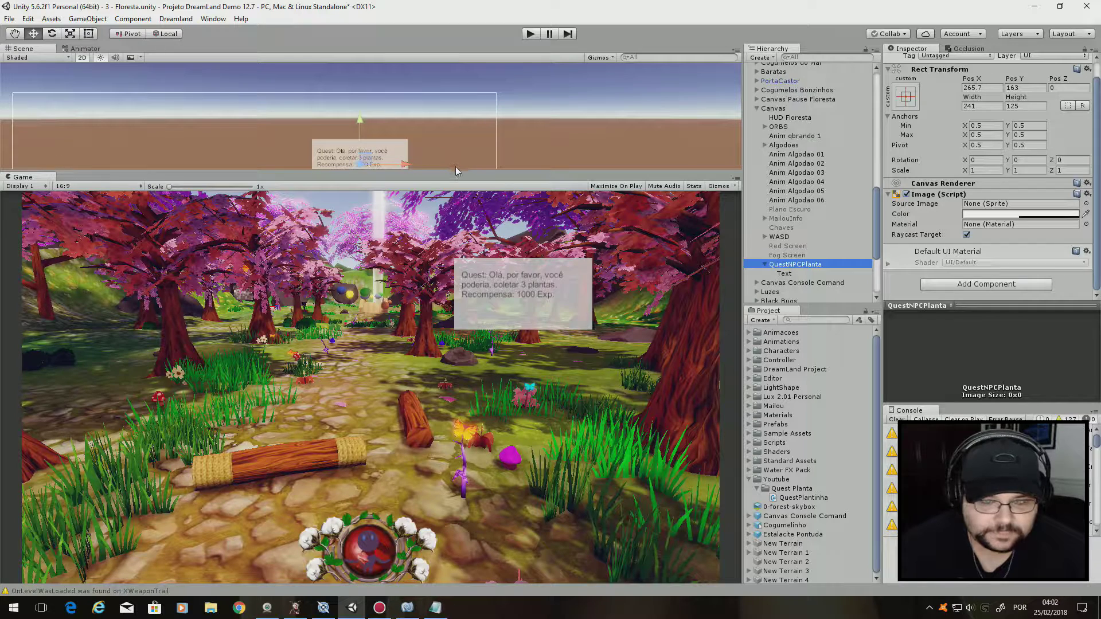
Step: Declare 'public GameObject HUD_NPCQuestPlanta' above OnTriggerEnter and save the script
{"action": "left_click", "coordinate": [407, 608]}
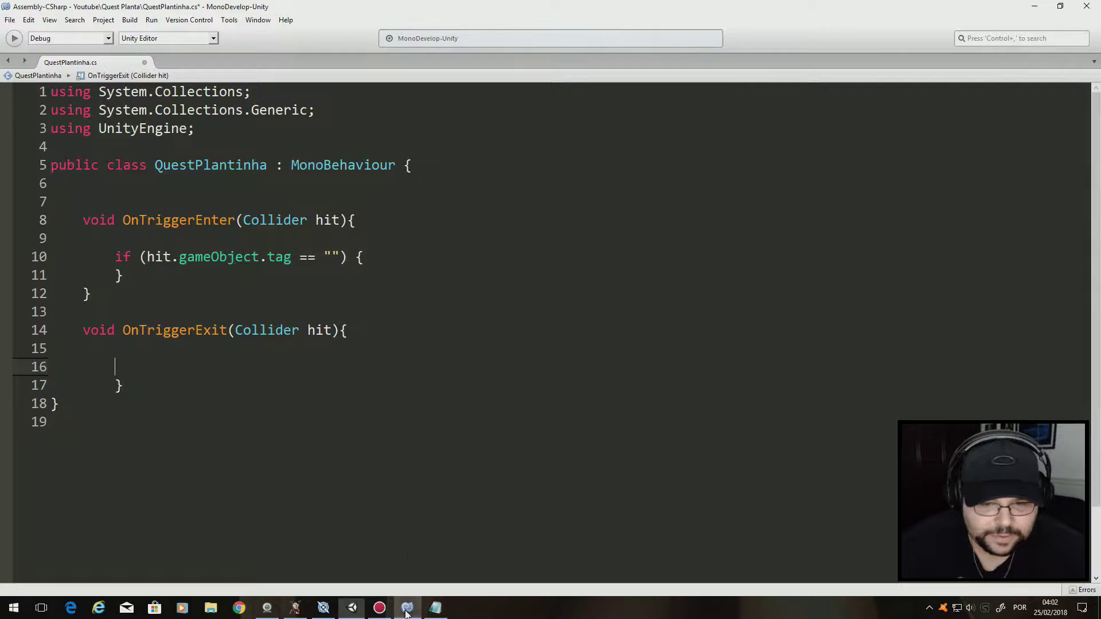
{"action": "left_click", "coordinate": [164, 197]}
{"action": "key", "text": "Return"}
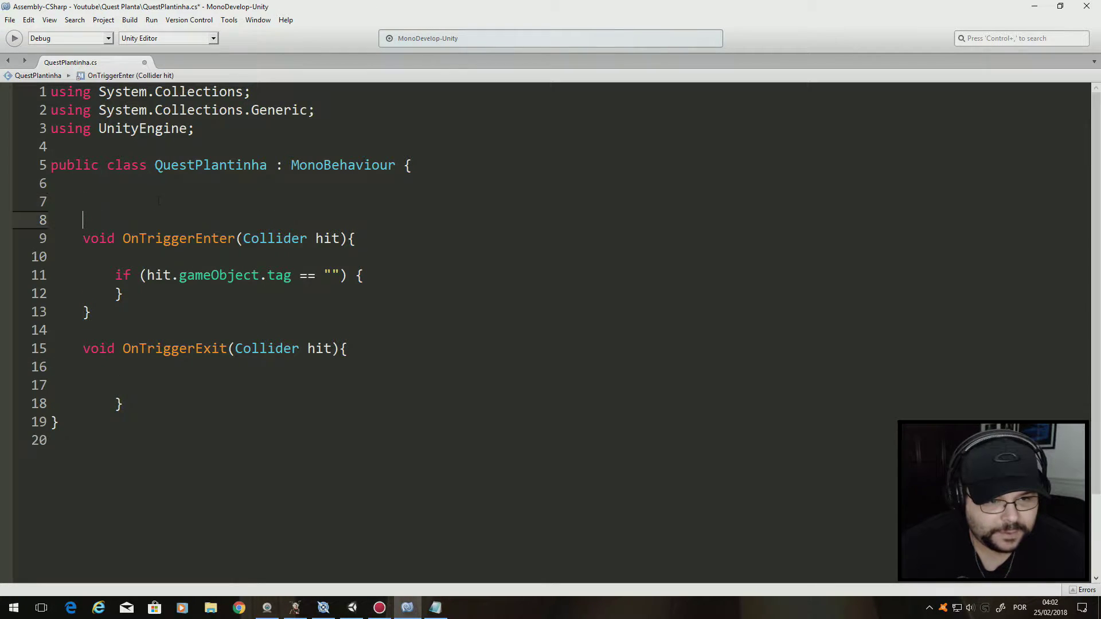
{"action": "key", "text": "Up"}
{"action": "type", "text": "p"}
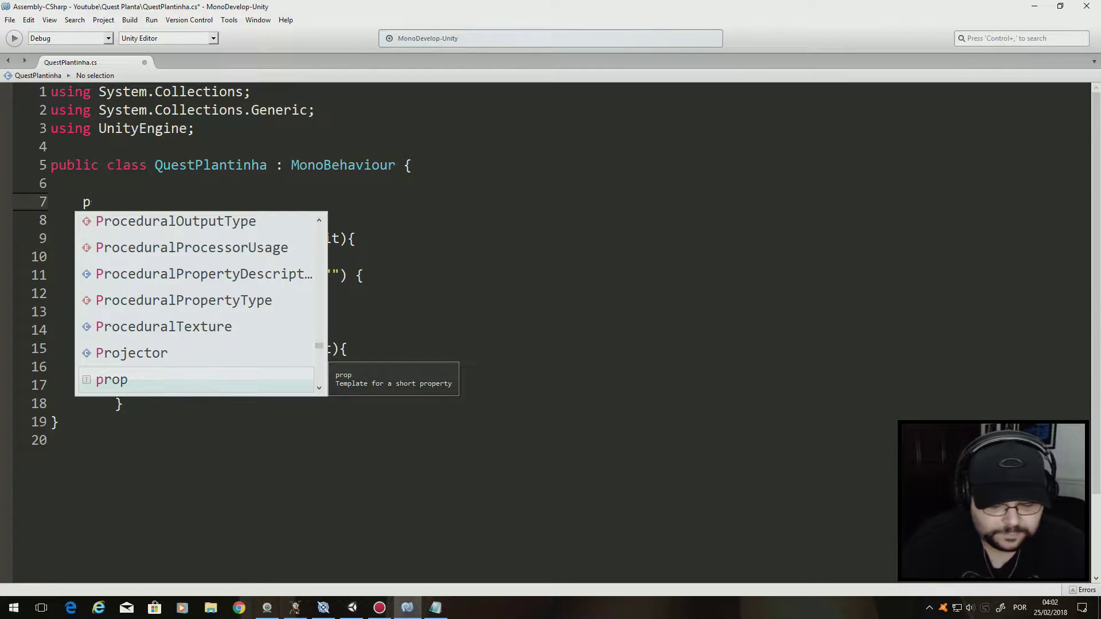
{"action": "type", "text": "u"}
{"action": "key", "text": "BackSpace"}
{"action": "type", "text": "ubl"}
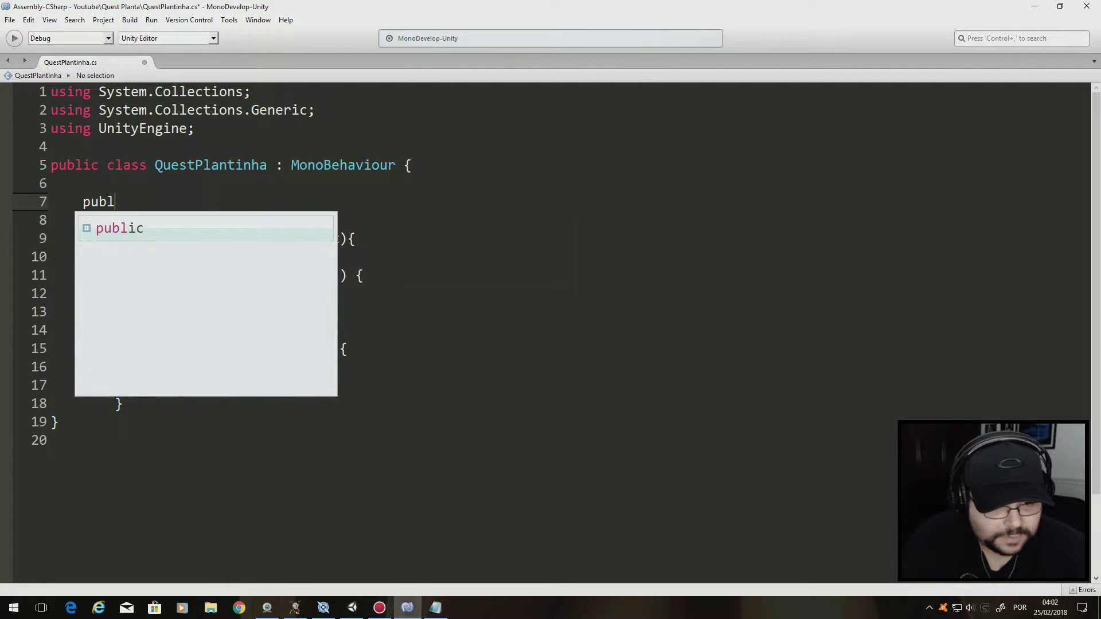
{"action": "type", "text": "ic GameObject H"}
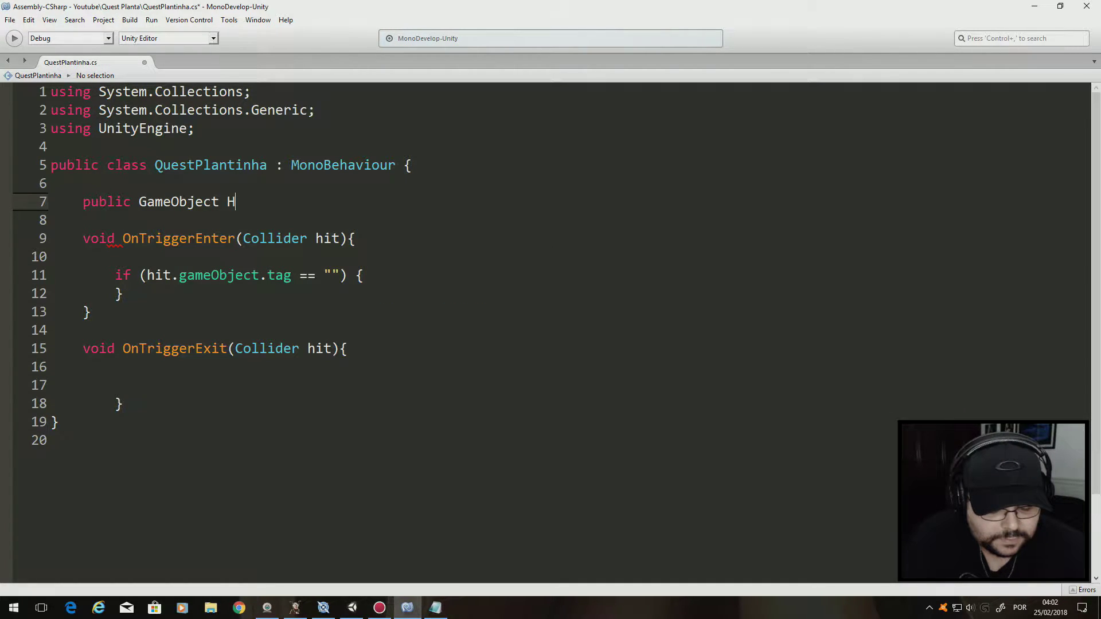
{"action": "type", "text": "UD_NPC"}
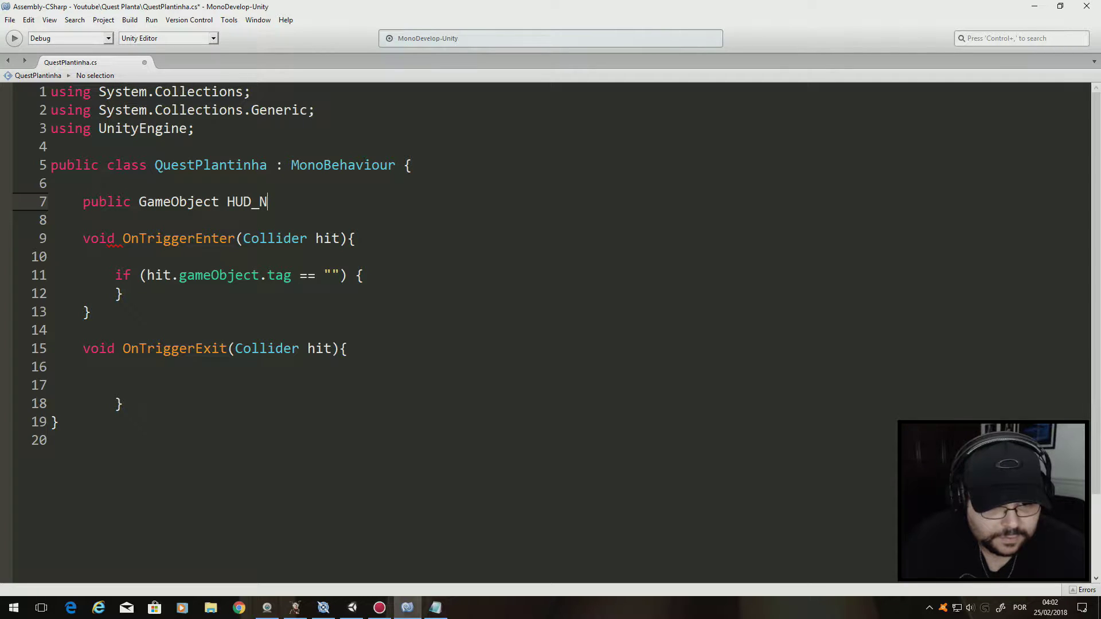
{"action": "type", "text": "QuestP"}
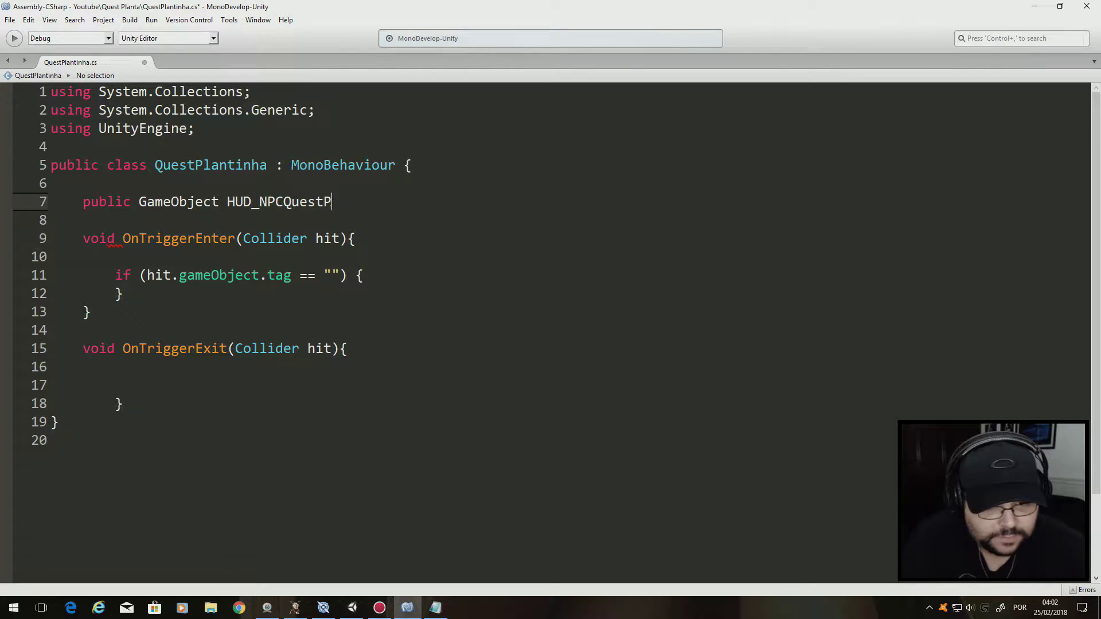
{"action": "type", "text": "lanta;"}
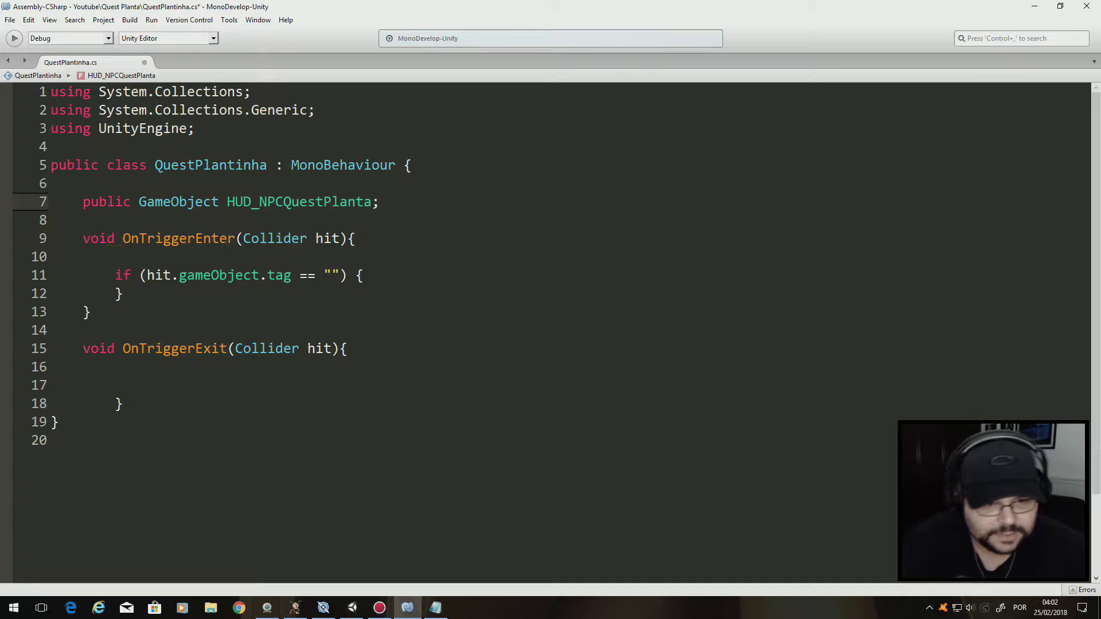
{"action": "key", "text": "ctrl+s"}
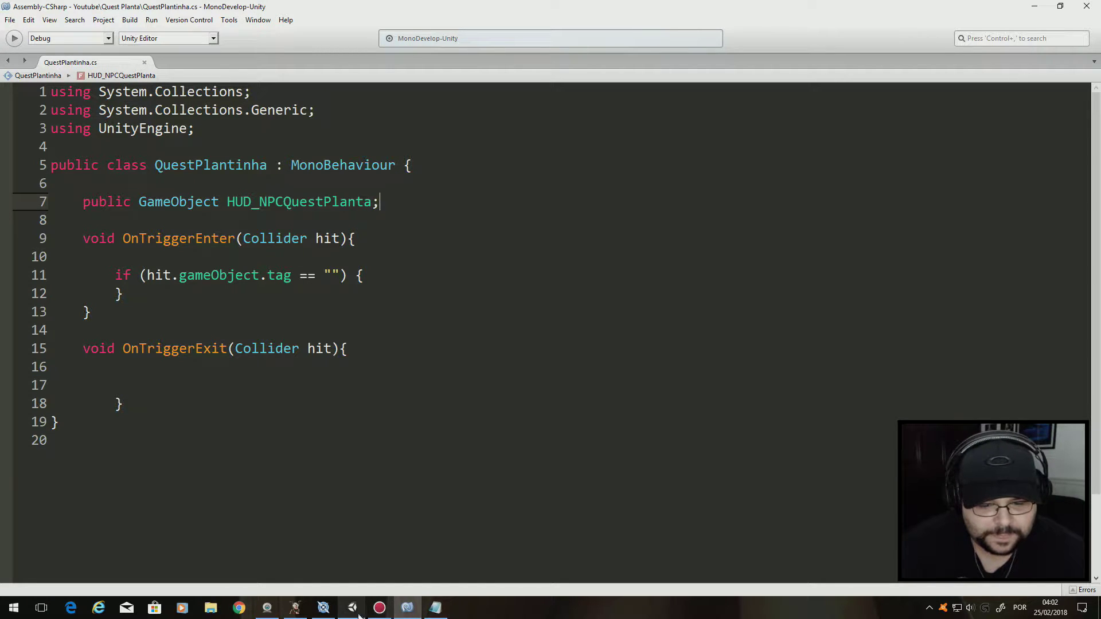
Step: Add an empty void Start() method below the field declaration
{"action": "key", "text": "Return"}
{"action": "key", "text": "Return"}
{"action": "type", "text": "vois"}
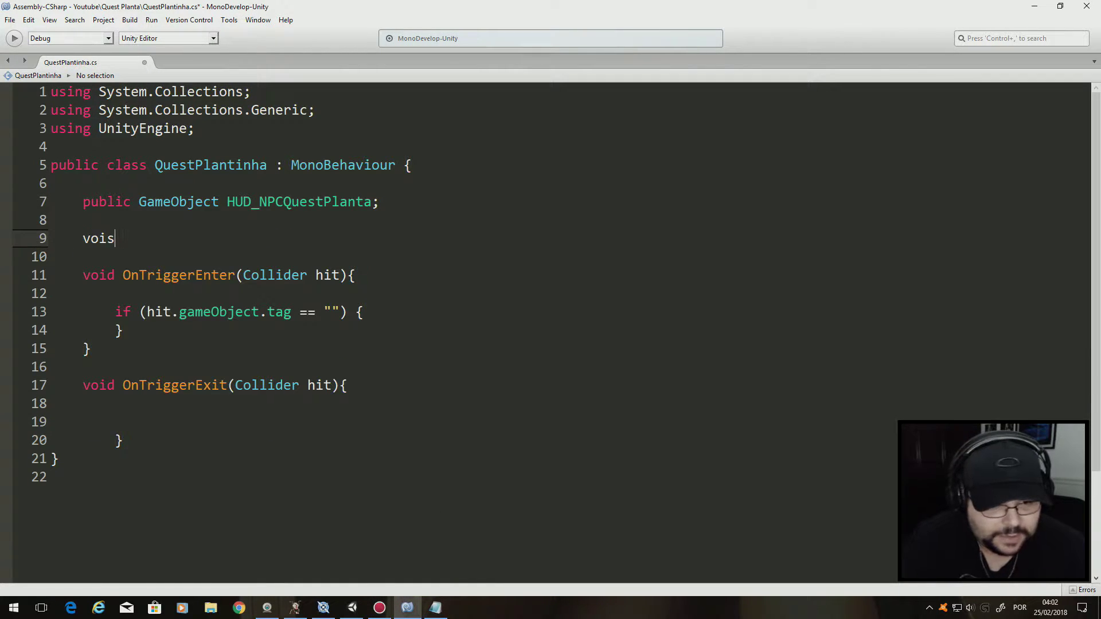
{"action": "key", "text": "BackSpace"}
{"action": "type", "text": "d Start()"}
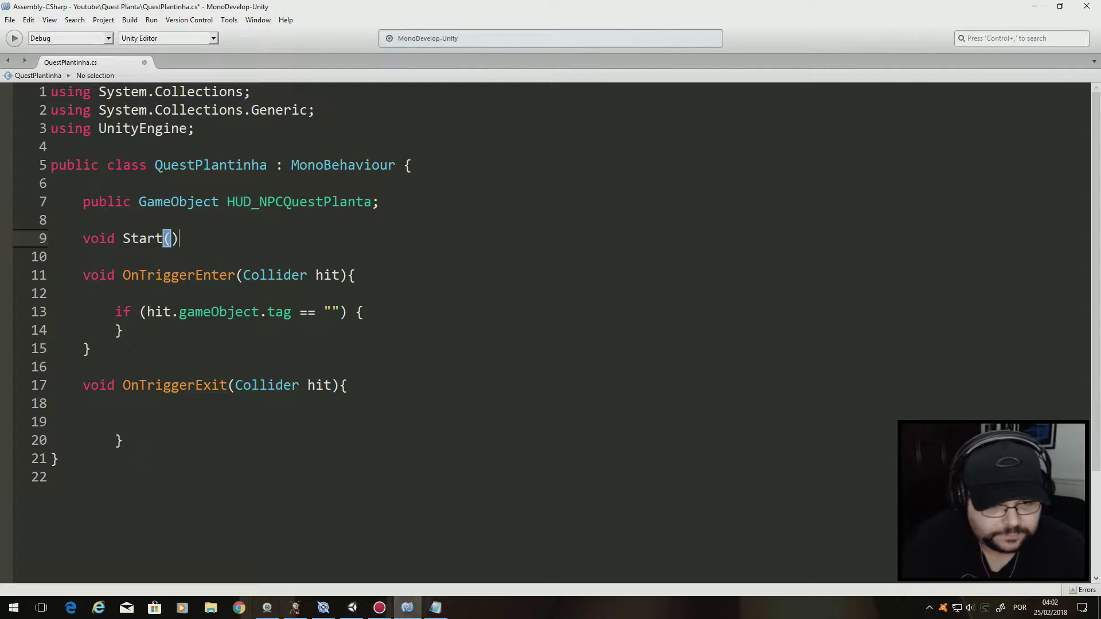
{"action": "type", "text": "{"}
{"action": "key", "text": "Return"}
{"action": "left_click", "coordinate": [319, 228]}
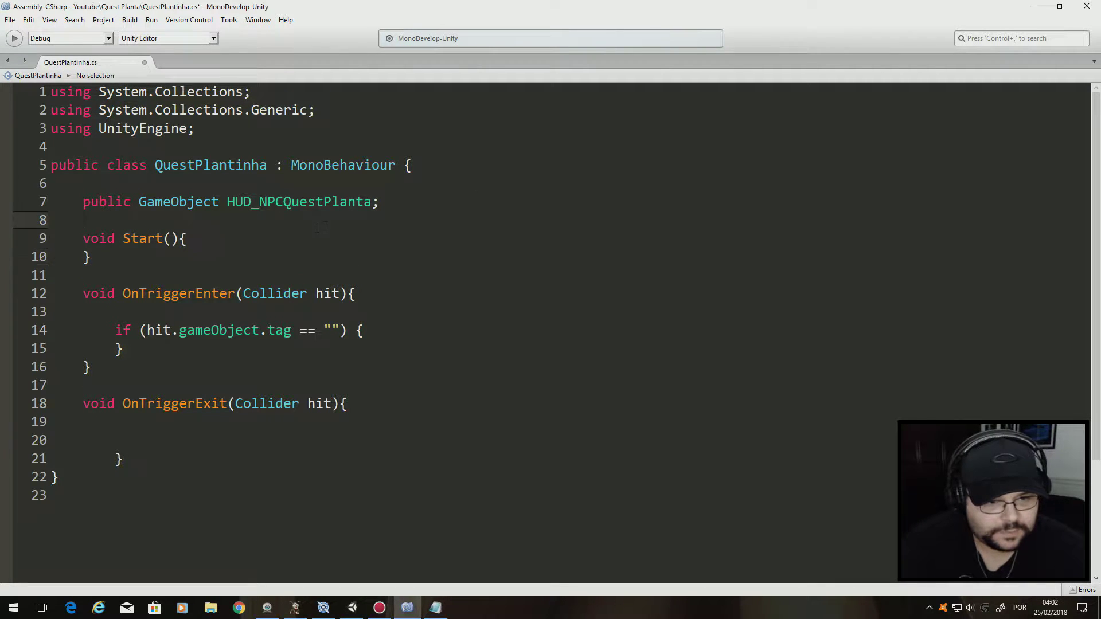
{"action": "left_click", "coordinate": [229, 245]}
Step: Inside Start, call HUD_NPCQuestPlanta.SetActive(false) and save the script
{"action": "key", "text": "Return"}
{"action": "key", "text": "Return"}
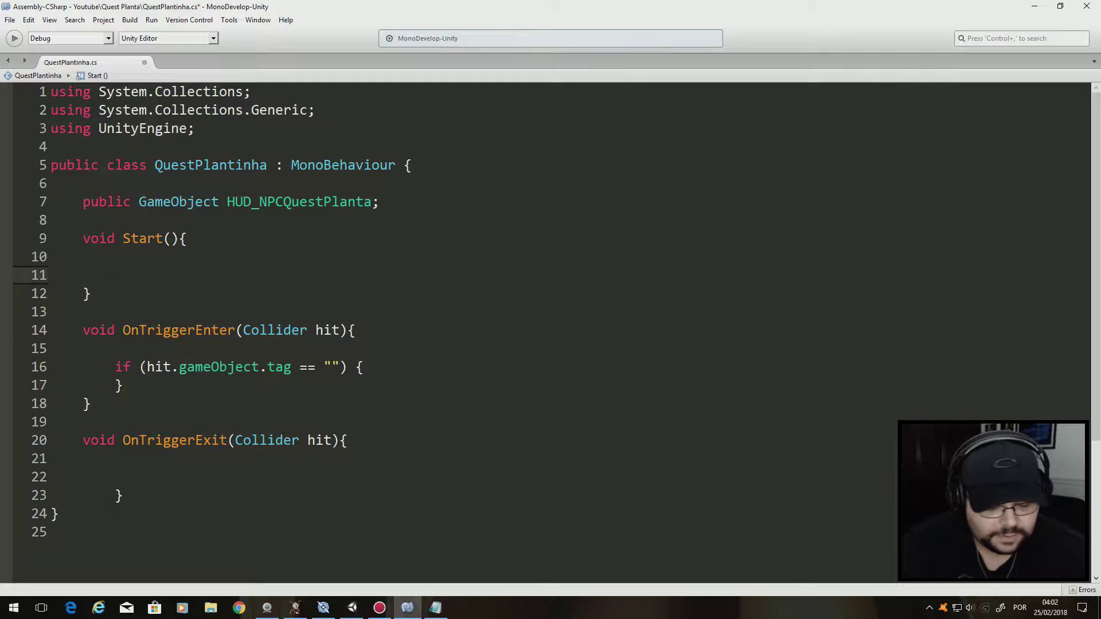
{"action": "type", "text": "hud"}
{"action": "key", "text": "Up"}
{"action": "key", "text": "Return"}
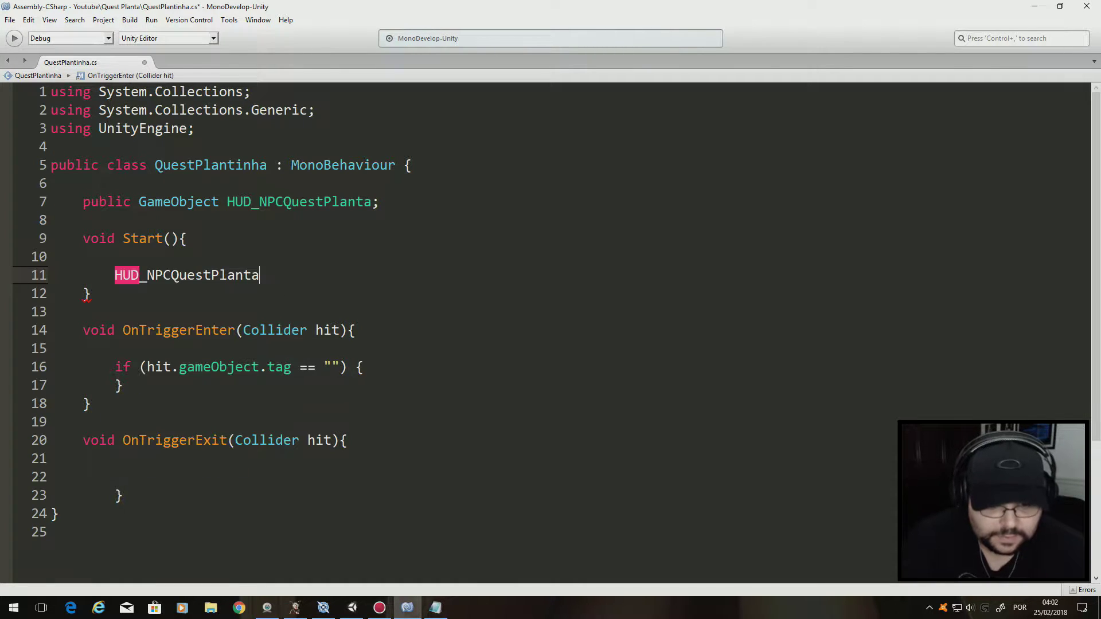
{"action": "type", "text": ".set"}
{"action": "key", "text": "Return"}
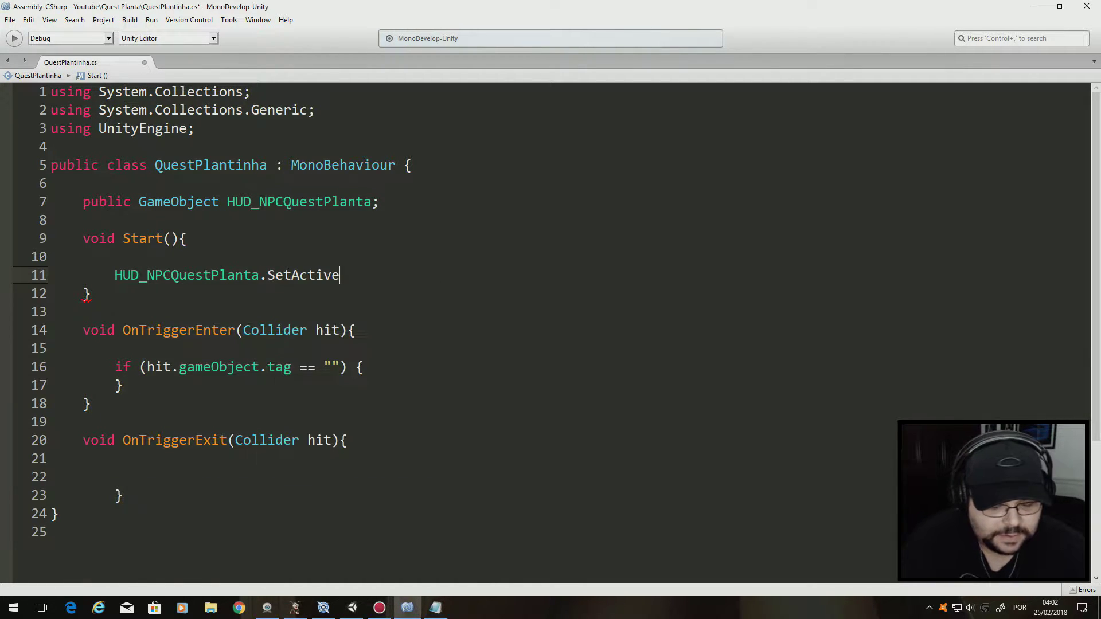
{"action": "type", "text": "(fal"}
{"action": "key", "text": "Return"}
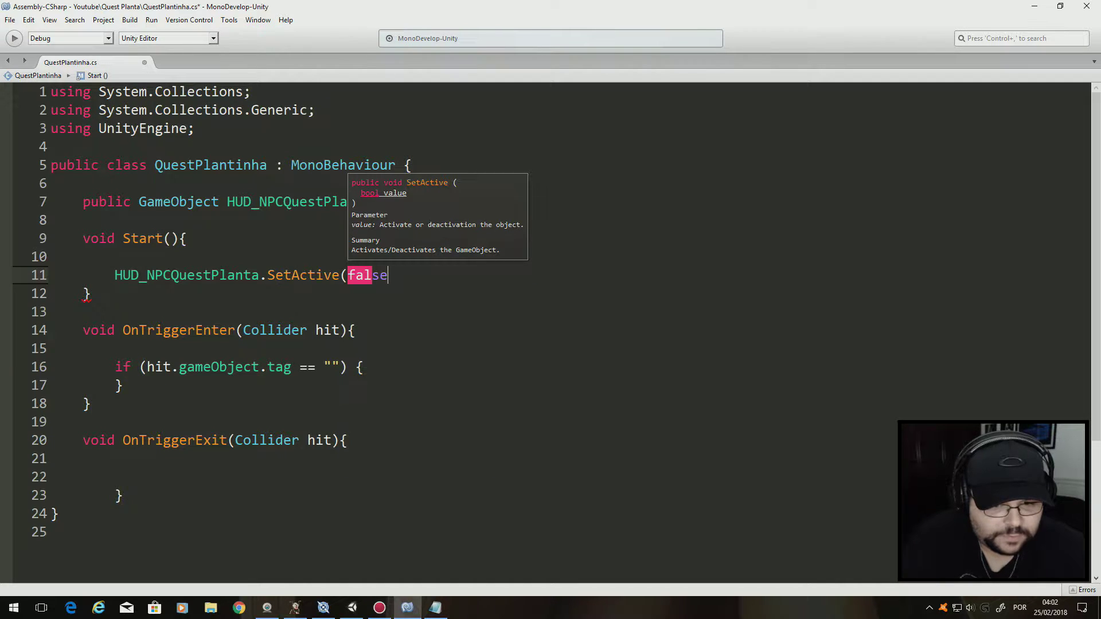
{"action": "type", "text": ");"}
{"action": "key", "text": "ctrl+s"}
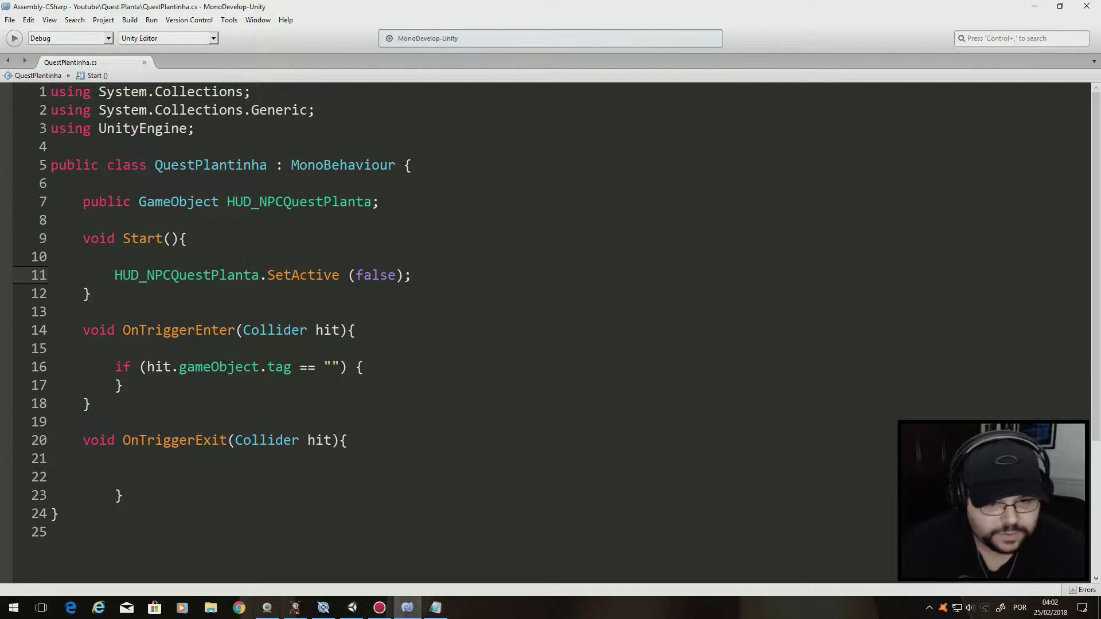
{"action": "left_click", "coordinate": [173, 367]}
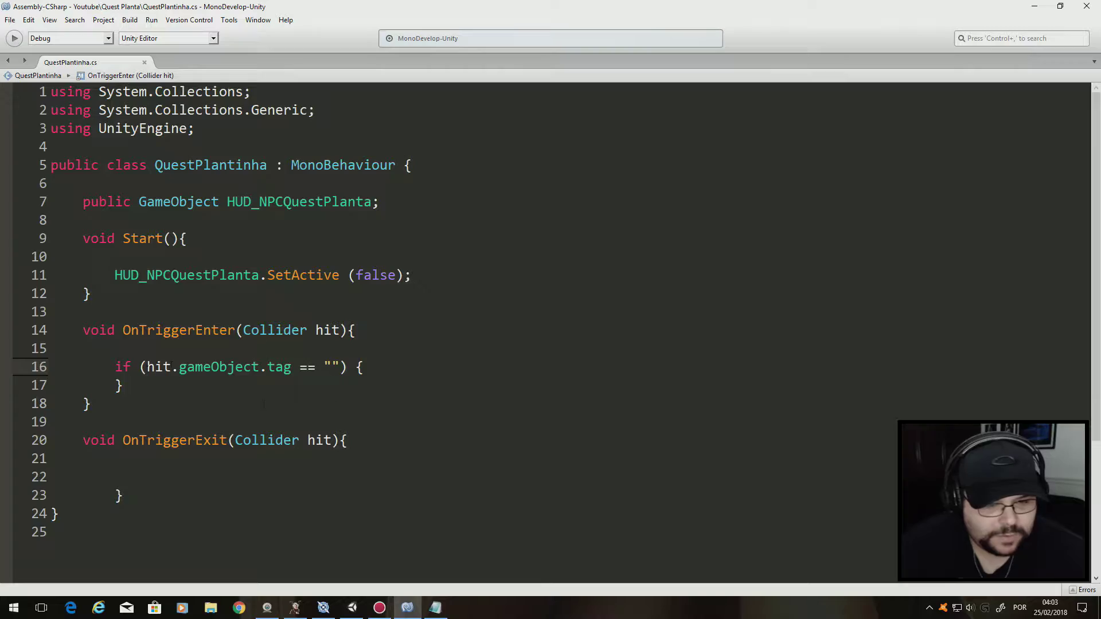
Step: Exit the TERA game, confirm in Unity that Beta has the tag Beta, and return to MonoDevelop
{"action": "left_click", "coordinate": [324, 607]}
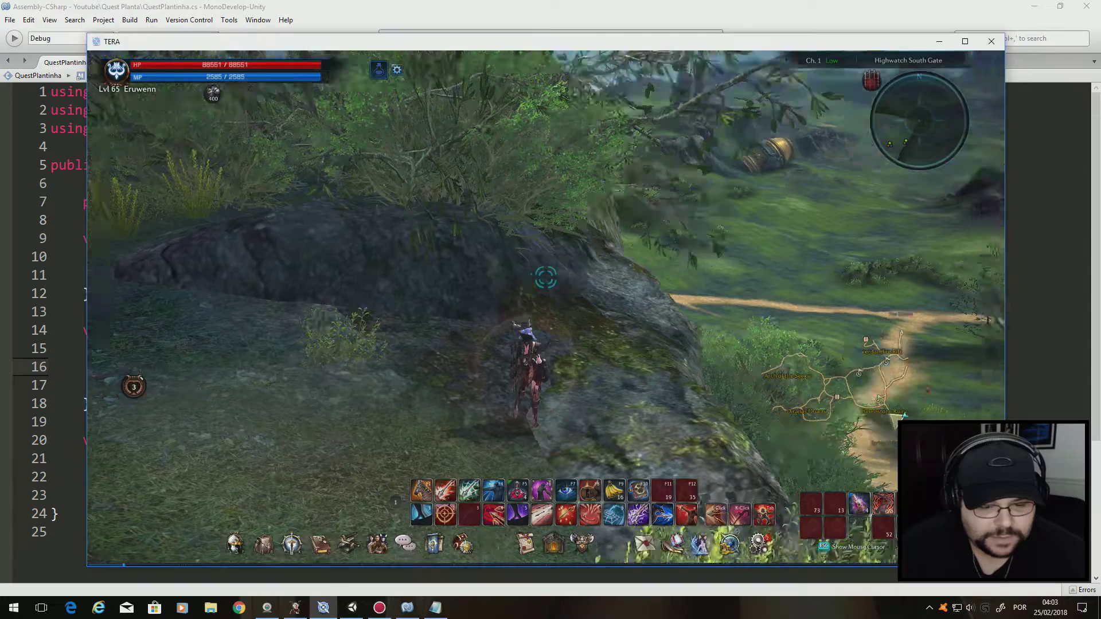
{"action": "key", "text": "Escape"}
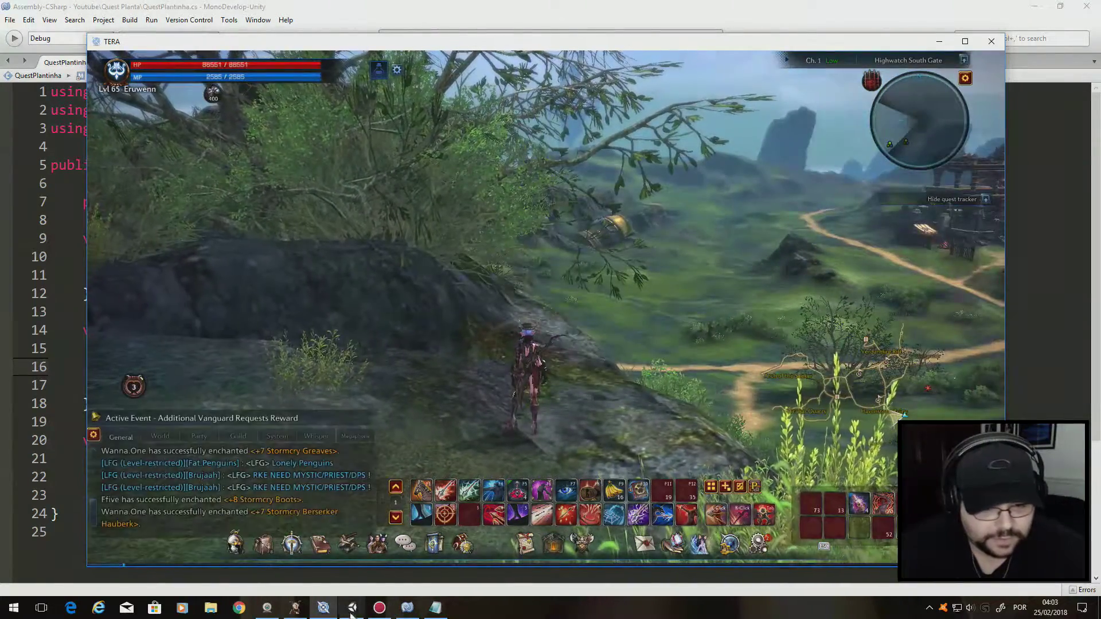
{"action": "left_click", "coordinate": [352, 609]}
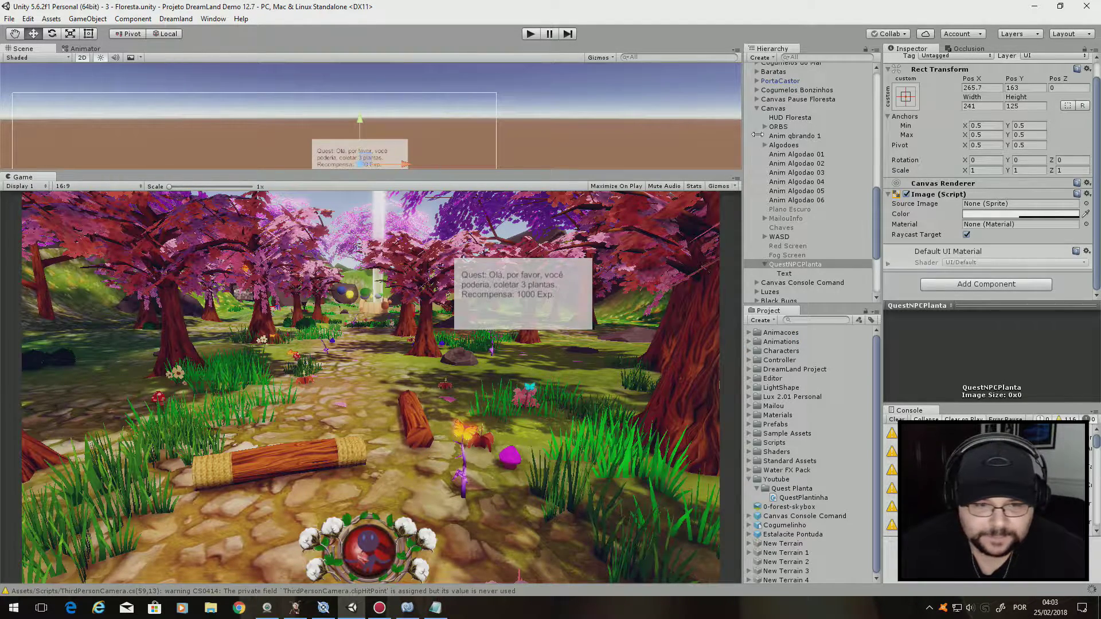
{"action": "scroll", "coordinate": [785, 223], "scroll_direction": "up", "scroll_amount": 10}
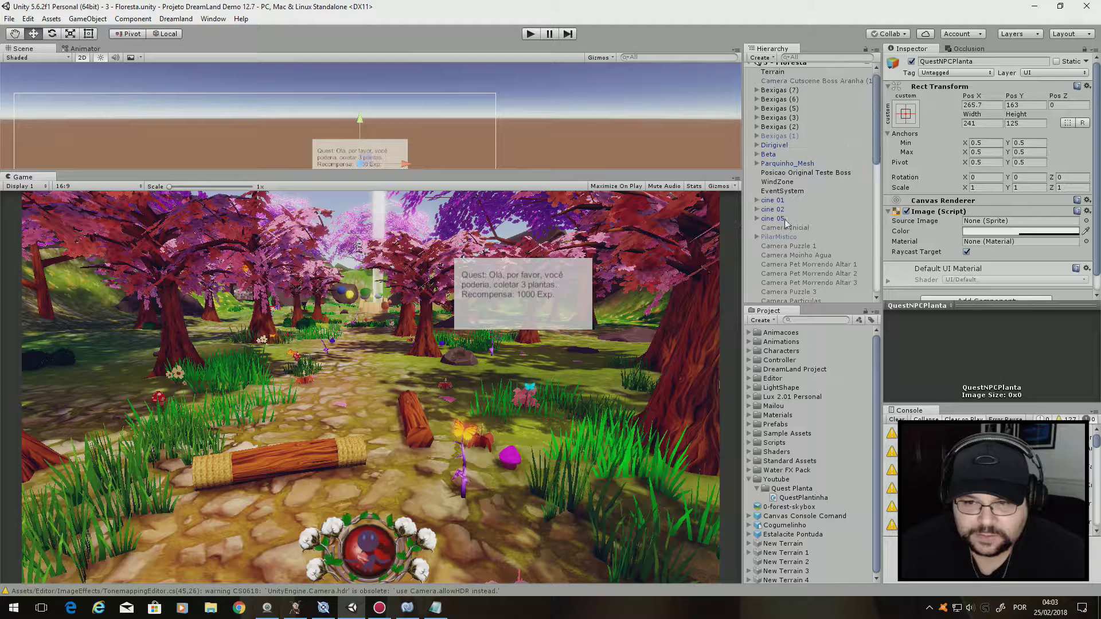
{"action": "left_click", "coordinate": [768, 153]}
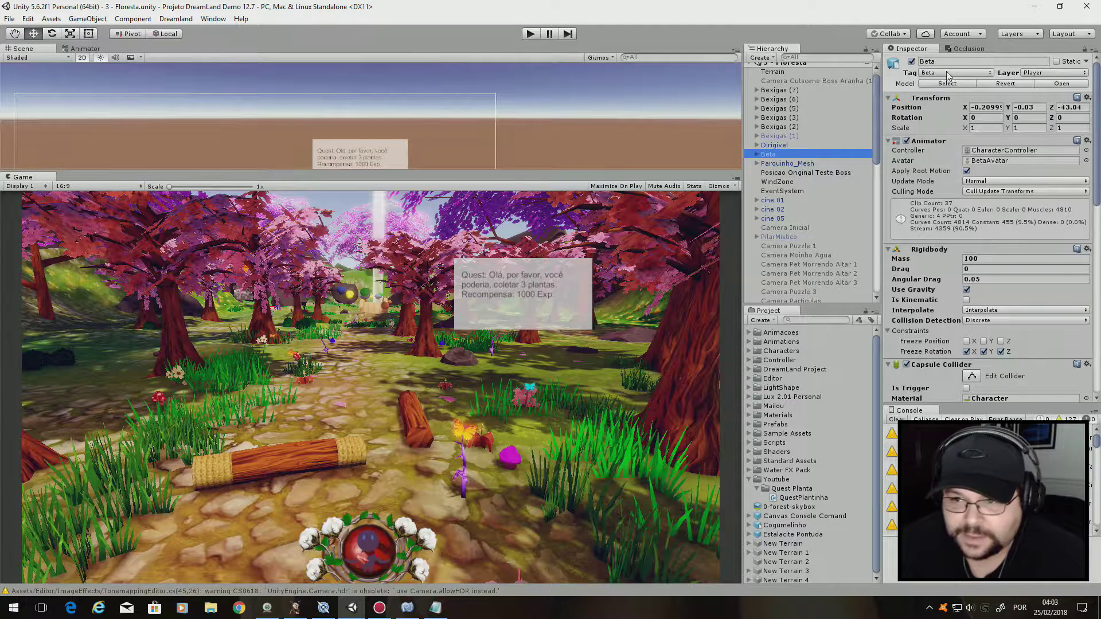
{"action": "left_click", "coordinate": [408, 610]}
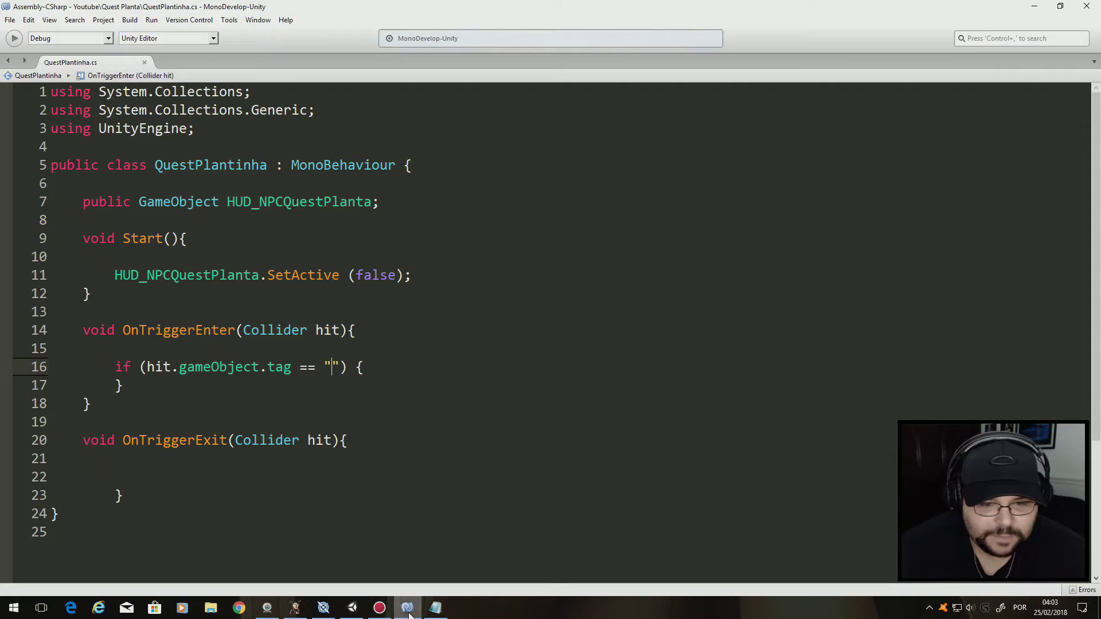
Step: Fill in the tag "Beta" and copy the tag check into OnTriggerExit
{"action": "type", "text": "Beta"}
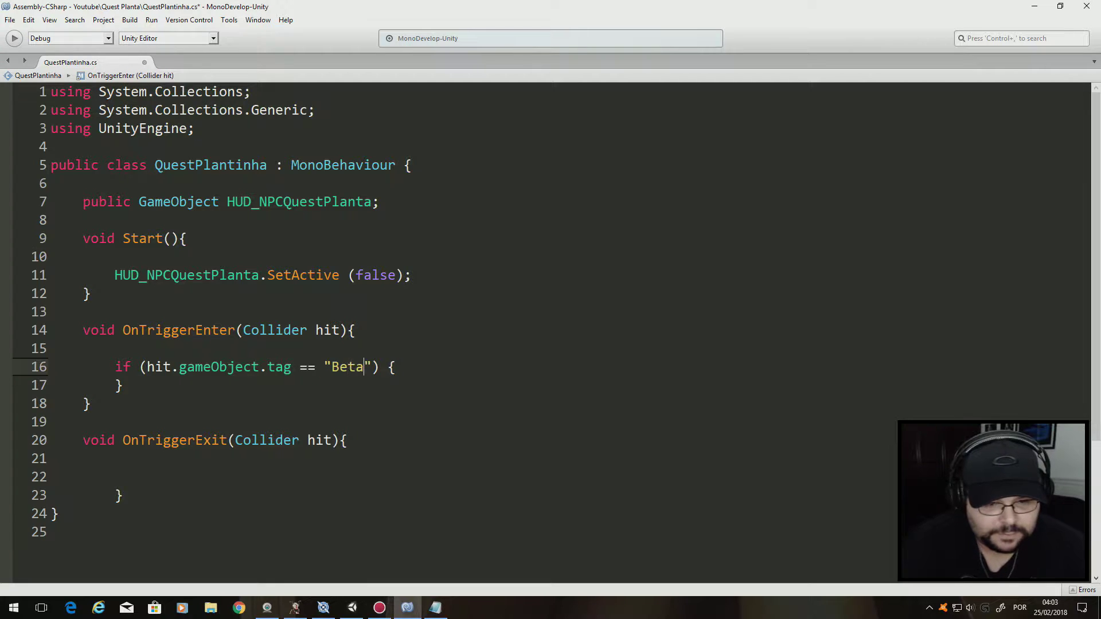
{"action": "left_click_drag", "start_coordinate": [110, 372], "coordinate": [123, 386]}
{"action": "key", "text": "ctrl+c"}
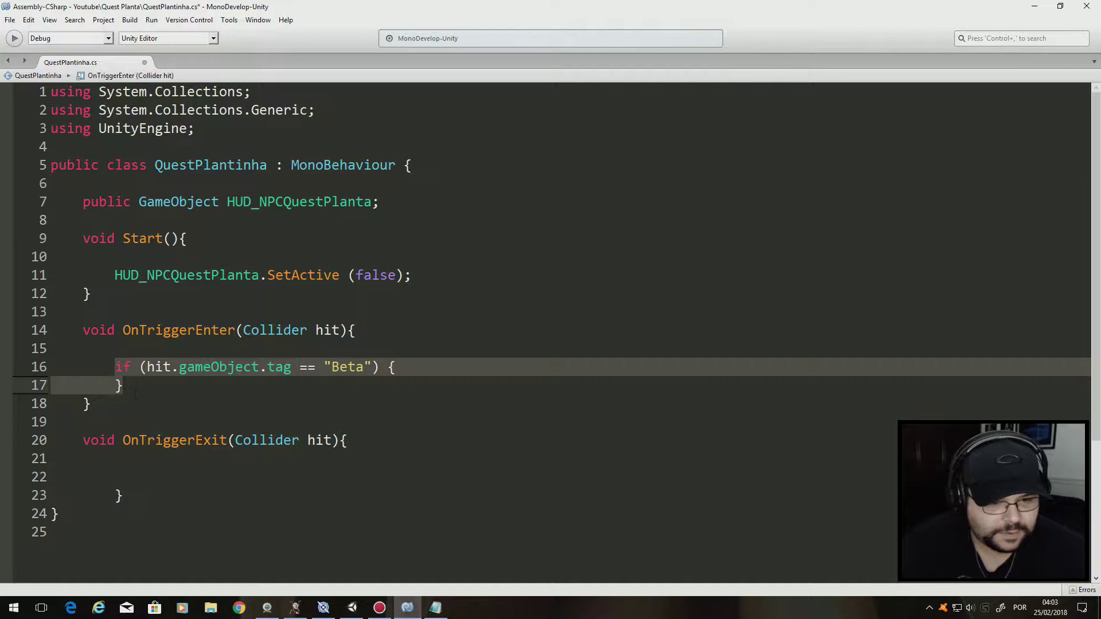
{"action": "left_click", "coordinate": [246, 464]}
{"action": "key", "text": "ctrl+v"}
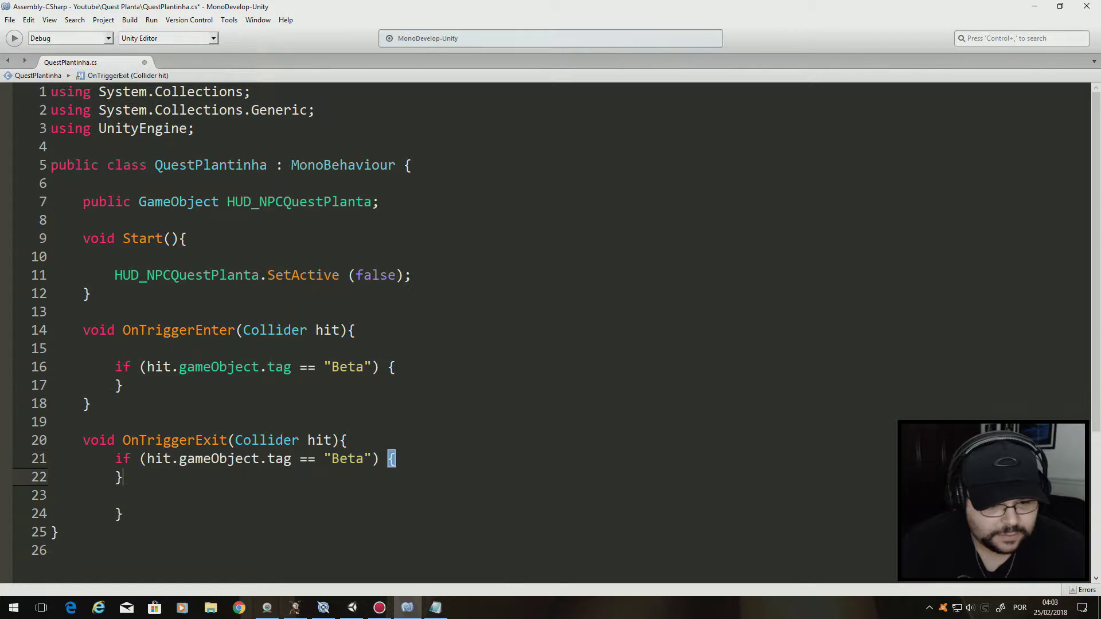
{"action": "key", "text": "Return"}
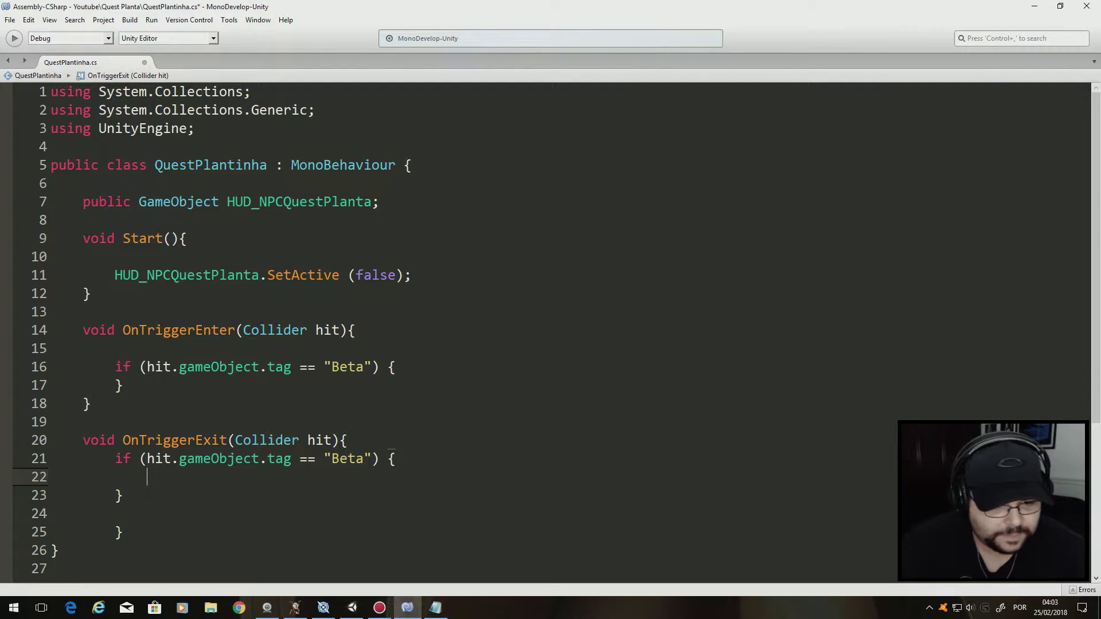
{"action": "left_click", "coordinate": [396, 367]}
{"action": "key", "text": "Return"}
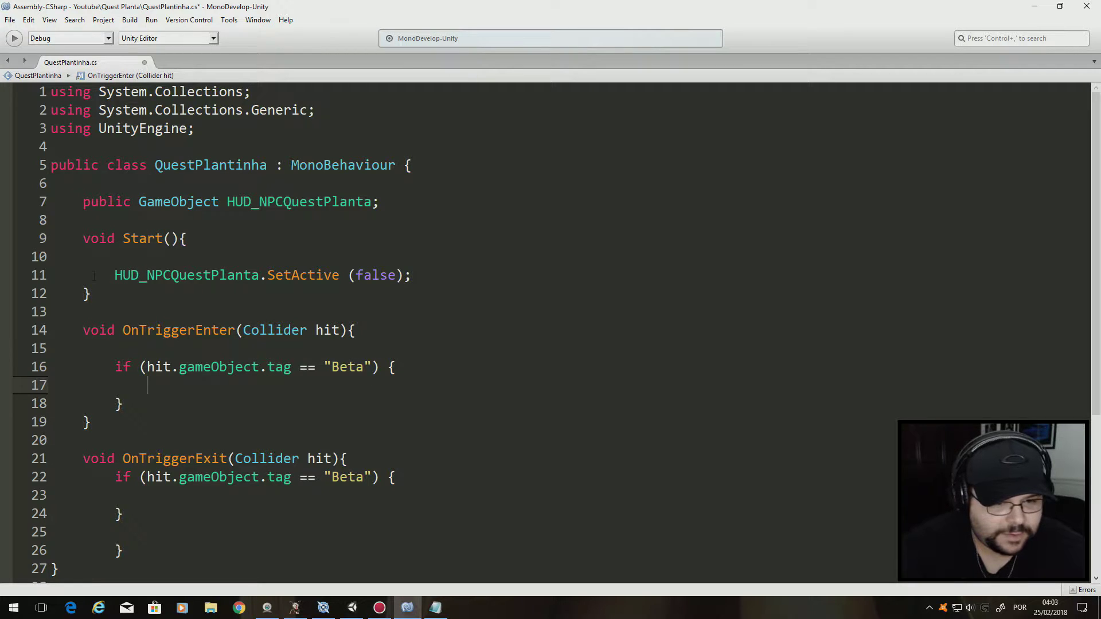
Step: Show HUD_NPCQuestPlanta with SetActive(true) on enter, hide it with SetActive(false) on exit, then save
{"action": "left_click_drag", "start_coordinate": [114, 276], "coordinate": [414, 274]}
{"action": "key", "text": "ctrl+c"}
{"action": "left_click", "coordinate": [272, 393]}
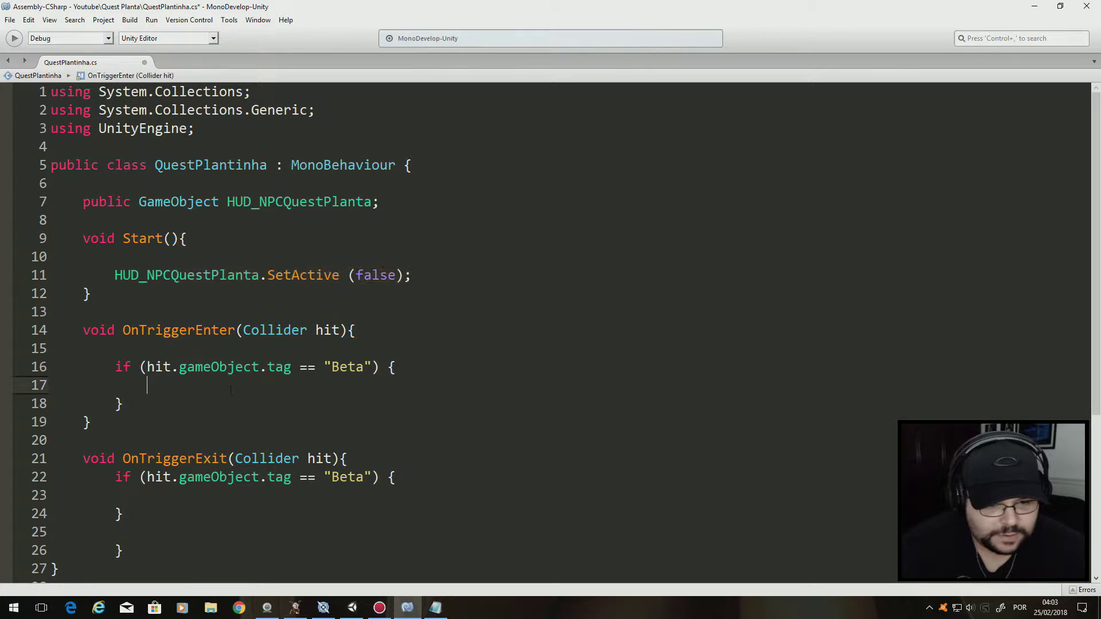
{"action": "key", "text": "ctrl+v"}
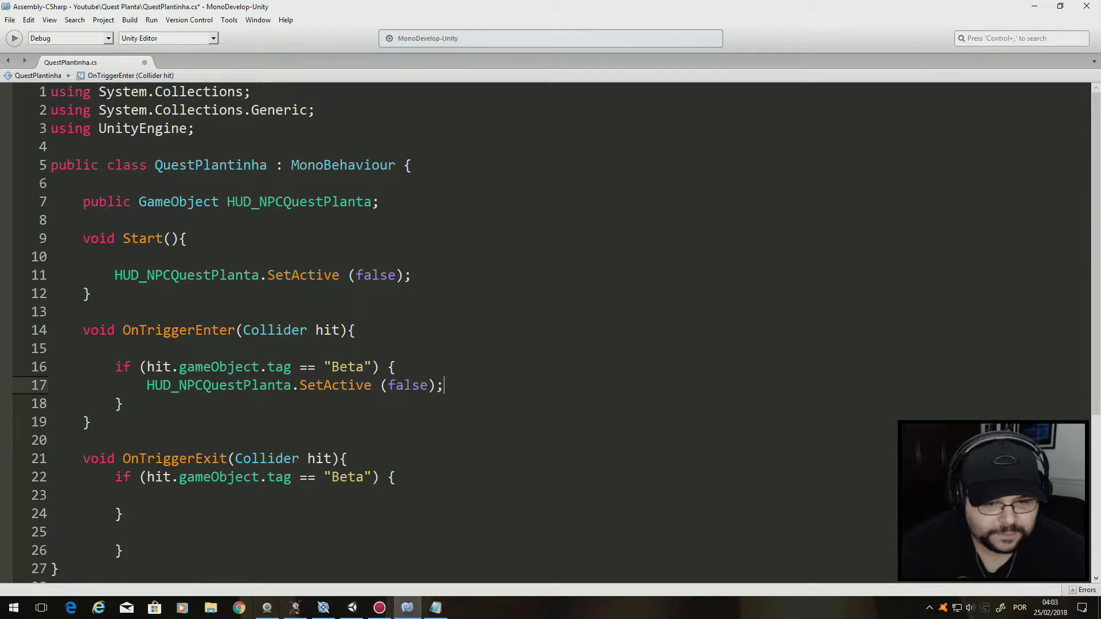
{"action": "double_click", "coordinate": [412, 386]}
{"action": "type", "text": "tru"}
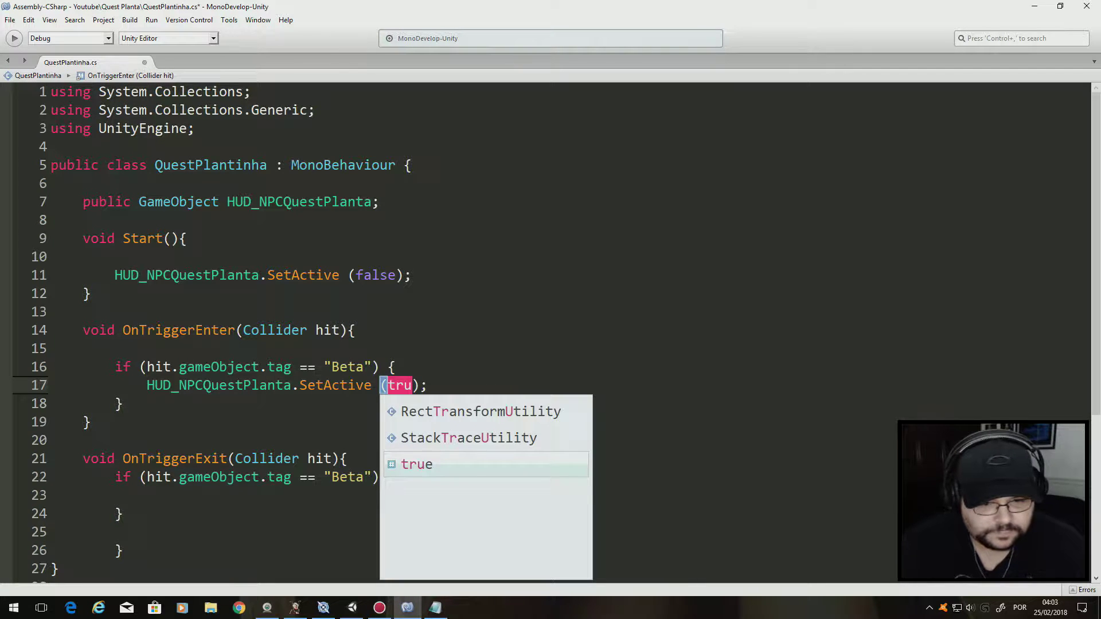
{"action": "key", "text": "Return"}
{"action": "left_click", "coordinate": [244, 492]}
{"action": "key", "text": "ctrl+v"}
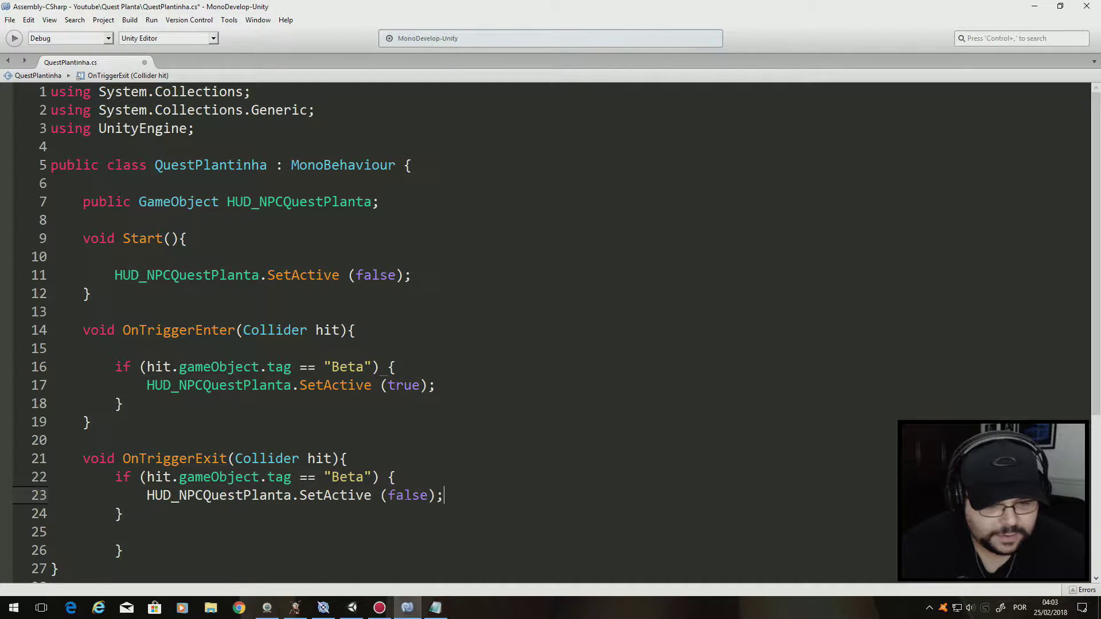
{"action": "key", "text": "ctrl+s"}
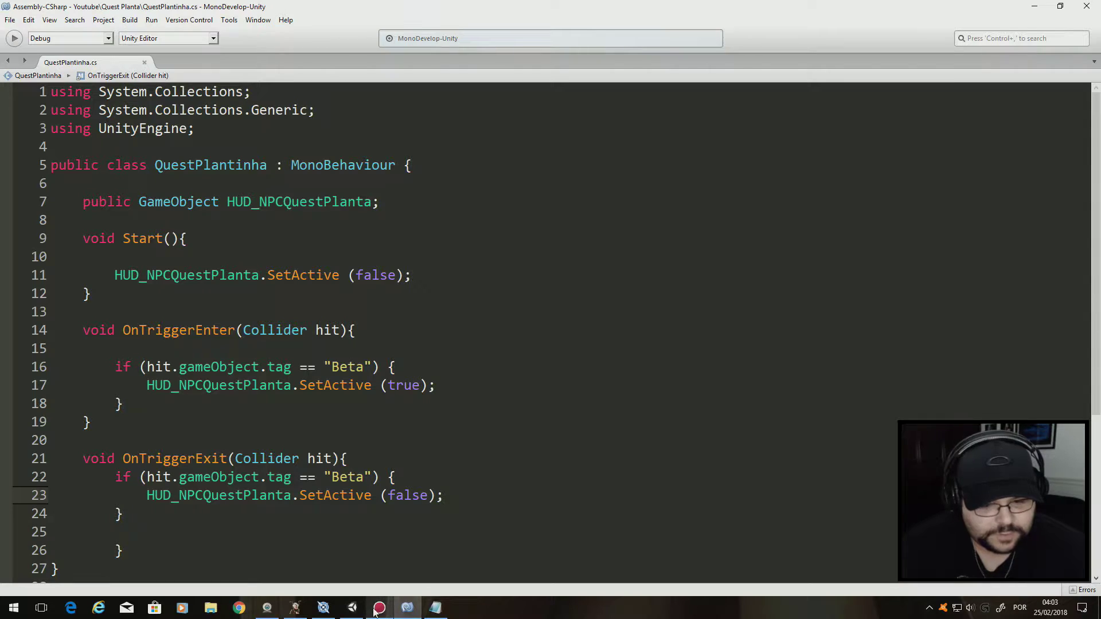
Step: Attach the QuestPlantinha script from the Project panel to NPC_Piano
{"action": "left_click", "coordinate": [354, 609]}
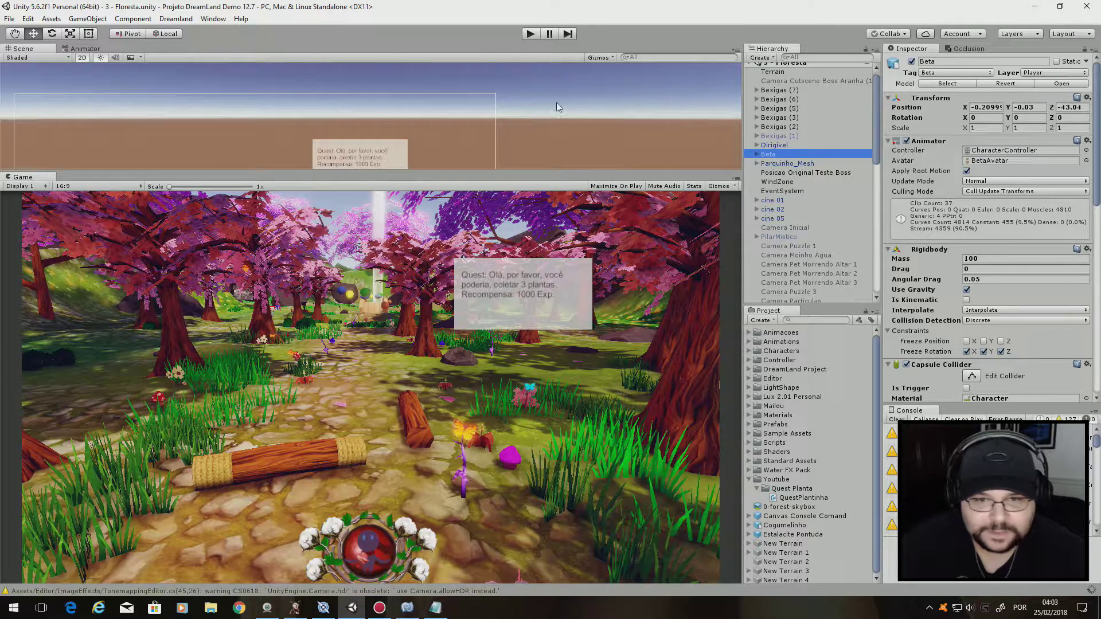
{"action": "left_click", "coordinate": [801, 498]}
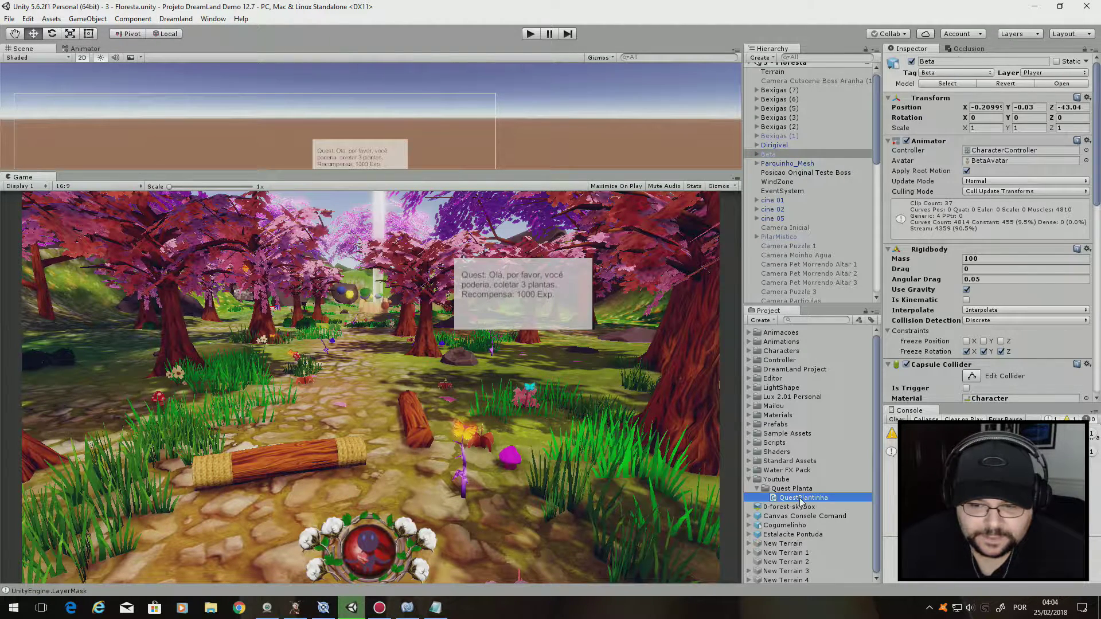
{"action": "left_click_drag", "start_coordinate": [807, 494], "coordinate": [810, 71]}
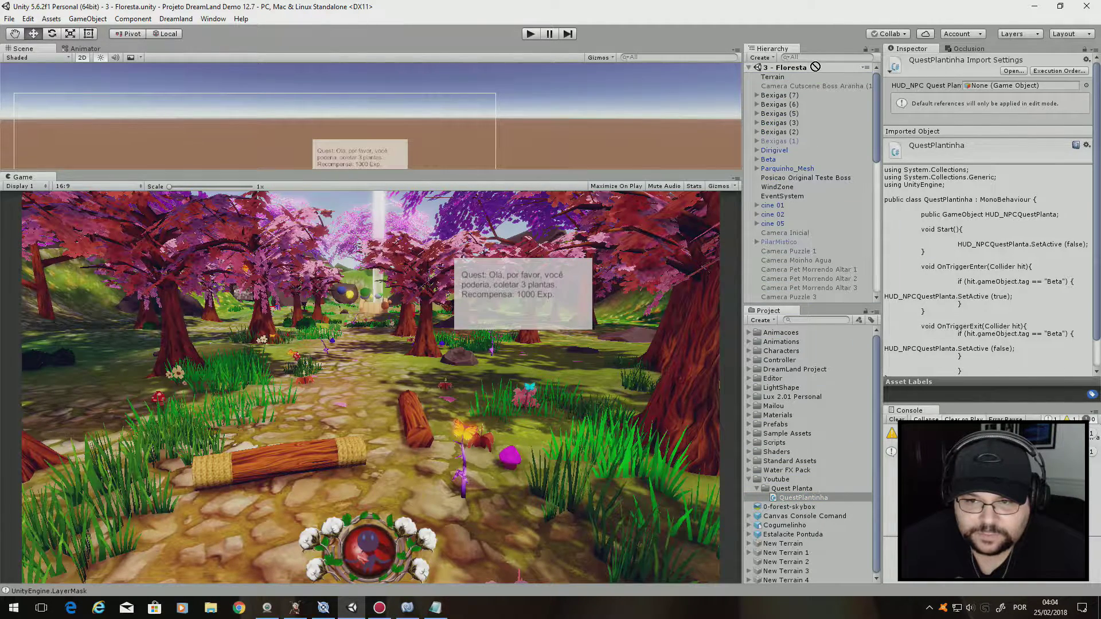
{"action": "left_click_drag", "start_coordinate": [811, 71], "coordinate": [844, 317]}
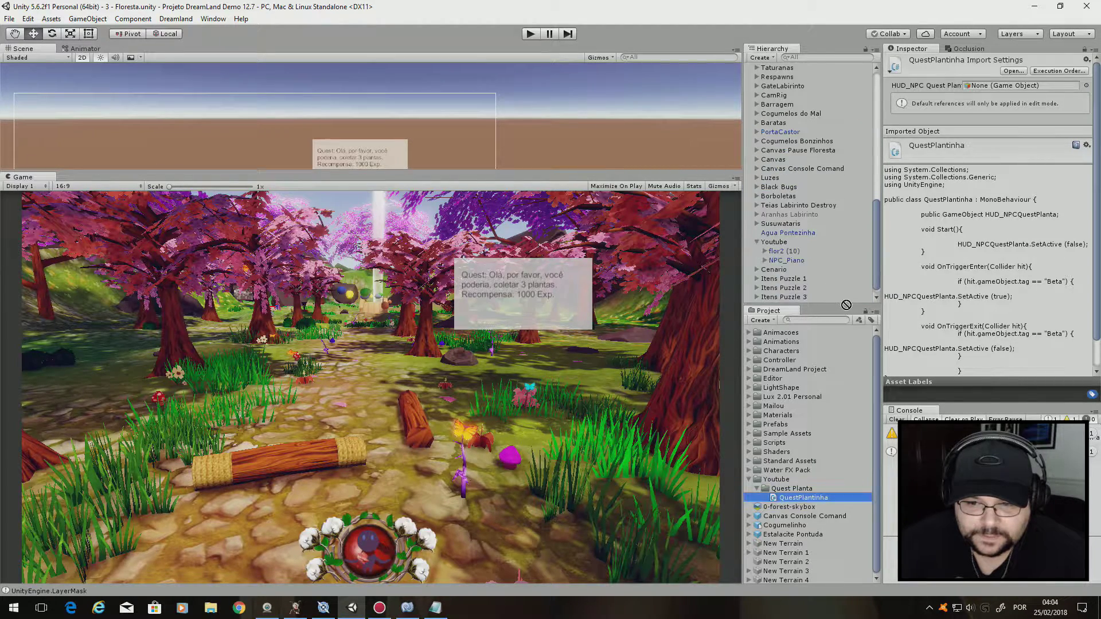
{"action": "left_click_drag", "start_coordinate": [841, 302], "coordinate": [799, 256]}
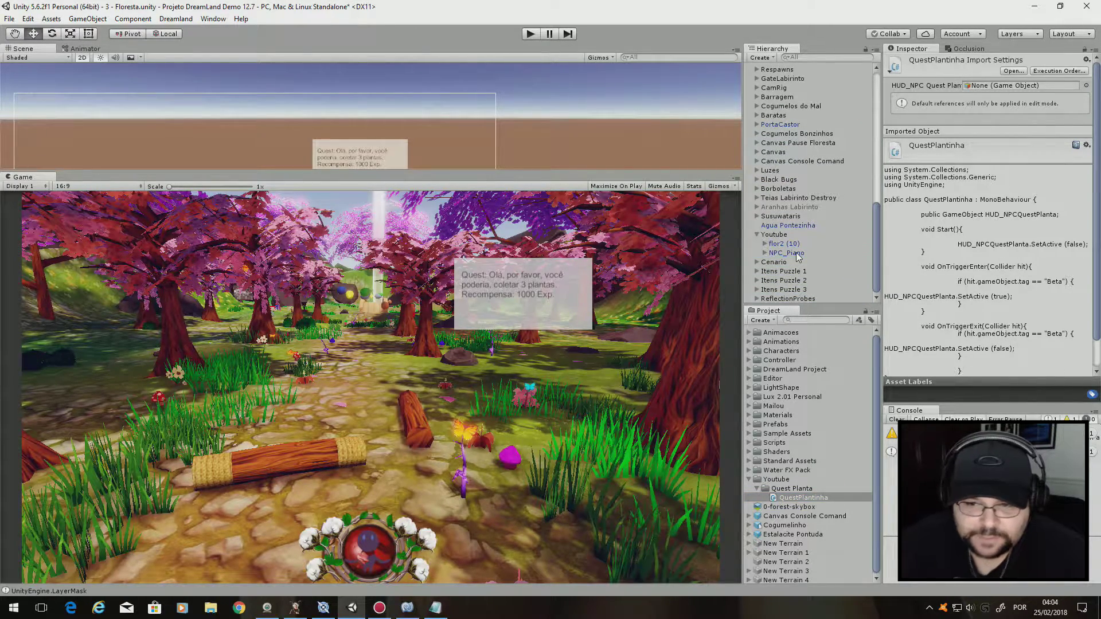
Step: Assign the QuestNPCPlanta panel under Canvas to the script's HUD_NPC Quest Planta field
{"action": "left_click", "coordinate": [799, 256]}
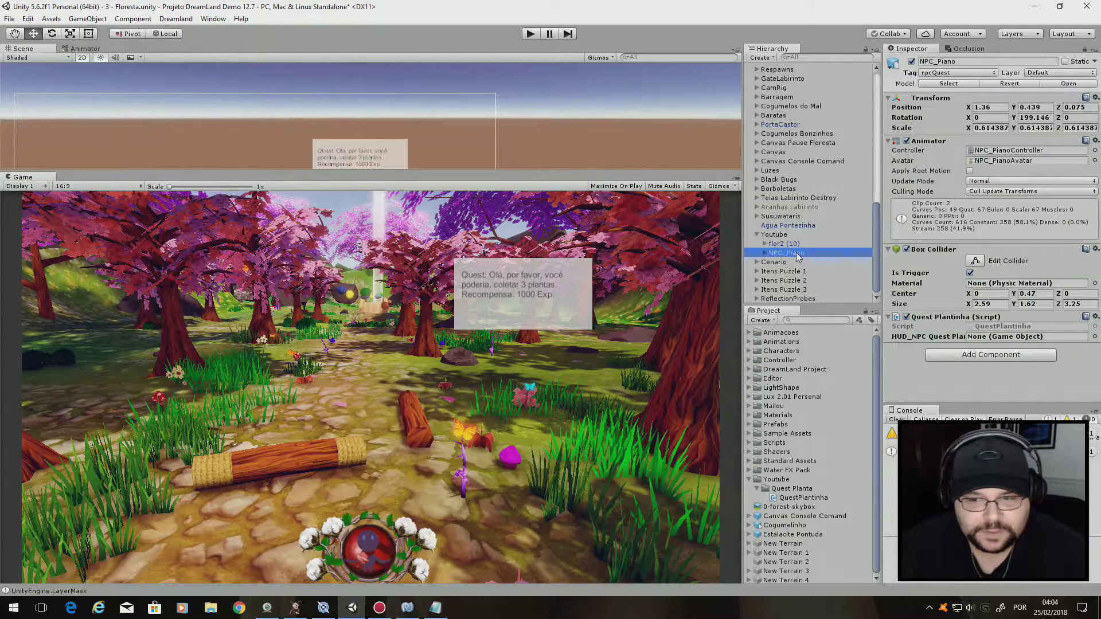
{"action": "double_click", "coordinate": [799, 256]}
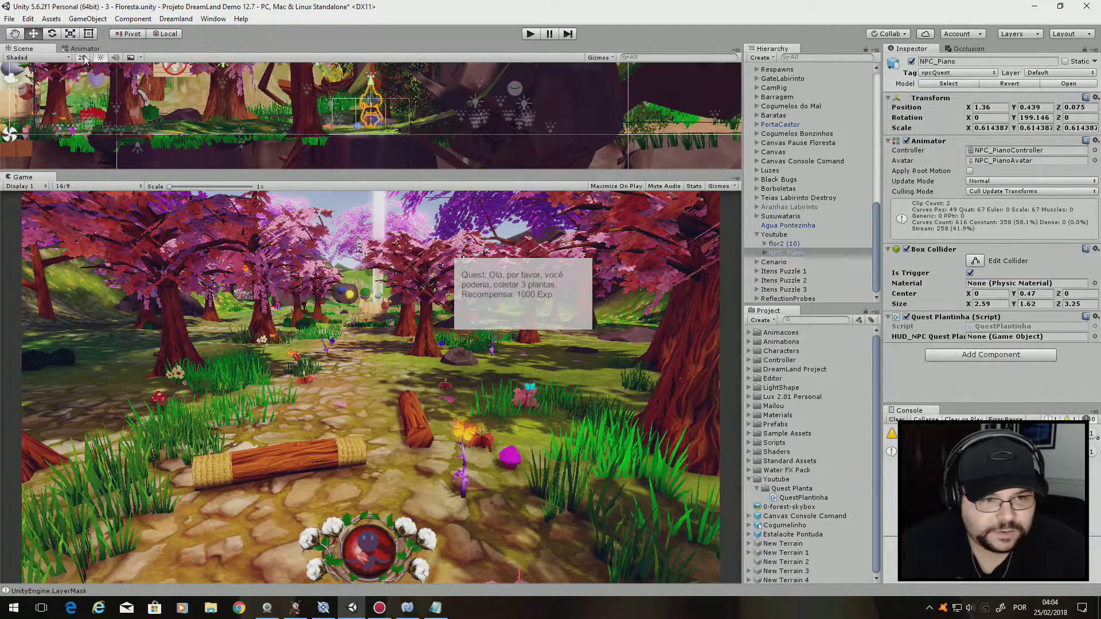
{"action": "left_click", "coordinate": [83, 58]}
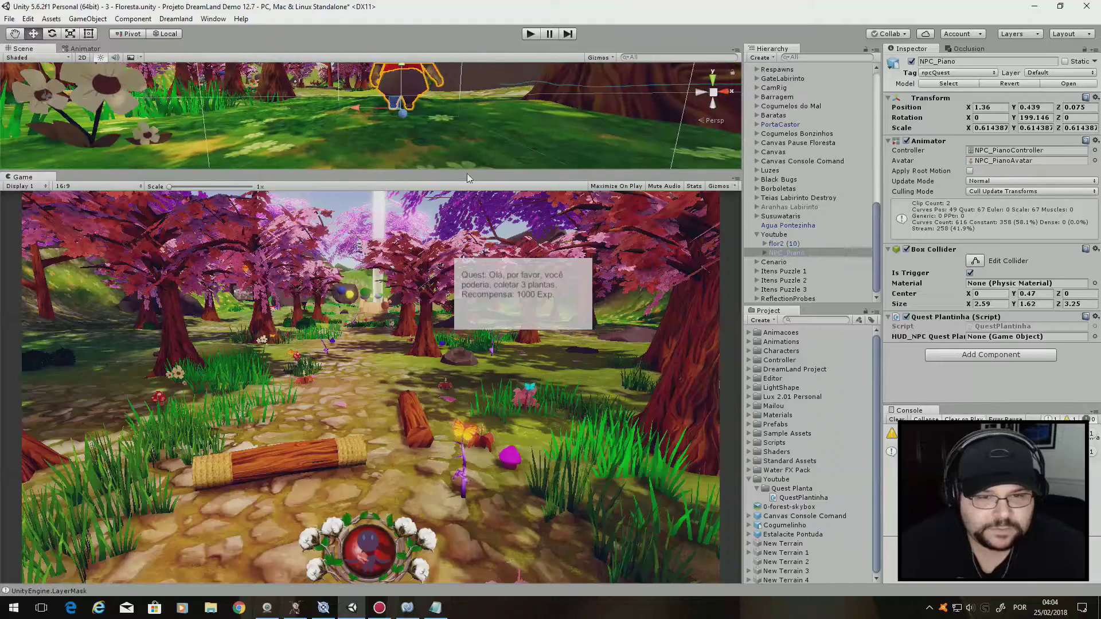
{"action": "mouse_move", "coordinate": [466, 173]}
{"action": "left_mouse_down"}
{"action": "mouse_move", "coordinate": [466, 252]}
{"action": "mouse_move", "coordinate": [467, 172]}
{"action": "mouse_move", "coordinate": [442, 172]}
{"action": "left_mouse_up"}
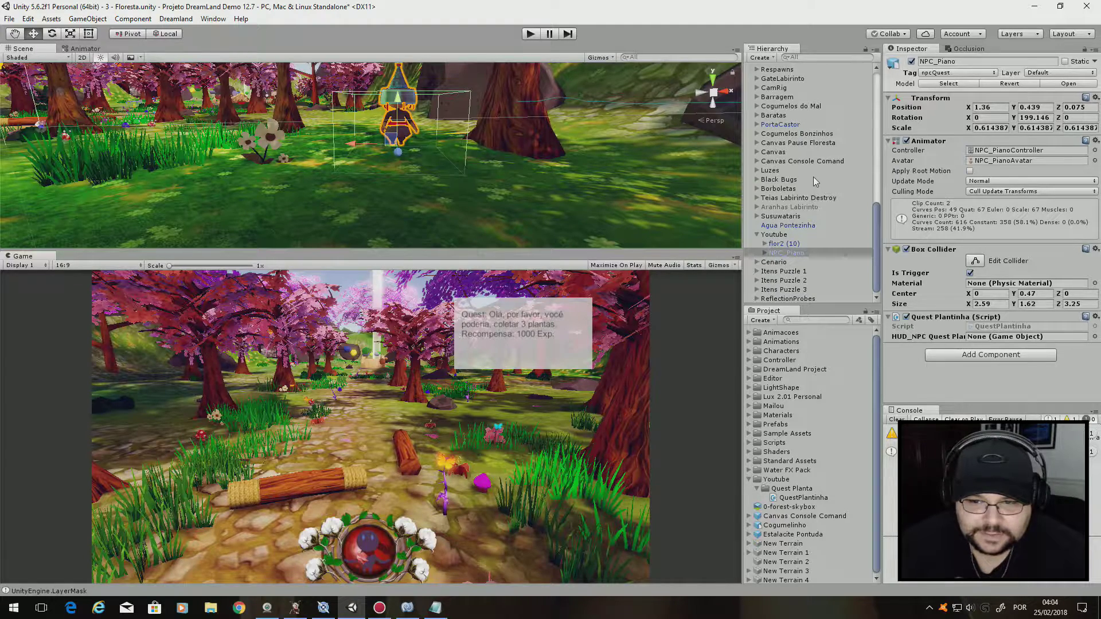
{"action": "scroll", "coordinate": [813, 176], "scroll_direction": "up", "scroll_amount": 3}
{"action": "scroll", "coordinate": [791, 195], "scroll_direction": "up", "scroll_amount": 3}
{"action": "left_click", "coordinate": [756, 221]}
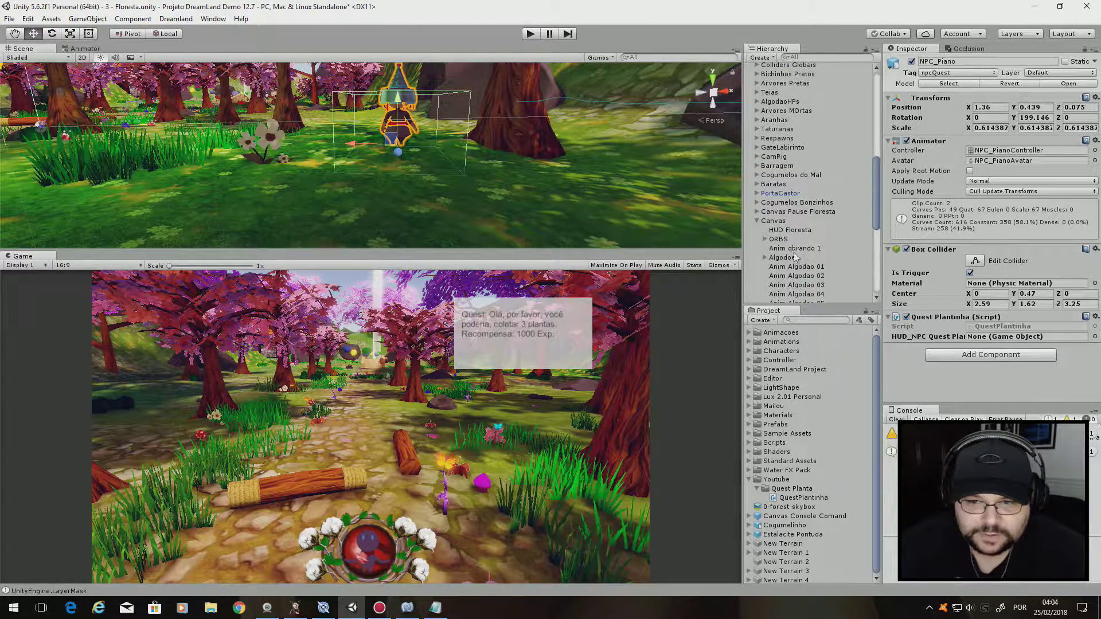
{"action": "scroll", "coordinate": [803, 256], "scroll_direction": "down", "scroll_amount": 5}
{"action": "scroll", "coordinate": [810, 264], "scroll_direction": "down", "scroll_amount": 2}
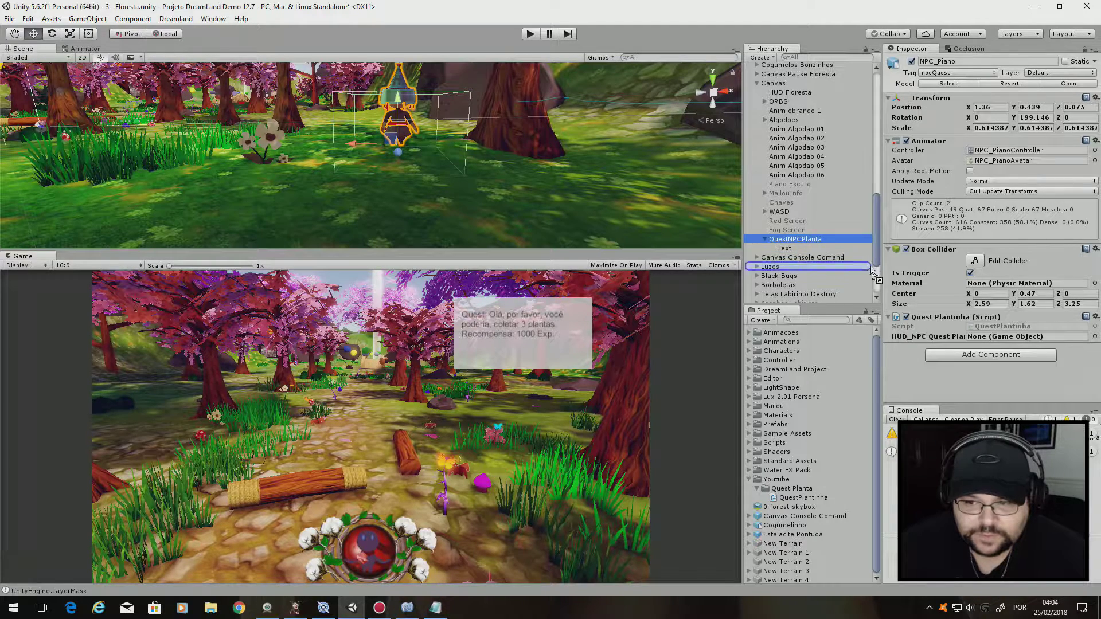
{"action": "left_click_drag", "start_coordinate": [778, 241], "coordinate": [986, 336]}
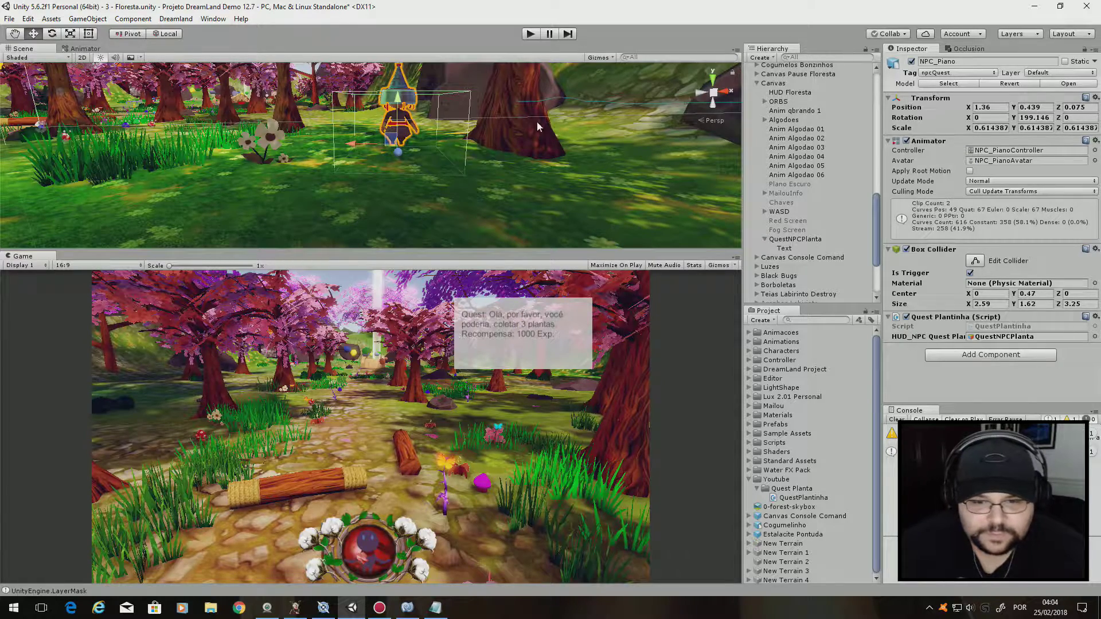
{"action": "left_click", "coordinate": [530, 34]}
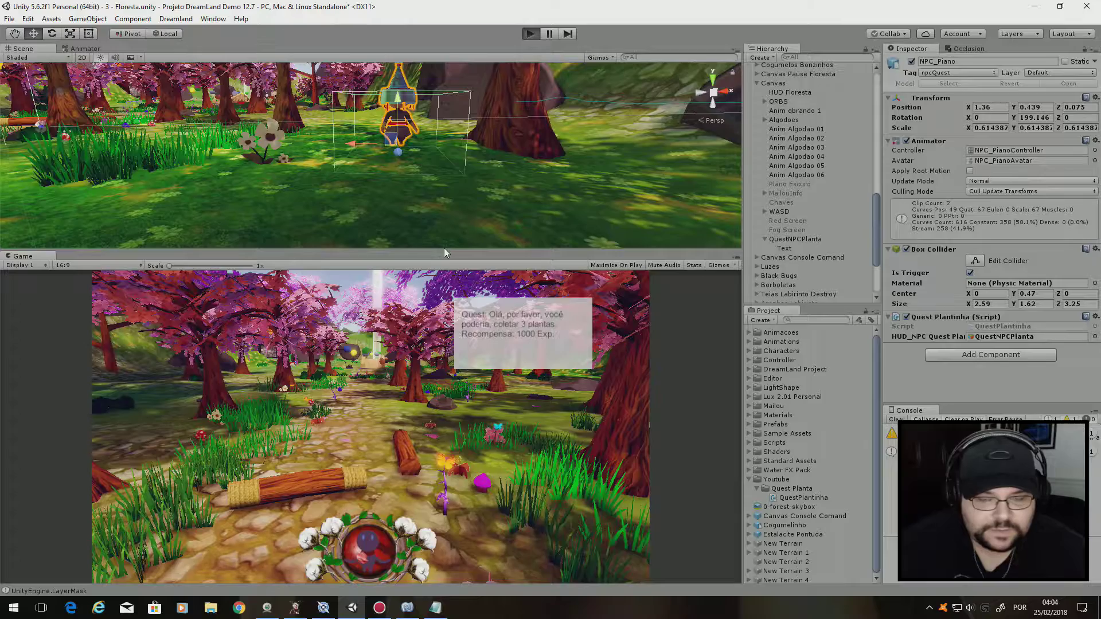
Step: Walk the character to and from NPC_Piano, confirming the quest panel shows and hides, then stop play
{"action": "left_click_drag", "start_coordinate": [456, 251], "coordinate": [468, 171]}
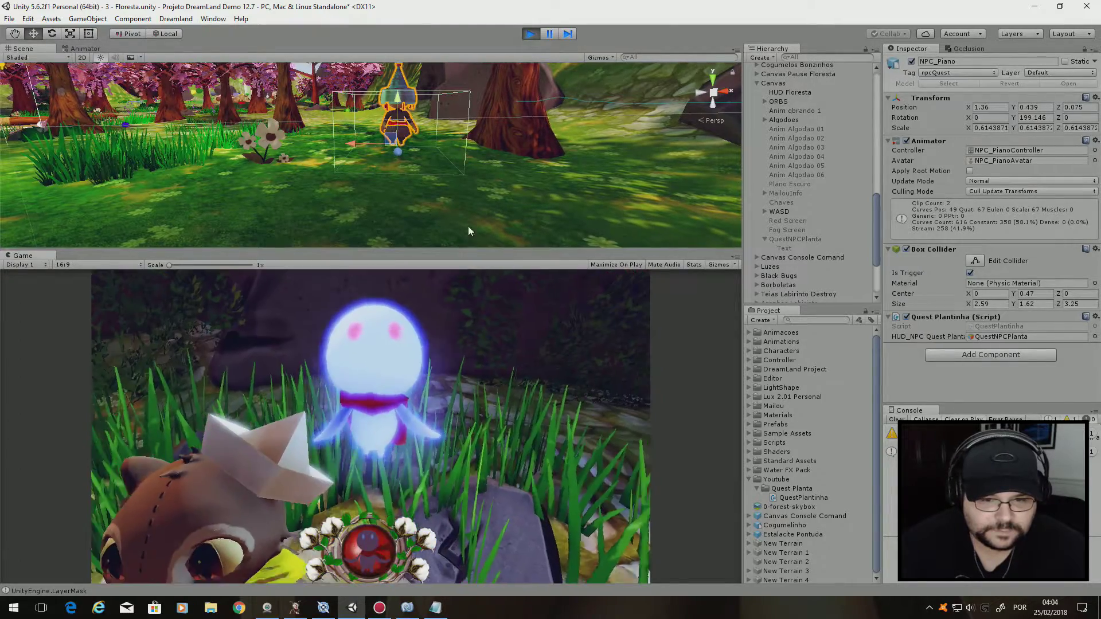
{"action": "key", "text": "w"}
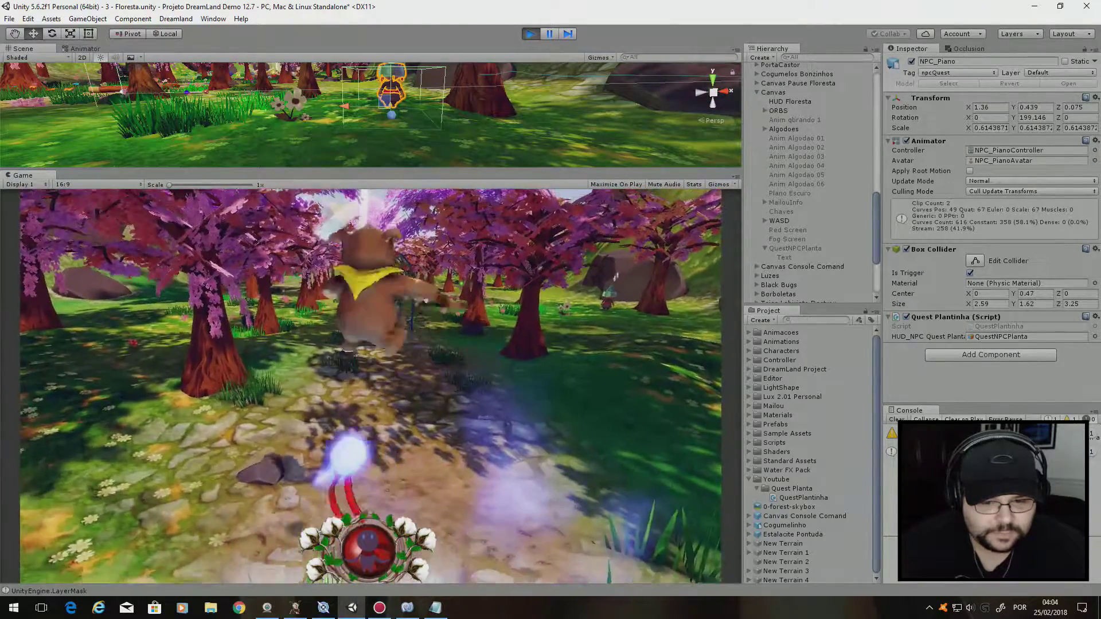
{"action": "key", "text": "w"}
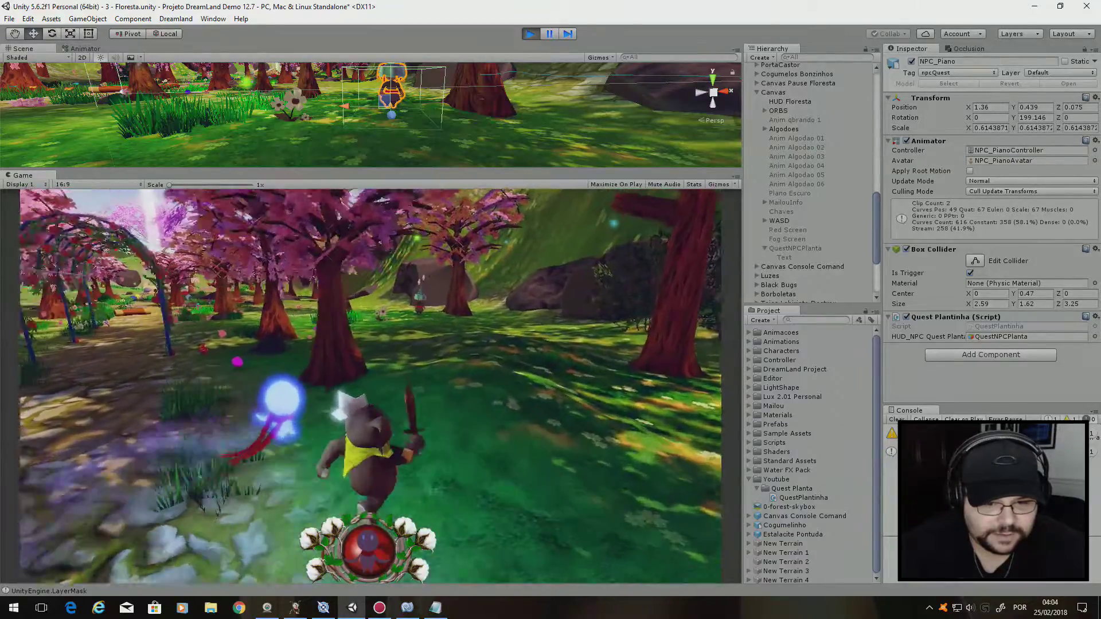
{"action": "key", "text": "w"}
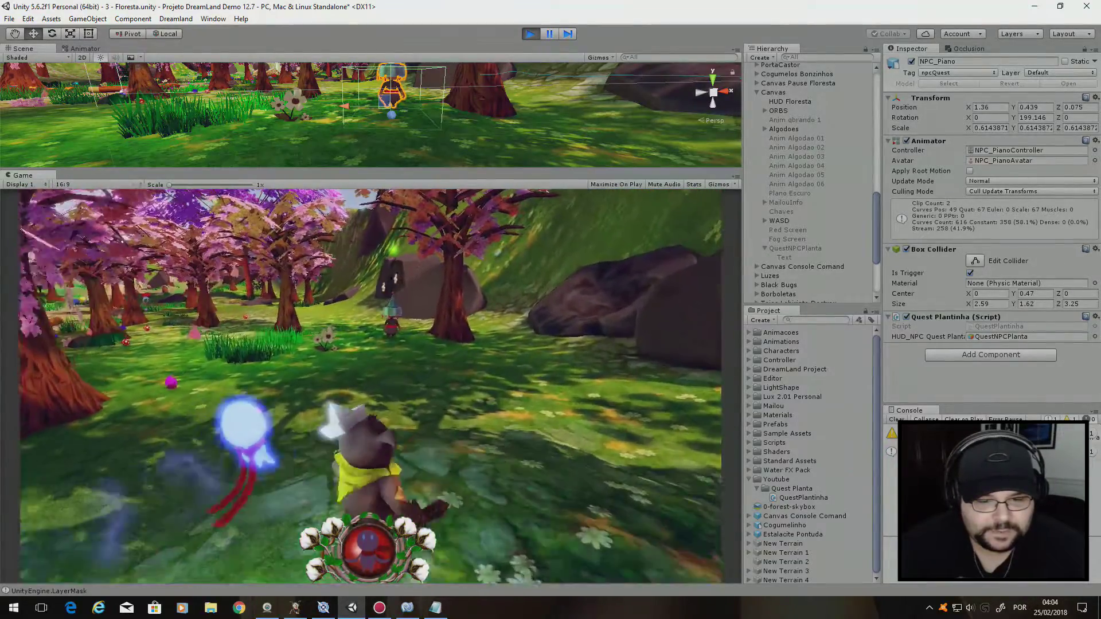
{"action": "key", "text": "w"}
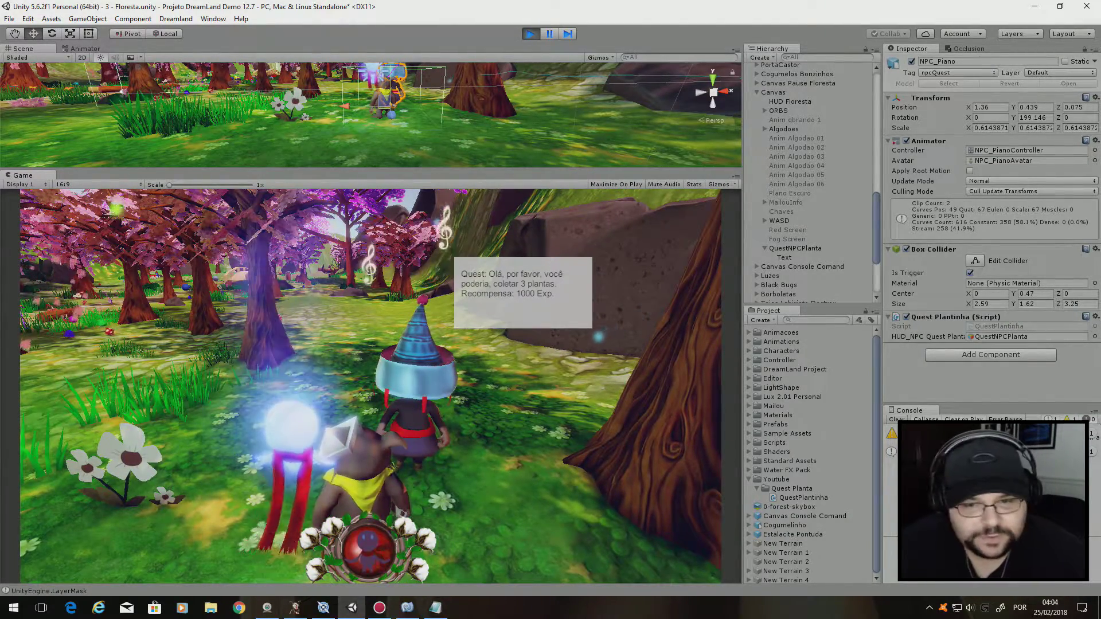
{"action": "key", "text": "w"}
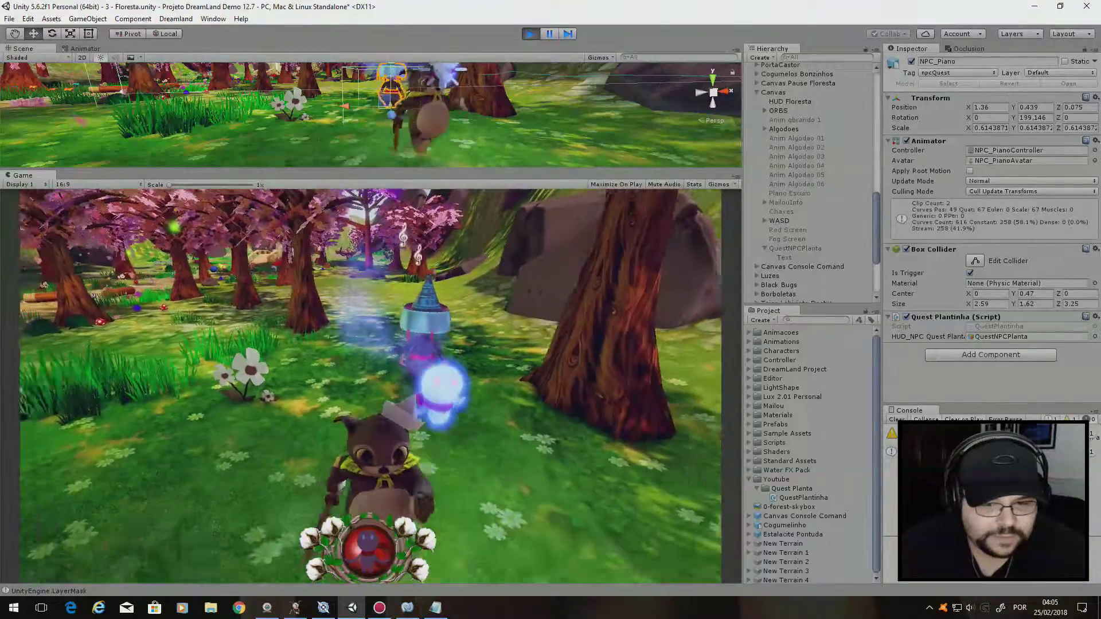
{"action": "key", "text": "w"}
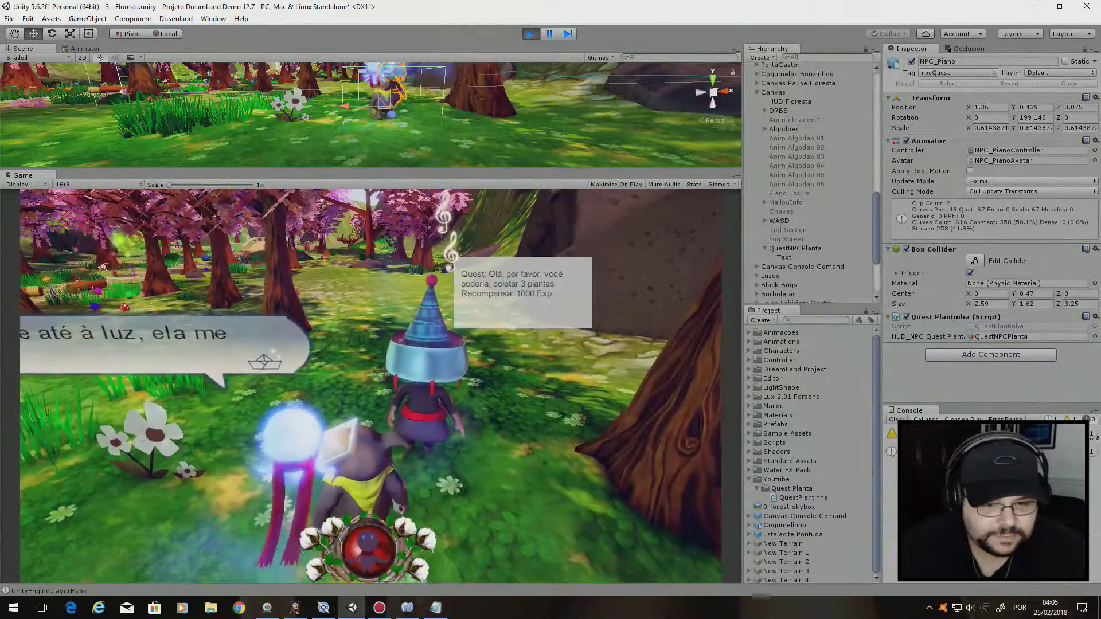
{"action": "key", "text": "s"}
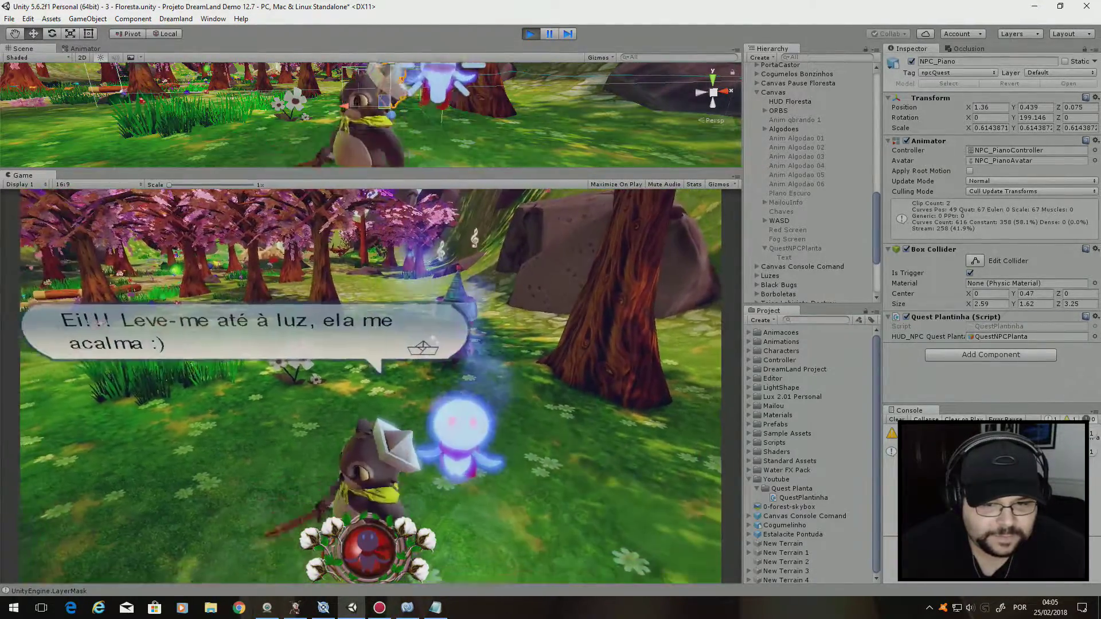
{"action": "key", "text": "w"}
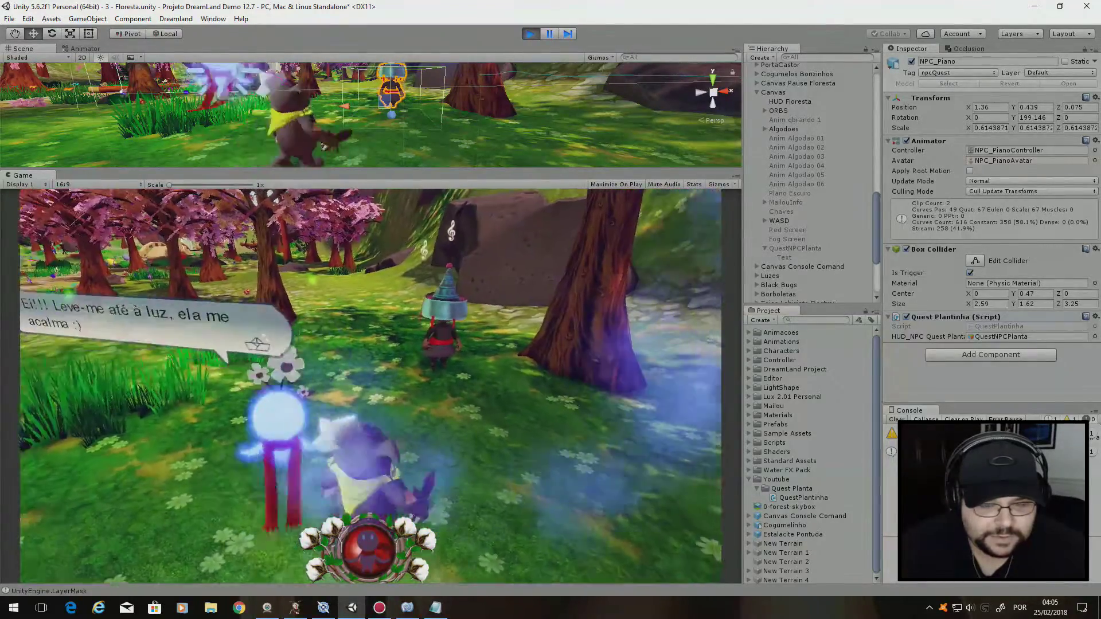
{"action": "key", "text": "w"}
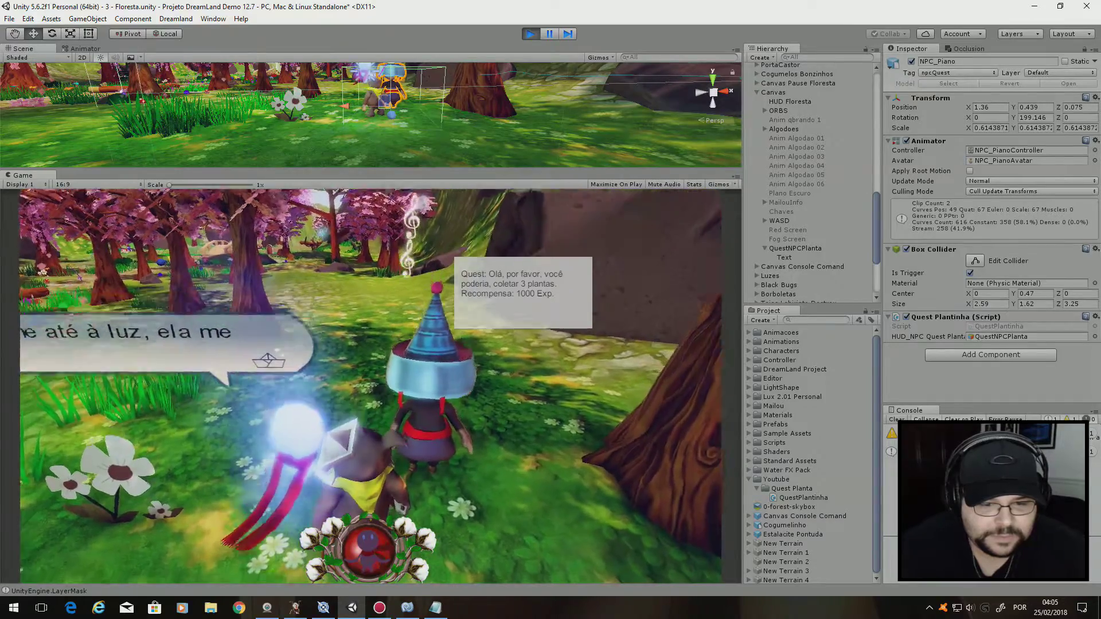
{"action": "key", "text": "s"}
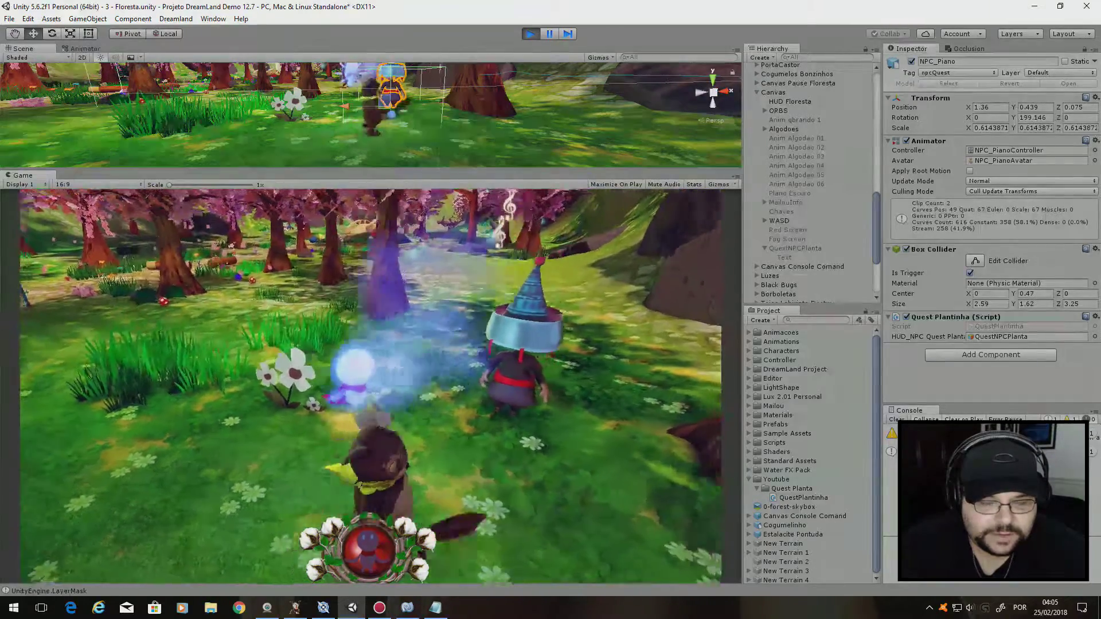
{"action": "key", "text": "s"}
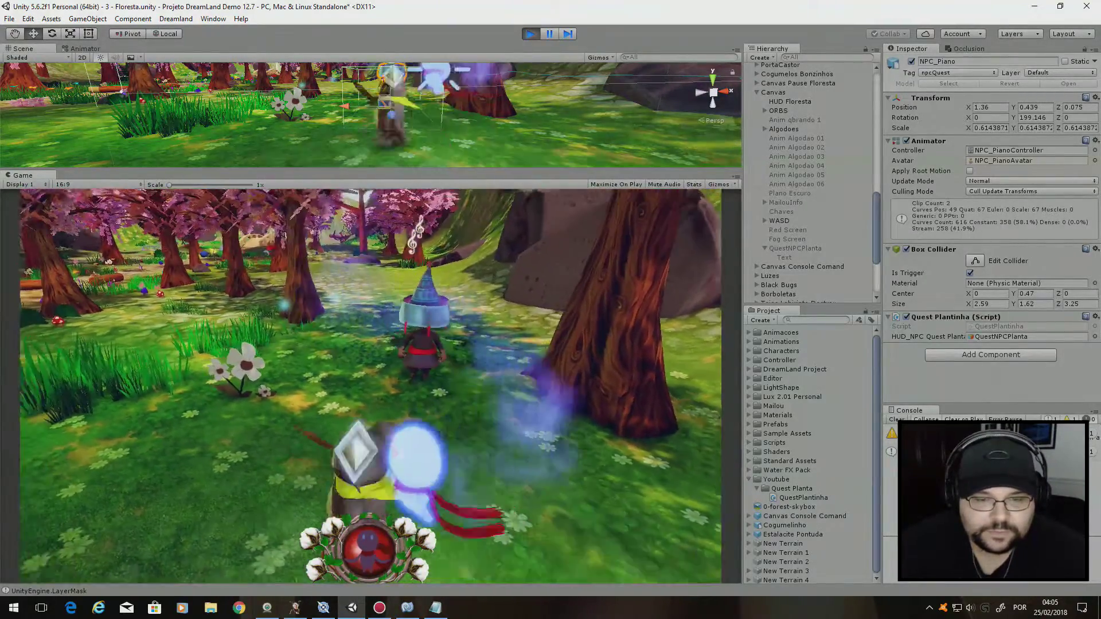
{"action": "key", "text": "w"}
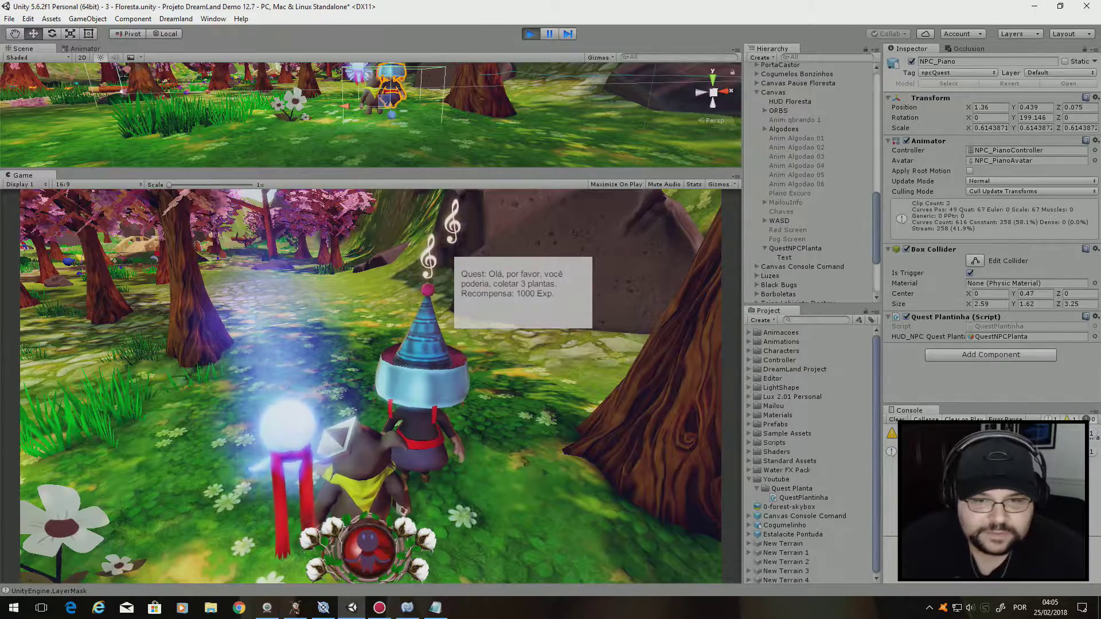
{"action": "key", "text": "s"}
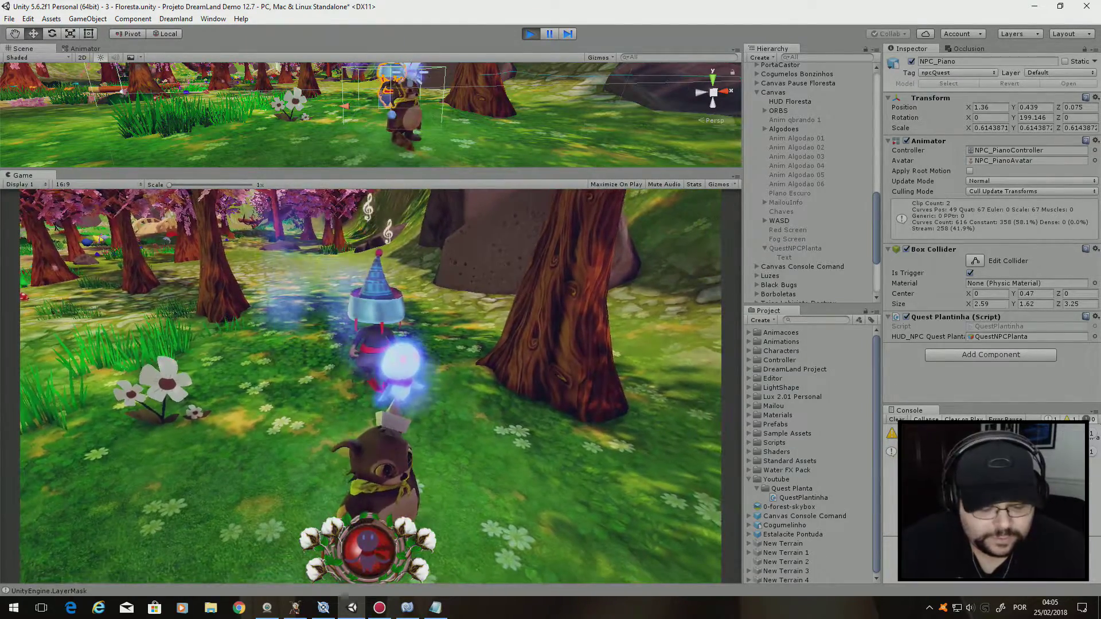
{"action": "key", "text": "s"}
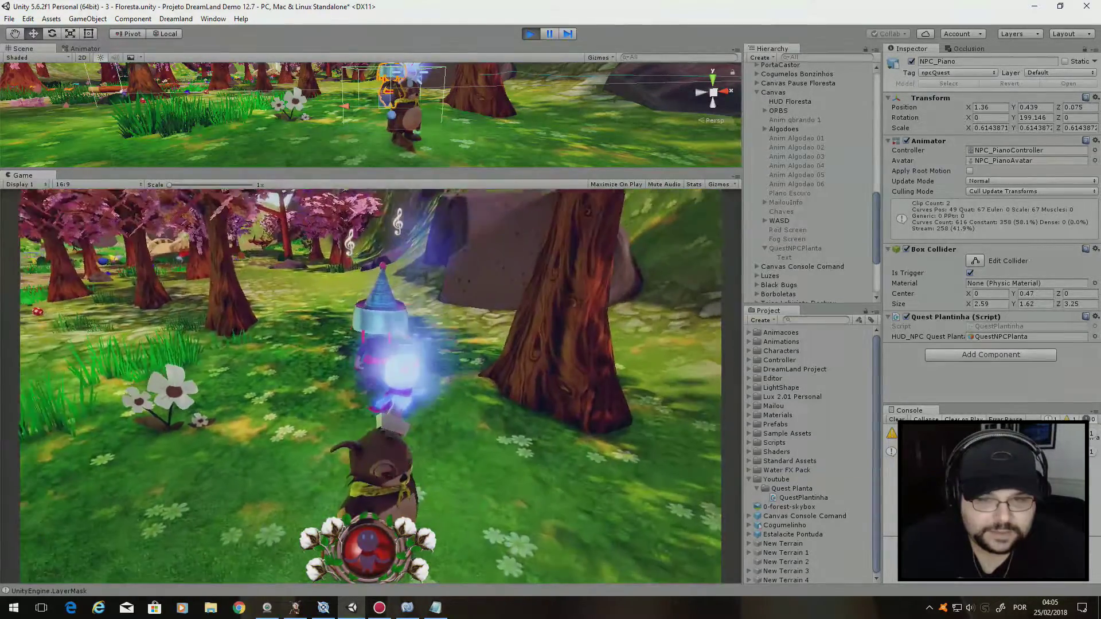
{"action": "key", "text": "d"}
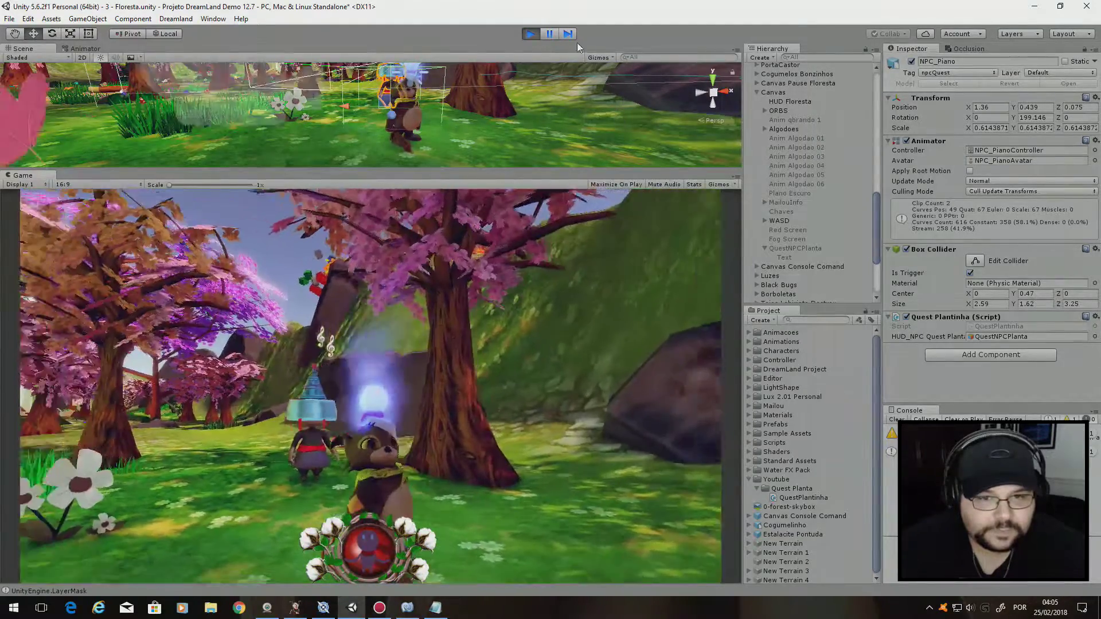
{"action": "left_click", "coordinate": [529, 35]}
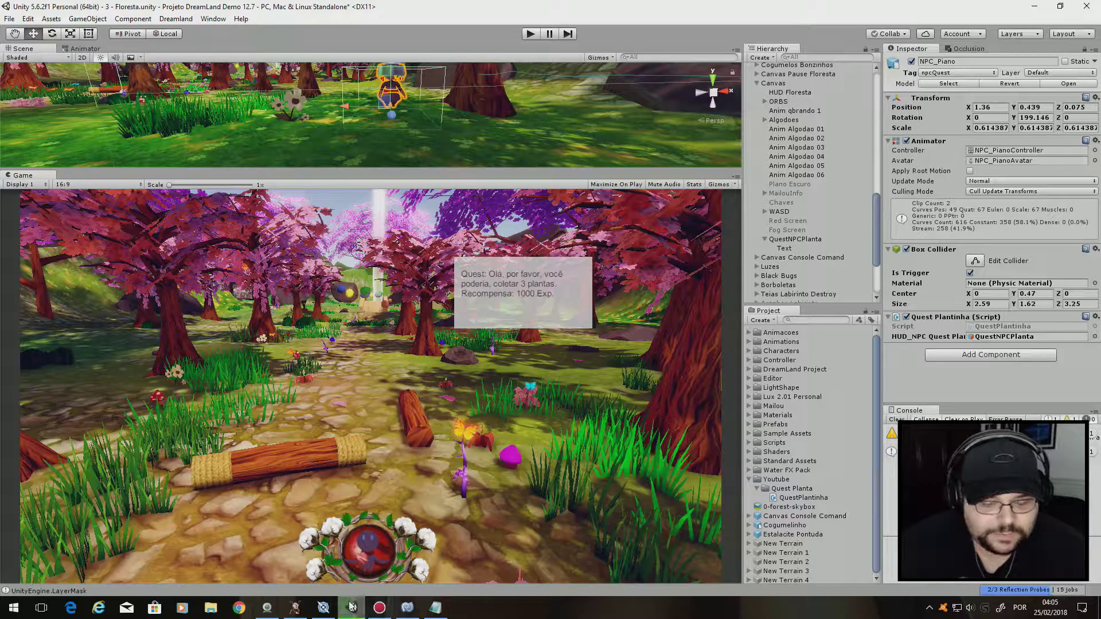
Step: Return from the TERA game window to QuestPlantinha.cs in MonoDevelop
{"action": "left_click", "coordinate": [407, 607]}
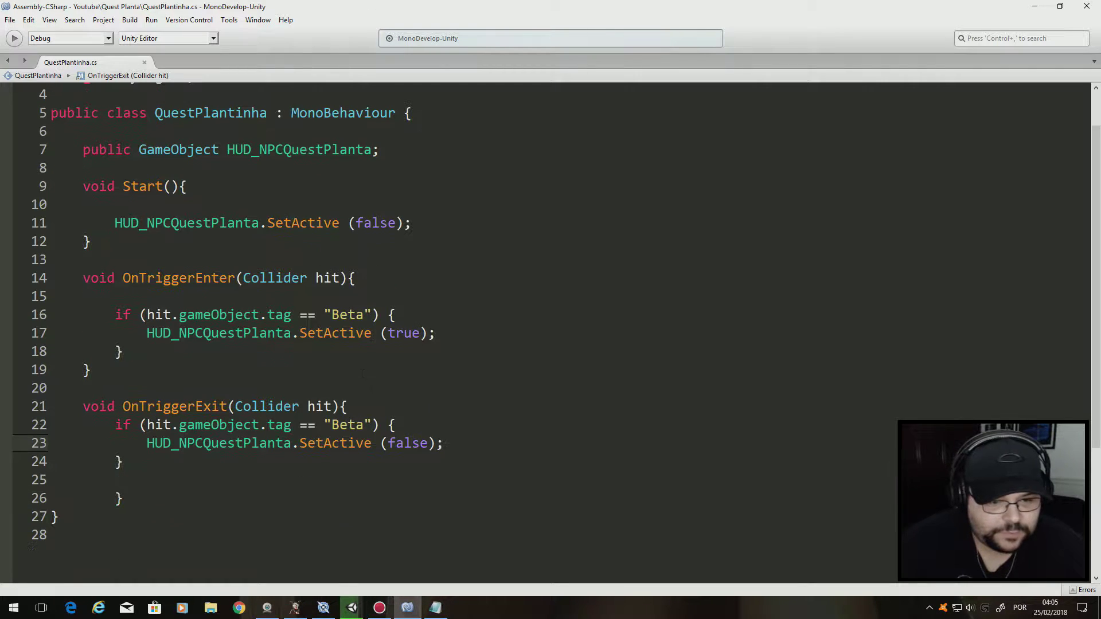
{"action": "scroll", "coordinate": [363, 373], "scroll_direction": "up", "scroll_amount": 1}
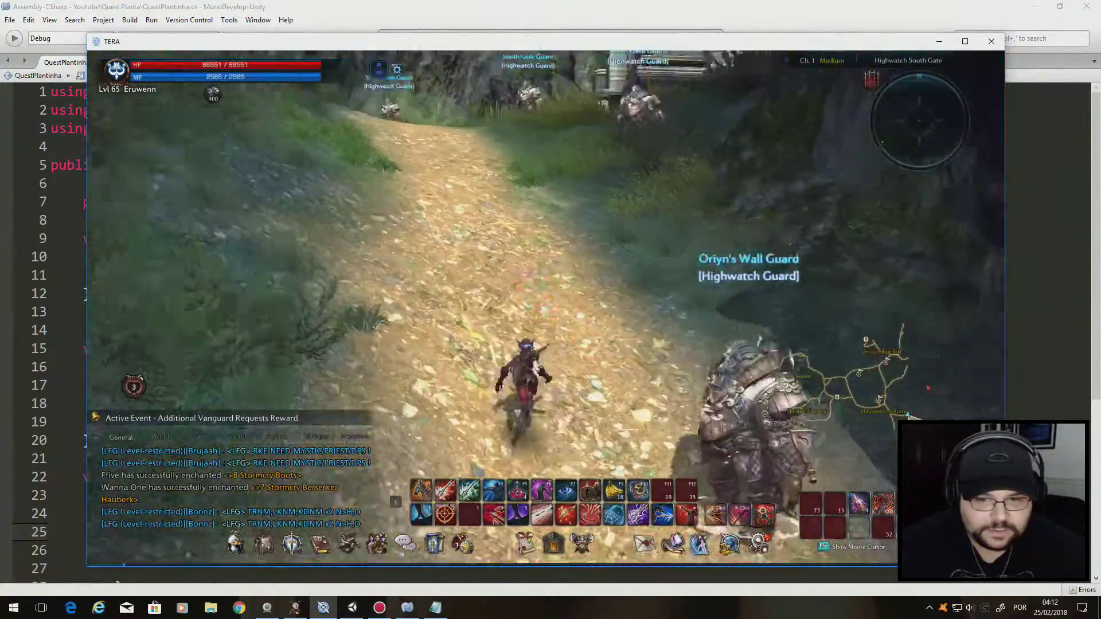
{"action": "key", "text": "f"}
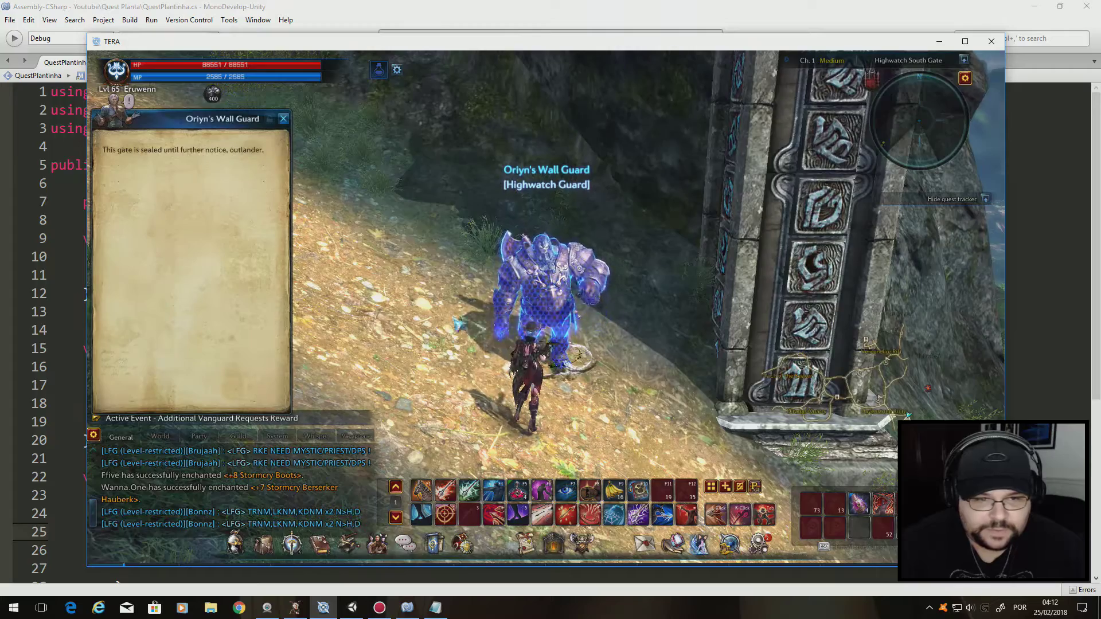
{"action": "key", "text": "Escape"}
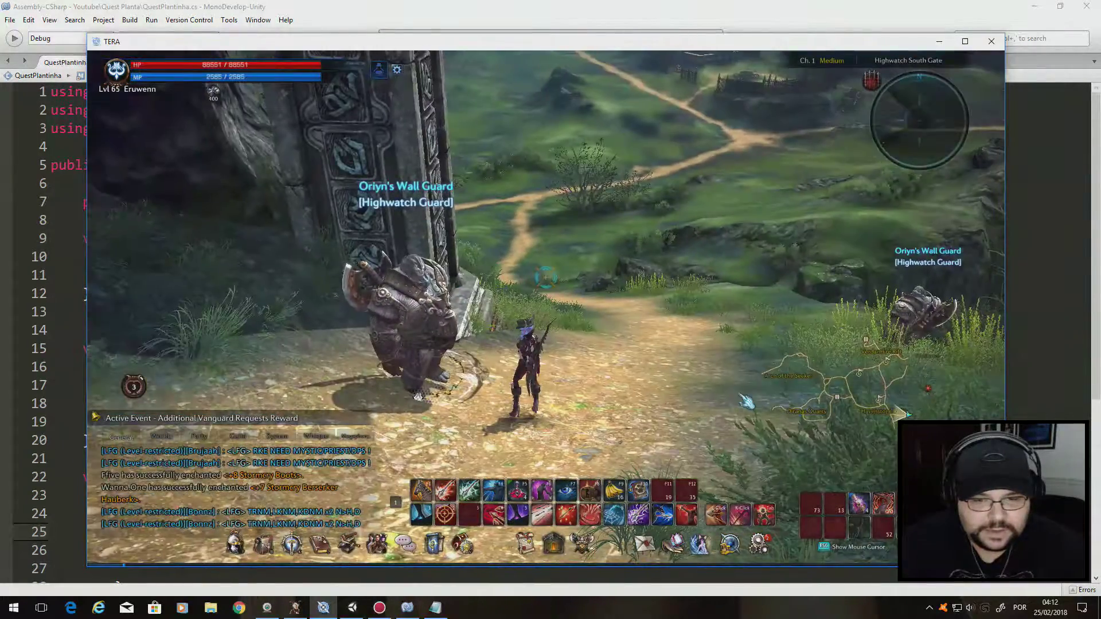
{"action": "key", "text": "f"}
{"action": "key", "text": "Escape"}
Step: Add an empty void Update() method below Start()
{"action": "left_click", "coordinate": [276, 5]}
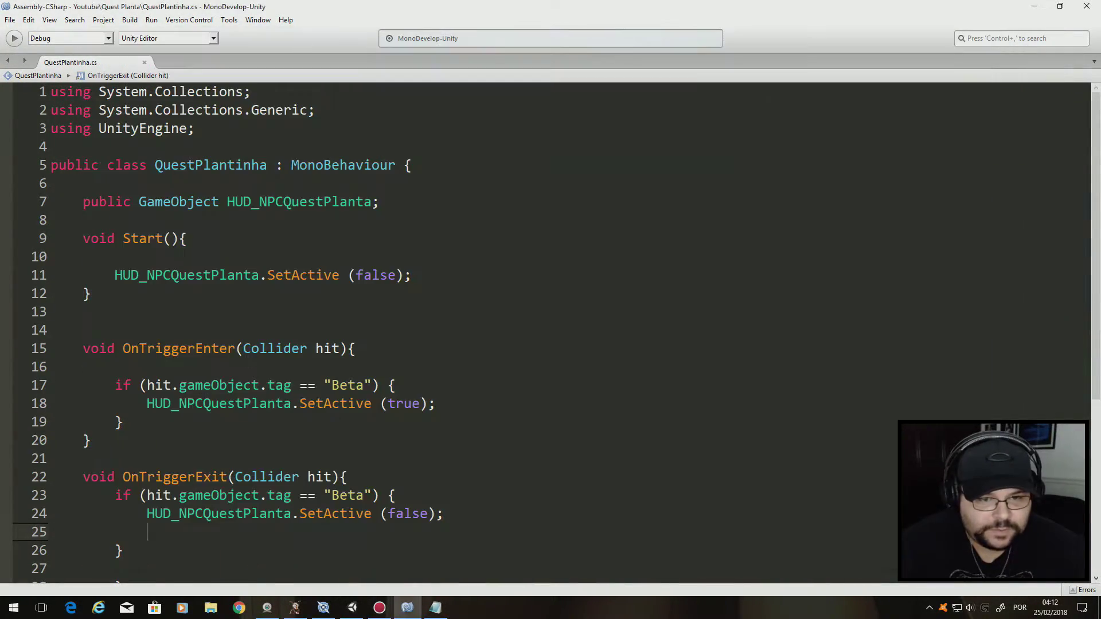
{"action": "scroll", "coordinate": [233, 457], "scroll_direction": "down", "scroll_amount": 2}
{"action": "scroll", "coordinate": [230, 385], "scroll_direction": "up", "scroll_amount": 2}
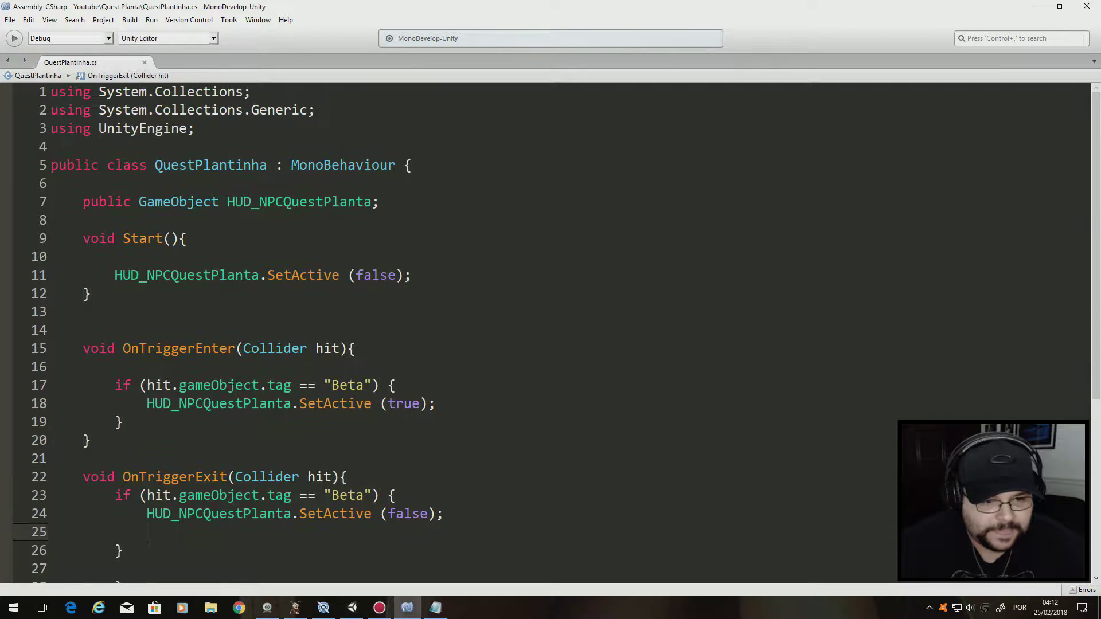
{"action": "left_click", "coordinate": [159, 314]}
{"action": "key", "text": "Return"}
{"action": "type", "text": "voi"}
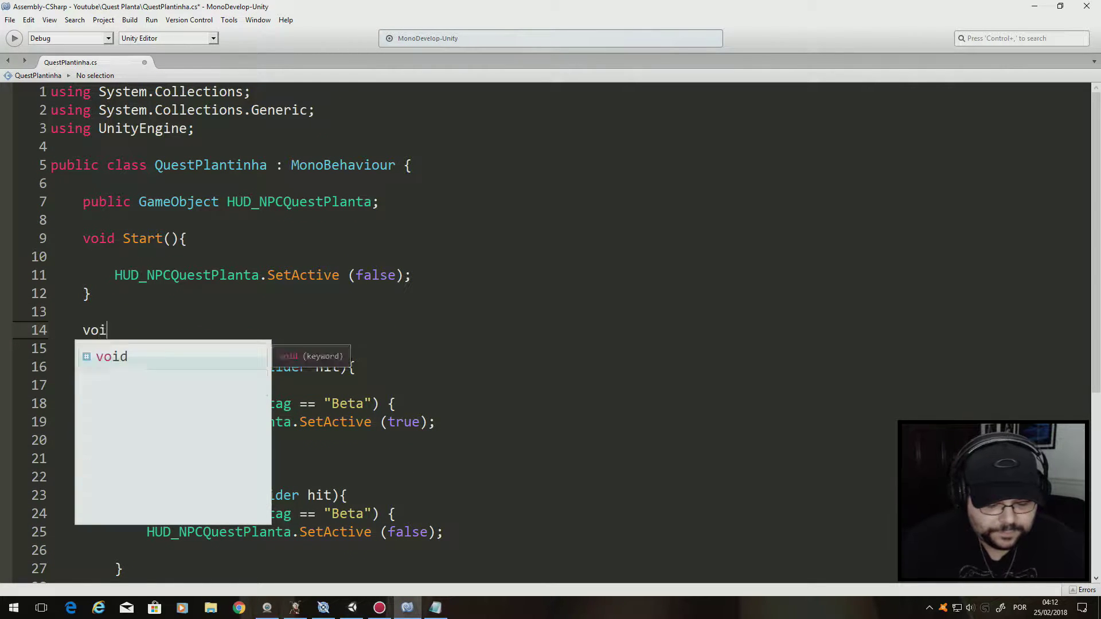
{"action": "type", "text": "d Update(){"}
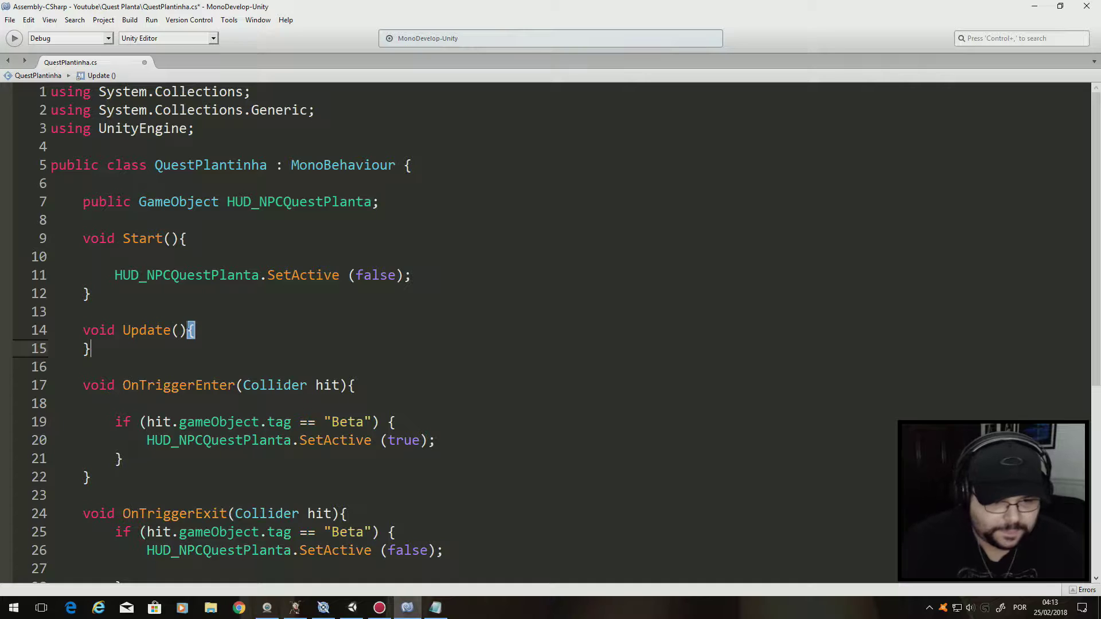
{"action": "key", "text": "Return"}
Step: Declare a bool isPegandoQuest field below the HUD_NPCQuestPlanta GameObject field
{"action": "left_click", "coordinate": [402, 202]}
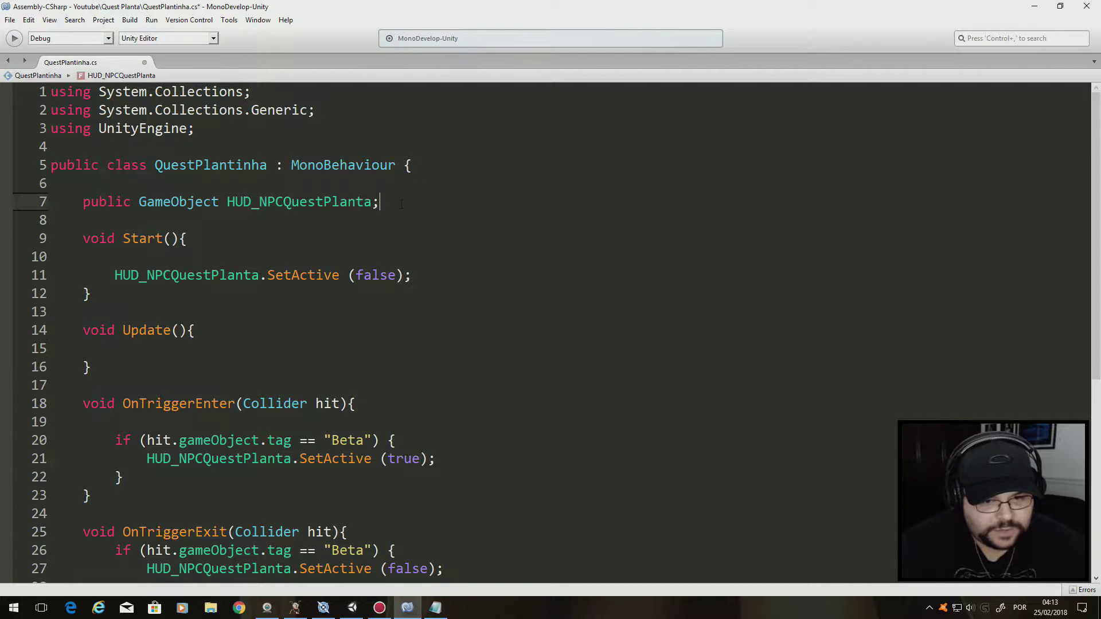
{"action": "key", "text": "Return"}
{"action": "type", "text": "i"}
{"action": "key", "text": "BackSpace"}
{"action": "type", "text": "bo"}
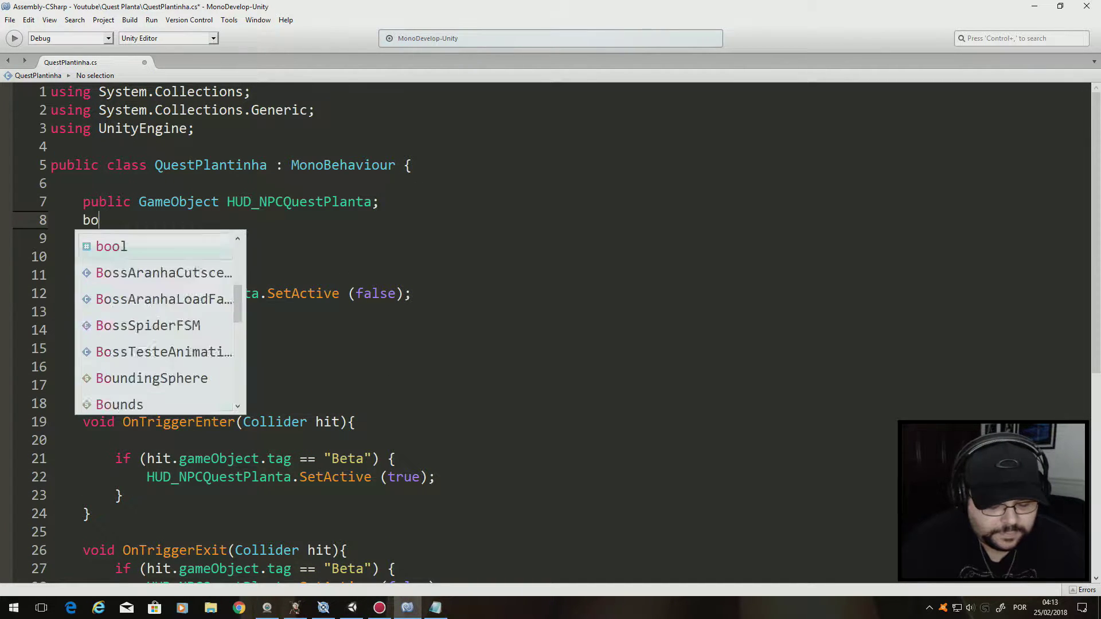
{"action": "type", "text": "ol ui"}
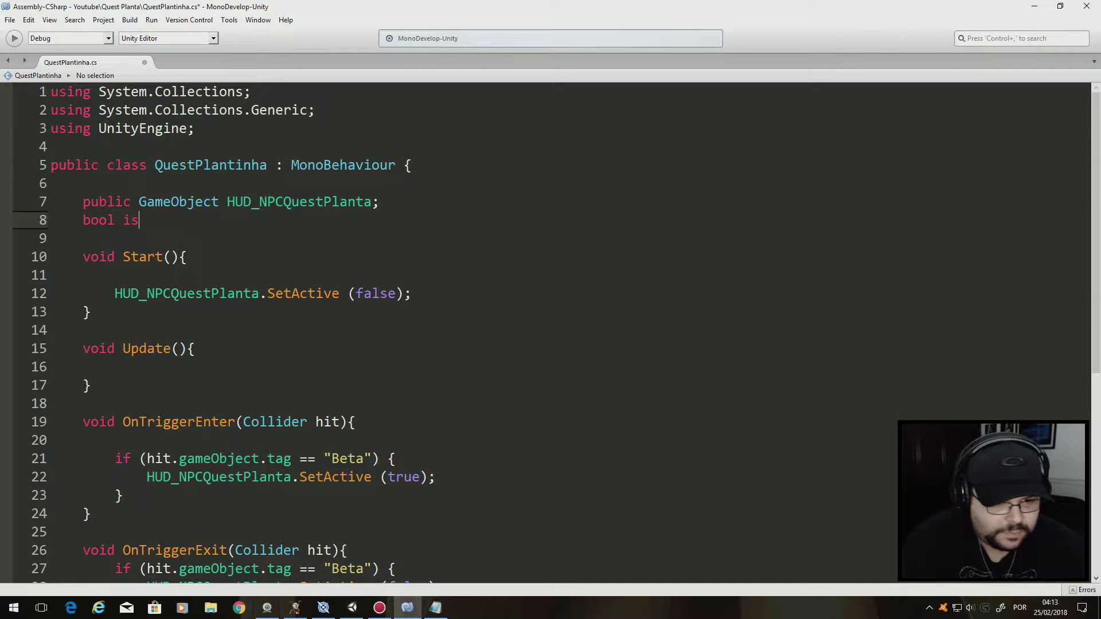
{"action": "type", "text": "egandoQuest;"}
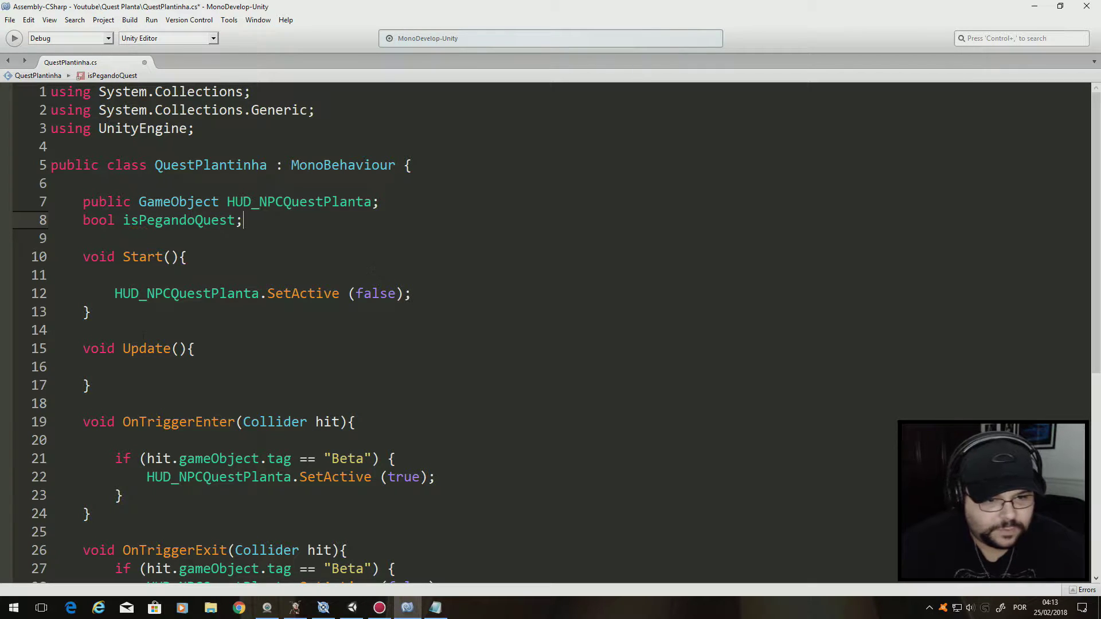
{"action": "scroll", "coordinate": [146, 320], "scroll_direction": "down", "scroll_amount": 1}
{"action": "left_click", "coordinate": [150, 319]}
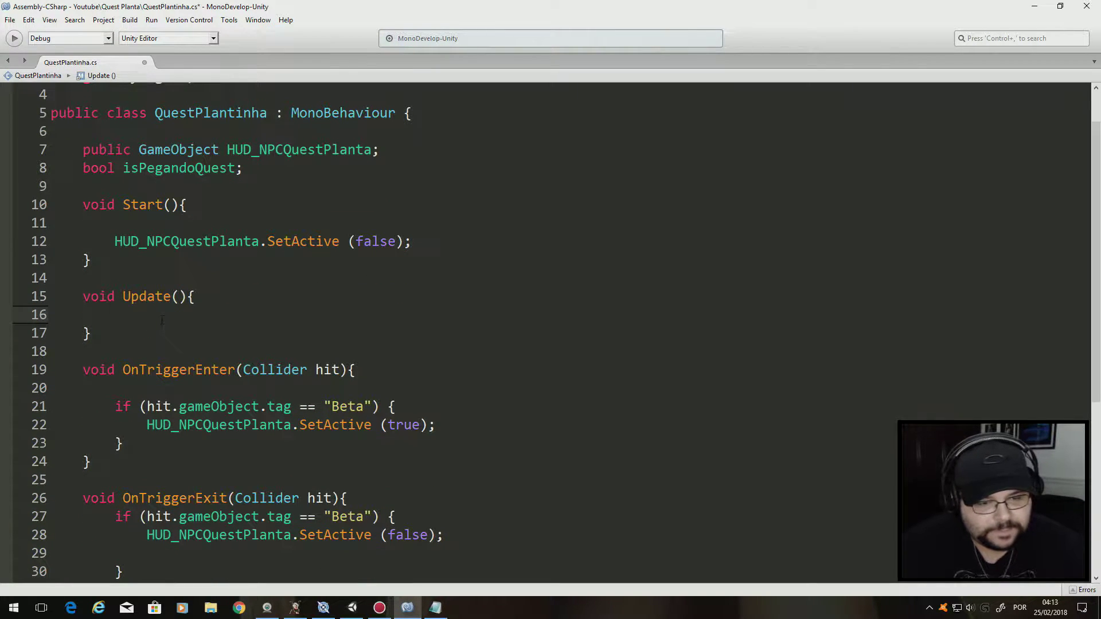
{"action": "scroll", "coordinate": [163, 320], "scroll_direction": "up", "scroll_amount": 1}
{"action": "left_click", "coordinate": [200, 277]}
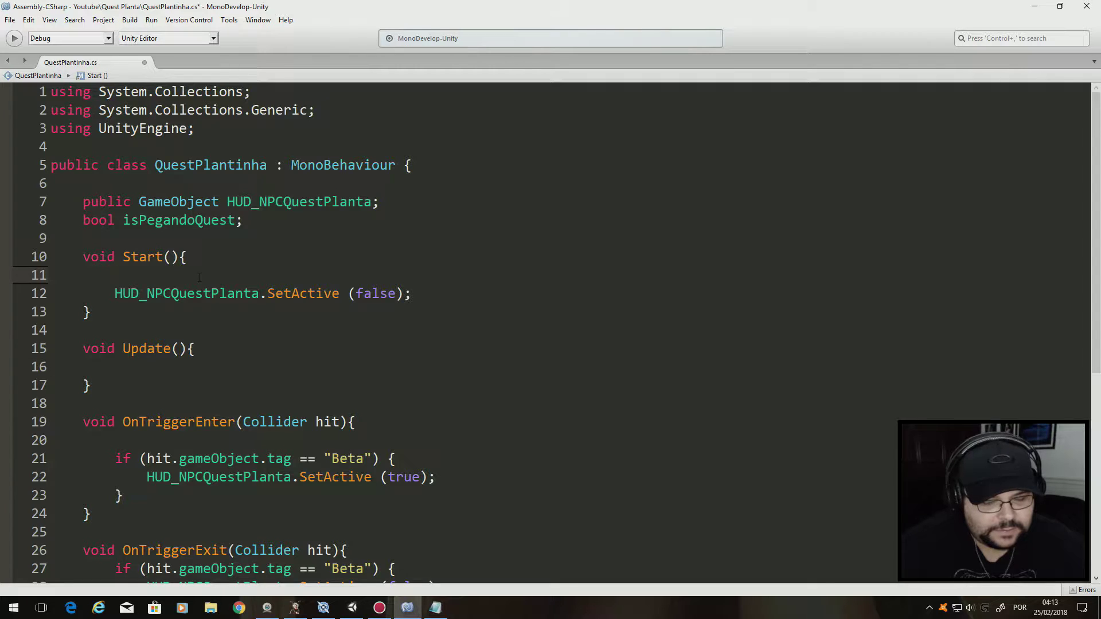
{"action": "scroll", "coordinate": [207, 281], "scroll_direction": "down", "scroll_amount": 1}
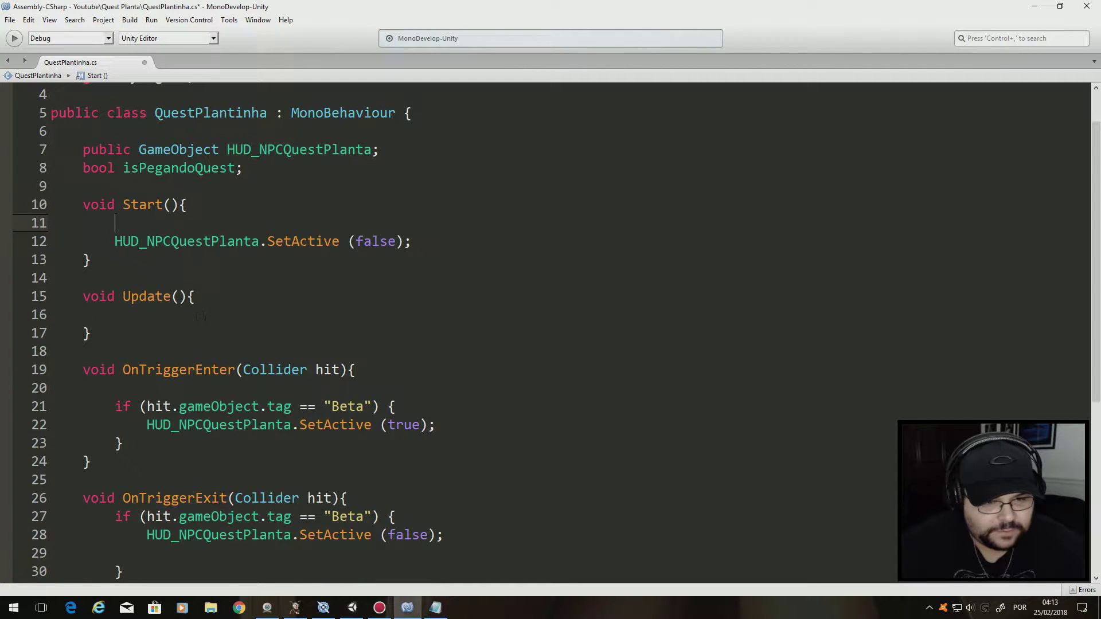
{"action": "scroll", "coordinate": [205, 319], "scroll_direction": "down", "scroll_amount": 1}
{"action": "scroll", "coordinate": [551, 332], "scroll_direction": "down", "scroll_amount": 1}
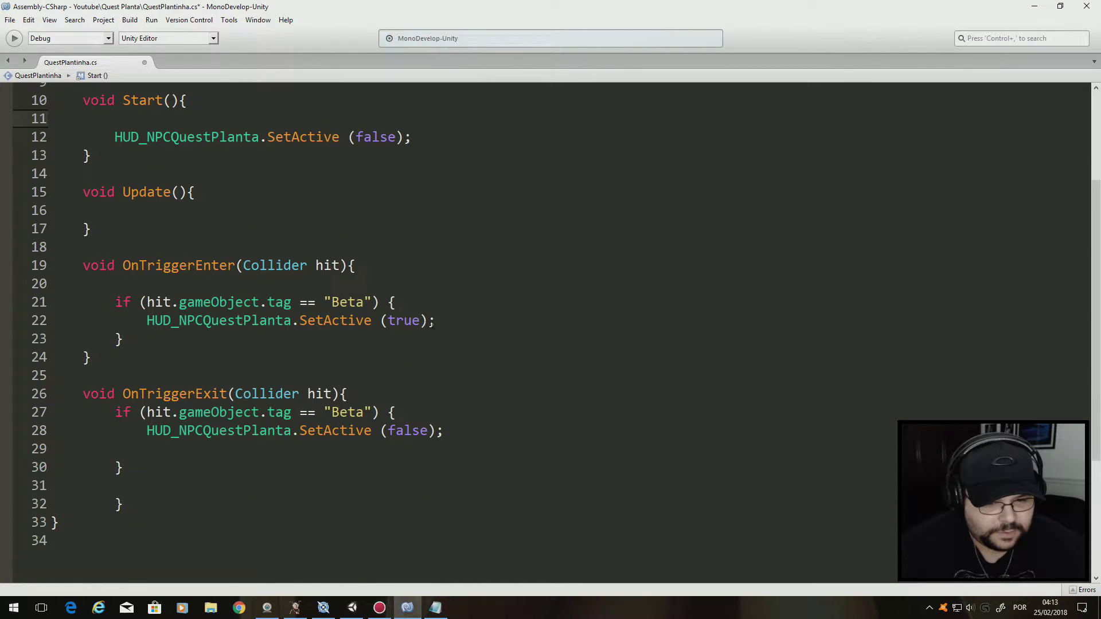
Step: In OnTriggerEnter, add 'isPegandoQuest = true;' and comment out the SetActive(true) line
{"action": "left_click", "coordinate": [456, 323]}
{"action": "key", "text": "Return"}
{"action": "type", "text": "s"}
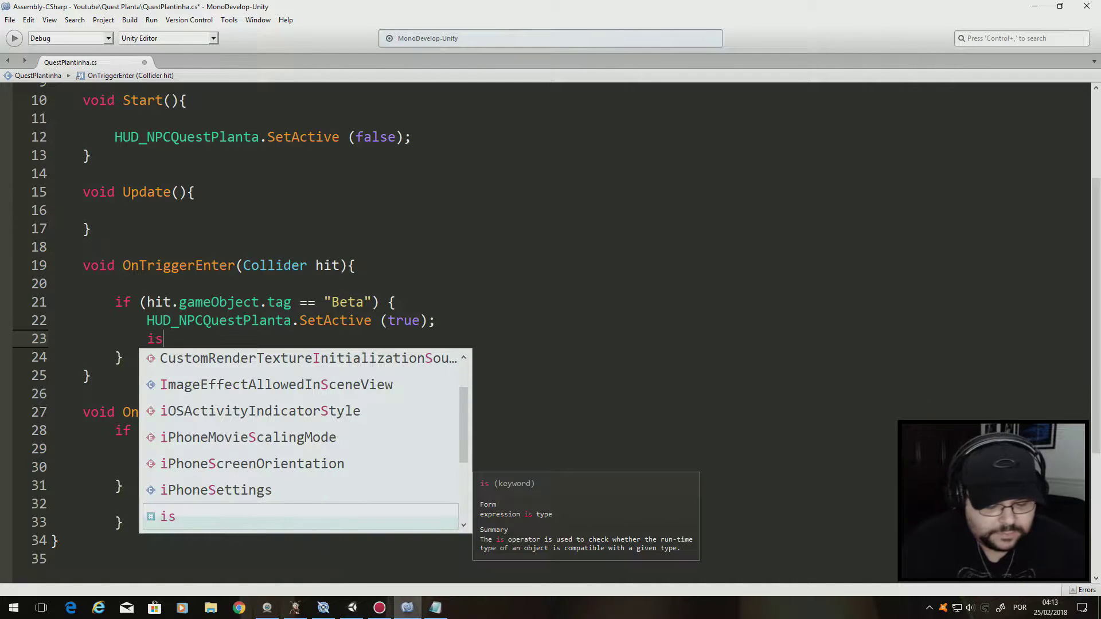
{"action": "type", "text": "Pega"}
{"action": "key", "text": "Return"}
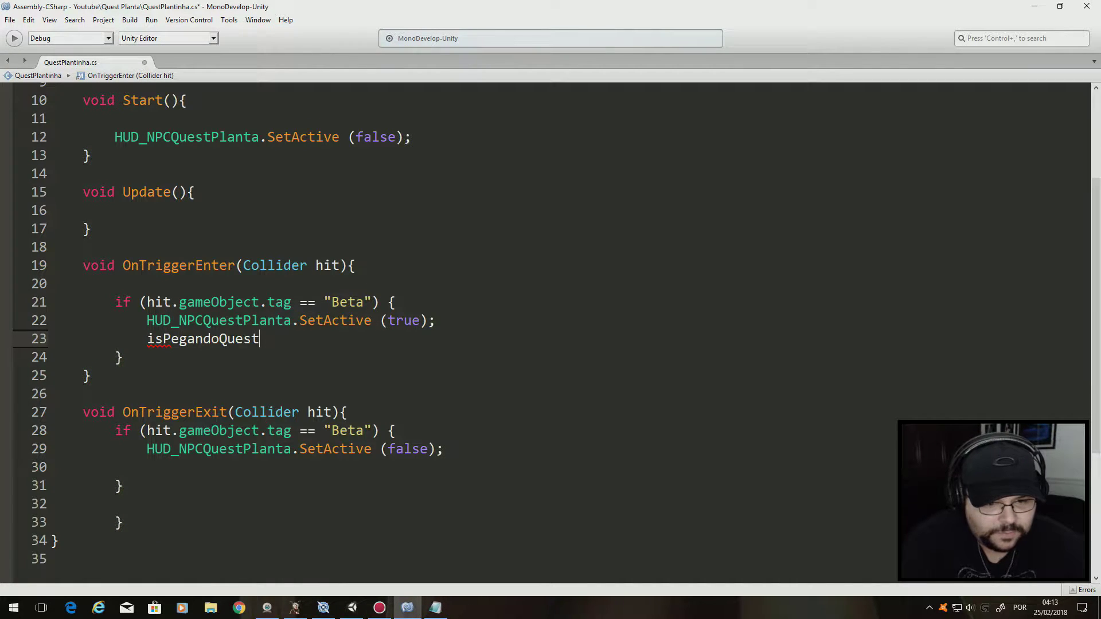
{"action": "type", "text": "= tru"}
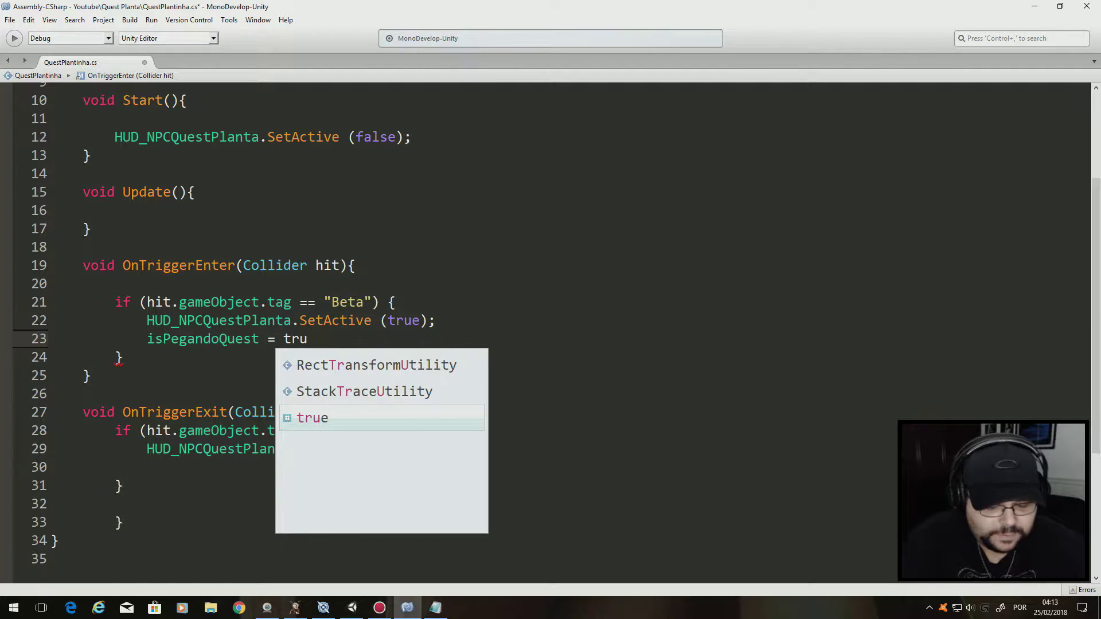
{"action": "key", "text": "Return"}
{"action": "type", "text": ";"}
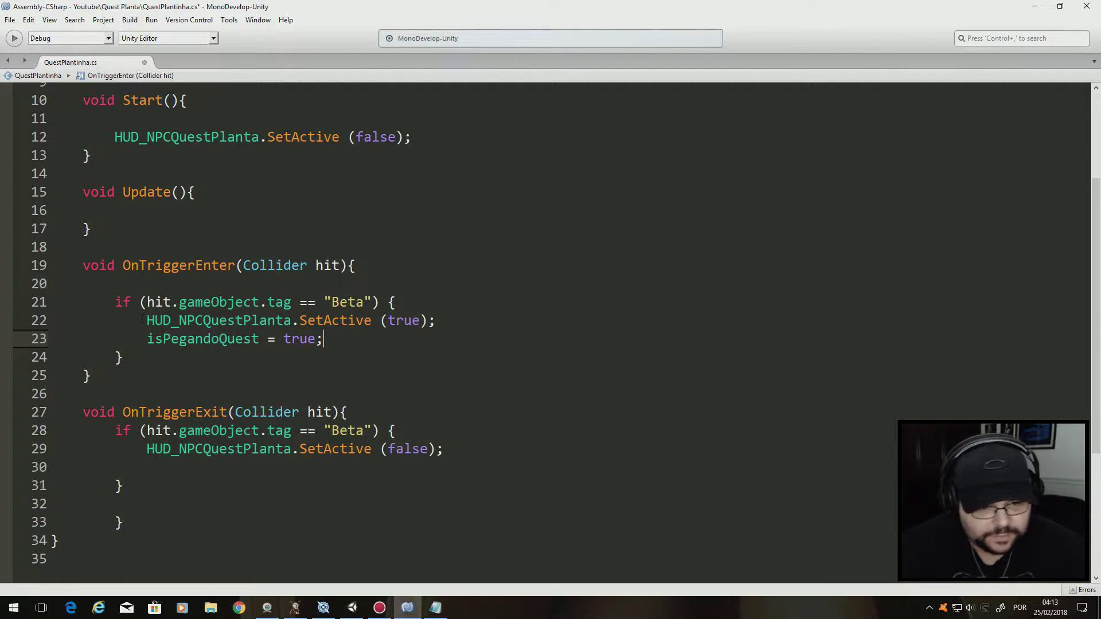
{"action": "left_click", "coordinate": [145, 320]}
{"action": "type", "text": "//"}
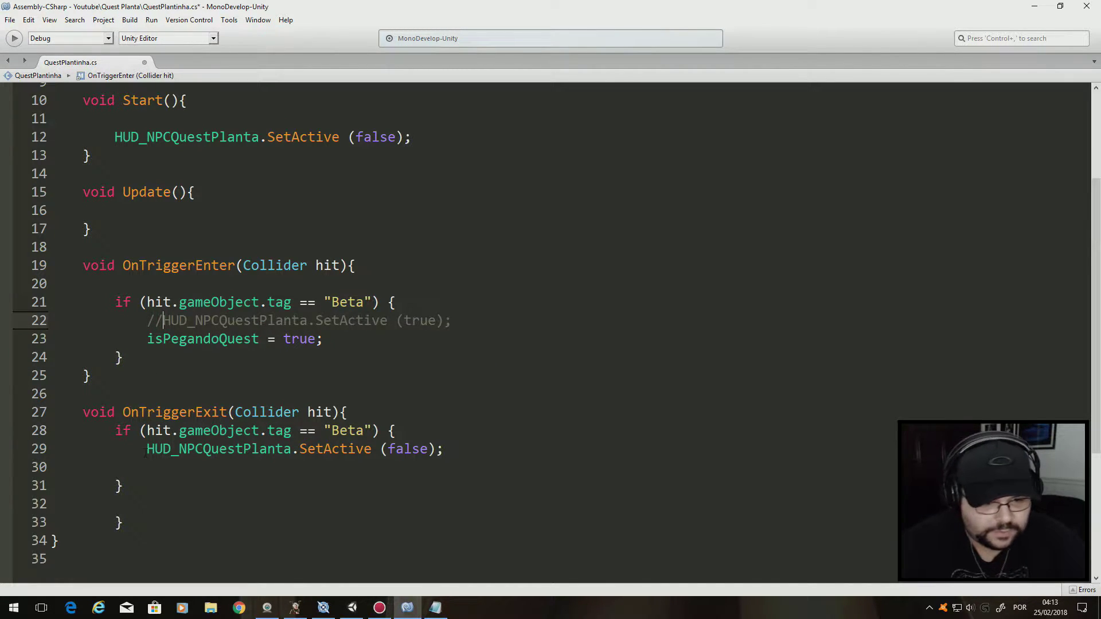
Step: In OnTriggerExit, add 'isPegandoQuest = false;' after hiding the panel, and save the script
{"action": "left_click", "coordinate": [450, 466]}
{"action": "key", "text": "BackSpace"}
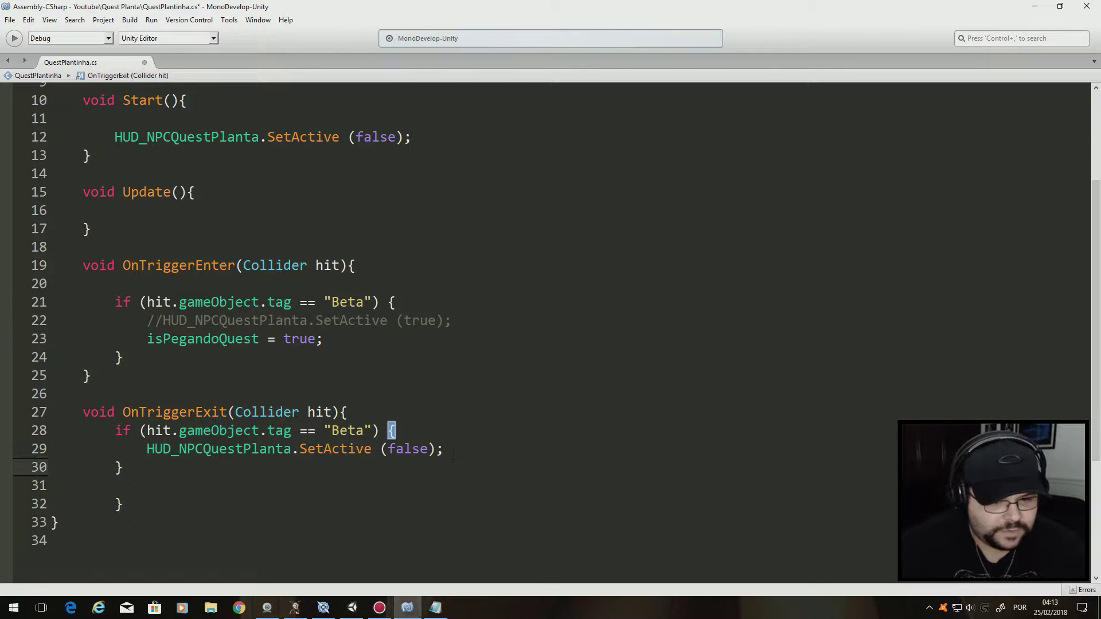
{"action": "key", "text": "Return"}
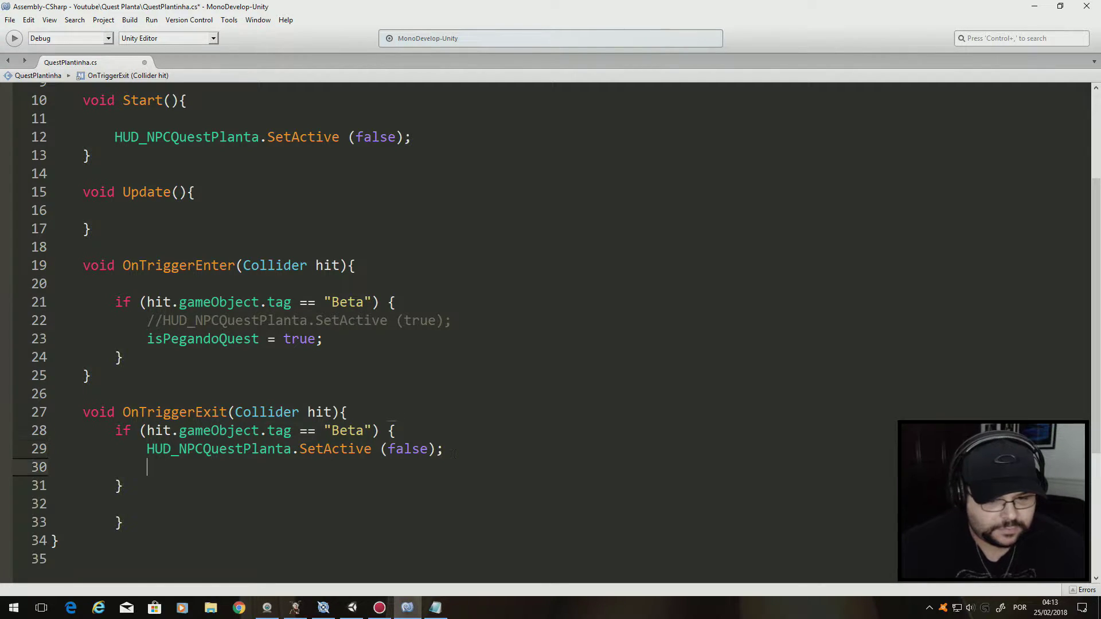
{"action": "type", "text": "ispe"}
{"action": "key", "text": "Return"}
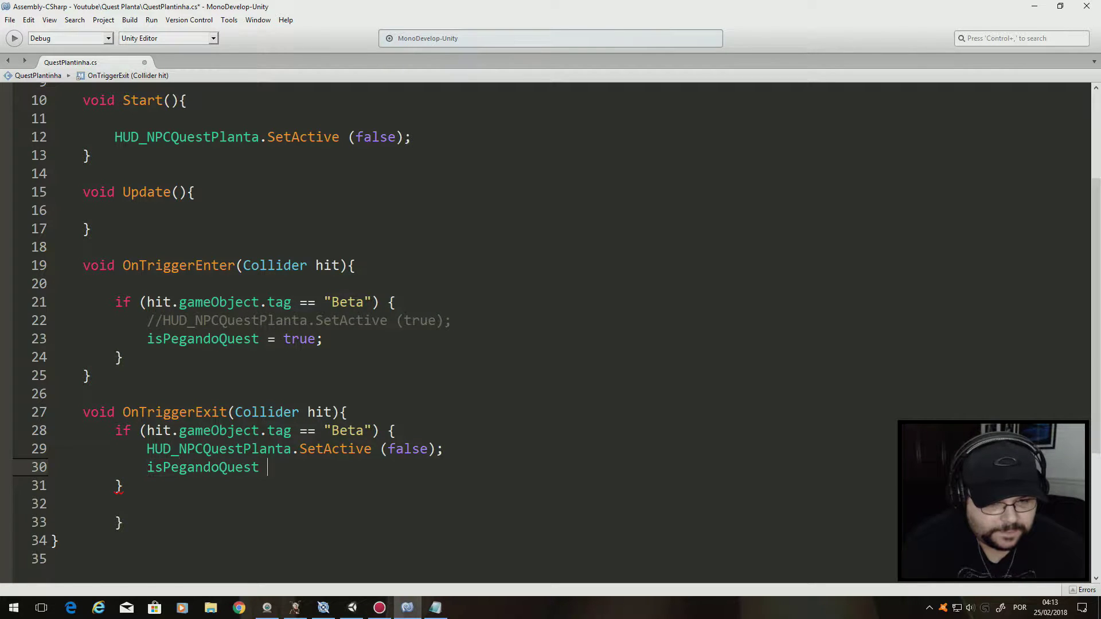
{"action": "type", "text": "false"}
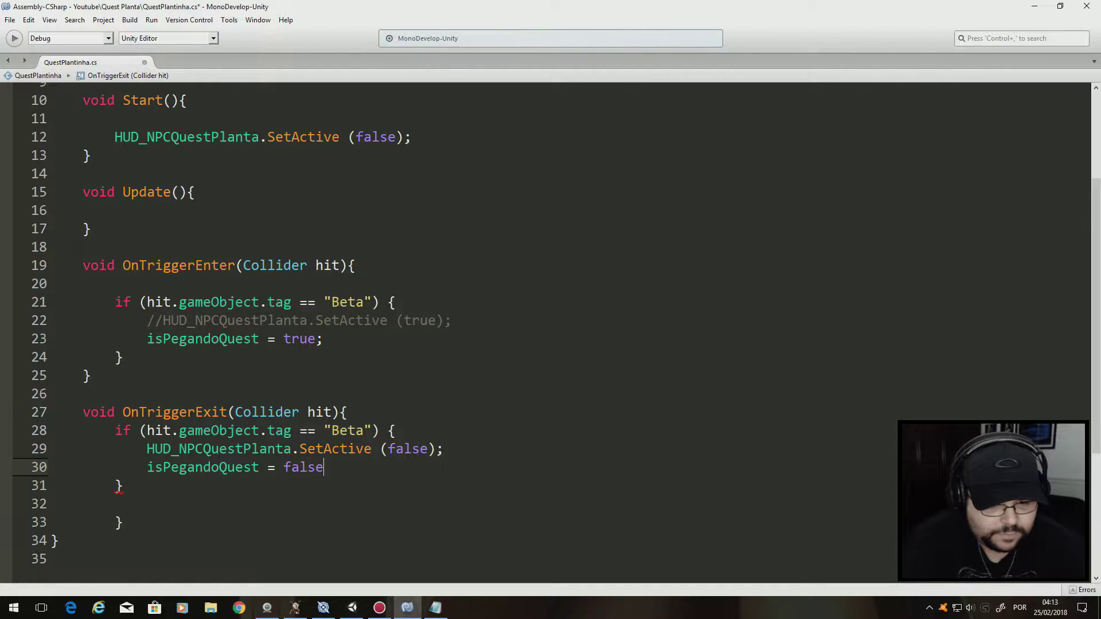
{"action": "type", "text": ";"}
{"action": "key", "text": "ctrl+s"}
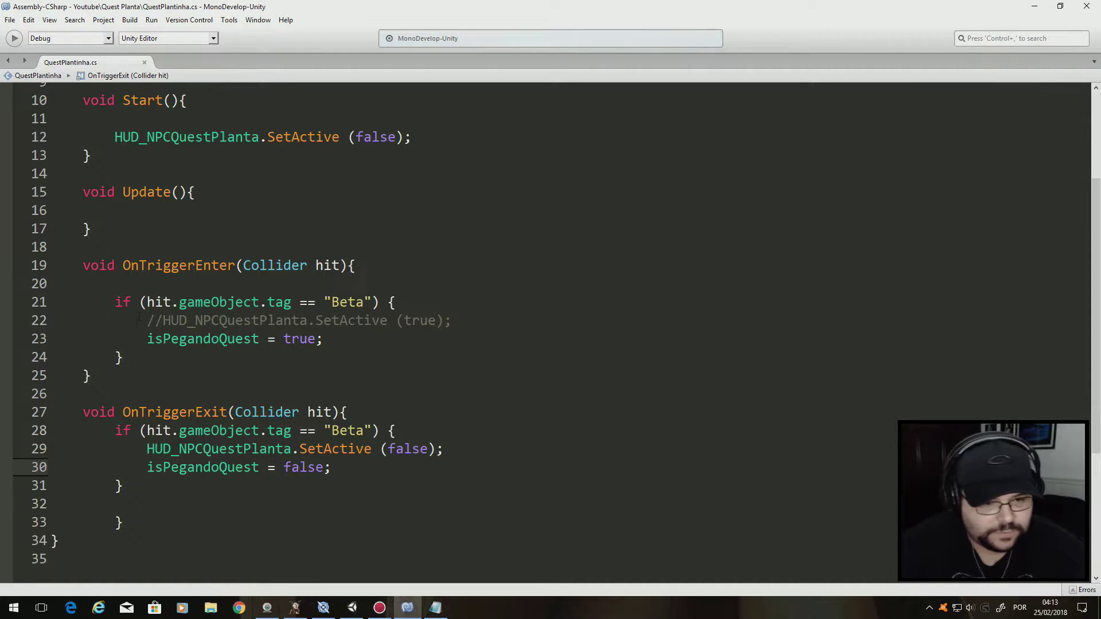
{"action": "left_click_drag", "start_coordinate": [149, 321], "coordinate": [453, 321]}
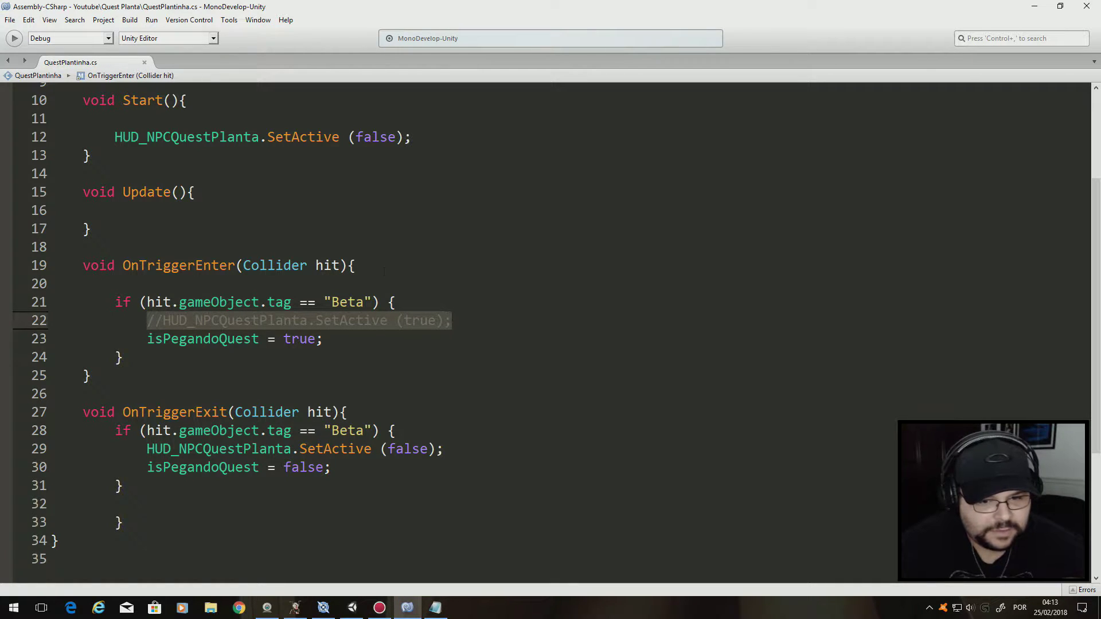
Step: In Update, open an if block checking Input.GetKeyDown(KeyCode.F)
{"action": "left_click", "coordinate": [254, 207]}
{"action": "key", "text": "Return"}
{"action": "key", "text": "Return"}
{"action": "key", "text": "Up"}
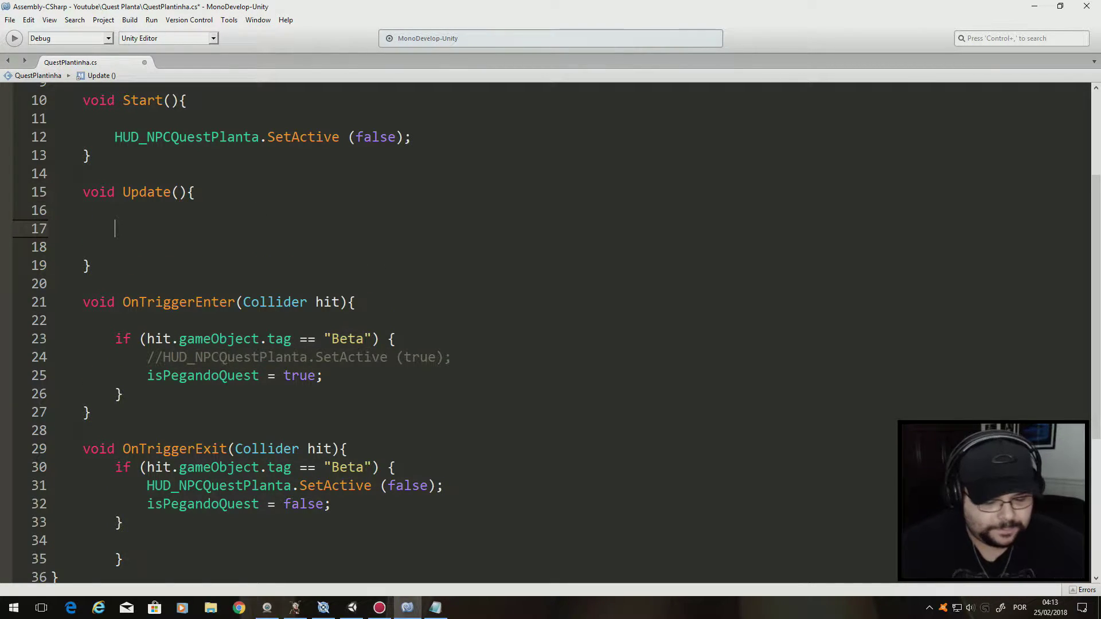
{"action": "type", "text": "if (inpu"}
{"action": "key", "text": "Return"}
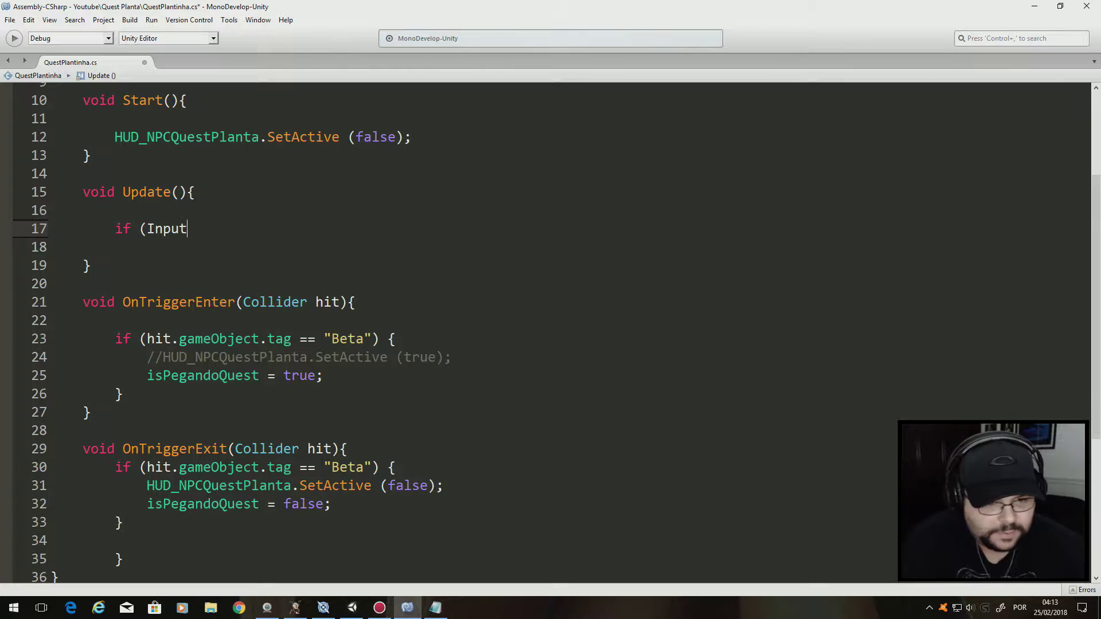
{"action": "type", "text": ".getkey"}
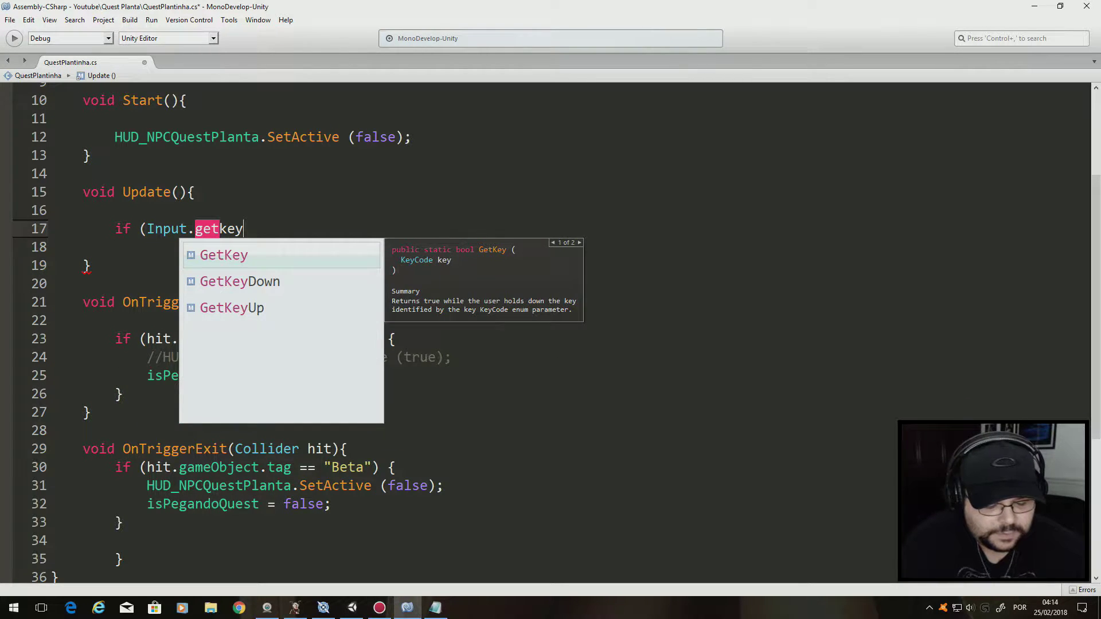
{"action": "key", "text": "Down"}
{"action": "key", "text": "Return"}
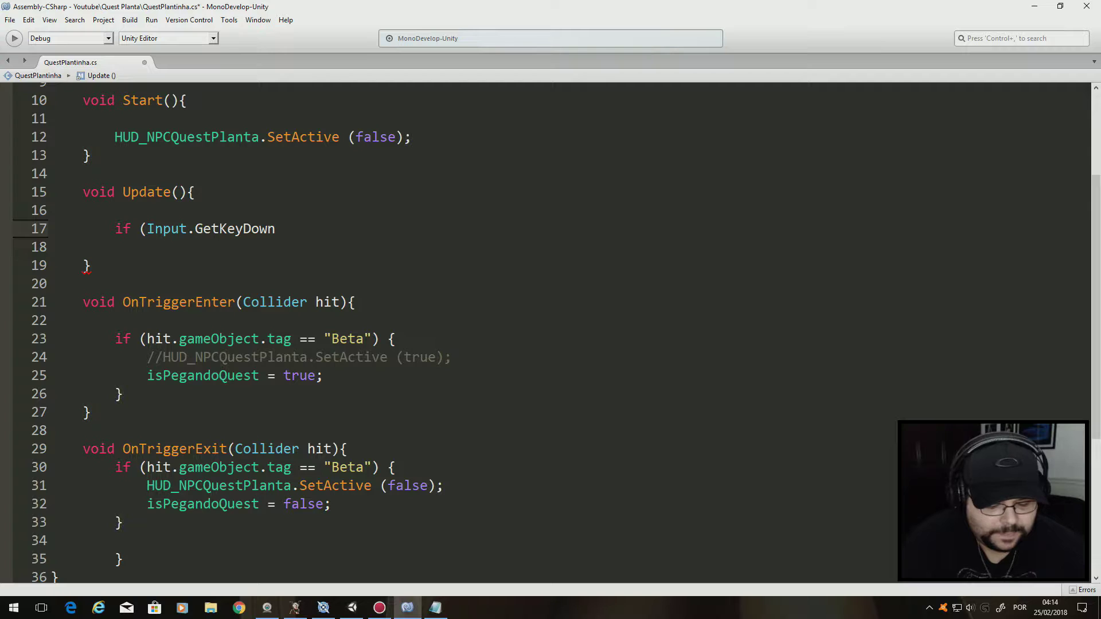
{"action": "type", "text": "(keyc"}
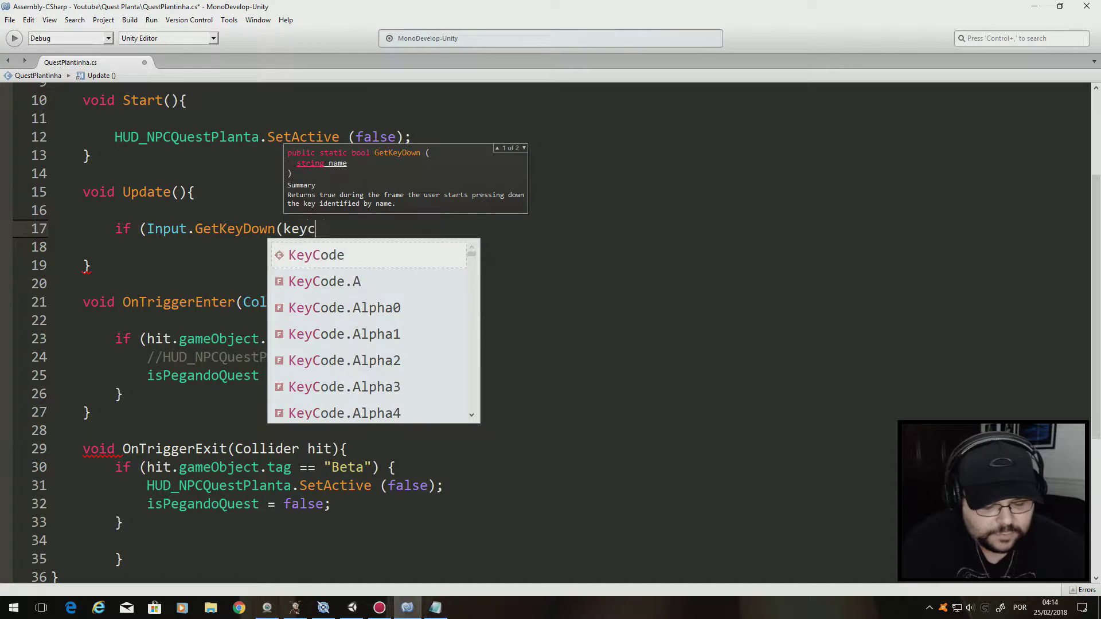
{"action": "type", "text": "ode"}
{"action": "key", "text": "Return"}
{"action": "type", "text": ".F"}
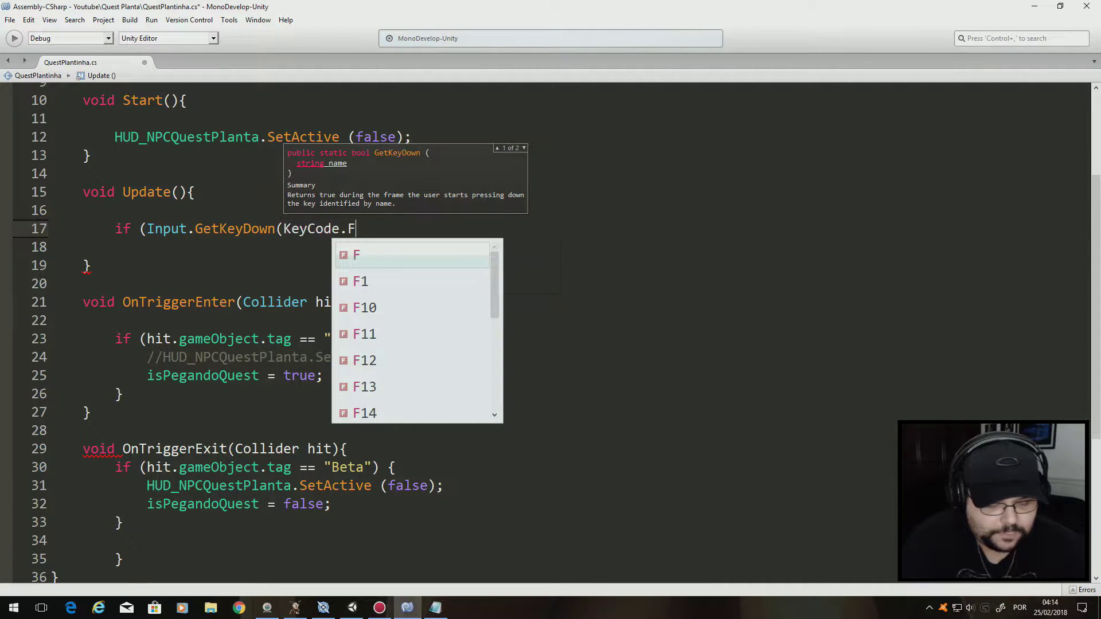
{"action": "type", "text": ")) {"}
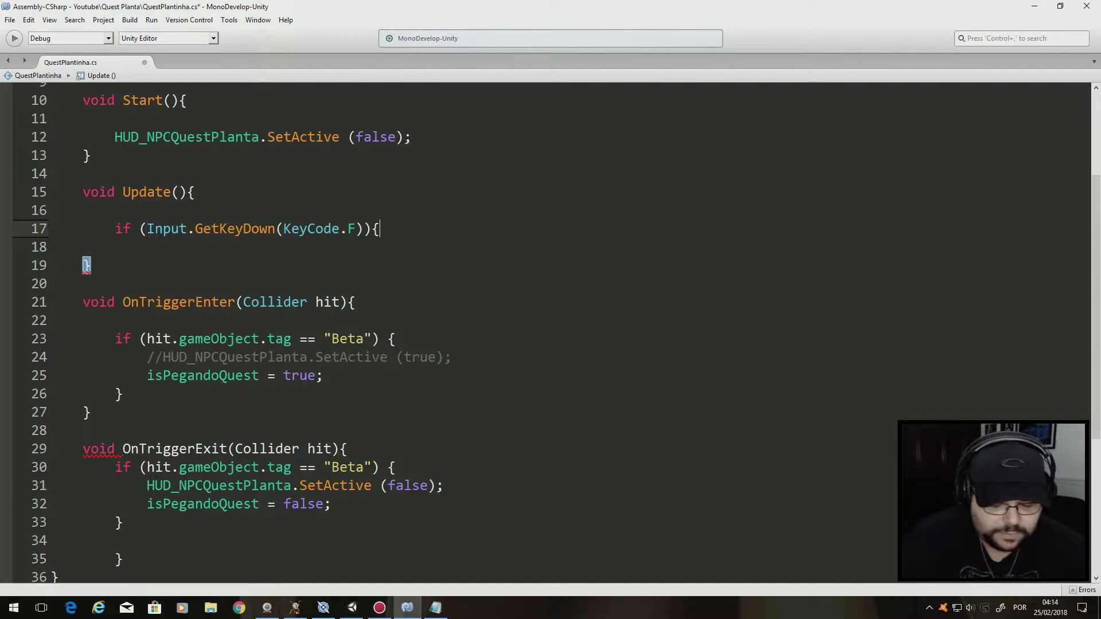
{"action": "key", "text": "Return"}
{"action": "key", "text": "Return"}
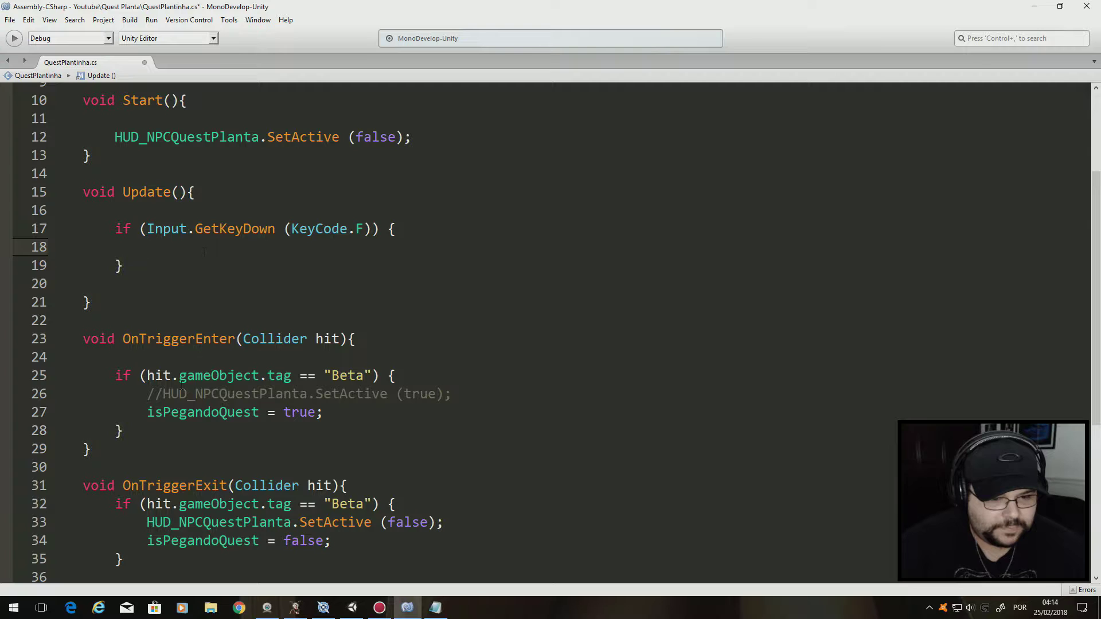
Step: Uncomment the panel-showing line and add '&& isPegandoQuest' to the F-key condition
{"action": "left_click_drag", "start_coordinate": [162, 394], "coordinate": [146, 393]}
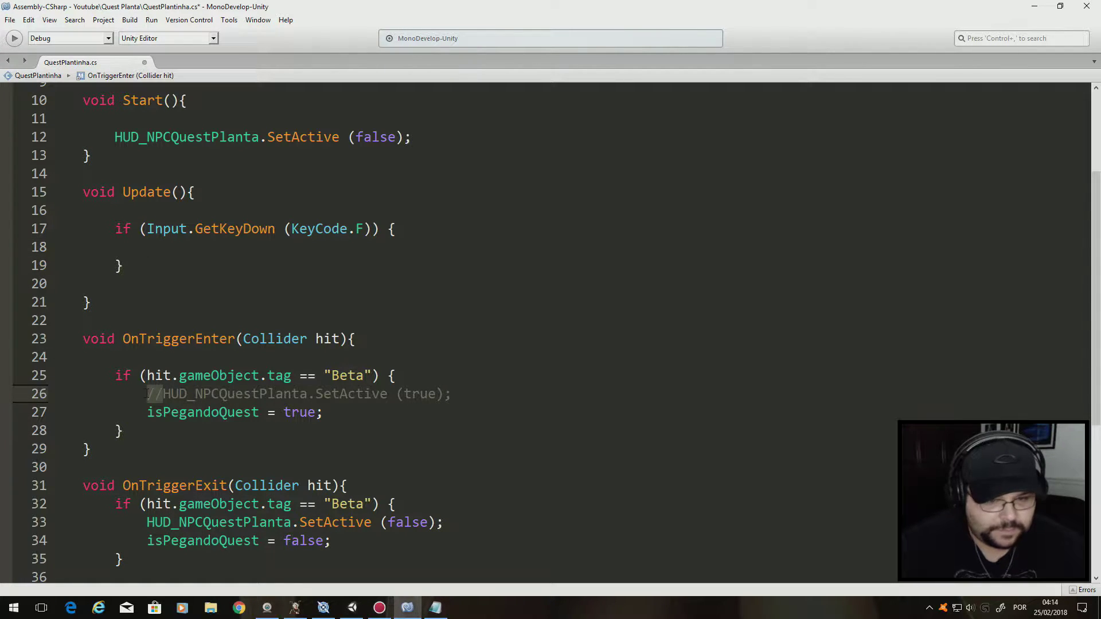
{"action": "key", "text": "Delete"}
{"action": "left_click", "coordinate": [370, 228]}
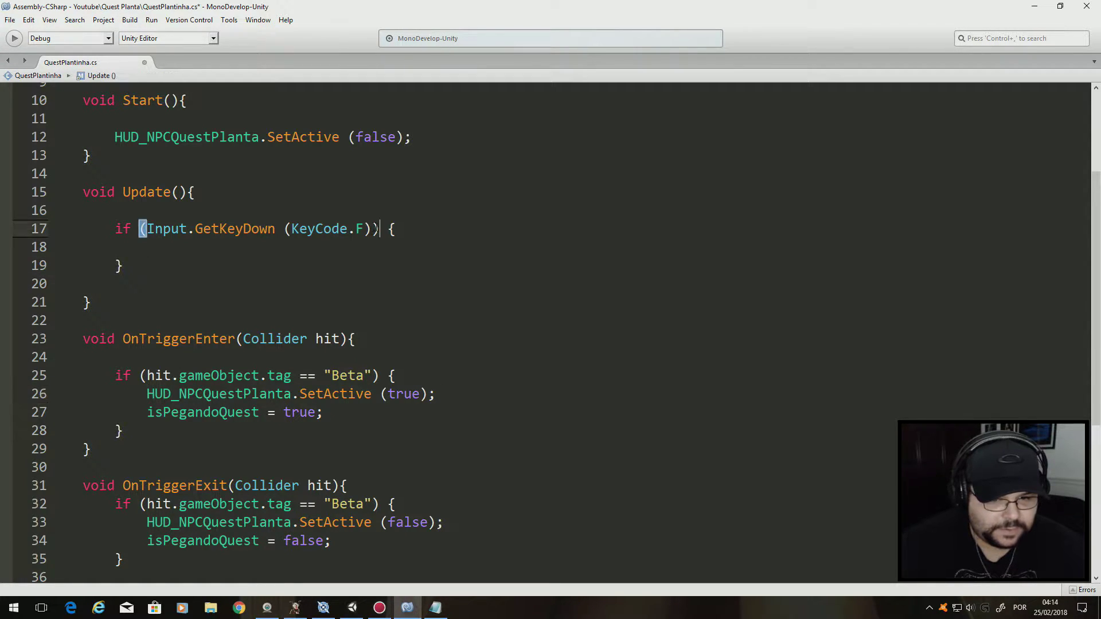
{"action": "type", "text": "&& "}
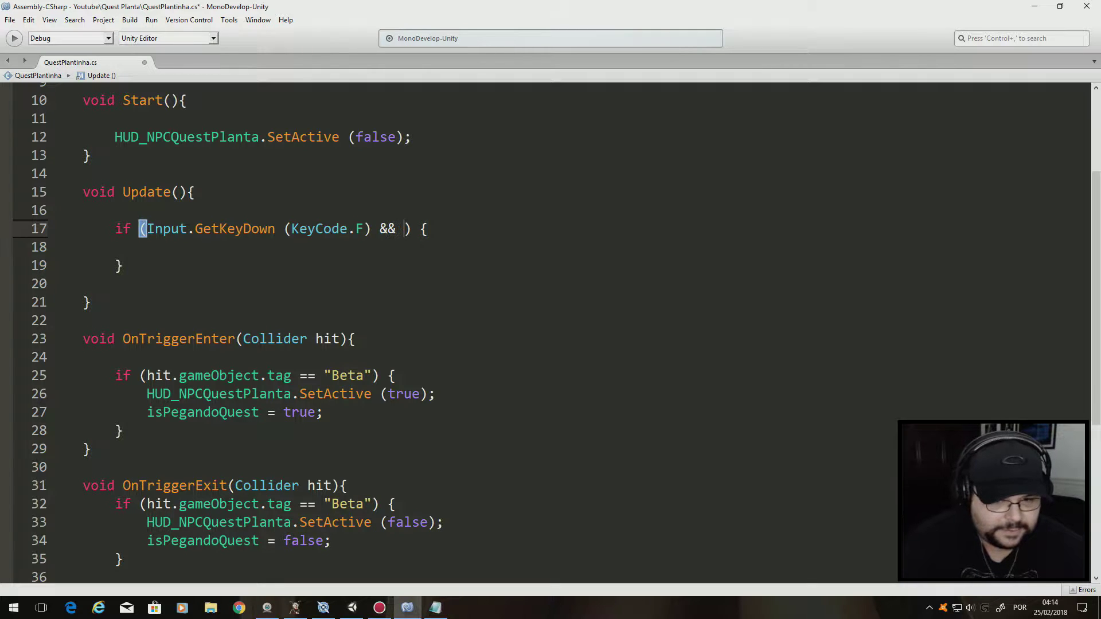
{"action": "type", "text": "ispeg"}
{"action": "key", "text": "Return"}
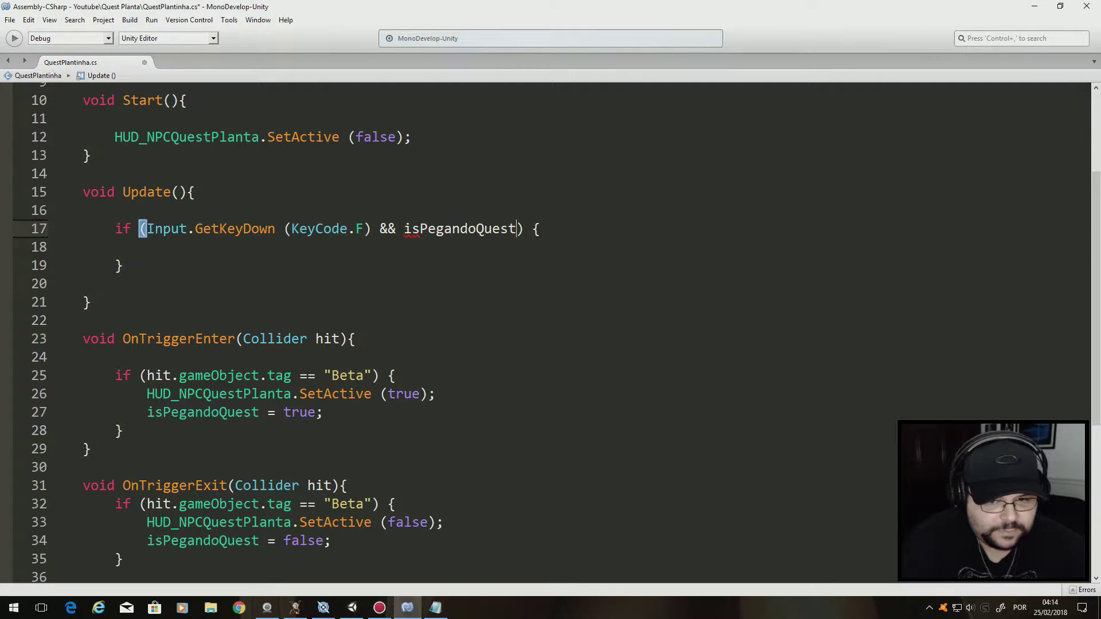
Step: Move HUD_NPCQuestPlanta.SetActive(true) from OnTriggerEnter into the F-key block and close the gap
{"action": "left_click", "coordinate": [288, 256]}
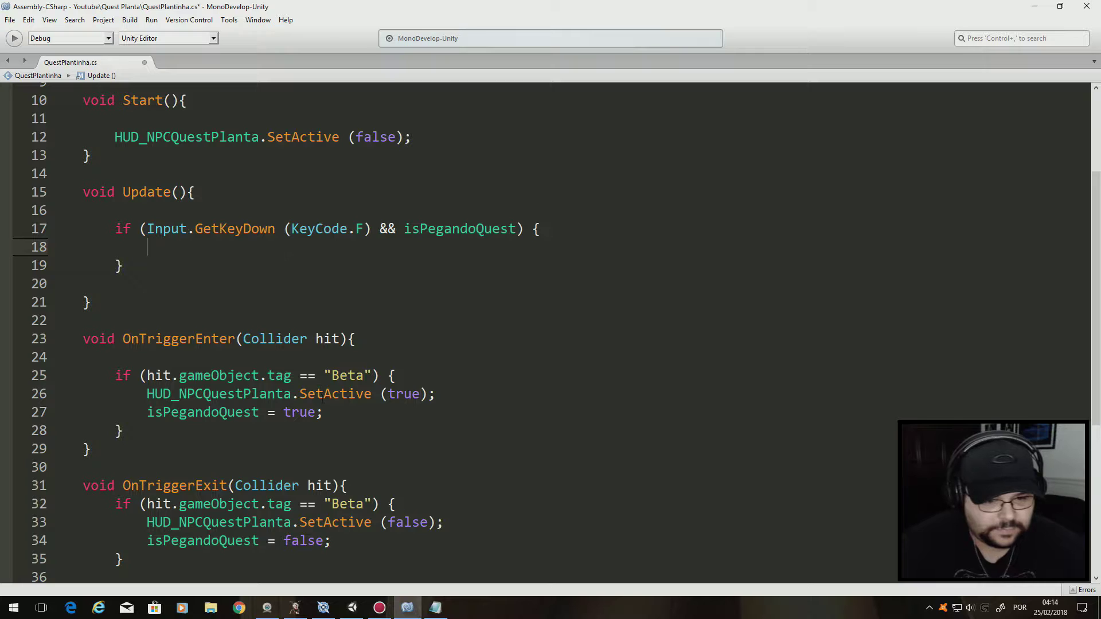
{"action": "left_click_drag", "start_coordinate": [147, 394], "coordinate": [437, 394]}
{"action": "key", "text": "ctrl+x"}
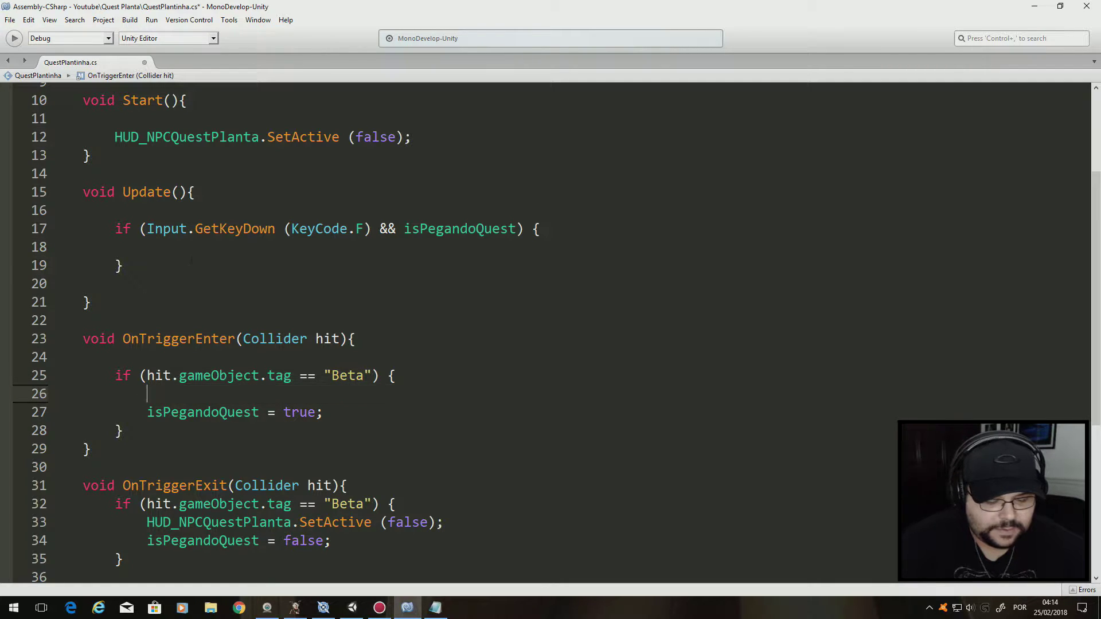
{"action": "left_click", "coordinate": [189, 258]}
{"action": "key", "text": "ctrl+v"}
{"action": "key", "text": "ctrl+z"}
{"action": "left_click", "coordinate": [186, 248]}
{"action": "key", "text": "ctrl+v"}
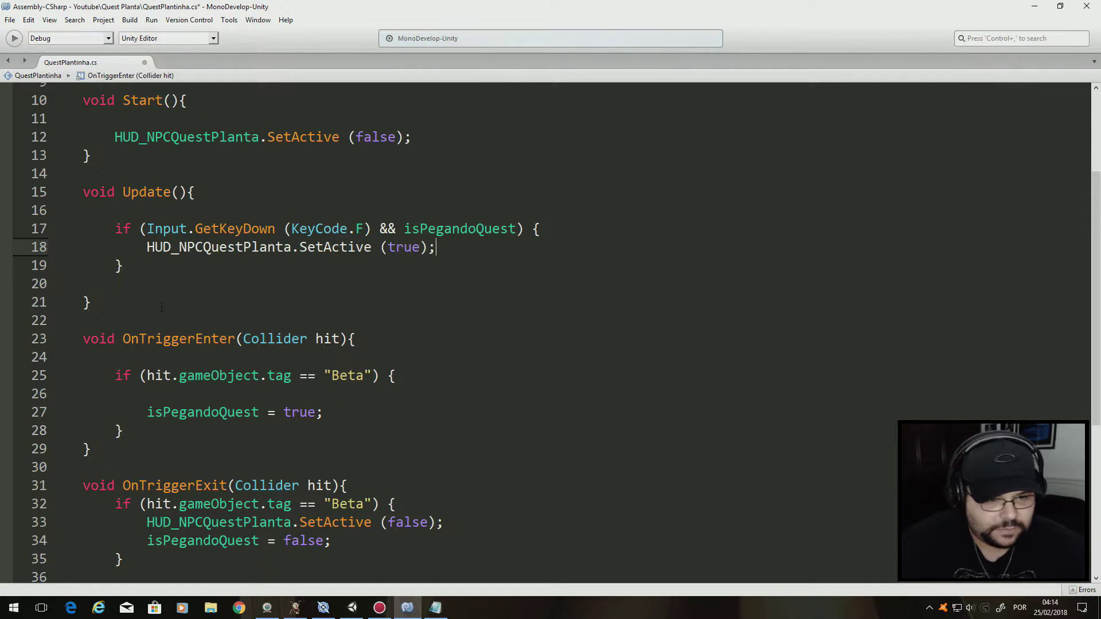
{"action": "left_click", "coordinate": [136, 395]}
{"action": "key", "text": "Delete"}
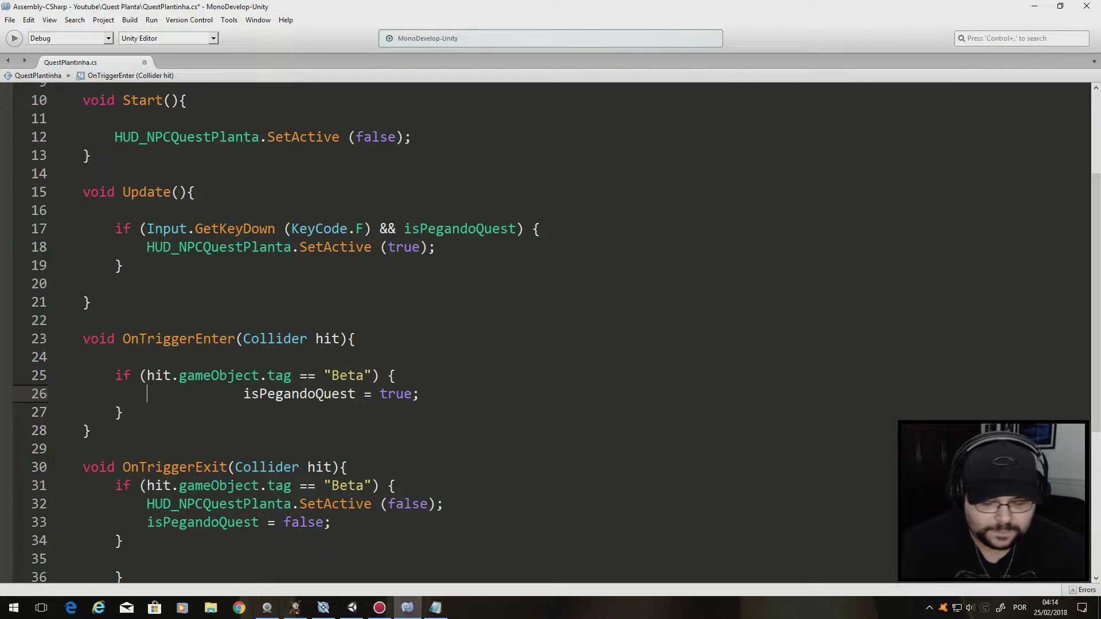
{"action": "key", "text": "Delete"}
{"action": "key", "text": "Delete"}
{"action": "scroll", "coordinate": [158, 404], "scroll_direction": "down", "scroll_amount": 1}
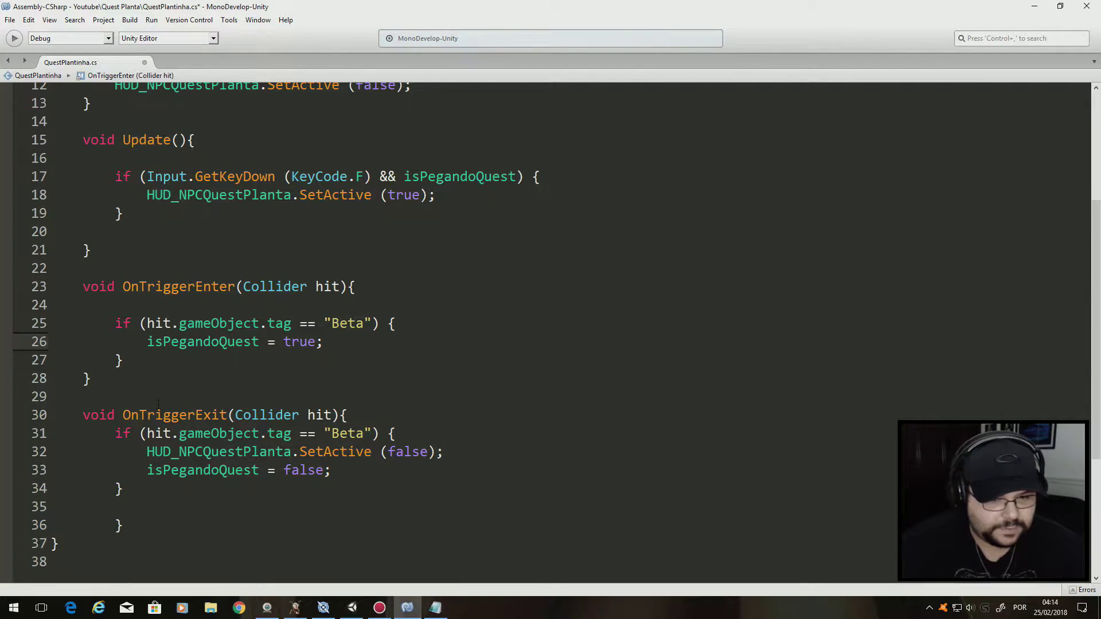
Step: Review the OnTriggerExit check, save QuestPlantinha.cs, and head back to Unity
{"action": "left_click_drag", "start_coordinate": [116, 433], "coordinate": [223, 490]}
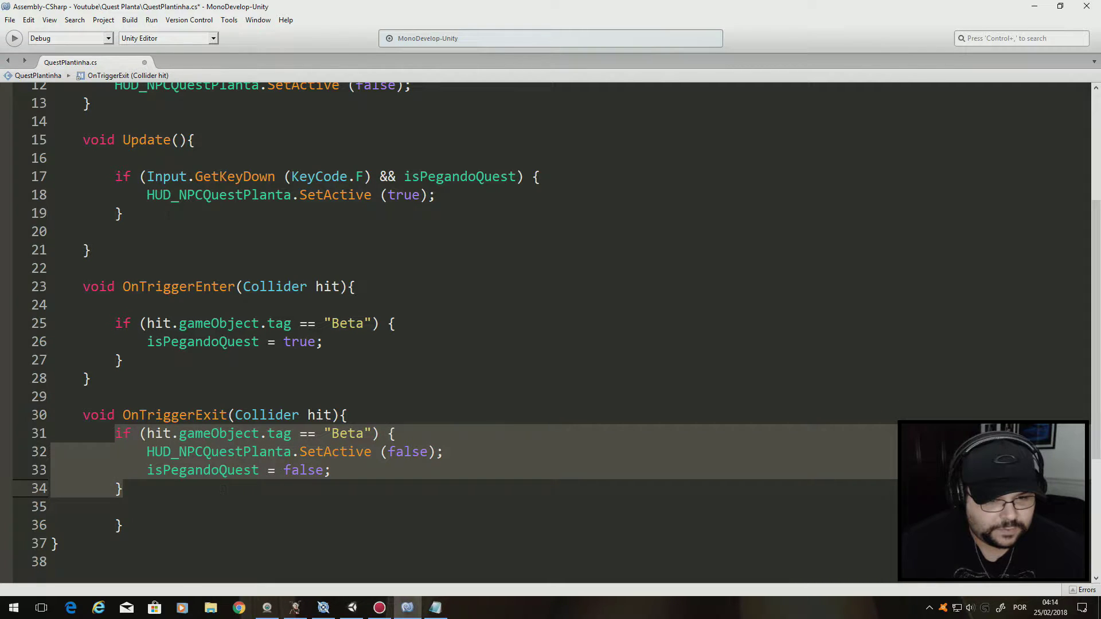
{"action": "left_click", "coordinate": [275, 176]}
{"action": "key", "text": "ctrl+s"}
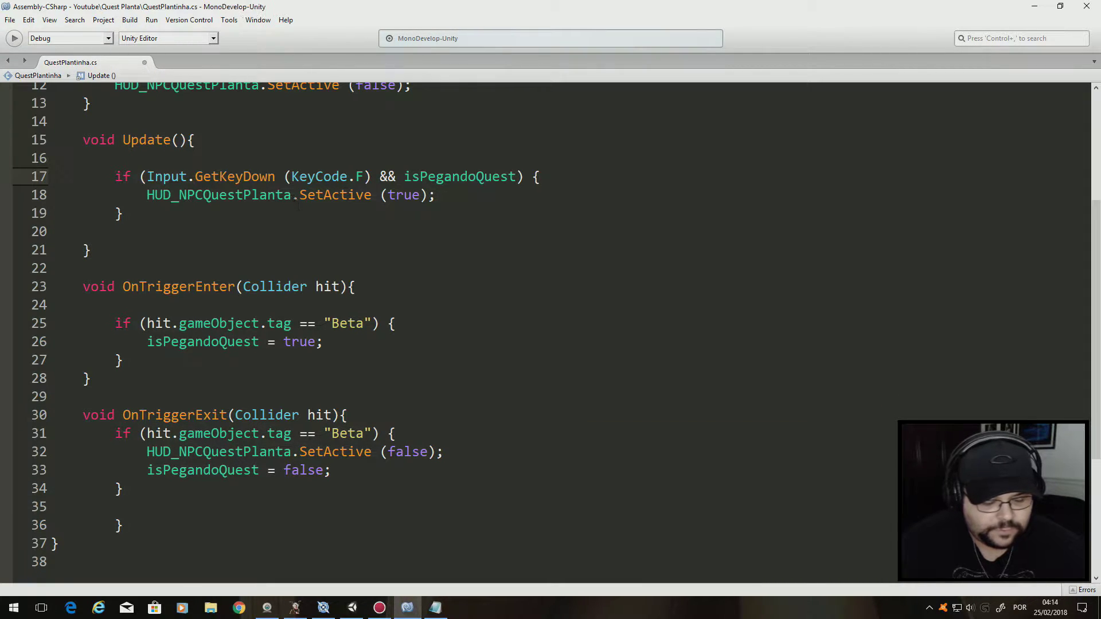
{"action": "scroll", "coordinate": [270, 180], "scroll_direction": "up", "scroll_amount": 2}
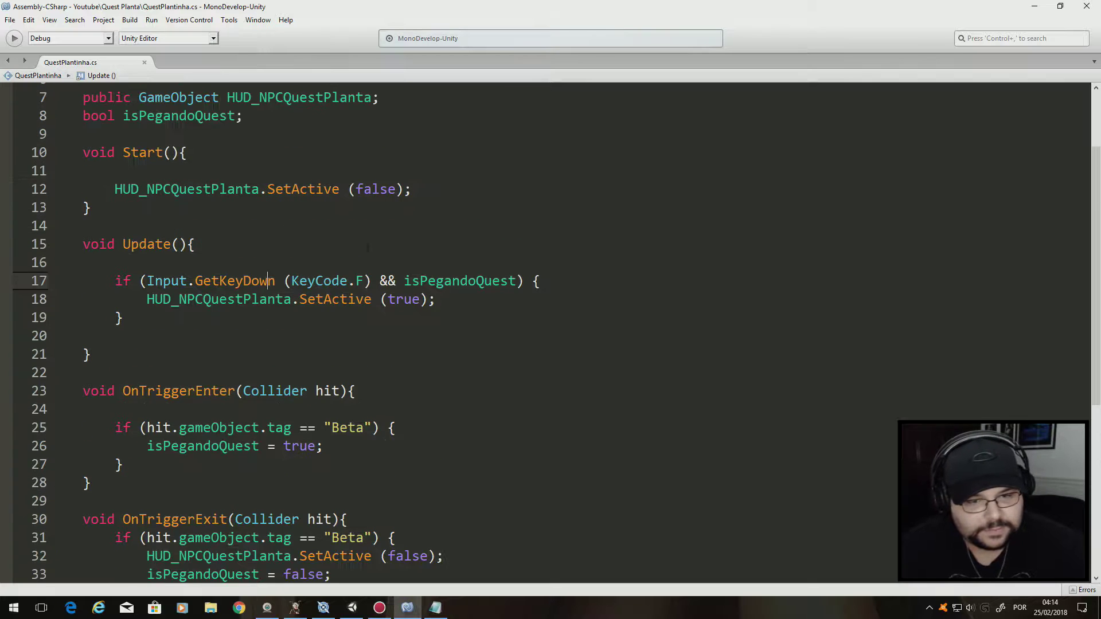
{"action": "scroll", "coordinate": [439, 449], "scroll_direction": "down", "scroll_amount": 1}
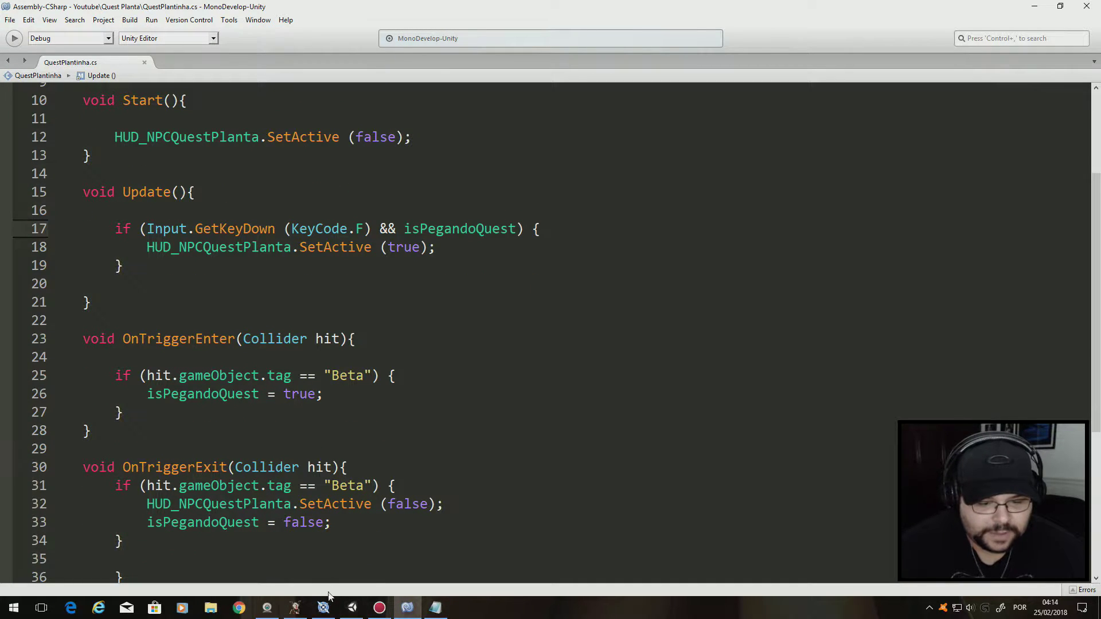
{"action": "mouse_move", "coordinate": [340, 612]}
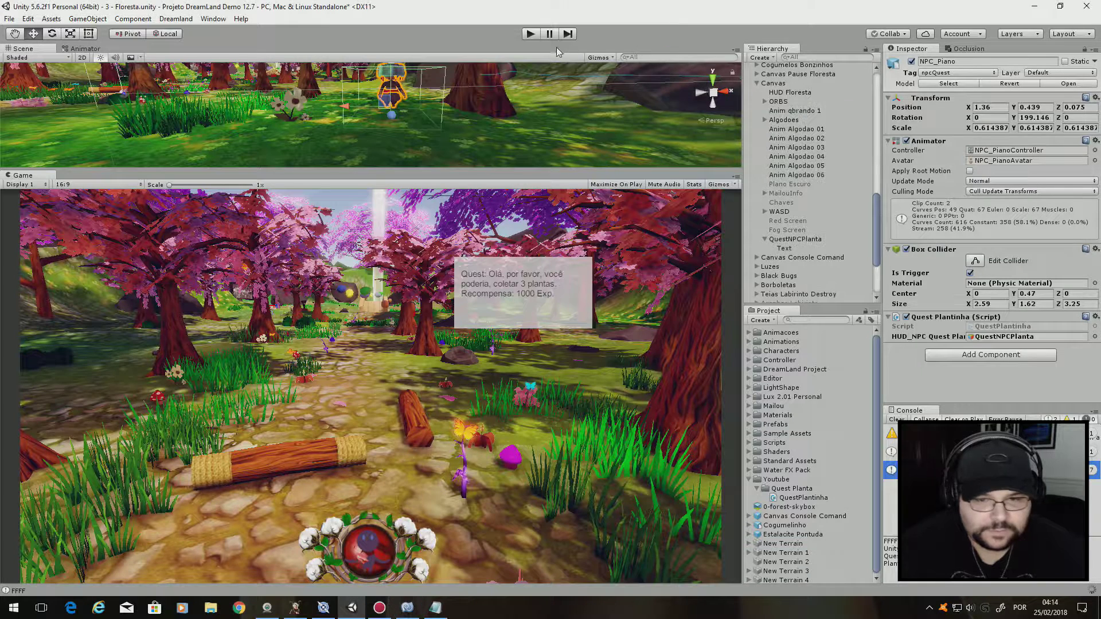
Step: Play the scene and walk around NPC_Piano, bringing up and closing the 3-plant quest panel
{"action": "left_click", "coordinate": [531, 34]}
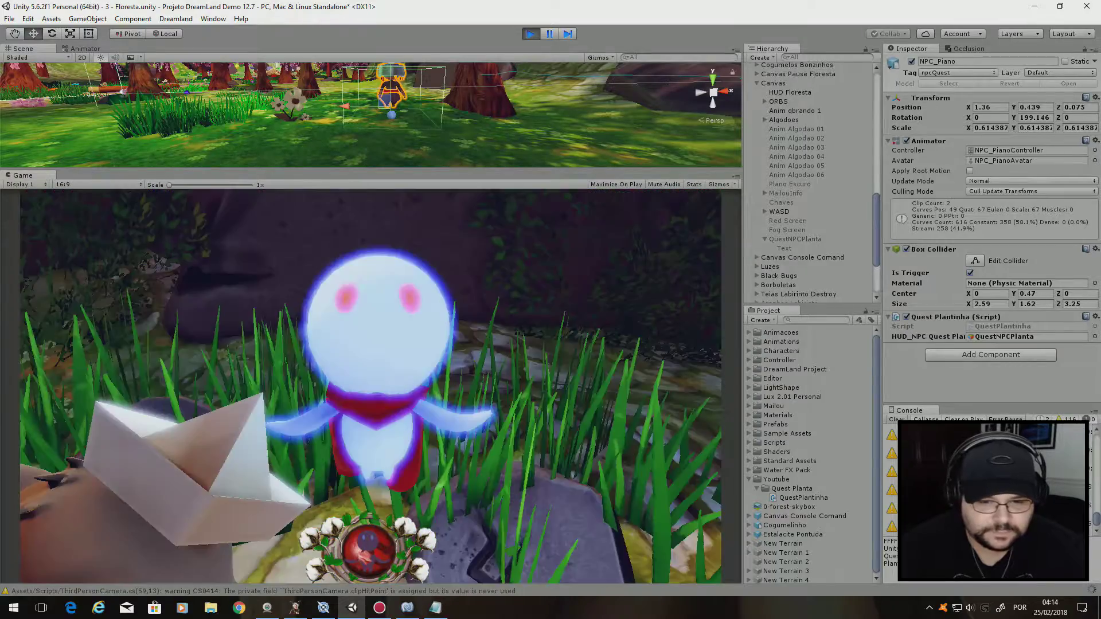
{"action": "key", "text": "space"}
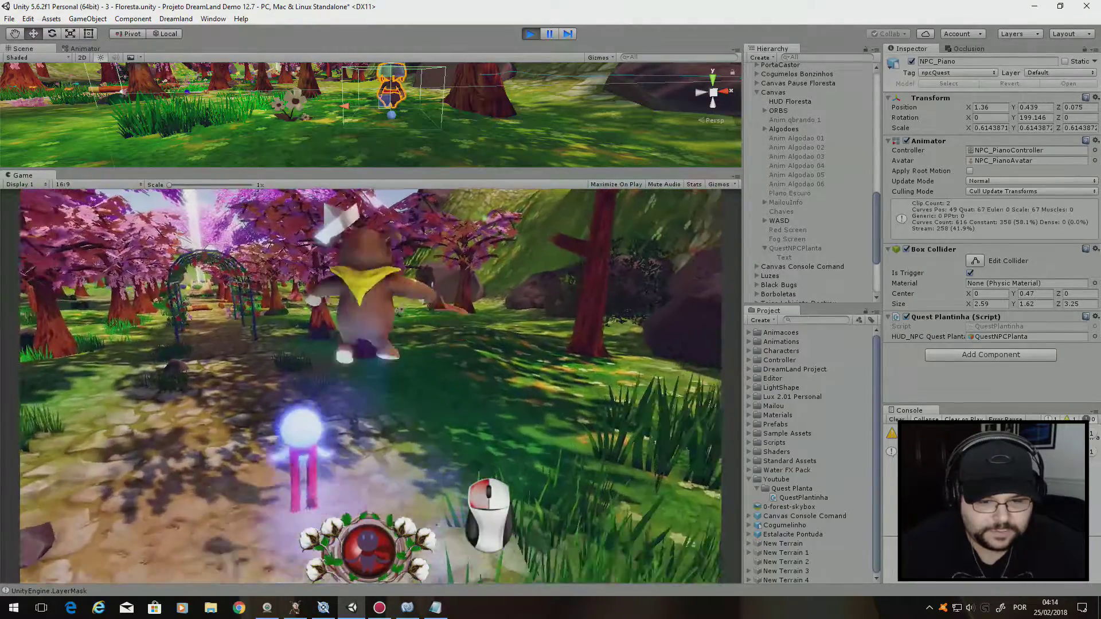
{"action": "key", "text": "w"}
{"action": "key", "text": "w"}
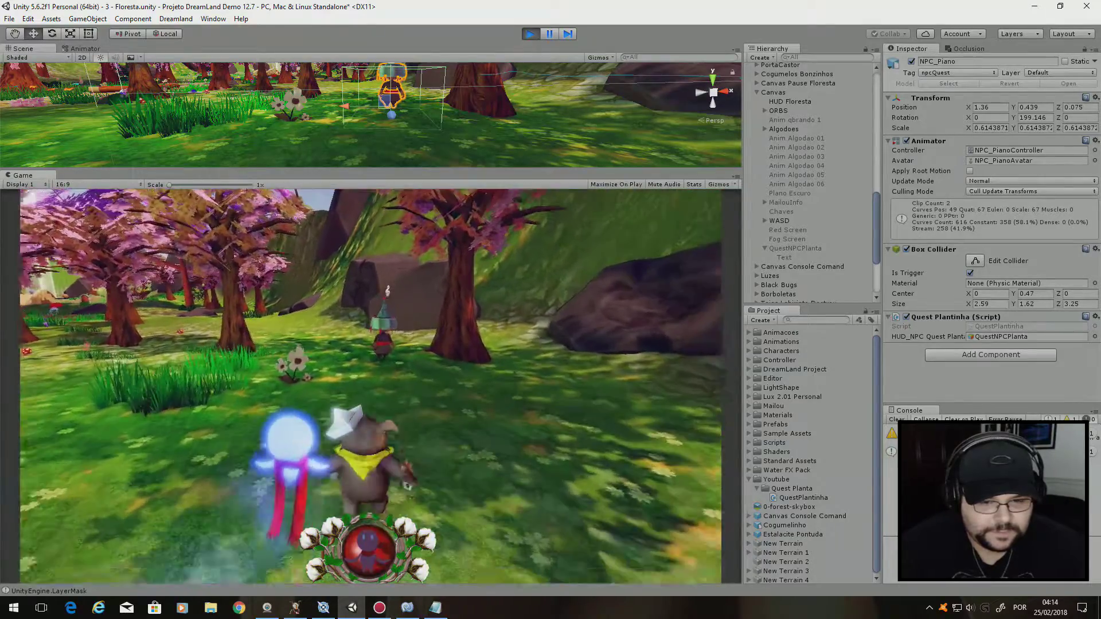
{"action": "key", "text": "w"}
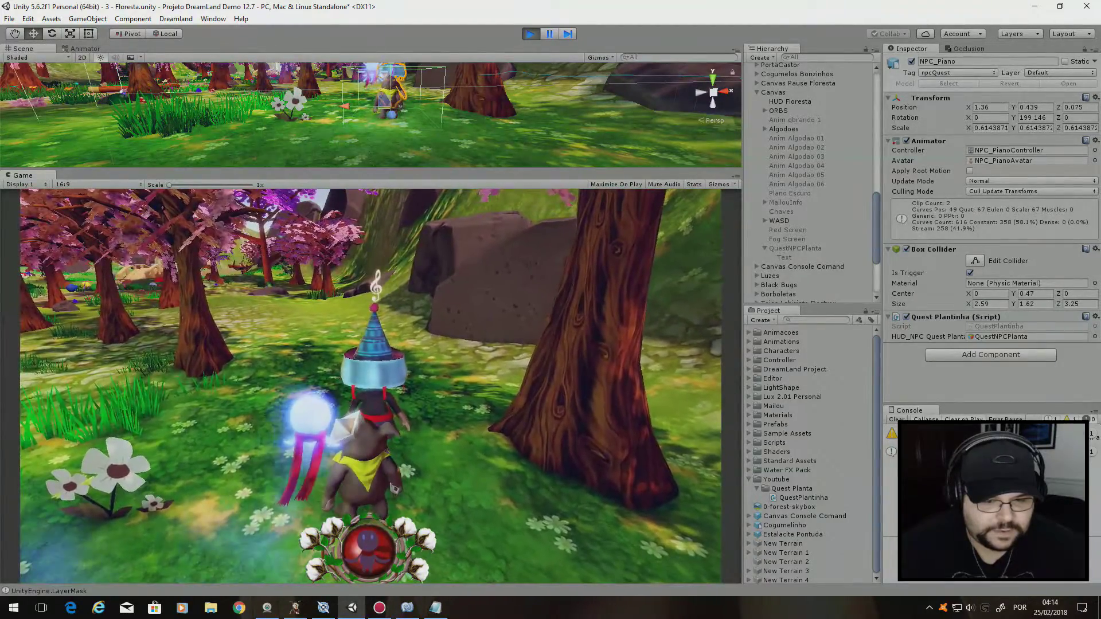
{"action": "key", "text": "w"}
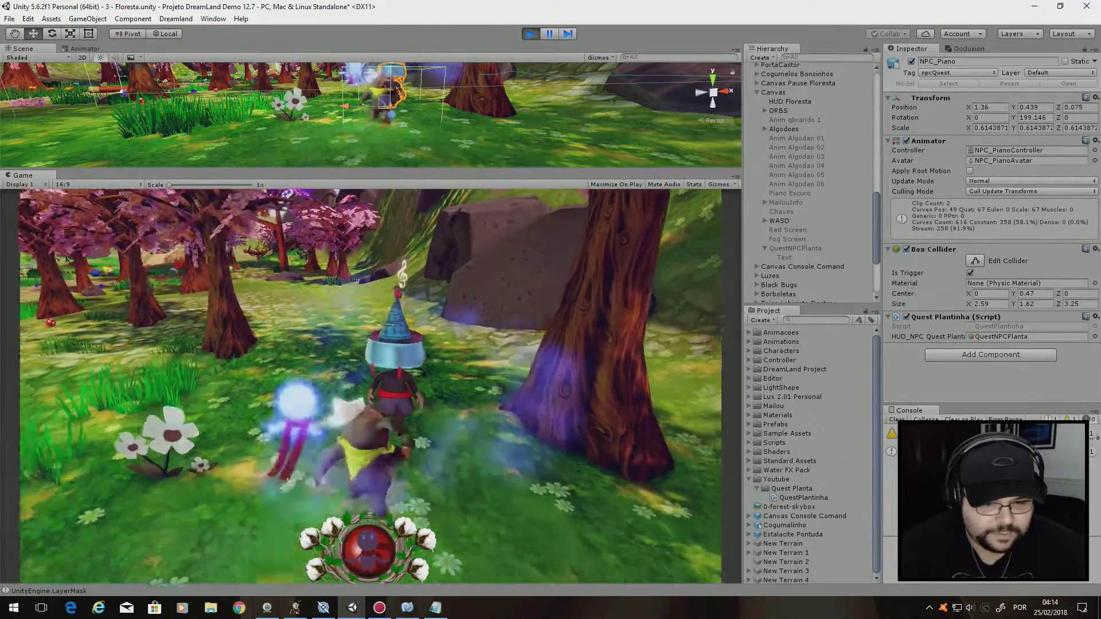
{"action": "key", "text": "w"}
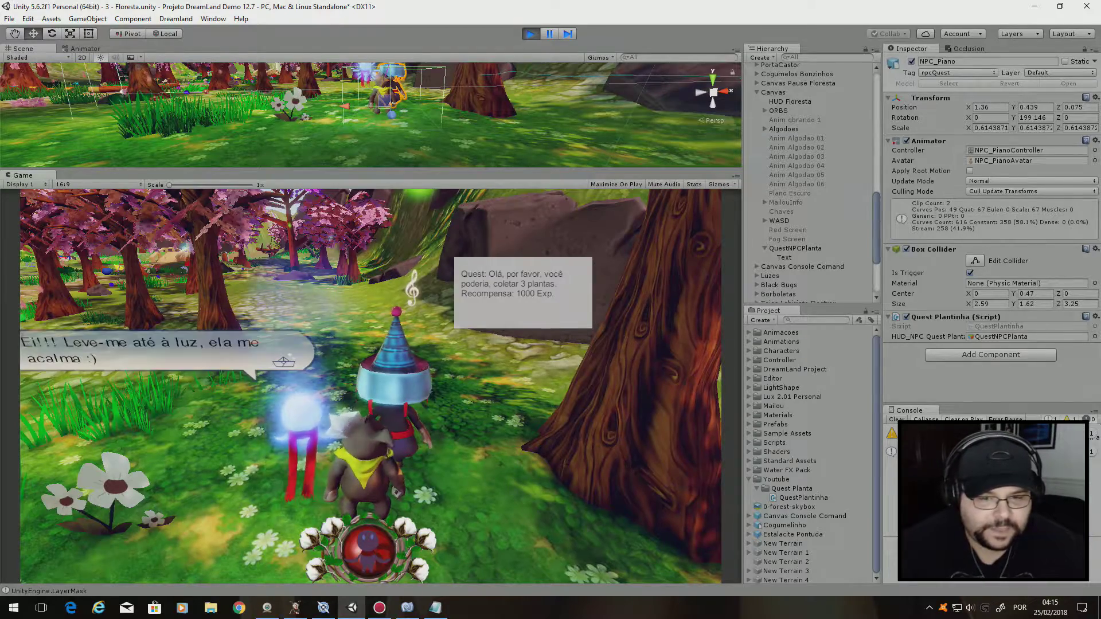
{"action": "key", "text": "s"}
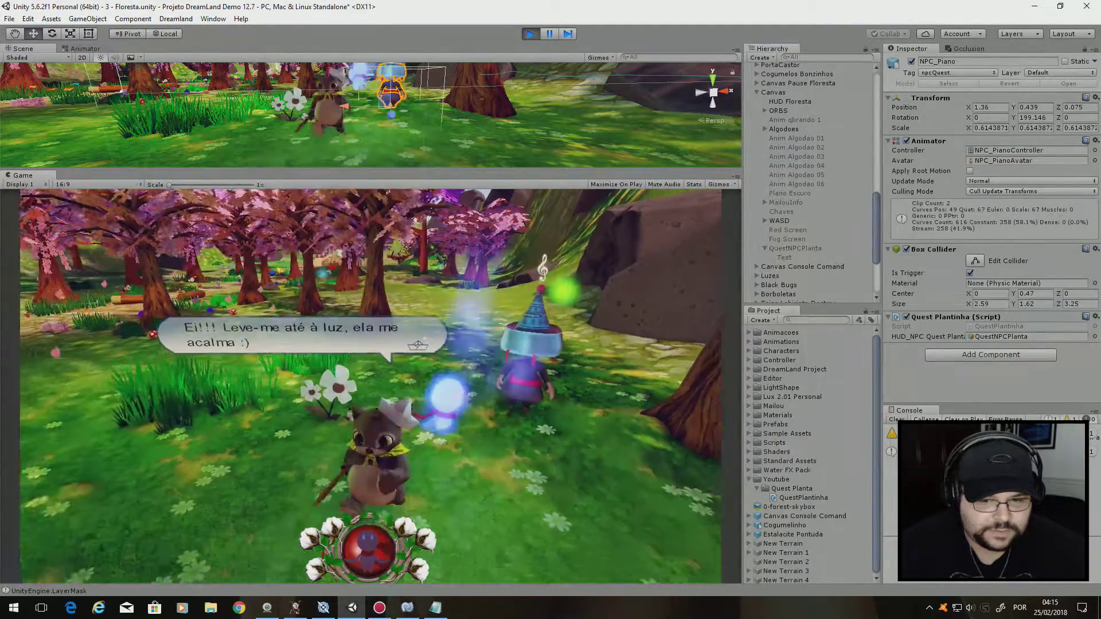
{"action": "key", "text": "w"}
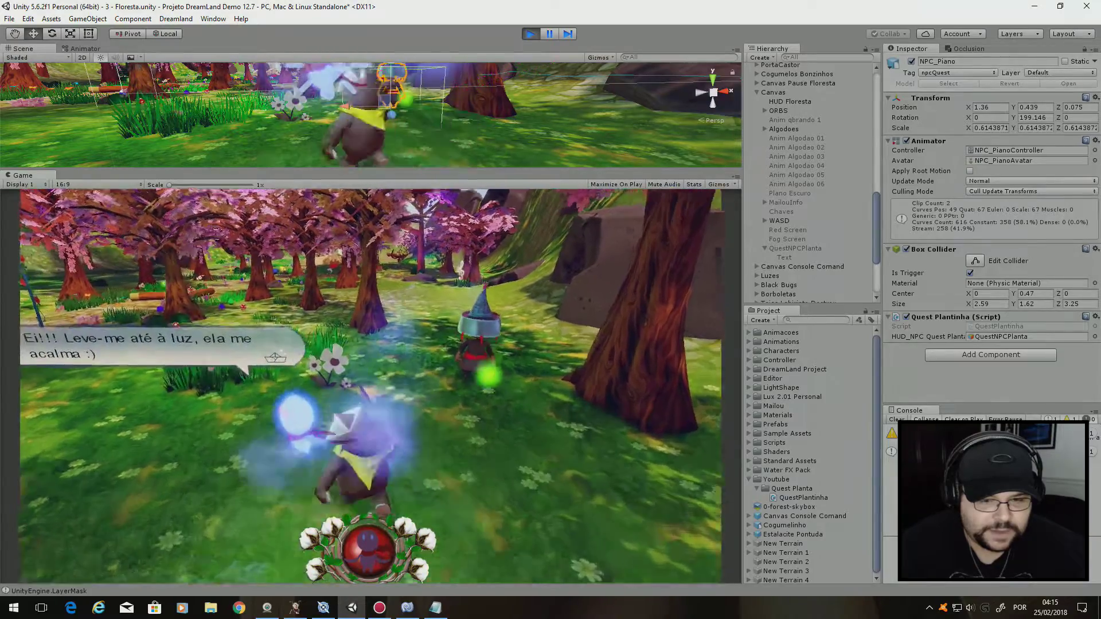
{"action": "key", "text": "w"}
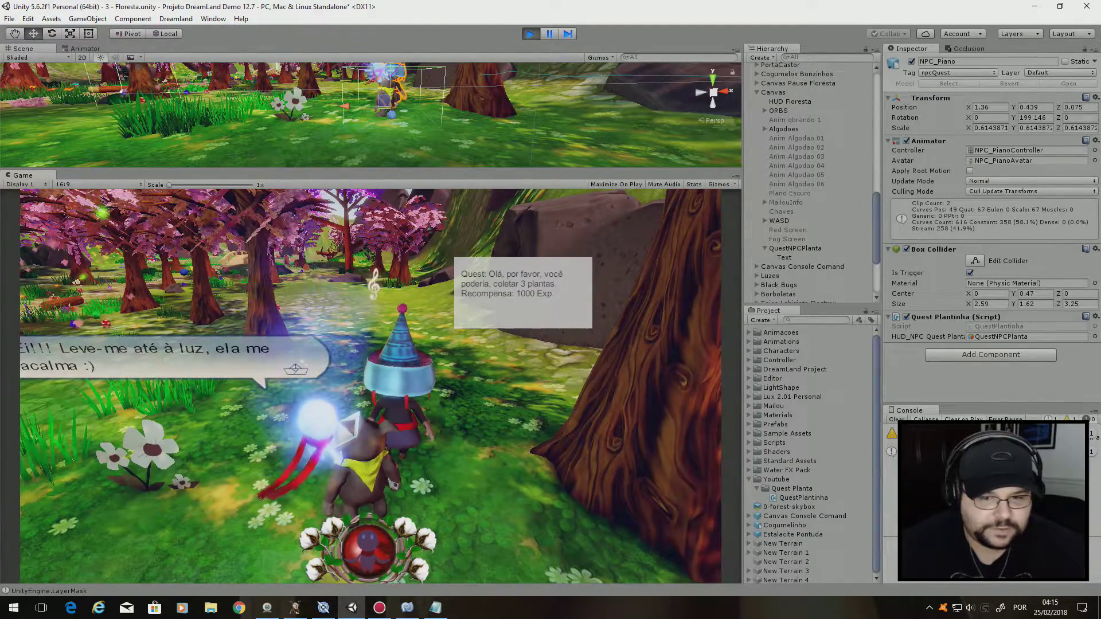
{"action": "key", "text": "a"}
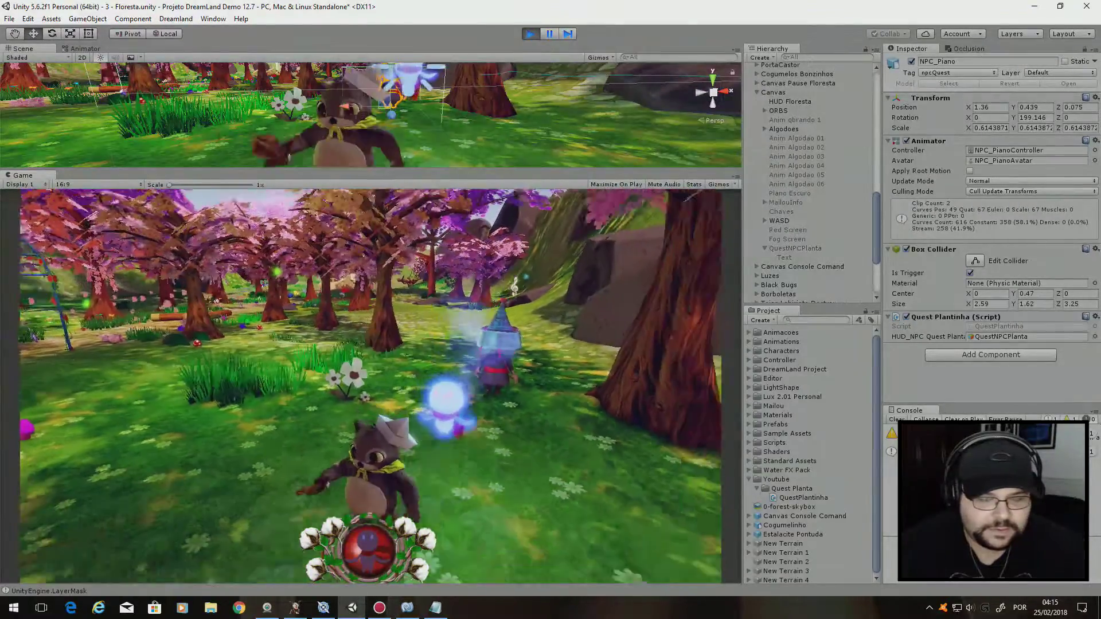
{"action": "key", "text": "w"}
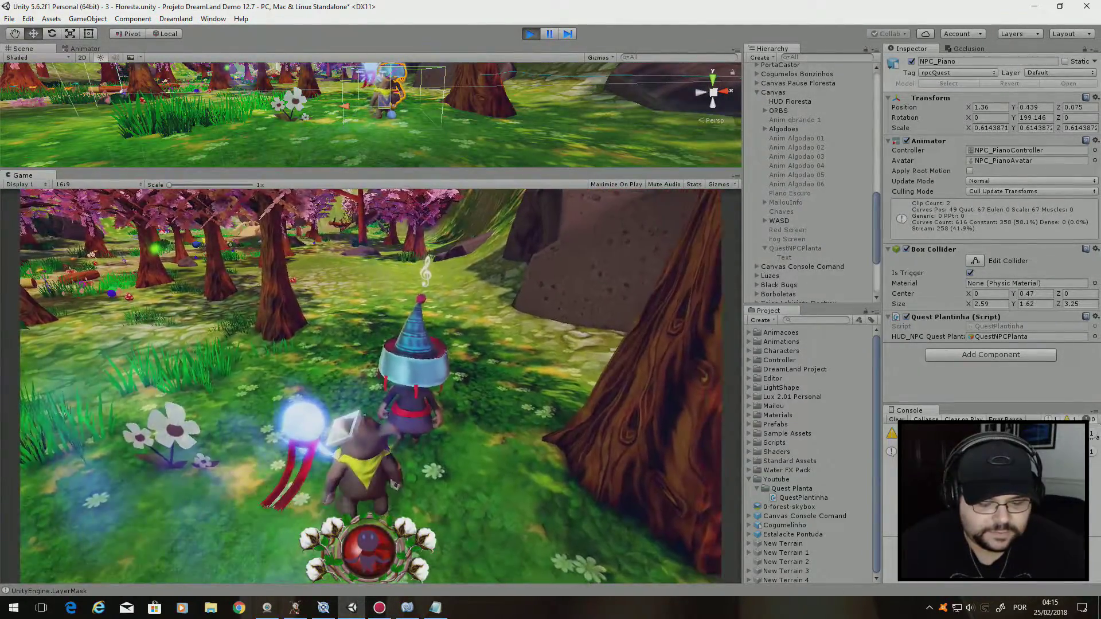
{"action": "key", "text": "s"}
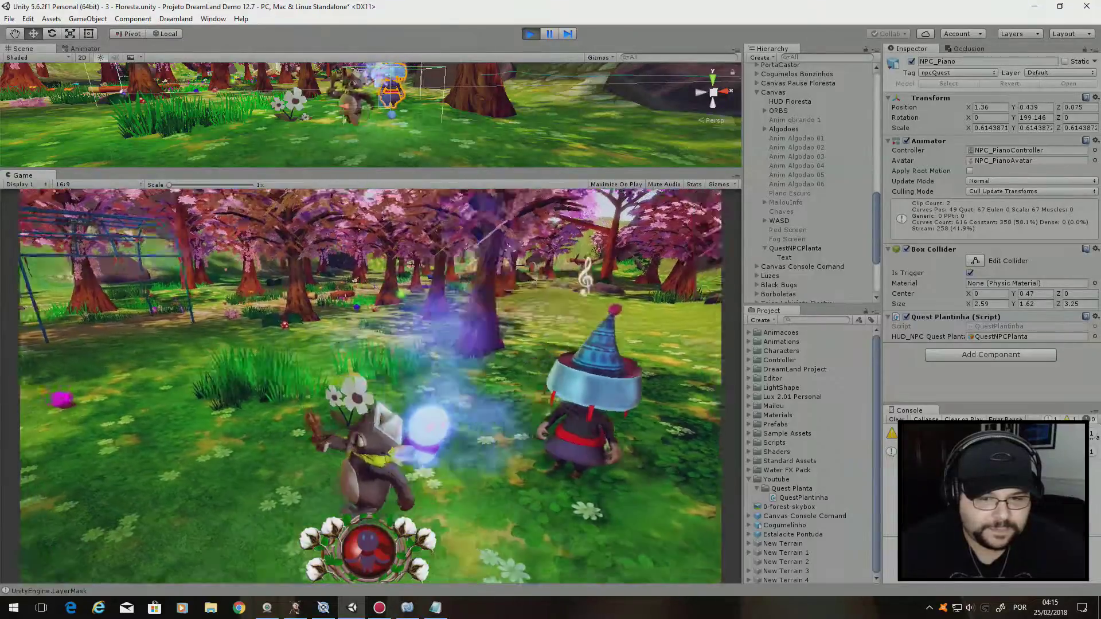
{"action": "key", "text": "w"}
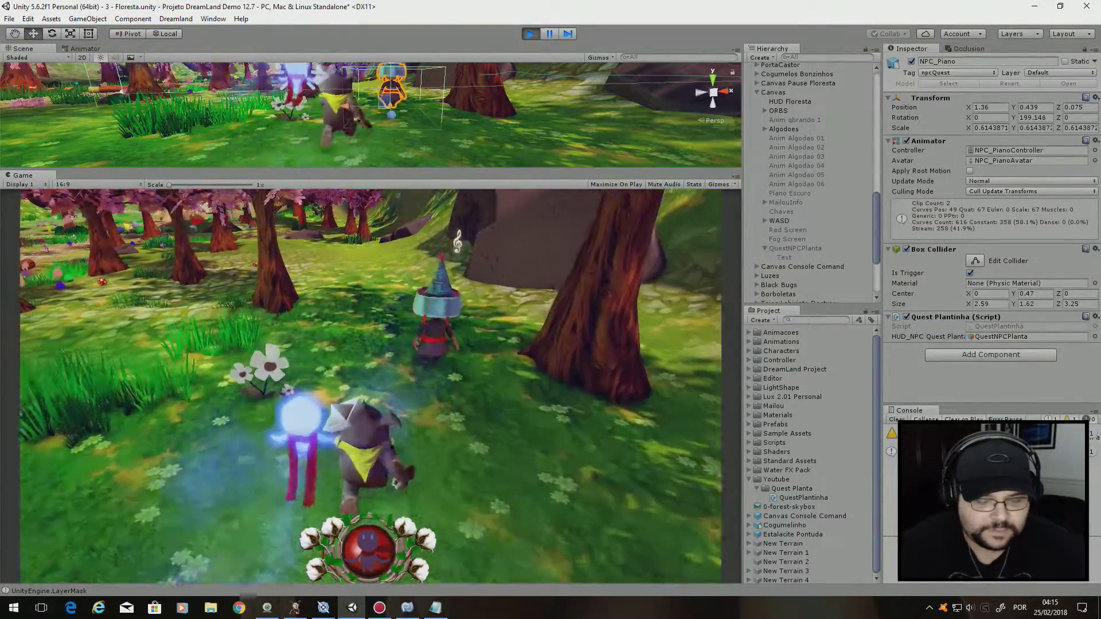
{"action": "key", "text": "a"}
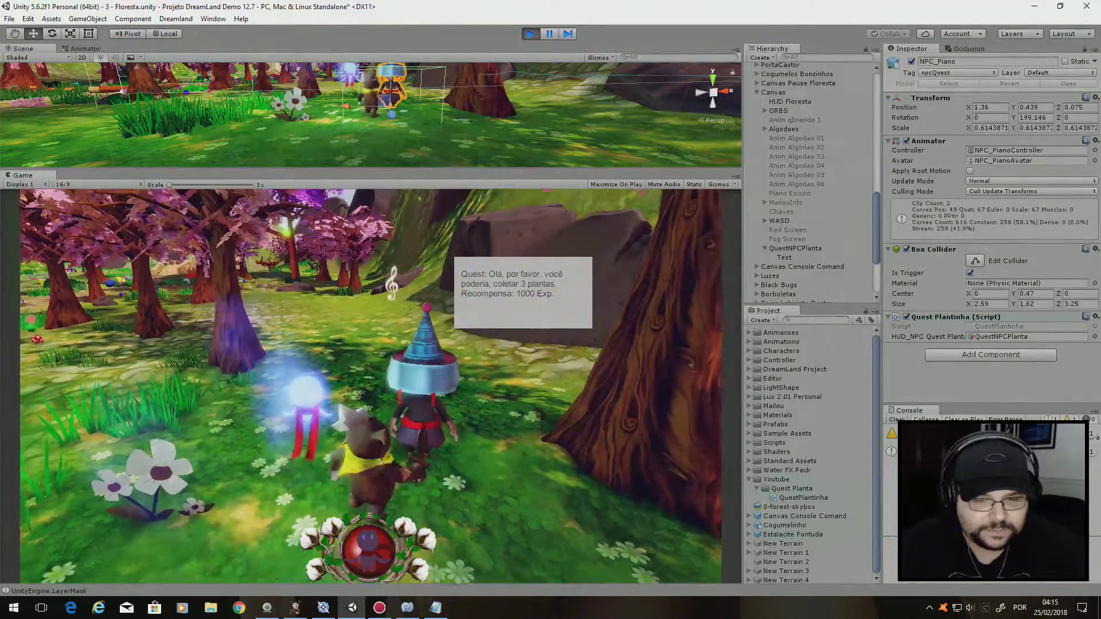
{"action": "key", "text": "a"}
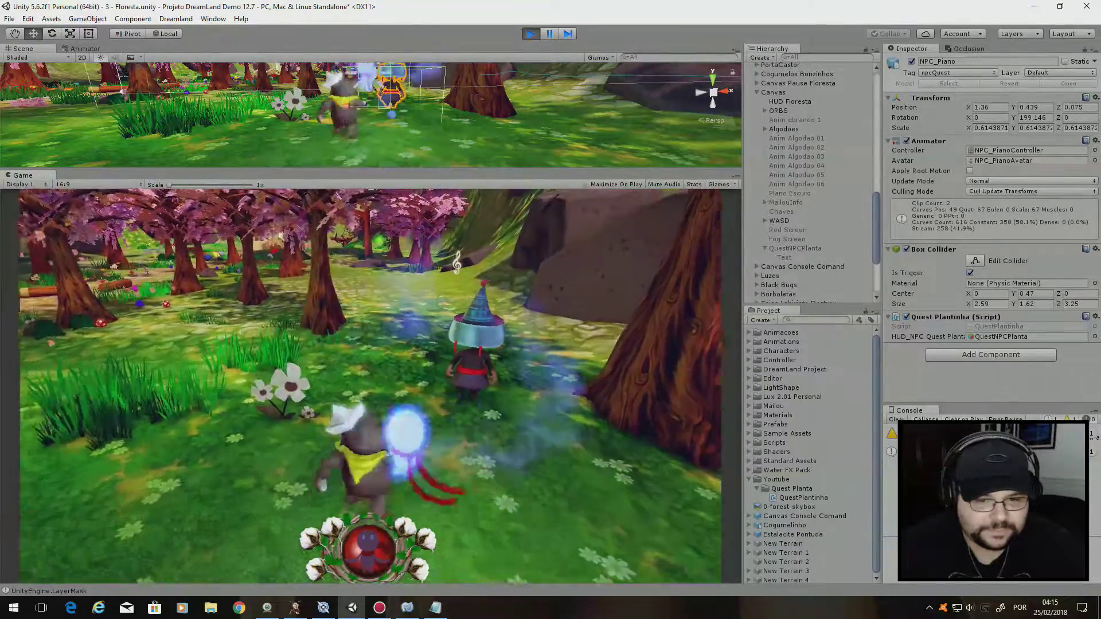
{"action": "key", "text": "s"}
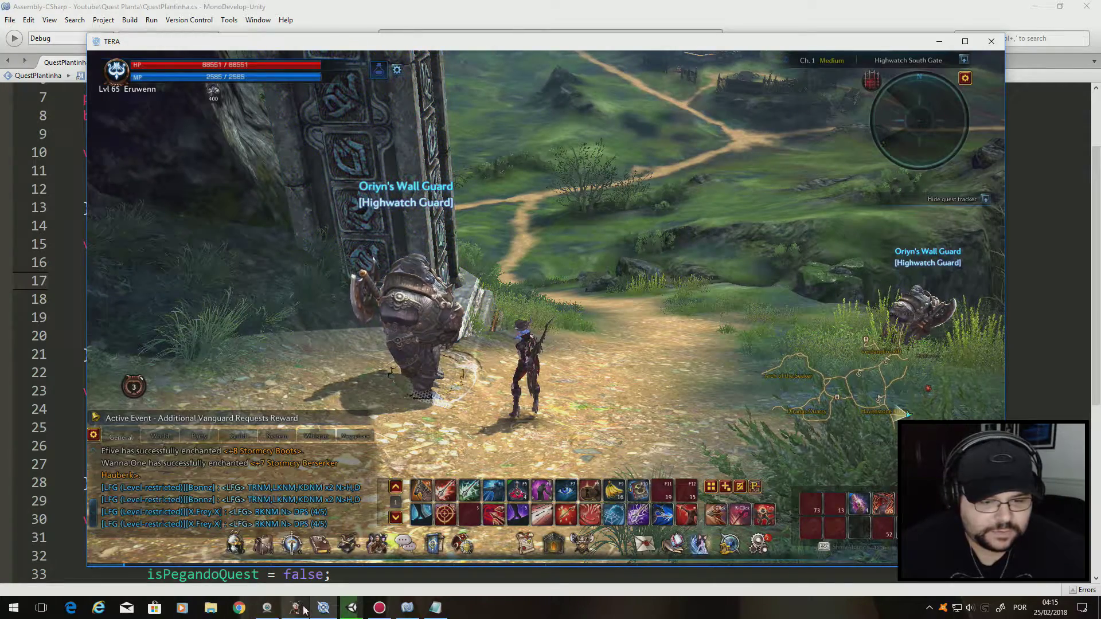
{"action": "left_click", "coordinate": [361, 612]}
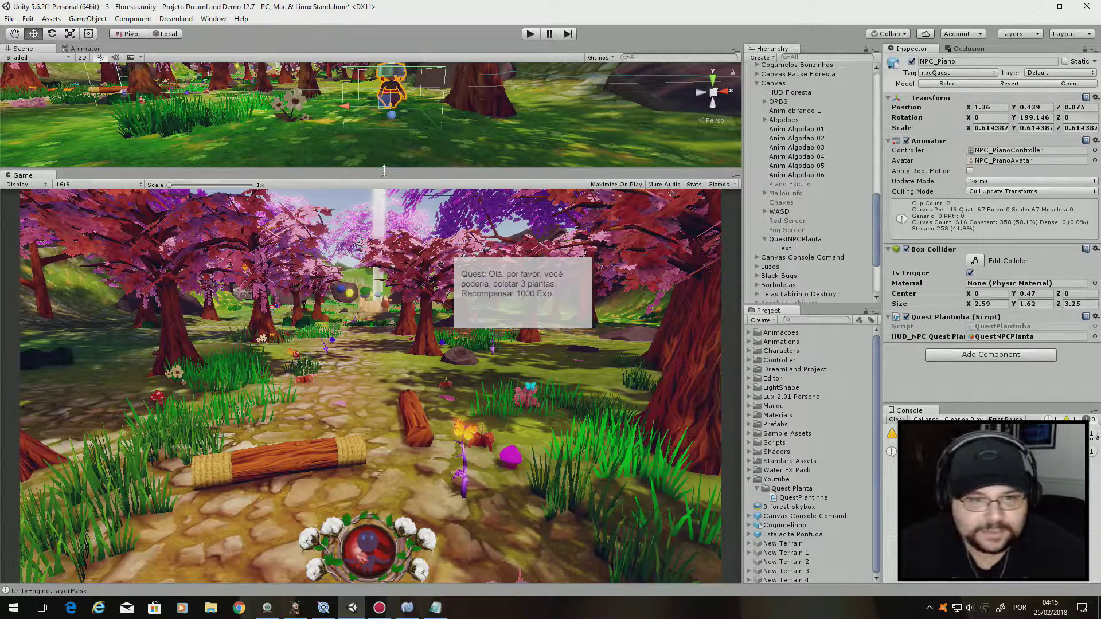
Step: Enlarge the Scene view and duplicate flor2 (10) into flor2 (11), moving and rotating the copy
{"action": "left_click_drag", "start_coordinate": [378, 170], "coordinate": [378, 249]}
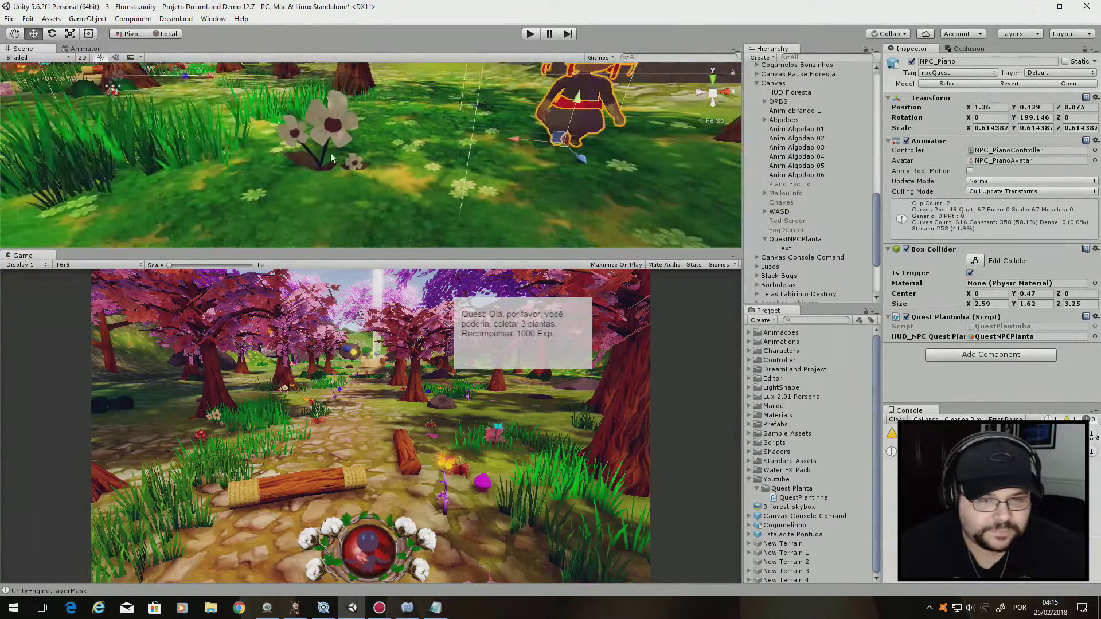
{"action": "left_click", "coordinate": [323, 138]}
{"action": "right_click_drag", "start_coordinate": [406, 189], "coordinate": [422, 197]}
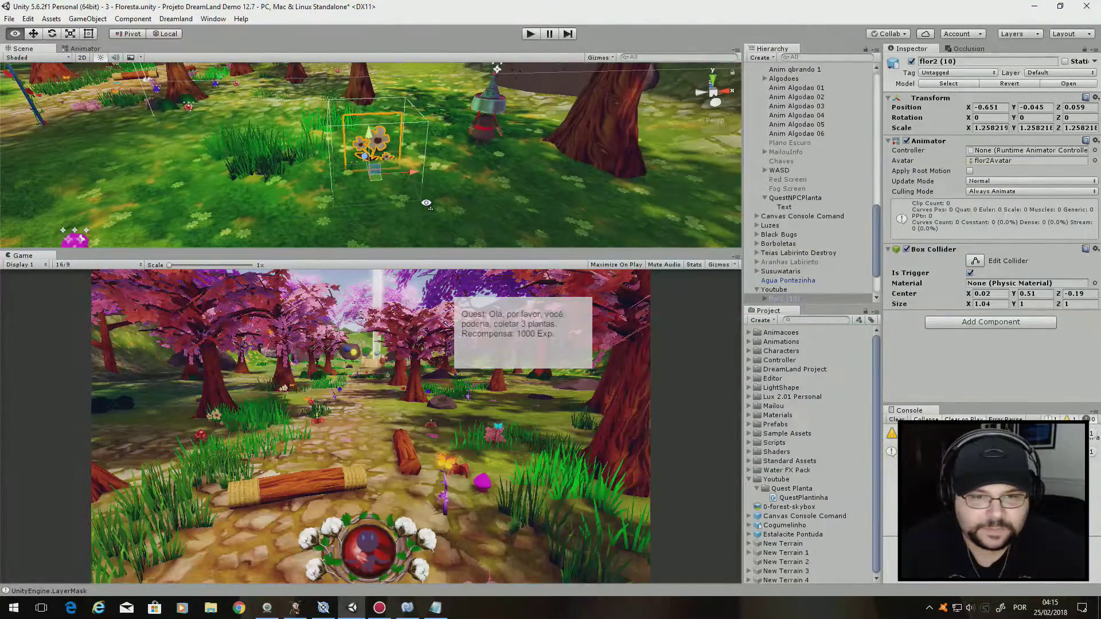
{"action": "right_click_drag", "start_coordinate": [421, 198], "coordinate": [367, 169]}
{"action": "key", "text": "ctrl+d"}
{"action": "left_click_drag", "start_coordinate": [364, 159], "coordinate": [385, 200]}
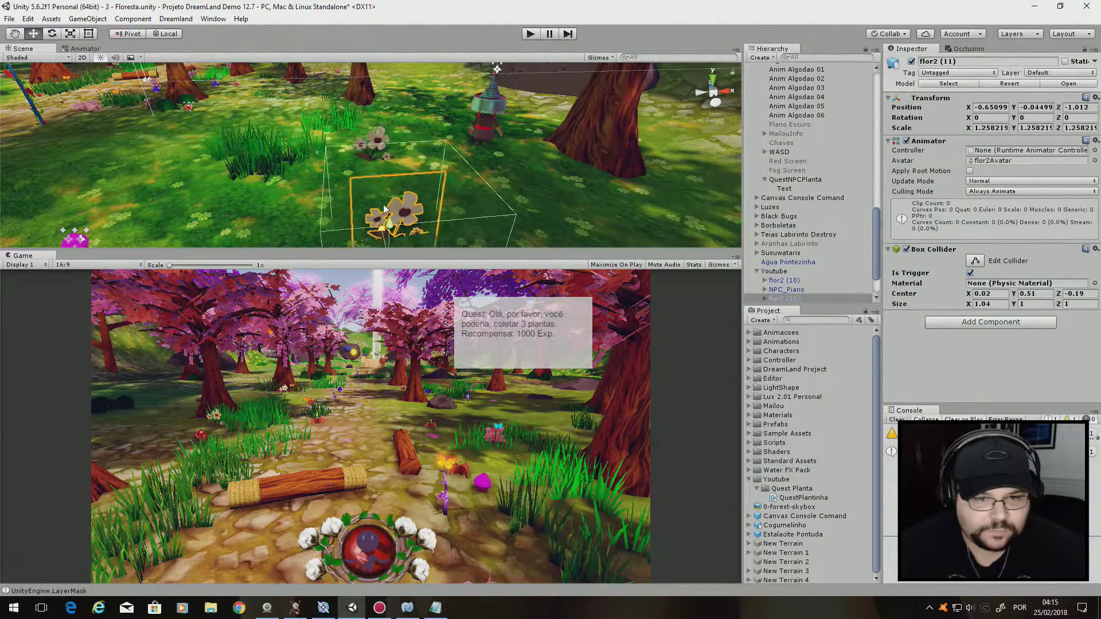
{"action": "left_click_drag", "start_coordinate": [437, 233], "coordinate": [568, 229]}
{"action": "right_click_drag", "start_coordinate": [568, 230], "coordinate": [516, 218]}
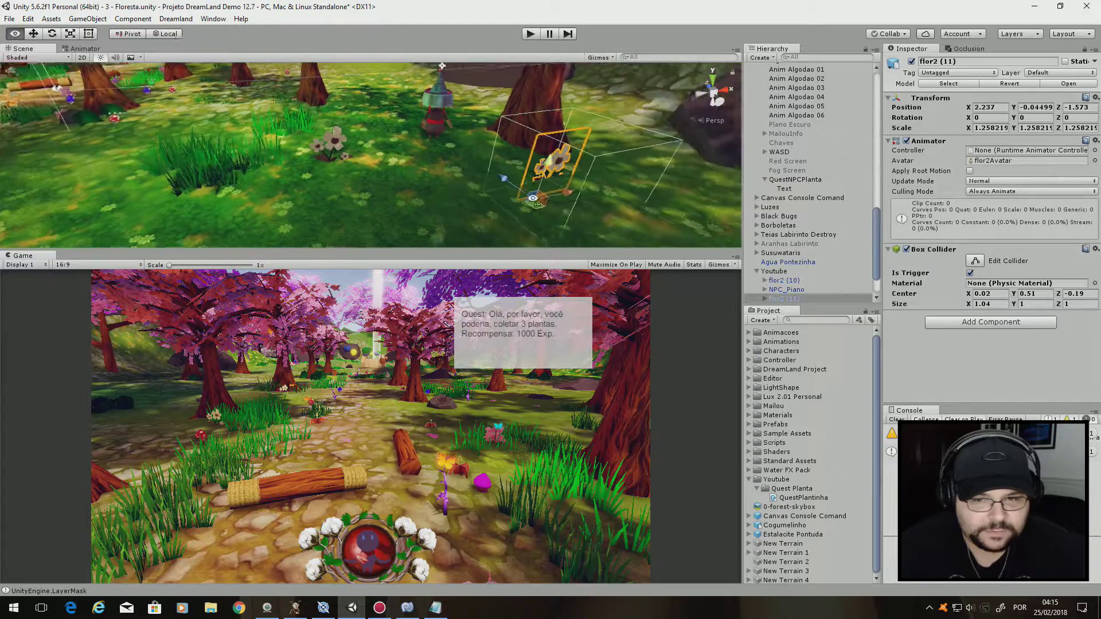
{"action": "key", "text": "e"}
{"action": "mouse_move", "coordinate": [478, 198]}
{"action": "left_mouse_down"}
{"action": "mouse_move", "coordinate": [426, 205]}
{"action": "mouse_move", "coordinate": [572, 182]}
{"action": "mouse_move", "coordinate": [662, 198]}
{"action": "mouse_move", "coordinate": [629, 160]}
{"action": "mouse_move", "coordinate": [570, 196]}
{"action": "mouse_move", "coordinate": [547, 195]}
{"action": "mouse_move", "coordinate": [377, 136]}
{"action": "mouse_move", "coordinate": [297, 168]}
{"action": "left_mouse_up"}
{"action": "key", "text": "w"}
Step: Duplicate again into flor2 (12) and turn and place it at -2.72, -0.067, -1.69
{"action": "key", "text": "ctrl+d"}
{"action": "key", "text": "e"}
{"action": "mouse_move", "coordinate": [246, 198]}
{"action": "left_mouse_down"}
{"action": "mouse_move", "coordinate": [372, 192]}
{"action": "mouse_move", "coordinate": [353, 106]}
{"action": "mouse_move", "coordinate": [372, 163]}
{"action": "mouse_move", "coordinate": [2, 7]}
{"action": "left_mouse_up"}
{"action": "key", "text": "w"}
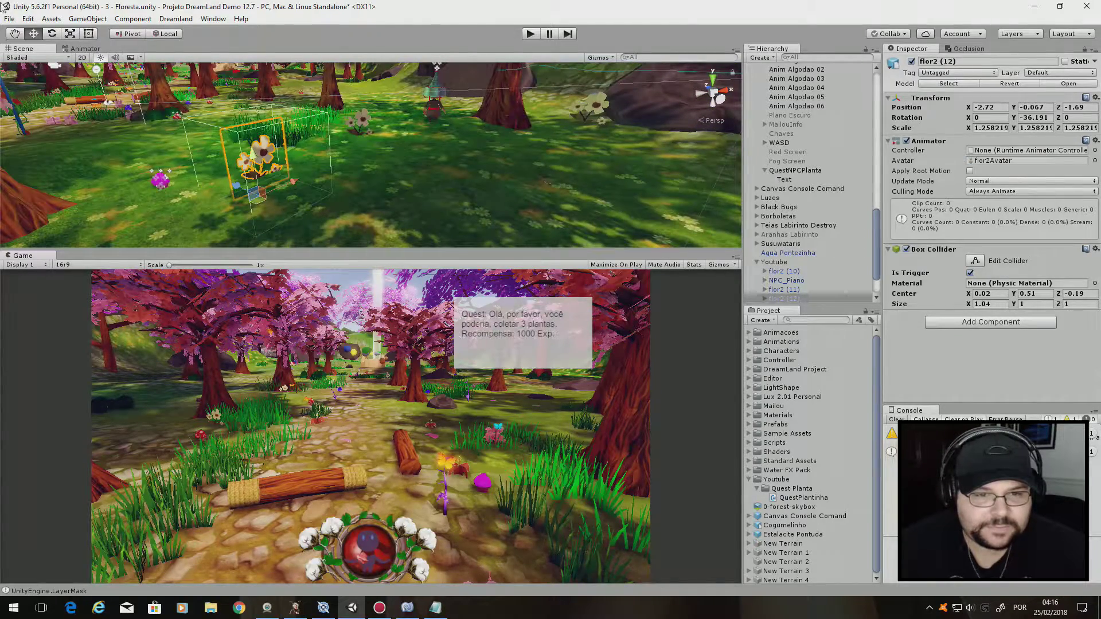
{"action": "left_click", "coordinate": [9, 18]}
{"action": "left_click", "coordinate": [9, 20]}
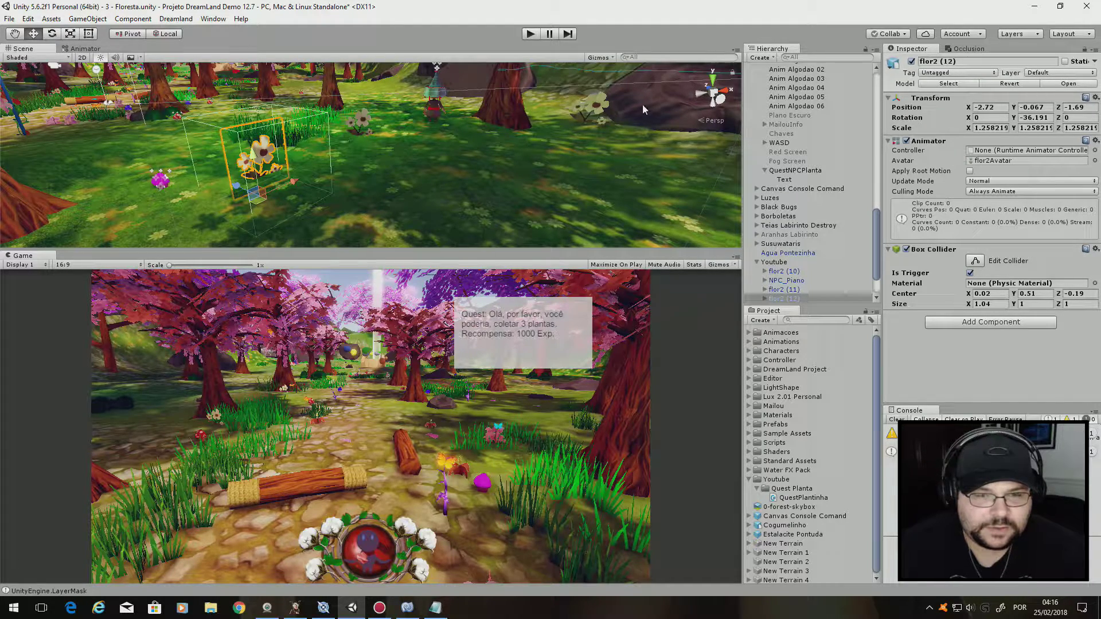
{"action": "right_click_drag", "start_coordinate": [392, 138], "coordinate": [378, 155]}
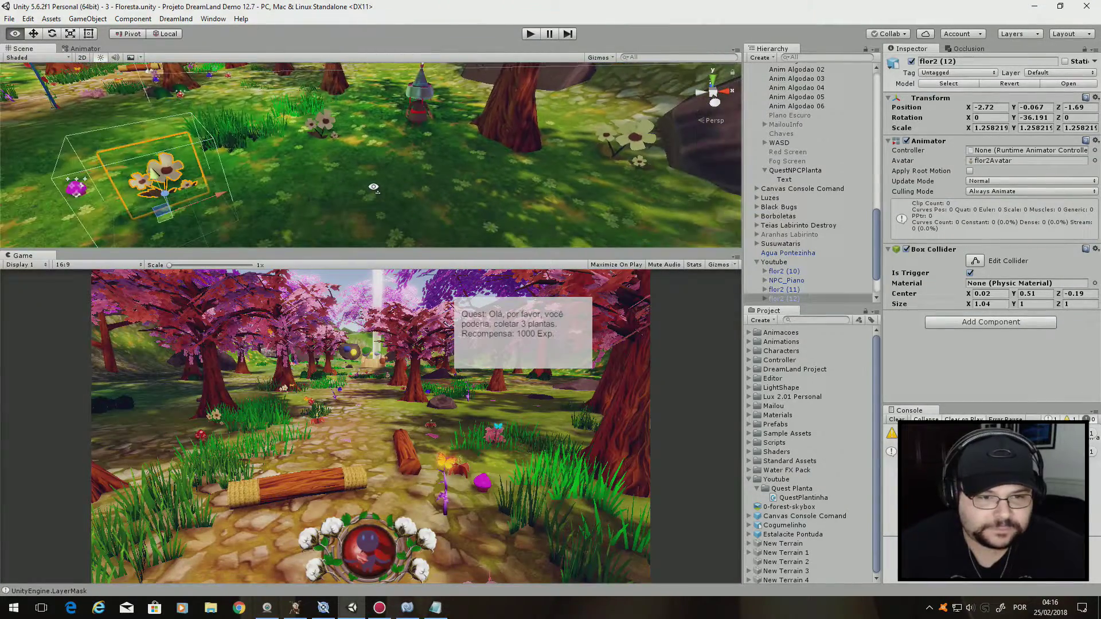
Step: With NPC_Piano selected, create a C# script named PlantaControl in the Quest Planta folder
{"action": "left_click", "coordinate": [418, 103]}
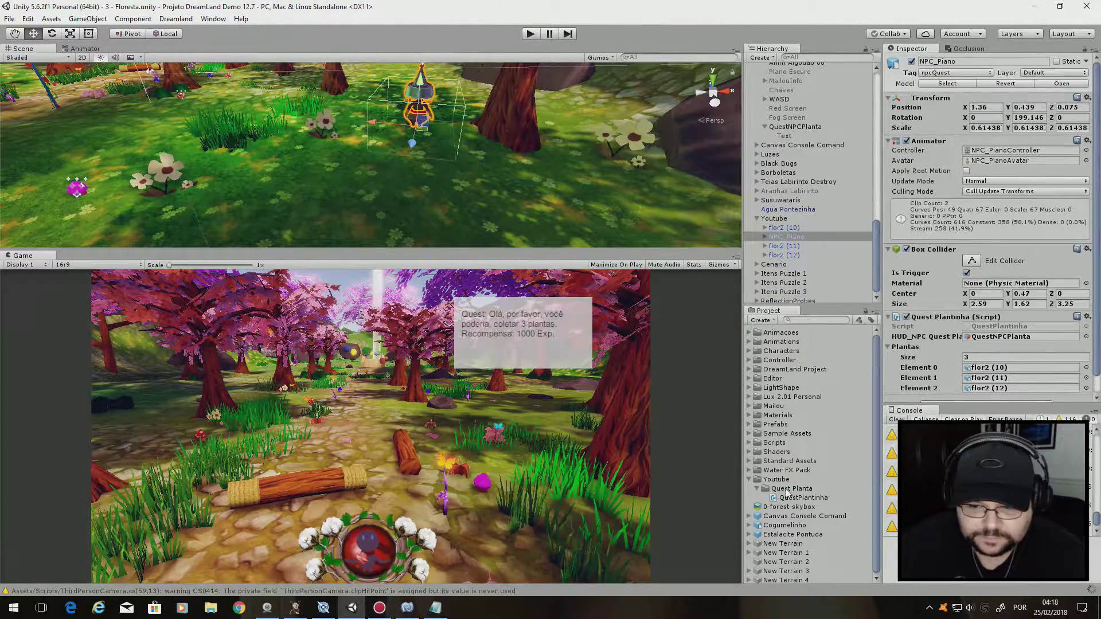
{"action": "right_click", "coordinate": [786, 490]}
{"action": "mouse_move", "coordinate": [814, 281]}
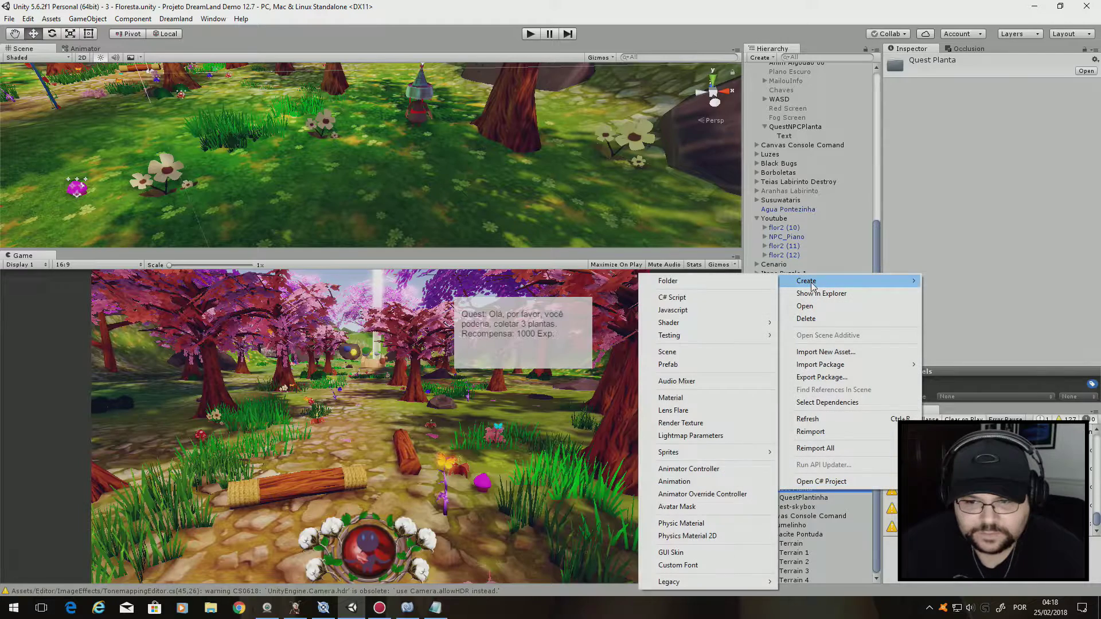
{"action": "left_click", "coordinate": [702, 300]}
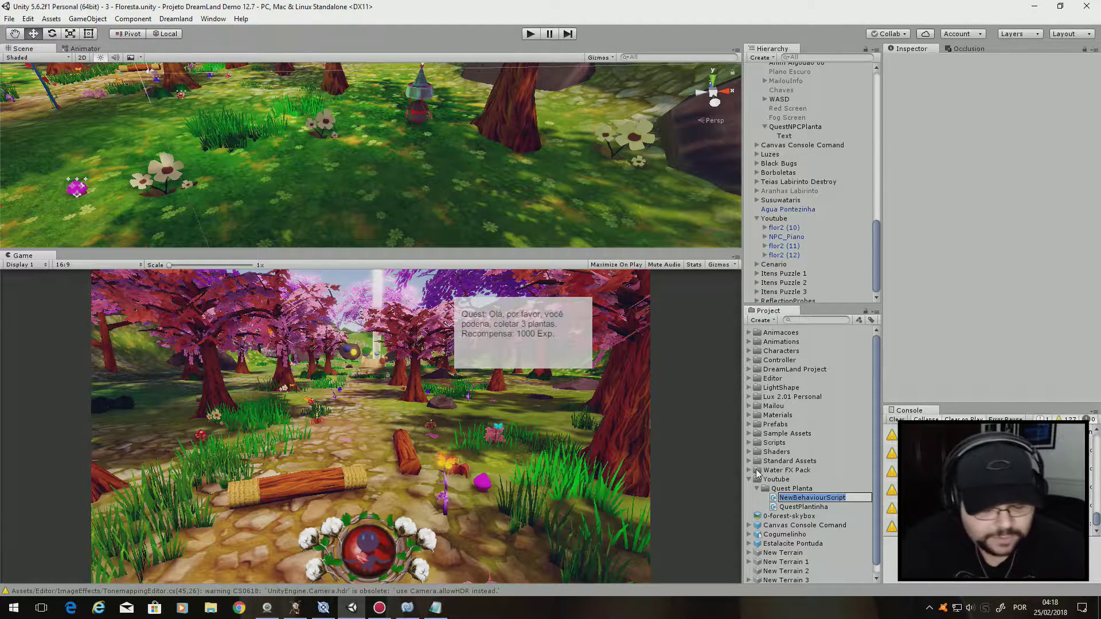
{"action": "type", "text": "PlantaControl"}
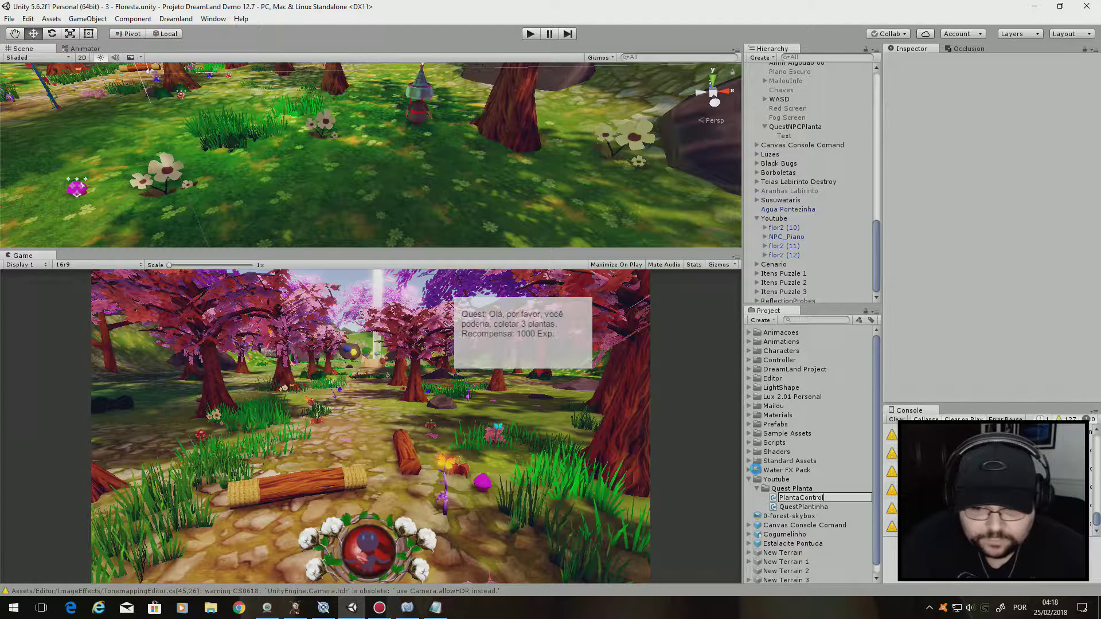
{"action": "key", "text": "Return"}
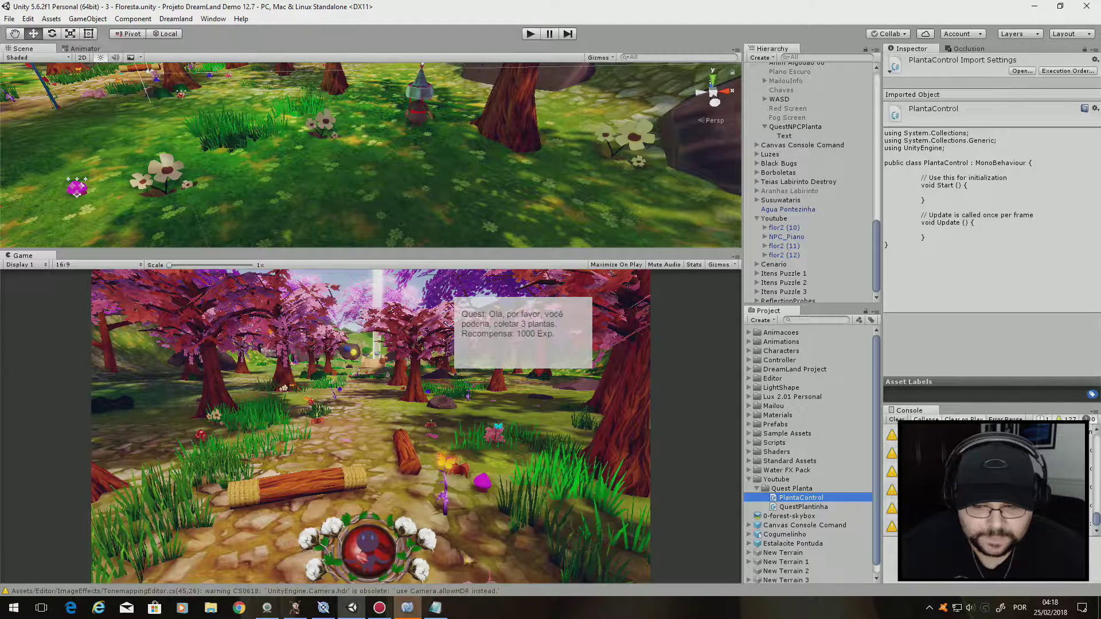
Step: Delete the initialization and per-frame update template comments from PlantaControl.cs
{"action": "left_click", "coordinate": [409, 615]}
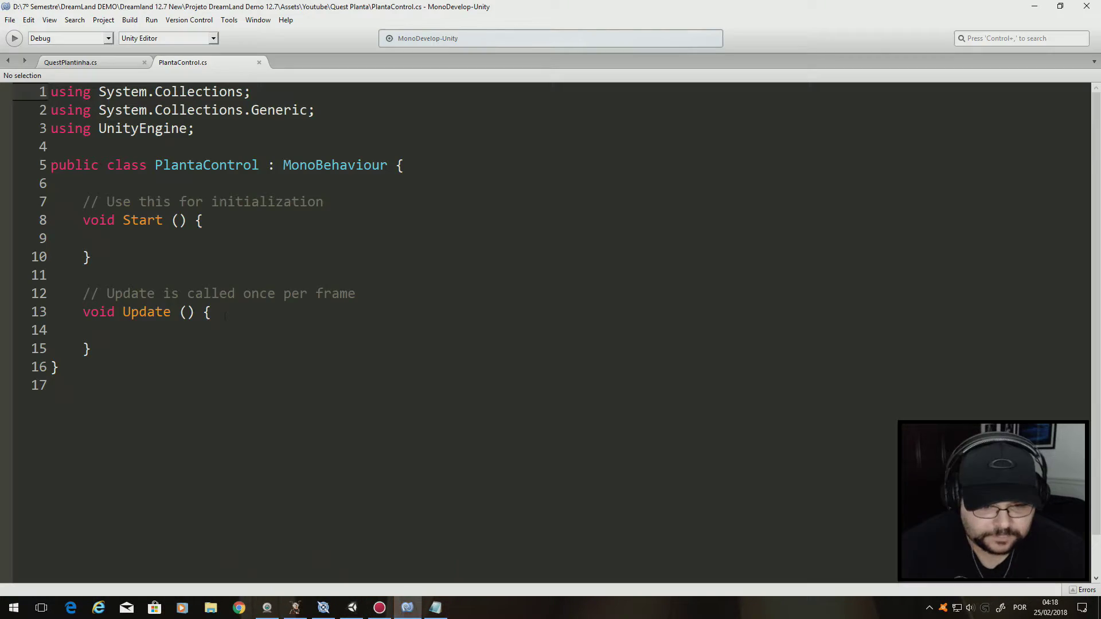
{"action": "left_click_drag", "start_coordinate": [77, 201], "coordinate": [342, 208]}
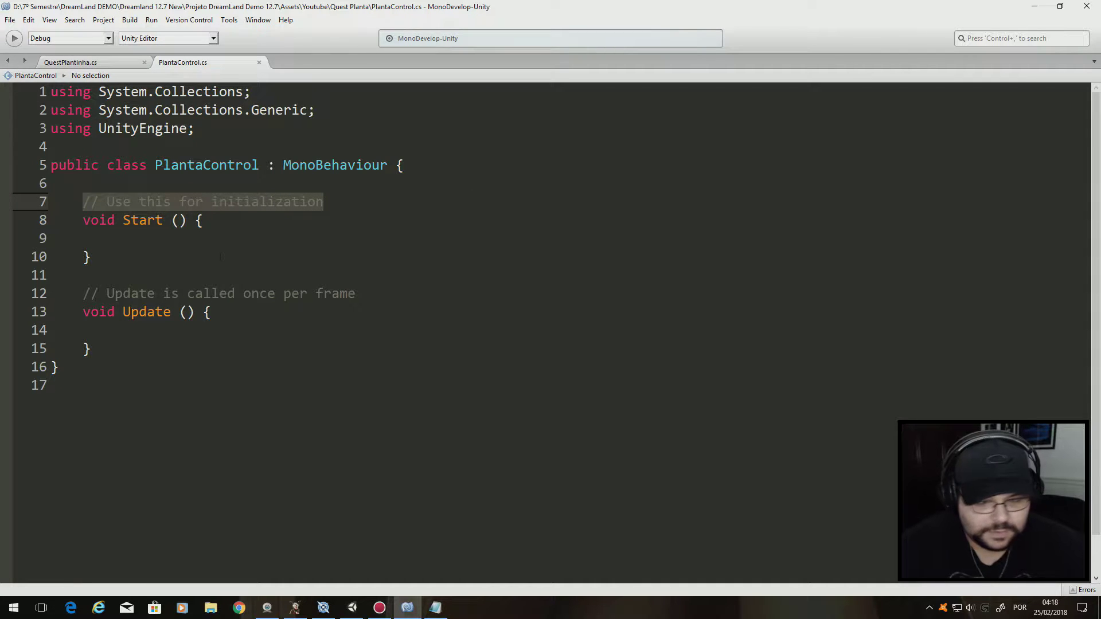
{"action": "key", "text": "Delete"}
{"action": "triple_click", "coordinate": [218, 293]}
{"action": "key", "text": "Delete"}
Step: Select the OnTriggerEnter method in QuestPlantinha.cs for copying
{"action": "left_click", "coordinate": [112, 68]}
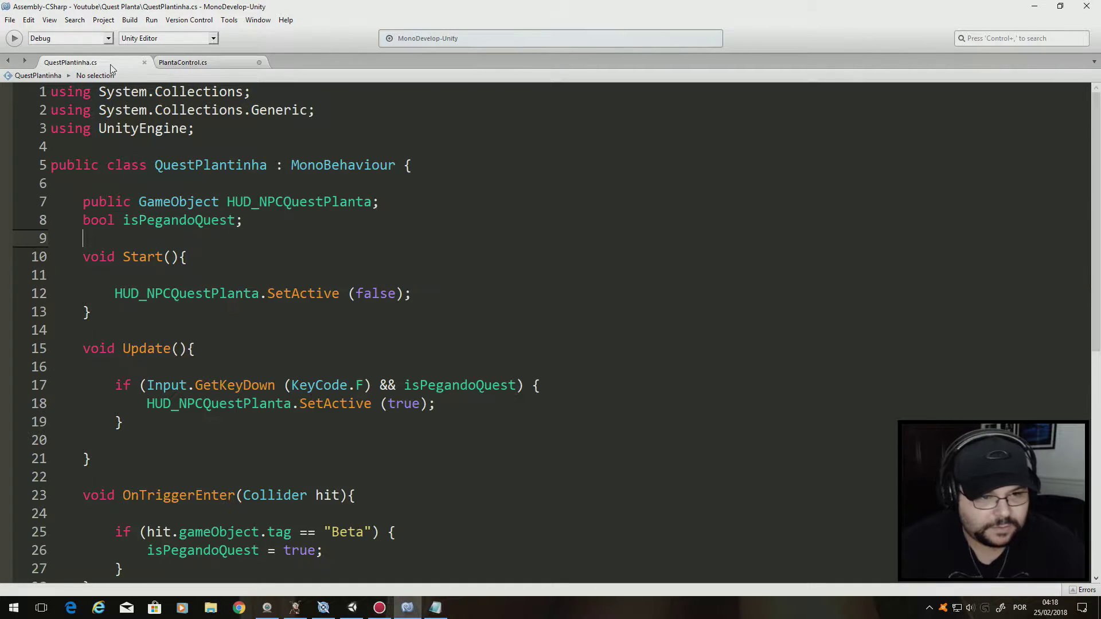
{"action": "scroll", "coordinate": [550, 332], "scroll_direction": "down", "scroll_amount": 2}
{"action": "scroll", "coordinate": [550, 333], "scroll_direction": "down", "scroll_amount": 2}
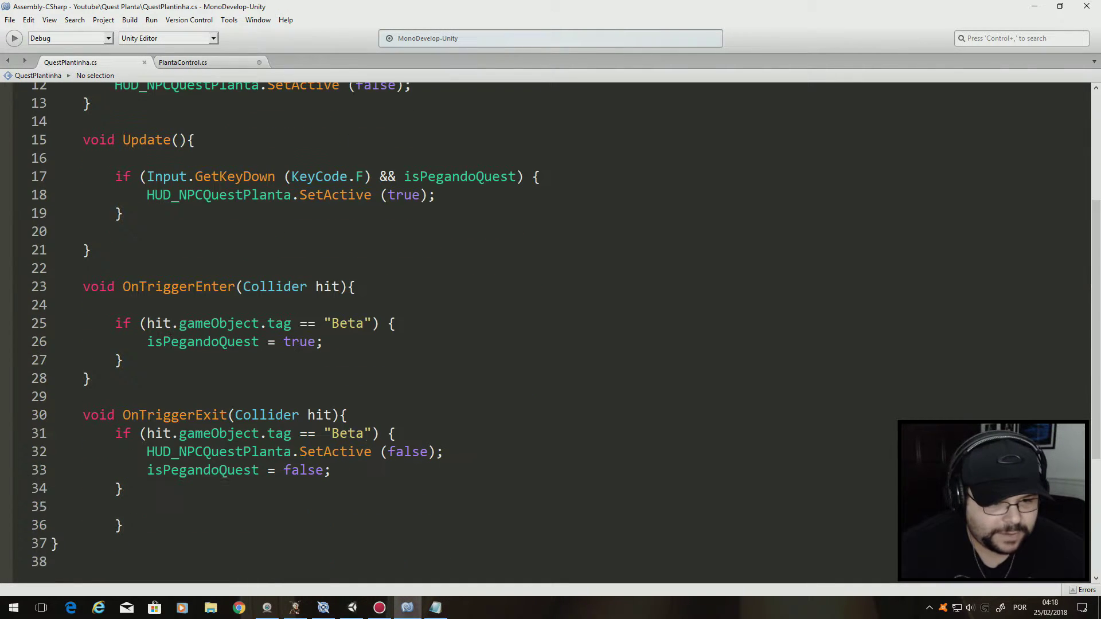
{"action": "left_click", "coordinate": [372, 279]}
{"action": "left_click_drag", "start_coordinate": [82, 287], "coordinate": [156, 381]}
{"action": "key", "text": "ctrl+c"}
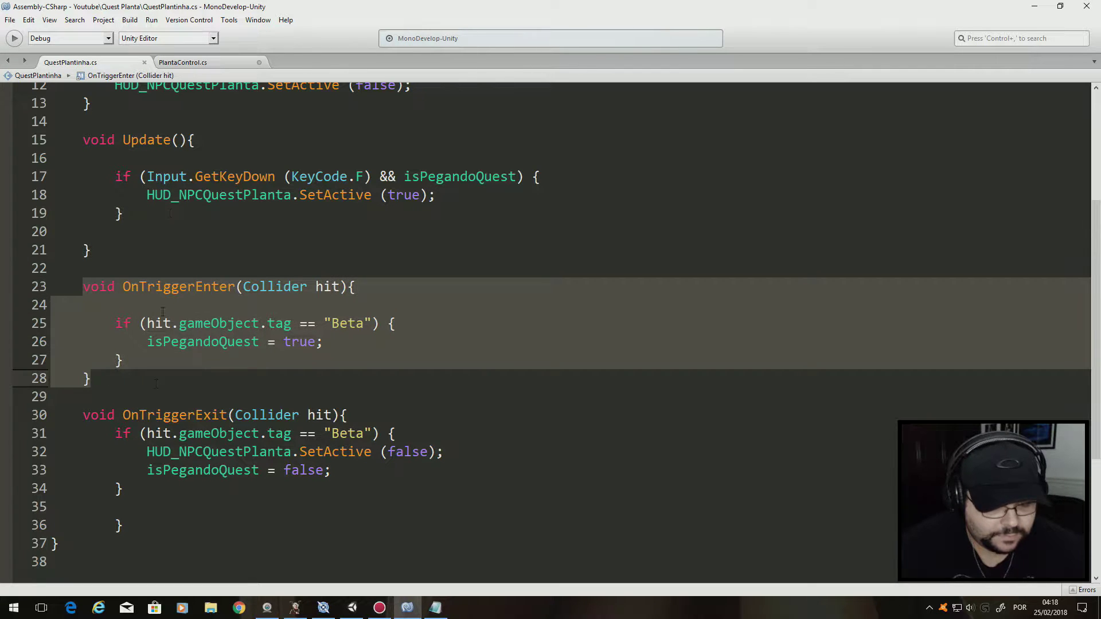
Step: Paste OnTriggerEnter at the end of PlantaControl's class and delete its isPegandoQuest assignment
{"action": "left_click", "coordinate": [193, 63]}
{"action": "left_click", "coordinate": [90, 330]}
{"action": "key", "text": "Return"}
{"action": "key", "text": "Return"}
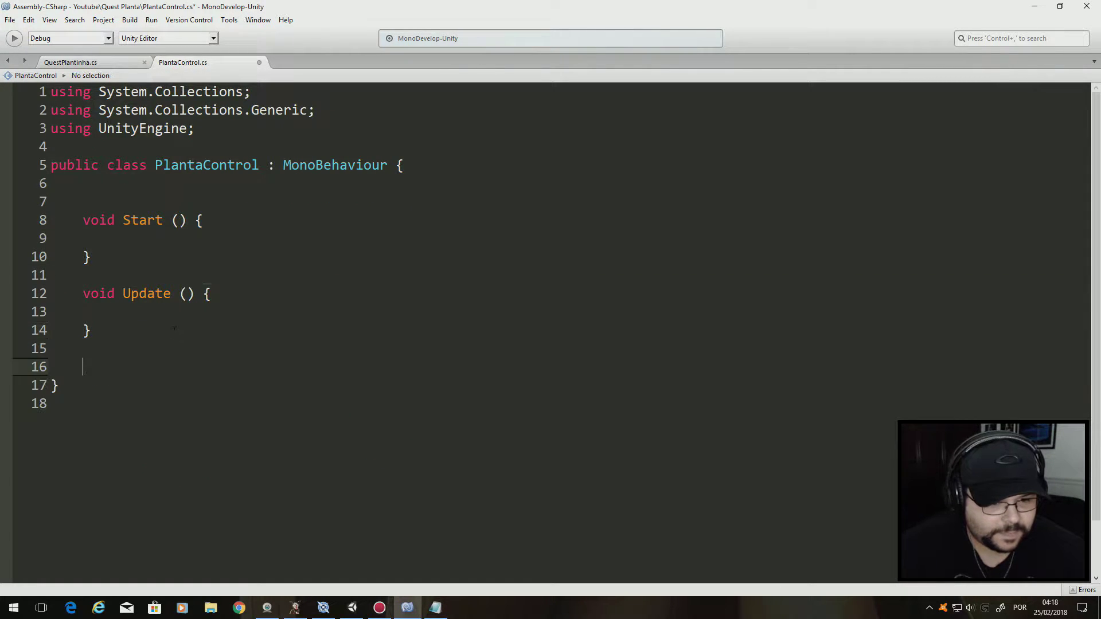
{"action": "key", "text": "ctrl+v"}
{"action": "scroll", "coordinate": [551, 333], "scroll_direction": "down", "scroll_amount": 1}
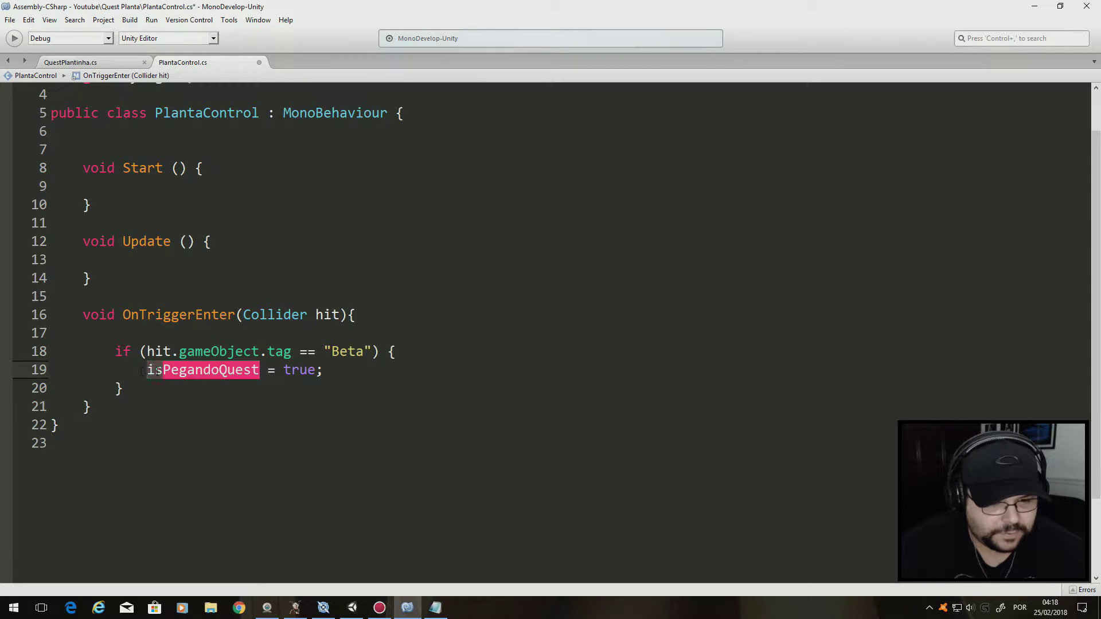
{"action": "left_click_drag", "start_coordinate": [148, 369], "coordinate": [324, 370]}
{"action": "key", "text": "Delete"}
{"action": "scroll", "coordinate": [186, 377], "scroll_direction": "up", "scroll_amount": 1}
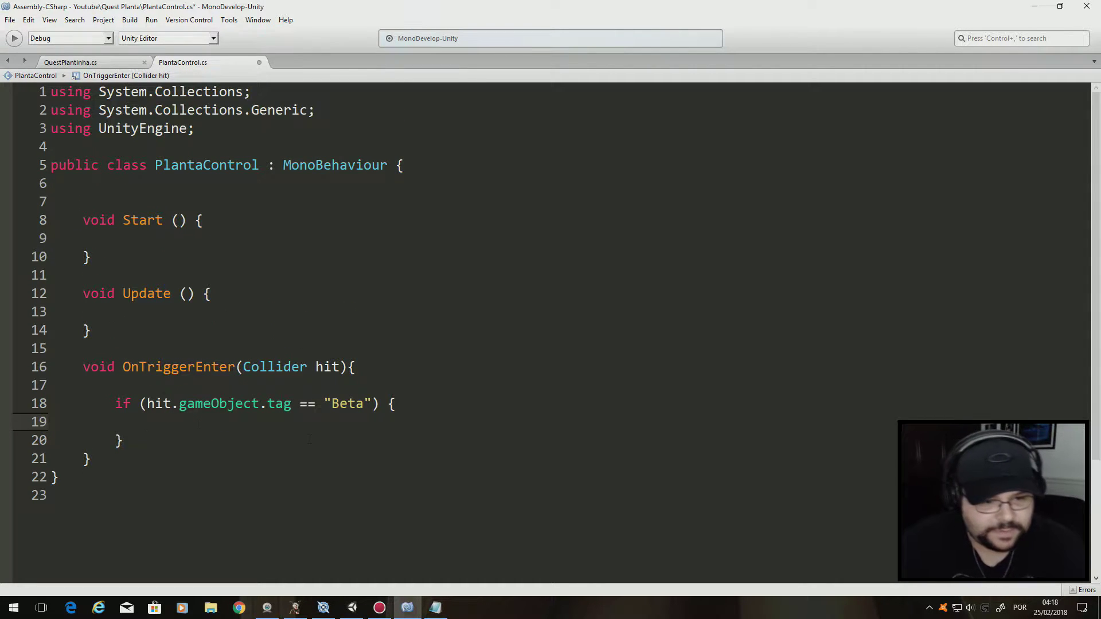
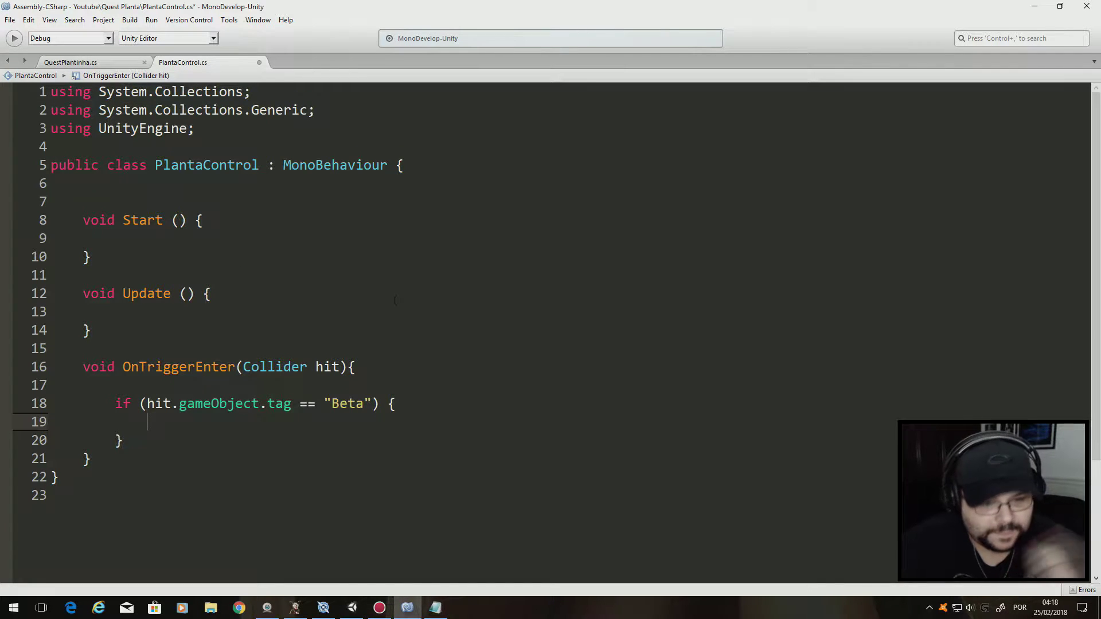
Step: Add gameObject.SetActive(false); inside the Beta tag check of OnTriggerEnter
{"action": "type", "text": "gameObject."}
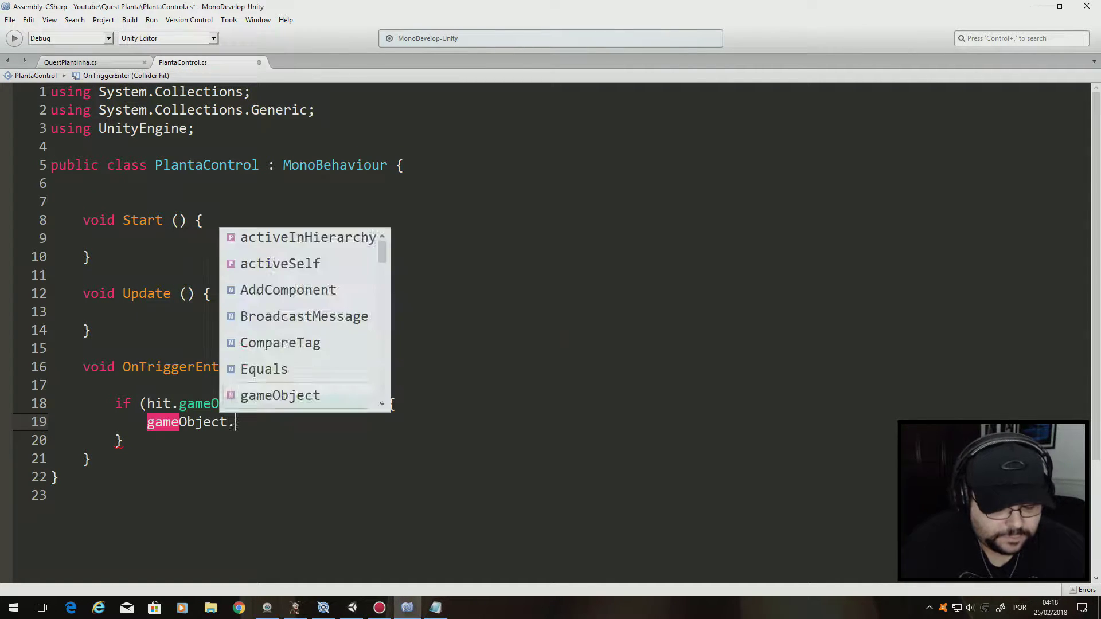
{"action": "type", "text": "set"}
{"action": "key", "text": "Return"}
{"action": "type", "text": "(fal"}
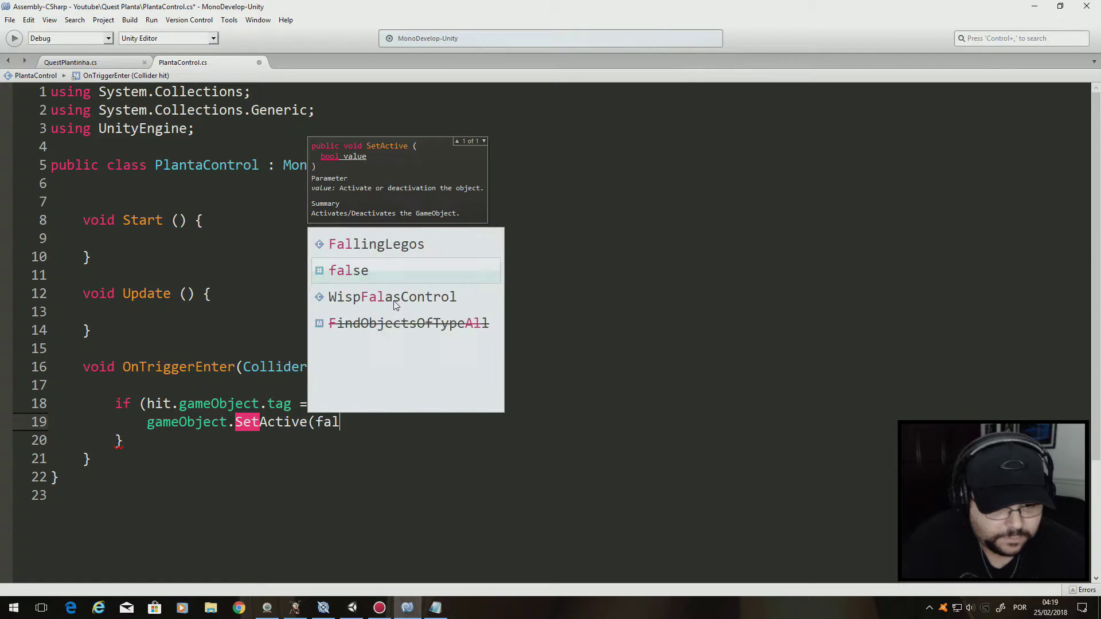
{"action": "key", "text": "Return"}
{"action": "type", "text": ");"}
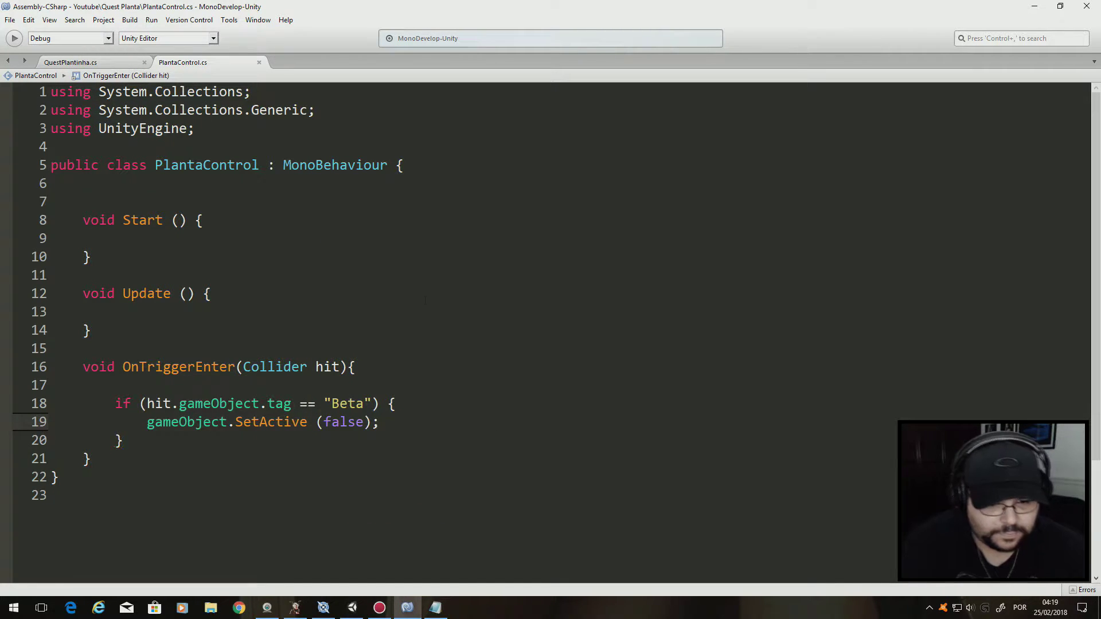
{"action": "key", "text": "Up"}
{"action": "key", "text": "Up"}
{"action": "key", "text": "Up"}
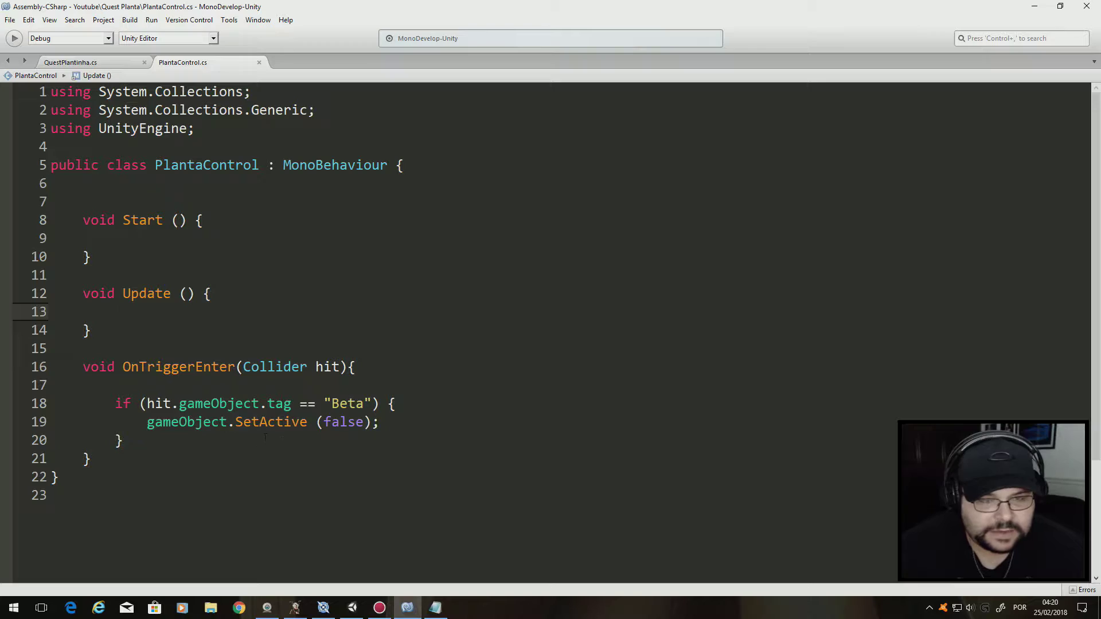
Step: Add the Planta Control script to flowers flor2 (10)–(12) and enter Play mode
{"action": "left_click", "coordinate": [352, 607]}
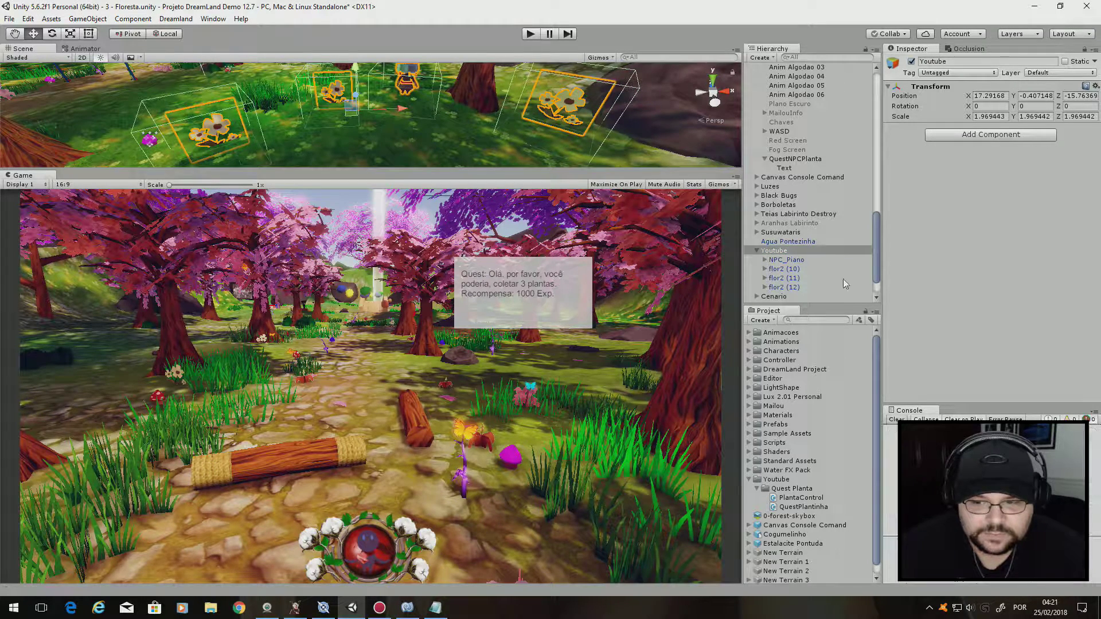
{"action": "left_click", "coordinate": [784, 269]}
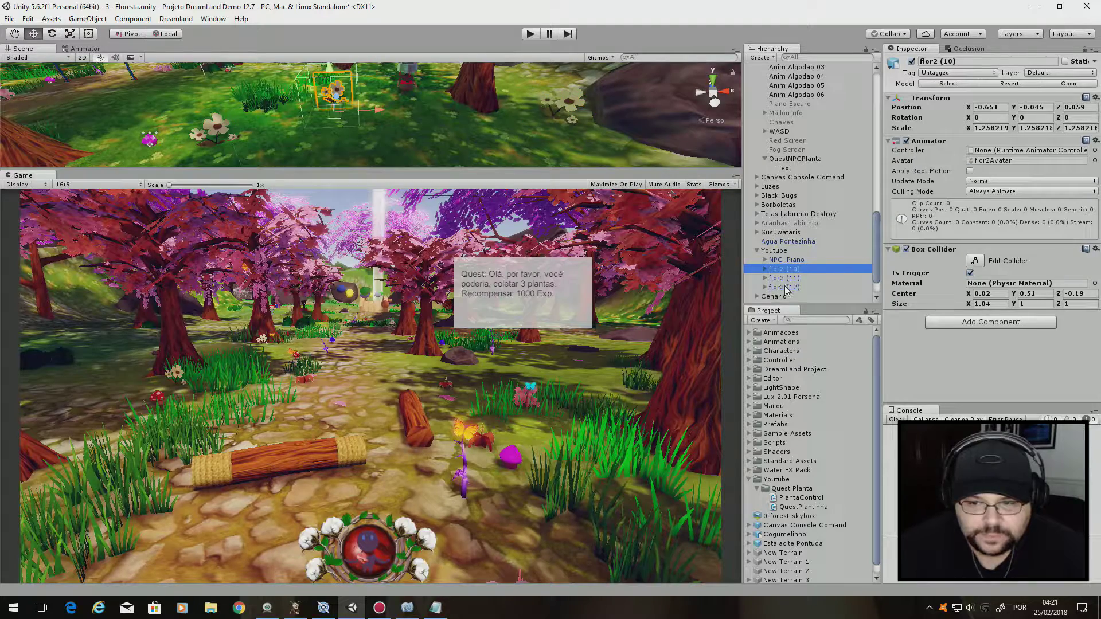
{"action": "left_click", "coordinate": [784, 287], "text": "shift"}
{"action": "left_click", "coordinate": [962, 281]}
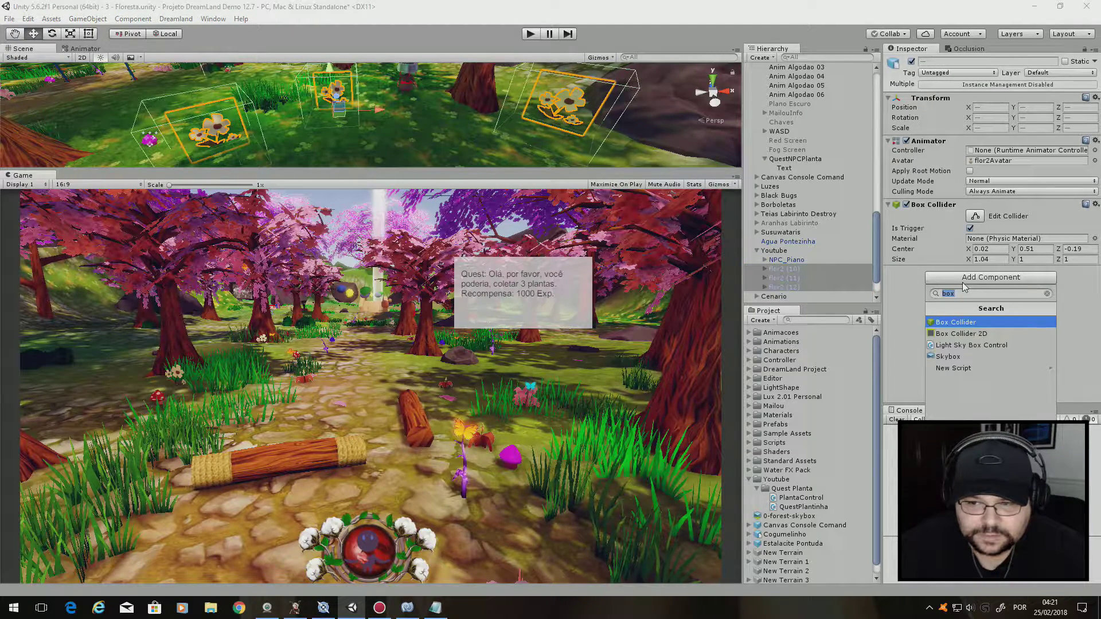
{"action": "type", "text": "plan"}
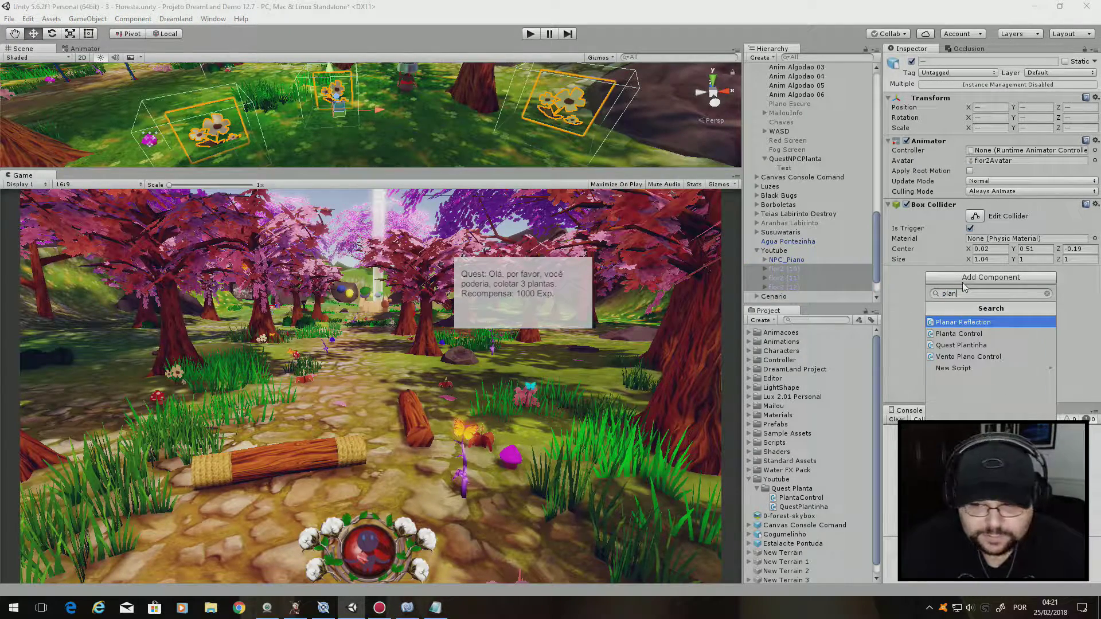
{"action": "key", "text": "Down"}
{"action": "key", "text": "Return"}
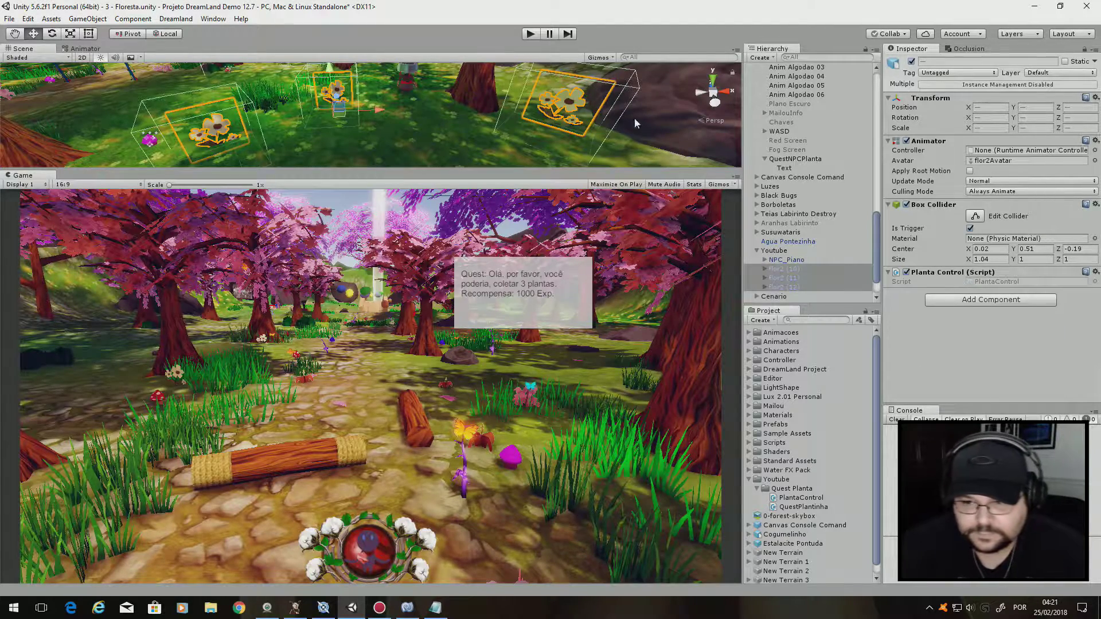
{"action": "left_click", "coordinate": [532, 35]}
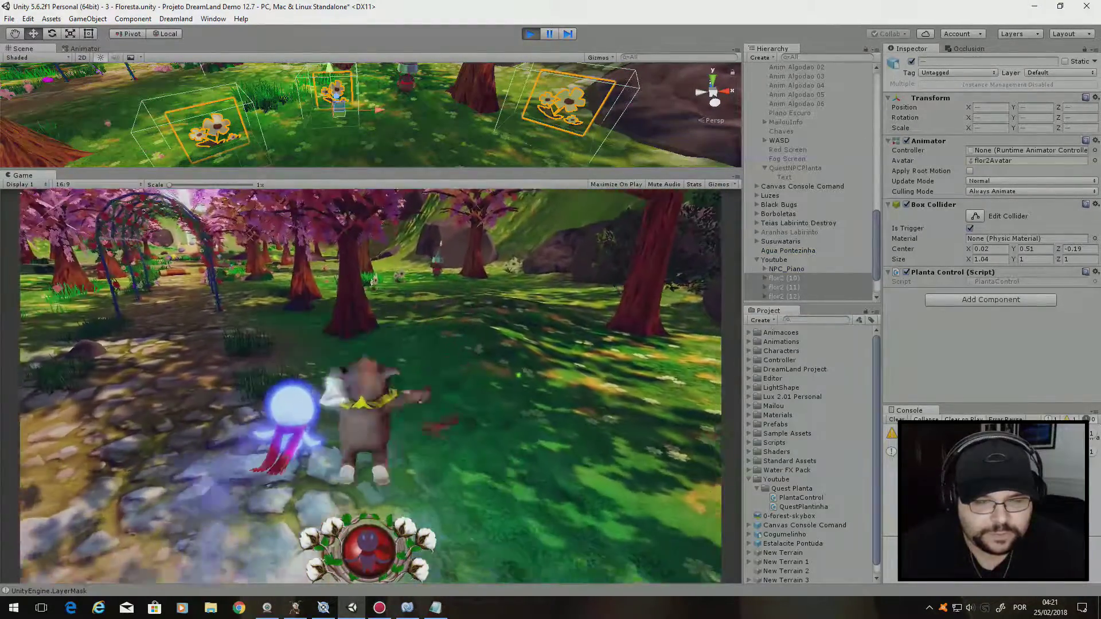
Step: Run the character across the grass toward the rock, NPC and pink trees
{"action": "key", "text": "w"}
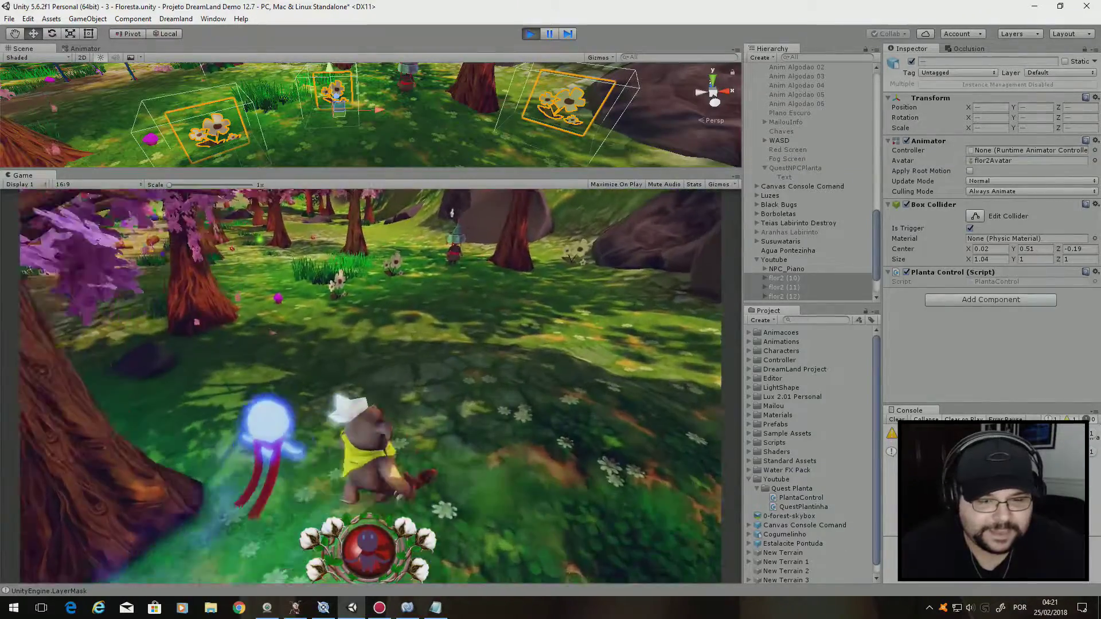
{"action": "key", "text": "w"}
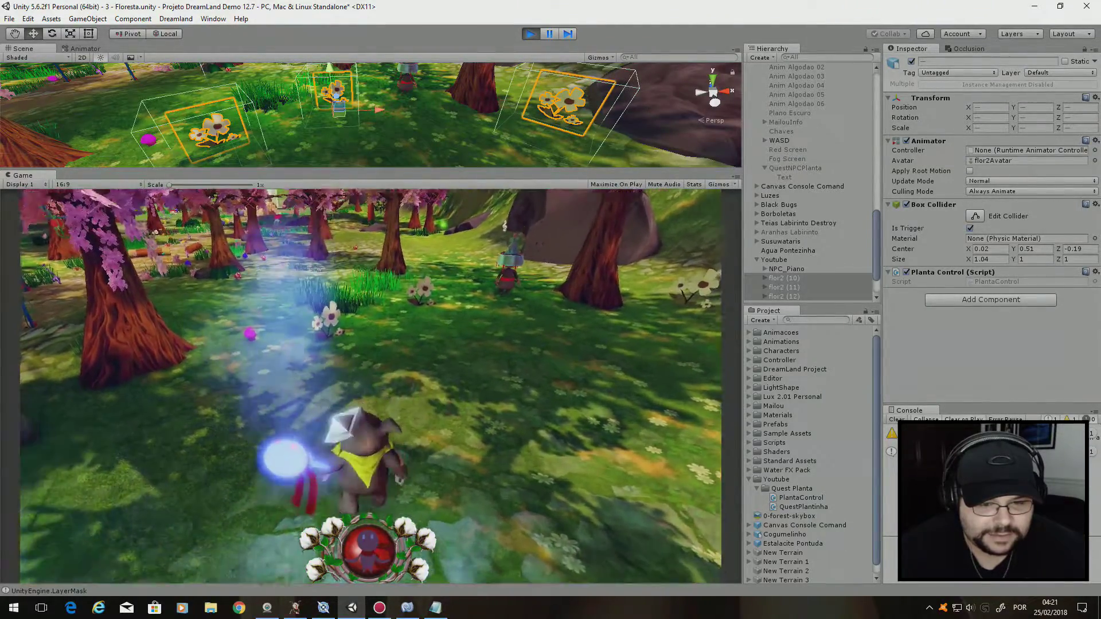
{"action": "key", "text": "w"}
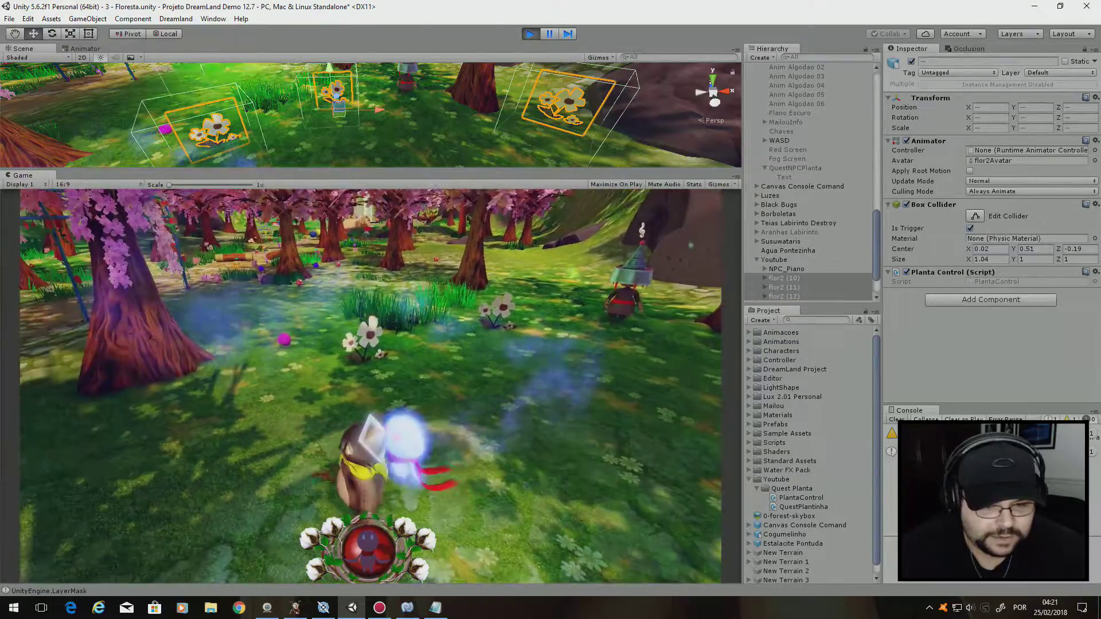
{"action": "key", "text": "w"}
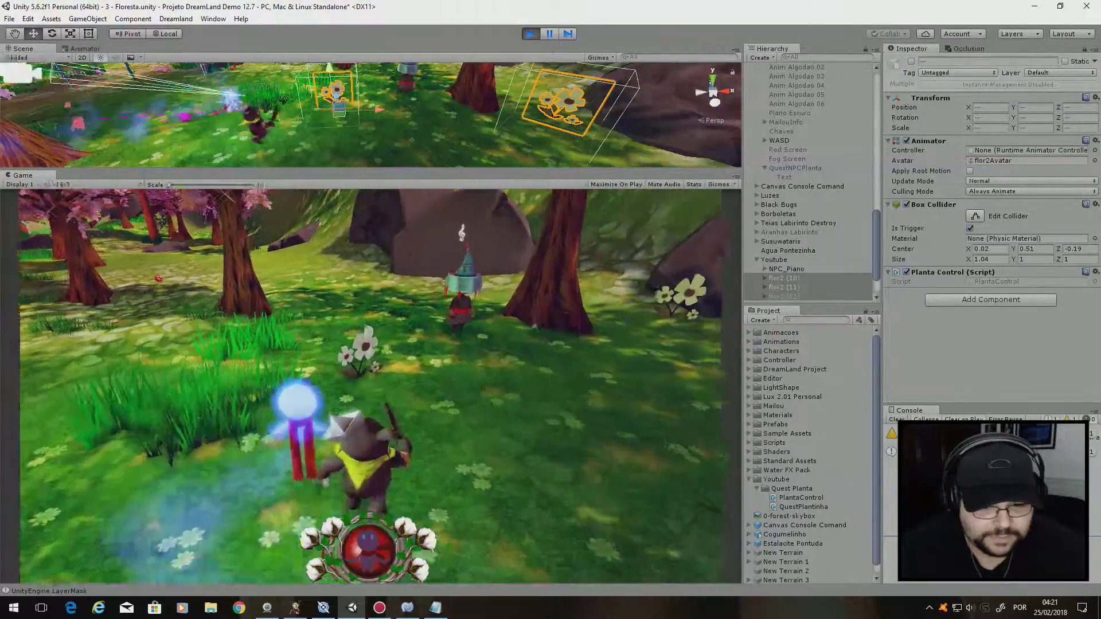
{"action": "key", "text": "w"}
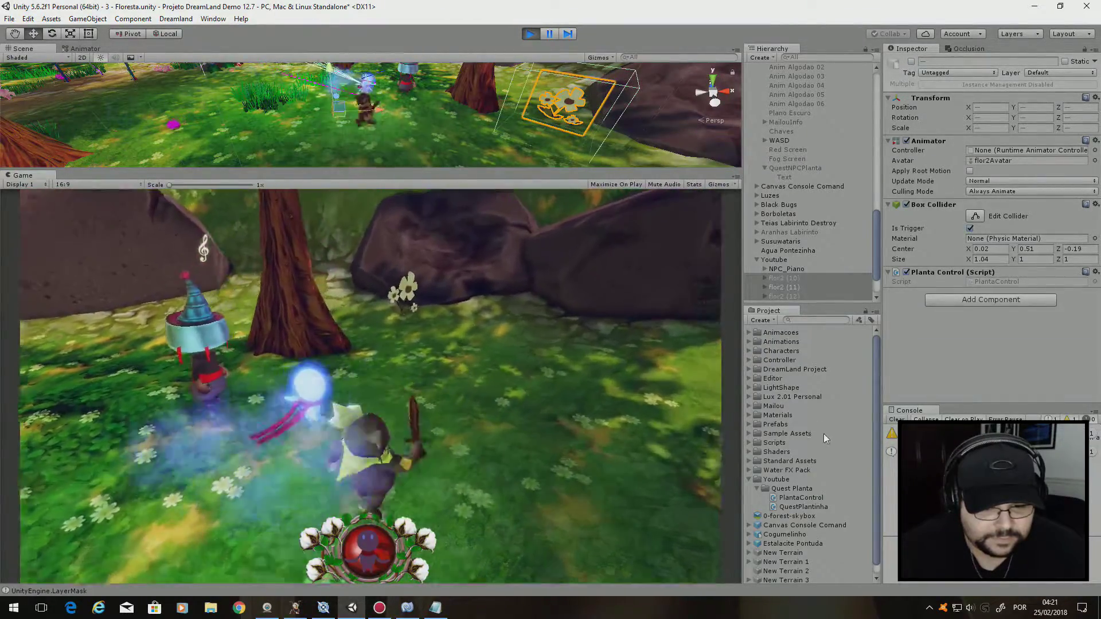
{"action": "key", "text": "w"}
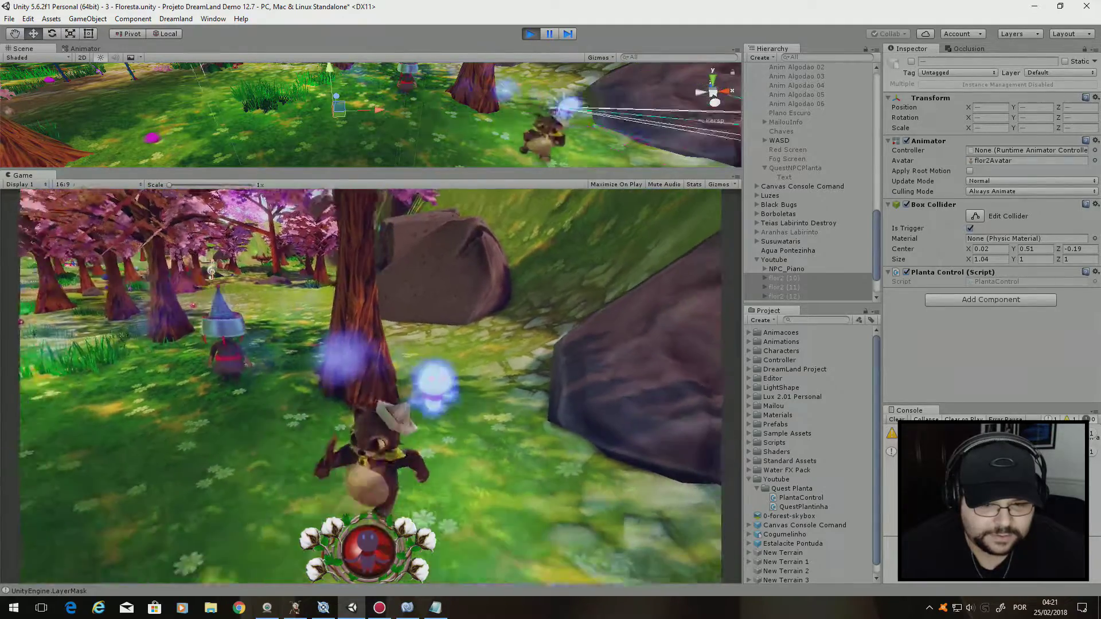
Step: Dismiss the accidentally opened system launcher and return to MonoDevelop
{"action": "key", "text": "super"}
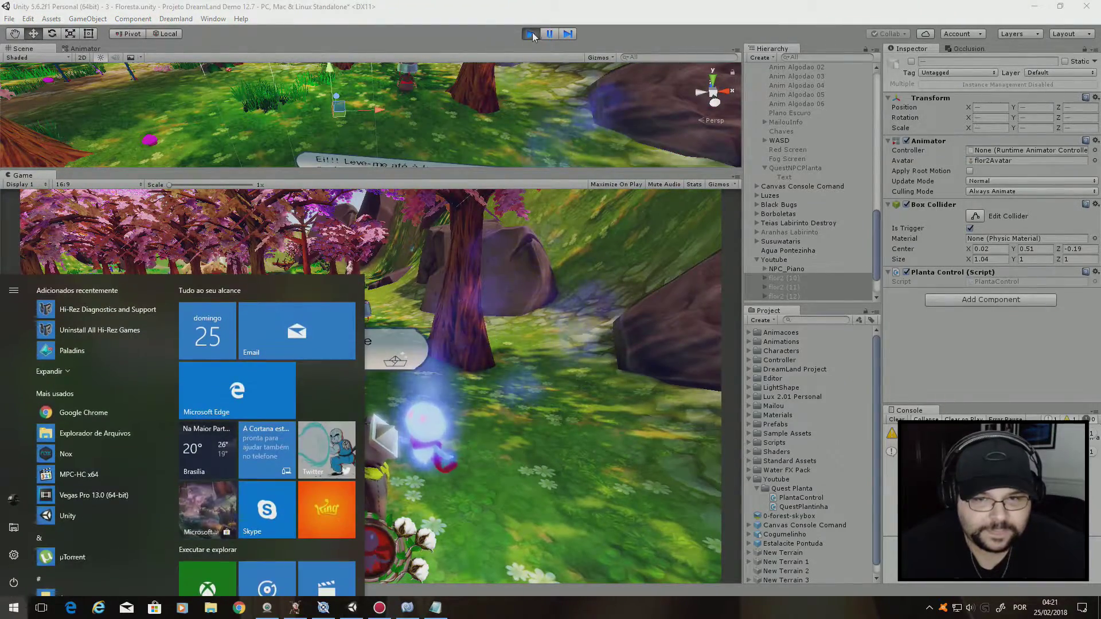
{"action": "key", "text": "Escape"}
{"action": "key", "text": "alt+Tab"}
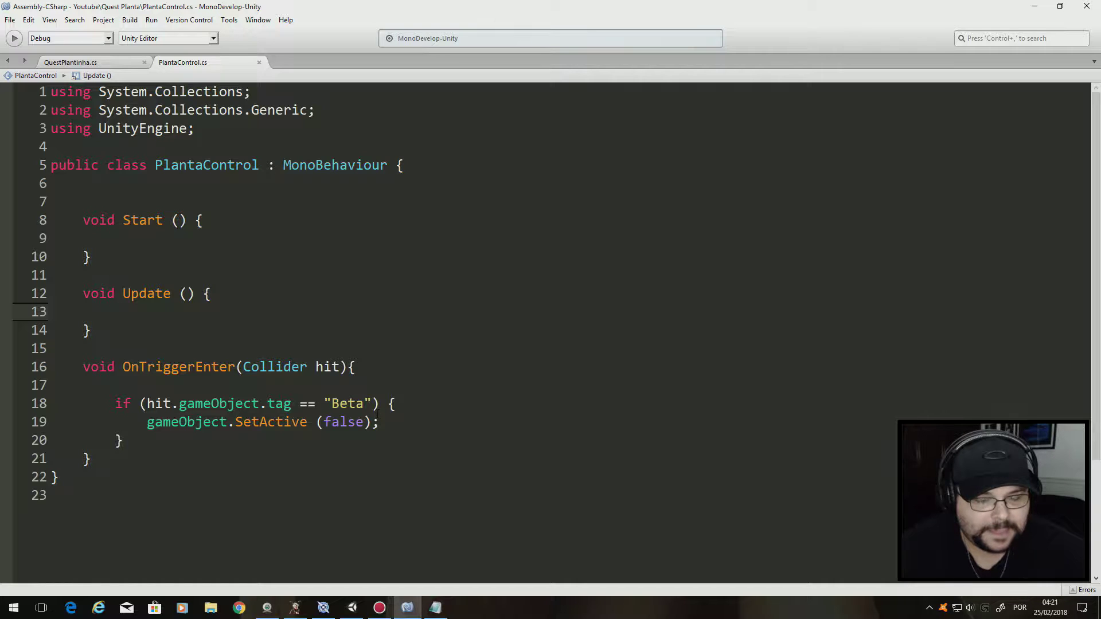
Step: Delete the empty Start method from PlantaControl and make room inside Update
{"action": "left_click", "coordinate": [94, 66]}
{"action": "scroll", "coordinate": [208, 398], "scroll_direction": "down", "scroll_amount": 1}
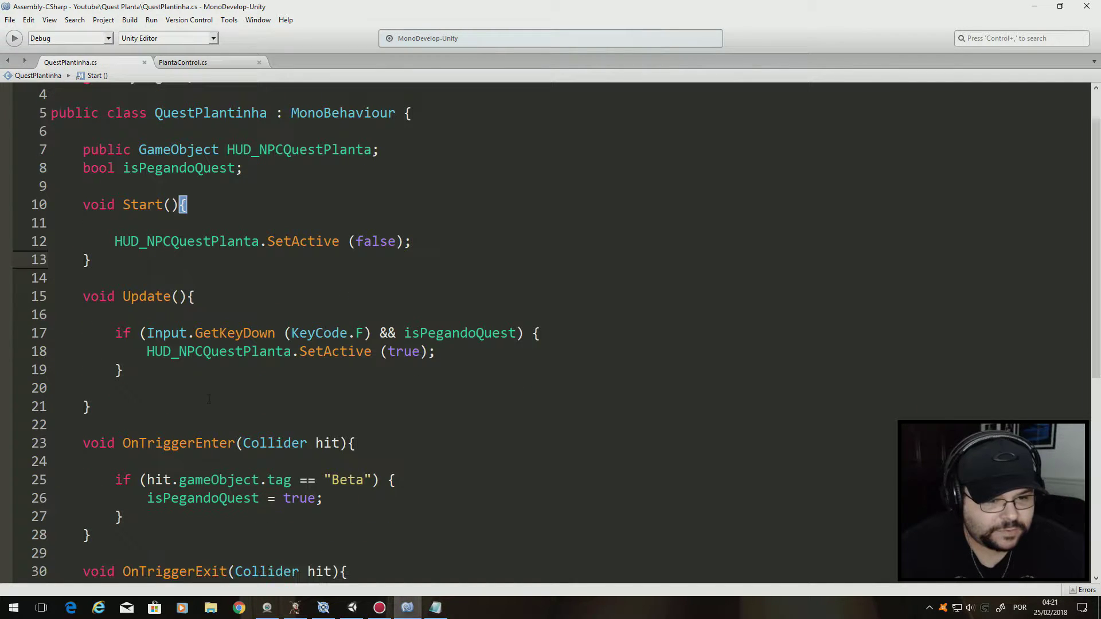
{"action": "left_click", "coordinate": [186, 61]}
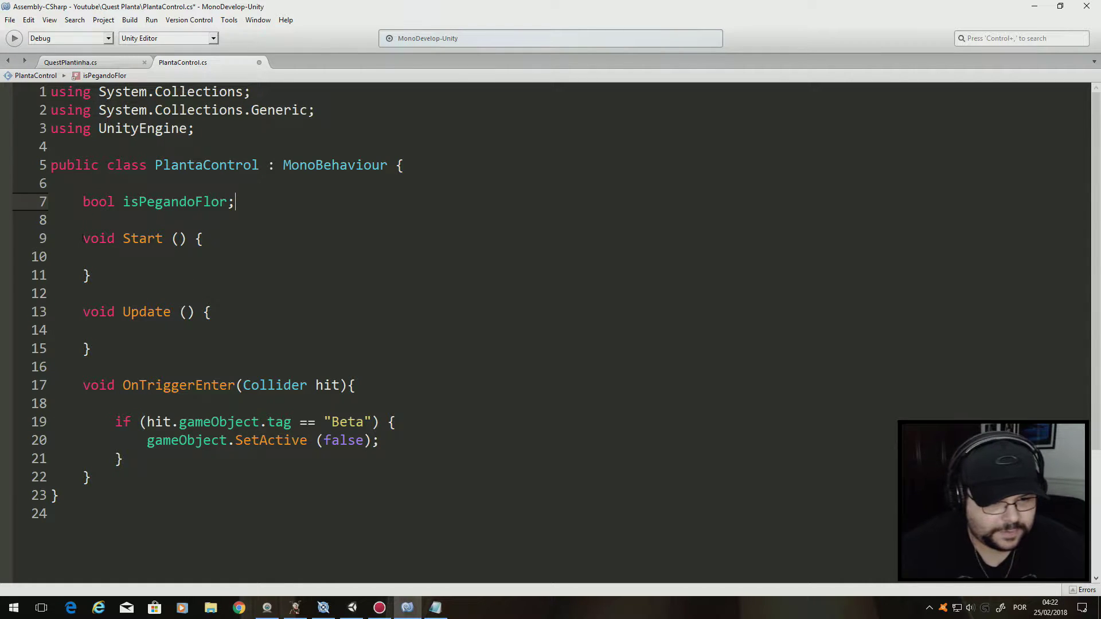
{"action": "left_click_drag", "start_coordinate": [83, 238], "coordinate": [90, 276]}
{"action": "key", "text": "Delete"}
{"action": "key", "text": "Delete"}
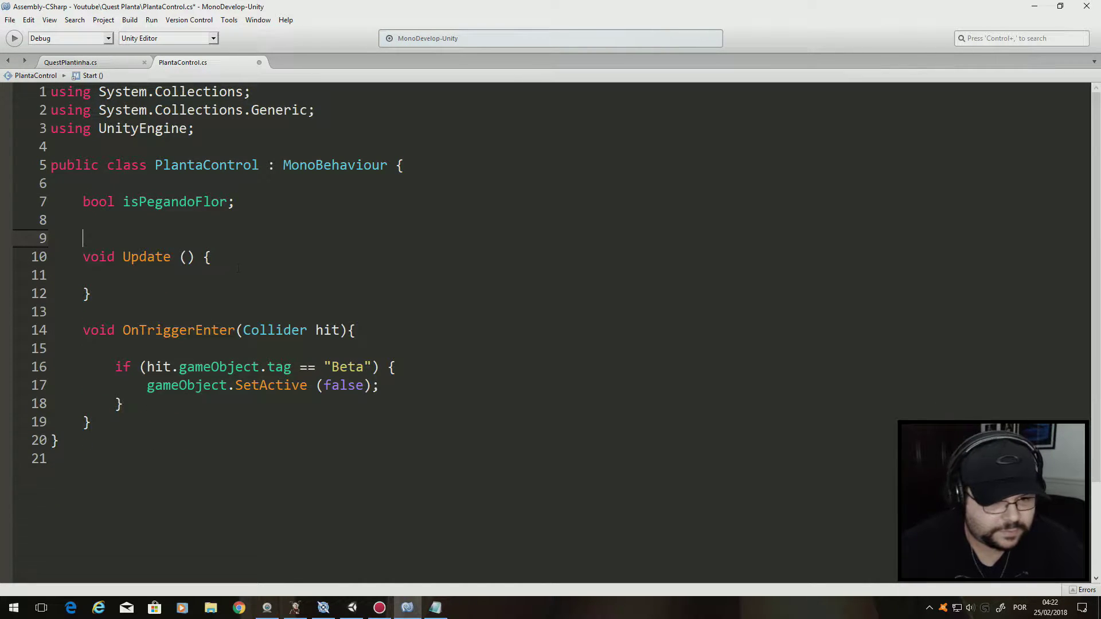
{"action": "left_click", "coordinate": [211, 257]}
{"action": "key", "text": "Return"}
{"action": "key", "text": "Return"}
Step: Copy QuestPlantinha's F-key if block into Update, conditioned on isPegandoFlor instead of isPegandoQuest
{"action": "left_click", "coordinate": [114, 62]}
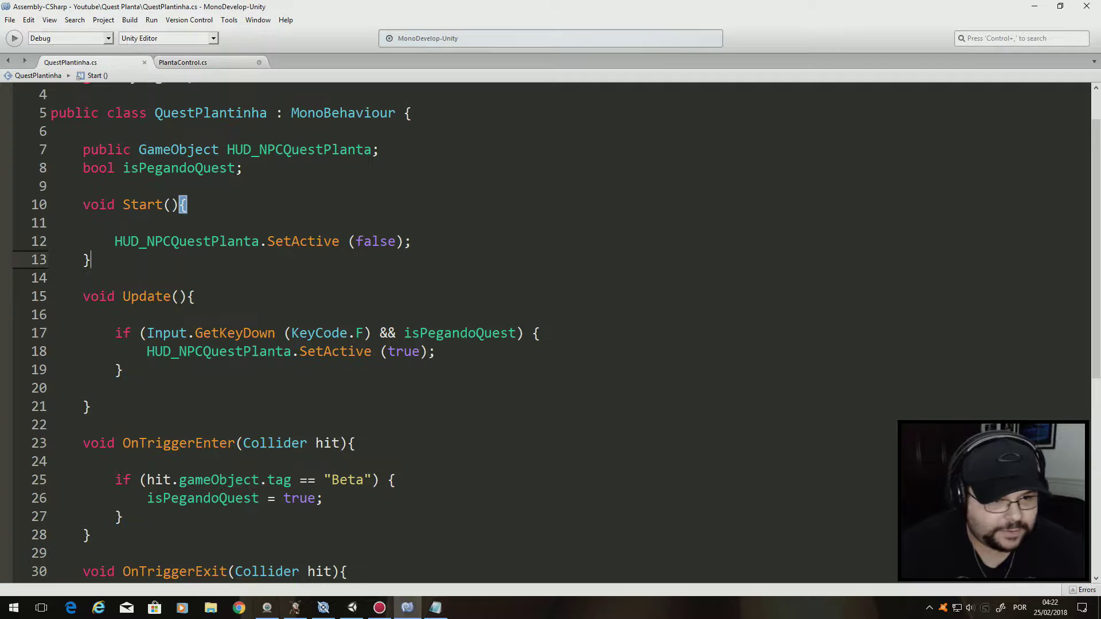
{"action": "left_click_drag", "start_coordinate": [114, 333], "coordinate": [197, 374]}
{"action": "key", "text": "ctrl+c"}
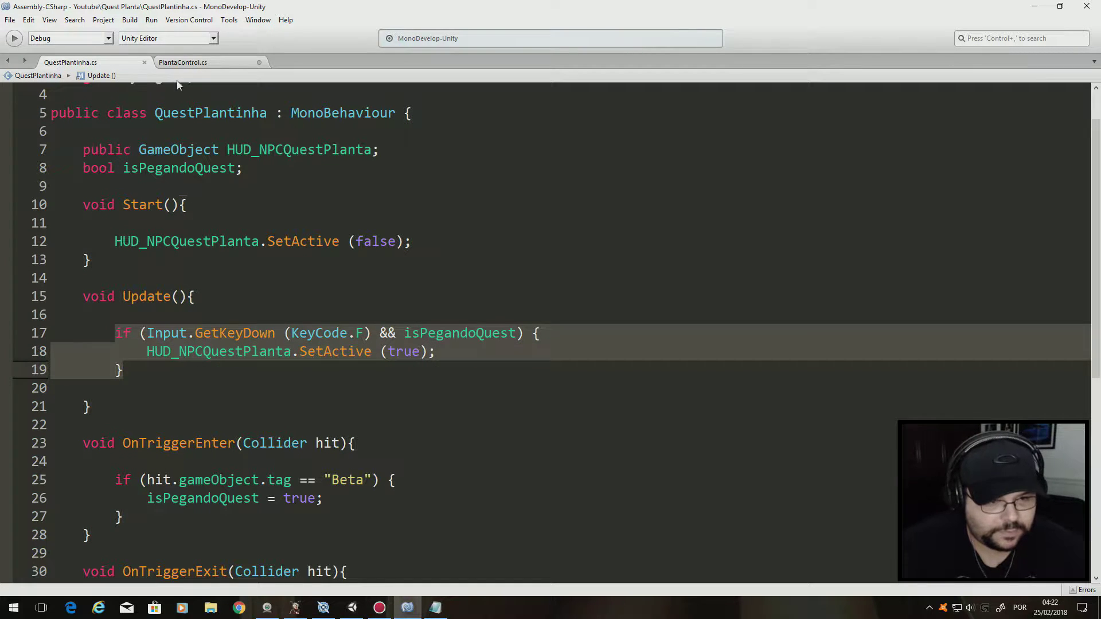
{"action": "left_click", "coordinate": [187, 64]}
{"action": "key", "text": "ctrl+v"}
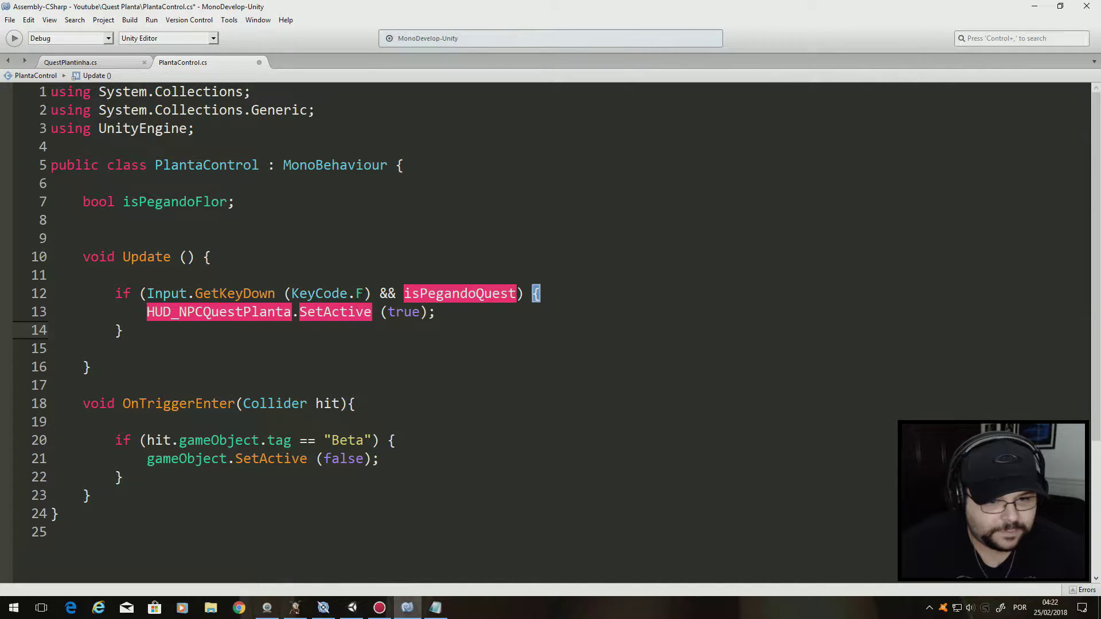
{"action": "left_click", "coordinate": [441, 293]}
{"action": "double_click", "coordinate": [446, 293]}
{"action": "type", "text": "ispega"}
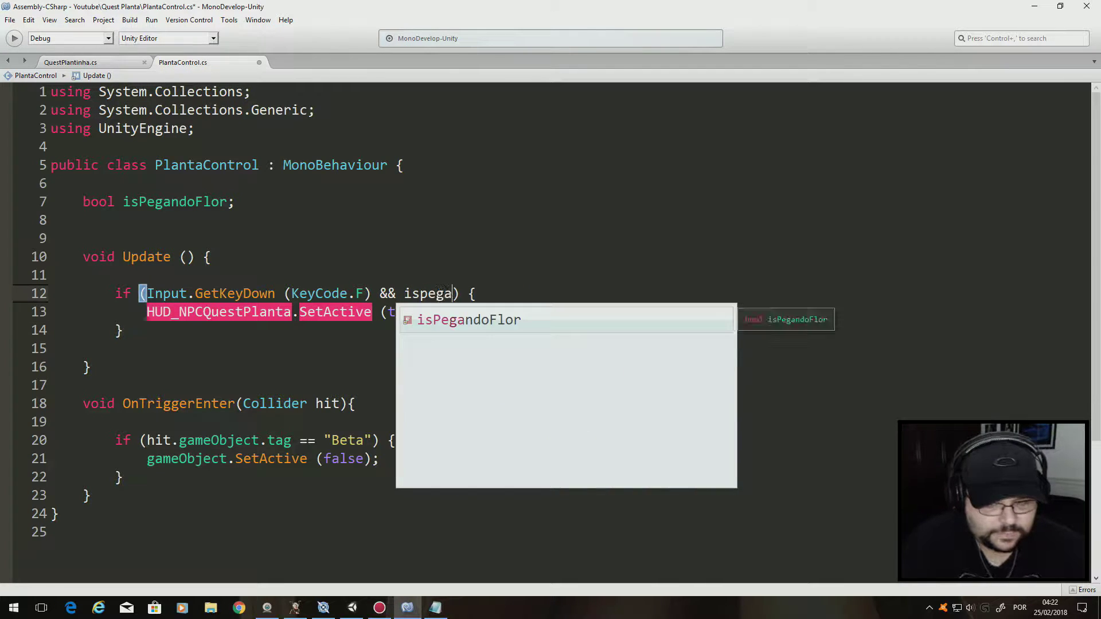
{"action": "key", "text": "Return"}
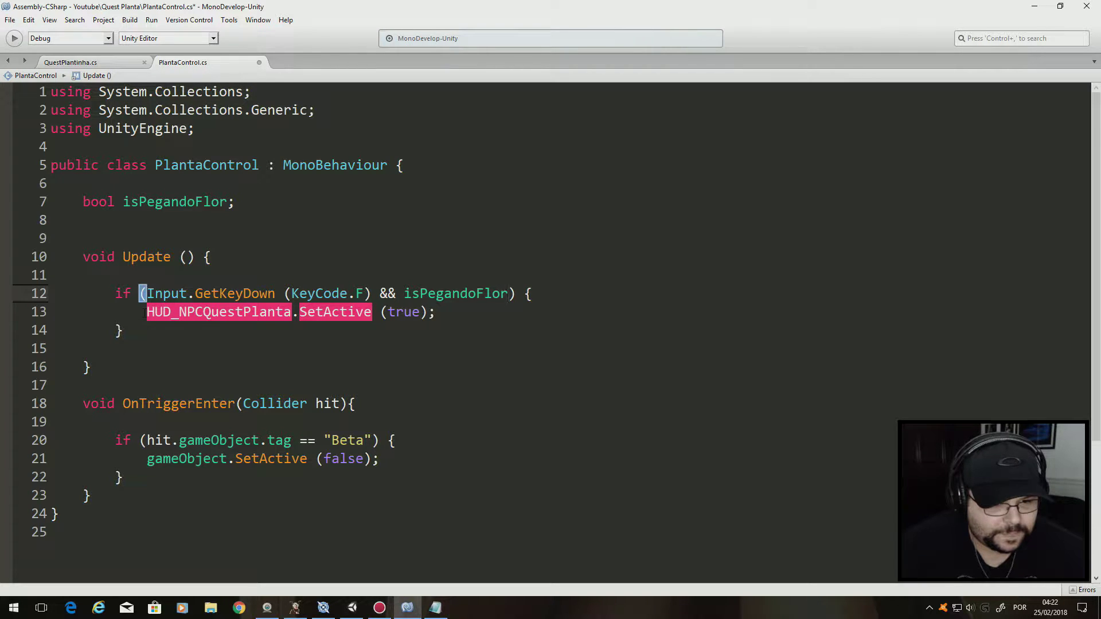
Step: Move the flower deactivation statement into the F-key block, replacing the HUD activation line
{"action": "left_click_drag", "start_coordinate": [146, 458], "coordinate": [379, 459]}
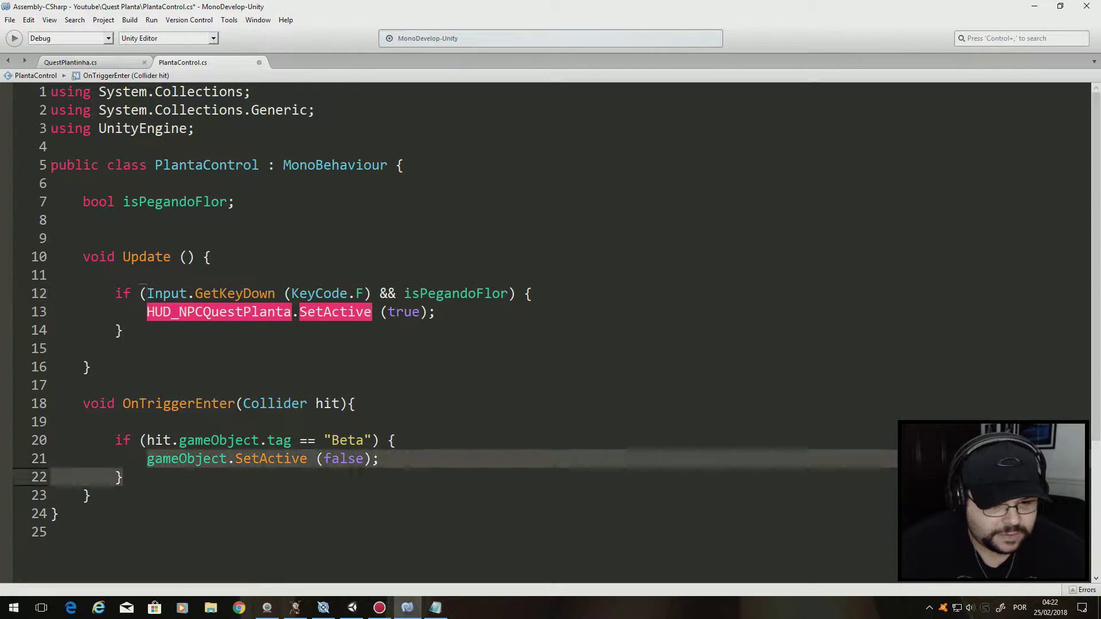
{"action": "key", "text": "ctrl+x"}
{"action": "left_click_drag", "start_coordinate": [147, 312], "coordinate": [435, 311]}
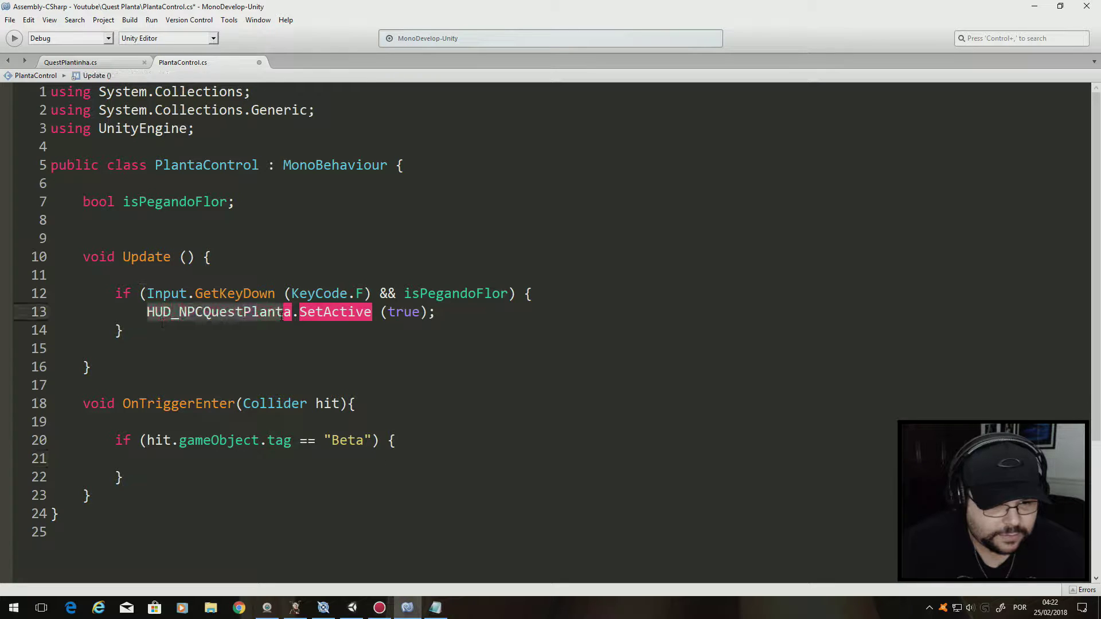
{"action": "key", "text": "ctrl+v"}
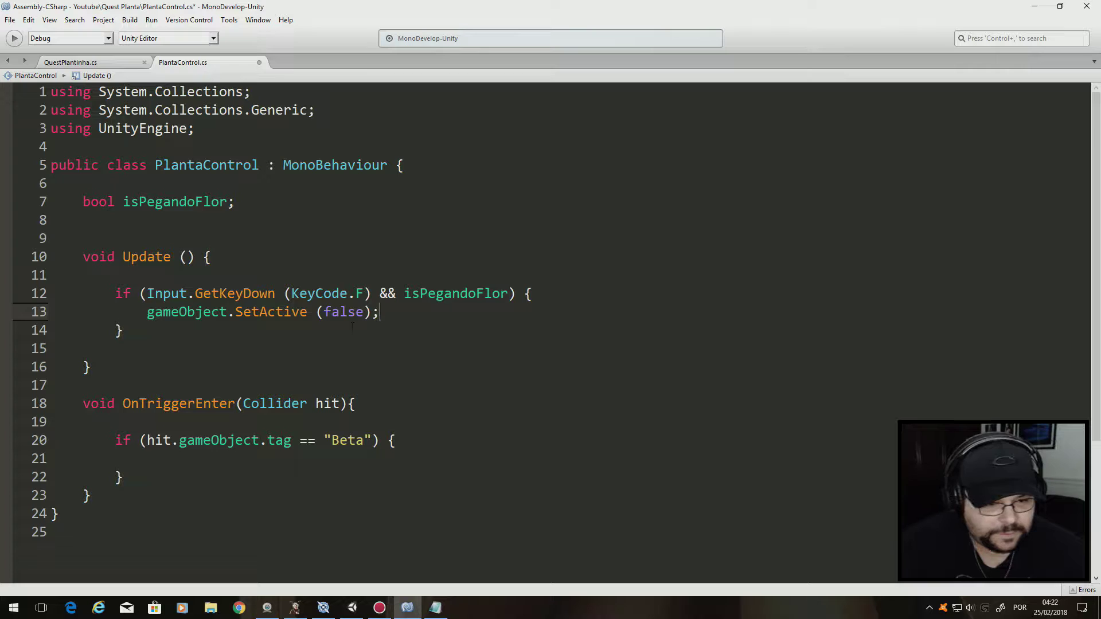
Step: Set isPegandoFlor = true in the Beta tag check and save the script
{"action": "left_click", "coordinate": [159, 458]}
{"action": "type", "text": "ispega"}
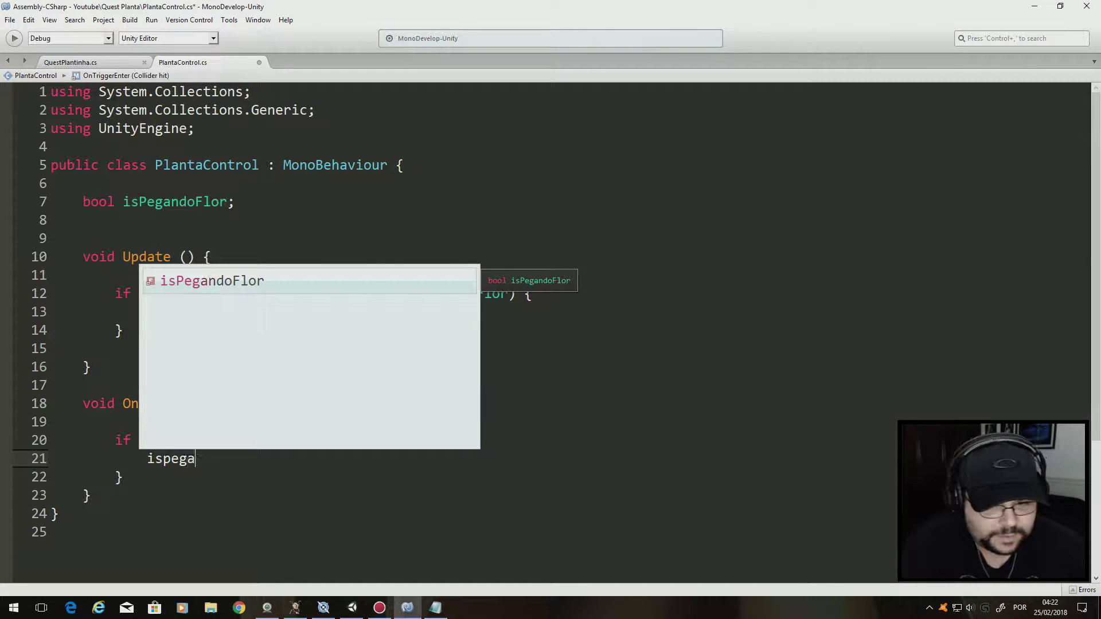
{"action": "key", "text": "Return"}
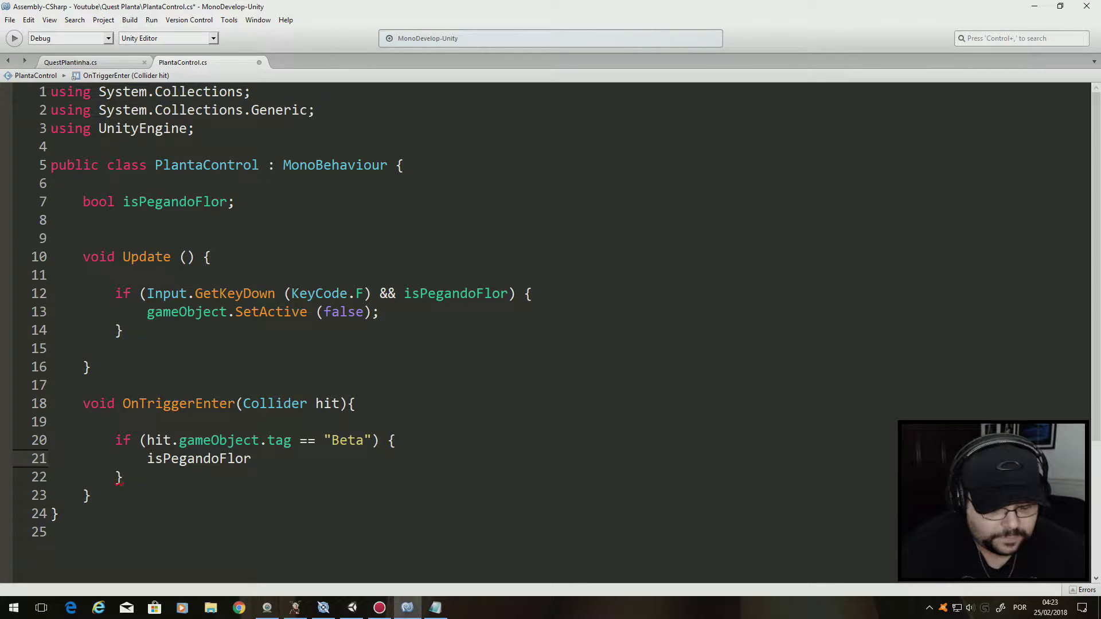
{"action": "type", "text": "= tr"}
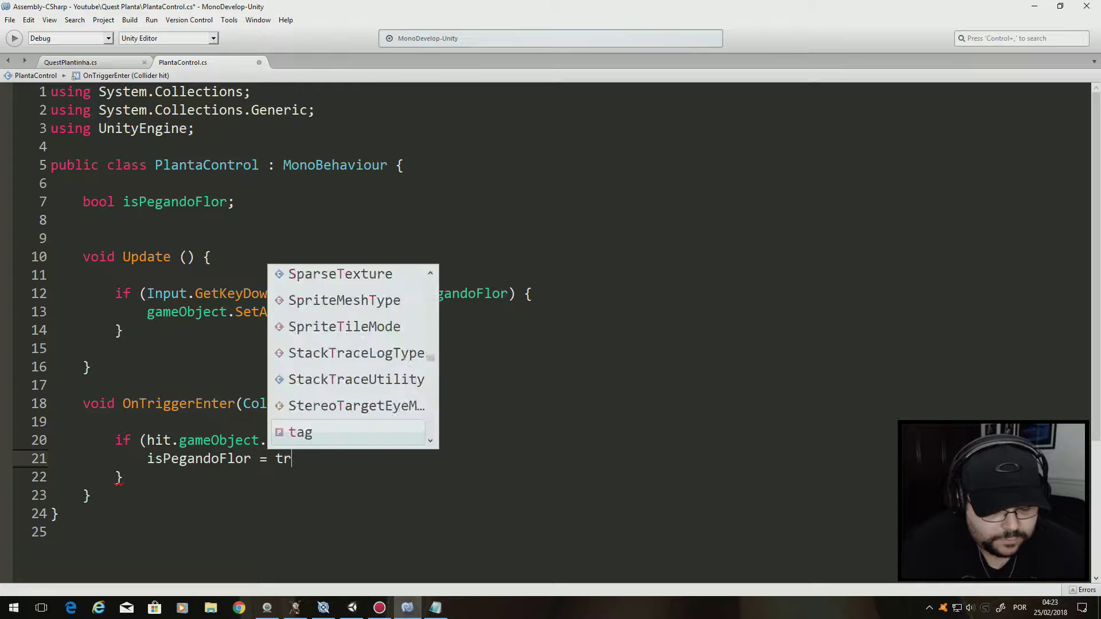
{"action": "type", "text": "u"}
{"action": "key", "text": "Return"}
{"action": "key", "text": "ctrl+s"}
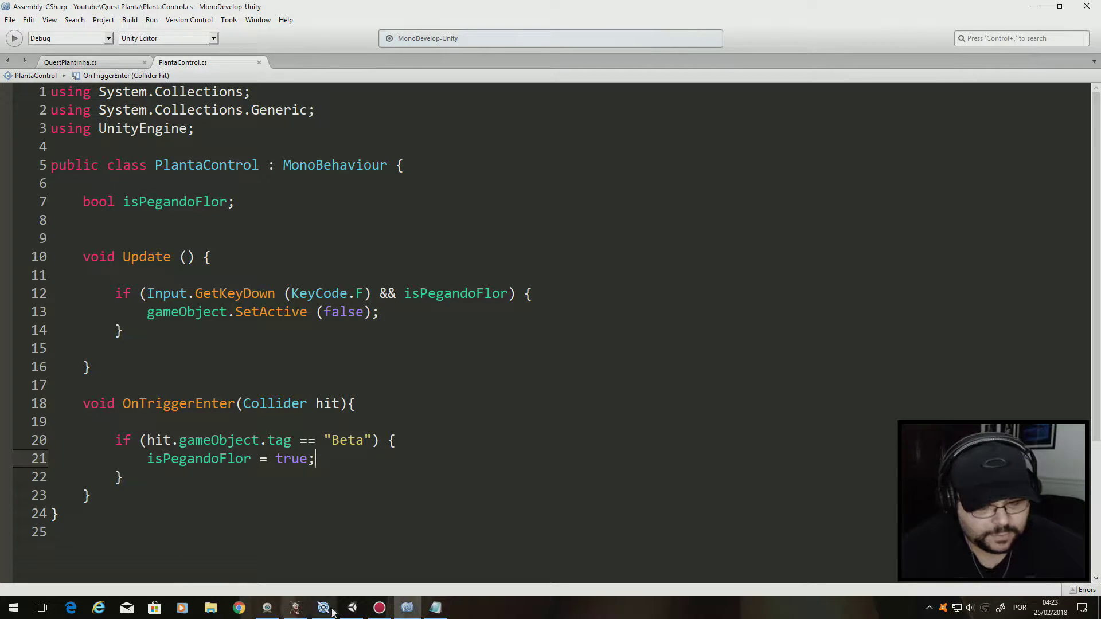
{"action": "left_click", "coordinate": [227, 202]}
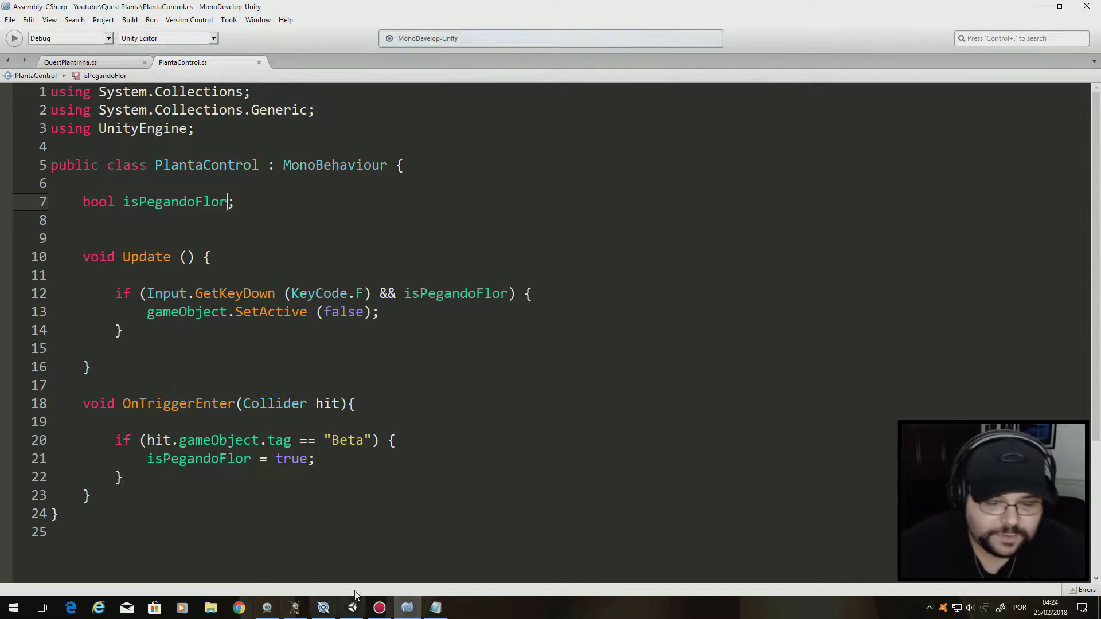
Step: Rename the PlantaControl script asset to FlorControl in the Project panel
{"action": "left_click", "coordinate": [352, 609]}
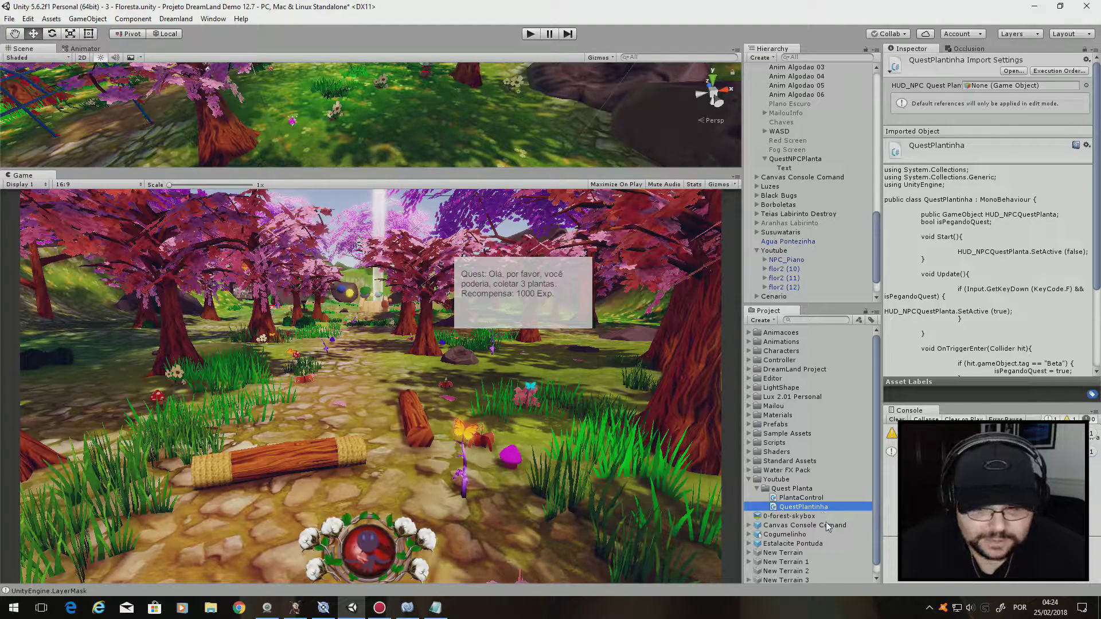
{"action": "left_click", "coordinate": [791, 498]}
{"action": "left_click", "coordinate": [791, 497]}
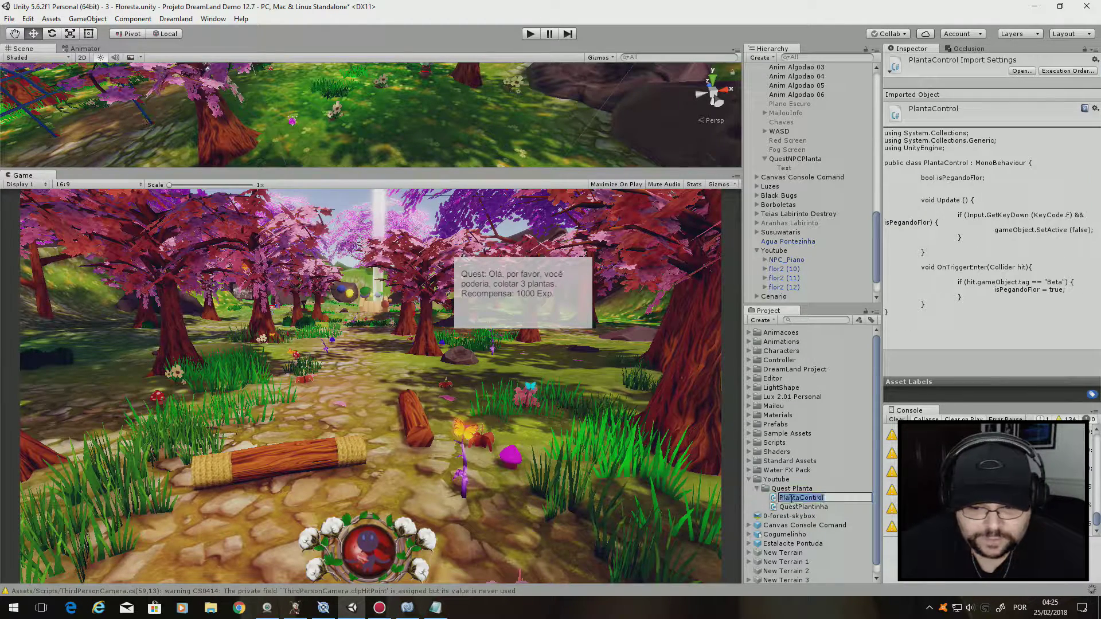
{"action": "type", "text": "FlorCo"}
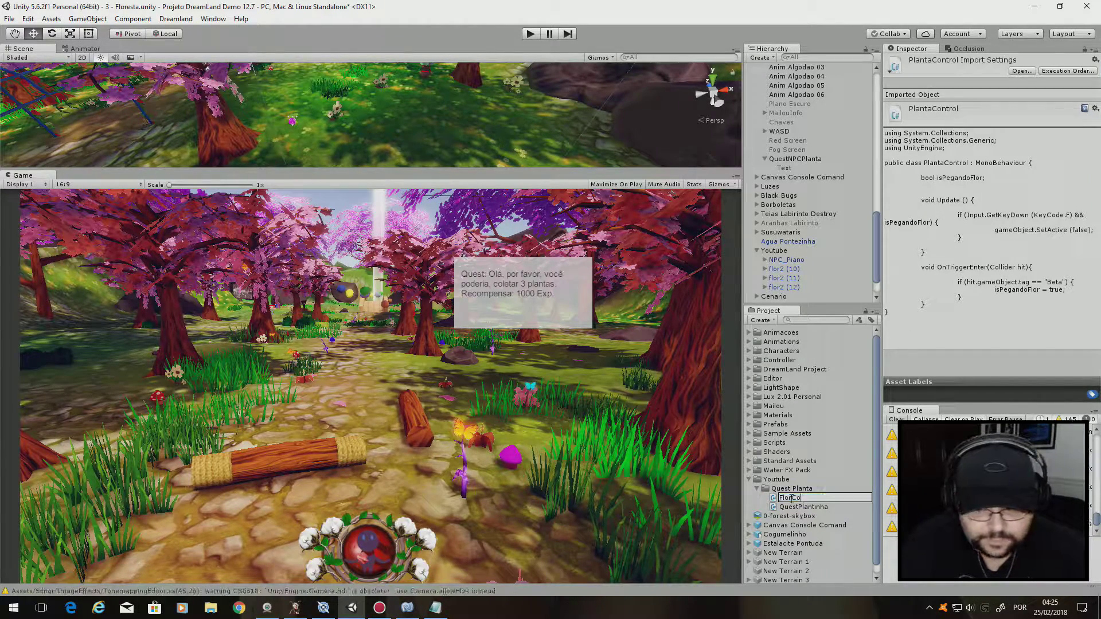
{"action": "key", "text": "Return"}
Step: Change the class name to FlorControl in MonoDevelop and save
{"action": "double_click", "coordinate": [794, 497]}
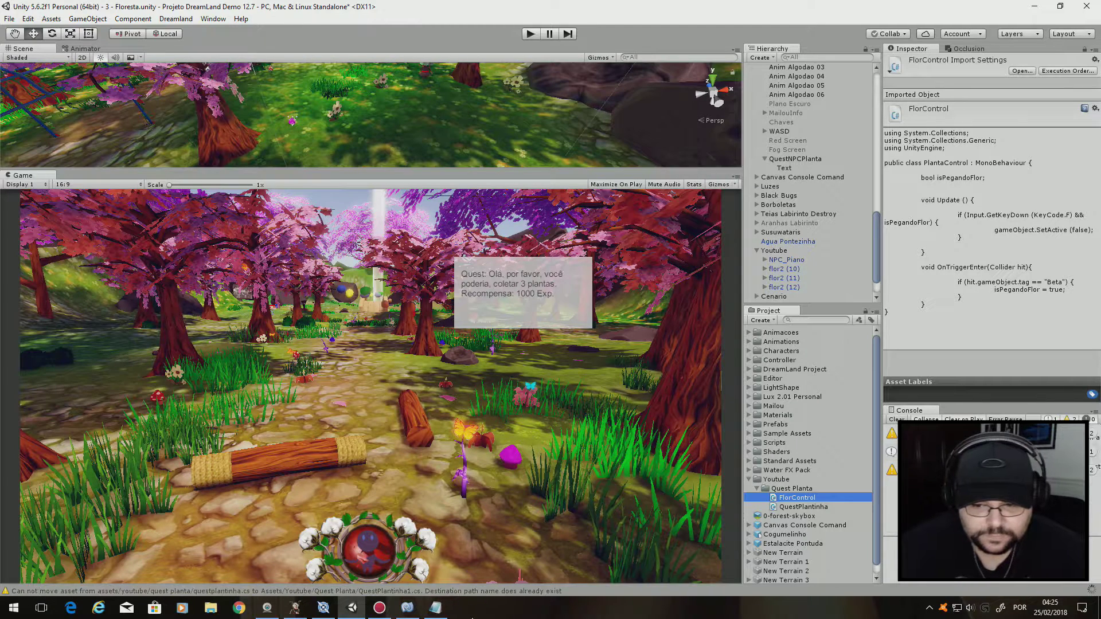
{"action": "type", "text": "Flor"}
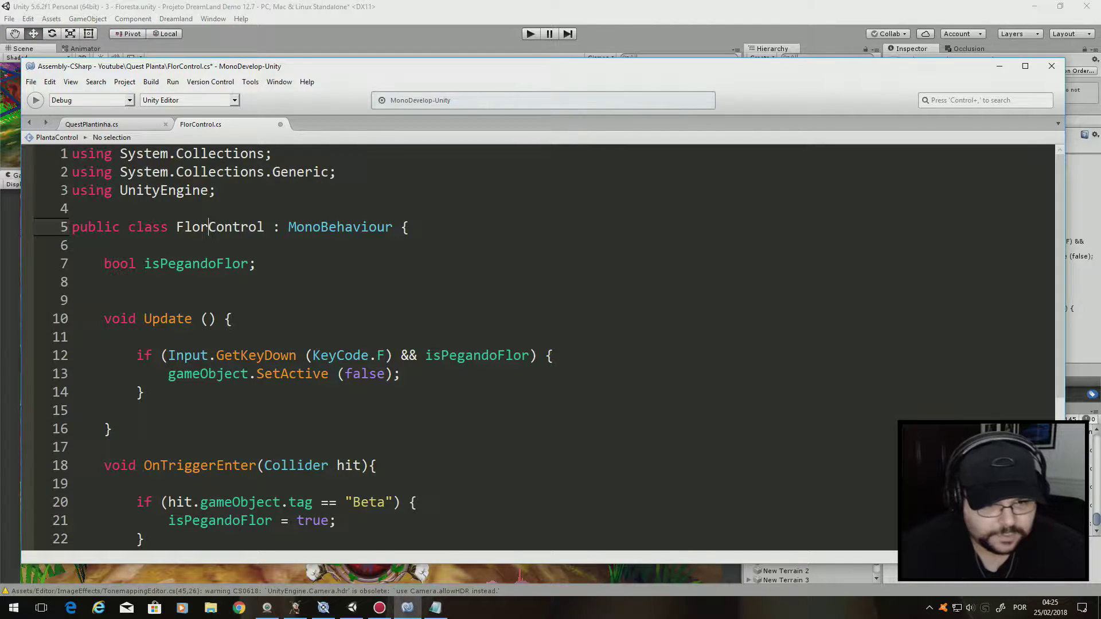
{"action": "key", "text": "ctrl+s"}
{"action": "left_click", "coordinate": [999, 66]}
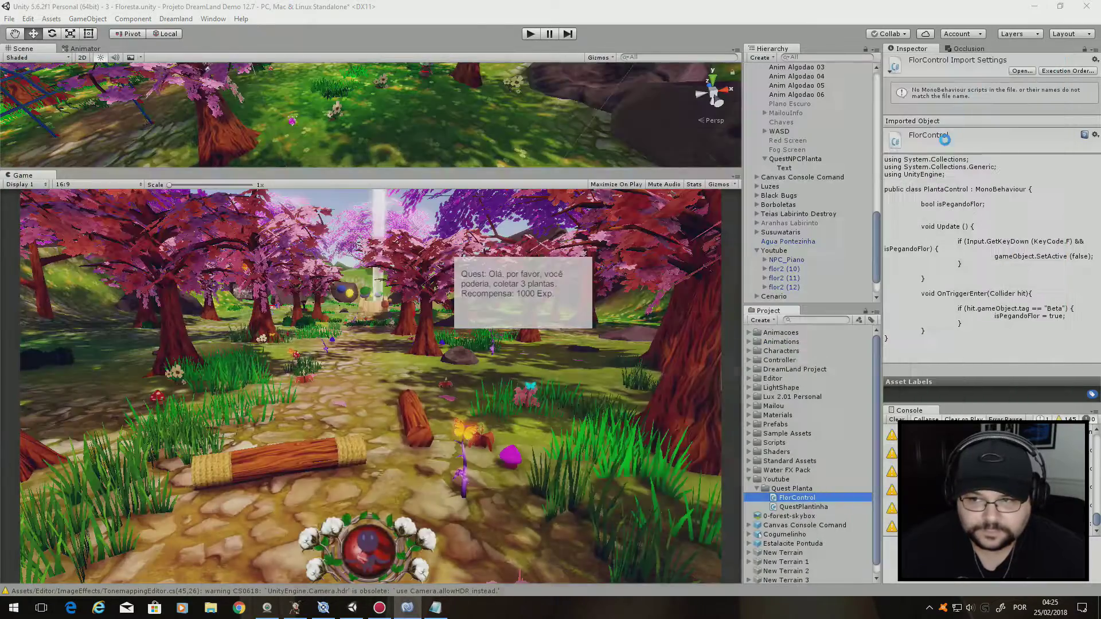
Step: Open the FlorControl1, FlorControl2 and FlorControl3 copies in the code editor
{"action": "double_click", "coordinate": [802, 499]}
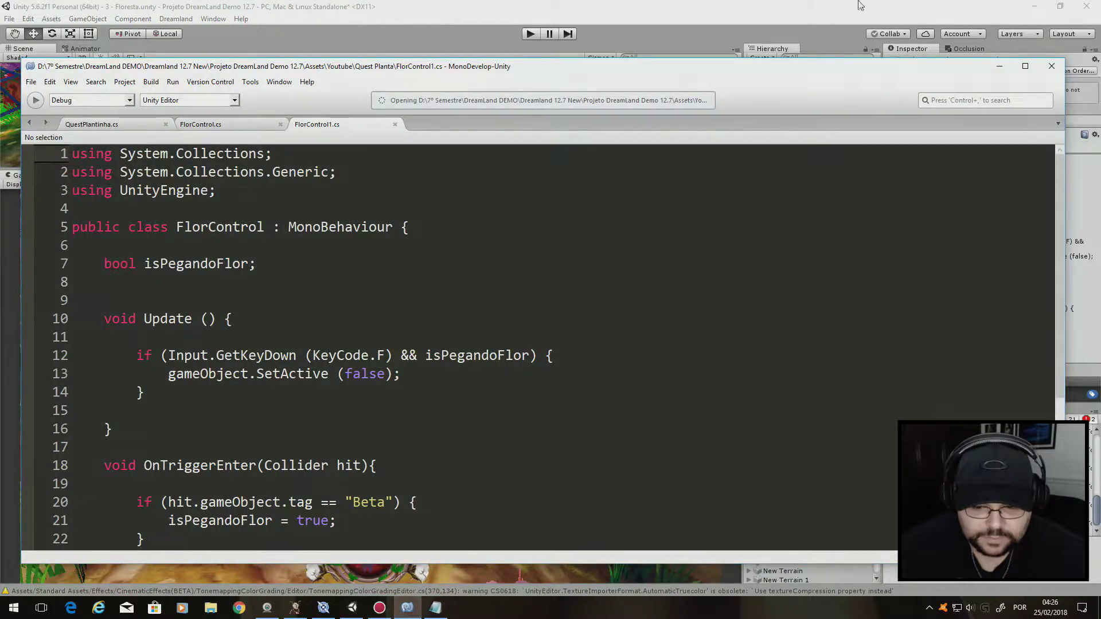
{"action": "key", "text": "alt+Tab"}
{"action": "left_click", "coordinate": [795, 507]}
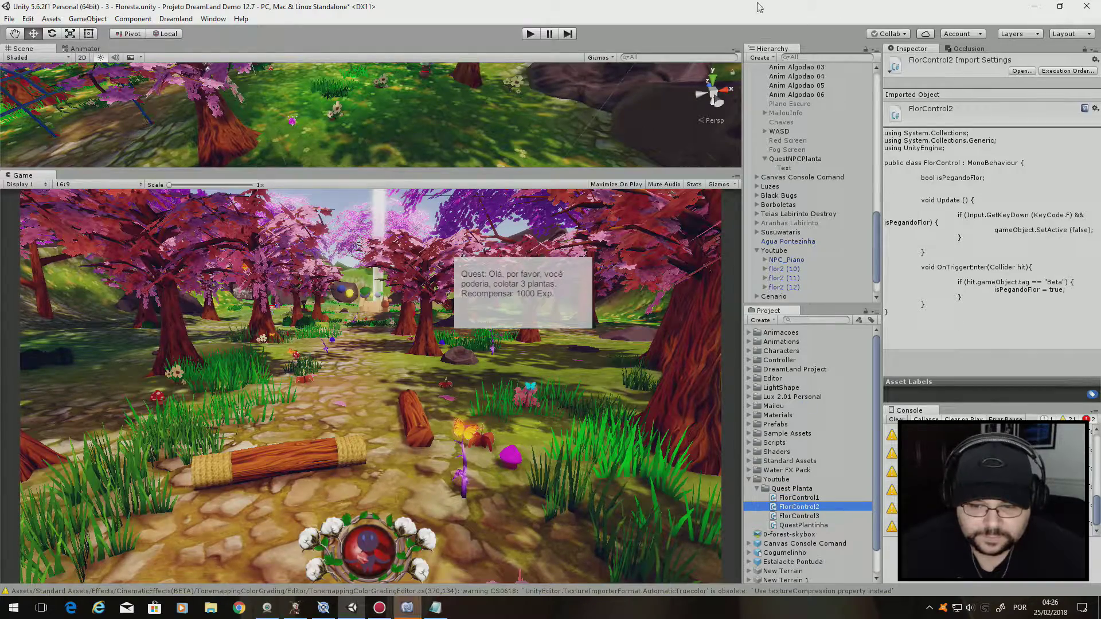
{"action": "left_click", "coordinate": [801, 516]}
{"action": "double_click", "coordinate": [801, 516]}
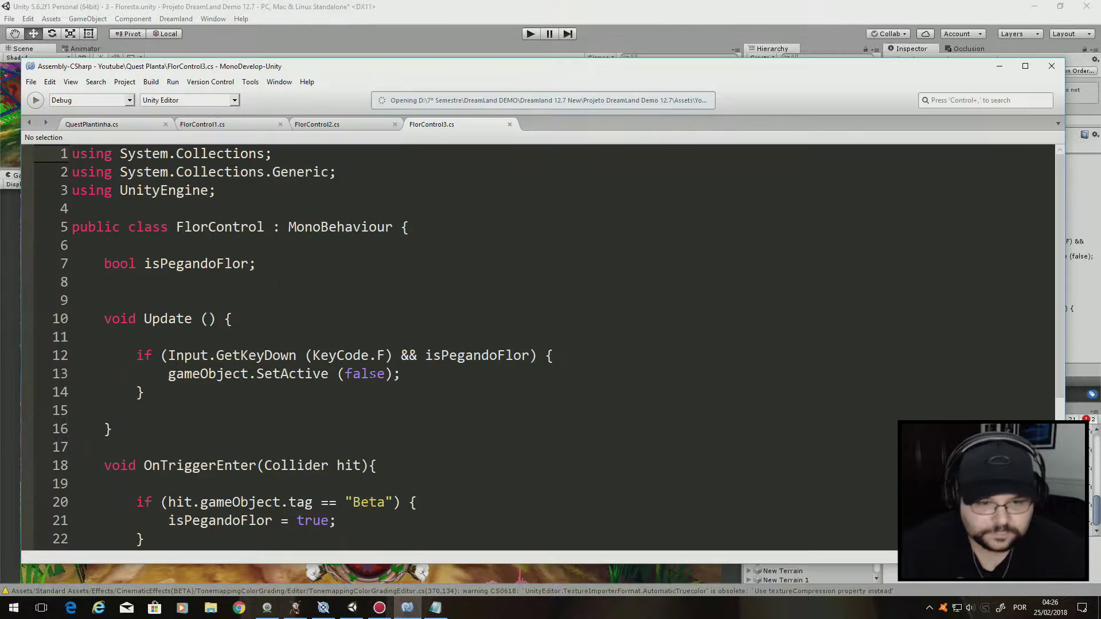
{"action": "left_click", "coordinate": [228, 125]}
Step: Append 1, 2 and 3 to the class names in the FlorControl1–3 files, then return to Unity
{"action": "left_click", "coordinate": [265, 227]}
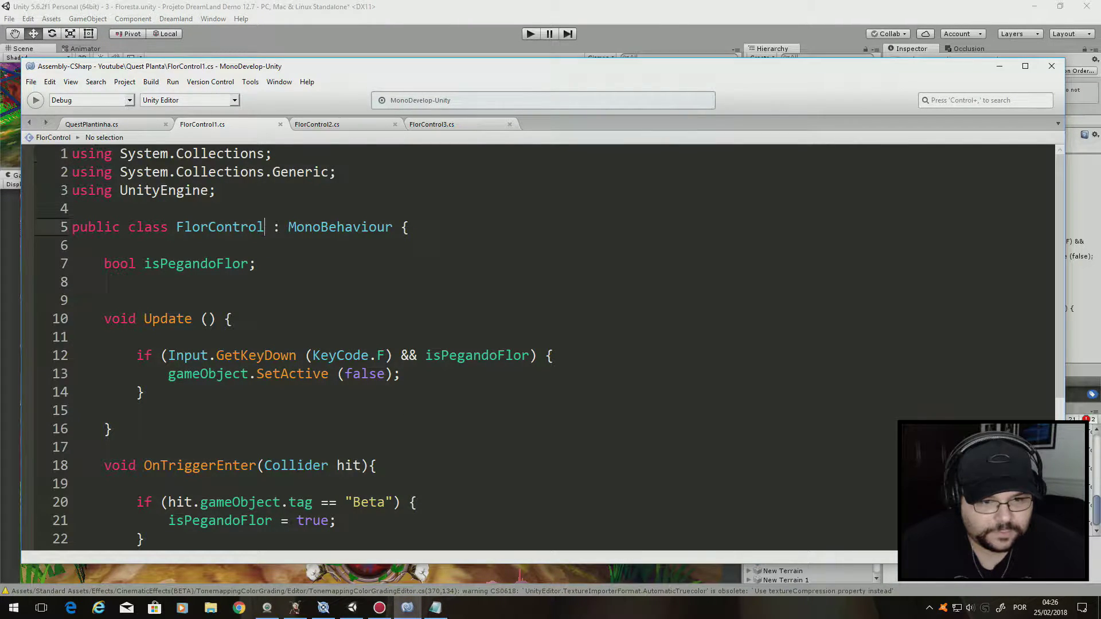
{"action": "type", "text": "1"}
{"action": "left_click", "coordinate": [330, 124]}
{"action": "left_click", "coordinate": [272, 227]}
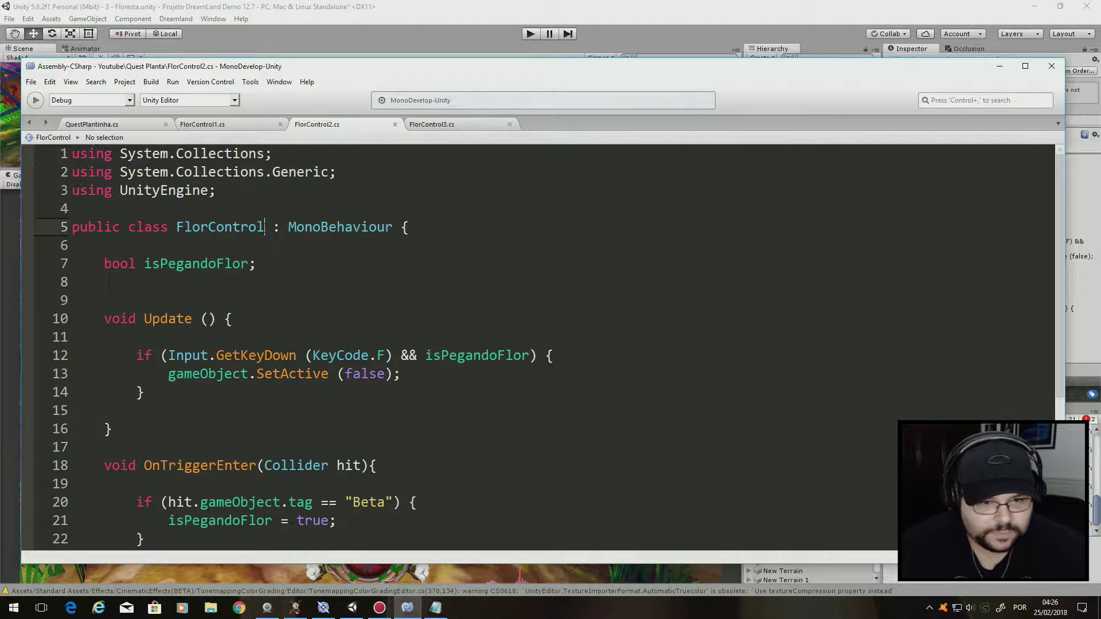
{"action": "type", "text": "2"}
{"action": "left_click", "coordinate": [434, 125]}
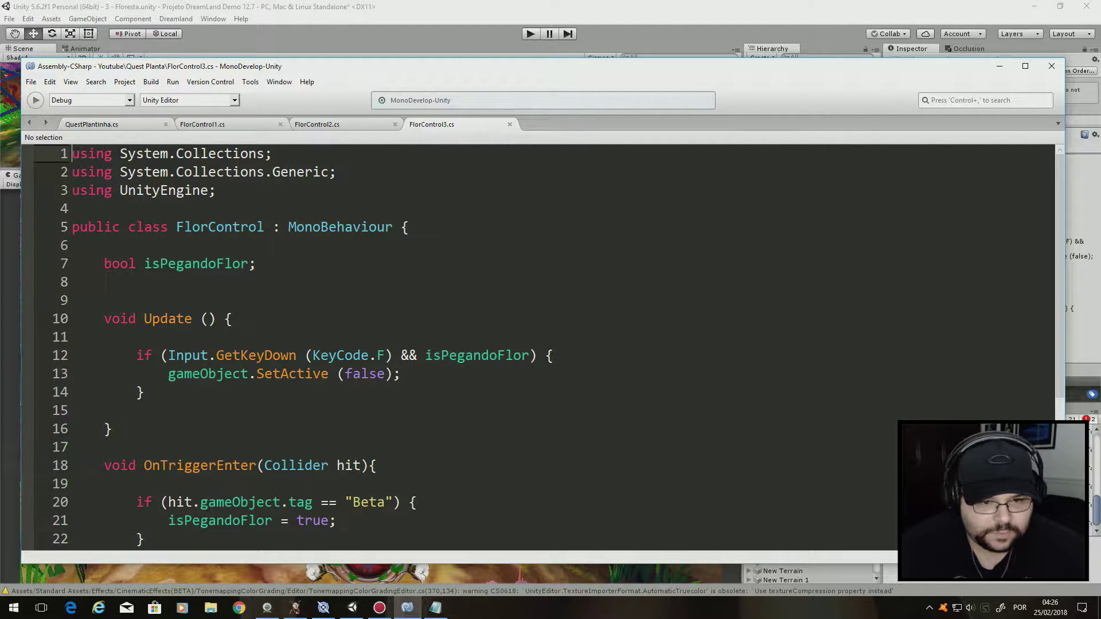
{"action": "left_click", "coordinate": [264, 227]}
{"action": "type", "text": "3"}
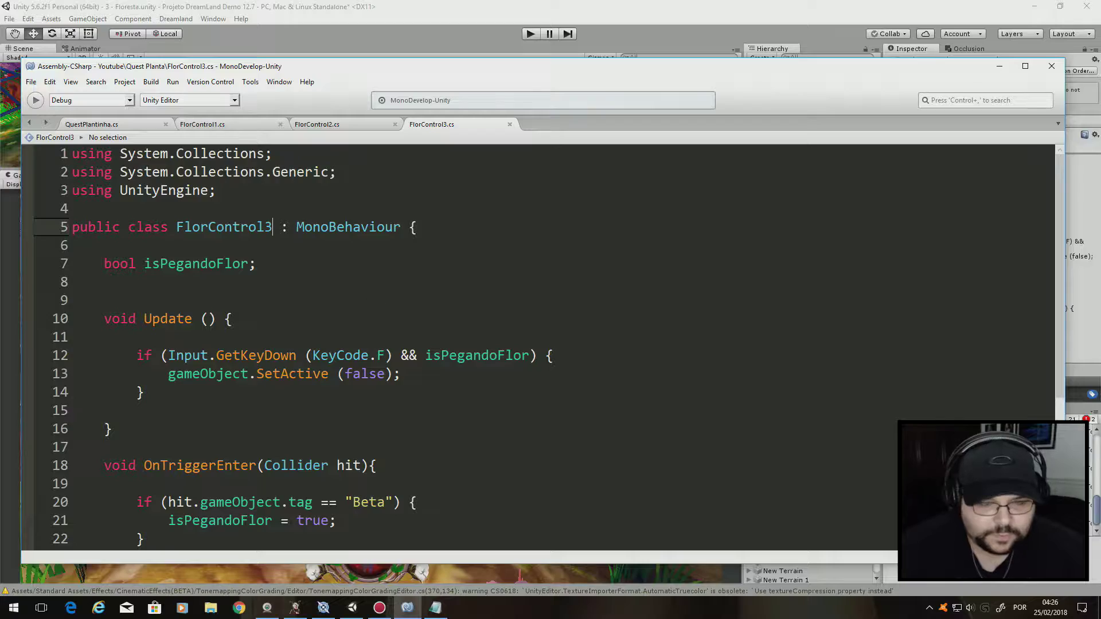
{"action": "key", "text": "alt+Tab"}
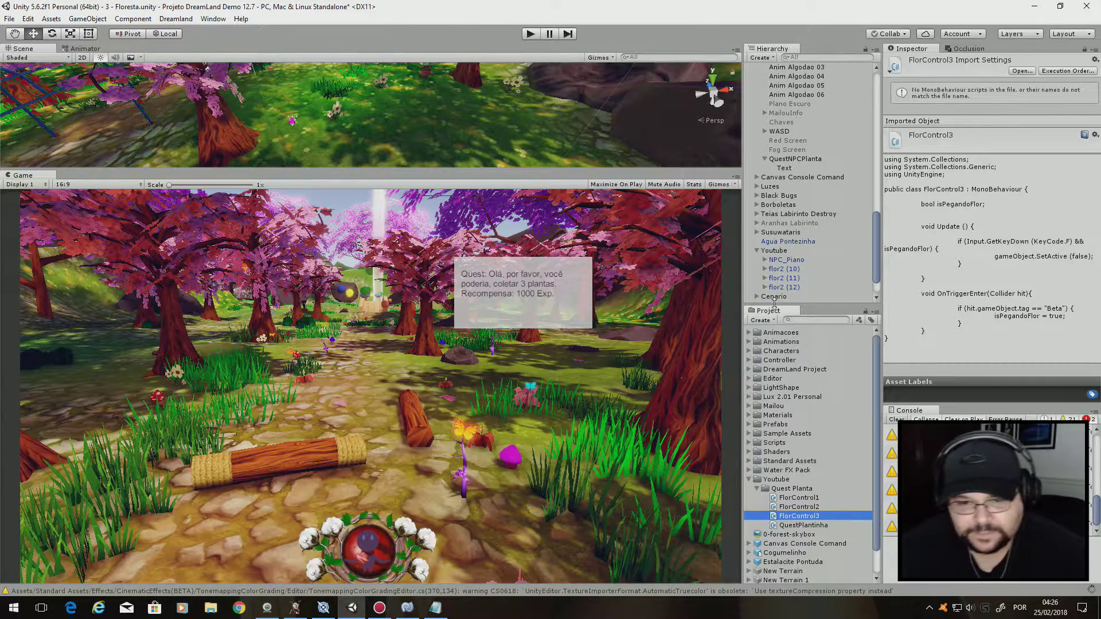
Step: Select flor2 (10) and drag FlorControl1 onto it alongside Flor Control 2
{"action": "left_click", "coordinate": [785, 270]}
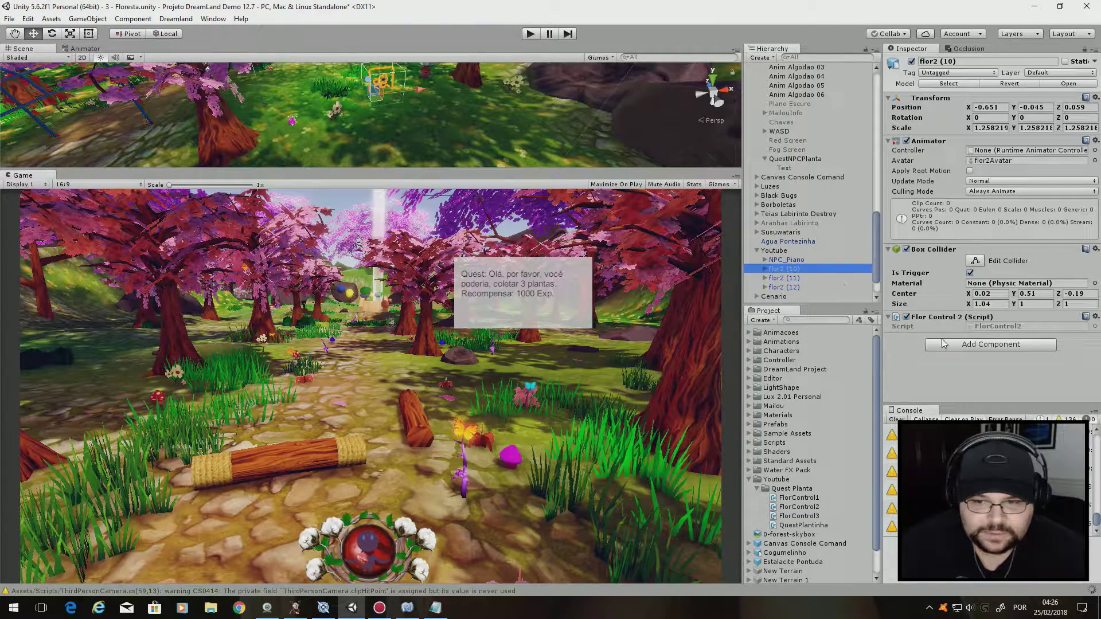
{"action": "left_click_drag", "start_coordinate": [780, 515], "coordinate": [784, 253]}
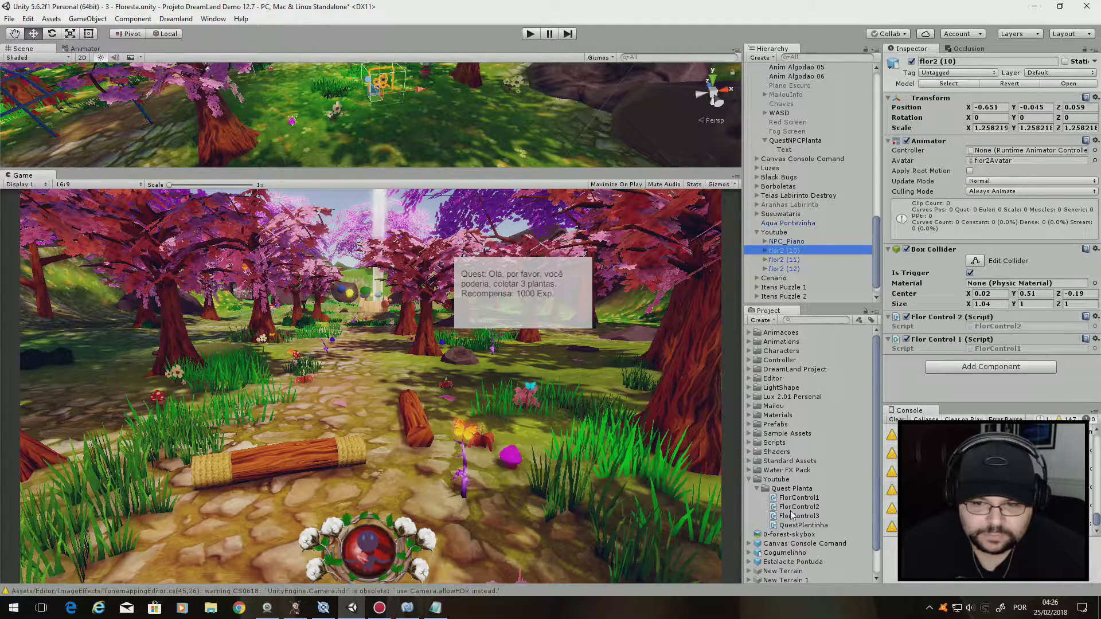
{"action": "left_click_drag", "start_coordinate": [791, 514], "coordinate": [782, 288]}
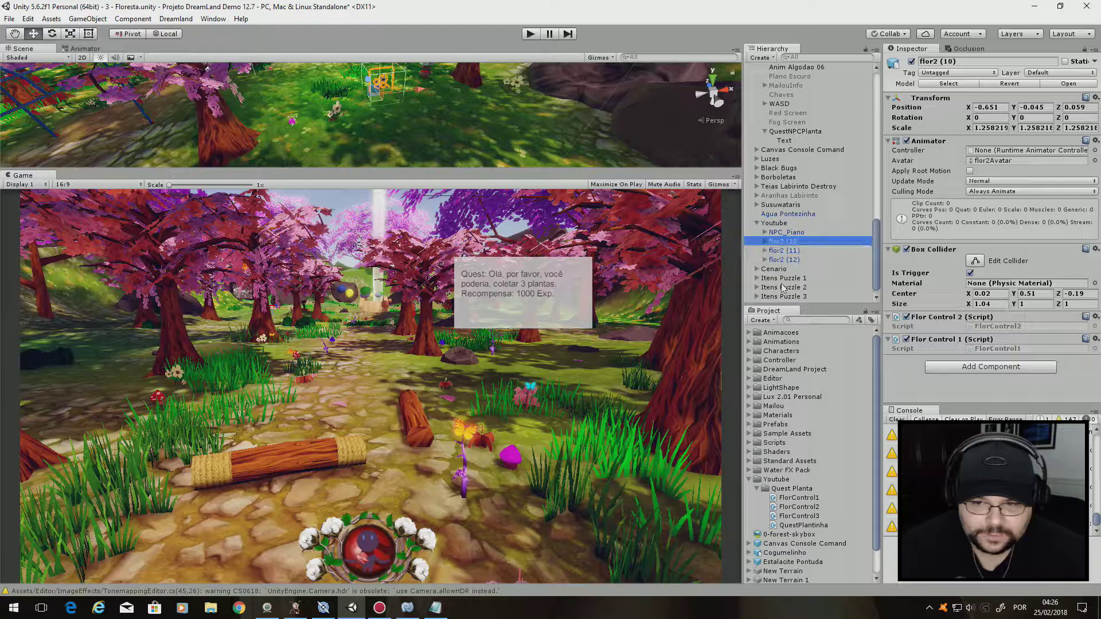
{"action": "left_click_drag", "start_coordinate": [800, 517], "coordinate": [782, 256]}
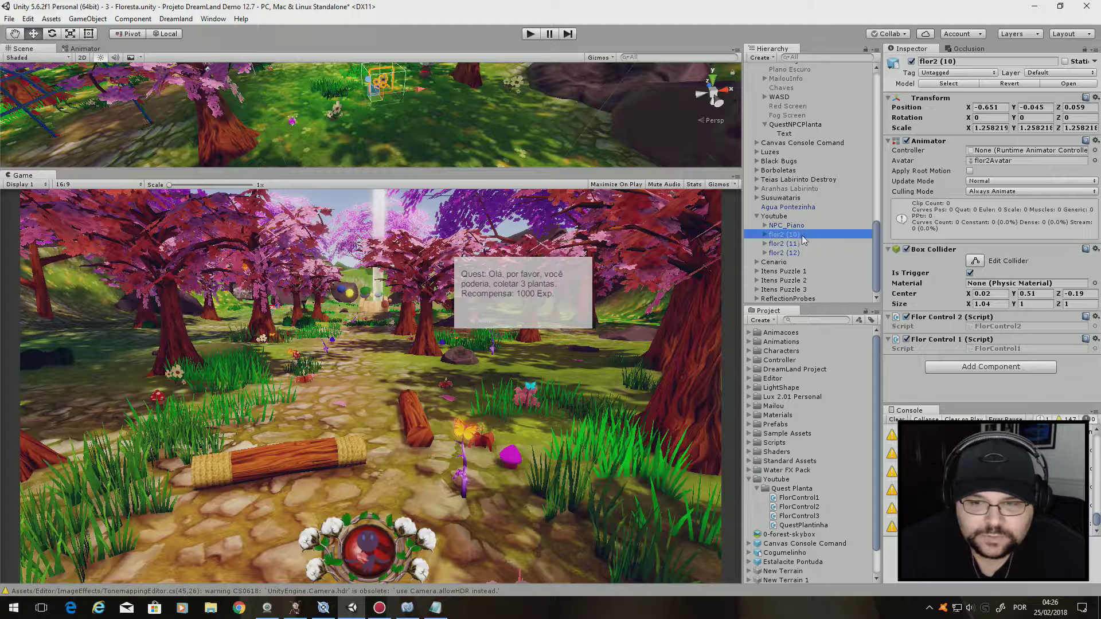
Step: Scroll through the FlorControl3 code, then go back to the Unity editor
{"action": "left_click", "coordinate": [407, 607]}
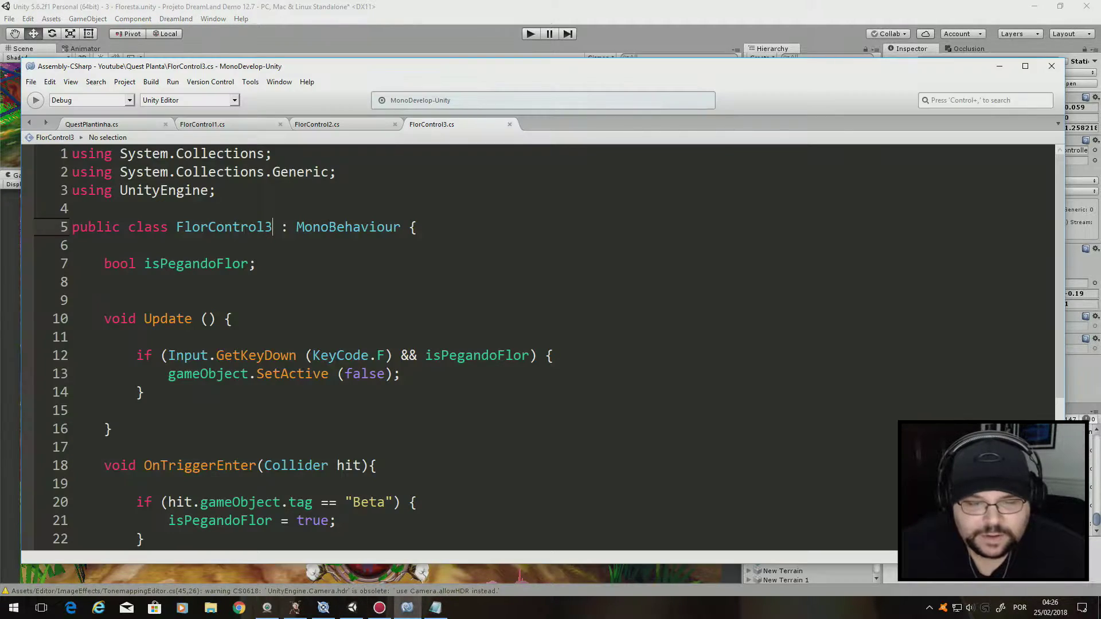
{"action": "scroll", "coordinate": [155, 357], "scroll_direction": "down", "scroll_amount": 2}
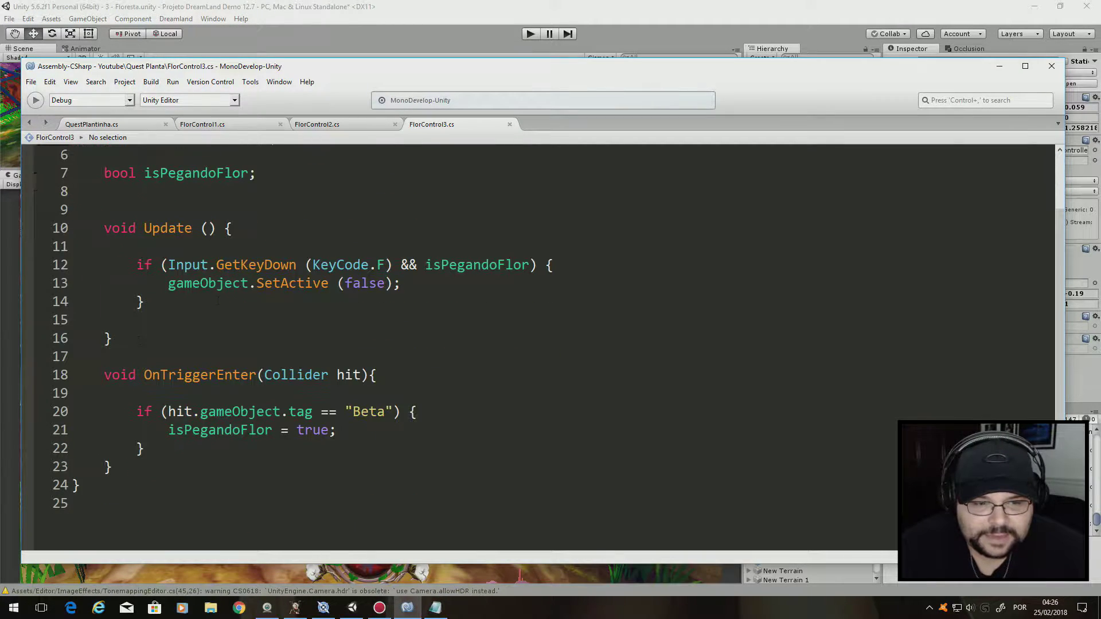
{"action": "scroll", "coordinate": [163, 309], "scroll_direction": "up", "scroll_amount": 1}
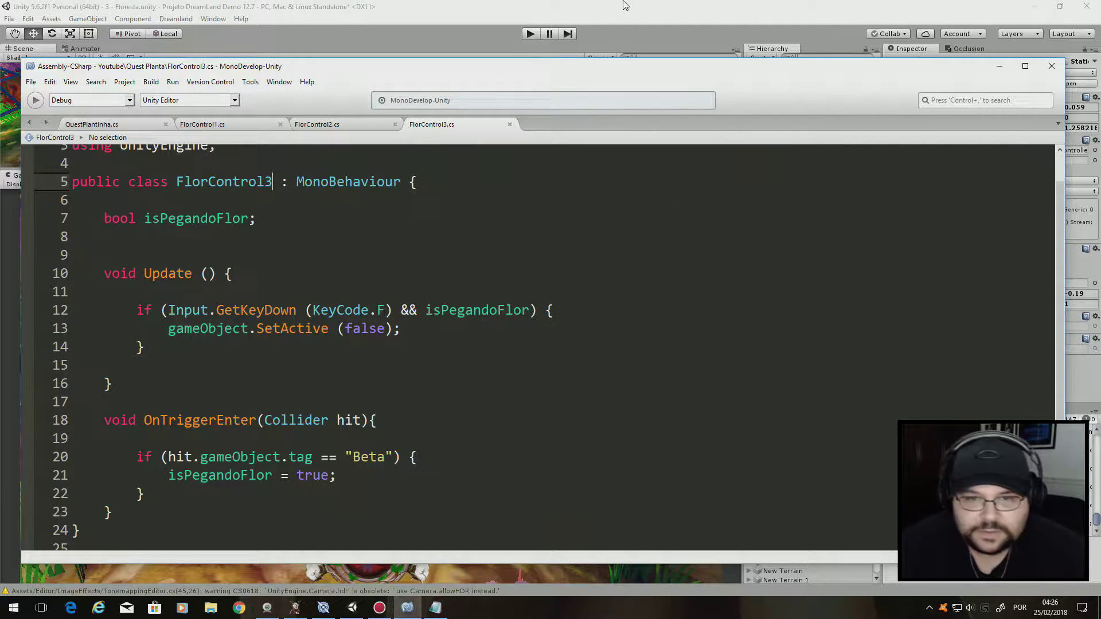
{"action": "key", "text": "alt+Tab"}
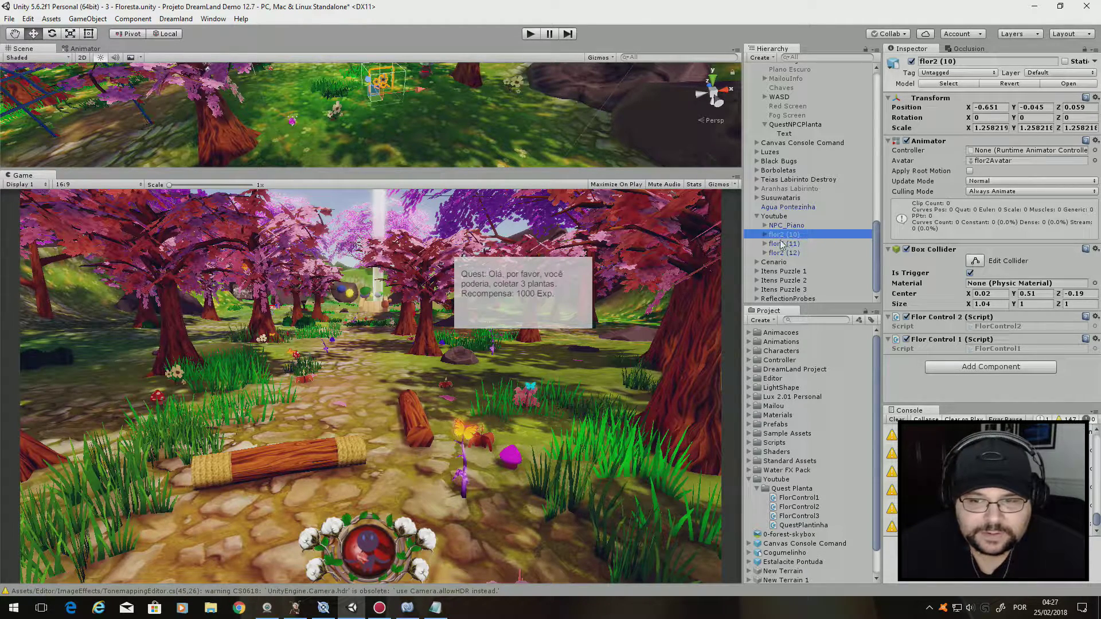
Step: Remove the extra Flor Control script from flor2 (11)
{"action": "left_click", "coordinate": [784, 244]}
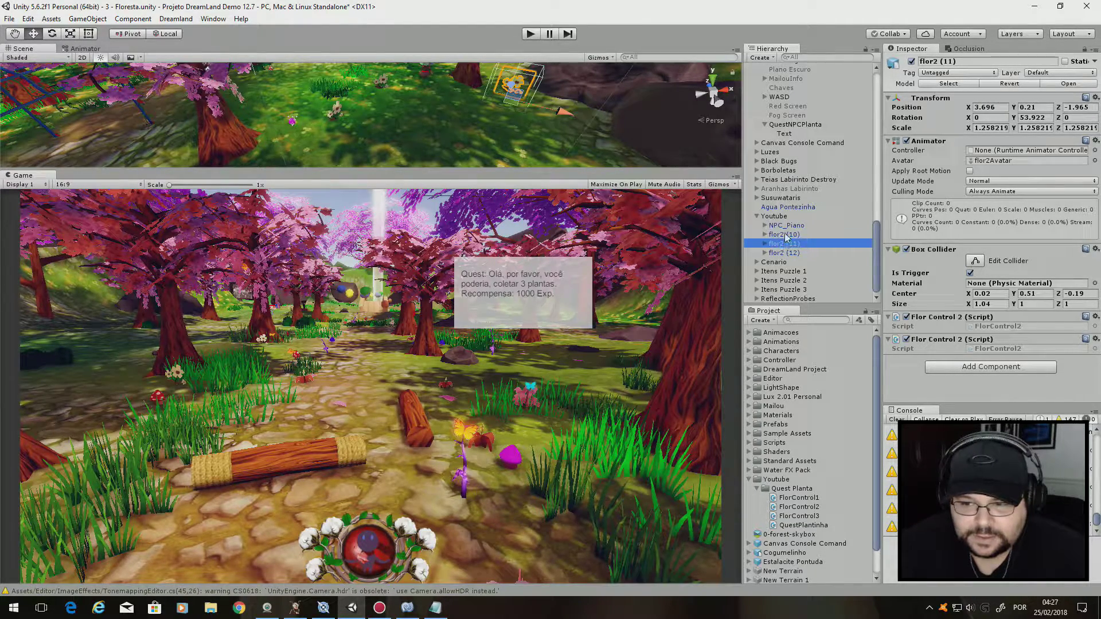
{"action": "left_click", "coordinate": [784, 234]}
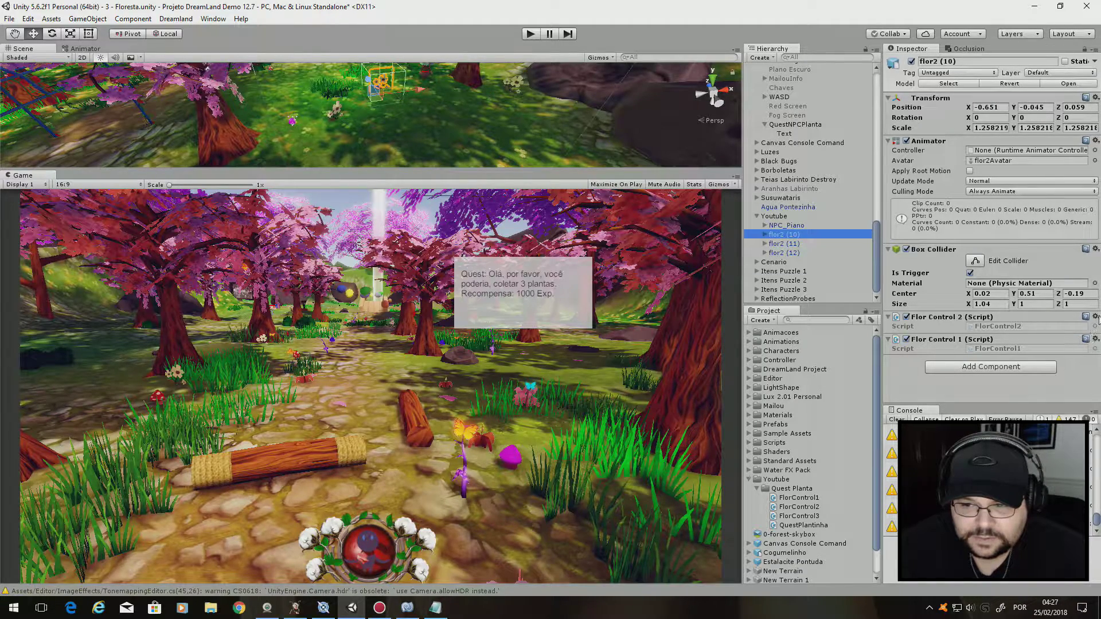
{"action": "left_click", "coordinate": [1096, 317]}
{"action": "left_click", "coordinate": [1010, 361]}
{"action": "left_click", "coordinate": [796, 246]}
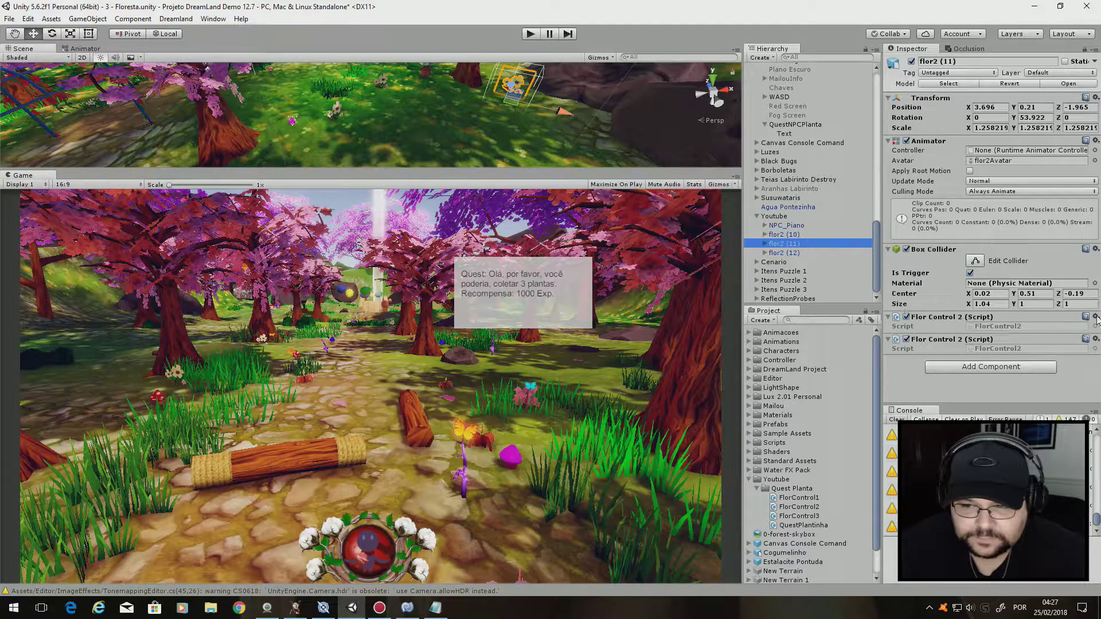
Step: Remove the surplus Flor Control 2 script so flor2 (12) keeps only Flor Control 3
{"action": "left_click", "coordinate": [1096, 316]}
{"action": "left_click", "coordinate": [1010, 361]}
{"action": "left_click", "coordinate": [785, 252]}
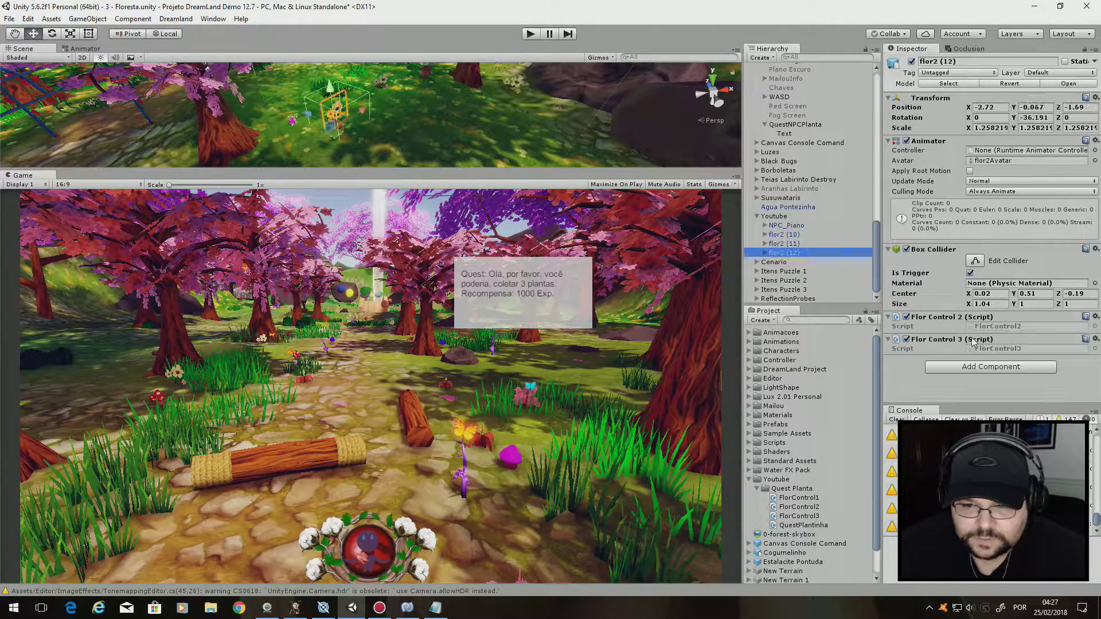
{"action": "left_click", "coordinate": [1096, 317]}
{"action": "left_click", "coordinate": [1010, 363]}
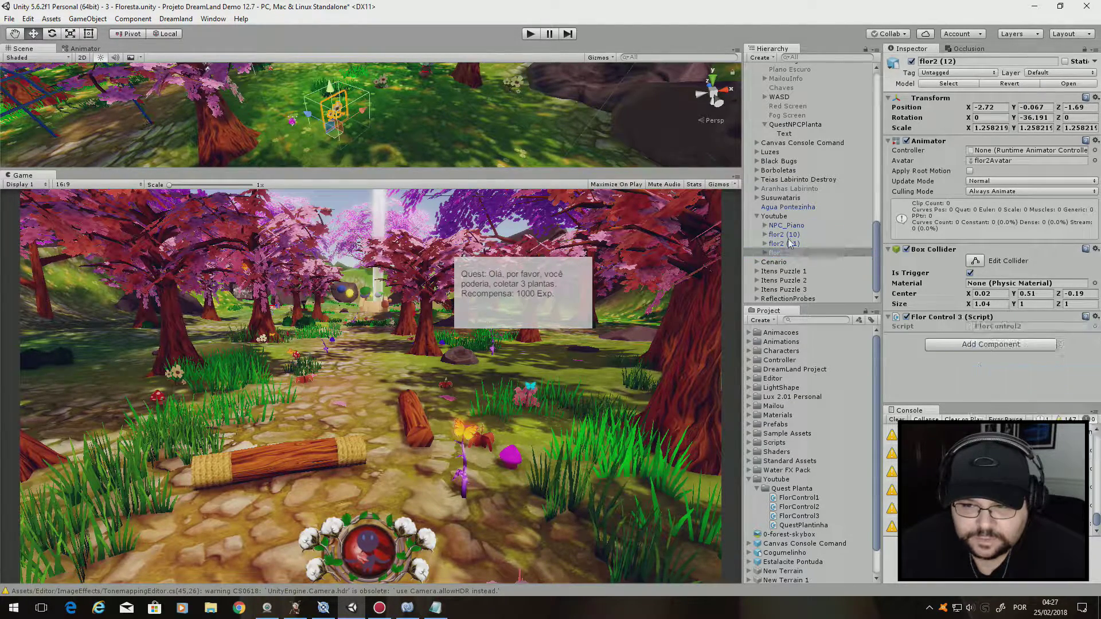
Step: Check each flower's scripts, glance at the FlorControl3 code, and start Play mode
{"action": "left_click", "coordinate": [786, 234]}
{"action": "left_click", "coordinate": [785, 244]}
{"action": "left_click", "coordinate": [783, 253]}
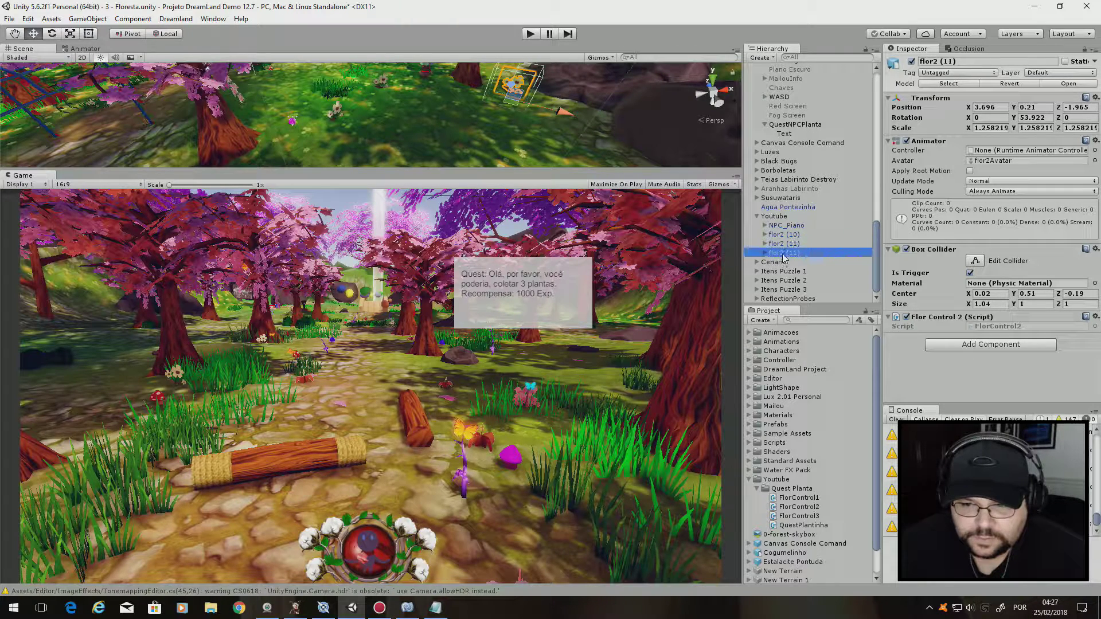
{"action": "left_click", "coordinate": [407, 608]}
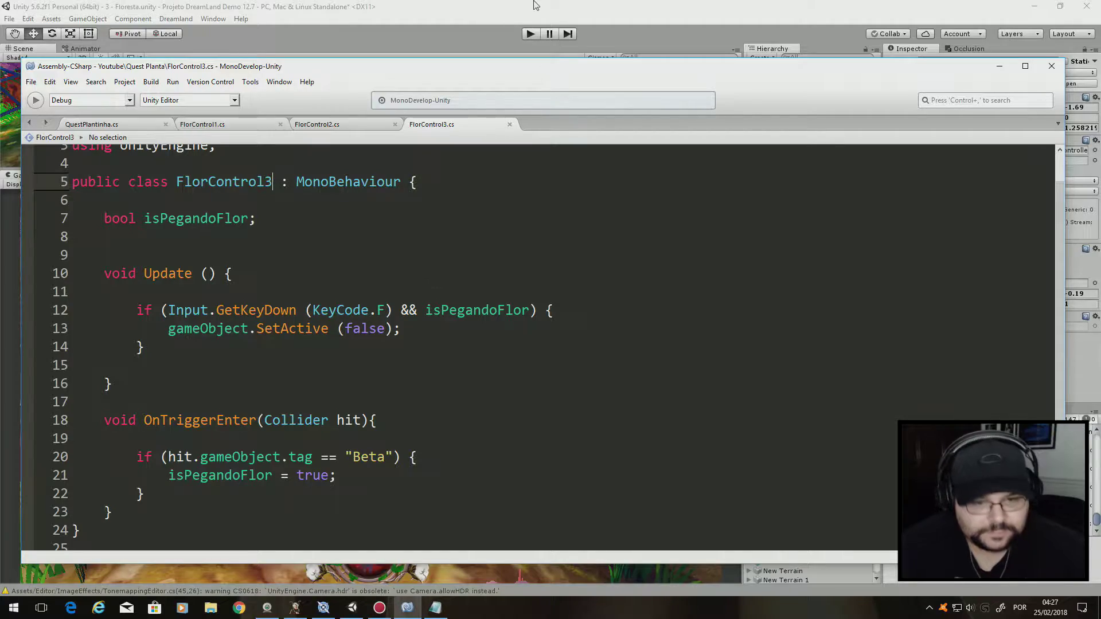
{"action": "left_click", "coordinate": [530, 36]}
Step: Start the game and walk the character past the hatted NPC by the rock
{"action": "left_click", "coordinate": [530, 34]}
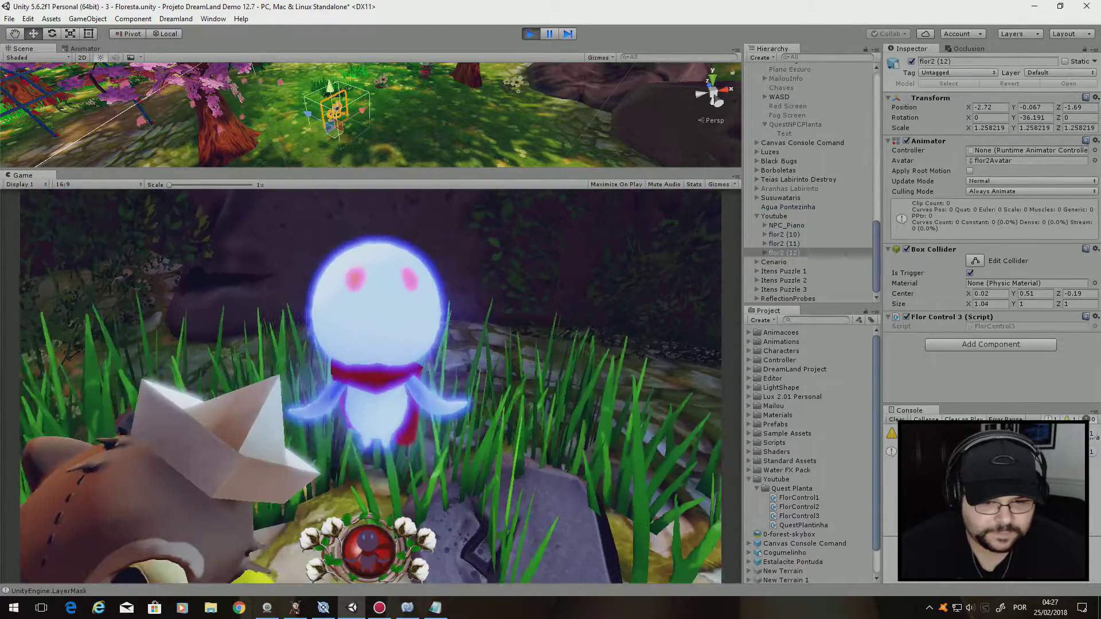
{"action": "key", "text": "w"}
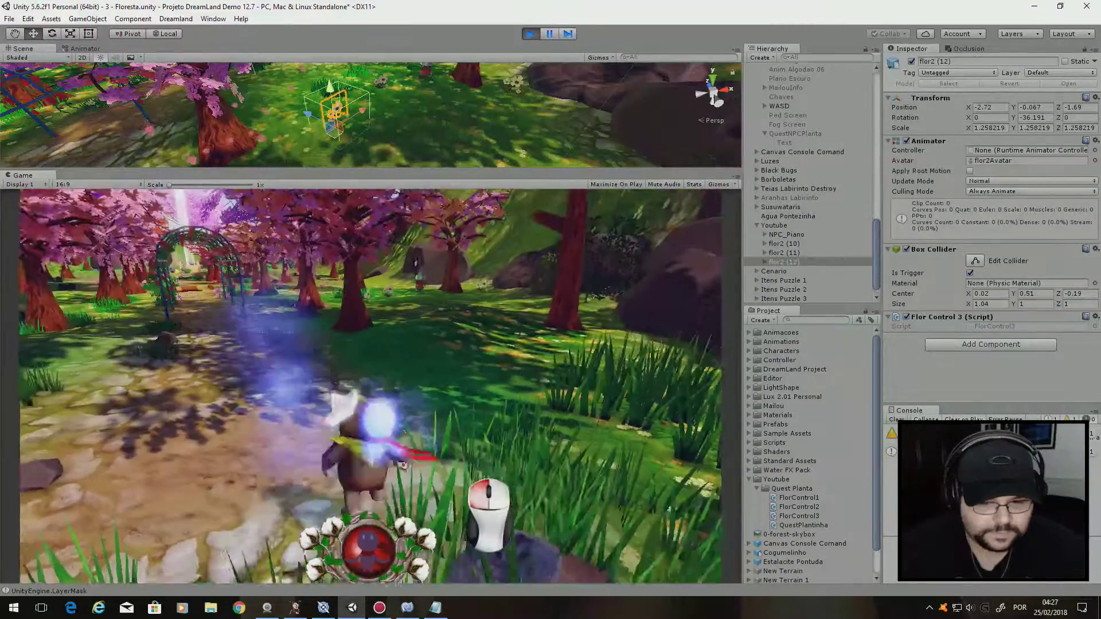
{"action": "key", "text": "w"}
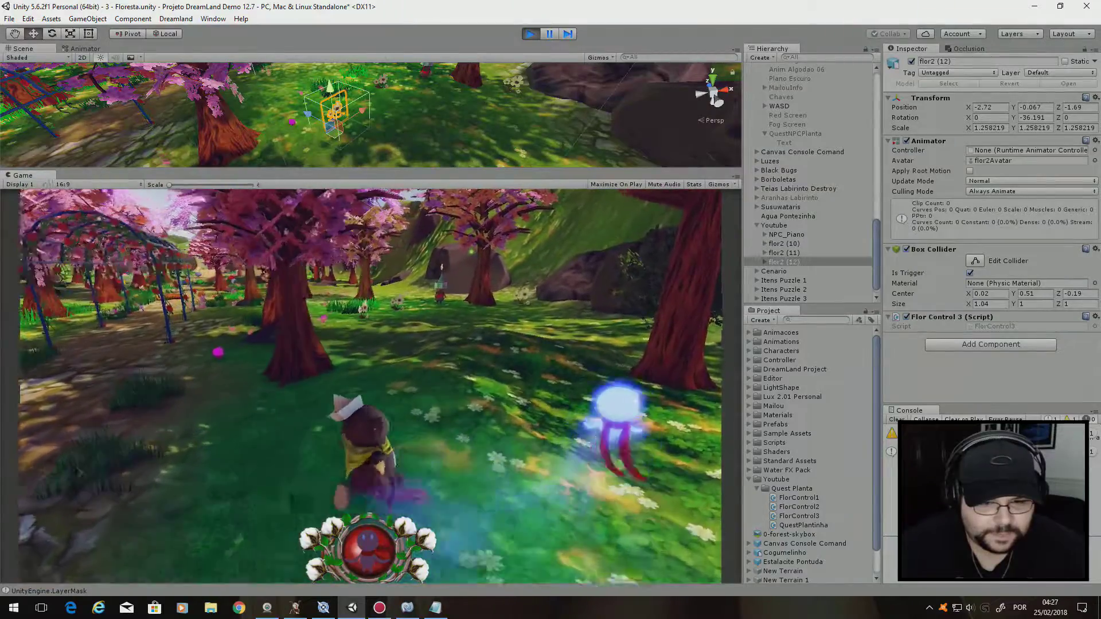
{"action": "key", "text": "w"}
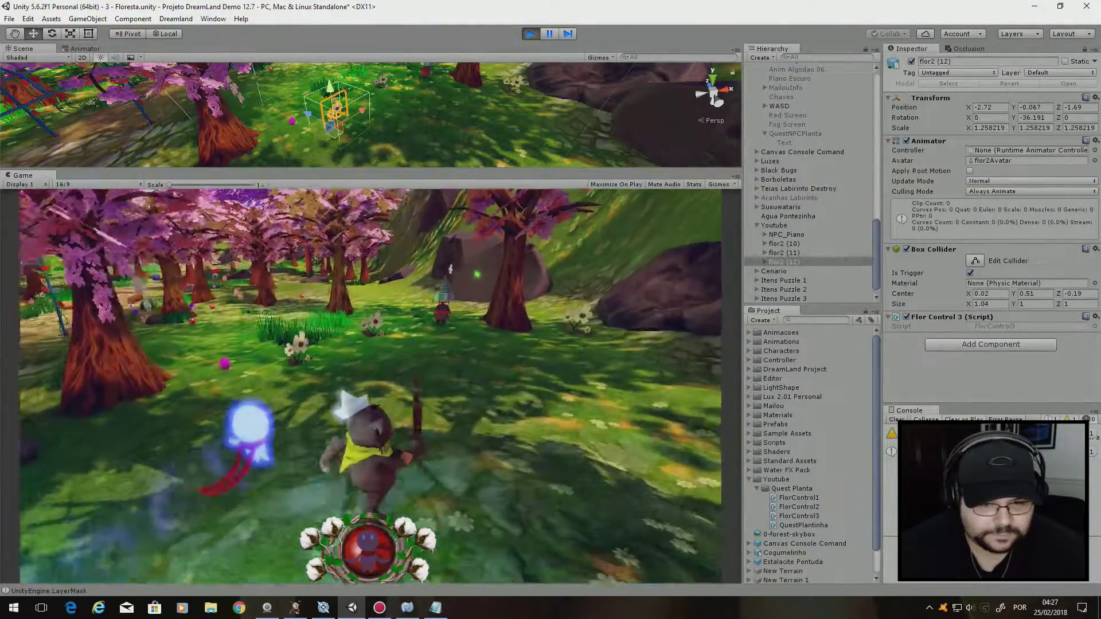
{"action": "key", "text": "w"}
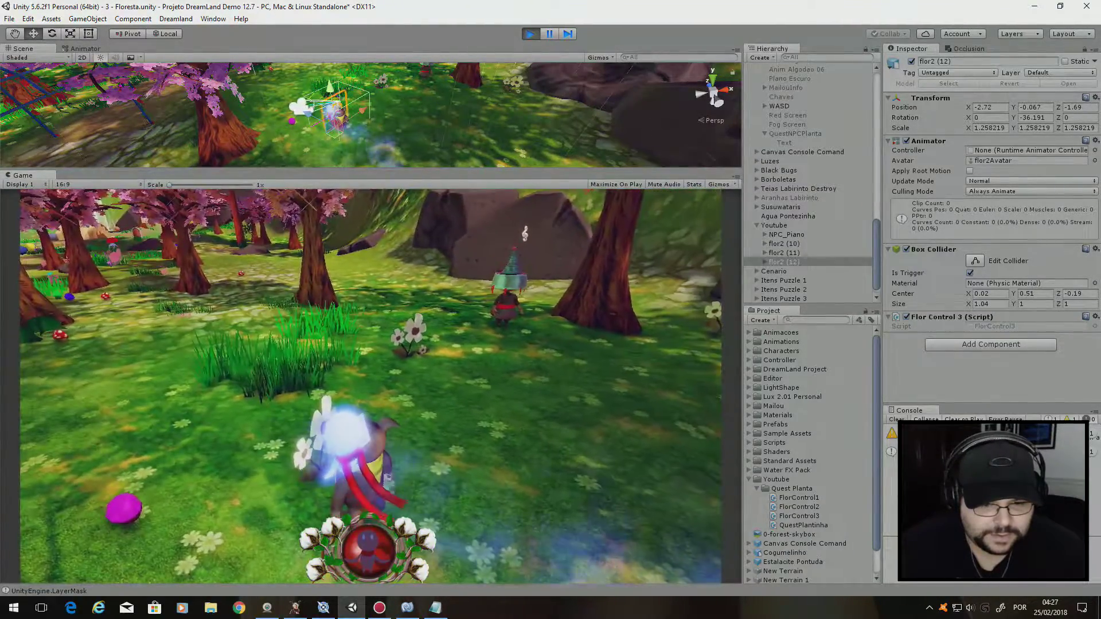
{"action": "key", "text": "w"}
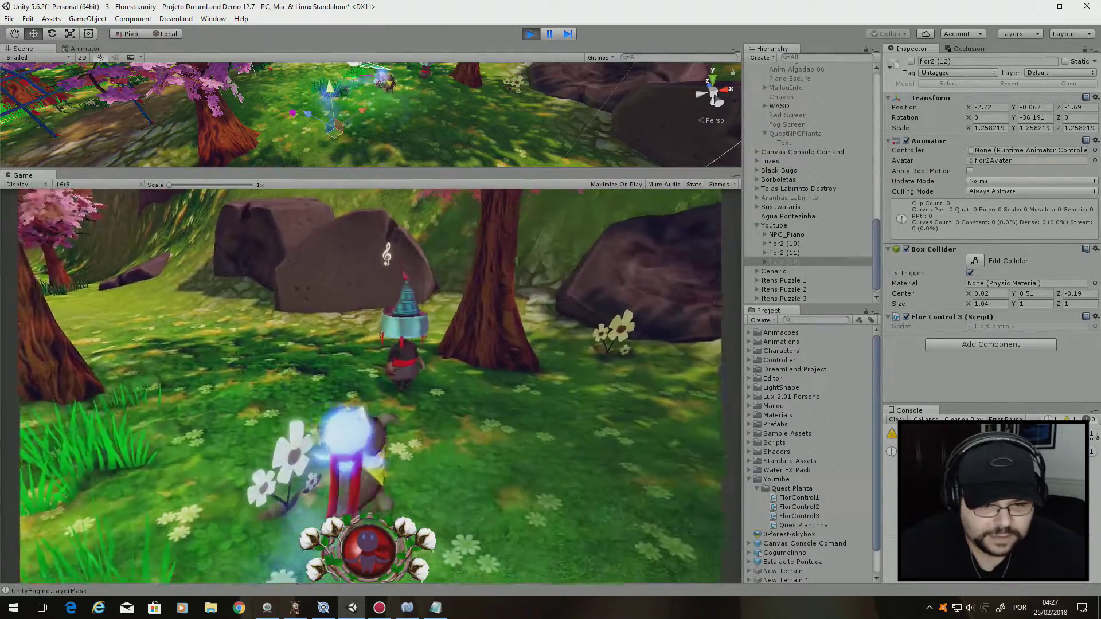
{"action": "key", "text": "w"}
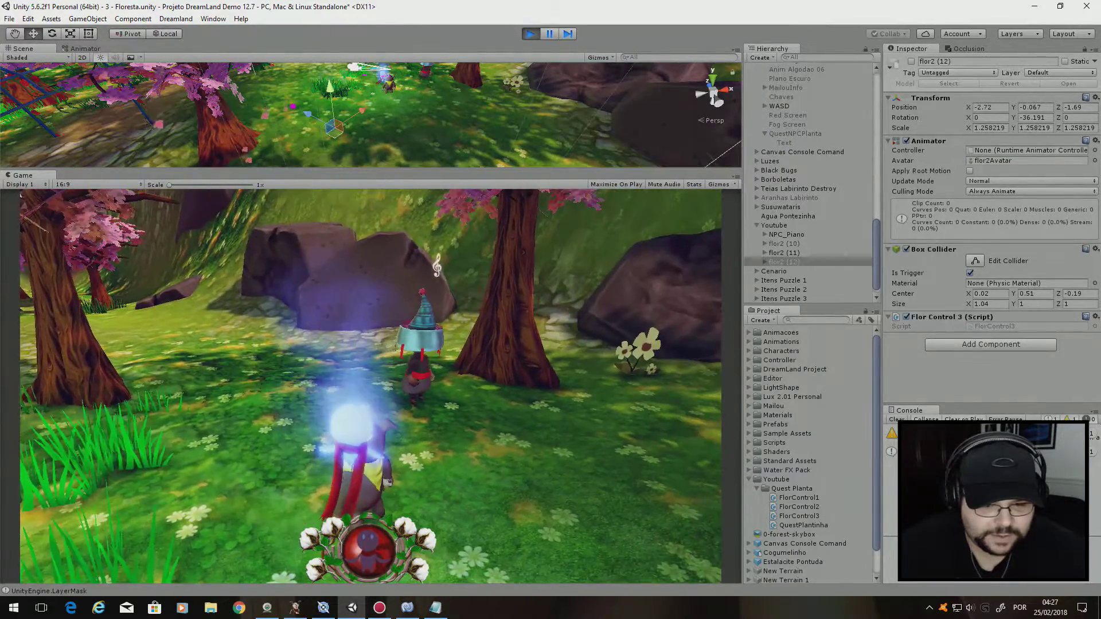
Step: Turn to the glowing ghost NPC and jump beside it, then stop the game and reopen FlorControl3
{"action": "key", "text": "a"}
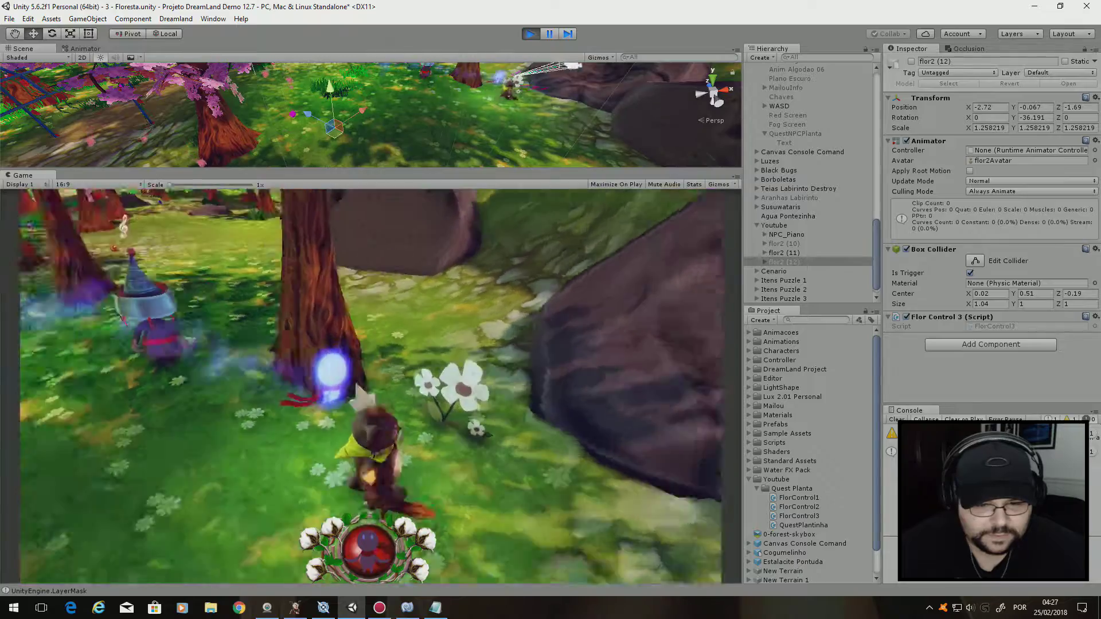
{"action": "key", "text": "a"}
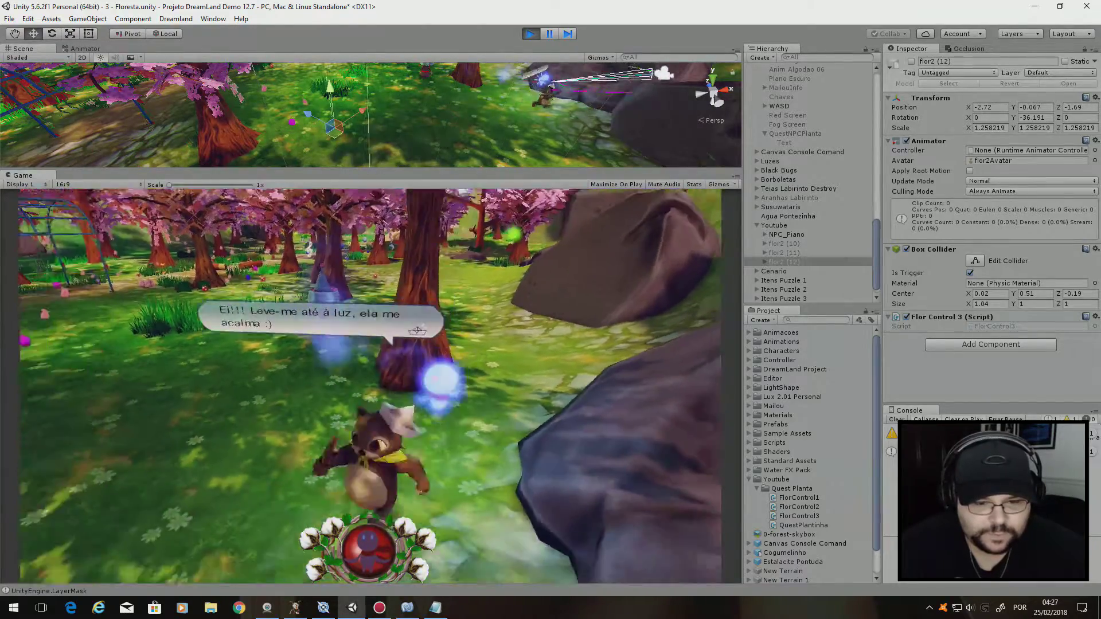
{"action": "key", "text": "w"}
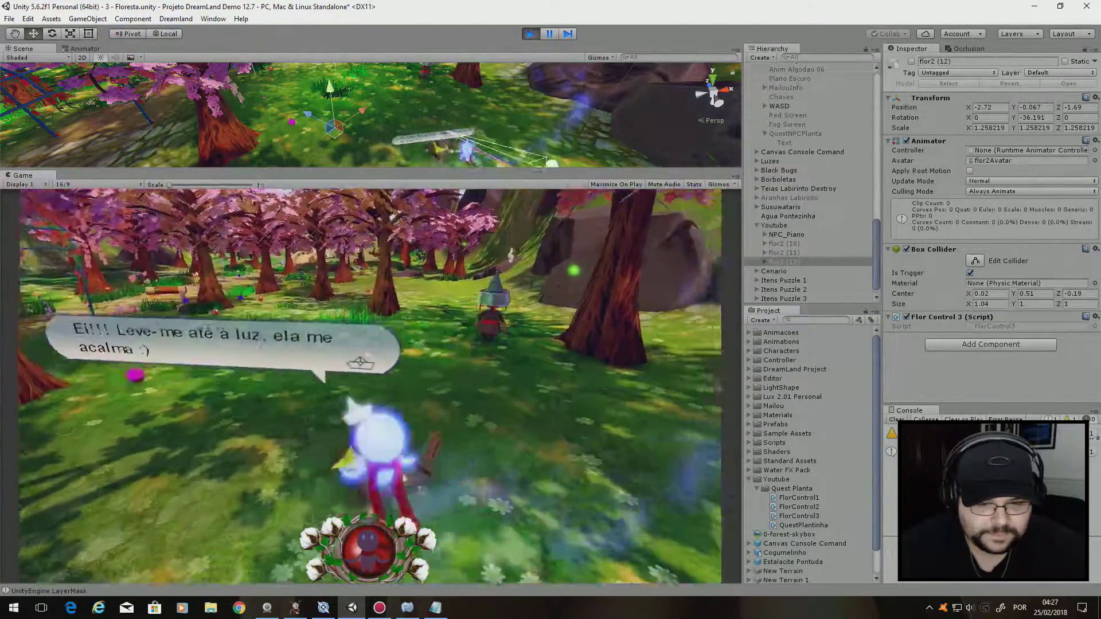
{"action": "key", "text": "space"}
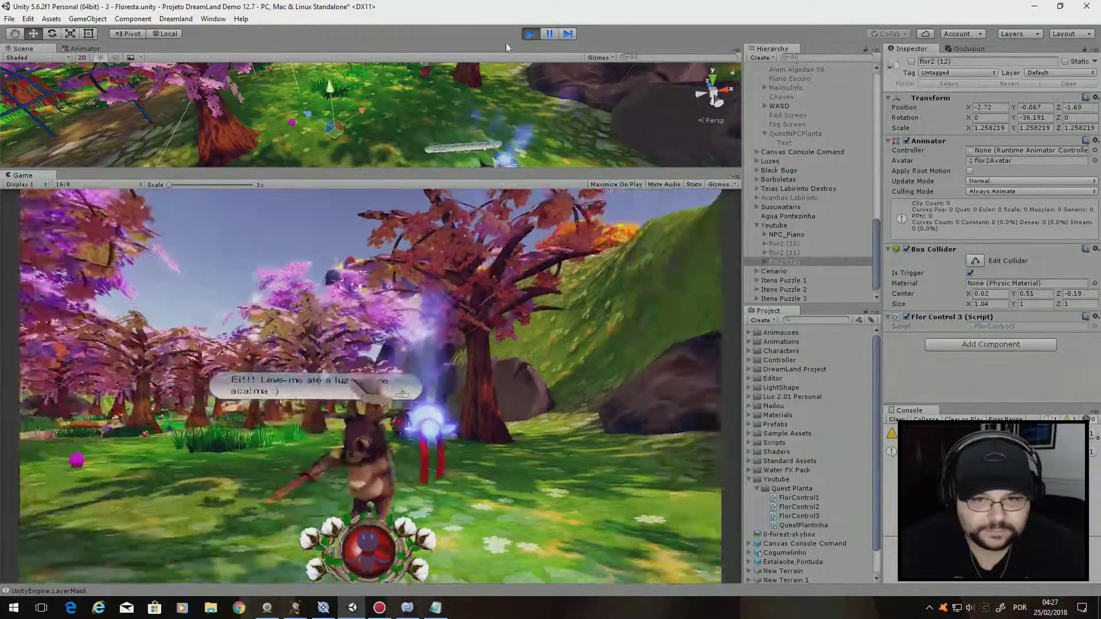
{"action": "left_click", "coordinate": [530, 33]}
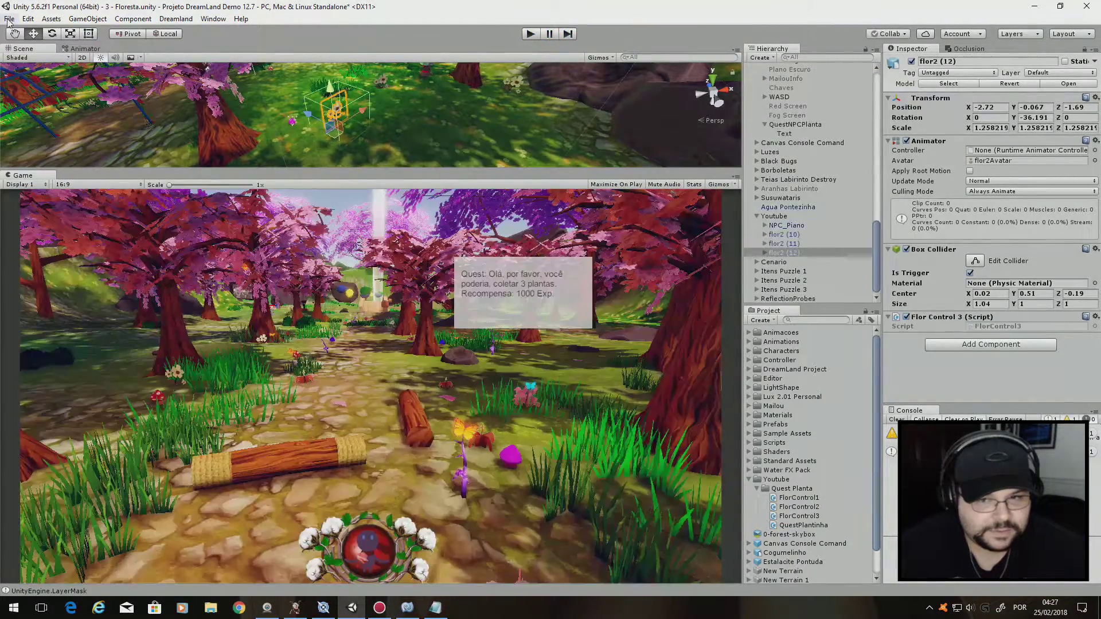
{"action": "left_click", "coordinate": [9, 19]}
{"action": "left_click", "coordinate": [9, 19]}
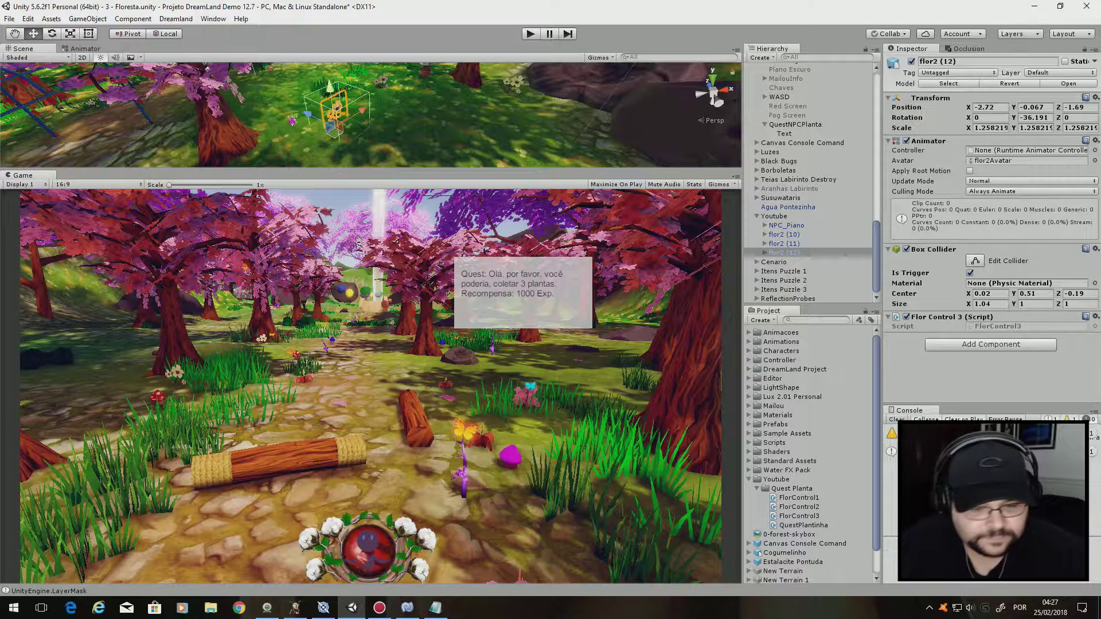
{"action": "left_click", "coordinate": [407, 607]}
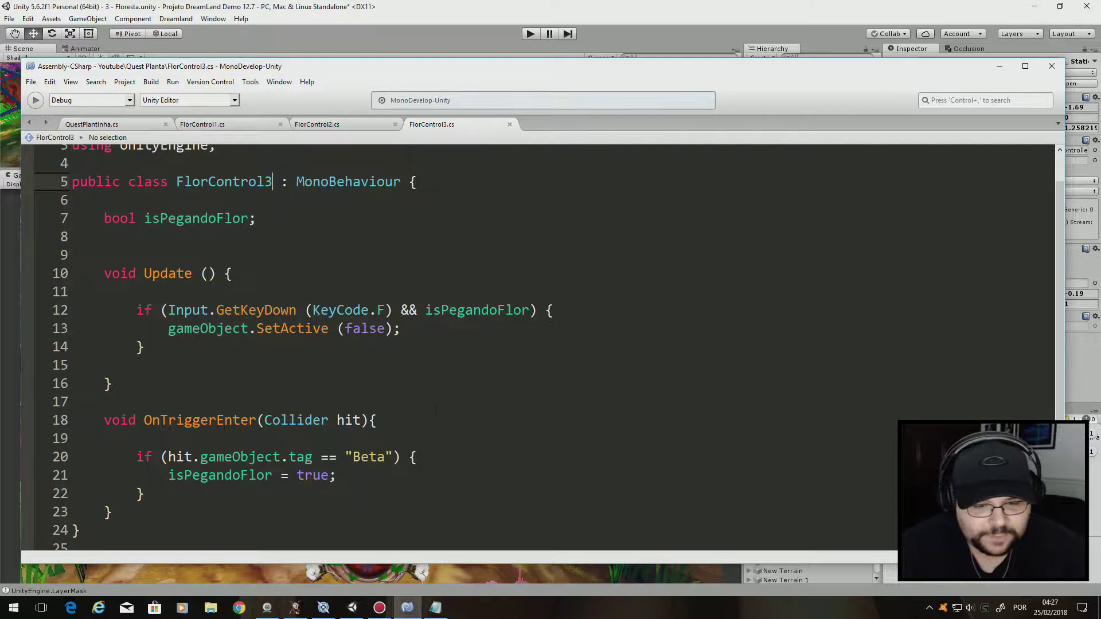
Step: In QuestPlantinha, declare bool IsQuestStart below isPegandoQuest and save
{"action": "double_click", "coordinate": [529, 67]}
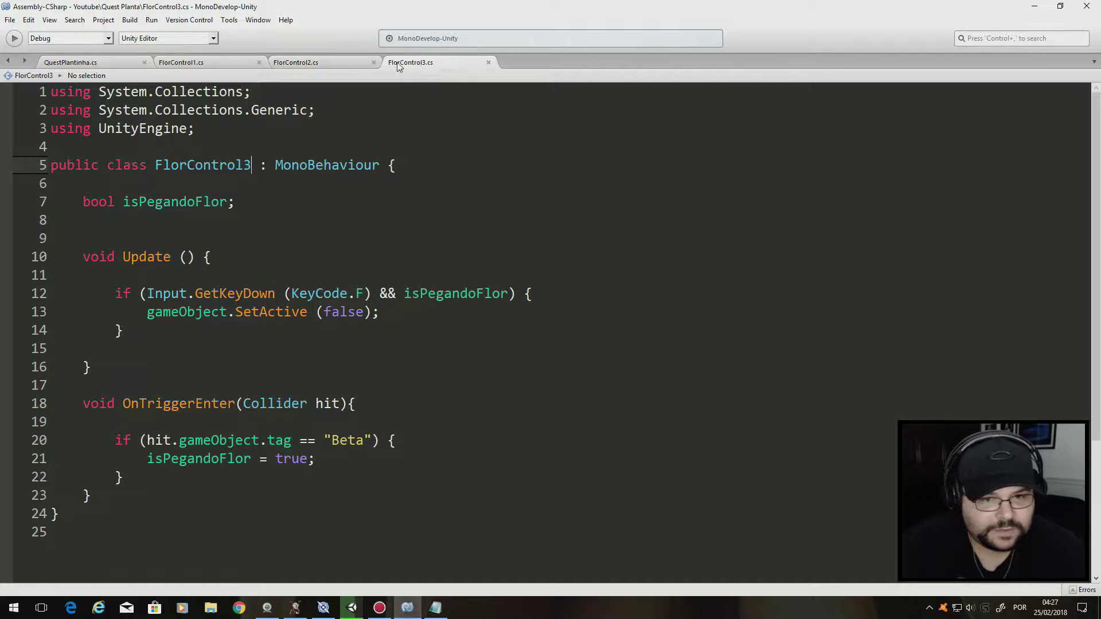
{"action": "left_click", "coordinate": [77, 61]}
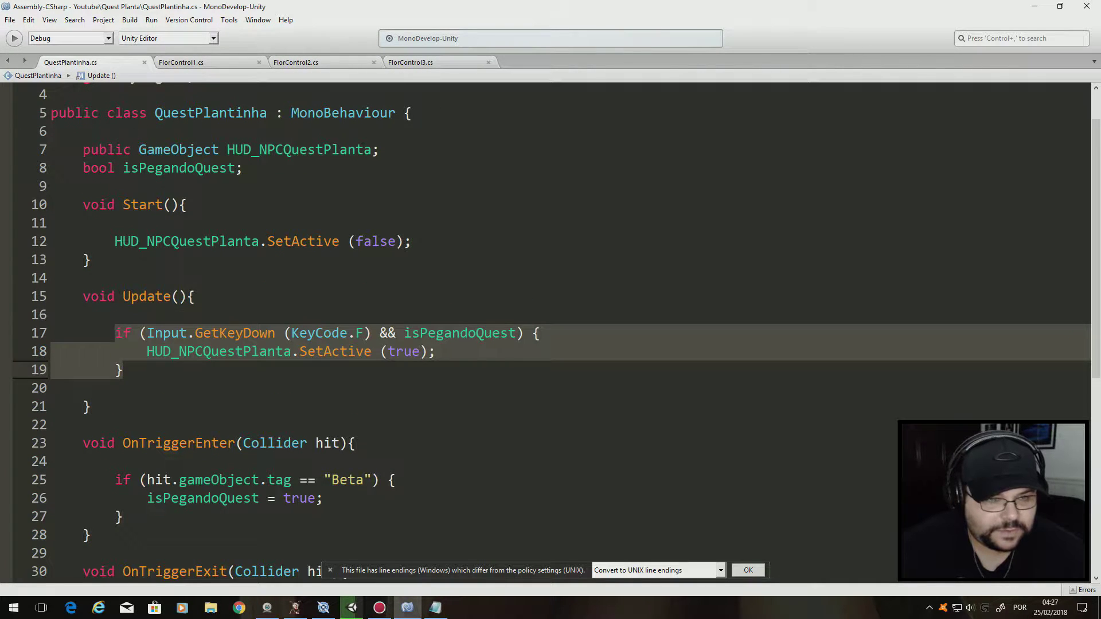
{"action": "scroll", "coordinate": [282, 326], "scroll_direction": "down", "scroll_amount": 2}
{"action": "left_click", "coordinate": [246, 192]}
{"action": "scroll", "coordinate": [245, 357], "scroll_direction": "up", "scroll_amount": 3}
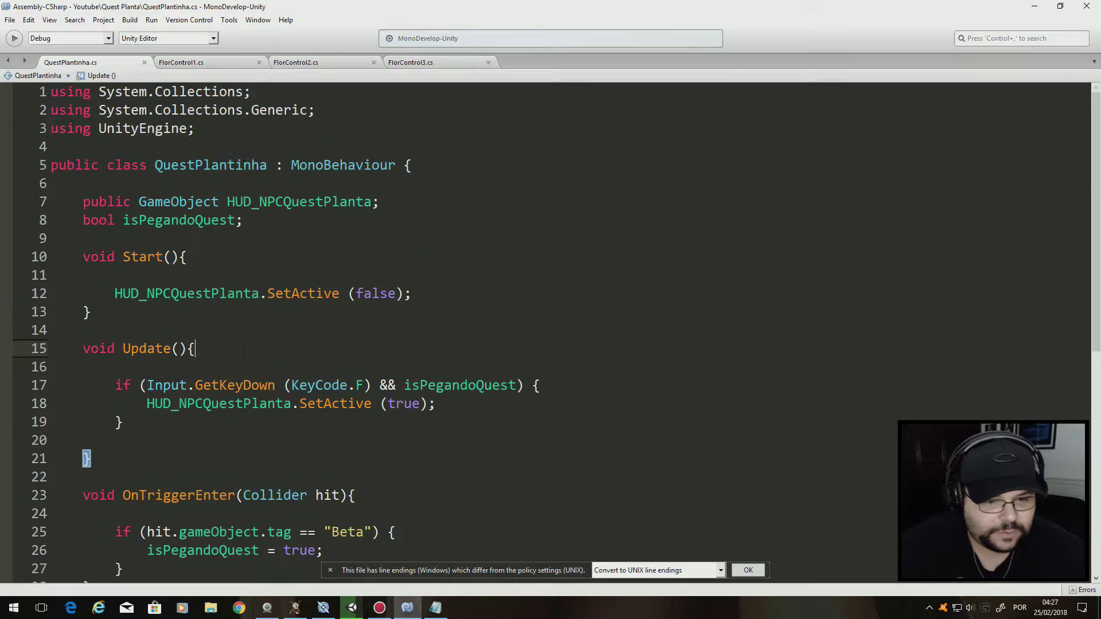
{"action": "scroll", "coordinate": [245, 357], "scroll_direction": "down", "scroll_amount": 2}
{"action": "scroll", "coordinate": [242, 366], "scroll_direction": "down", "scroll_amount": 3}
{"action": "scroll", "coordinate": [242, 365], "scroll_direction": "up", "scroll_amount": 3}
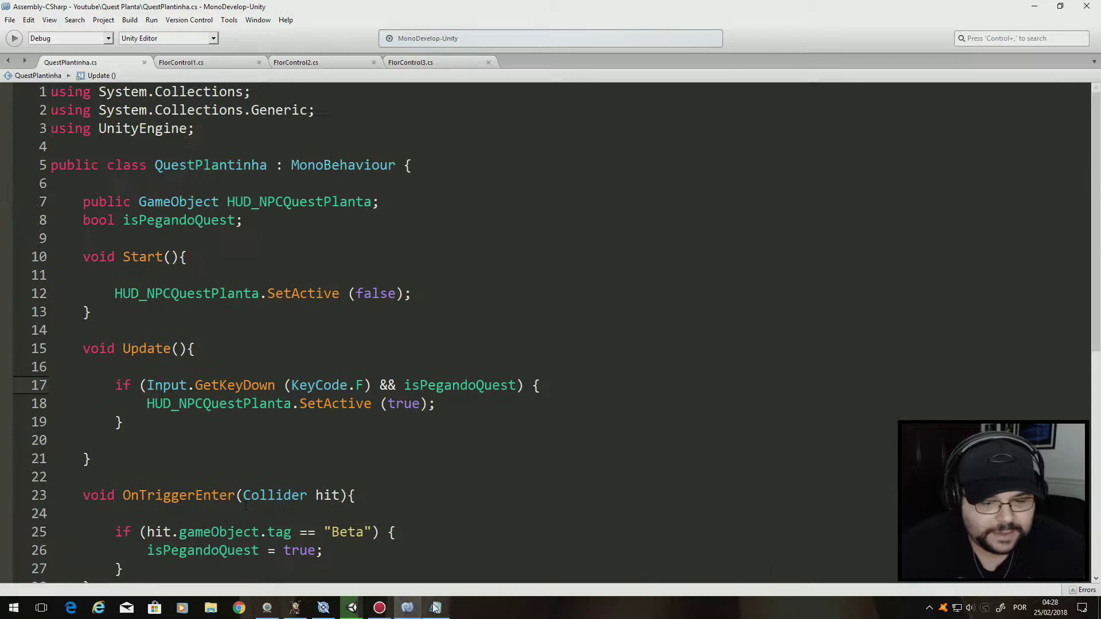
{"action": "mouse_move", "coordinate": [435, 607]}
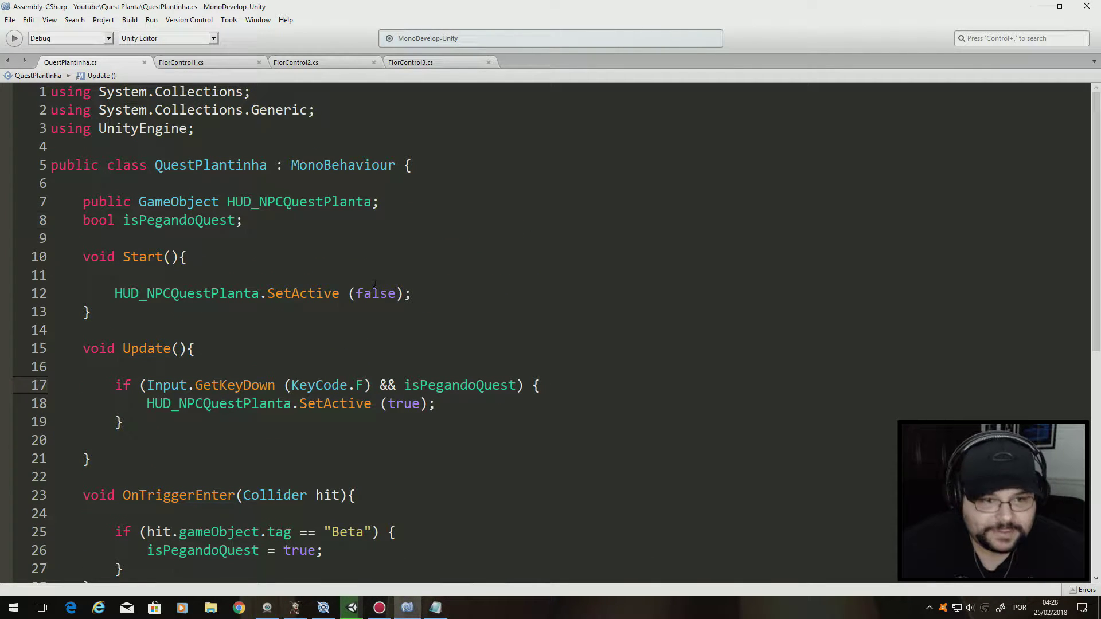
{"action": "left_click", "coordinate": [275, 220]}
{"action": "key", "text": "Return"}
{"action": "type", "text": "bool"}
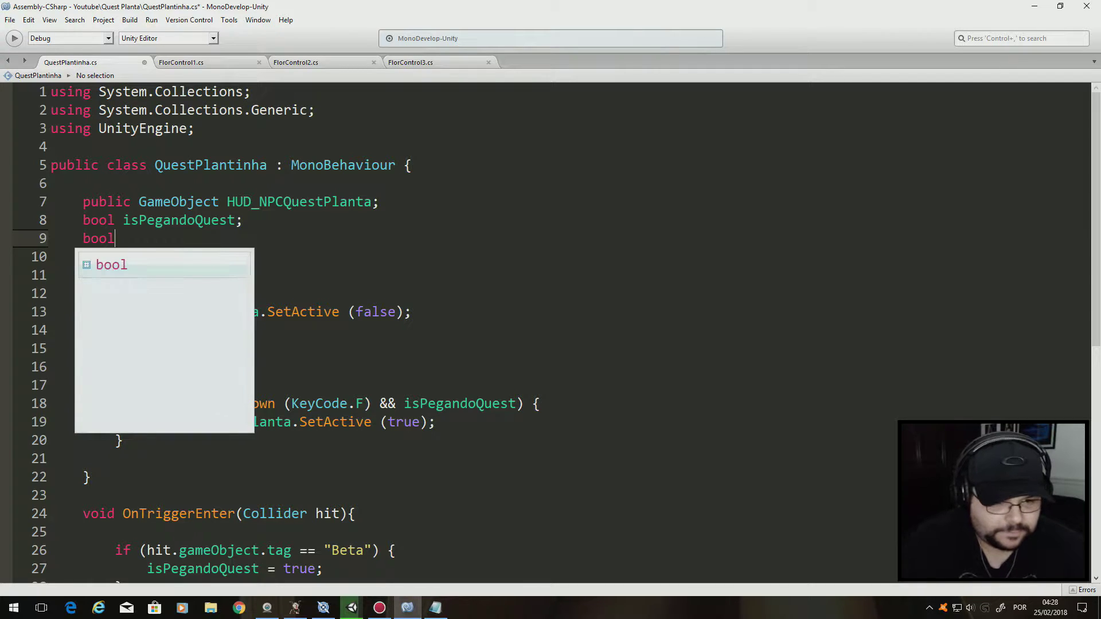
{"action": "type", "text": " I"}
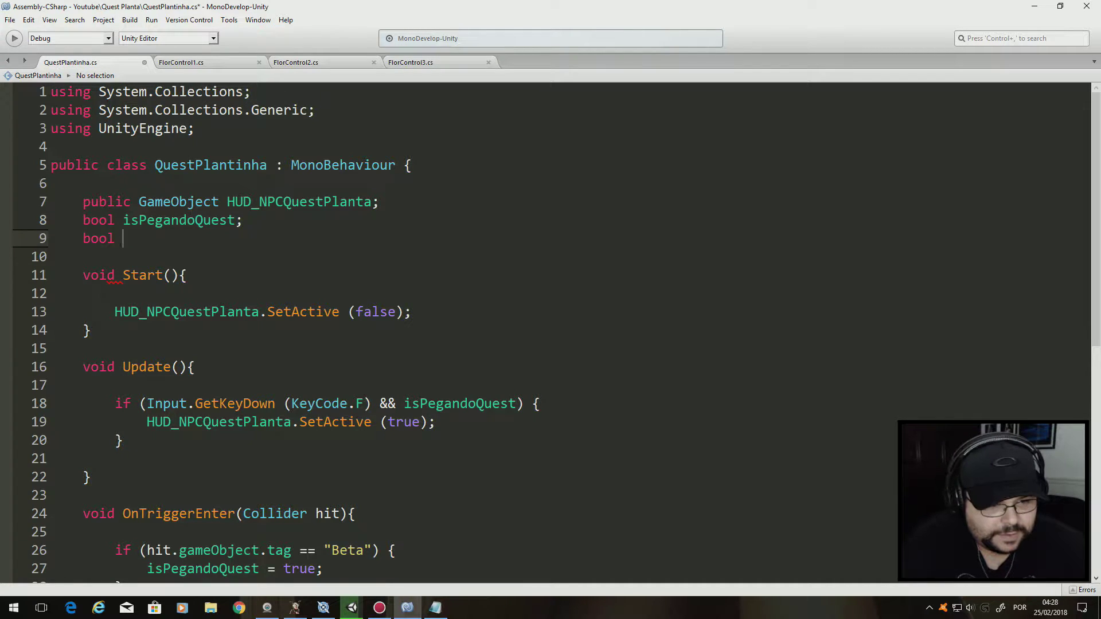
{"action": "type", "text": "sp"}
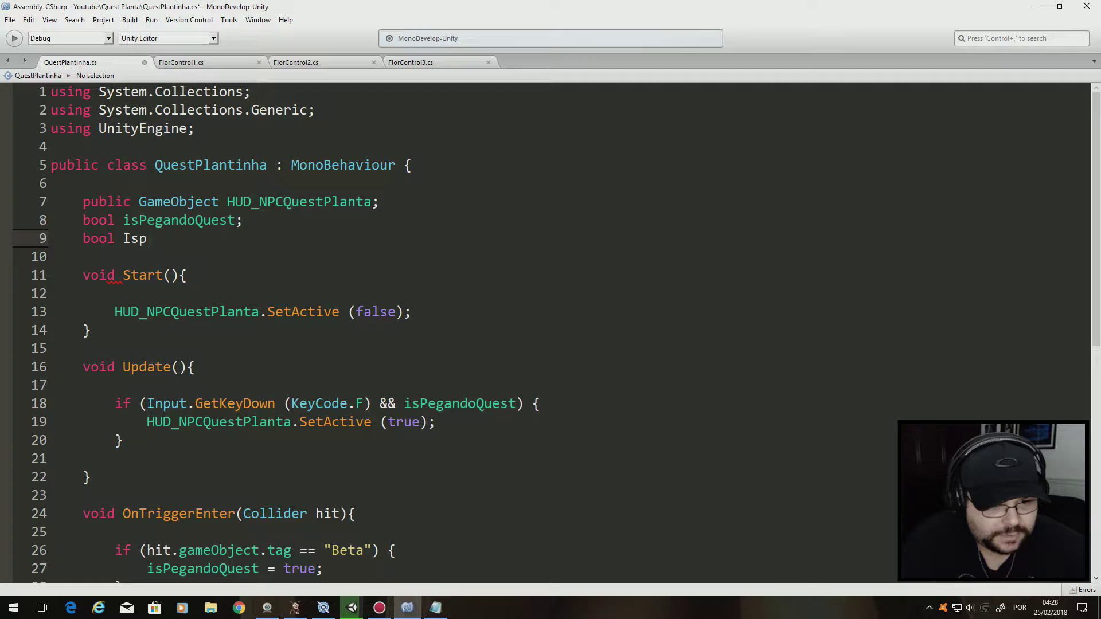
{"action": "key", "text": "BackSpace"}
{"action": "key", "text": "BackSpace"}
{"action": "type", "text": "Quest"}
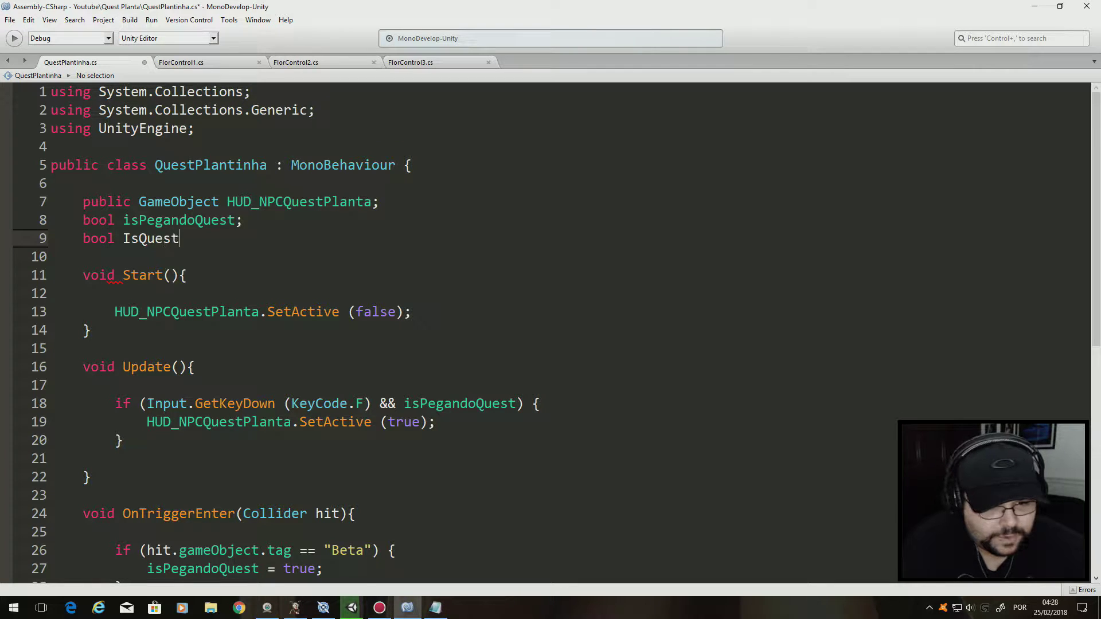
{"action": "type", "text": "Start;"}
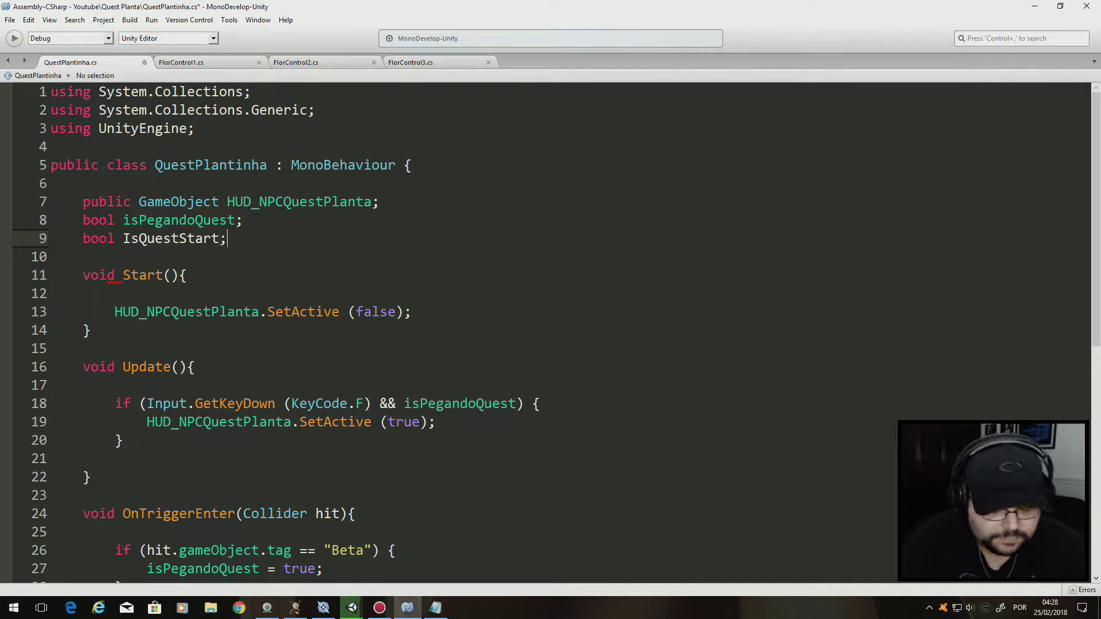
{"action": "key", "text": "ctrl+s"}
Step: Set IsQuestStart = false at the top of Start() and save
{"action": "scroll", "coordinate": [362, 252], "scroll_direction": "down", "scroll_amount": 1}
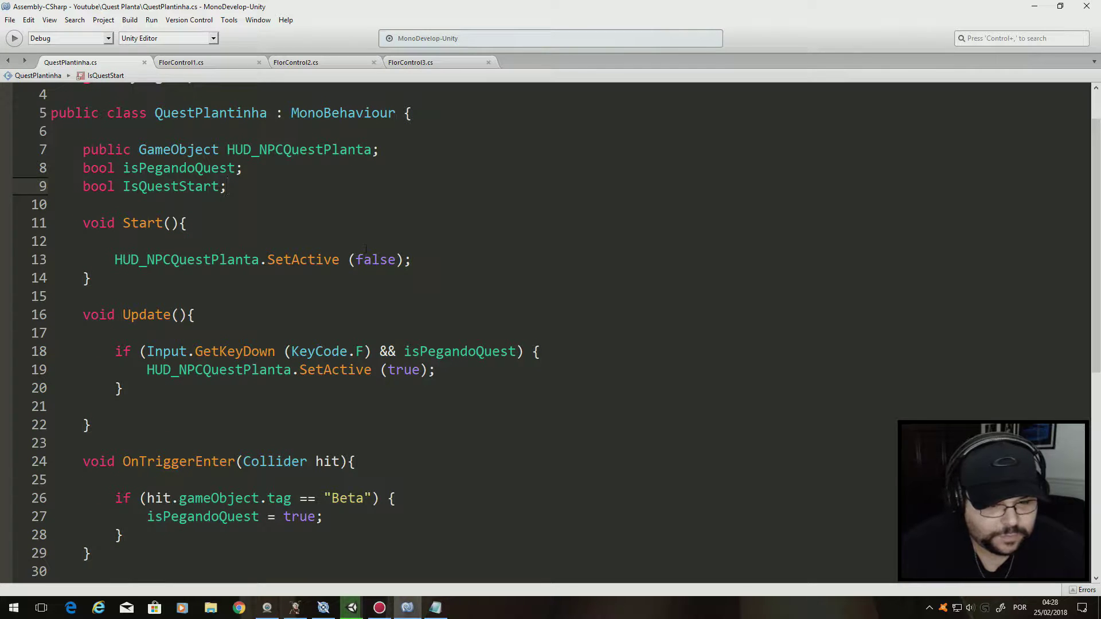
{"action": "left_click", "coordinate": [365, 249]}
{"action": "key", "text": "Return"}
{"action": "type", "text": "istar"}
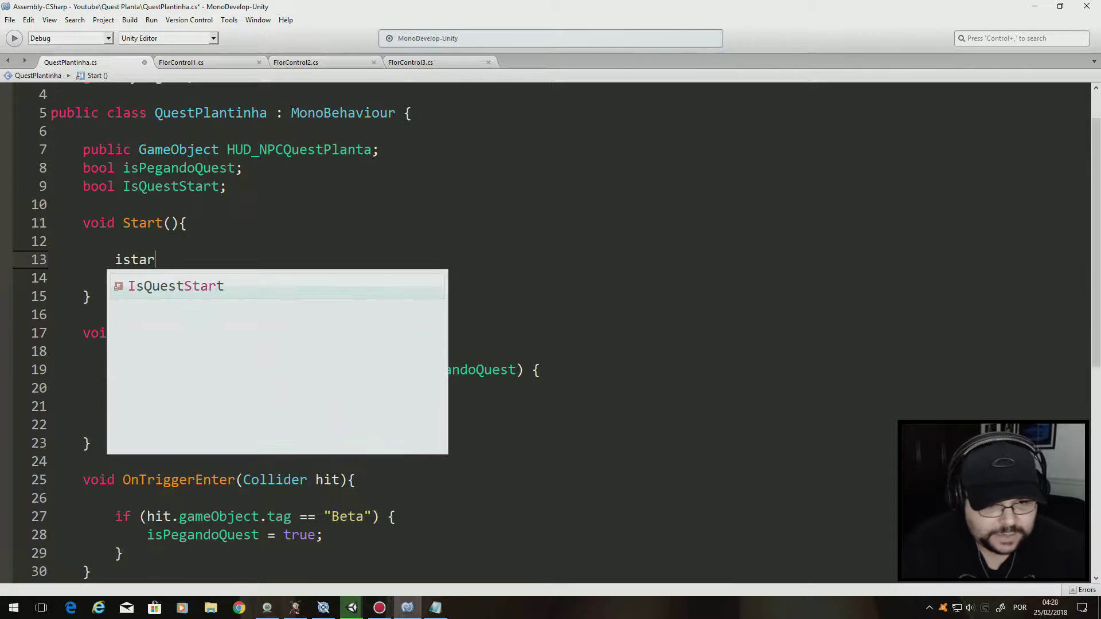
{"action": "key", "text": "Return"}
{"action": "type", "text": "false;"}
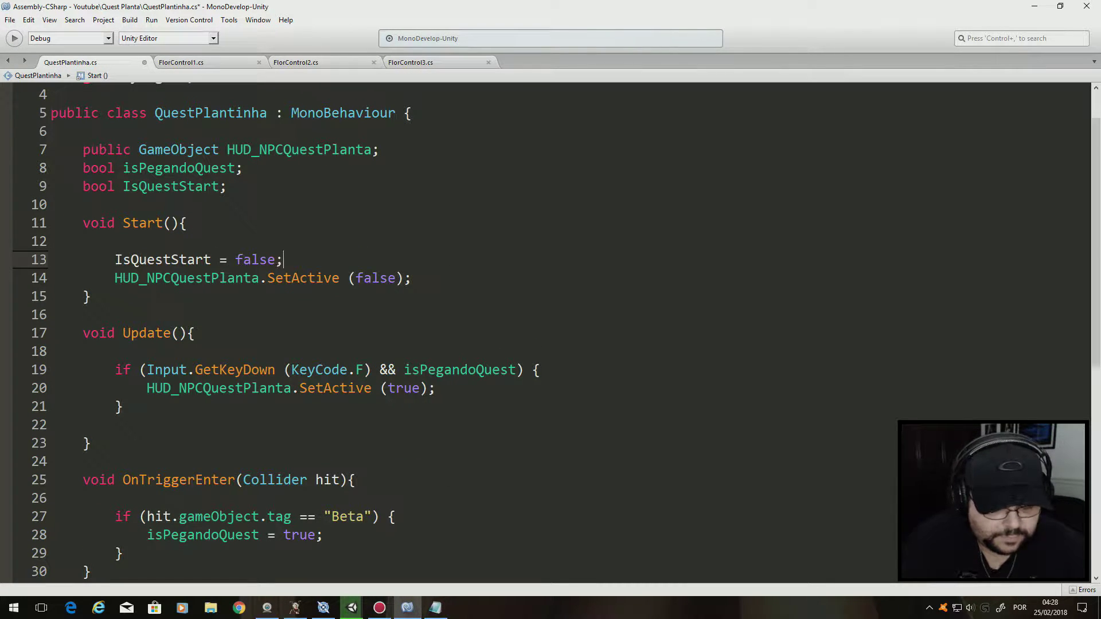
{"action": "key", "text": "ctrl+s"}
Step: Set IsQuestStart = true right after the quest HUD is shown in Update(), and save
{"action": "scroll", "coordinate": [419, 305], "scroll_direction": "down", "scroll_amount": 1}
{"action": "scroll", "coordinate": [419, 305], "scroll_direction": "down", "scroll_amount": 1}
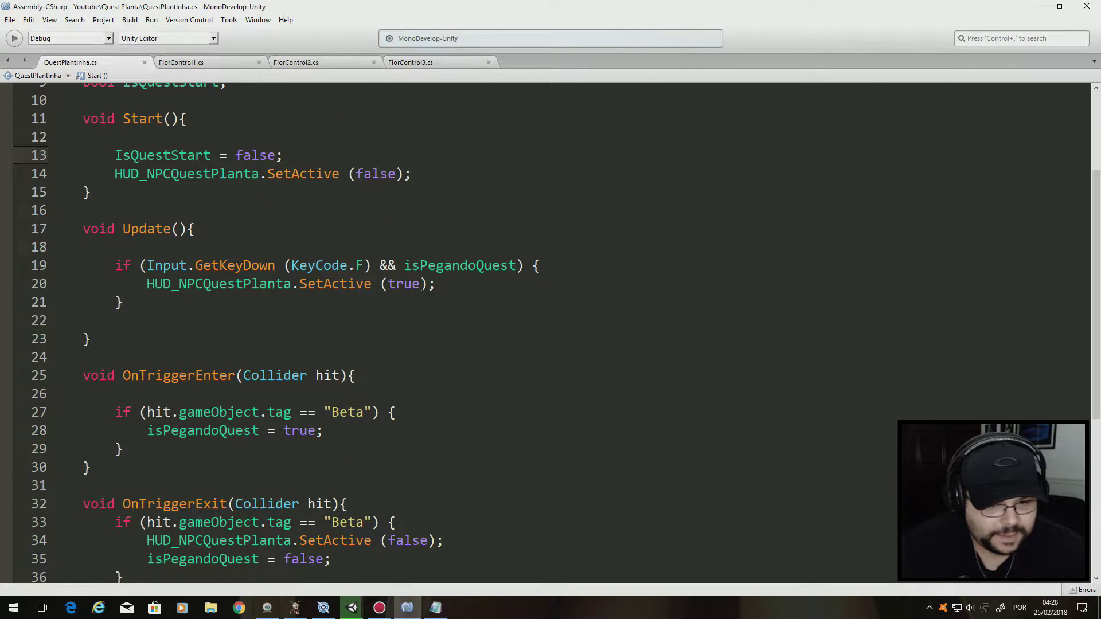
{"action": "left_click", "coordinate": [453, 284]}
{"action": "key", "text": "Return"}
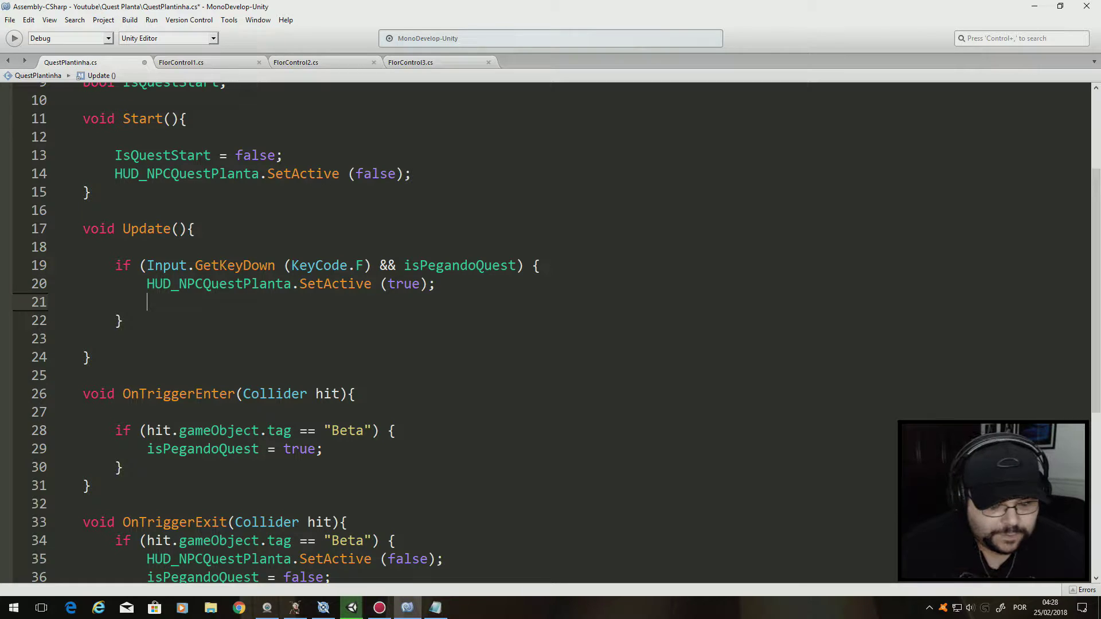
{"action": "type", "text": "isque "}
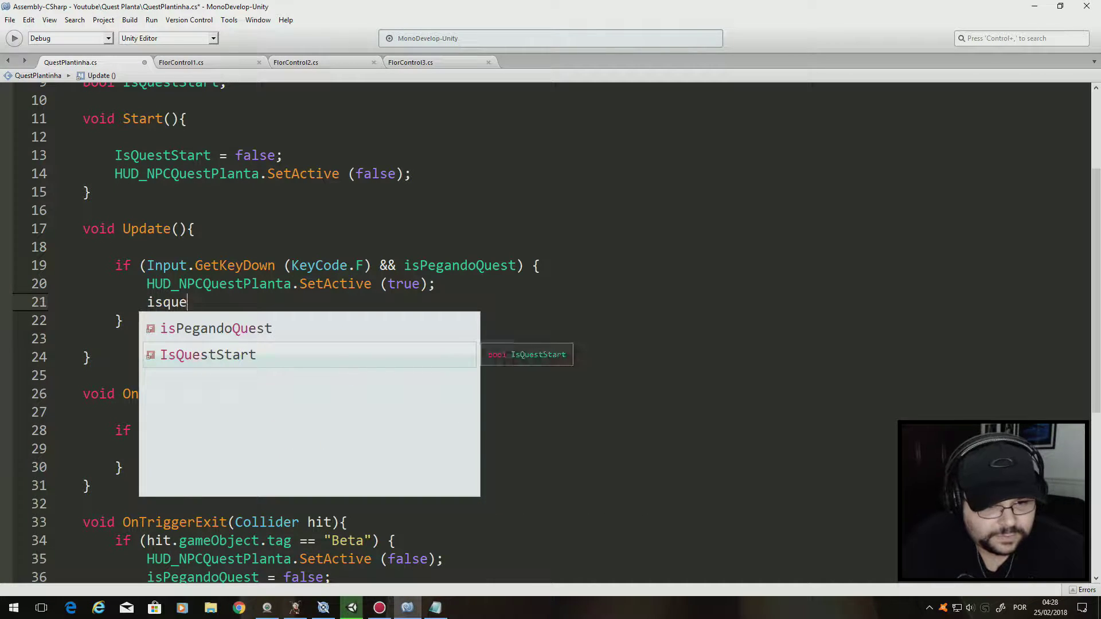
{"action": "type", "text": "true"}
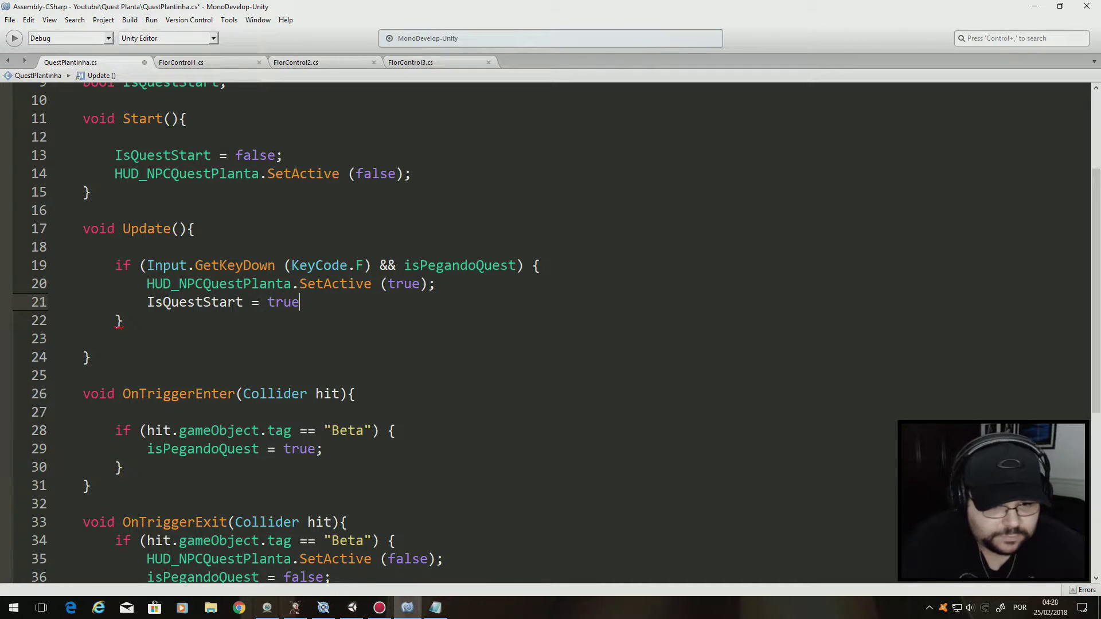
{"action": "type", "text": ";"}
{"action": "key", "text": "ctrl+s"}
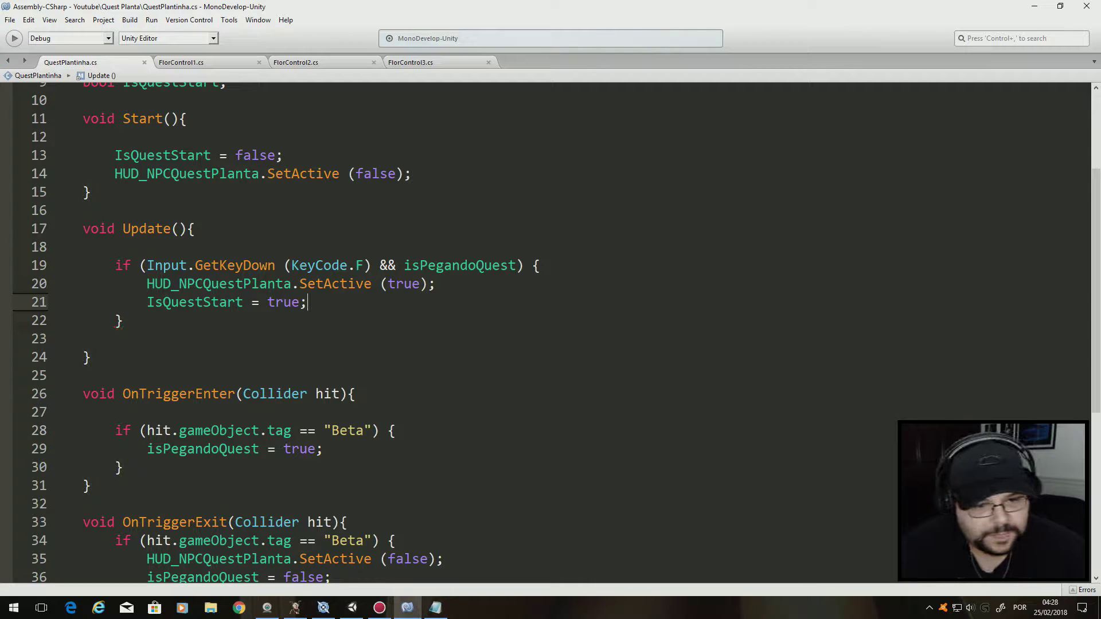
Step: Make the IsQuestStart declaration public static, save, and switch to FlorControl1.cs
{"action": "scroll", "coordinate": [551, 332], "scroll_direction": "up", "scroll_amount": 2}
{"action": "scroll", "coordinate": [103, 219], "scroll_direction": "up", "scroll_amount": 1}
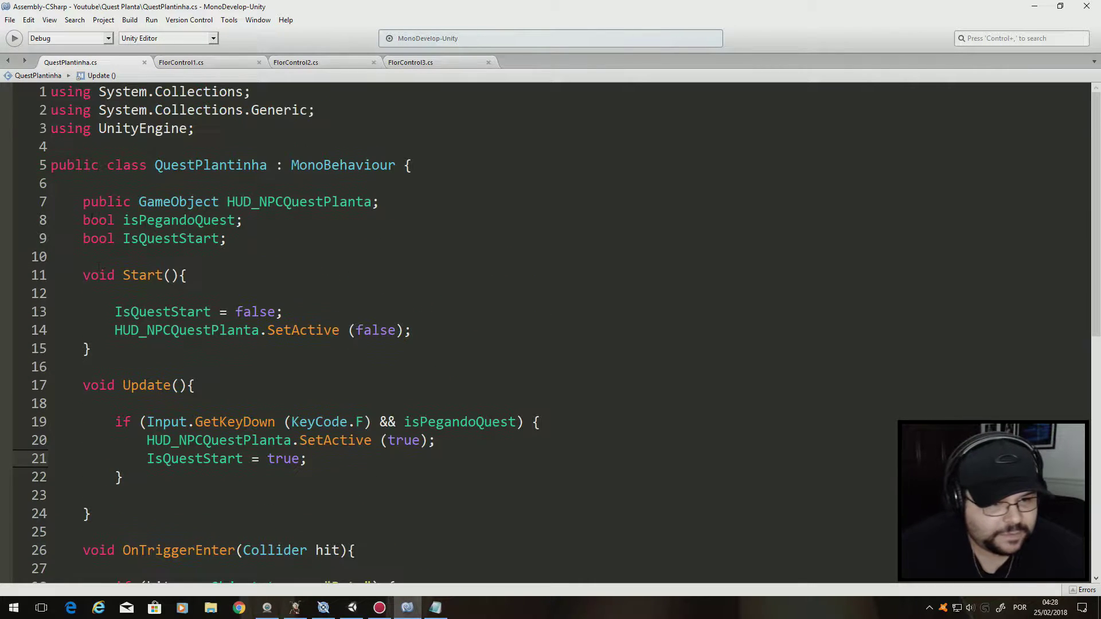
{"action": "left_click", "coordinate": [83, 238]}
{"action": "type", "text": "publi "}
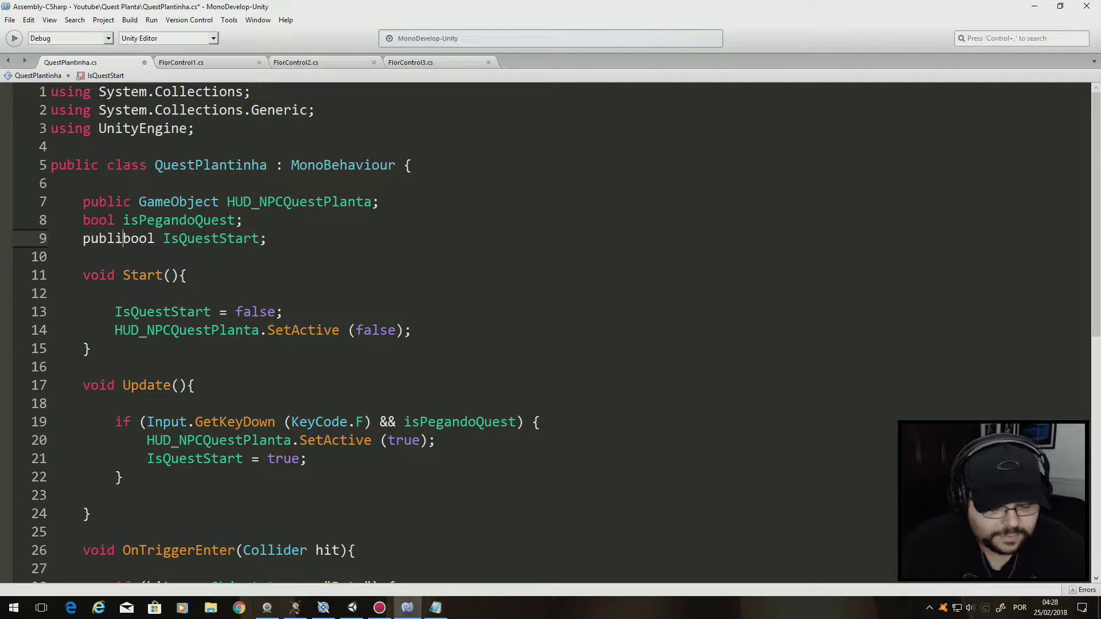
{"action": "type", "text": "stati"}
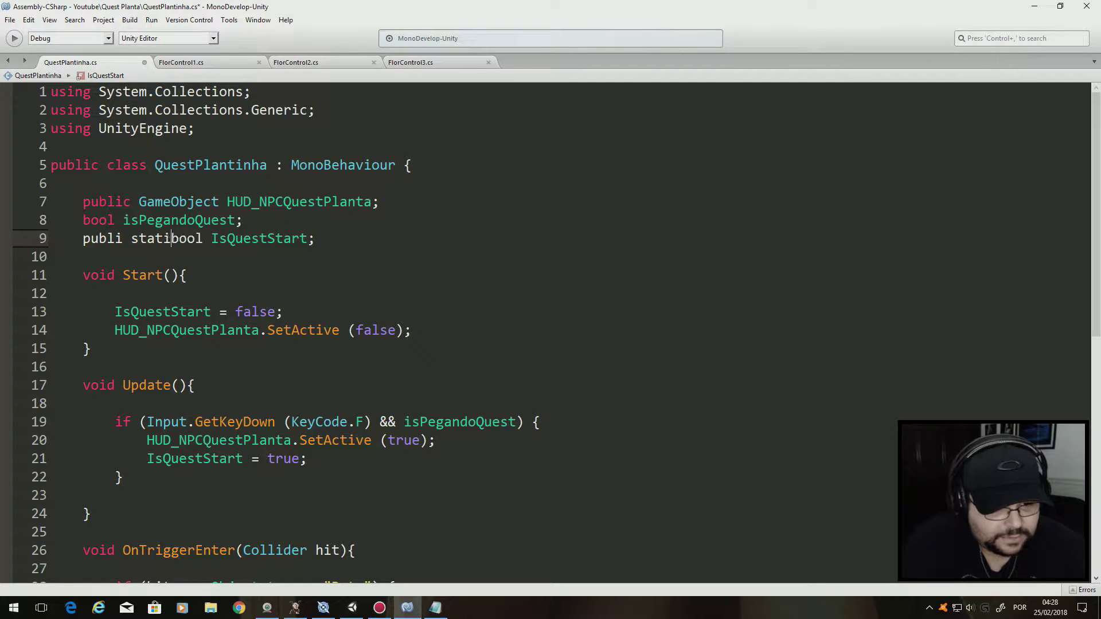
{"action": "type", "text": "c"}
{"action": "key", "text": "ctrl+s"}
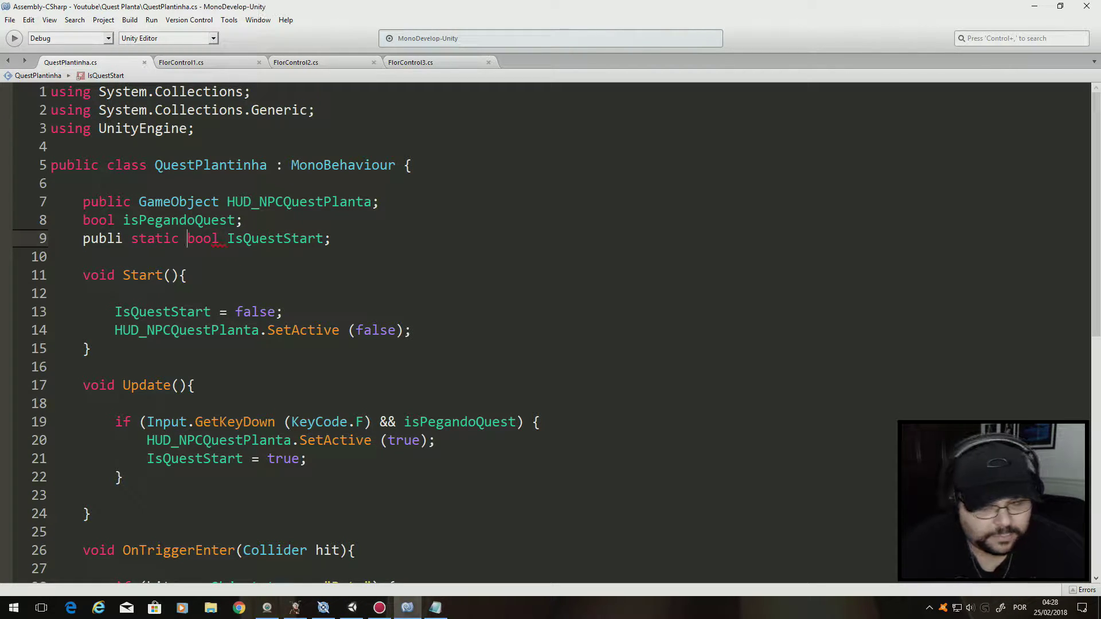
{"action": "left_click", "coordinate": [122, 238]}
{"action": "type", "text": "c"}
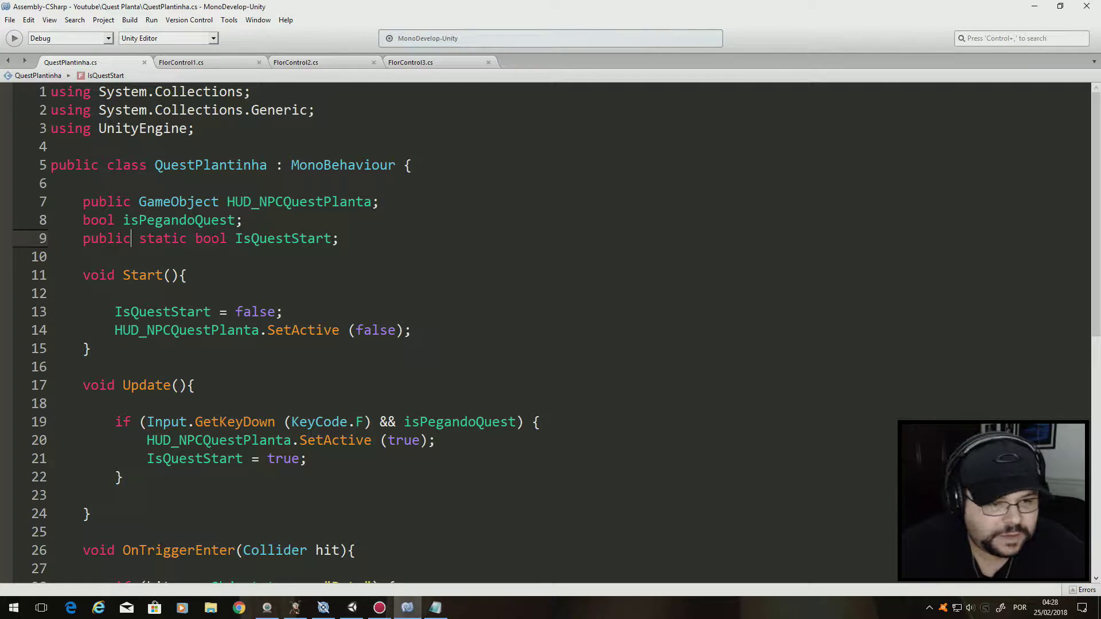
{"action": "left_click", "coordinate": [172, 62]}
{"action": "left_click", "coordinate": [215, 357]}
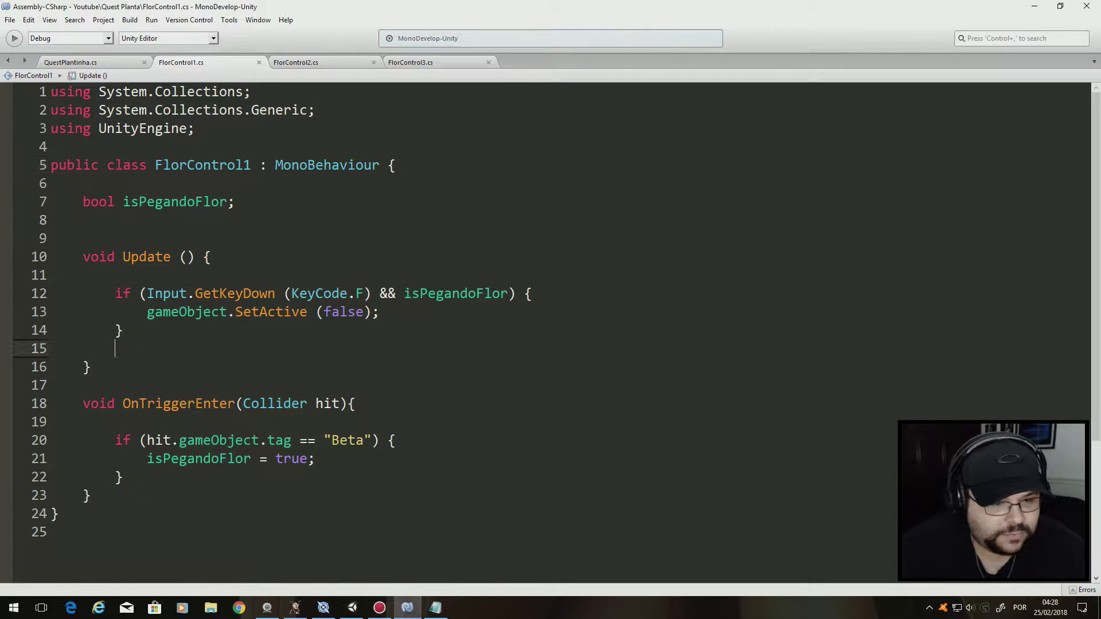
{"action": "key", "text": "Return"}
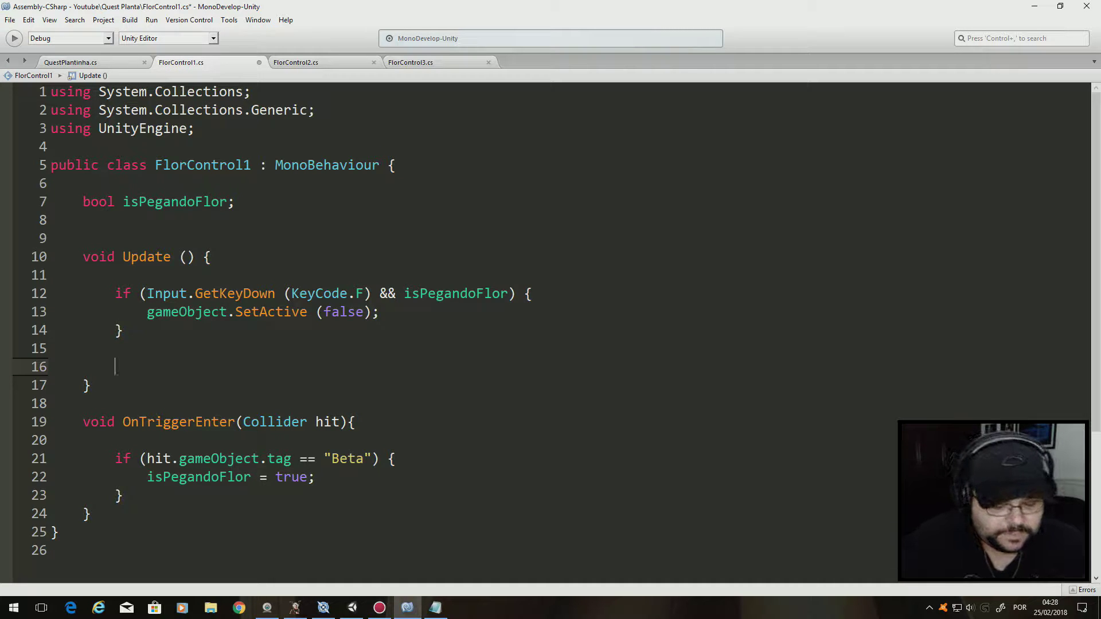
{"action": "type", "text": "questp"}
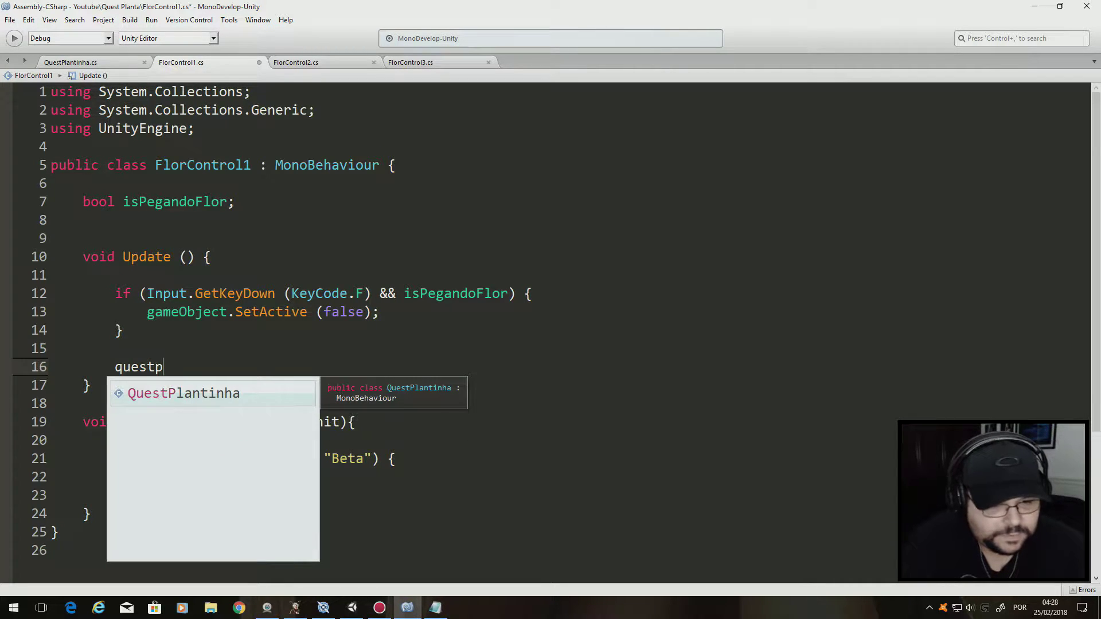
{"action": "key", "text": "Return"}
{"action": "type", "text": "."}
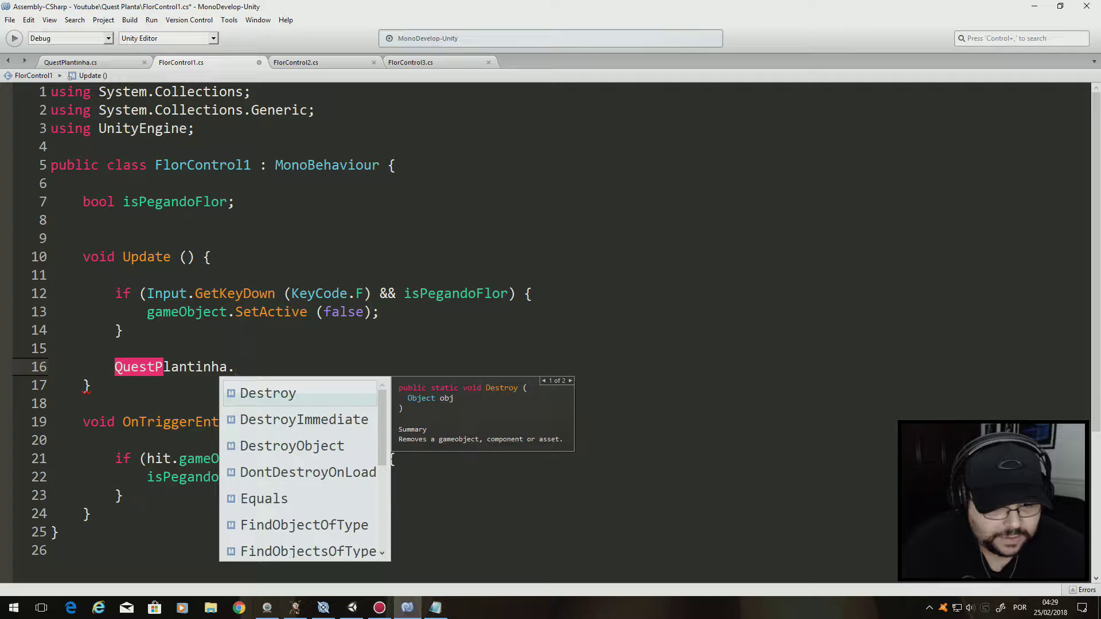
{"action": "type", "text": "is"}
{"action": "key", "text": "Return"}
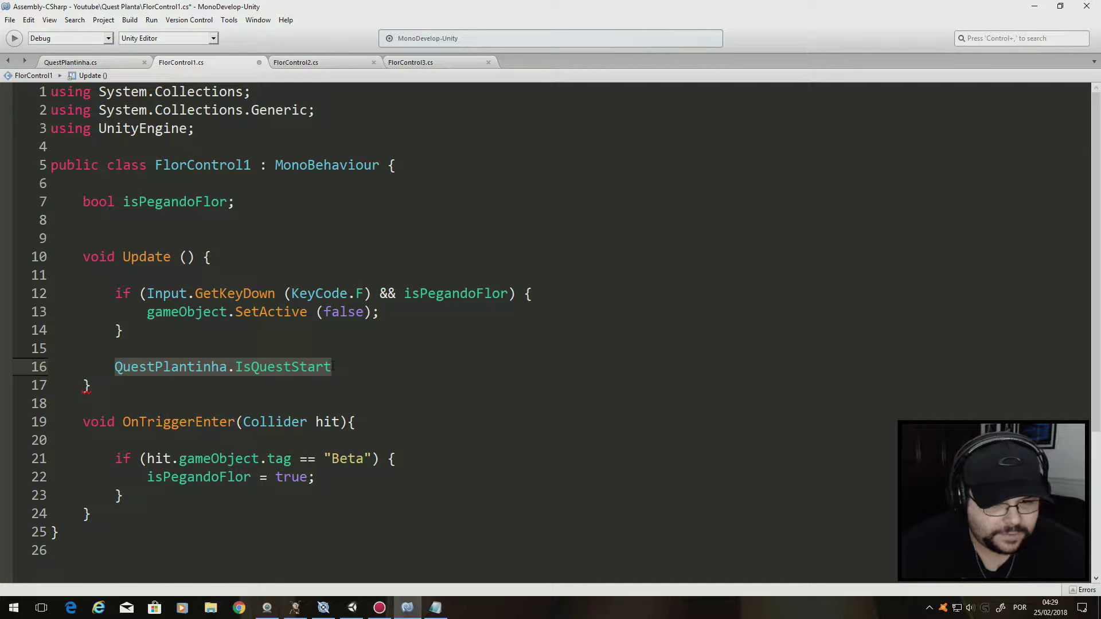
{"action": "key", "text": "shift+Home"}
{"action": "key", "text": "Delete"}
{"action": "key", "text": "ctrl+s"}
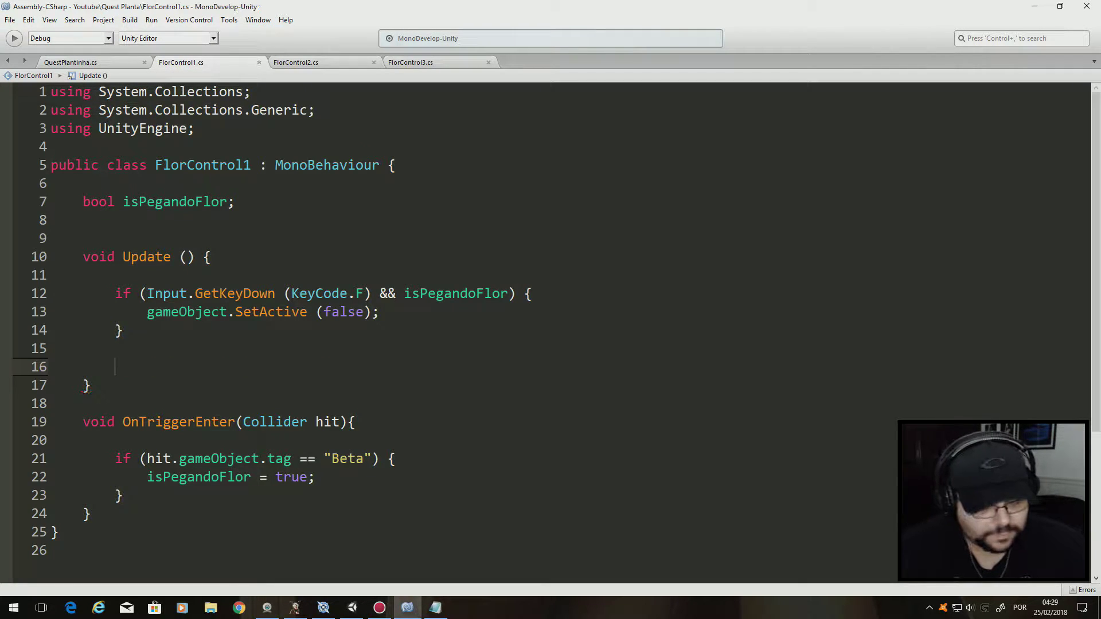
{"action": "left_click", "coordinate": [104, 64]}
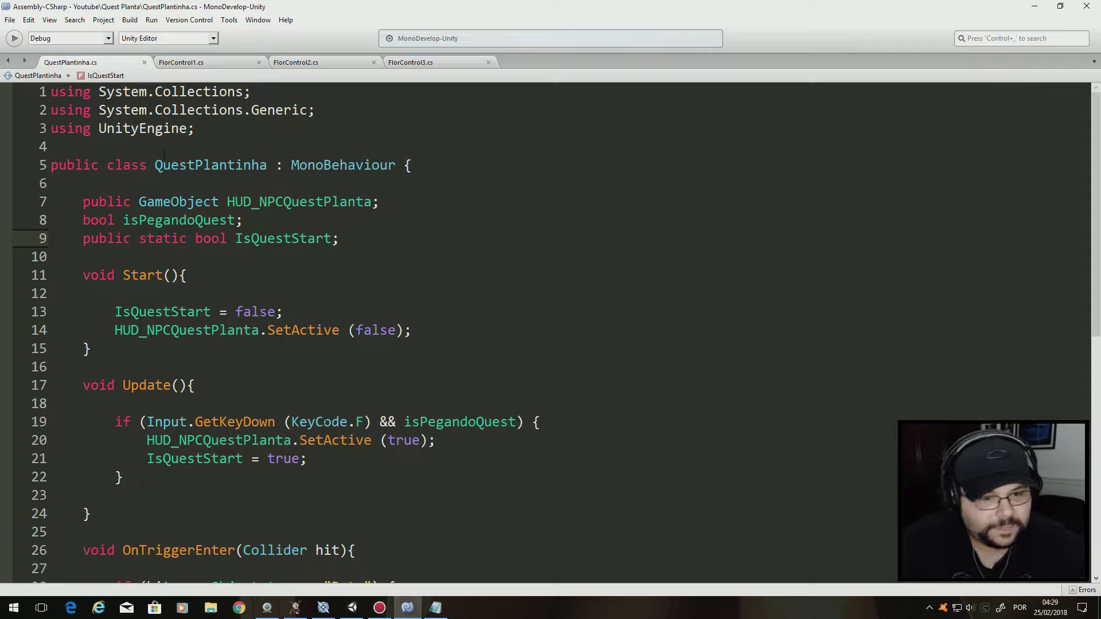
{"action": "scroll", "coordinate": [164, 155], "scroll_direction": "down", "scroll_amount": 1}
{"action": "left_click_drag", "start_coordinate": [135, 403], "coordinate": [314, 400]}
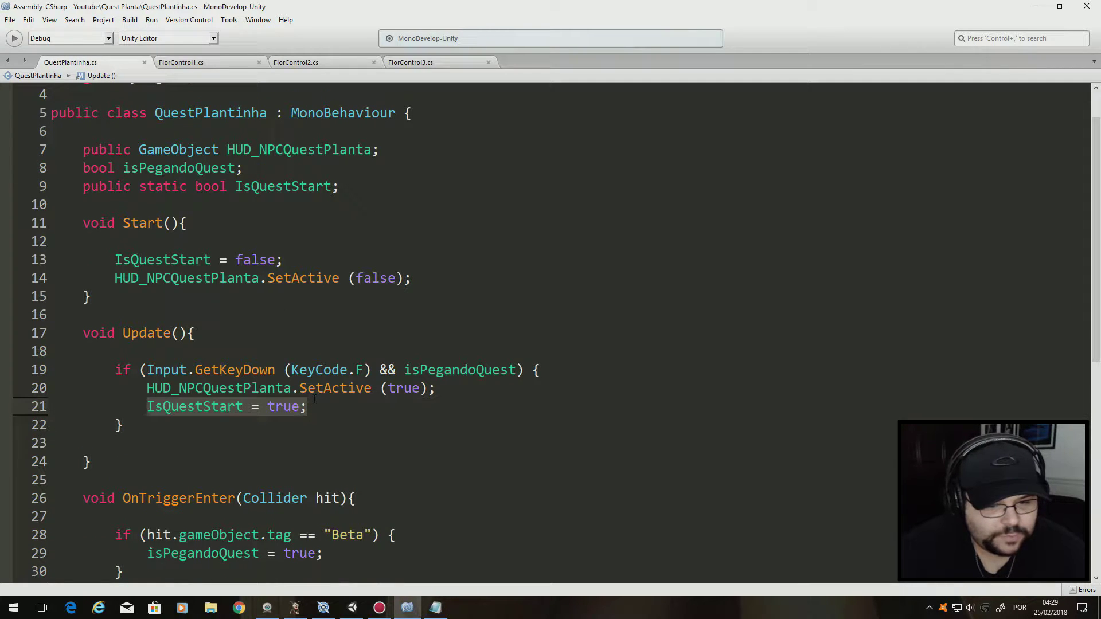
{"action": "scroll", "coordinate": [315, 401], "scroll_direction": "down", "scroll_amount": 1}
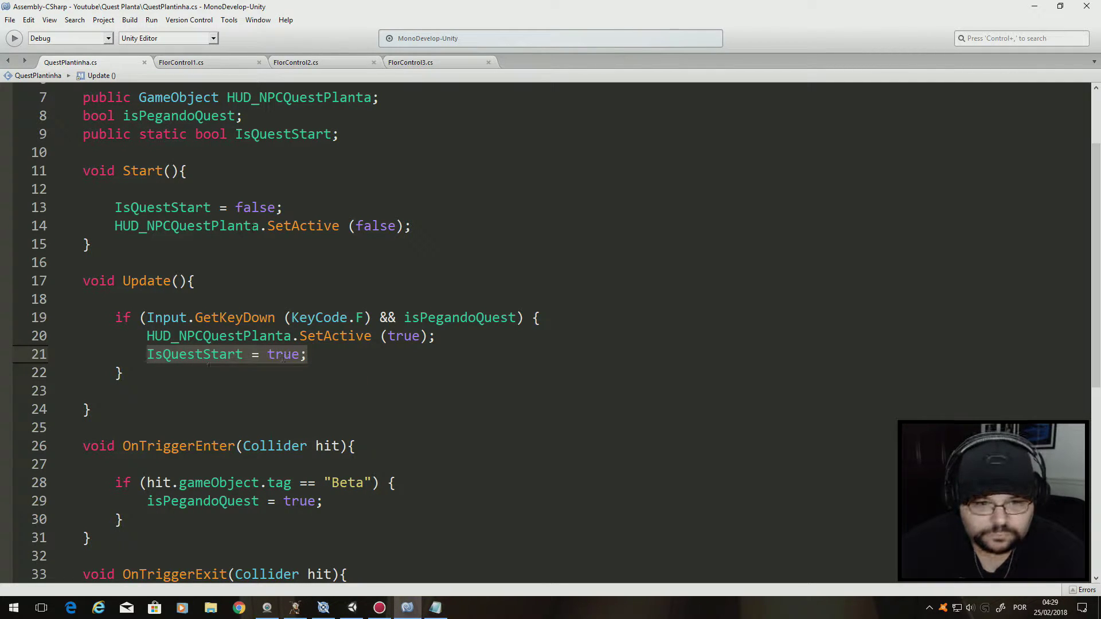
{"action": "left_click", "coordinate": [195, 63]}
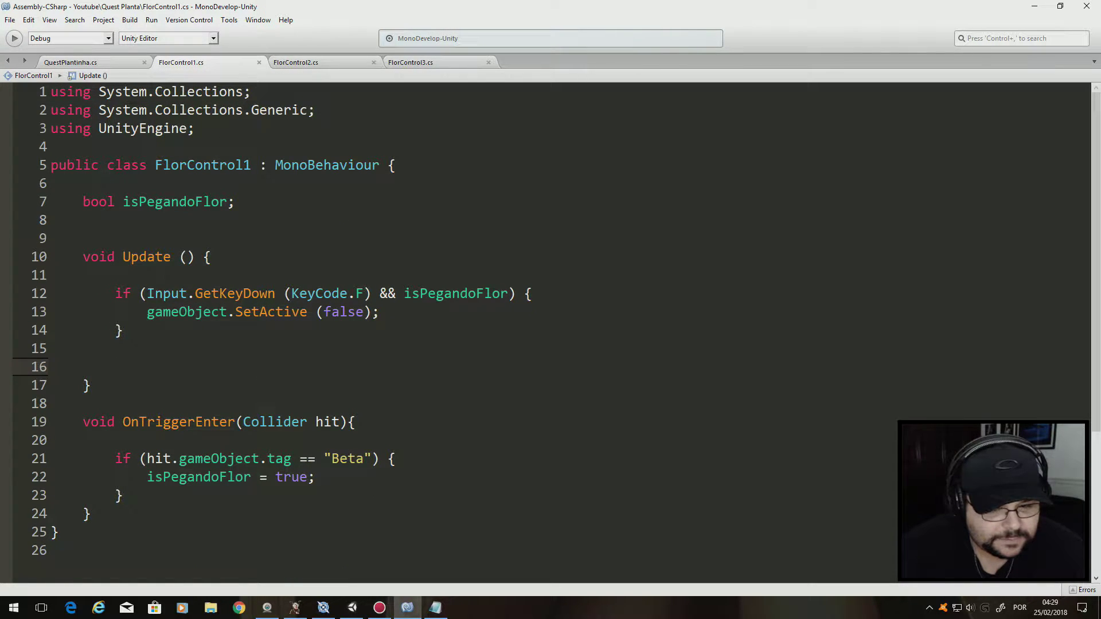
Step: Append '&& QuestPlantinha.IsQuestStart' to the line-12 condition in FlorControl1.cs and save
{"action": "left_click", "coordinate": [508, 294]}
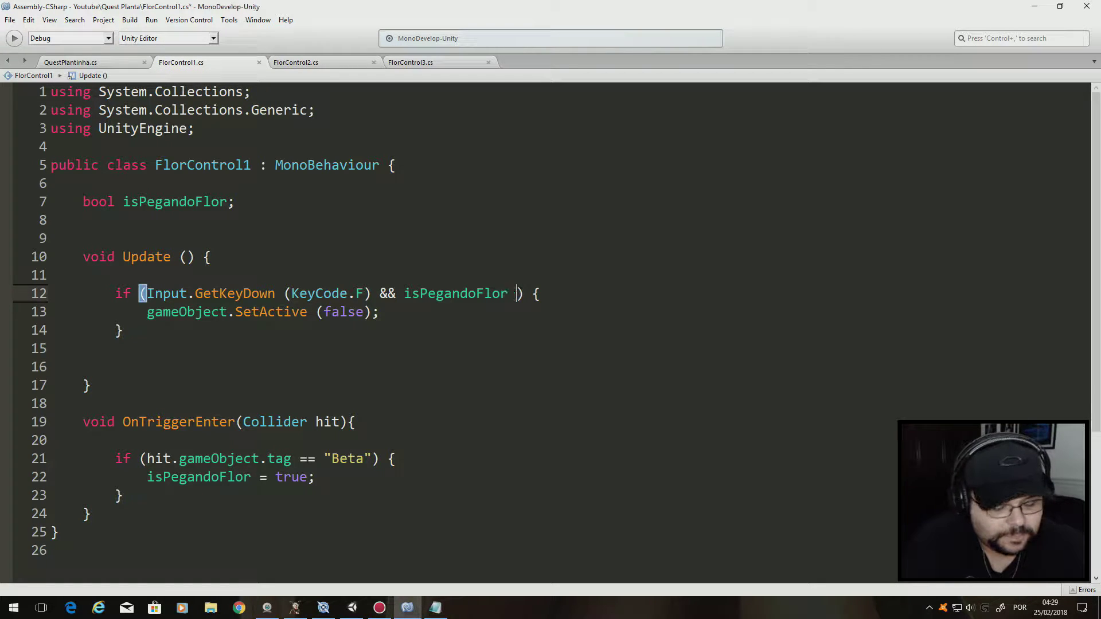
{"action": "type", "text": "que"}
{"action": "key", "text": "BackSpace"}
{"action": "key", "text": "BackSpace"}
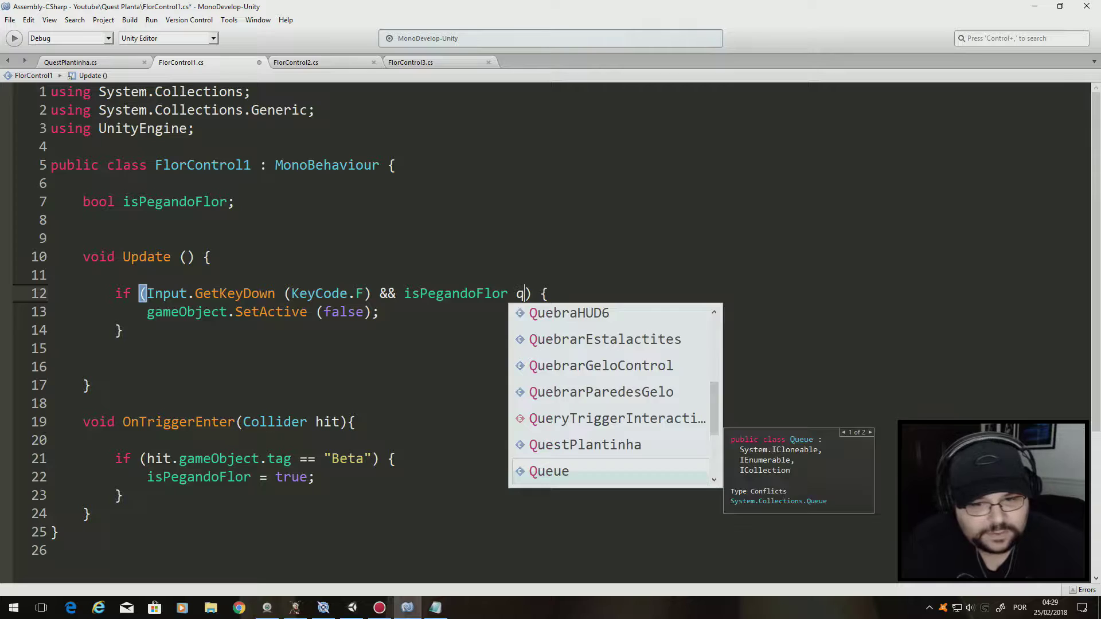
{"action": "key", "text": "BackSpace"}
{"action": "type", "text": "&& "}
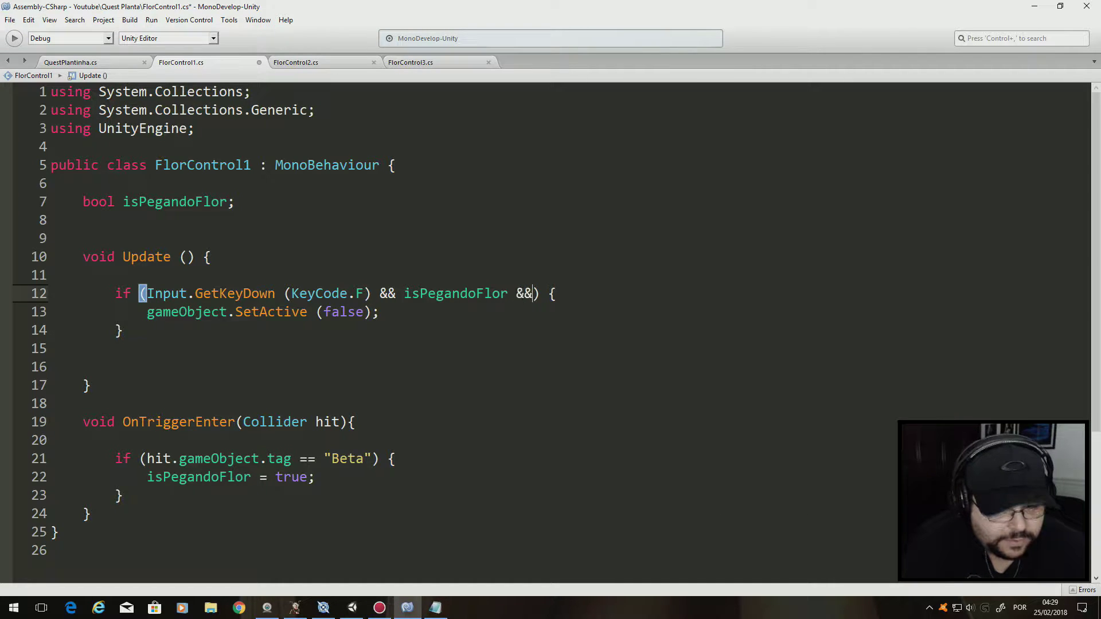
{"action": "type", "text": "quest"}
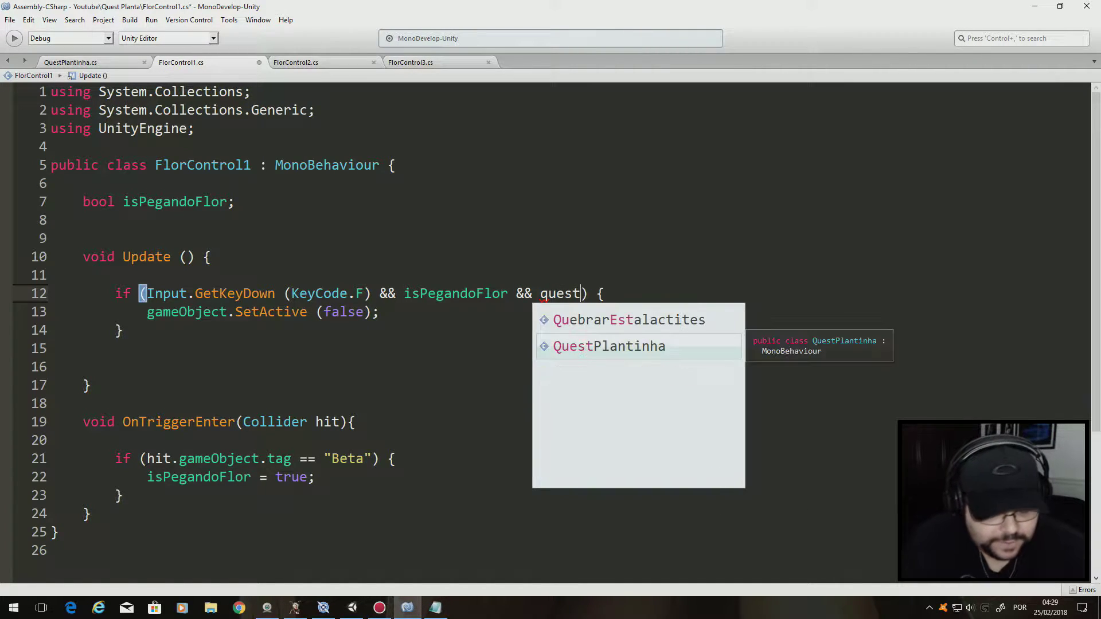
{"action": "key", "text": "Return"}
{"action": "type", "text": "."}
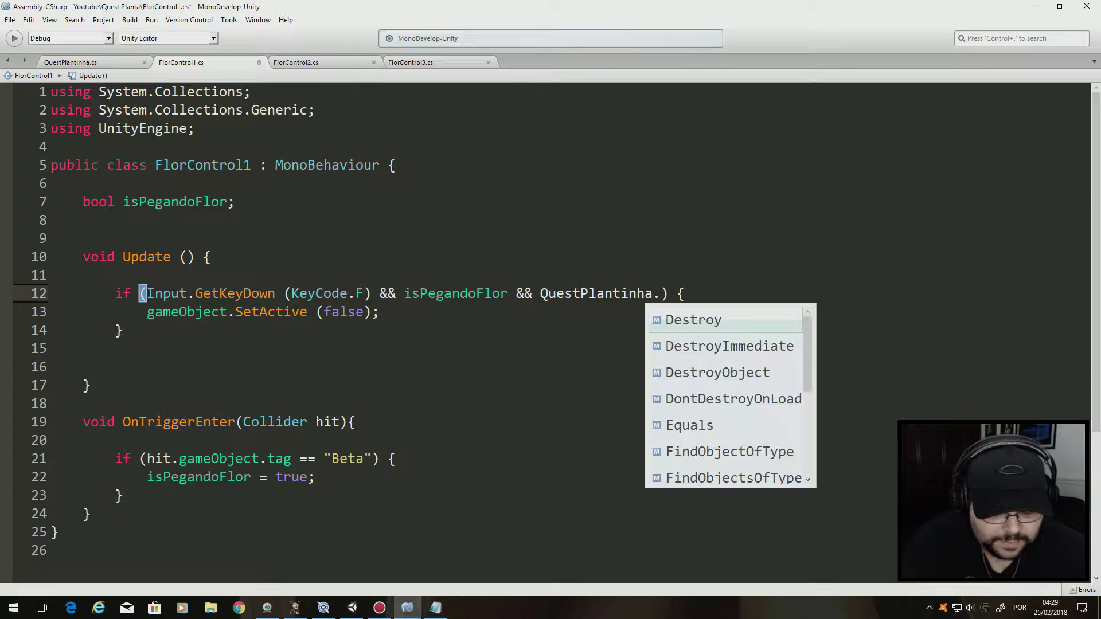
{"action": "type", "text": "is"}
{"action": "key", "text": "Return"}
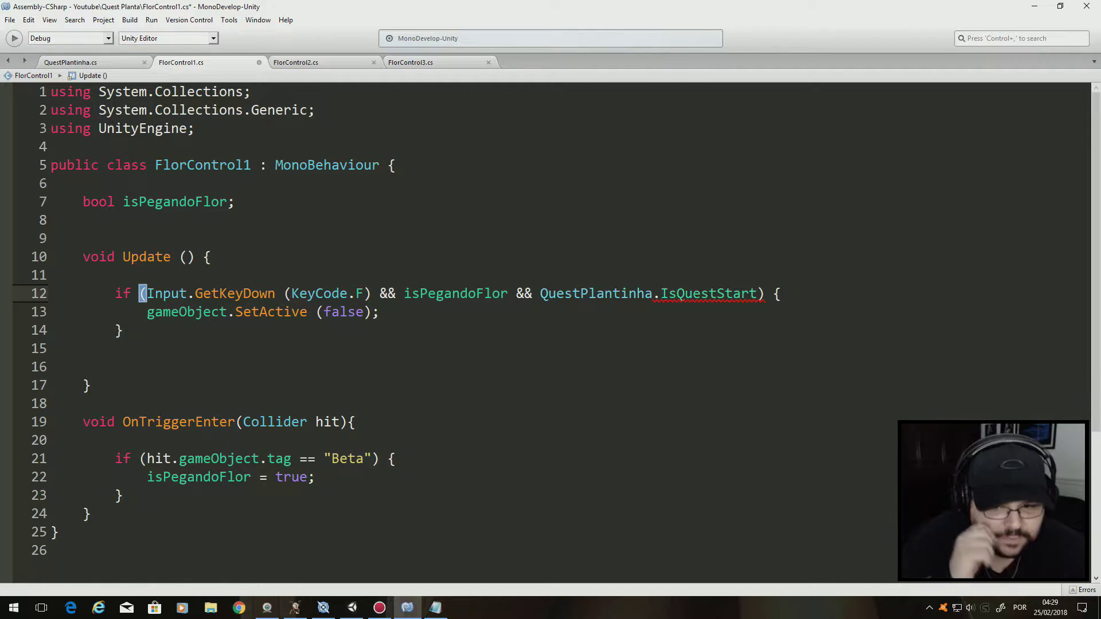
{"action": "key", "text": "ctrl+s"}
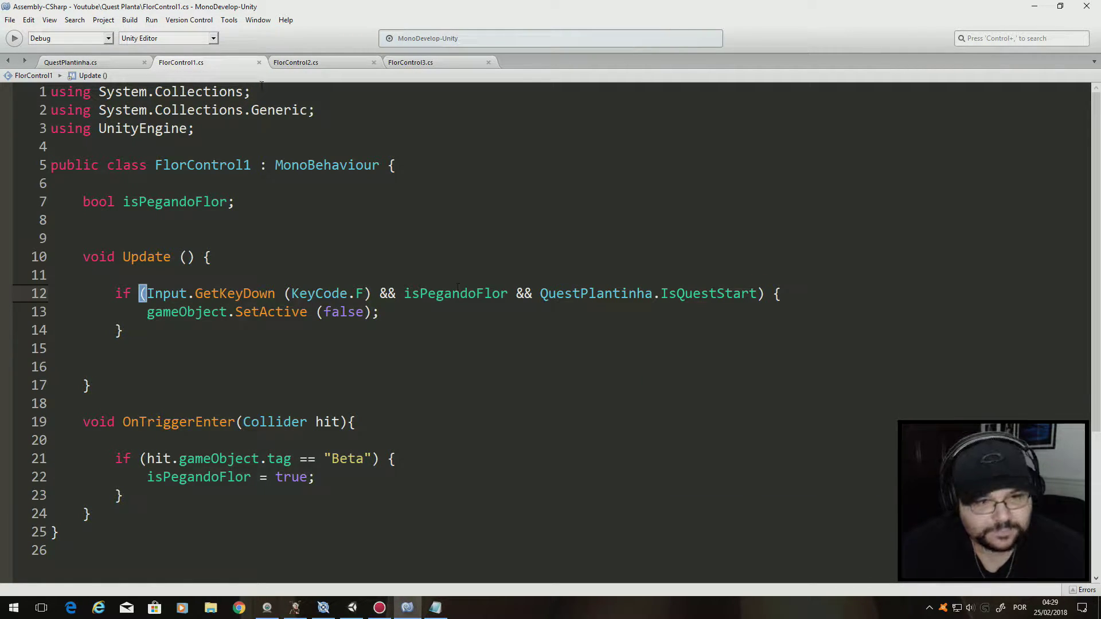
Step: Paste the same IsQuestStart condition into line 12 of FlorControl2.cs and FlorControl3.cs, saving each
{"action": "key", "text": "ctrl+shift+Left"}
{"action": "key", "text": "ctrl+shift+Left"}
{"action": "key", "text": "ctrl+shift+Left"}
{"action": "key", "text": "ctrl+c"}
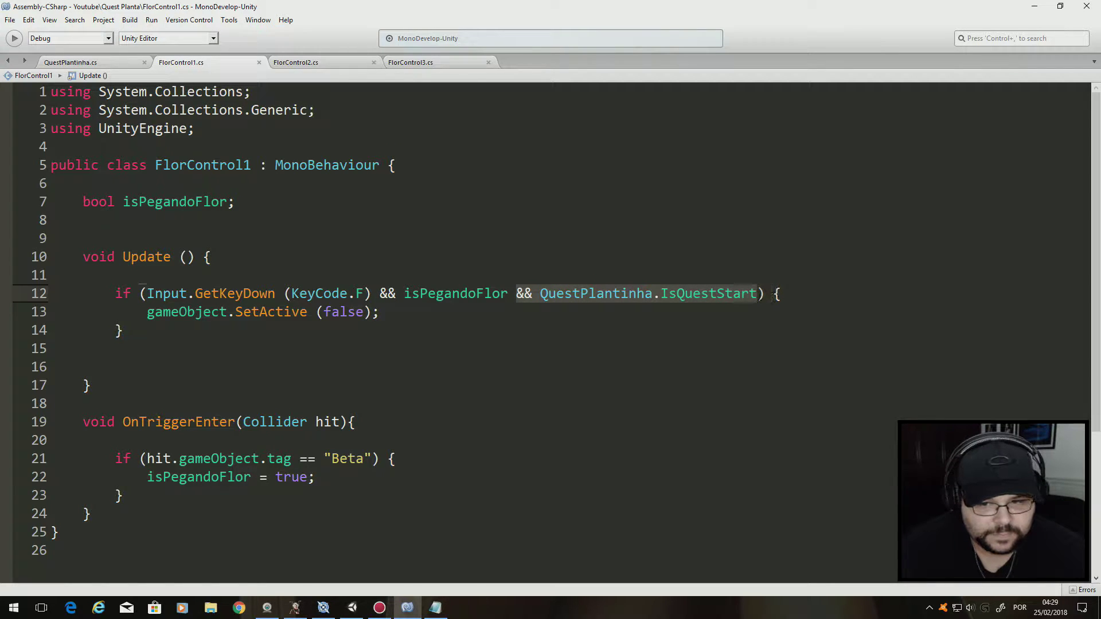
{"action": "left_click", "coordinate": [310, 64]}
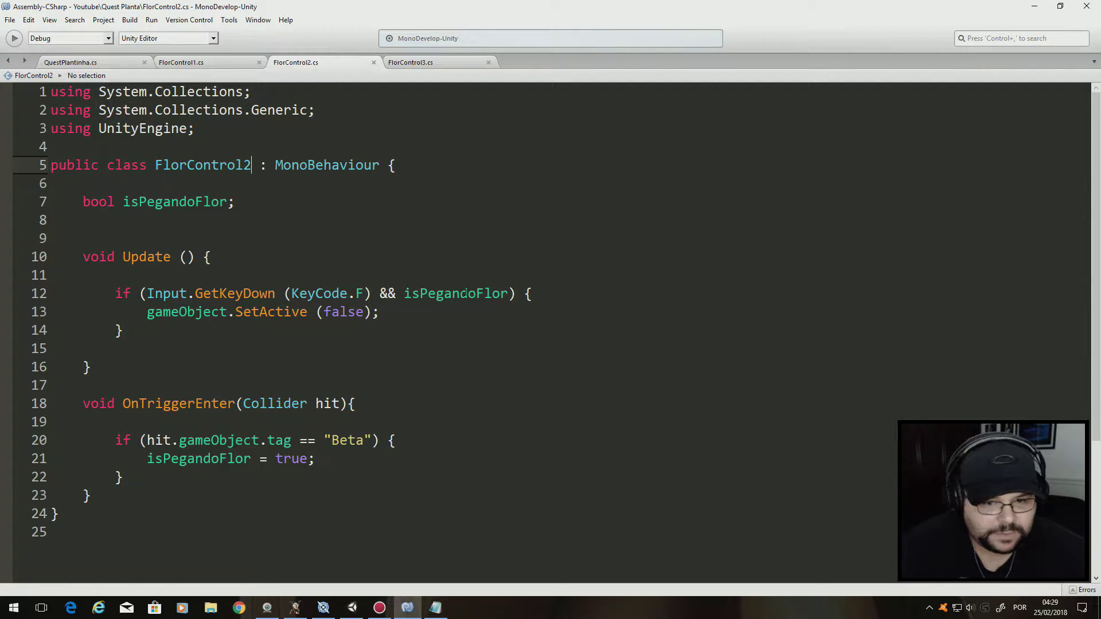
{"action": "left_click", "coordinate": [510, 293]}
{"action": "key", "text": "ctrl+v"}
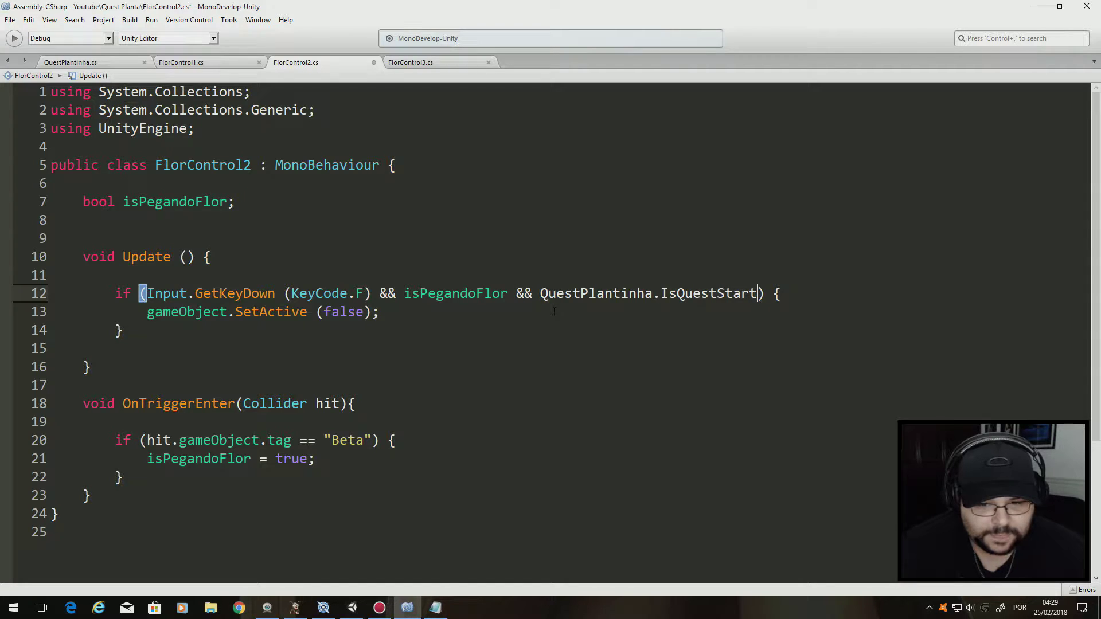
{"action": "key", "text": "ctrl+s"}
{"action": "left_click", "coordinate": [406, 65]}
{"action": "left_click", "coordinate": [510, 293]}
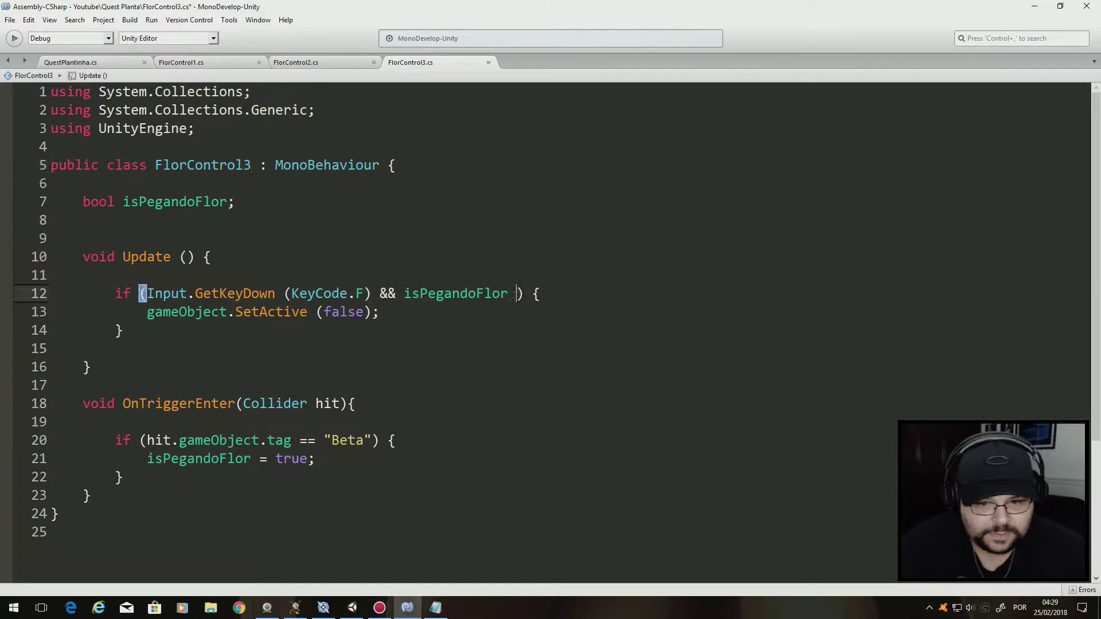
{"action": "key", "text": "ctrl+v"}
{"action": "key", "text": "ctrl+s"}
Step: Check all three FlorControl scripts show the new condition, then return to Unity
{"action": "left_click", "coordinate": [181, 62]}
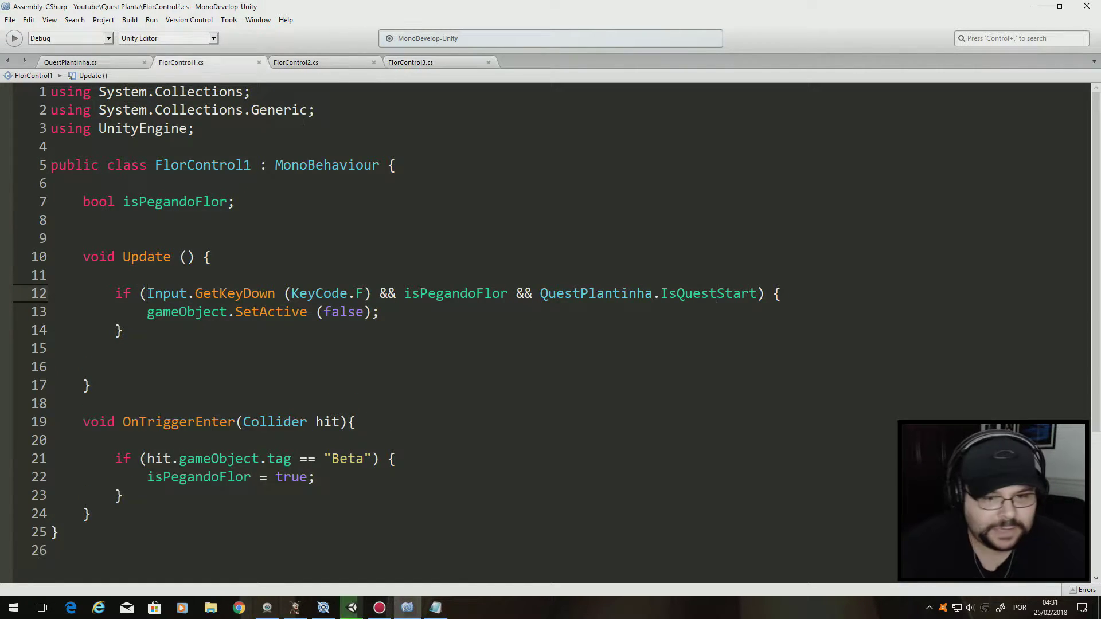
{"action": "left_click", "coordinate": [288, 64]}
{"action": "left_click", "coordinate": [405, 65]}
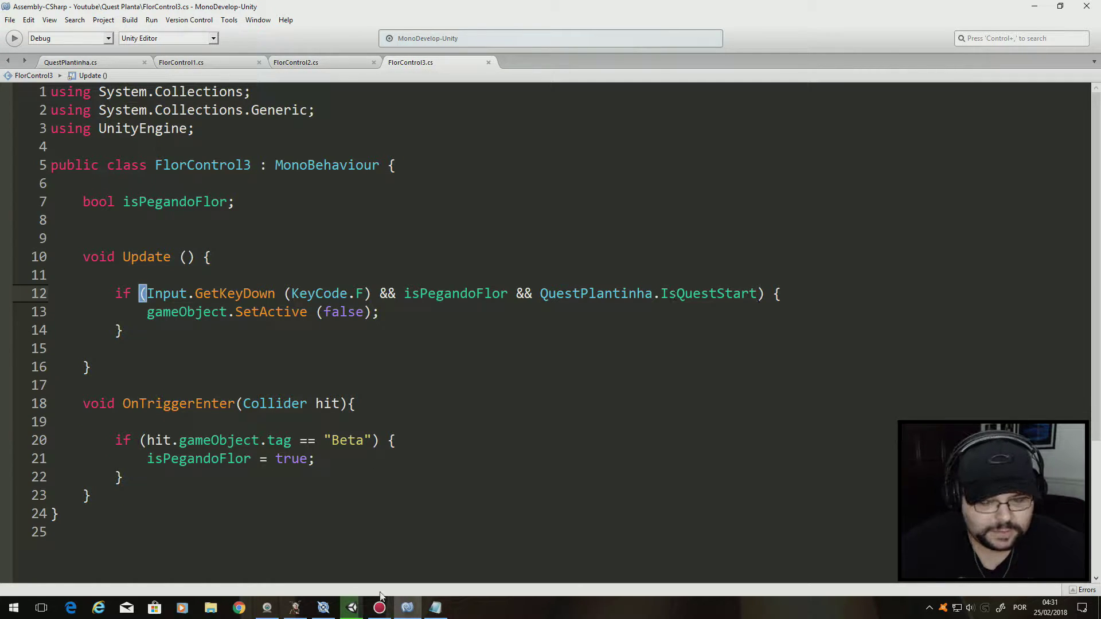
{"action": "left_click", "coordinate": [353, 608]}
Step: Play the forest scene and walk the character with WASD up to the gnome NPC
{"action": "left_click", "coordinate": [525, 36]}
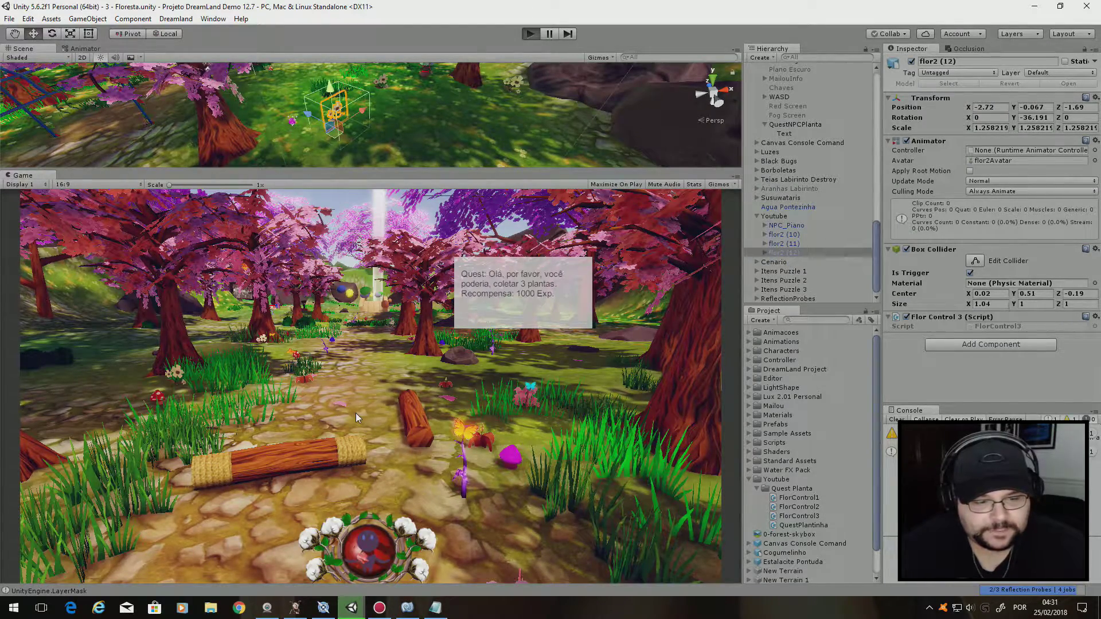
{"action": "key", "text": "w"}
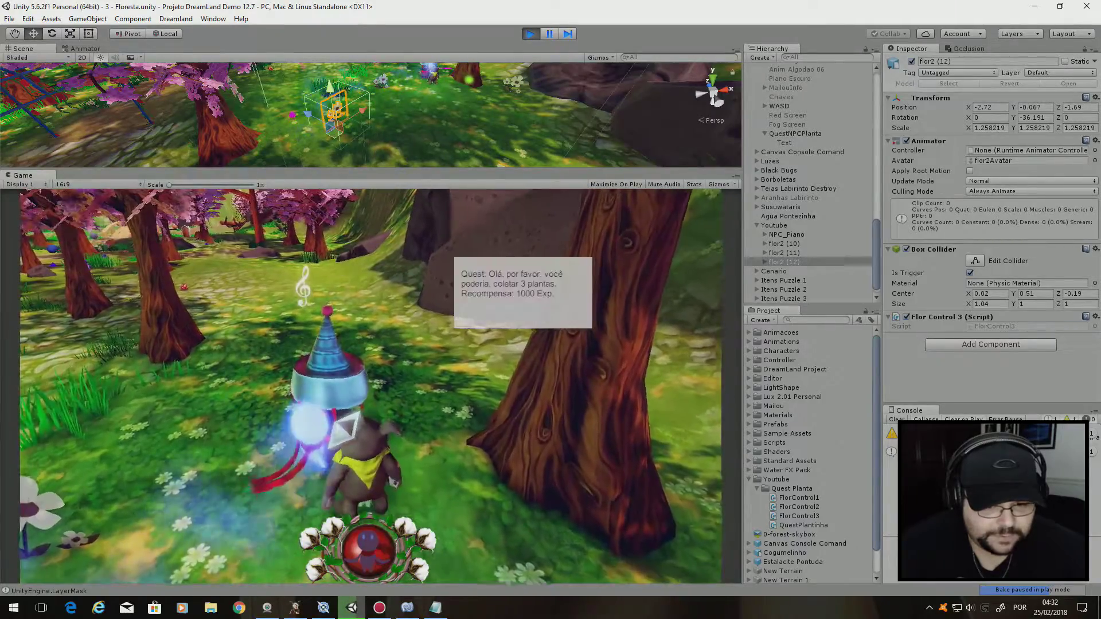
{"action": "key", "text": "s"}
{"action": "key", "text": "w"}
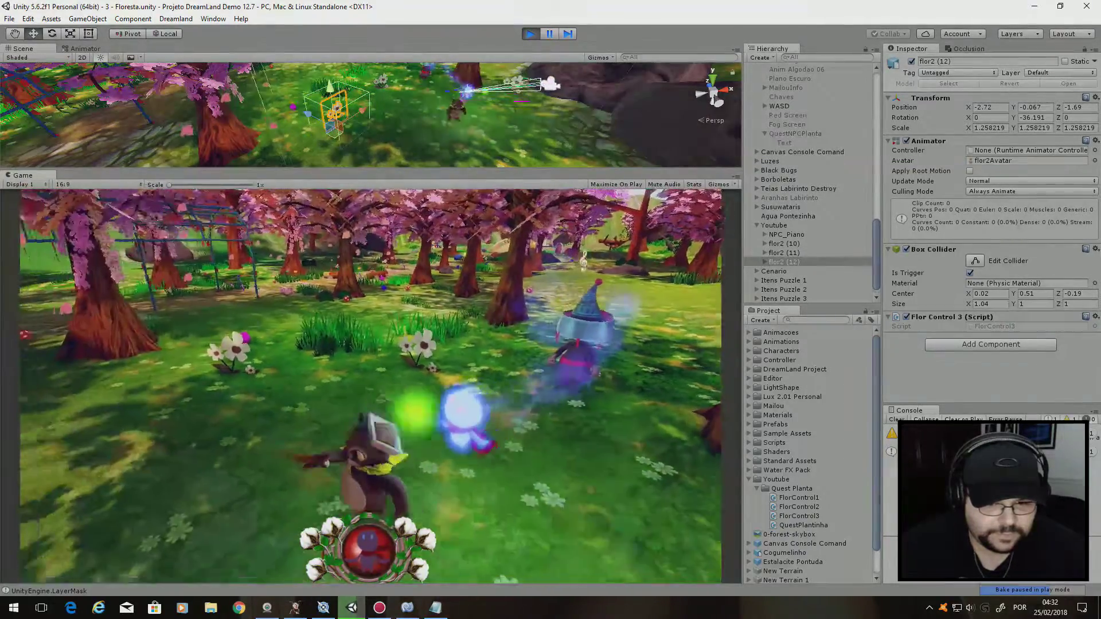
{"action": "key", "text": "a"}
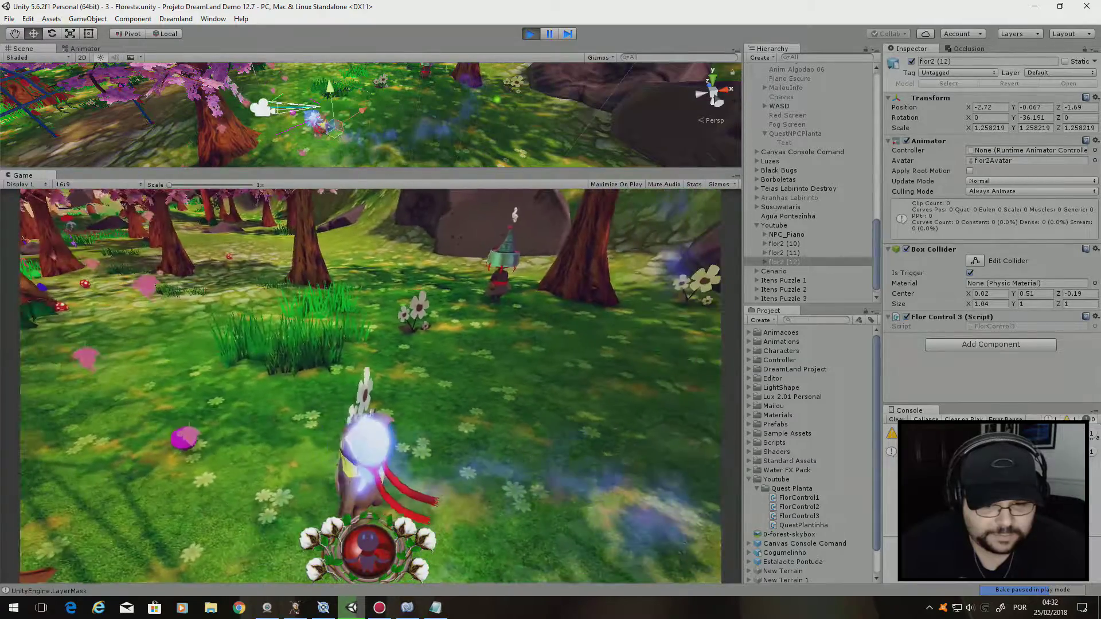
{"action": "key", "text": "w"}
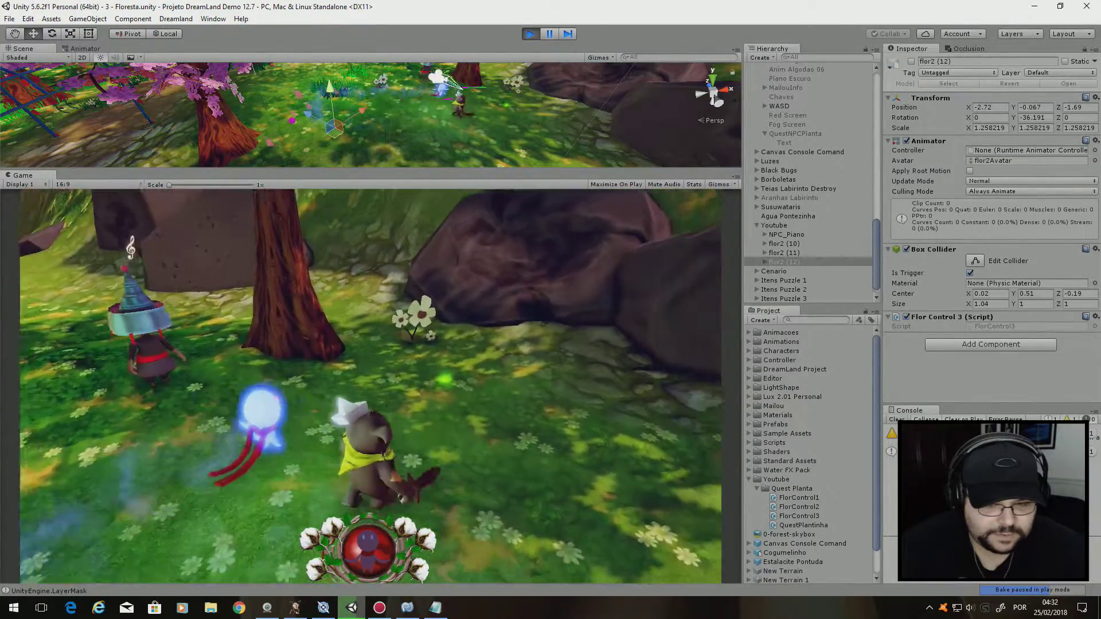
{"action": "key", "text": "a"}
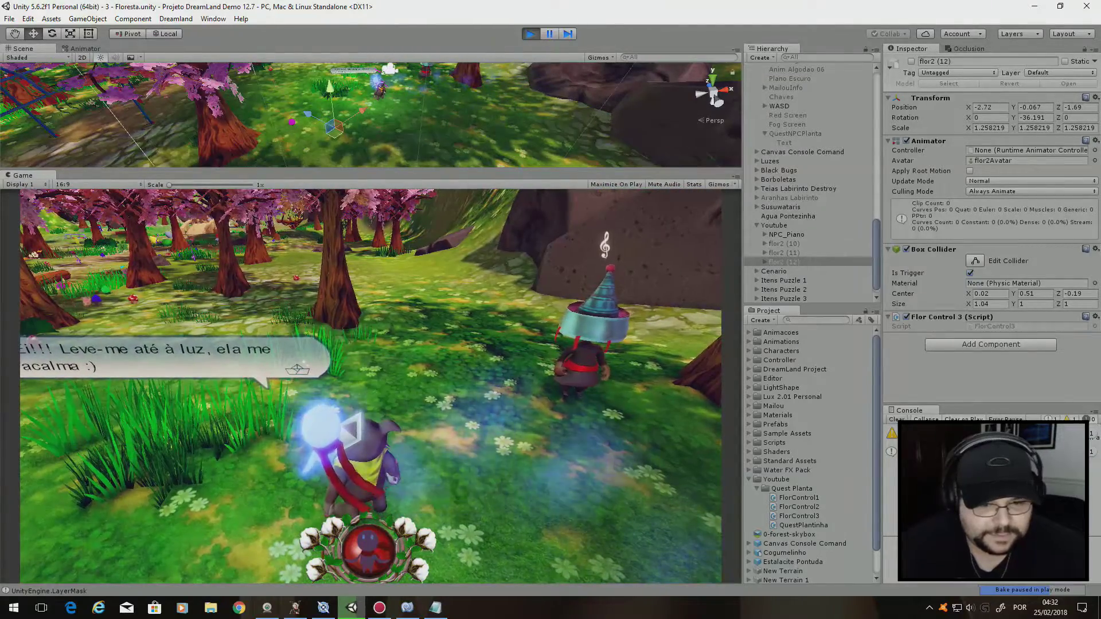
{"action": "key", "text": "d"}
{"action": "key", "text": "a"}
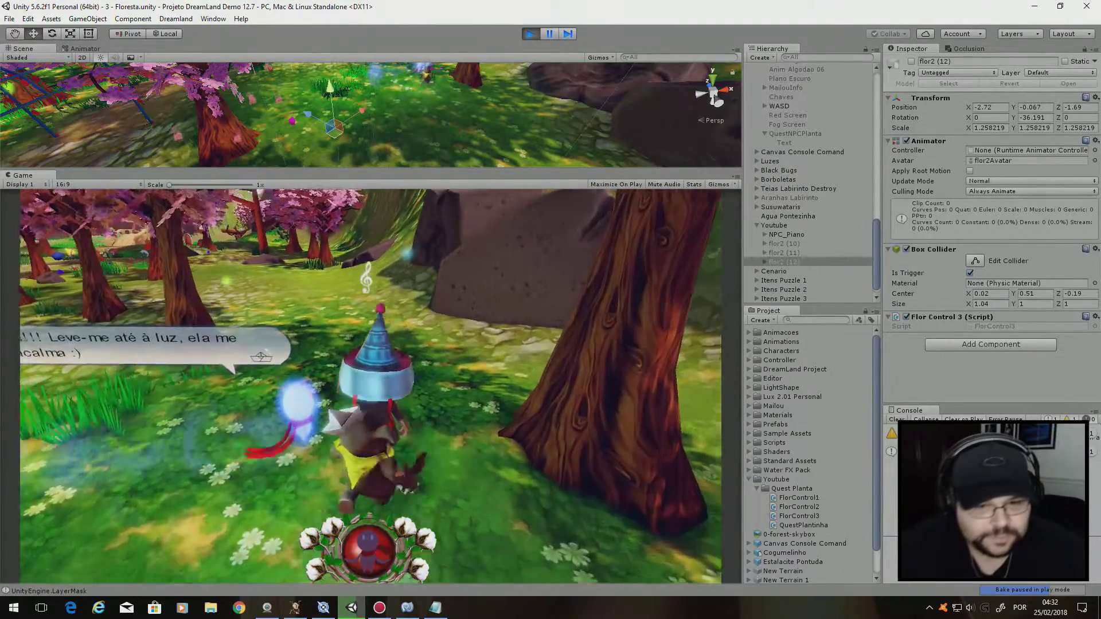
{"action": "key", "text": "d"}
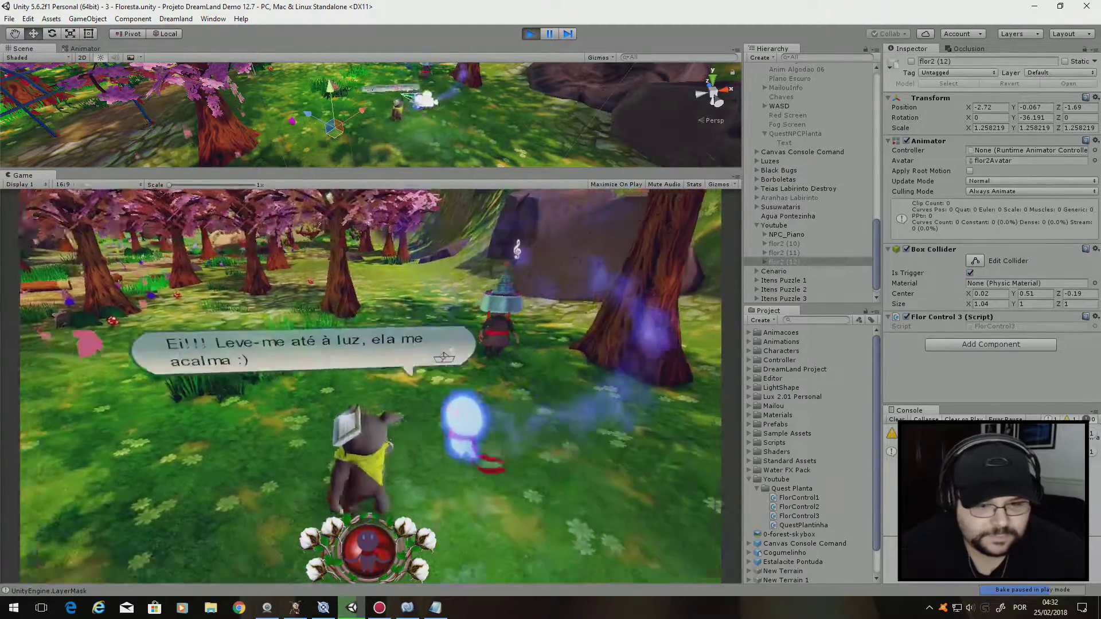
{"action": "key", "text": "w"}
Step: Stop Play mode and switch back to MonoDevelop
{"action": "key", "text": "super"}
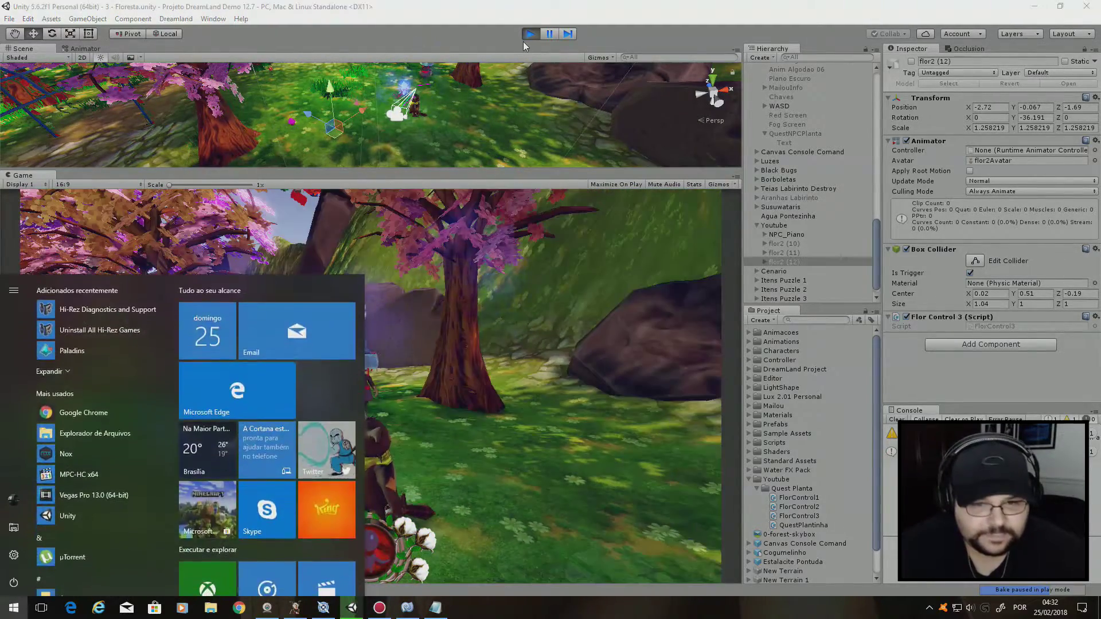
{"action": "left_click", "coordinate": [352, 607]}
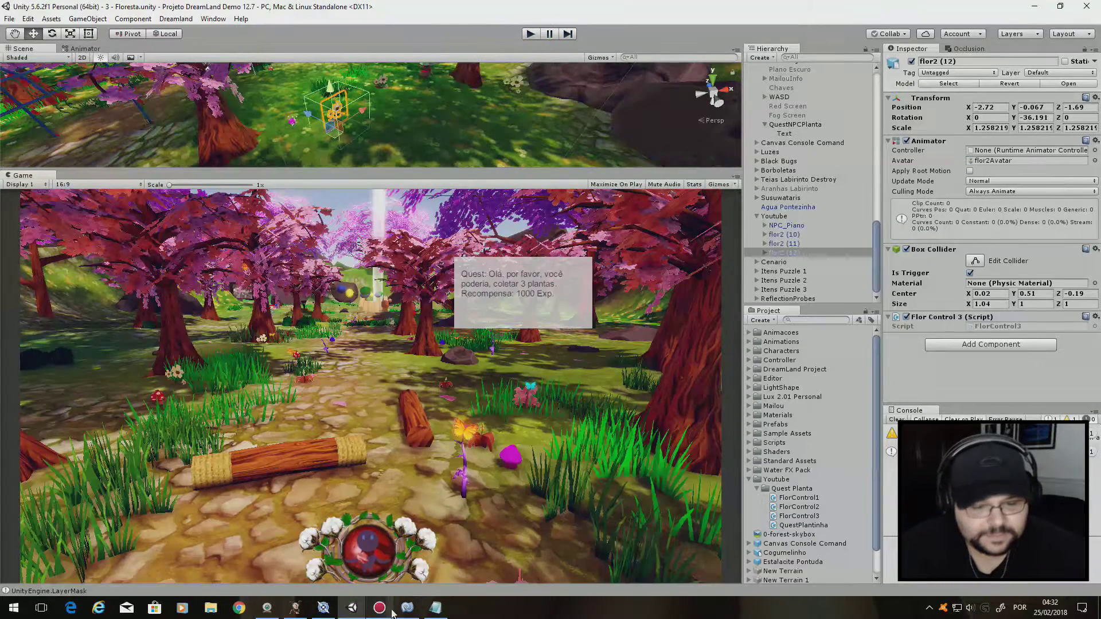
{"action": "left_click", "coordinate": [407, 608]}
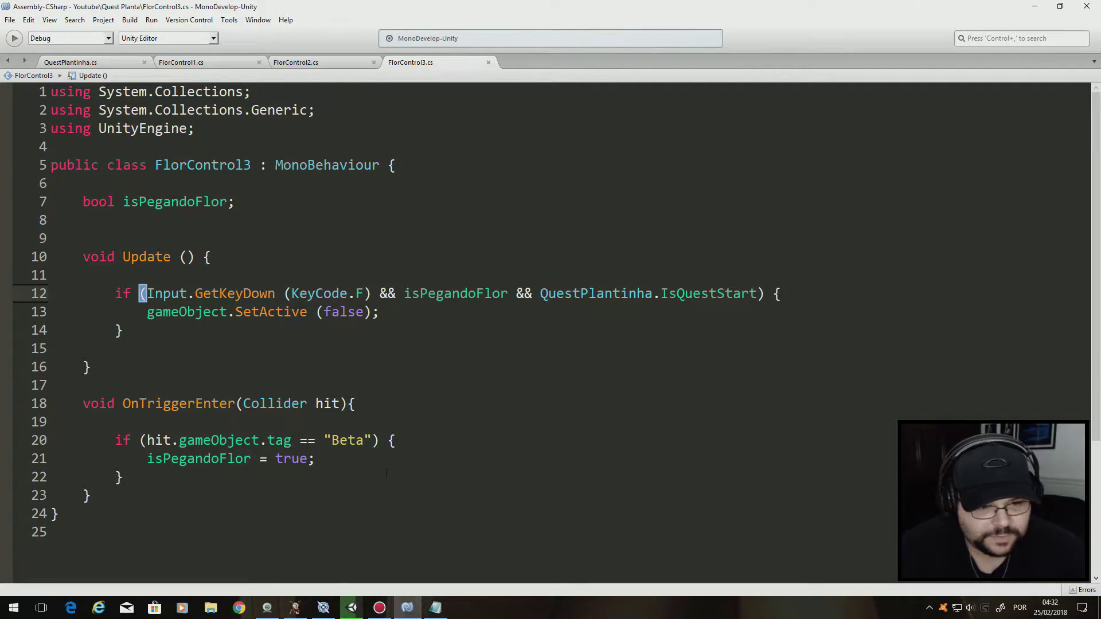
Step: Scroll through QuestPlantinha.cs's Start, Update and trigger methods to review the IsQuestStart logic
{"action": "left_click", "coordinate": [758, 293]}
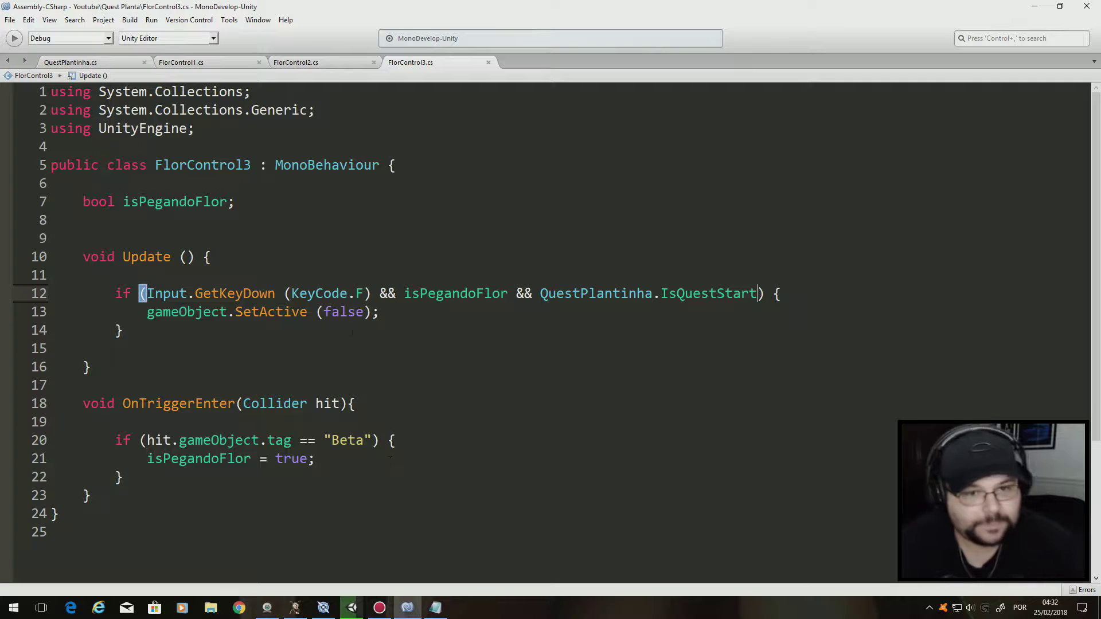
{"action": "left_click", "coordinate": [85, 61]}
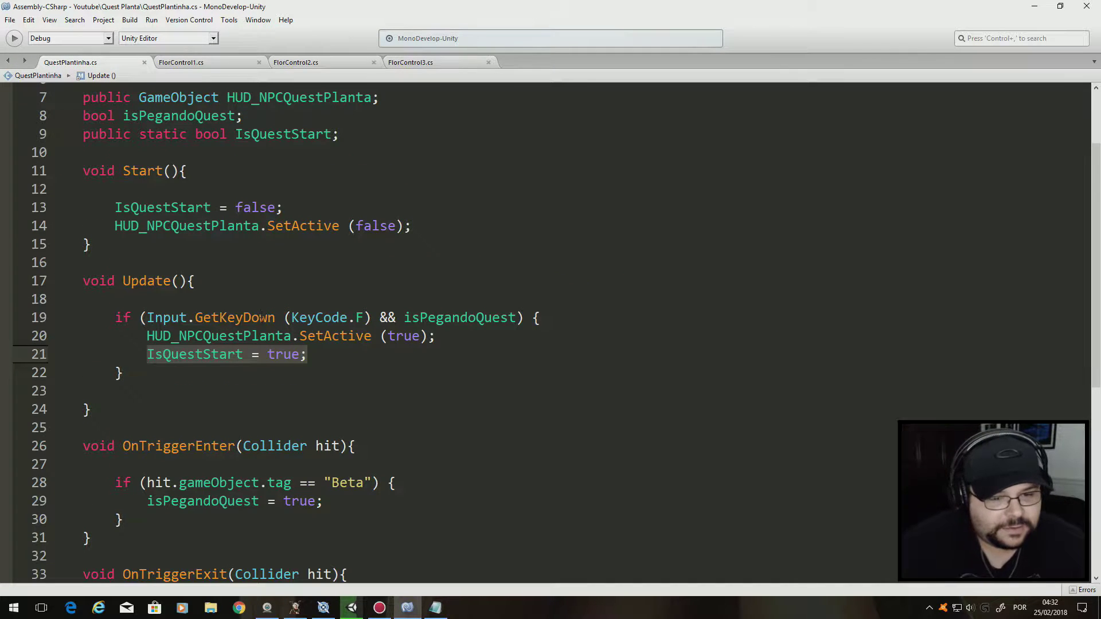
{"action": "scroll", "coordinate": [261, 317], "scroll_direction": "down", "scroll_amount": 2}
{"action": "scroll", "coordinate": [264, 327], "scroll_direction": "down", "scroll_amount": 1}
{"action": "scroll", "coordinate": [267, 338], "scroll_direction": "up", "scroll_amount": 1}
{"action": "scroll", "coordinate": [269, 348], "scroll_direction": "up", "scroll_amount": 2}
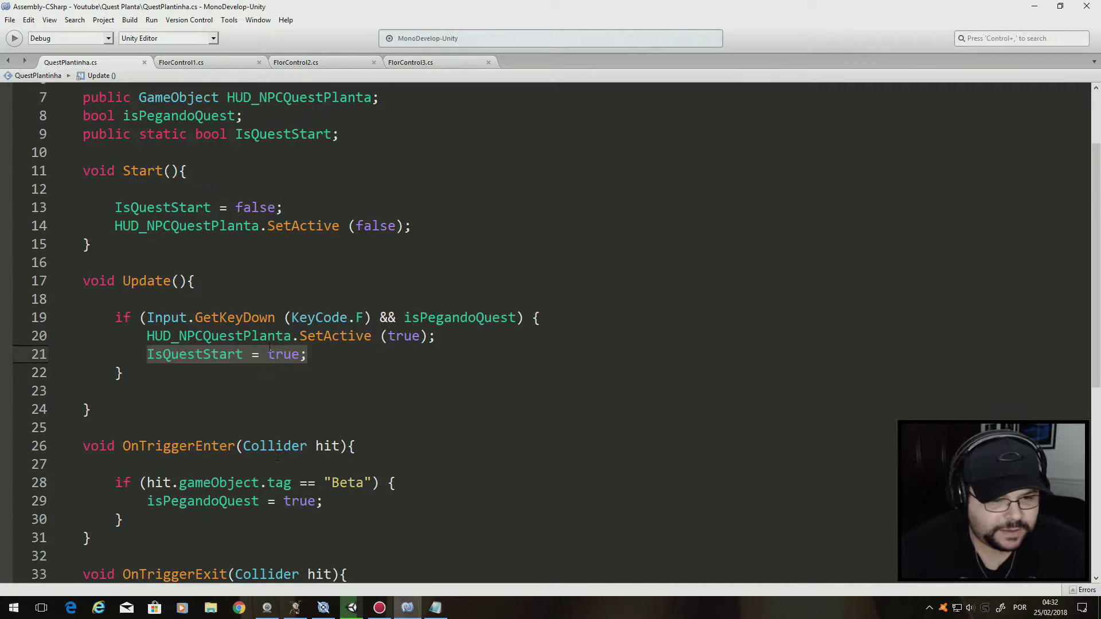
{"action": "scroll", "coordinate": [270, 348], "scroll_direction": "up", "scroll_amount": 2}
{"action": "scroll", "coordinate": [236, 336], "scroll_direction": "down", "scroll_amount": 1}
{"action": "scroll", "coordinate": [239, 333], "scroll_direction": "down", "scroll_amount": 1}
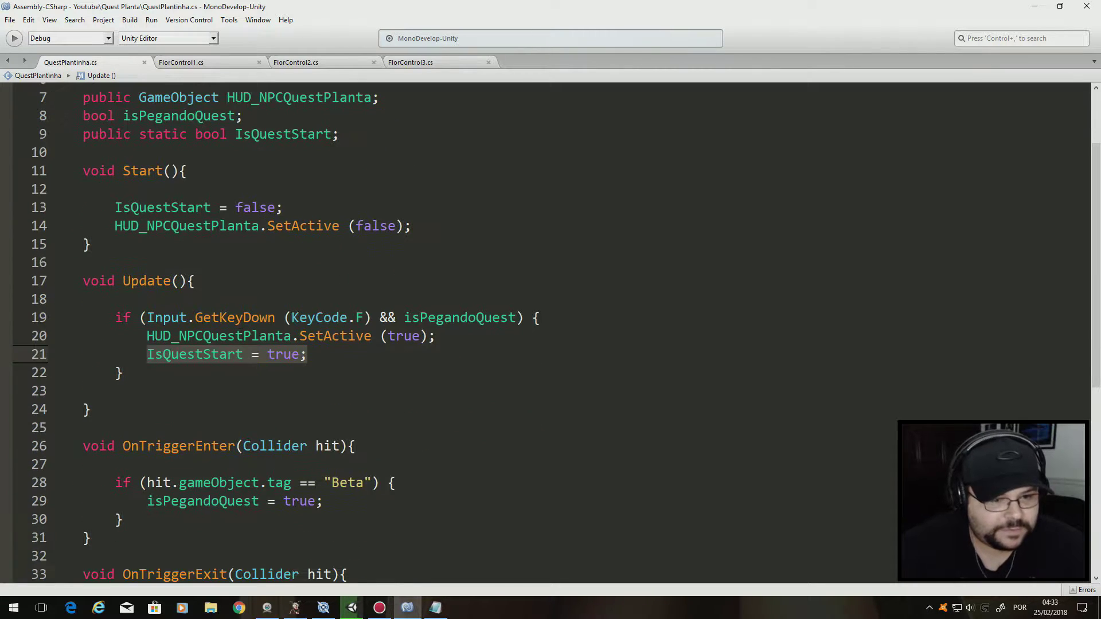
{"action": "scroll", "coordinate": [245, 332], "scroll_direction": "down", "scroll_amount": 1}
{"action": "scroll", "coordinate": [245, 333], "scroll_direction": "down", "scroll_amount": 1}
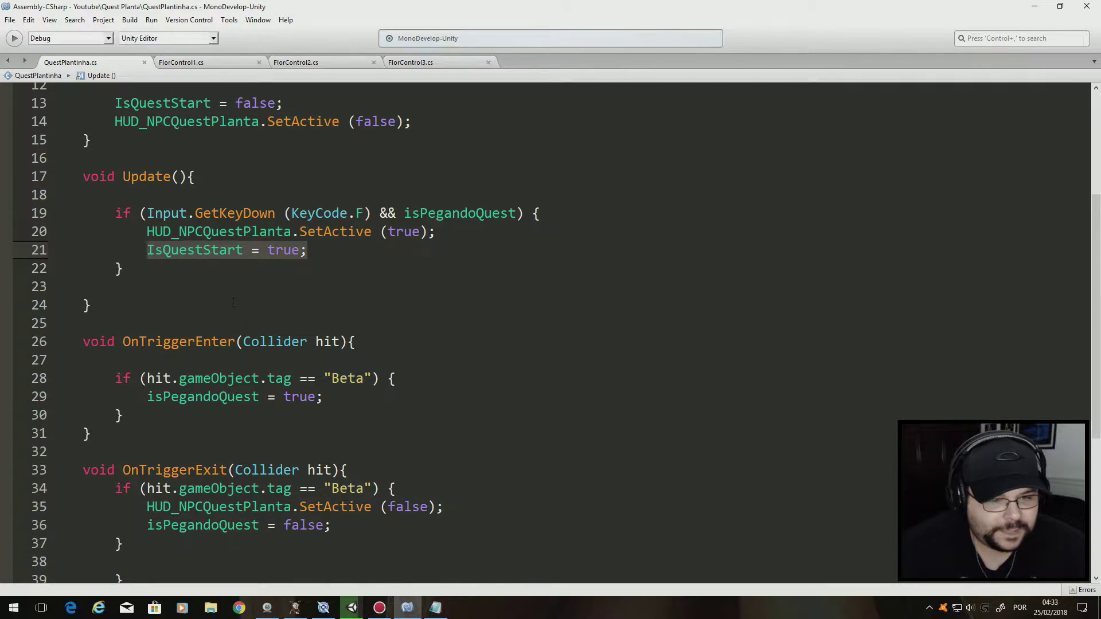
{"action": "scroll", "coordinate": [232, 302], "scroll_direction": "down", "scroll_amount": 1}
{"action": "scroll", "coordinate": [201, 252], "scroll_direction": "up", "scroll_amount": 3}
{"action": "scroll", "coordinate": [166, 202], "scroll_direction": "up", "scroll_amount": 1}
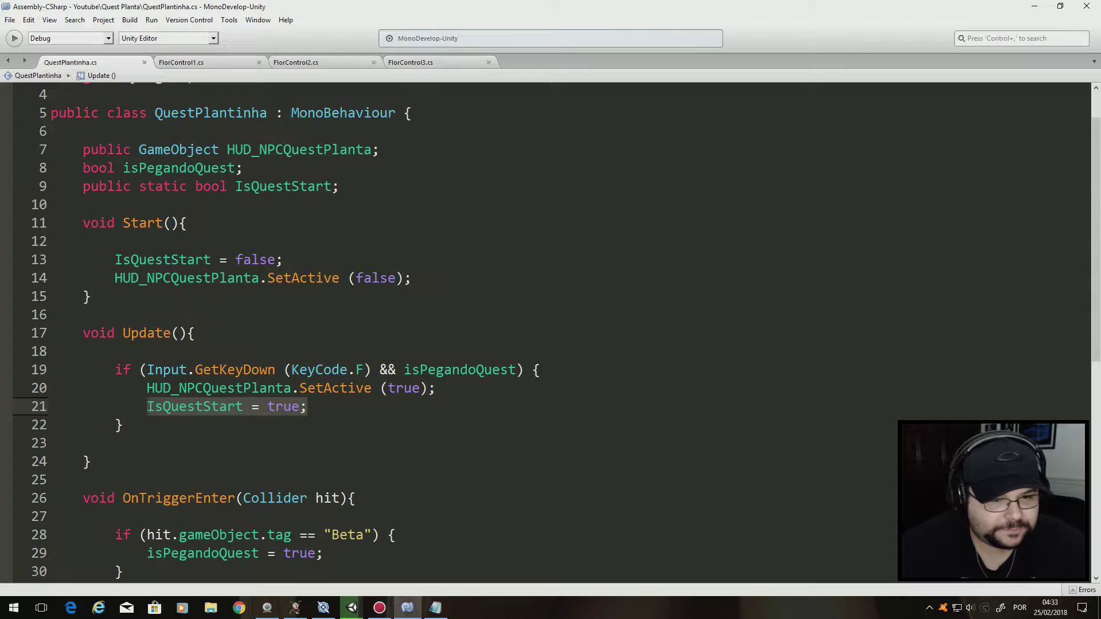
Step: Declare bool isQuestCompleta below the IsQuestStart declaration and save
{"action": "left_click", "coordinate": [339, 186]}
{"action": "key", "text": "Return"}
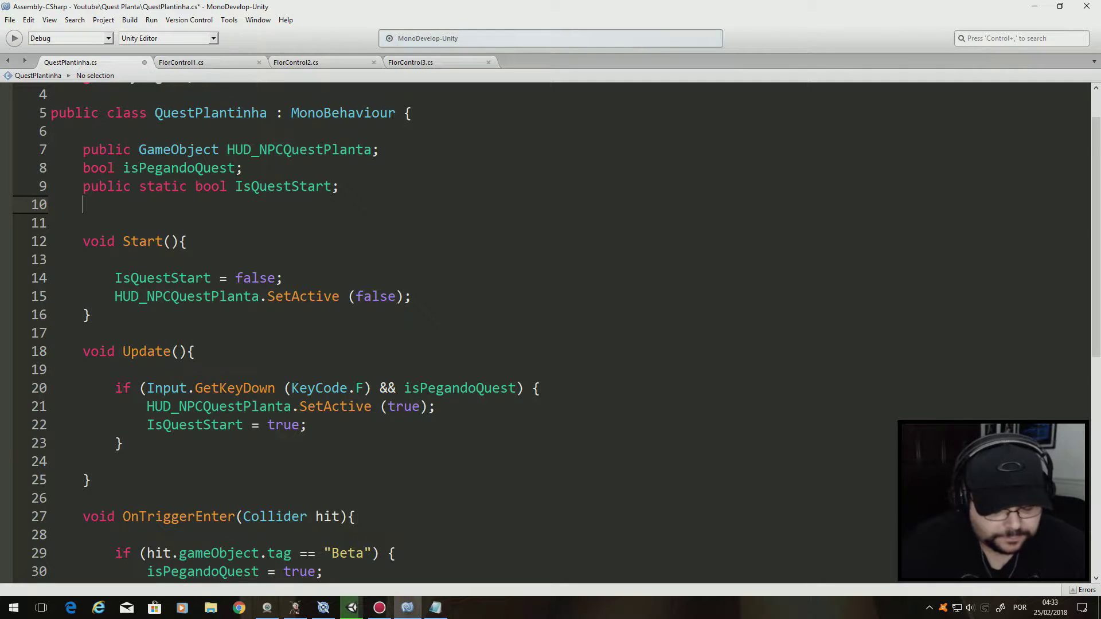
{"action": "type", "text": "bool "}
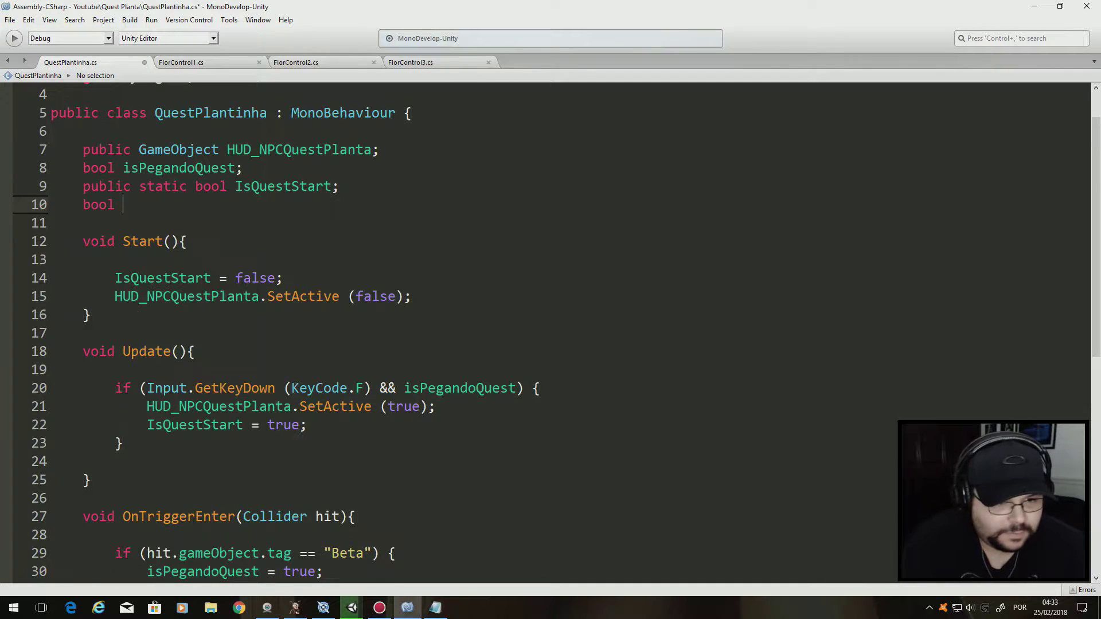
{"action": "type", "text": "is"}
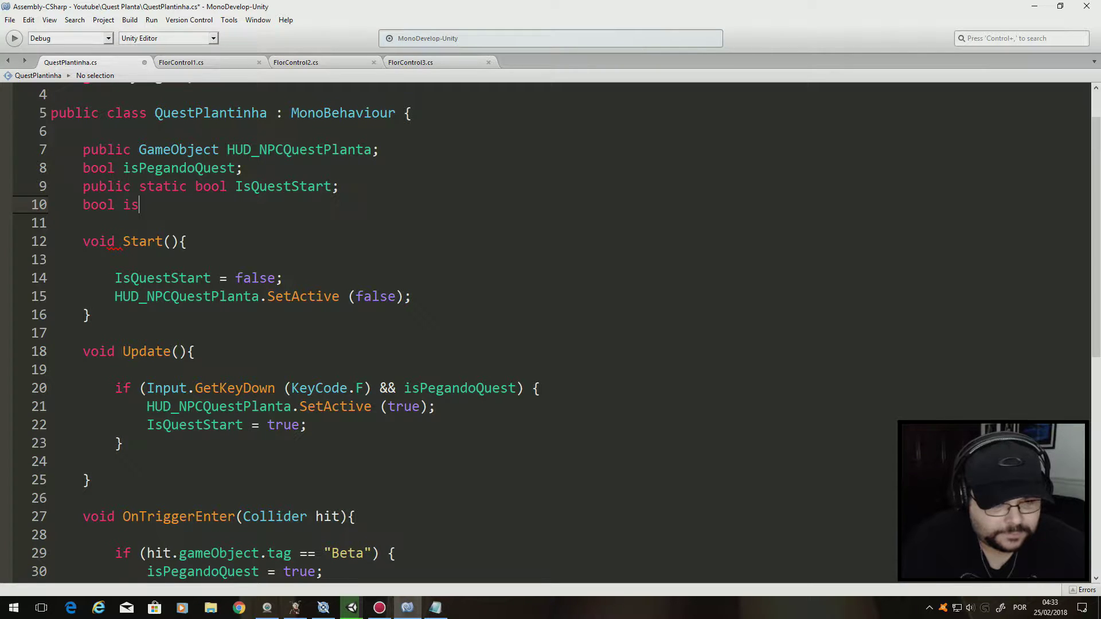
{"action": "type", "text": "QuestCom"}
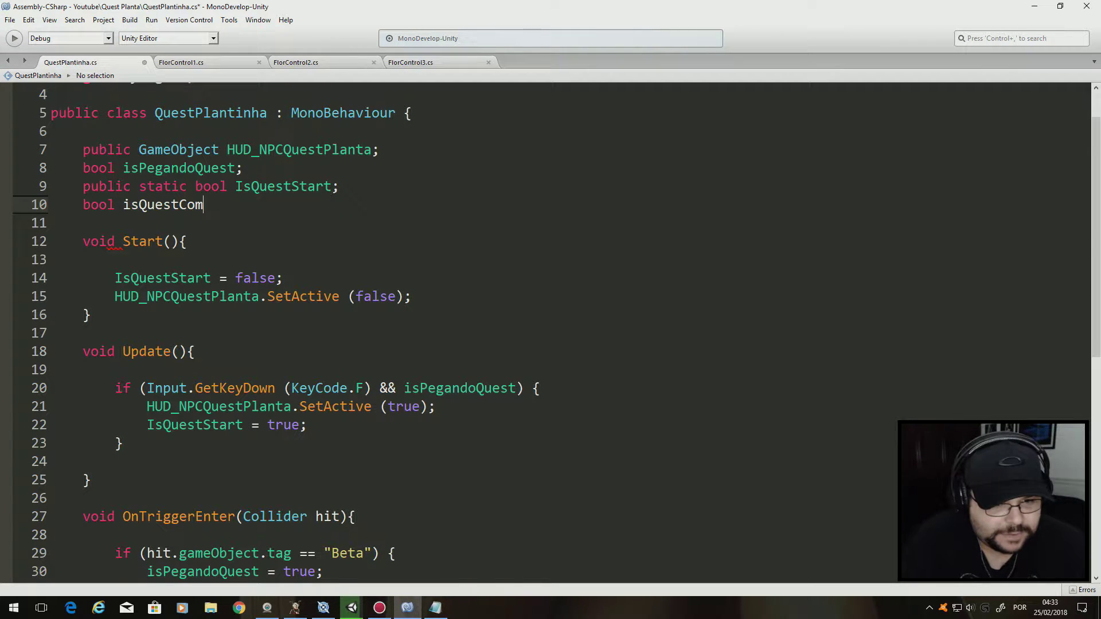
{"action": "type", "text": "pleta;"}
{"action": "key", "text": "ctrl+s"}
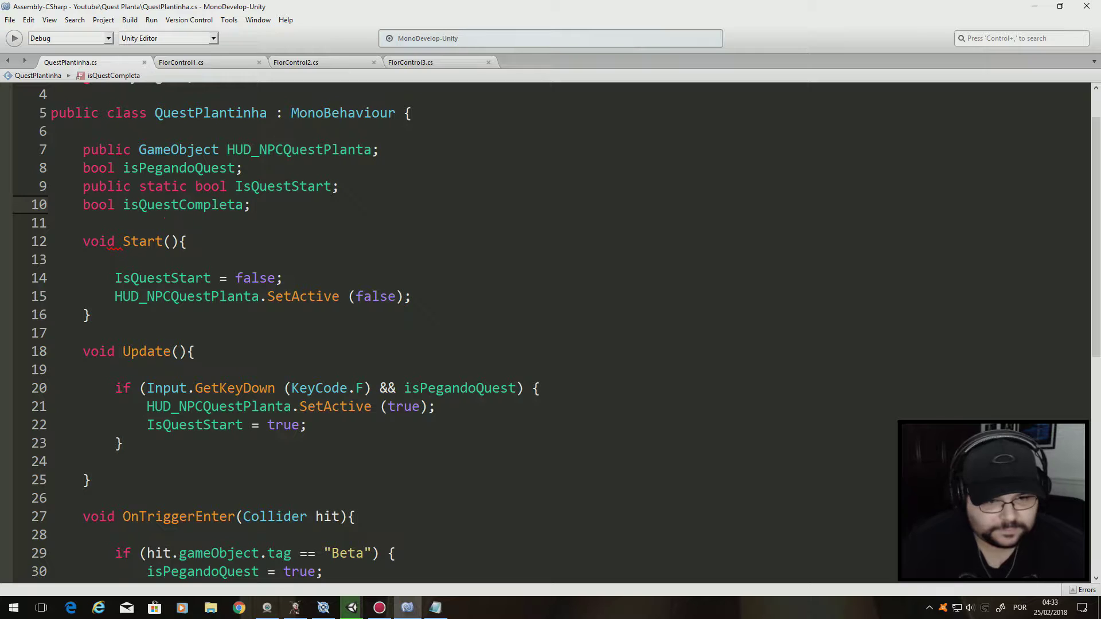
{"action": "scroll", "coordinate": [369, 287], "scroll_direction": "down", "scroll_amount": 1}
{"action": "scroll", "coordinate": [369, 280], "scroll_direction": "up", "scroll_amount": 1}
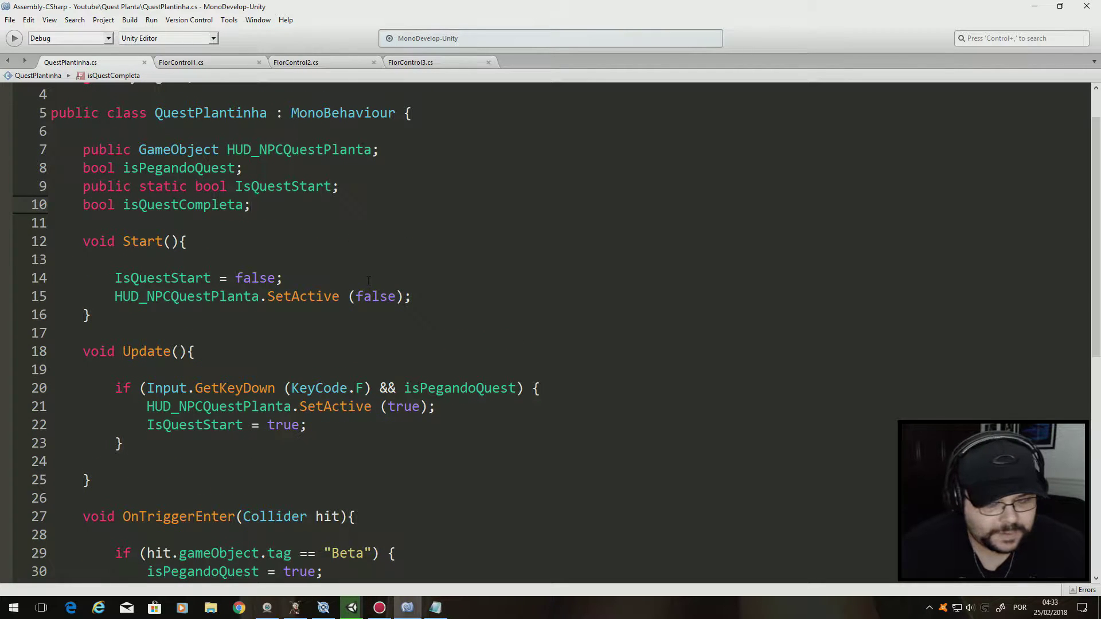
{"action": "scroll", "coordinate": [369, 281], "scroll_direction": "up", "scroll_amount": 1}
Step: Add 'public static int QuantasPlantas;' on the line beneath isQuestCompleta
{"action": "key", "text": "Return"}
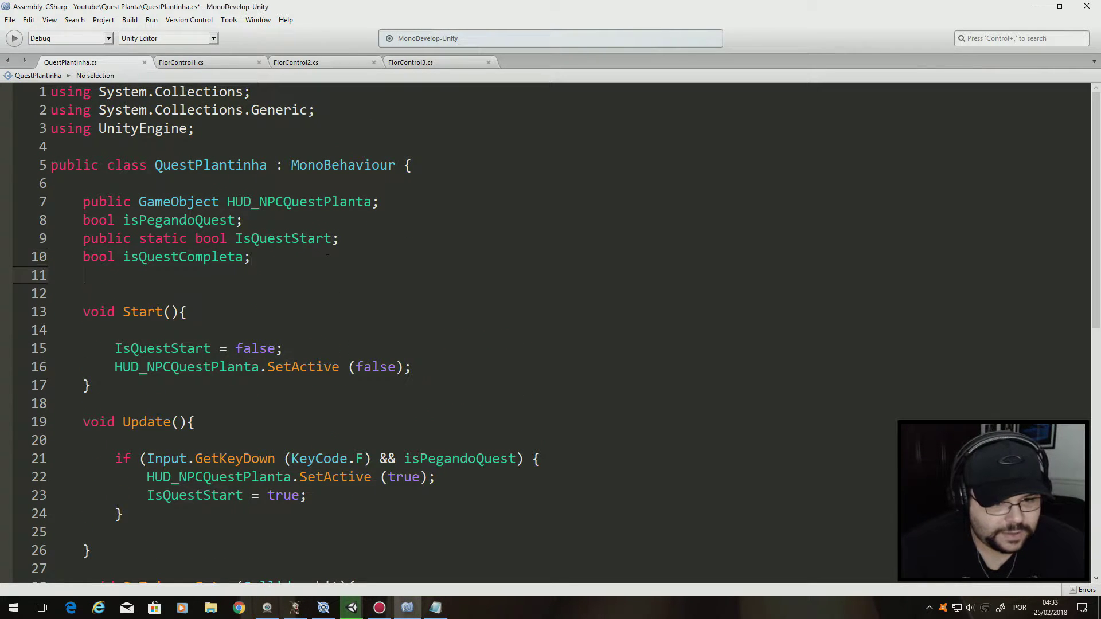
{"action": "type", "text": "public "}
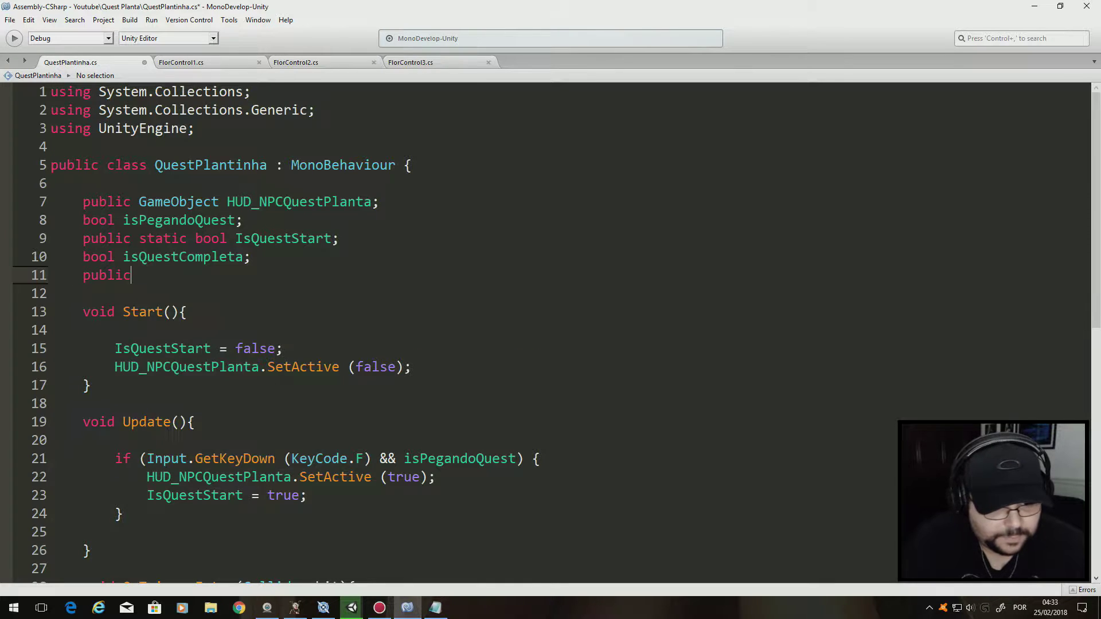
{"action": "type", "text": "stat"}
{"action": "key", "text": "Tab"}
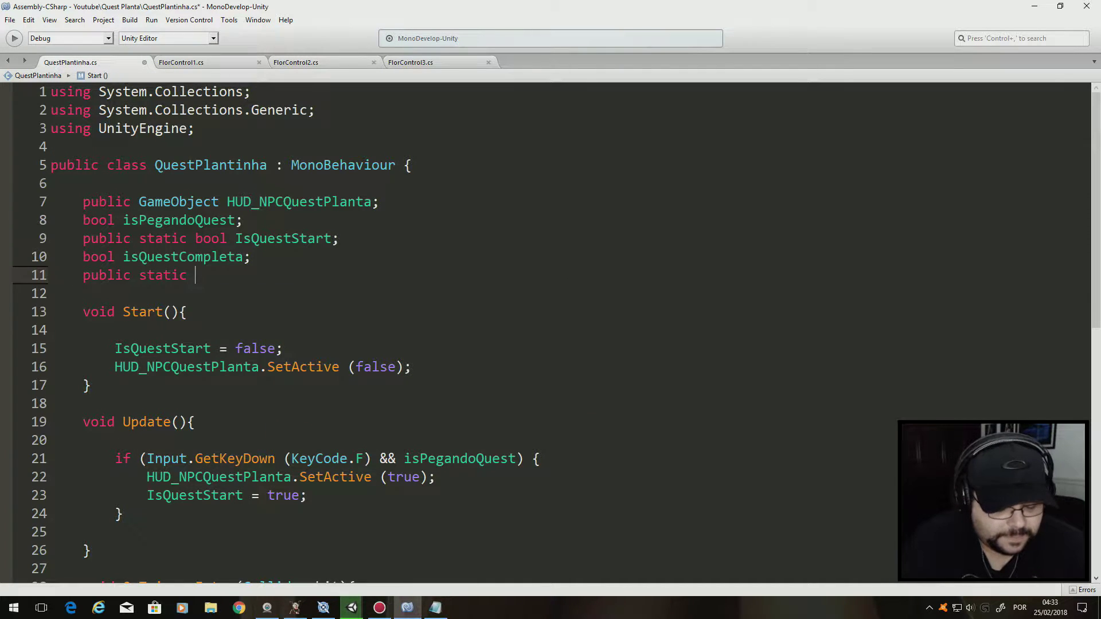
{"action": "type", "text": "int"}
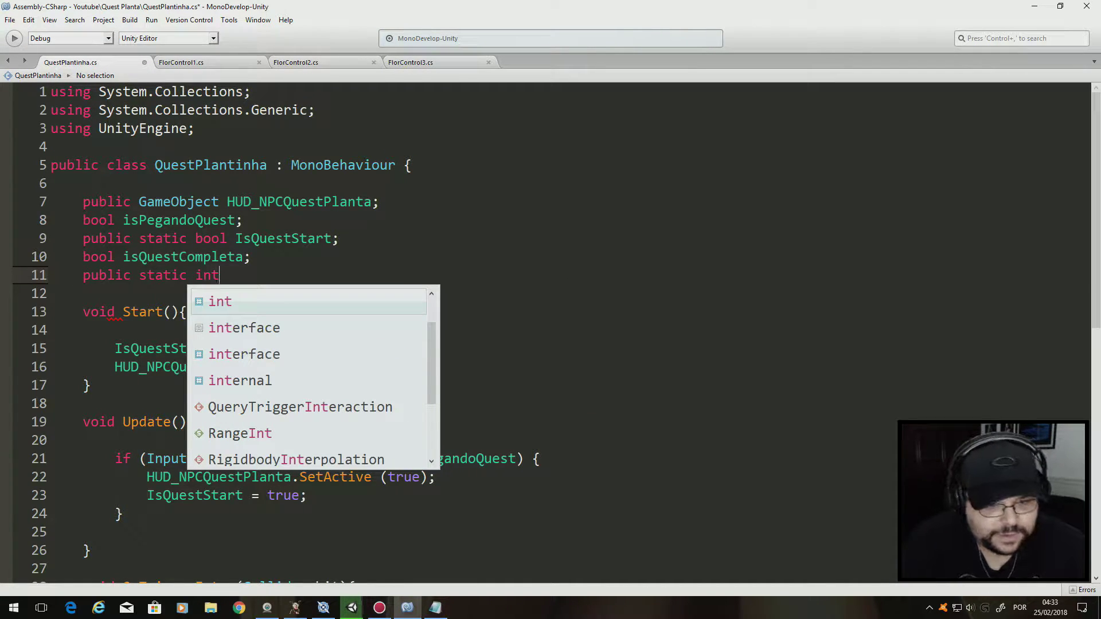
{"action": "type", "text": " Quantas"}
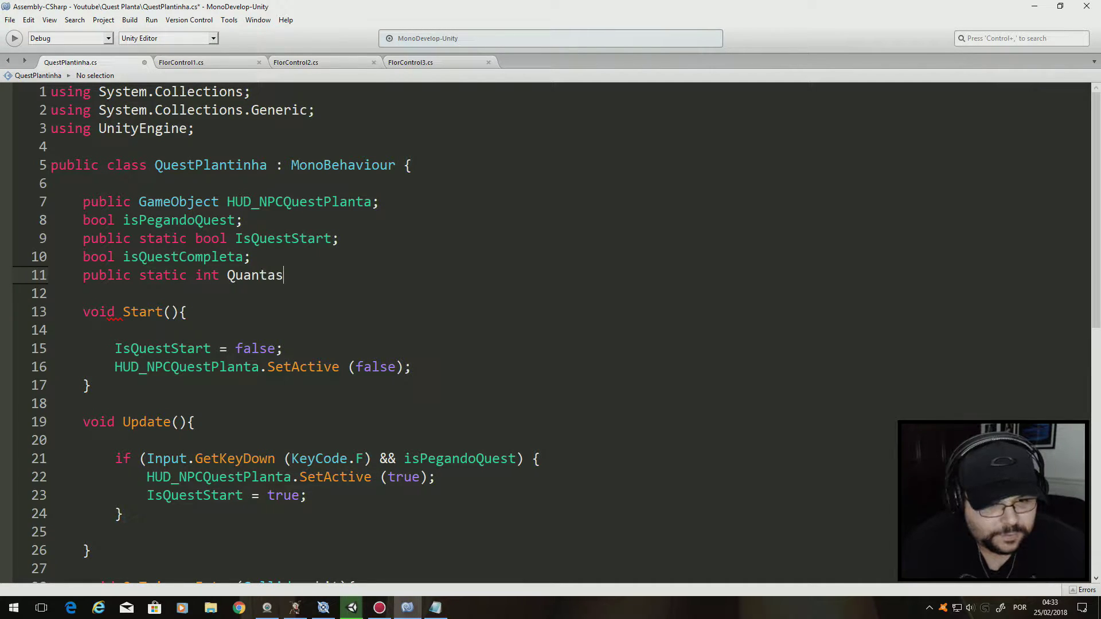
{"action": "type", "text": "Plantas;"}
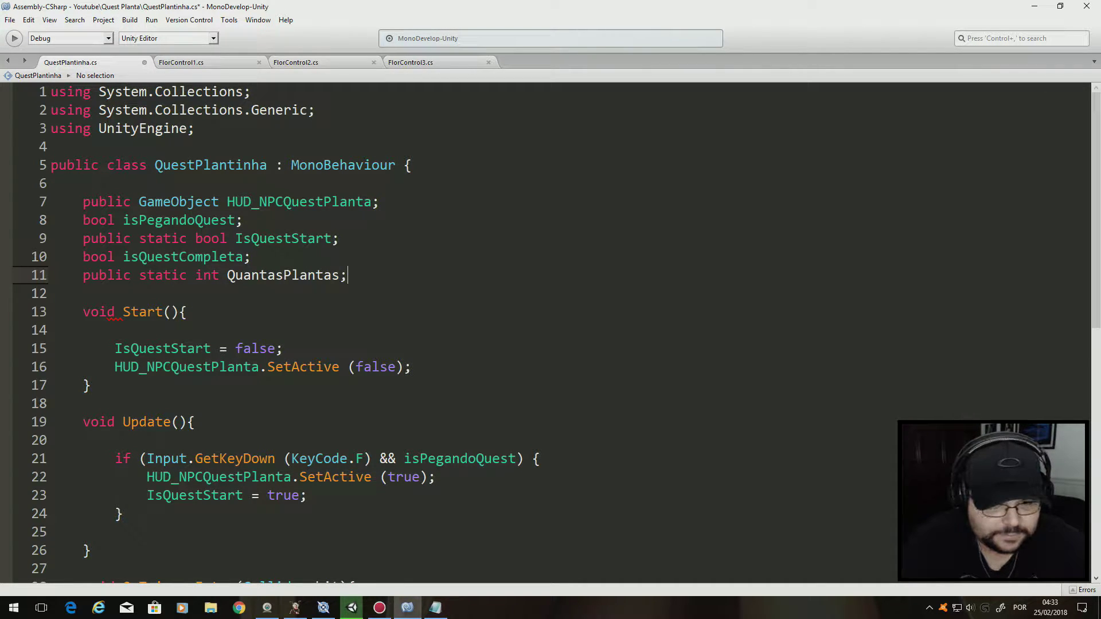
{"action": "scroll", "coordinate": [327, 276], "scroll_direction": "down", "scroll_amount": 1}
{"action": "scroll", "coordinate": [324, 287], "scroll_direction": "down", "scroll_amount": 2}
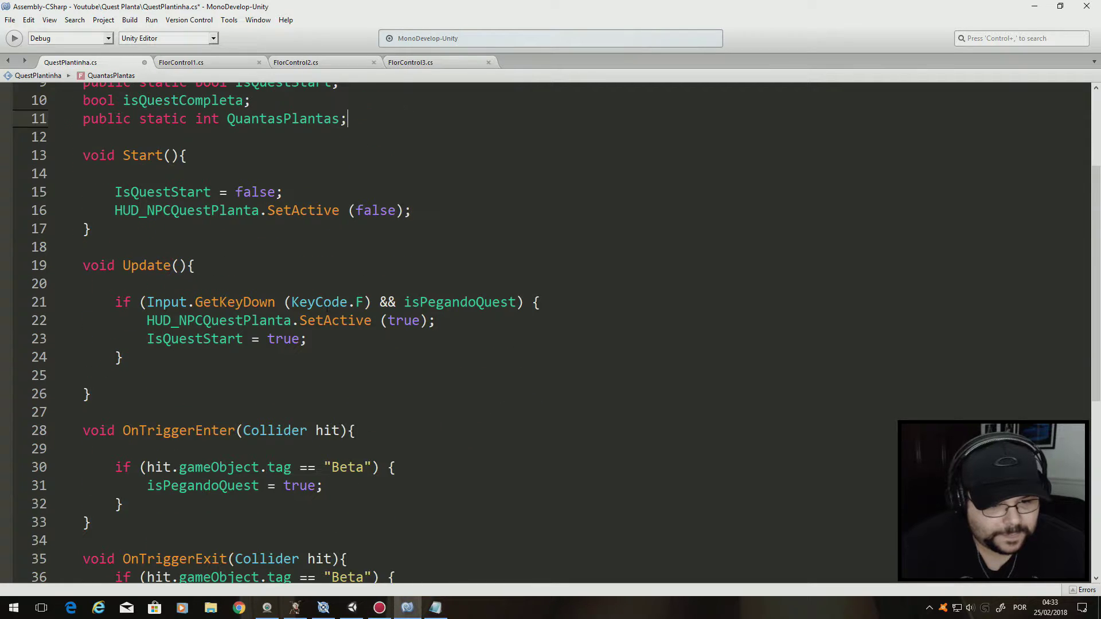
{"action": "scroll", "coordinate": [317, 316], "scroll_direction": "up", "scroll_amount": 2}
{"action": "scroll", "coordinate": [290, 323], "scroll_direction": "up", "scroll_amount": 1}
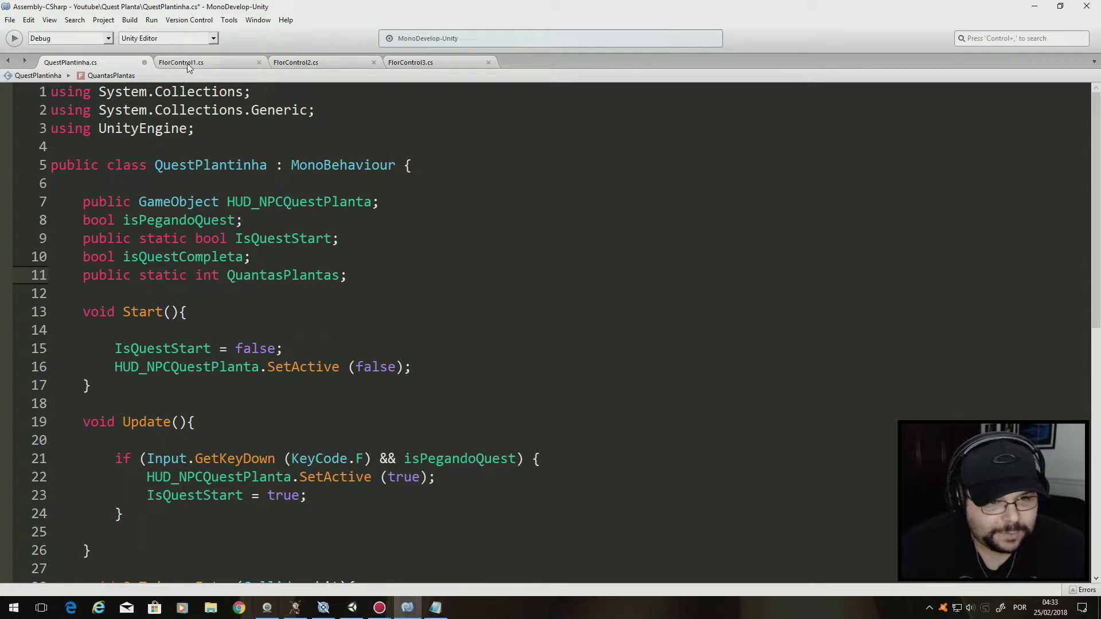
Step: In FlorControl1.cs, add 'QuestPlantinha.QuantasPlantas += 1;' after the SetActive(false) line
{"action": "left_click", "coordinate": [189, 63]}
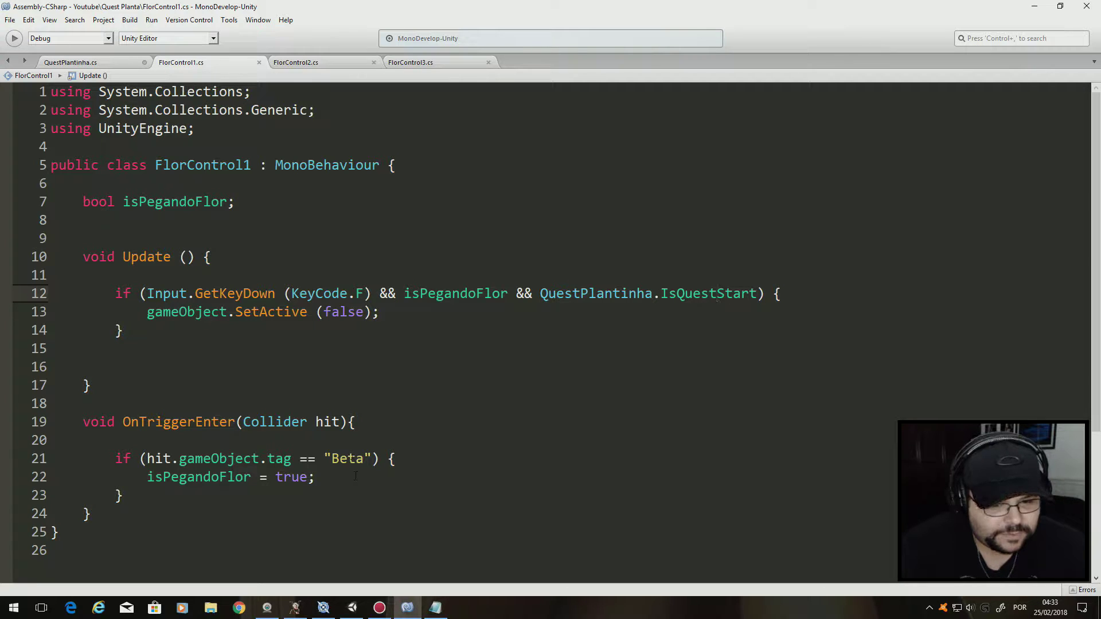
{"action": "left_click", "coordinate": [419, 311]}
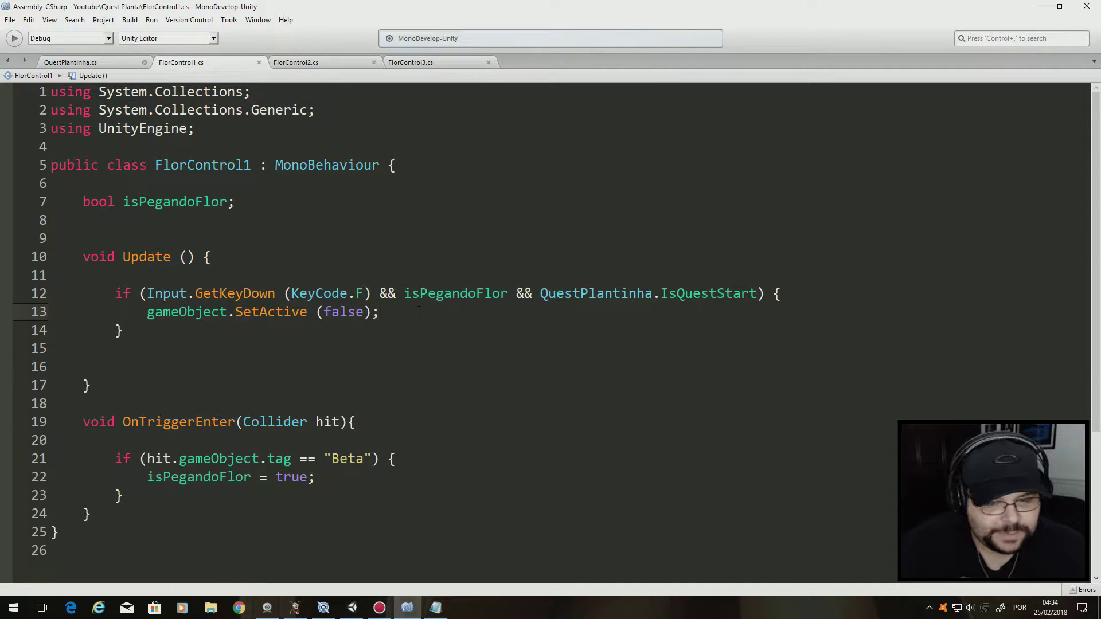
{"action": "key", "text": "Return"}
{"action": "type", "text": "q"}
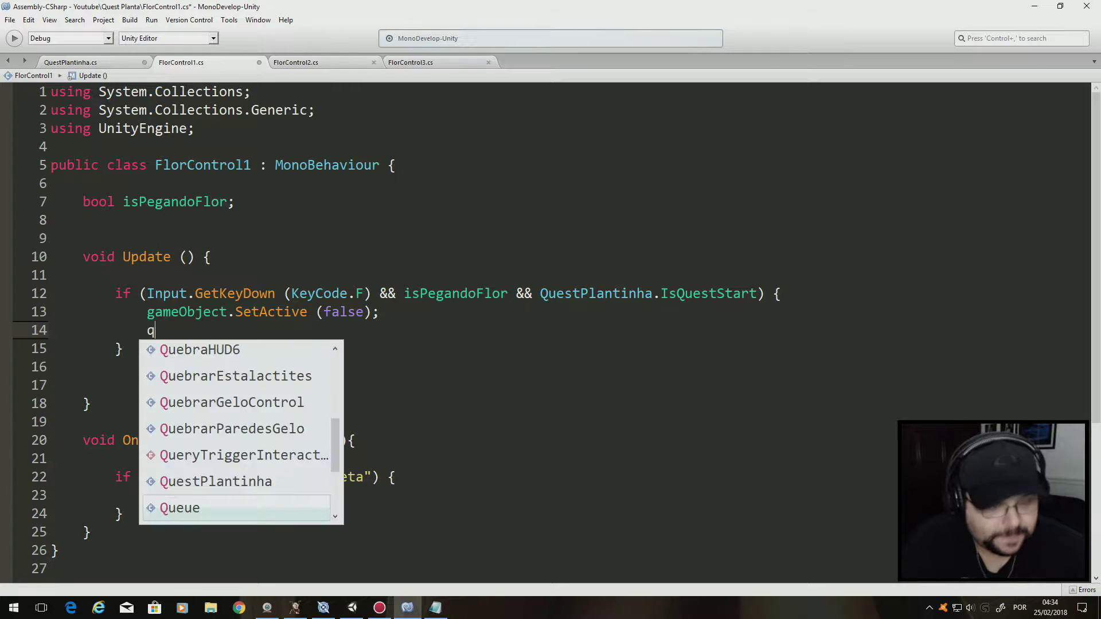
{"action": "type", "text": "uestpl"}
{"action": "key", "text": "Return"}
{"action": "type", "text": "."}
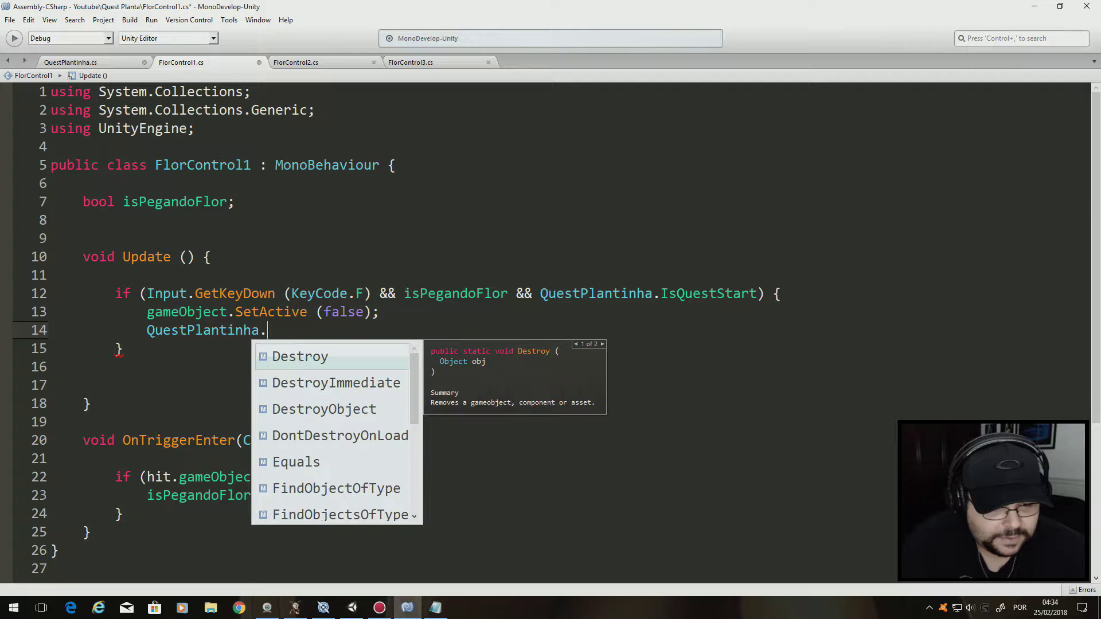
{"action": "left_click", "coordinate": [90, 68]}
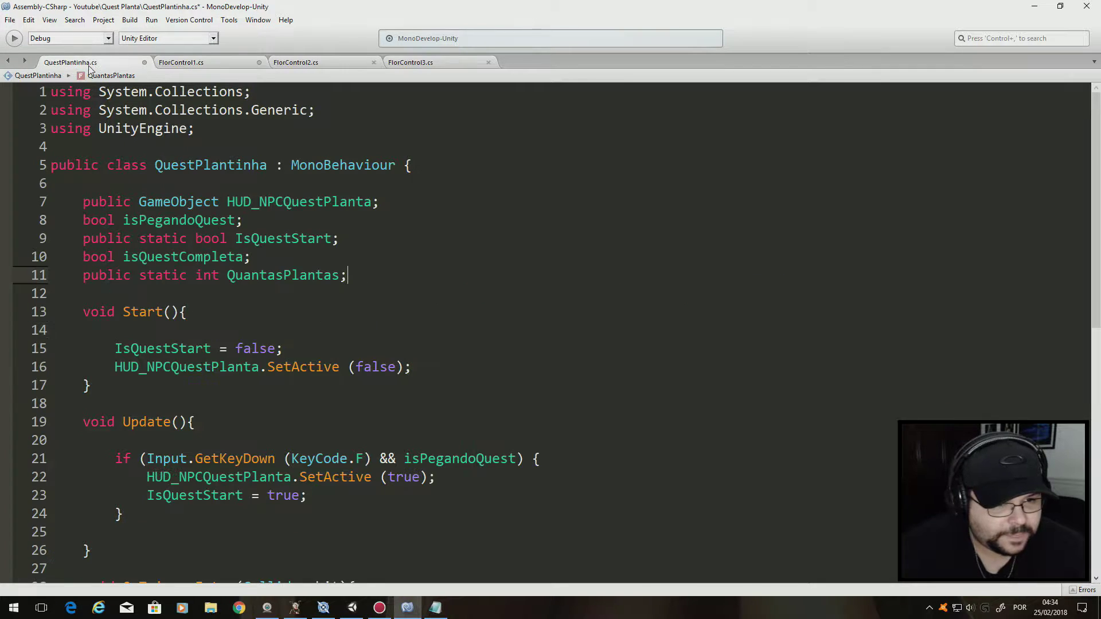
{"action": "left_click", "coordinate": [189, 65]}
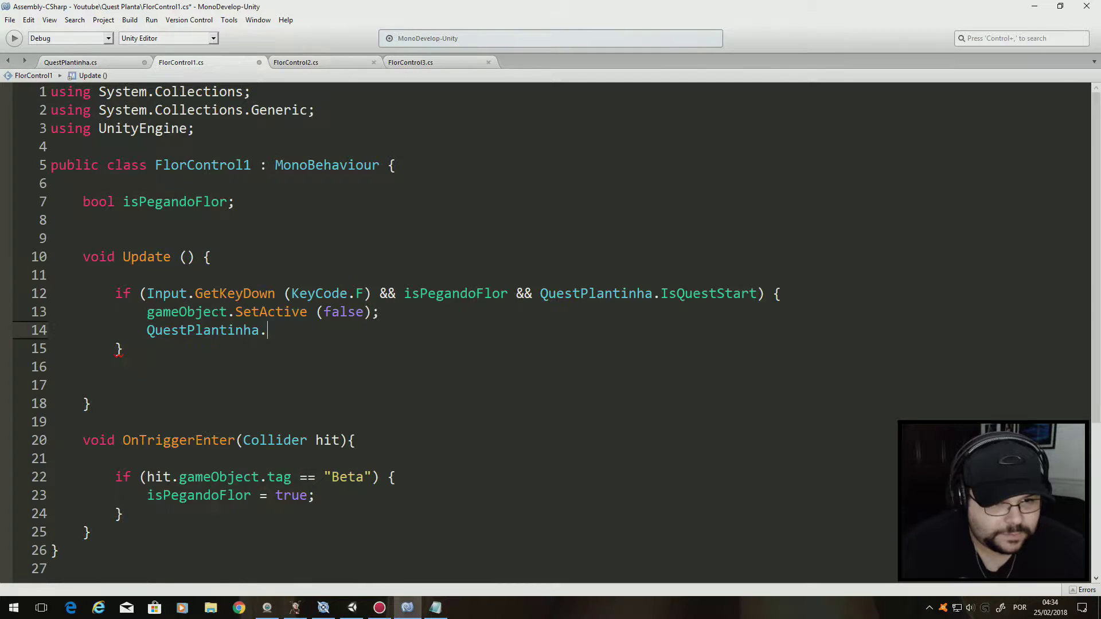
{"action": "type", "text": "quan"}
{"action": "key", "text": "Return"}
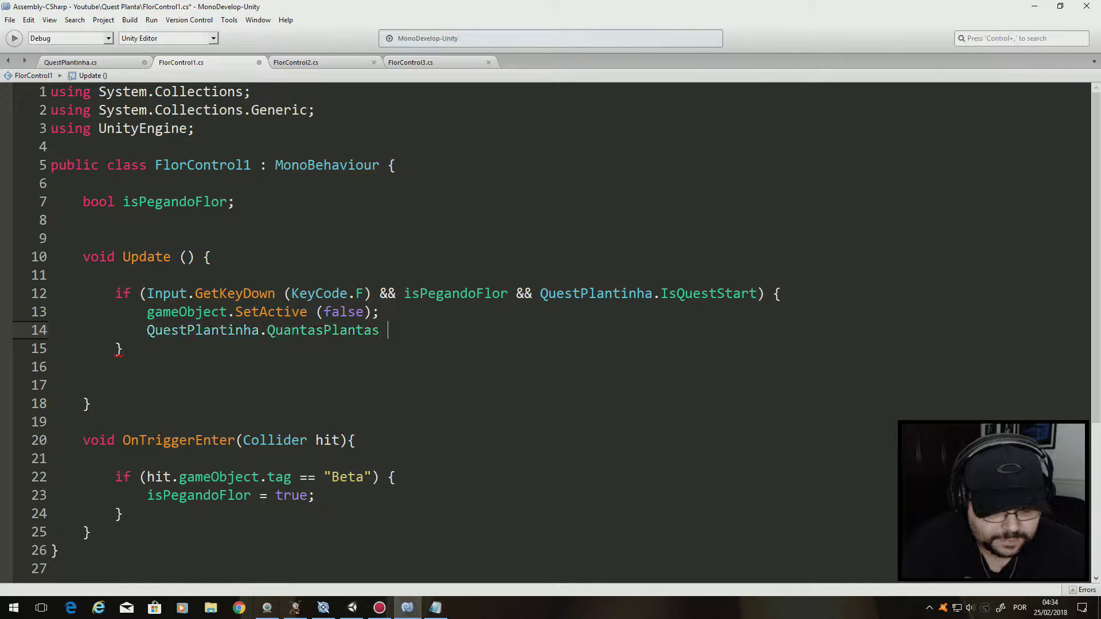
{"action": "type", "text": "+= 1"}
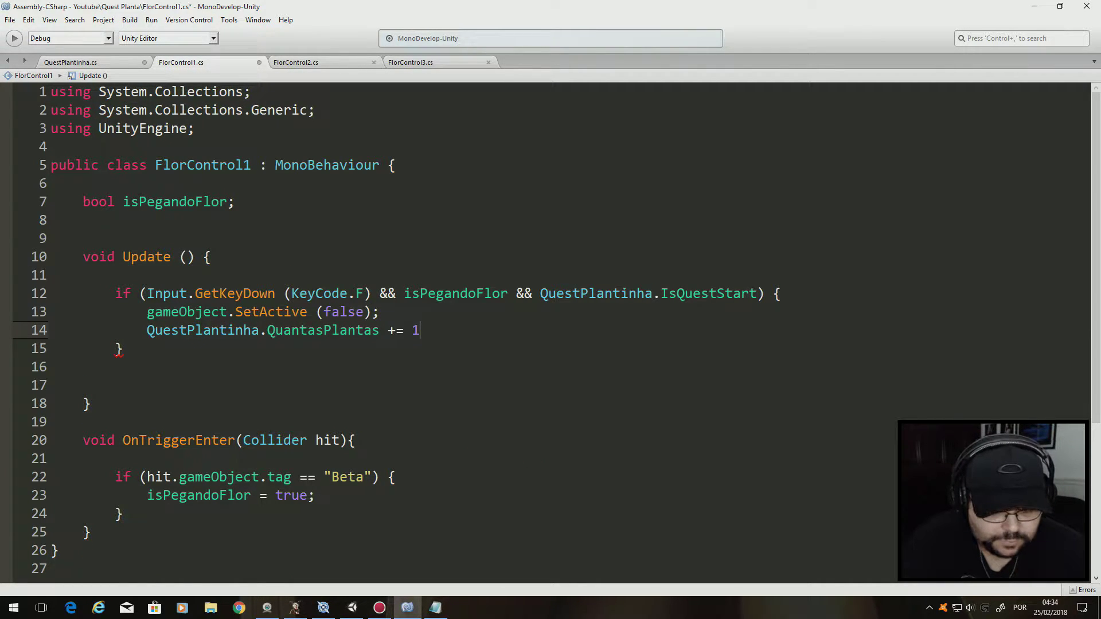
{"action": "type", "text": ";"}
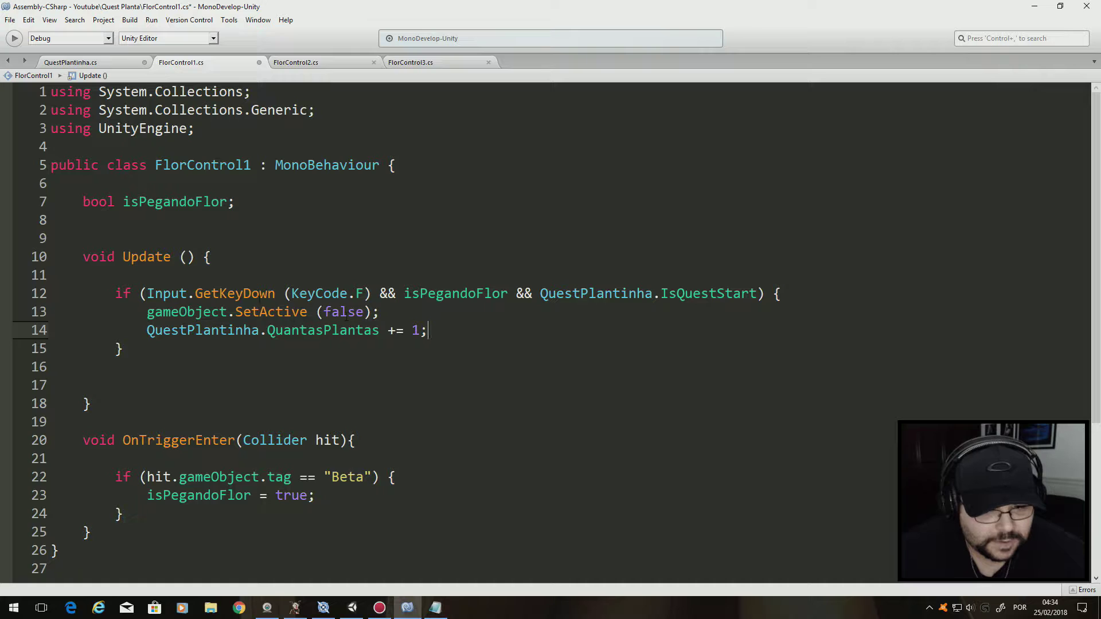
Step: Declare bool isPegouFlor in FlorControl1.cs and save
{"action": "left_click", "coordinate": [163, 224]}
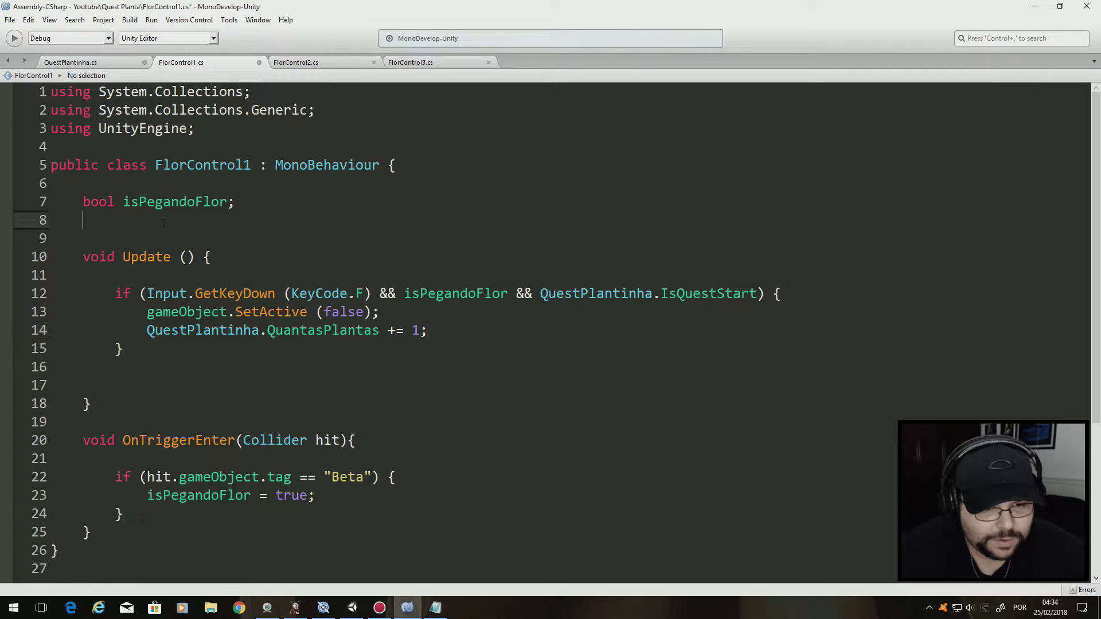
{"action": "type", "text": "bool "}
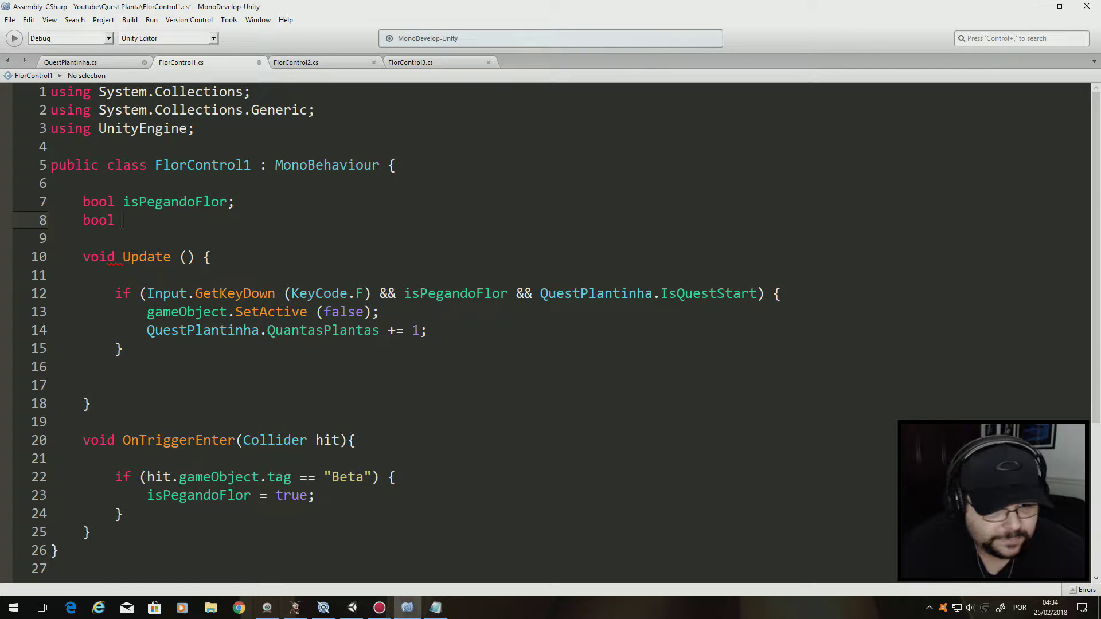
{"action": "type", "text": "is"}
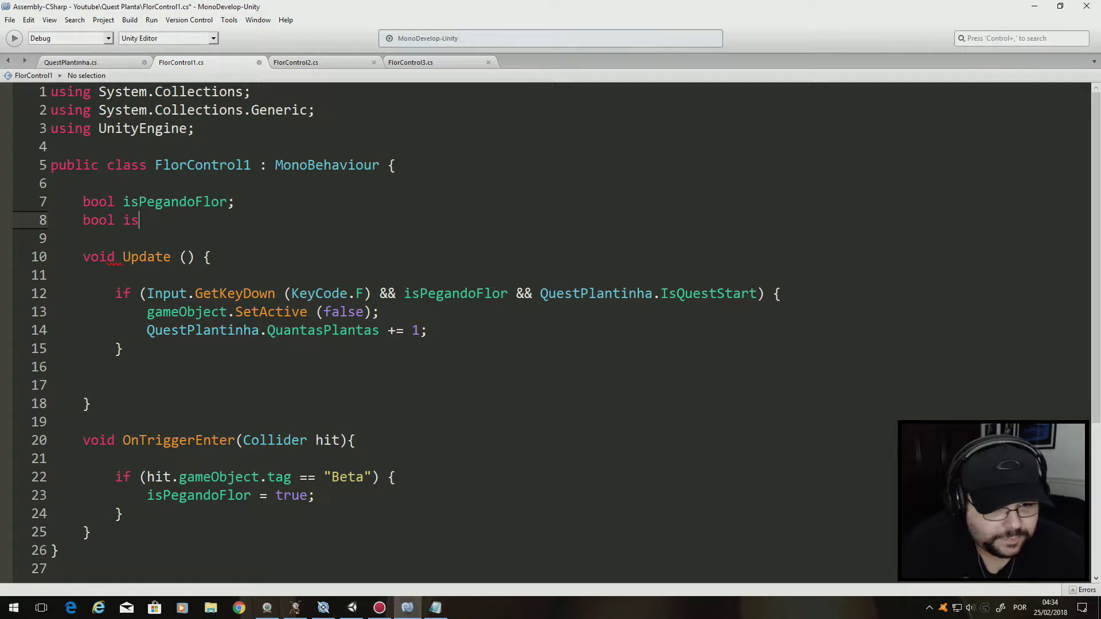
{"action": "type", "text": "Pegou"}
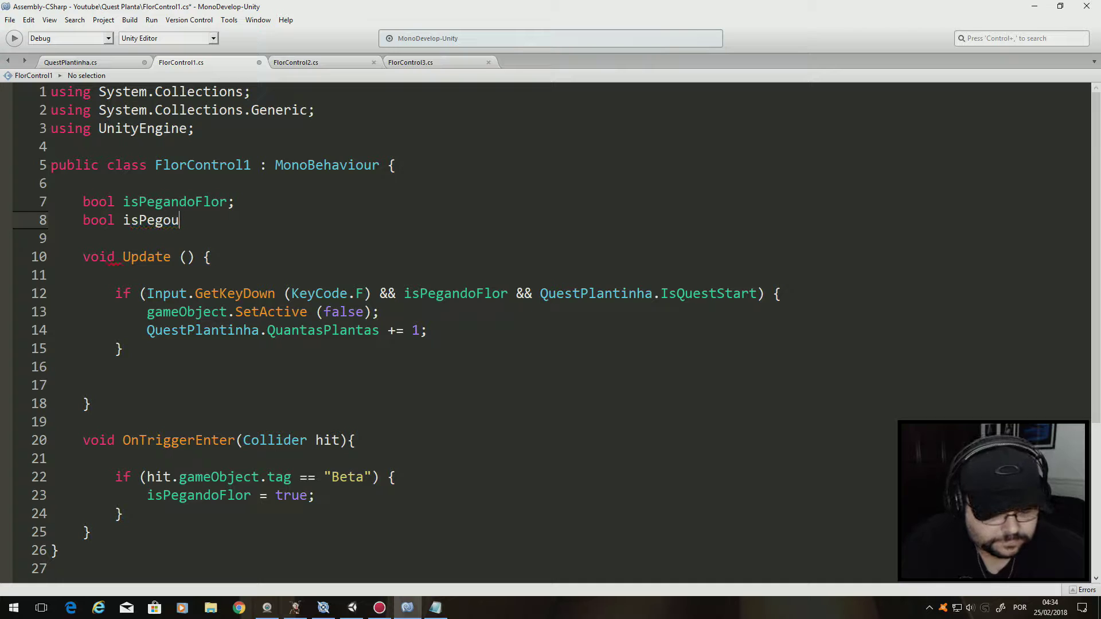
{"action": "type", "text": "Flor;"}
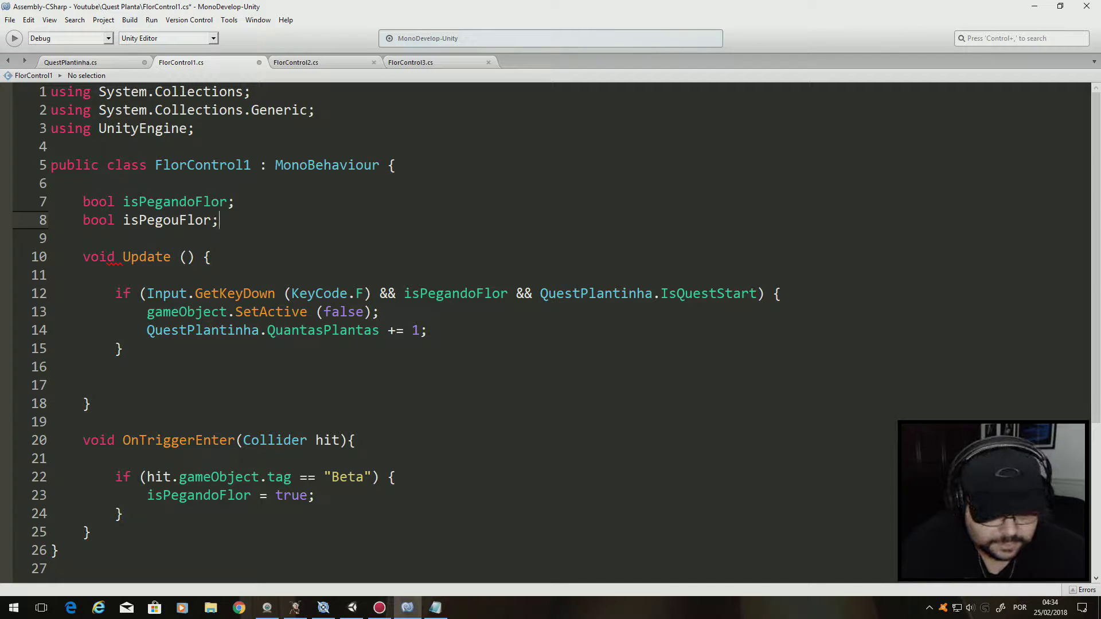
{"action": "key", "text": "ctrl+s"}
Step: Wrap the QuantasPlantas increment in an if (!isPegouFlor) { } block
{"action": "left_click", "coordinate": [382, 312]}
{"action": "key", "text": "Return"}
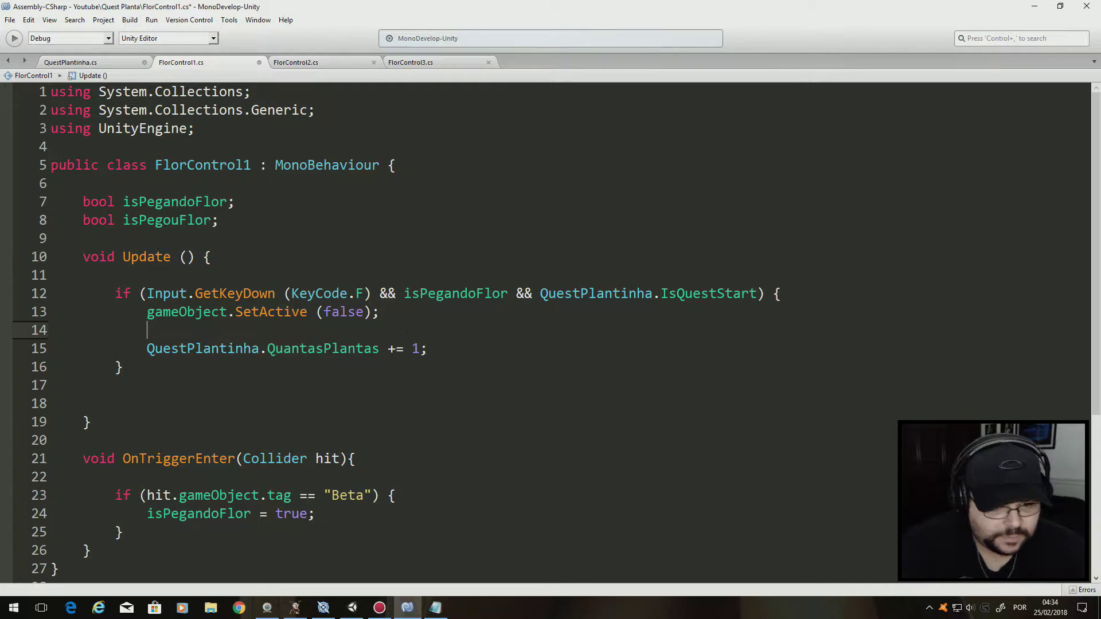
{"action": "type", "text": "if (!"}
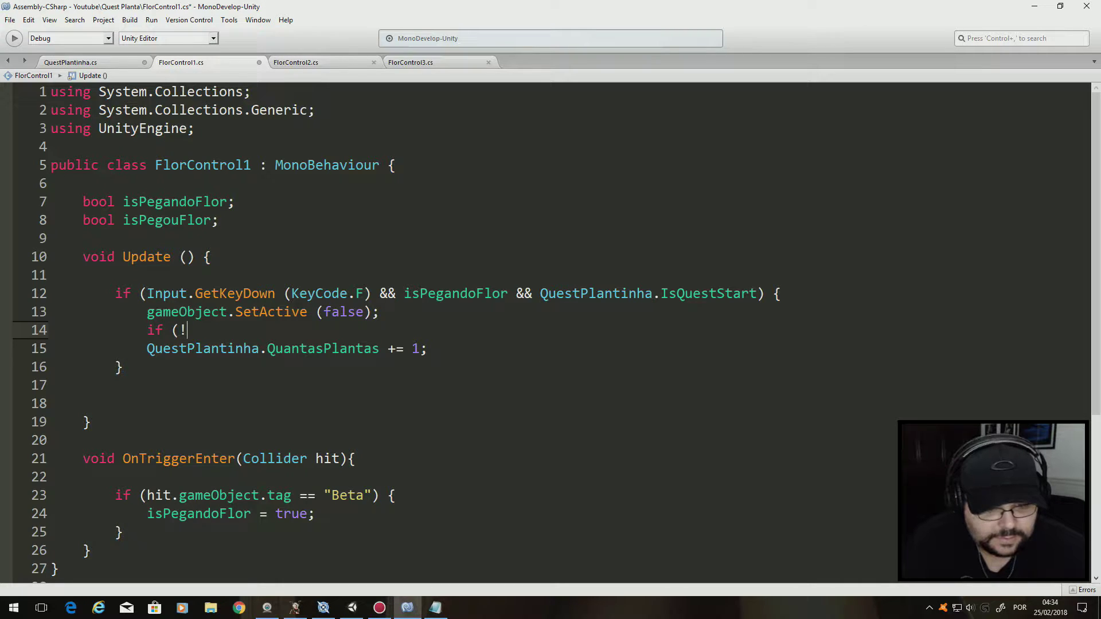
{"action": "type", "text": "is"}
{"action": "type", "text": "P"}
{"action": "key", "text": "Down"}
{"action": "key", "text": "Return"}
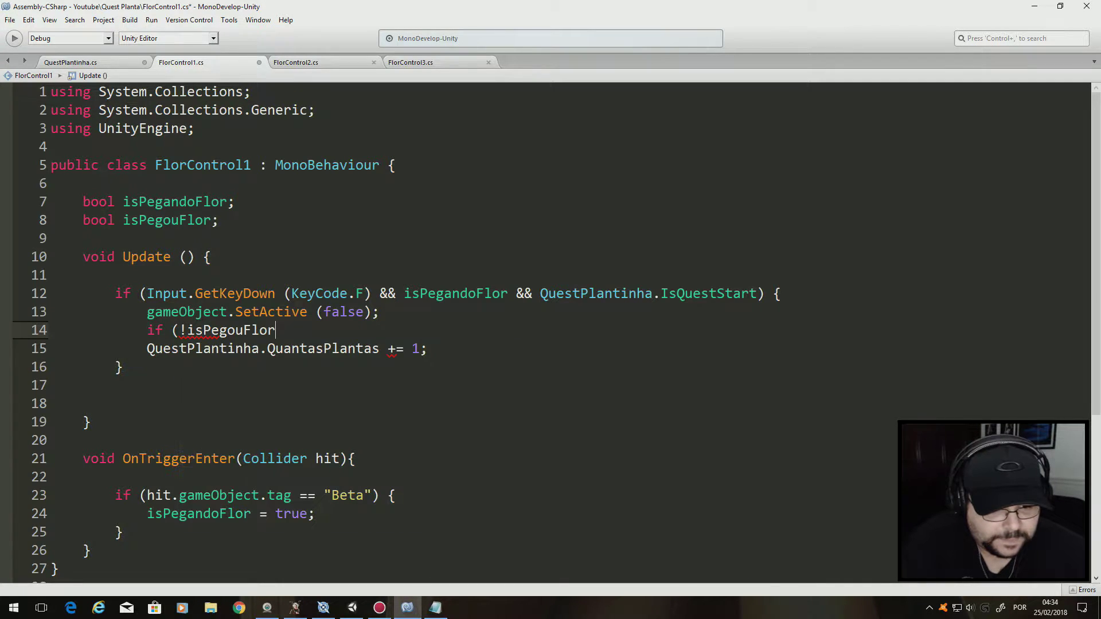
{"action": "type", "text": ")"}
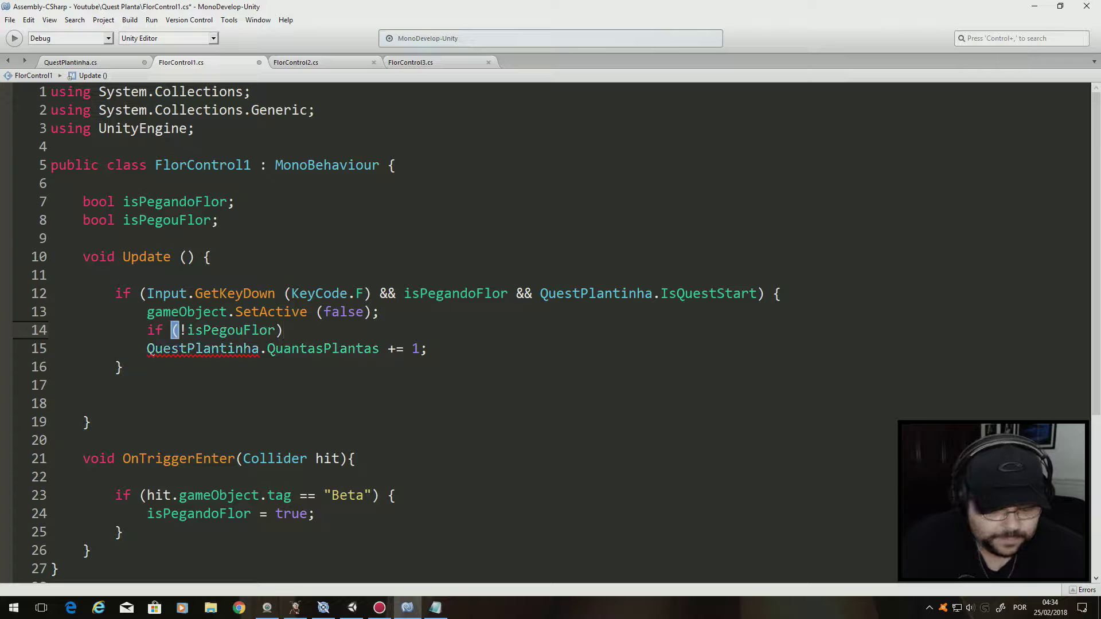
{"action": "type", "text": "{"}
{"action": "left_click", "coordinate": [501, 348]}
{"action": "key", "text": "Return"}
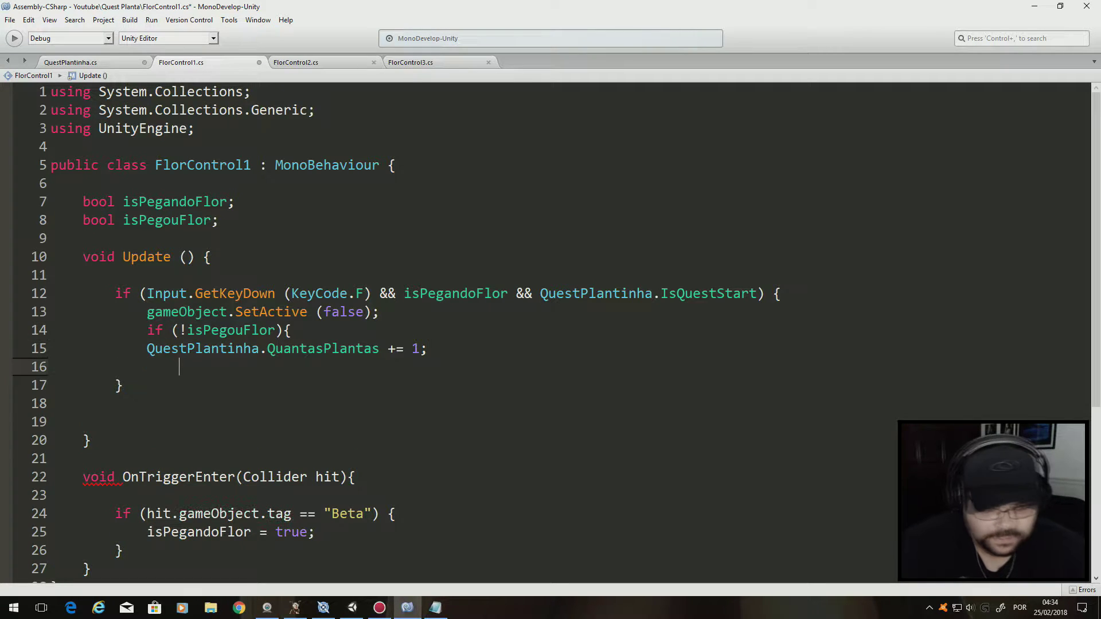
{"action": "type", "text": "}"}
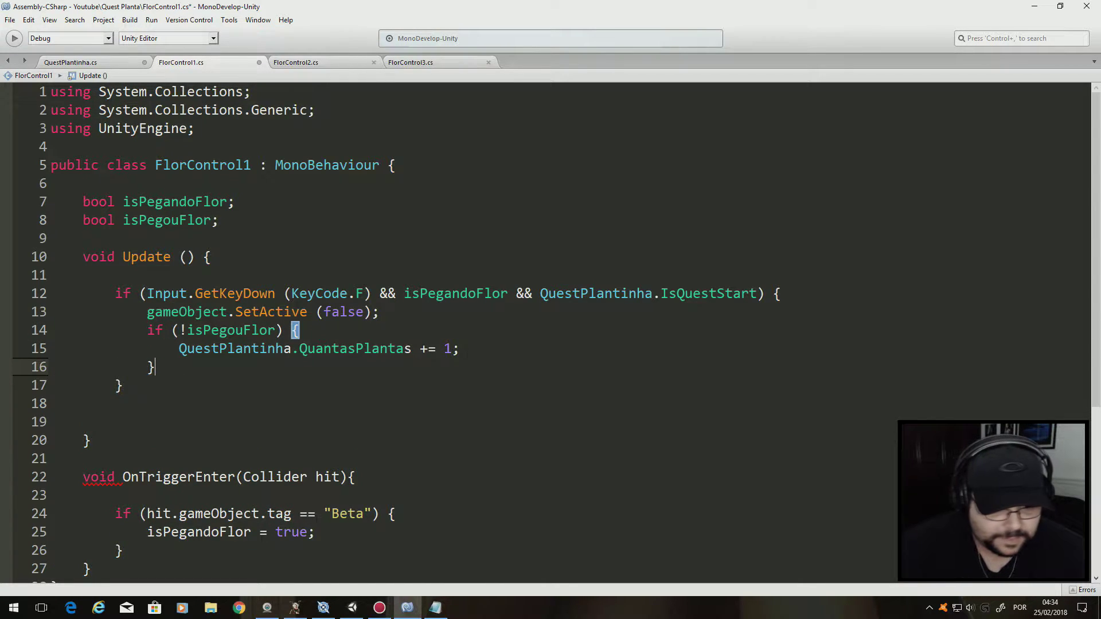
Step: Add 'isPegouFlor = true;' after the plant count line, save, and select the if block
{"action": "left_click", "coordinate": [465, 348]}
{"action": "key", "text": "Return"}
{"action": "type", "text": "is"}
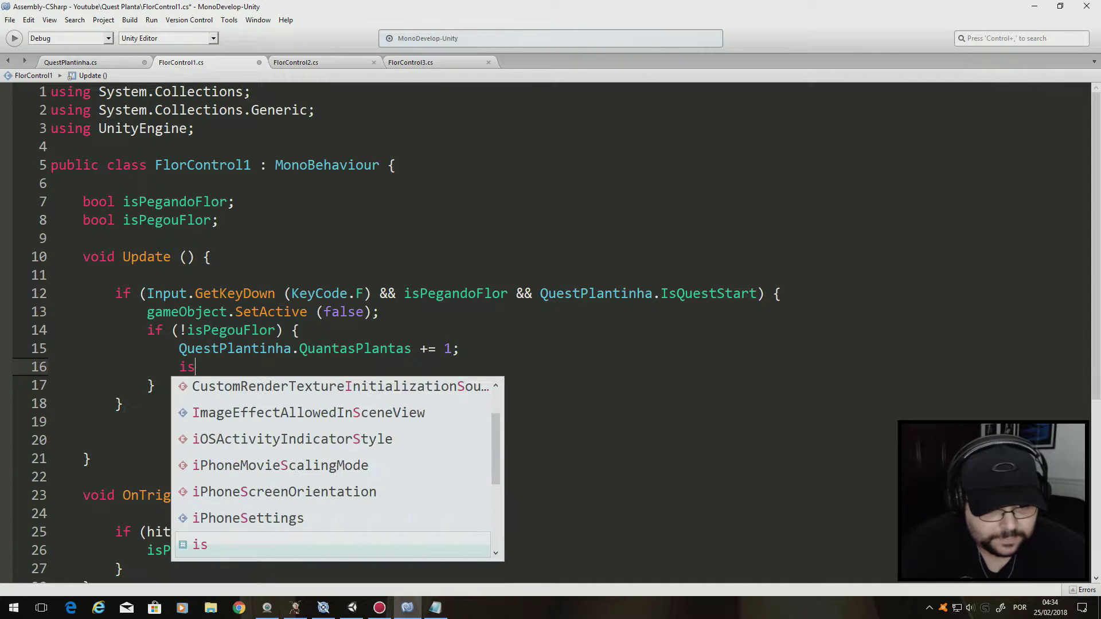
{"action": "type", "text": "oe"}
{"action": "key", "text": "BackSpace"}
{"action": "key", "text": "BackSpace"}
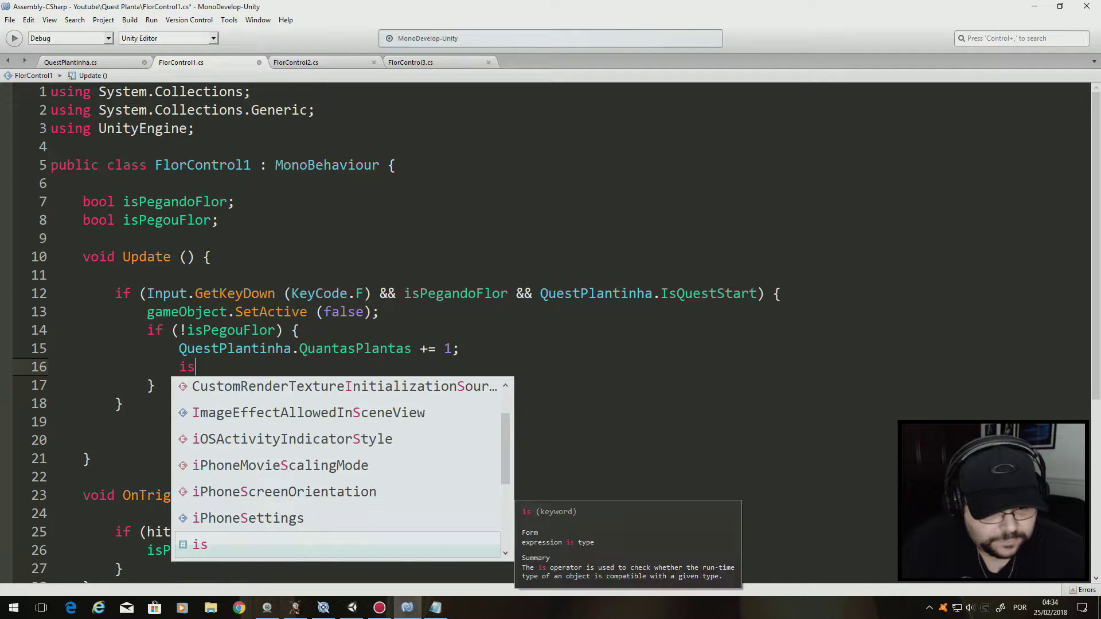
{"action": "type", "text": "peg"}
{"action": "key", "text": "Return"}
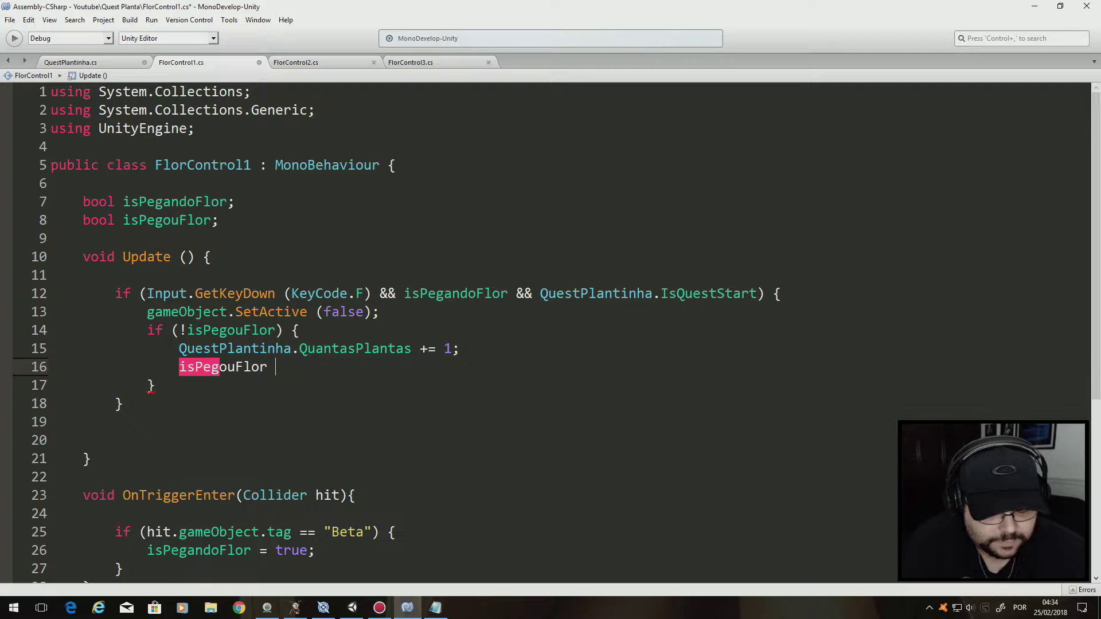
{"action": "type", "text": "= true"}
{"action": "type", "text": ";"}
{"action": "key", "text": "ctrl+s"}
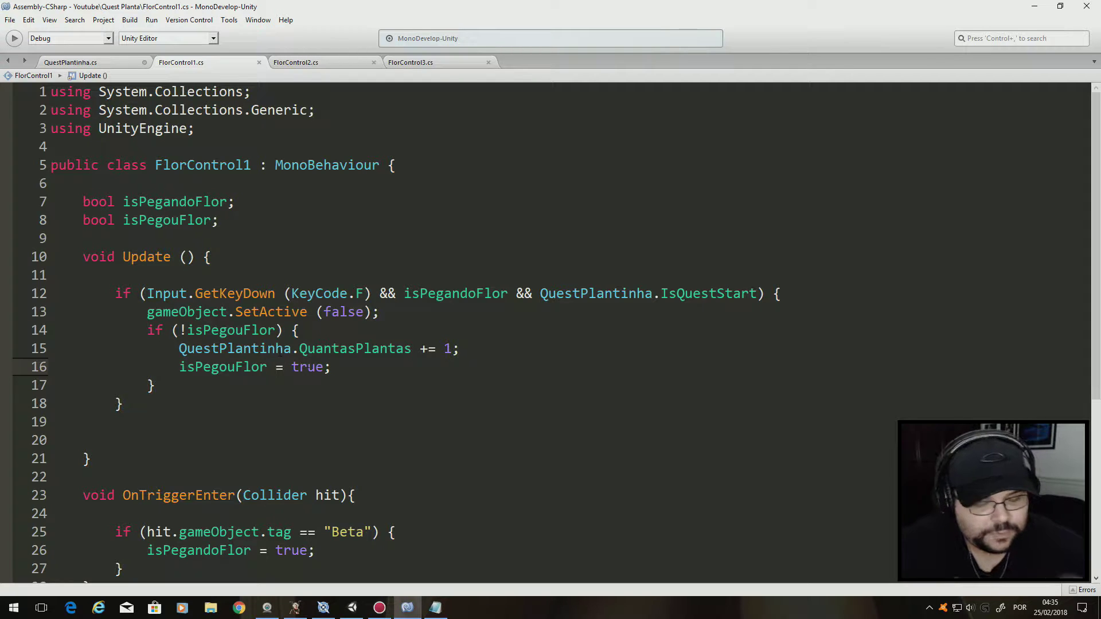
{"action": "left_click_drag", "start_coordinate": [148, 330], "coordinate": [237, 382]}
{"action": "key", "text": "ctrl+c"}
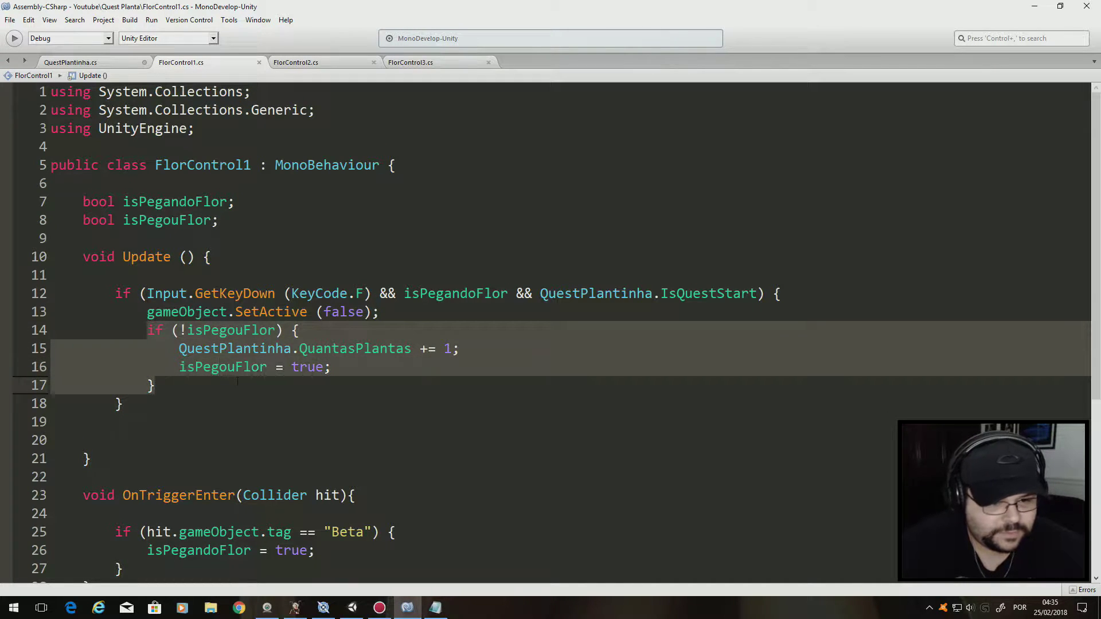
Step: Paste the isPegouFlor check block after SetActive in FlorControl2.cs, declare 'bool isPegouFlor;' and save
{"action": "left_click", "coordinate": [295, 62]}
{"action": "key", "text": "Down"}
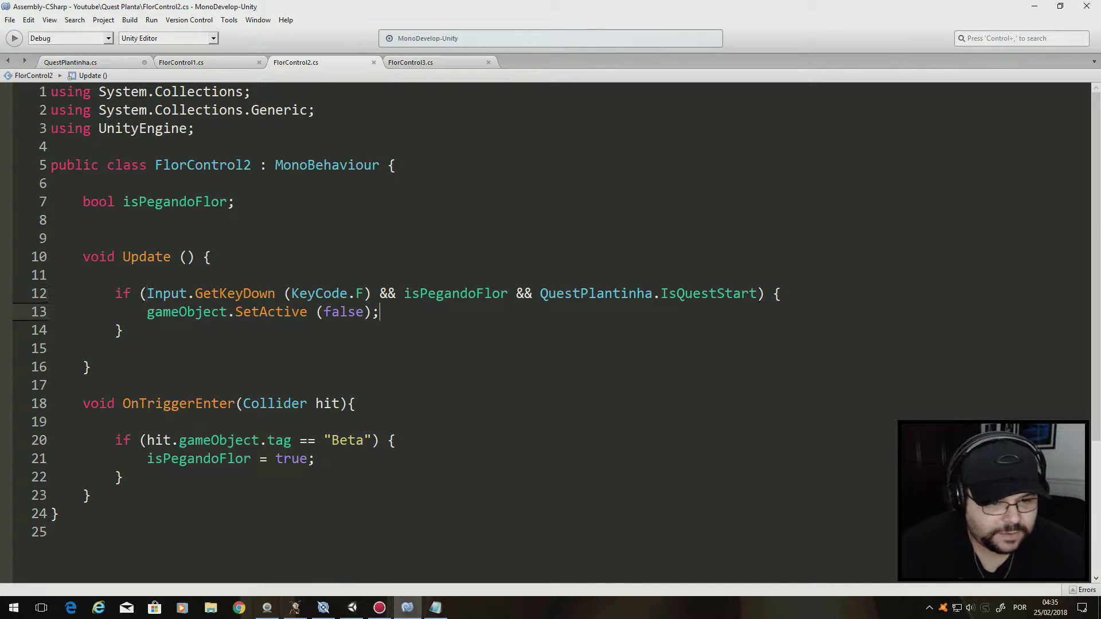
{"action": "key", "text": "End"}
{"action": "key", "text": "Return"}
{"action": "key", "text": "ctrl+v"}
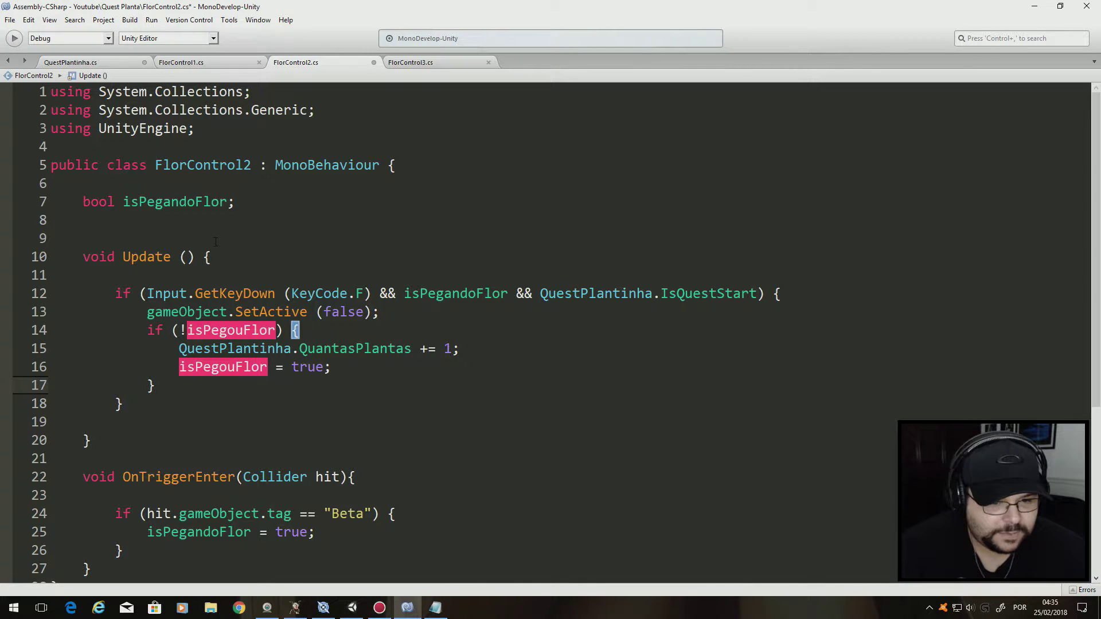
{"action": "left_click", "coordinate": [209, 218]}
{"action": "type", "text": "boo"}
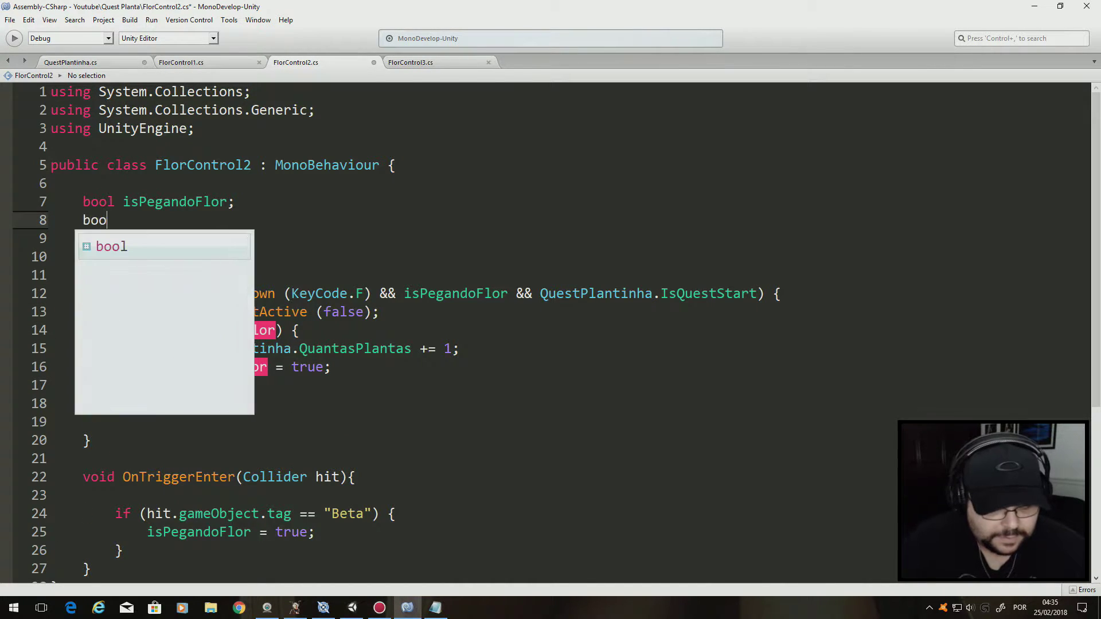
{"action": "type", "text": "l isPegou"}
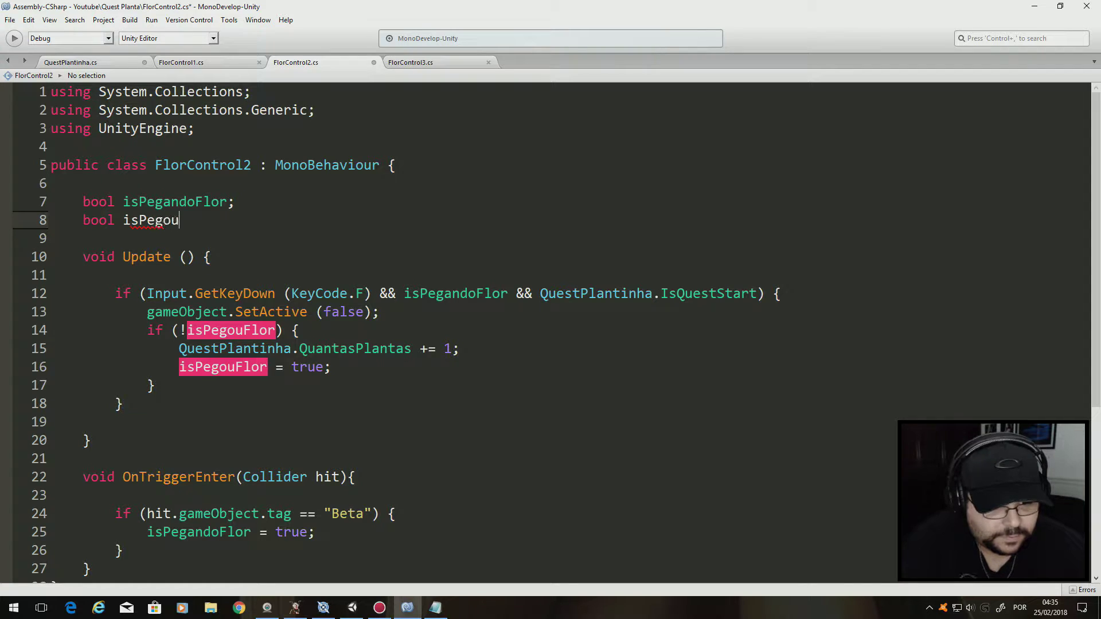
{"action": "type", "text": "FLor"}
{"action": "key", "text": "BackSpace"}
{"action": "key", "text": "BackSpace"}
{"action": "key", "text": "BackSpace"}
{"action": "type", "text": "lor;"}
{"action": "key", "text": "ctrl+s"}
{"action": "left_click_drag", "start_coordinate": [156, 385], "coordinate": [140, 324]}
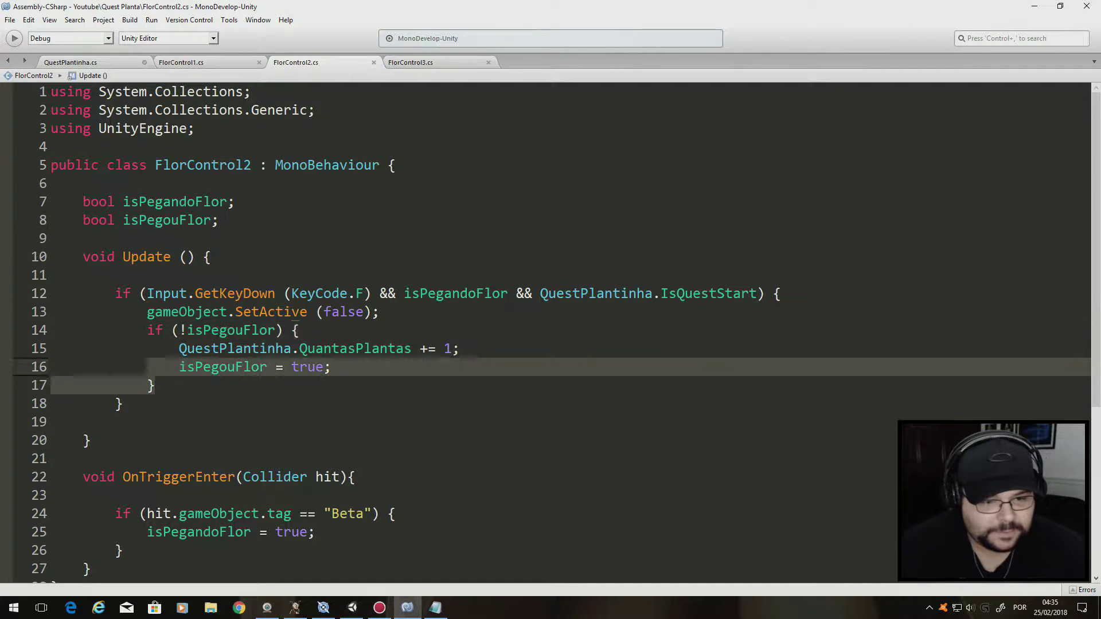
Step: Add the same isPegouFlor block and bool isPegouFlor declaration to FlorControl3.cs and save it
{"action": "left_click", "coordinate": [403, 63]}
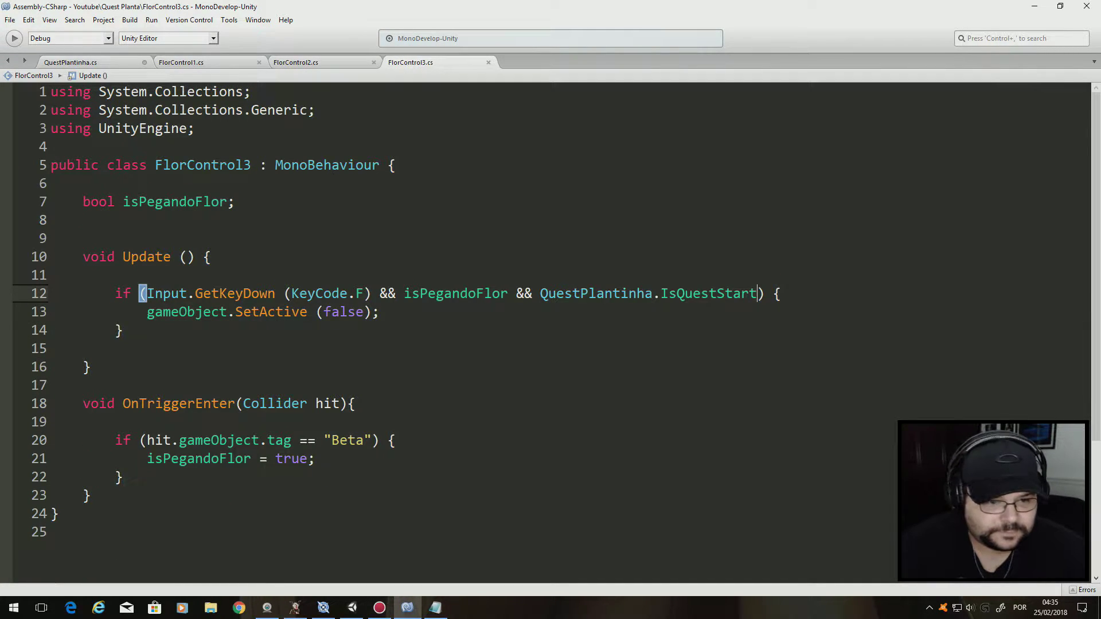
{"action": "left_click", "coordinate": [379, 311]}
{"action": "key", "text": "Return"}
{"action": "key", "text": "ctrl+v"}
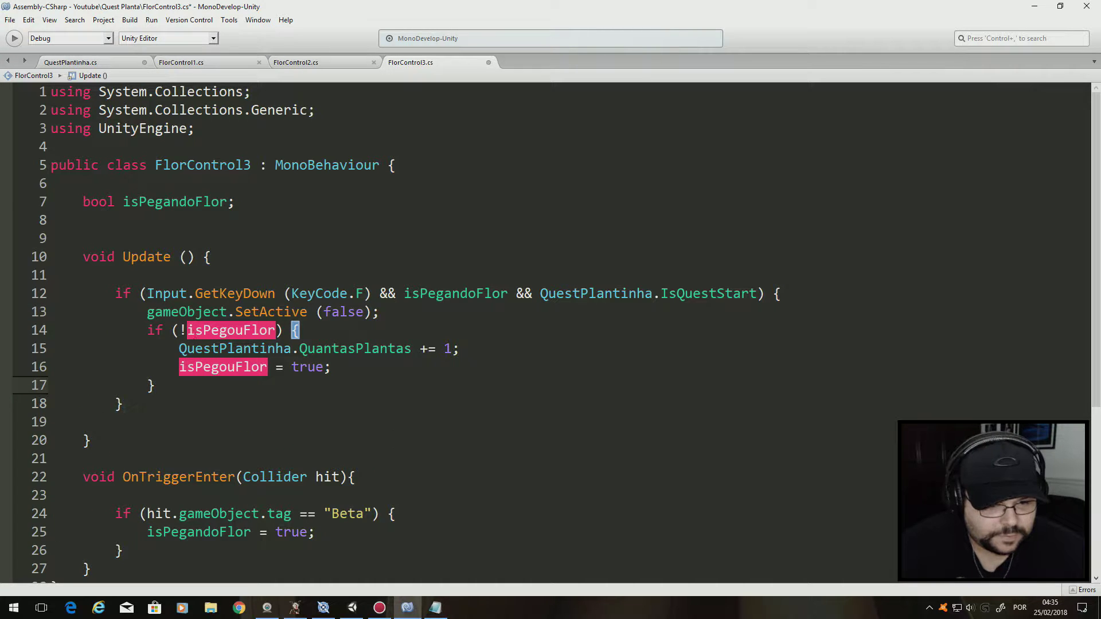
{"action": "left_click", "coordinate": [84, 219]}
{"action": "type", "text": "bool is"}
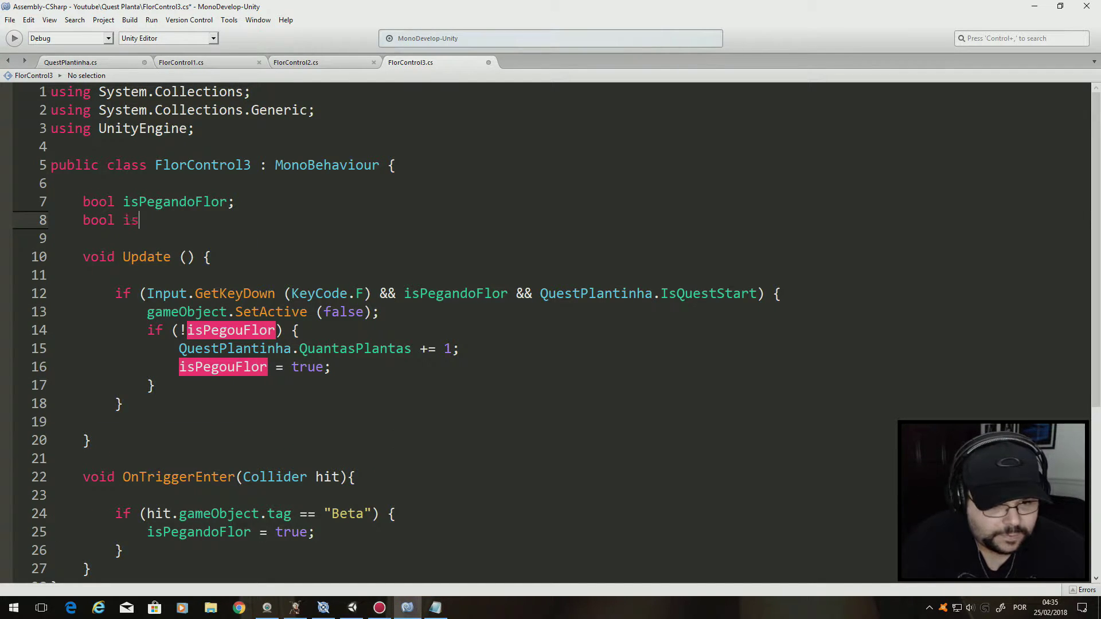
{"action": "type", "text": "PegouFlor;"}
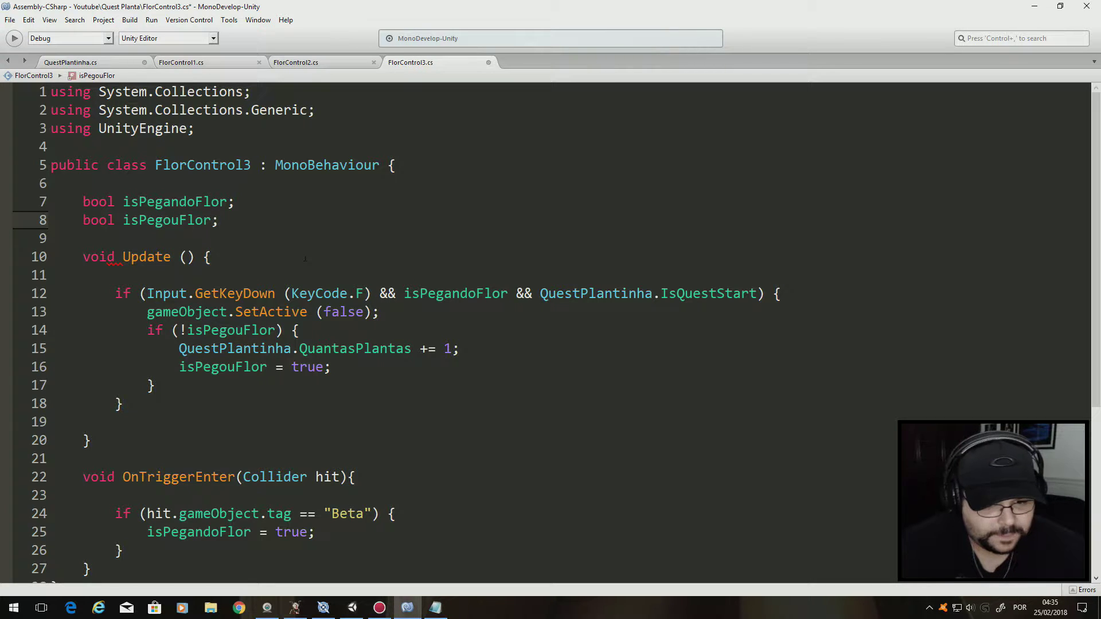
{"action": "key", "text": "ctrl+s"}
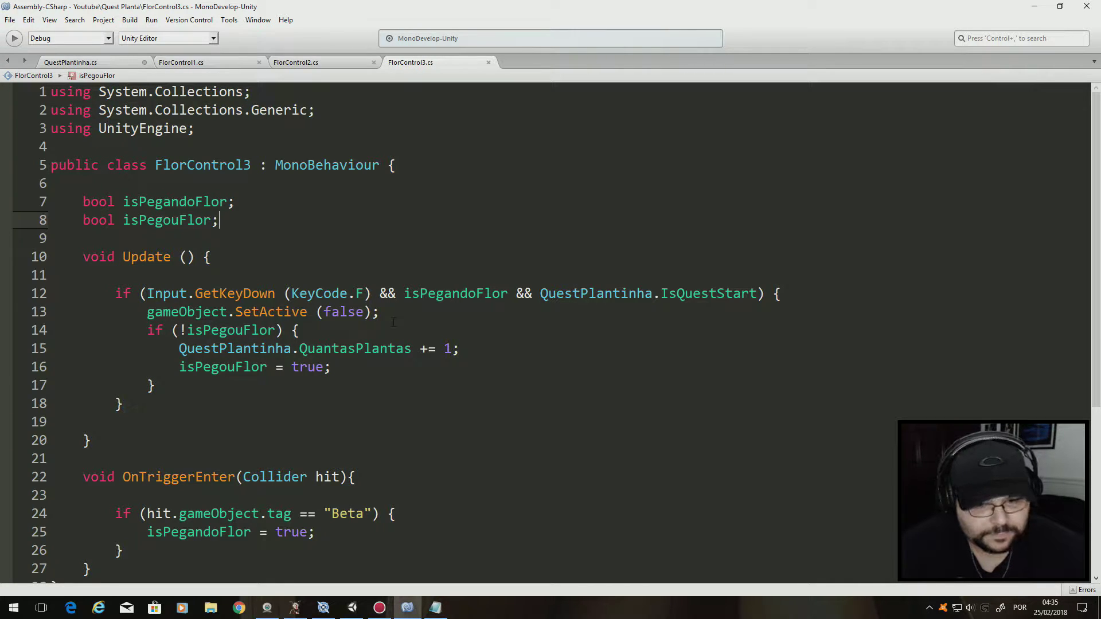
{"action": "left_click", "coordinate": [84, 62]}
Step: Add an if block in Update that checks whether QuantasPlantas has reached 3
{"action": "scroll", "coordinate": [516, 333], "scroll_direction": "down", "scroll_amount": 3}
{"action": "scroll", "coordinate": [213, 297], "scroll_direction": "up", "scroll_amount": 2}
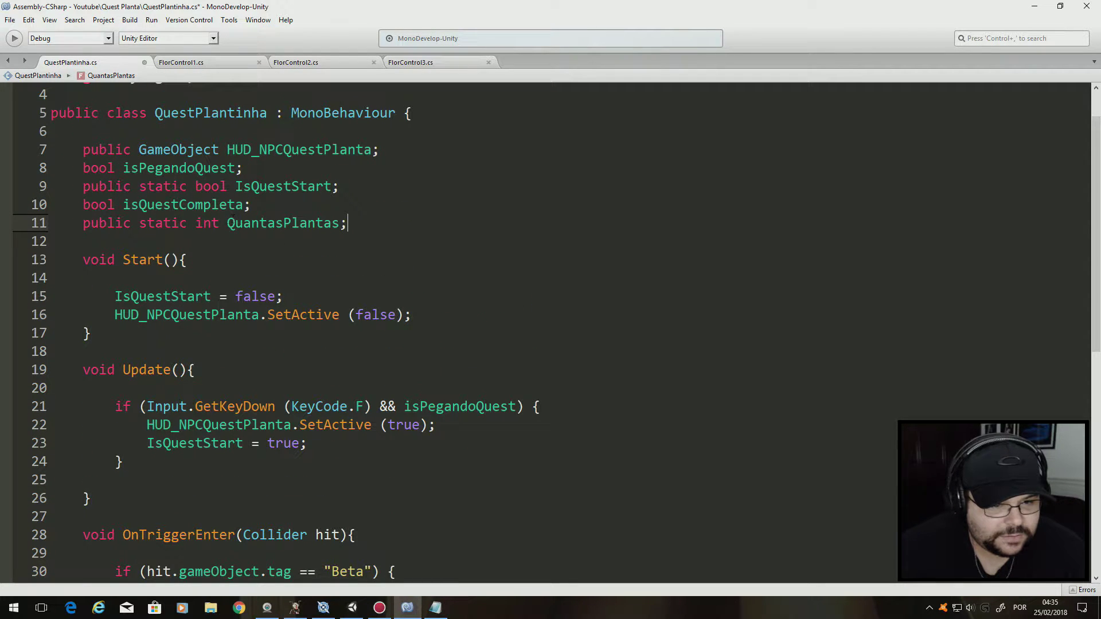
{"action": "scroll", "coordinate": [243, 247], "scroll_direction": "down", "scroll_amount": 2}
{"action": "scroll", "coordinate": [243, 246], "scroll_direction": "down", "scroll_amount": 1}
{"action": "scroll", "coordinate": [243, 247], "scroll_direction": "down", "scroll_amount": 2}
{"action": "scroll", "coordinate": [227, 282], "scroll_direction": "up", "scroll_amount": 1}
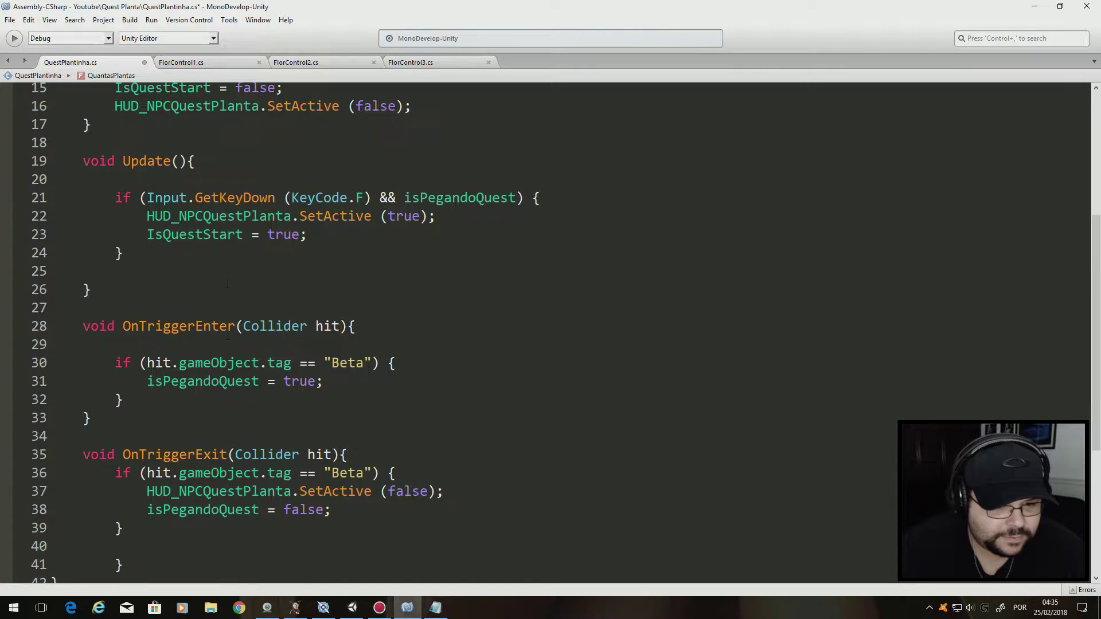
{"action": "scroll", "coordinate": [285, 312], "scroll_direction": "up", "scroll_amount": 1}
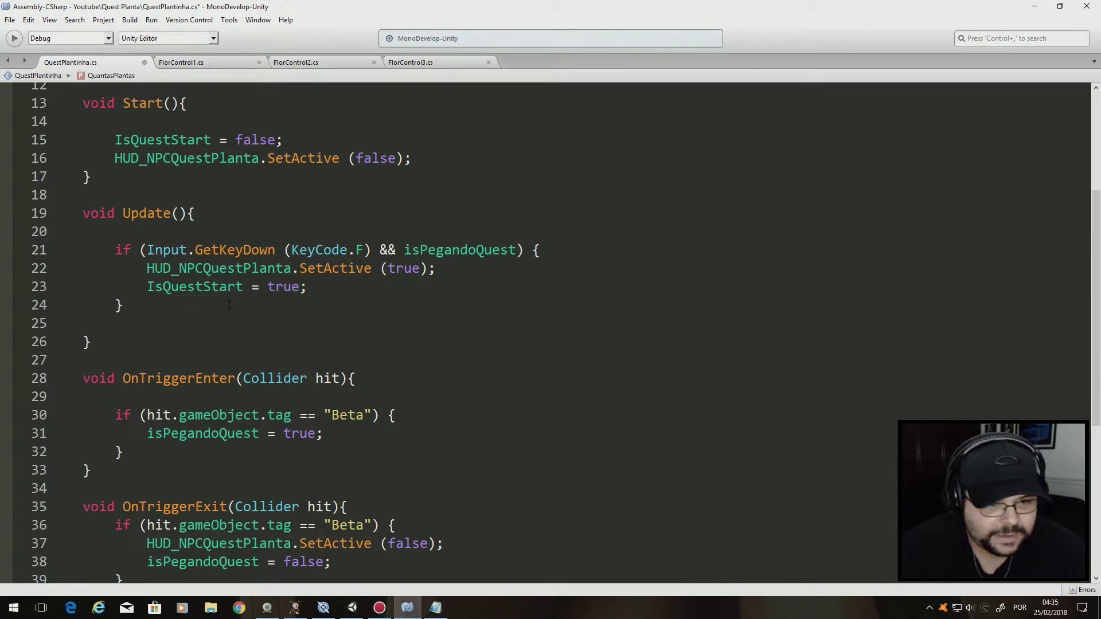
{"action": "left_click", "coordinate": [229, 305]}
{"action": "key", "text": "Return"}
{"action": "key", "text": "Return"}
{"action": "type", "text": "if"}
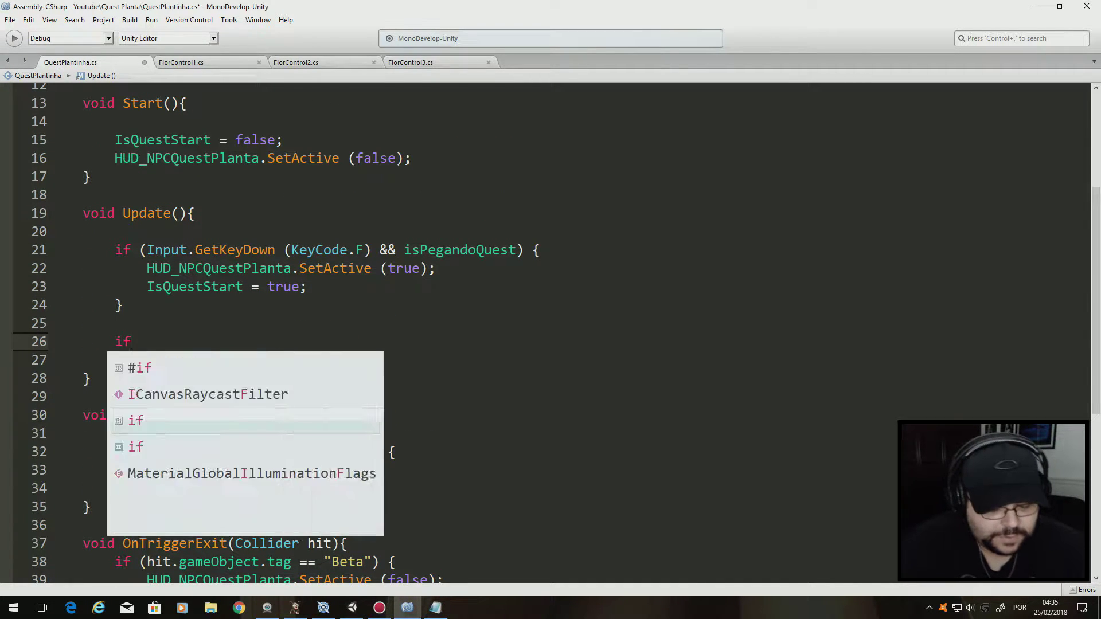
{"action": "type", "text": " (qua"}
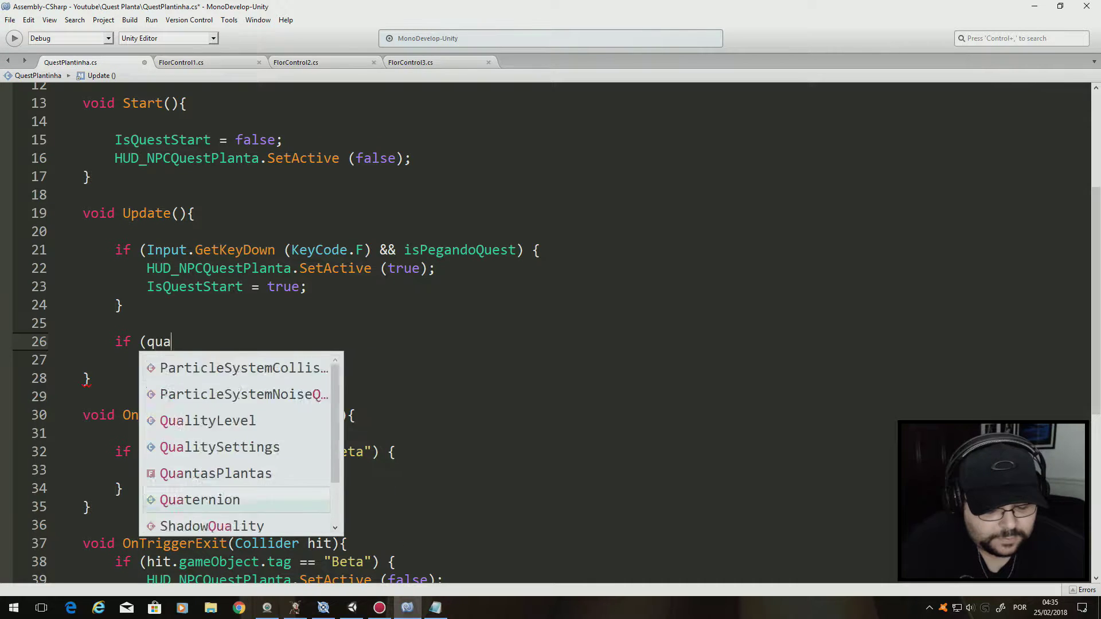
{"action": "type", "text": "nt"}
{"action": "key", "text": "Return"}
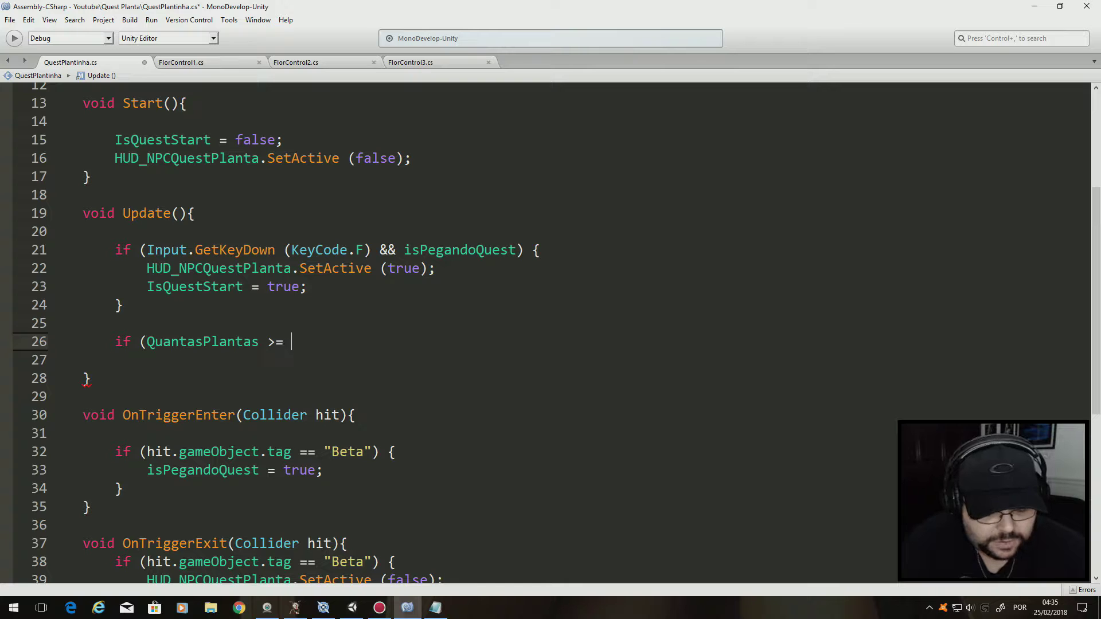
{"action": "type", "text": "3)"}
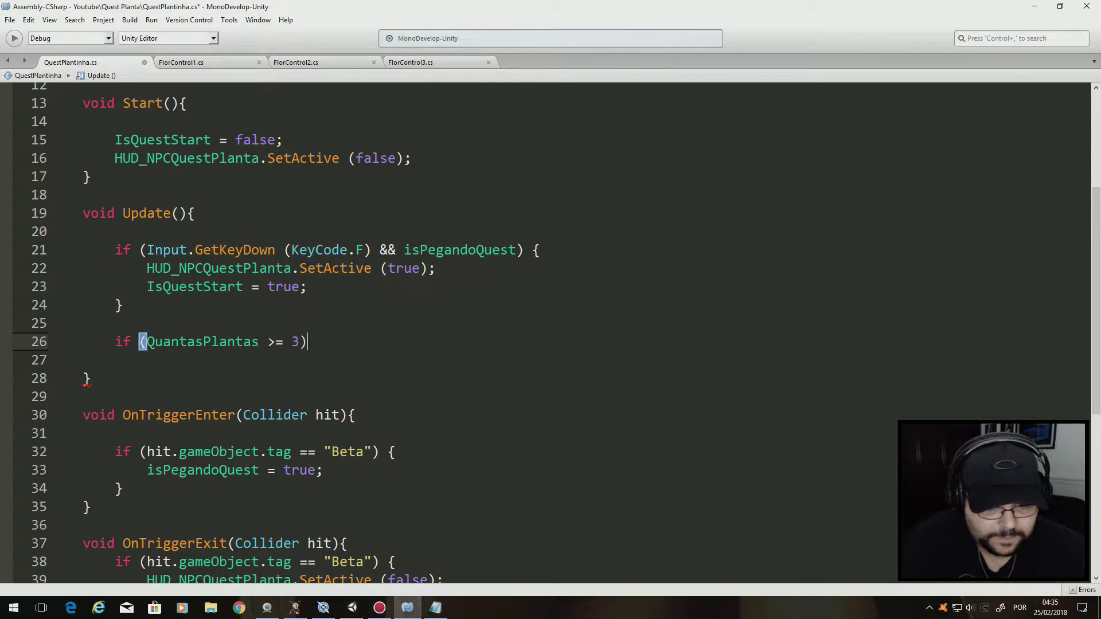
{"action": "type", "text": " {"}
{"action": "key", "text": "Return"}
{"action": "type", "text": "}"}
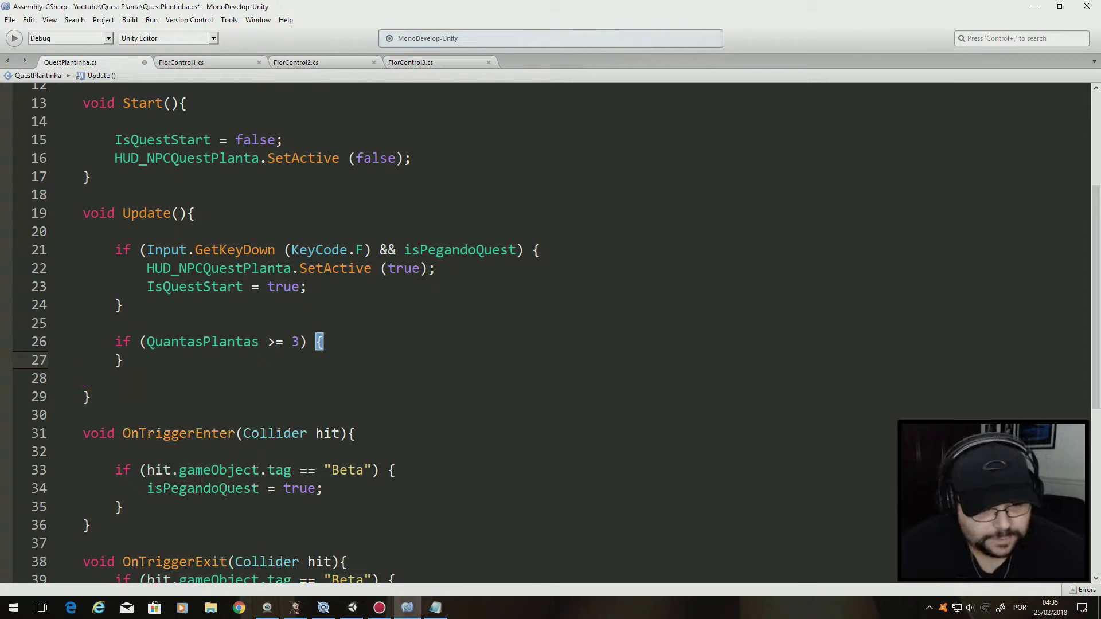
{"action": "key", "text": "Up"}
{"action": "key", "text": "End"}
{"action": "key", "text": "Return"}
Step: Set isQuestCompleta = true; inside that block, then select the Beta tag if-block in OnTriggerEnter
{"action": "scroll", "coordinate": [550, 332], "scroll_direction": "up", "scroll_amount": 2}
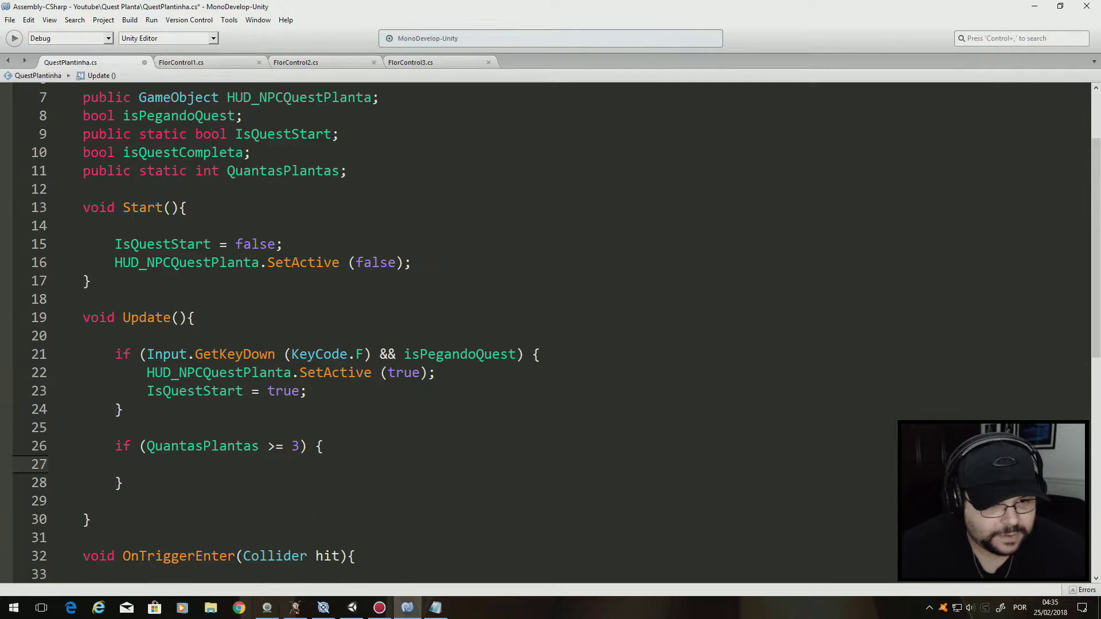
{"action": "double_click", "coordinate": [146, 153]}
{"action": "key", "text": "ctrl+c"}
{"action": "left_click", "coordinate": [223, 473]}
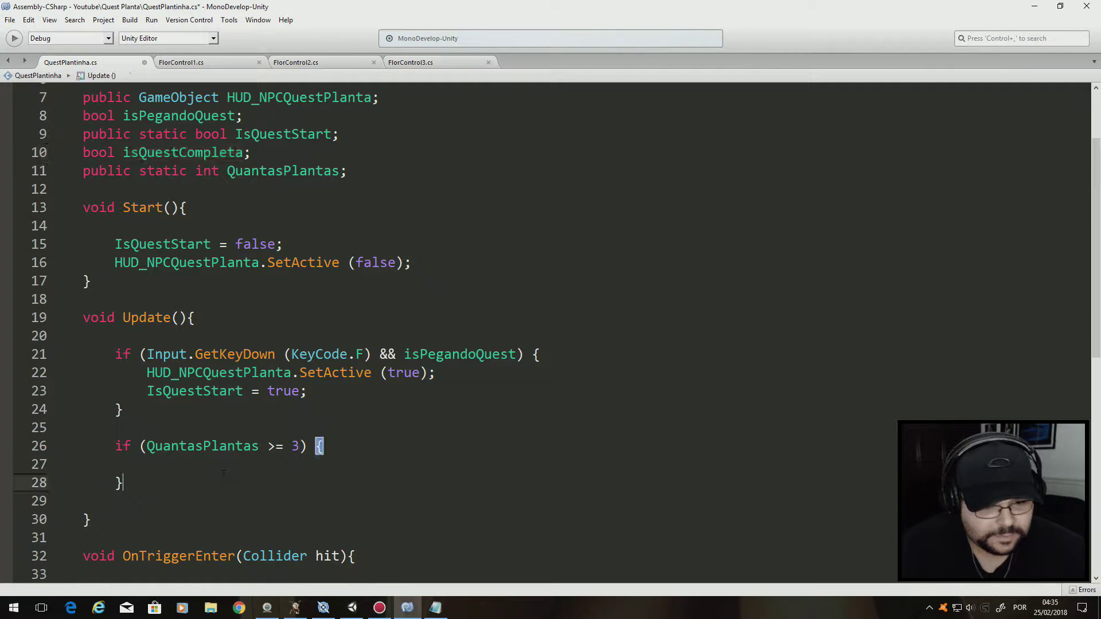
{"action": "key", "text": "ctrl+v"}
{"action": "type", "text": "= tru"}
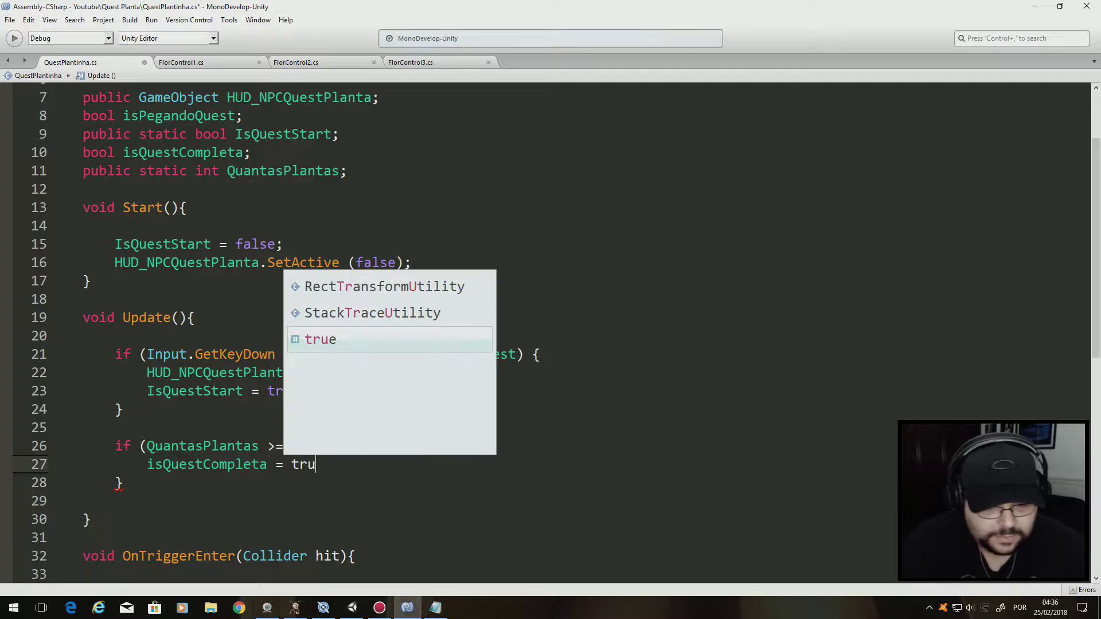
{"action": "type", "text": "e;"}
{"action": "scroll", "coordinate": [298, 439], "scroll_direction": "down", "scroll_amount": 1}
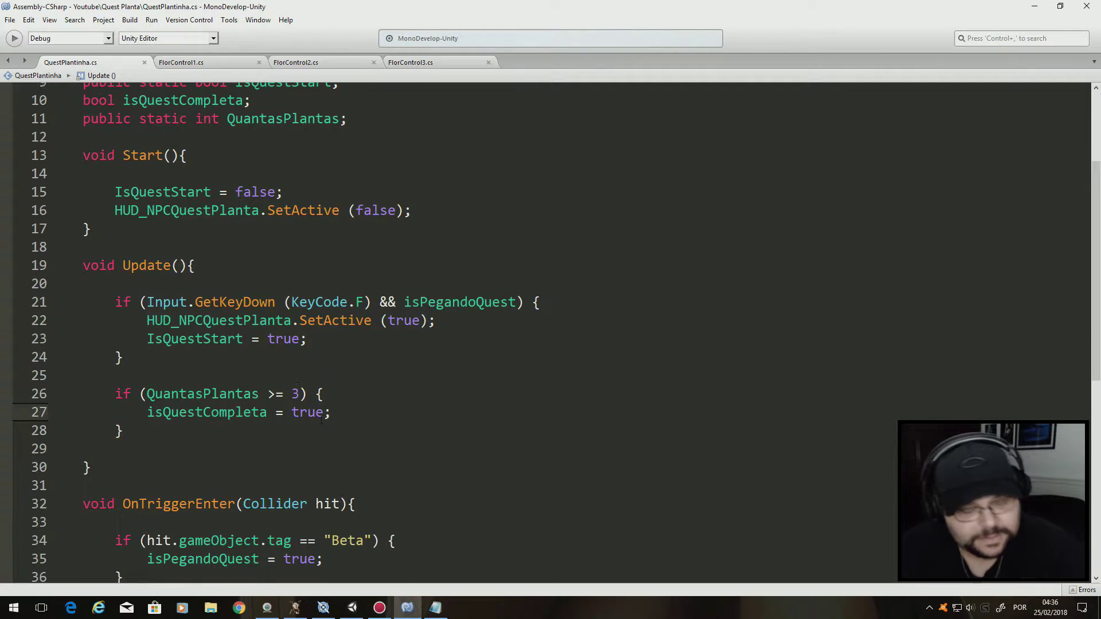
{"action": "scroll", "coordinate": [327, 416], "scroll_direction": "down", "scroll_amount": 1}
{"action": "scroll", "coordinate": [327, 416], "scroll_direction": "down", "scroll_amount": 2}
{"action": "scroll", "coordinate": [326, 417], "scroll_direction": "down", "scroll_amount": 3}
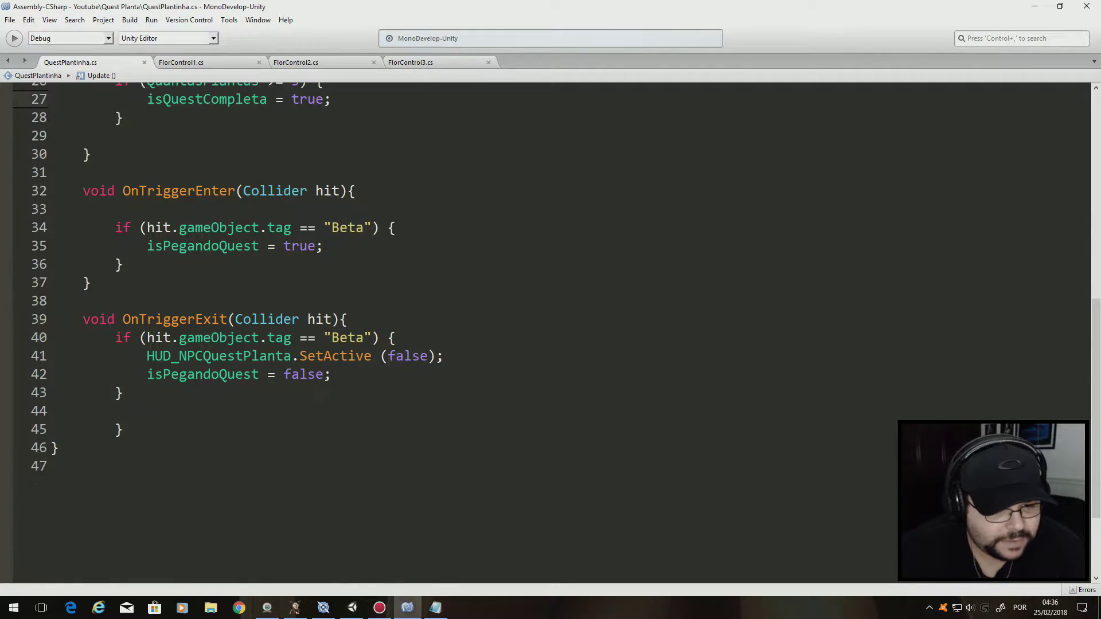
{"action": "scroll", "coordinate": [551, 332], "scroll_direction": "up", "scroll_amount": 1}
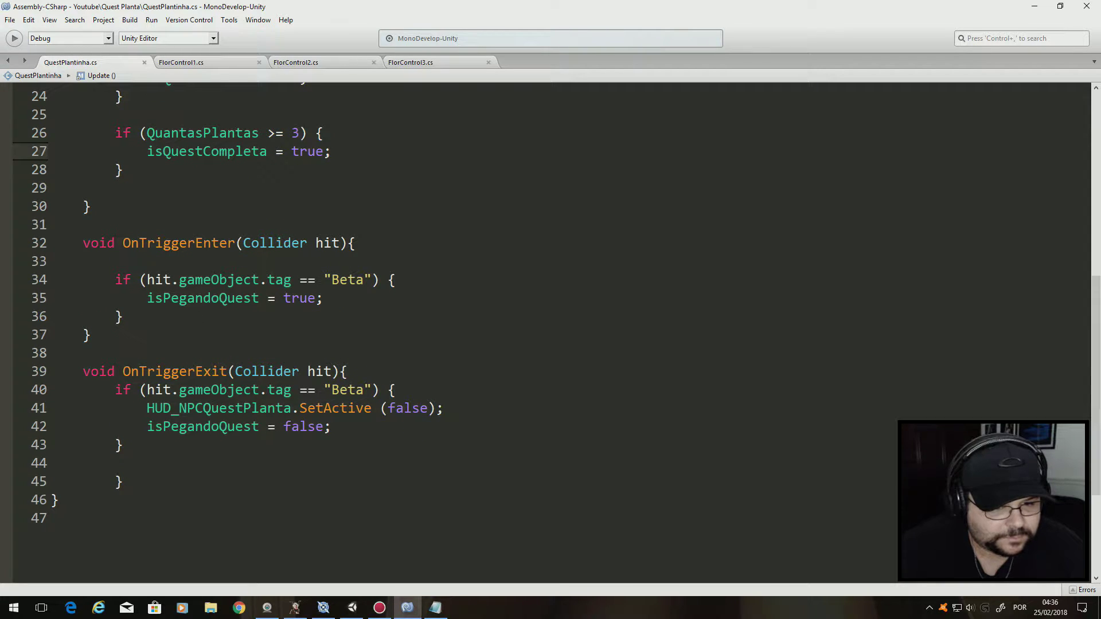
{"action": "left_click_drag", "start_coordinate": [116, 280], "coordinate": [145, 312]}
Step: Duplicate the Beta tag if-block below itself and add && isQuestCompleta to the copy's condition
{"action": "key", "text": "ctrl+c"}
{"action": "left_click", "coordinate": [153, 316]}
{"action": "key", "text": "Return"}
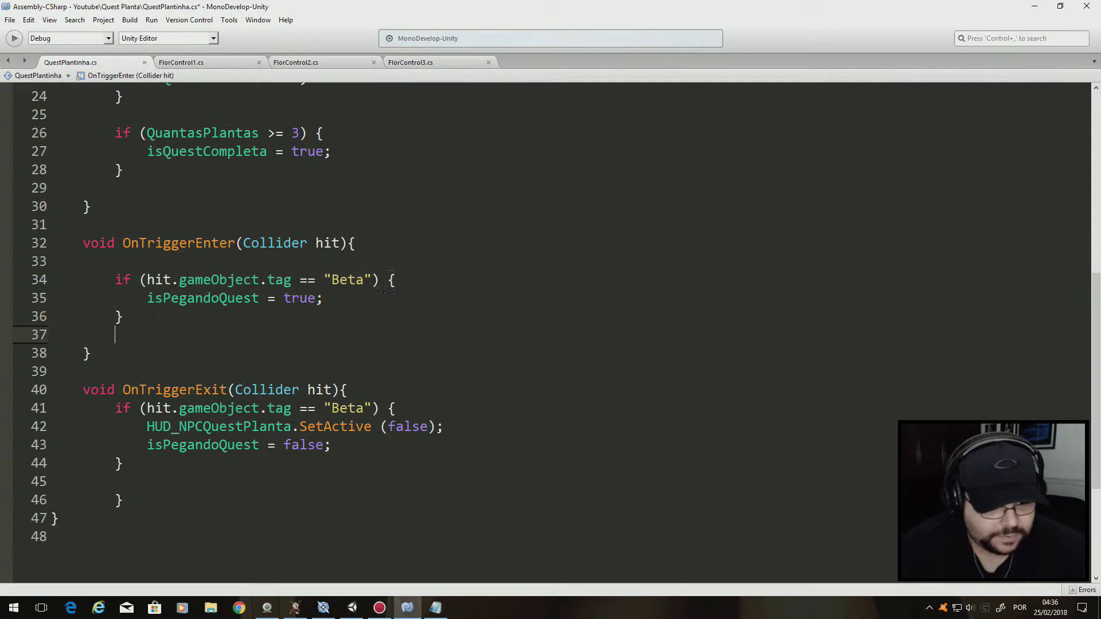
{"action": "key", "text": "Return"}
{"action": "key", "text": "ctrl+v"}
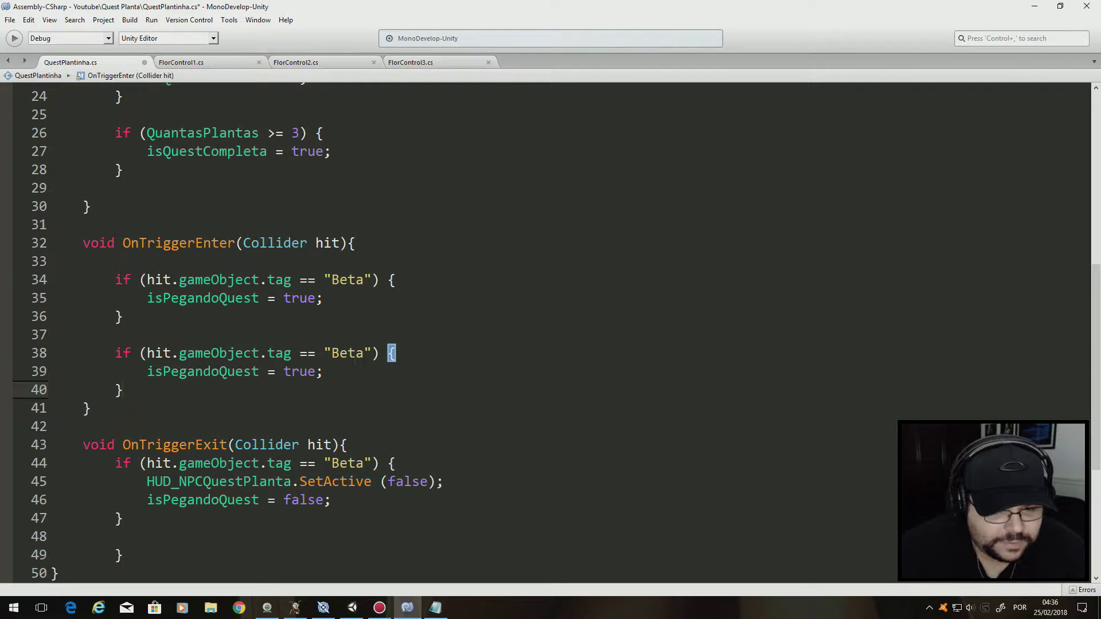
{"action": "left_click", "coordinate": [373, 354]}
{"action": "type", "text": "&& "}
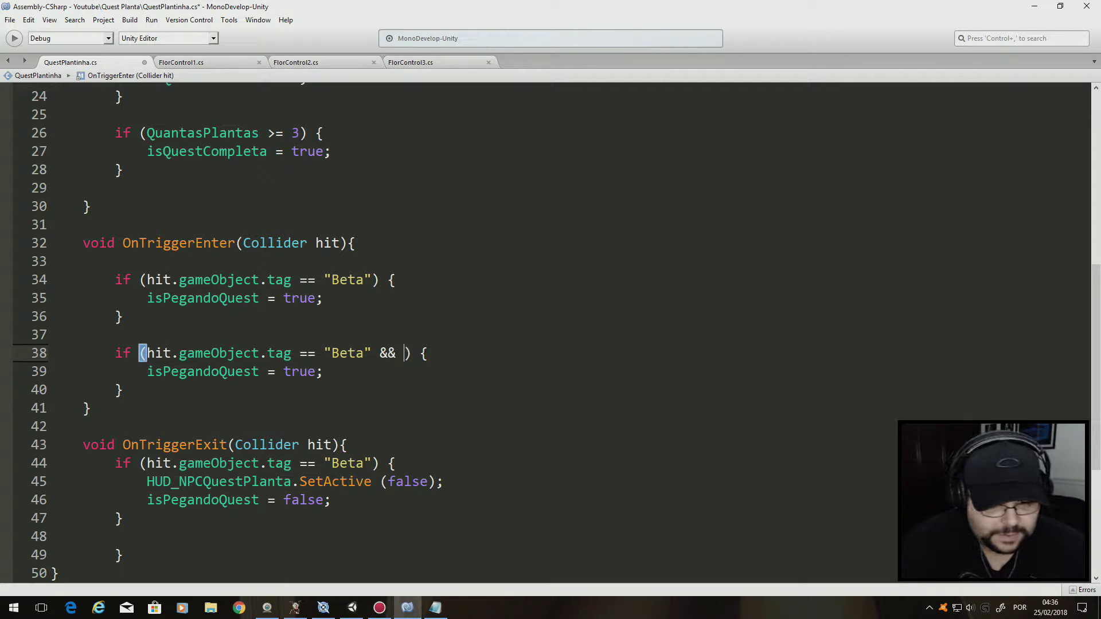
{"action": "type", "text": "isQue"}
{"action": "key", "text": "Return"}
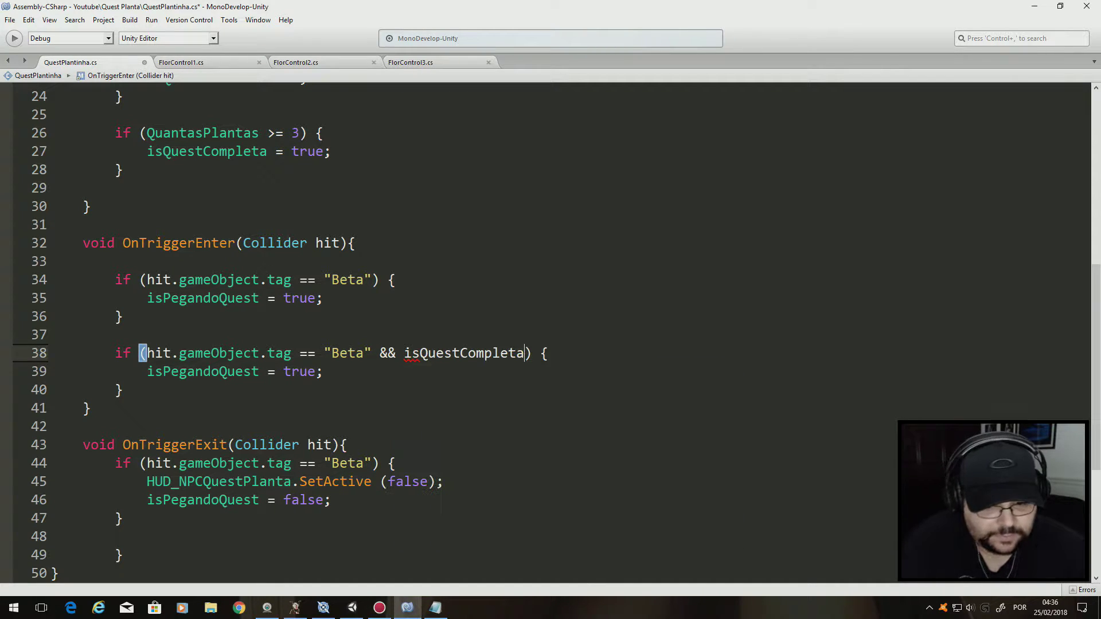
{"action": "left_click_drag", "start_coordinate": [148, 371], "coordinate": [321, 374]}
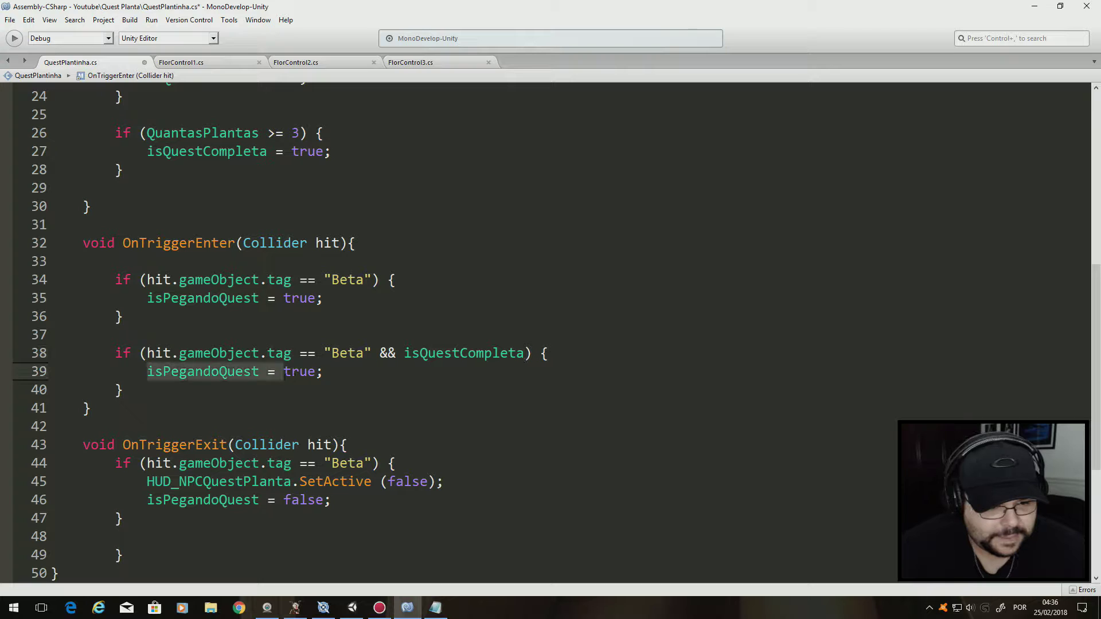
Step: Declare a public GameObject HUd_NPCQuestPlantaCompleta field below HUD_NPCQuestPlanta and save
{"action": "scroll", "coordinate": [323, 375], "scroll_direction": "up", "scroll_amount": 3}
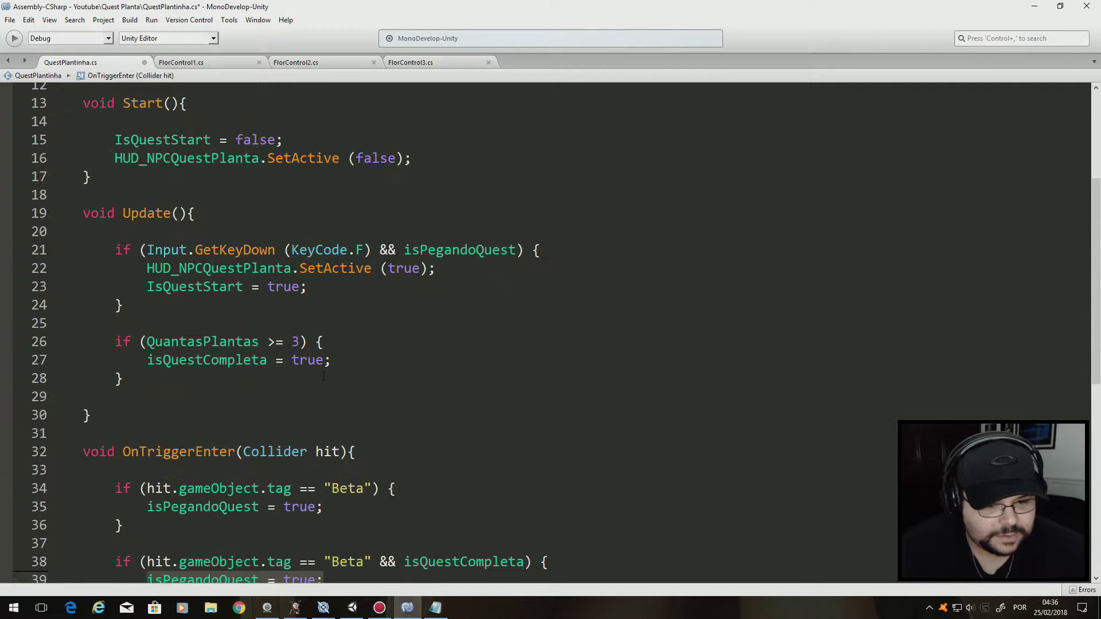
{"action": "scroll", "coordinate": [323, 376], "scroll_direction": "up", "scroll_amount": 4}
{"action": "left_click", "coordinate": [387, 204]}
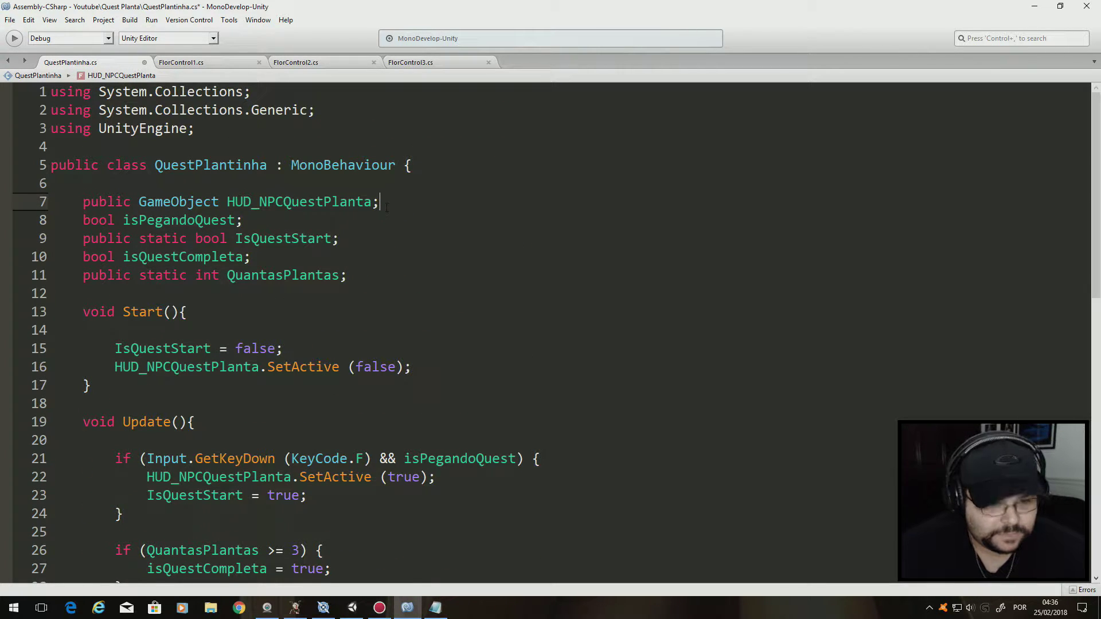
{"action": "key", "text": "Return"}
{"action": "type", "text": "po"}
{"action": "key", "text": "BackSpace"}
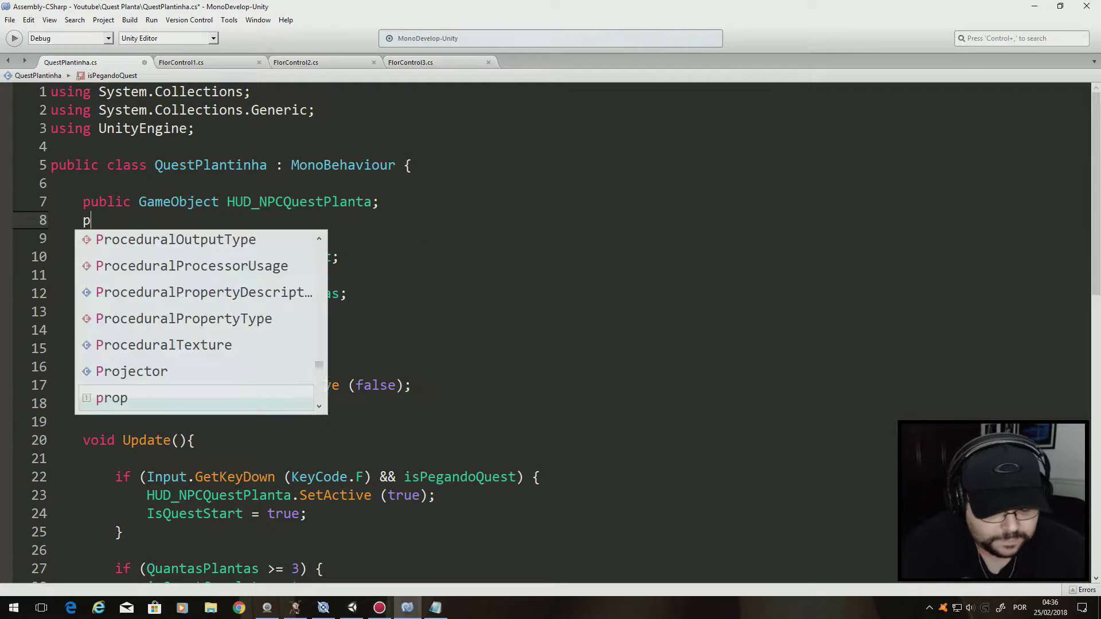
{"action": "type", "text": "ub"}
{"action": "key", "text": "Return"}
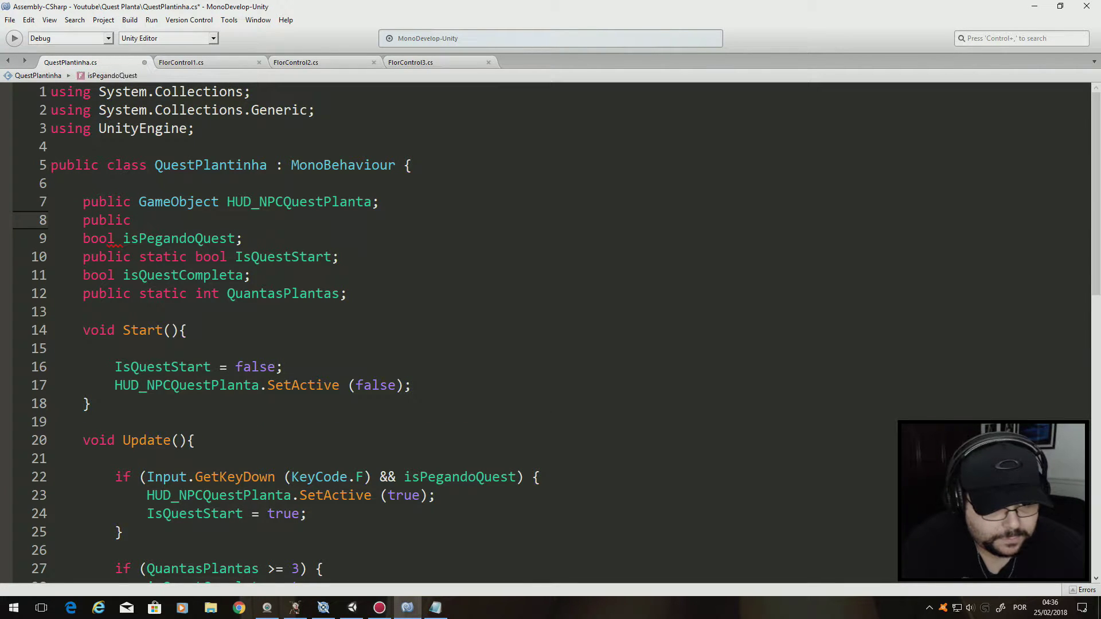
{"action": "key", "text": "BackSpace"}
{"action": "key", "text": "BackSpace"}
{"action": "key", "text": "BackSpace"}
{"action": "key", "text": "BackSpace"}
{"action": "key", "text": "BackSpace"}
{"action": "key", "text": "BackSpace"}
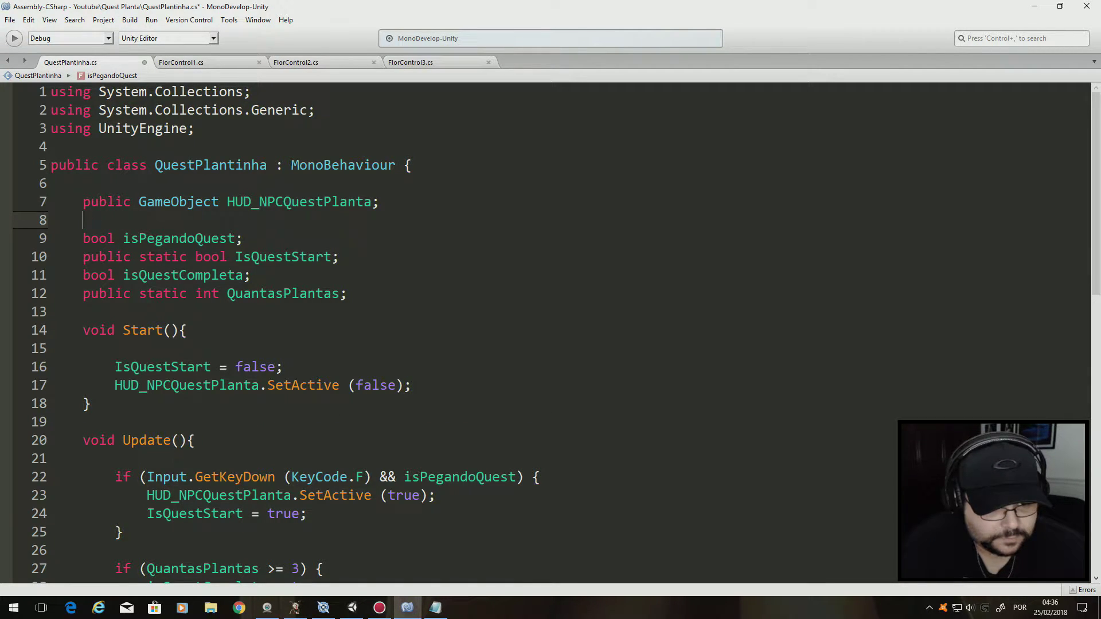
{"action": "type", "text": "pu"}
{"action": "key", "text": "Return"}
{"action": "type", "text": "Game"}
{"action": "key", "text": "Return"}
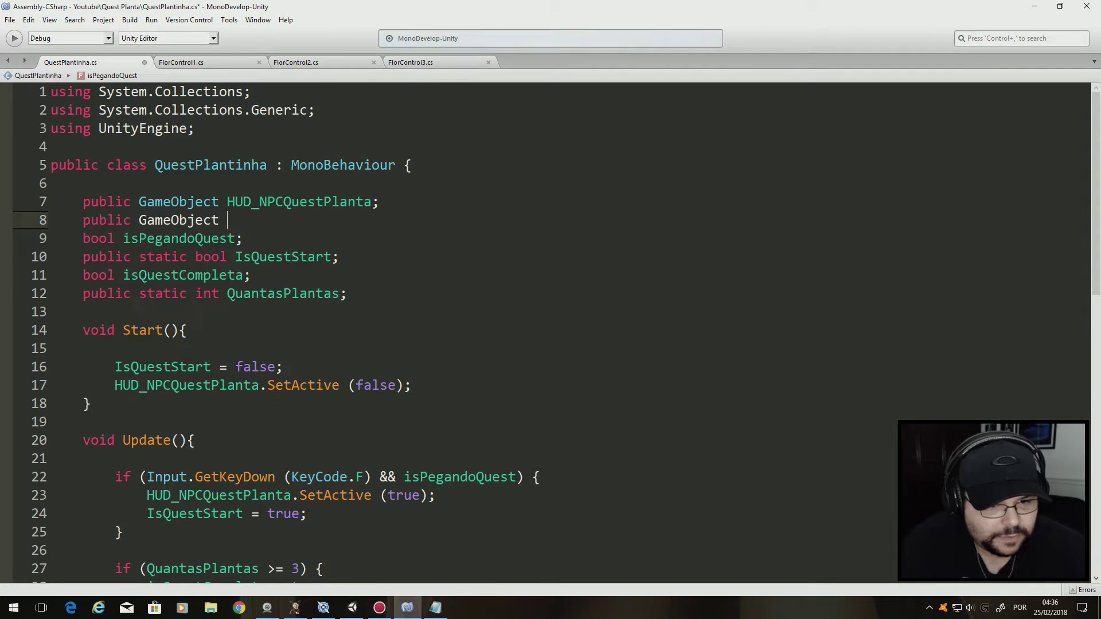
{"action": "type", "text": "HUd_N"}
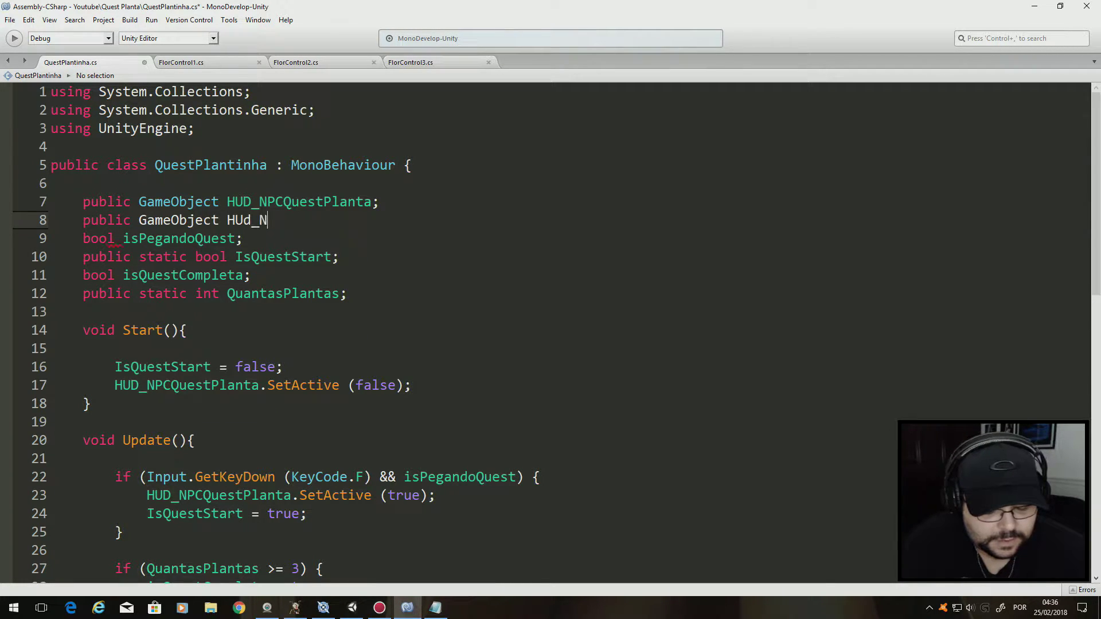
{"action": "type", "text": "PCQuestPlat"}
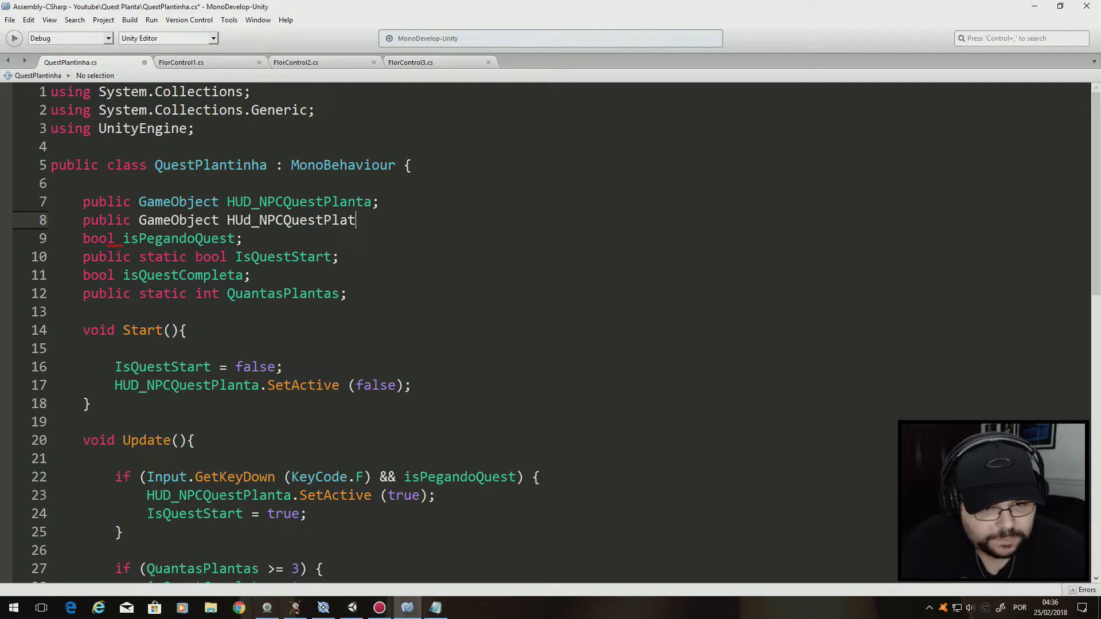
{"action": "type", "text": "an"}
{"action": "key", "text": "BackSpace"}
{"action": "key", "text": "BackSpace"}
{"action": "type", "text": "nta"}
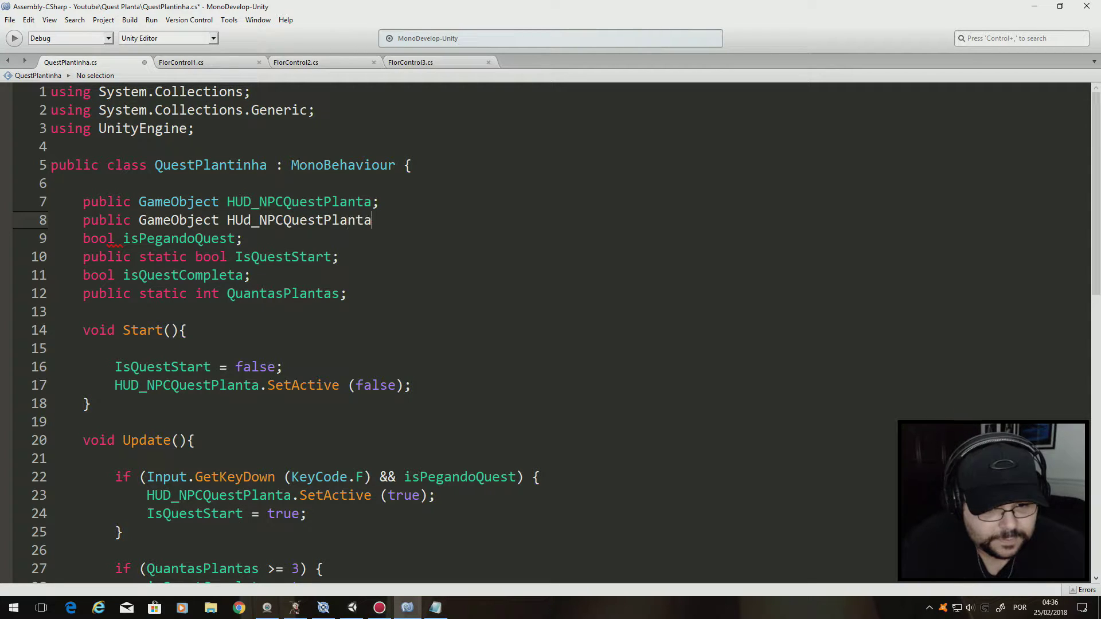
{"action": "type", "text": "COmpl"}
{"action": "key", "text": "BackSpace"}
{"action": "key", "text": "BackSpace"}
{"action": "type", "text": "om"}
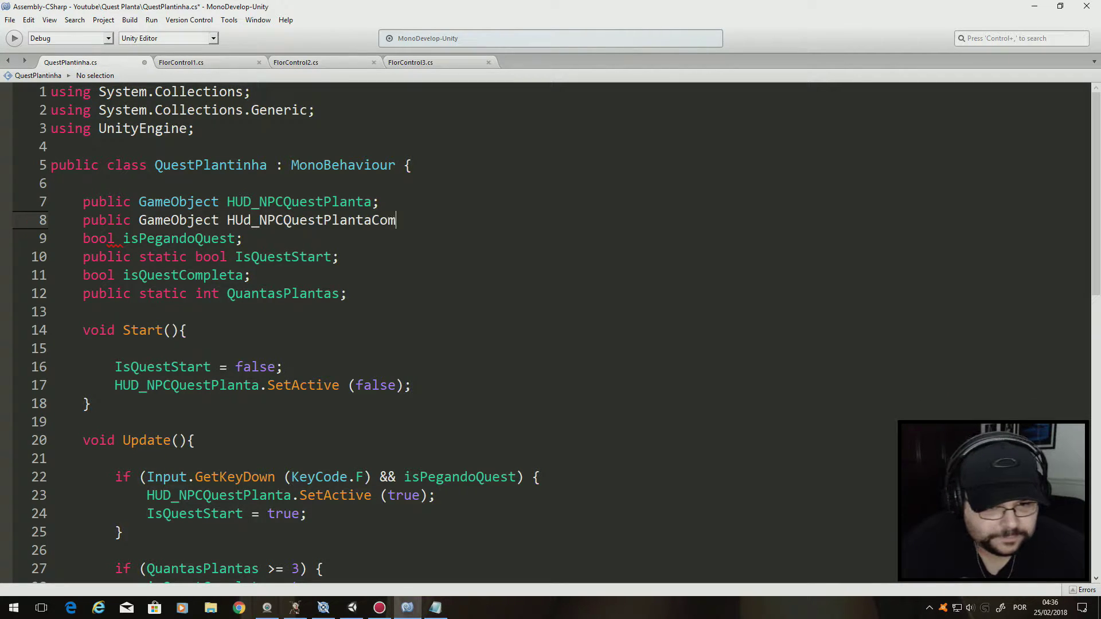
{"action": "type", "text": "pleta;"}
{"action": "key", "text": "ctrl+s"}
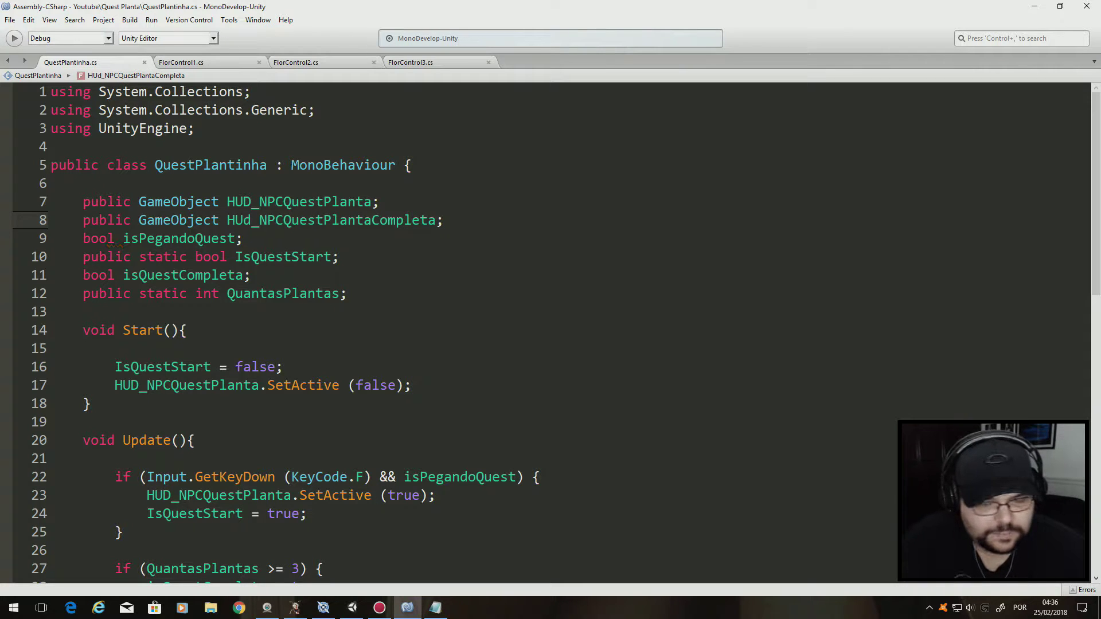
Step: In the new block, add HUd_NPCQuestPlantaCompleta.SetActive(true); and save
{"action": "scroll", "coordinate": [353, 434], "scroll_direction": "down", "scroll_amount": 1}
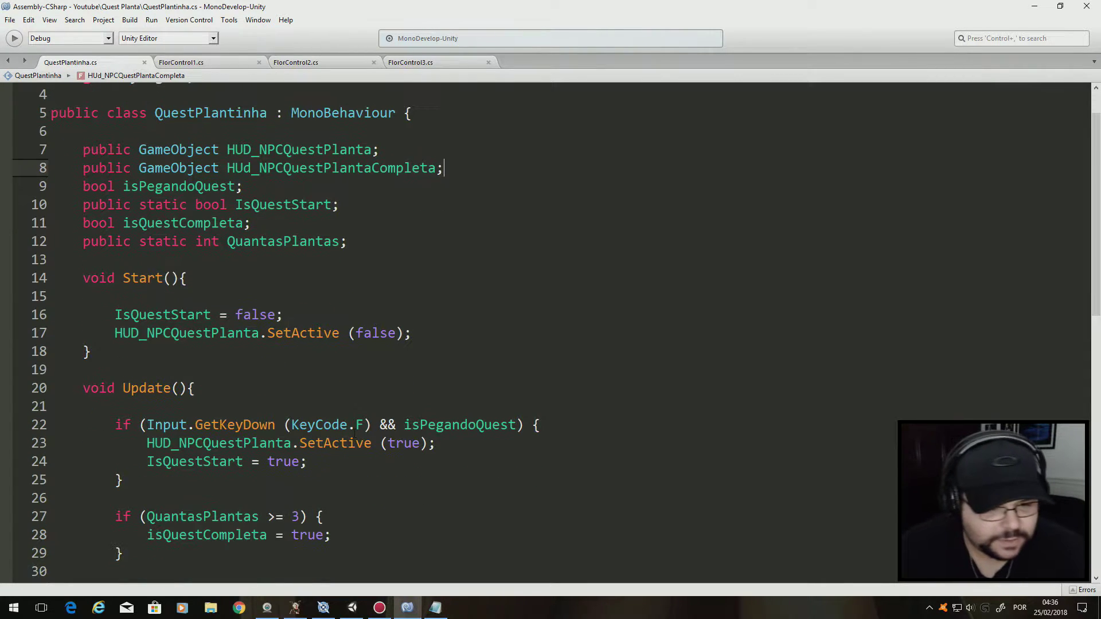
{"action": "scroll", "coordinate": [254, 359], "scroll_direction": "down", "scroll_amount": 3}
{"action": "scroll", "coordinate": [254, 360], "scroll_direction": "down", "scroll_amount": 5}
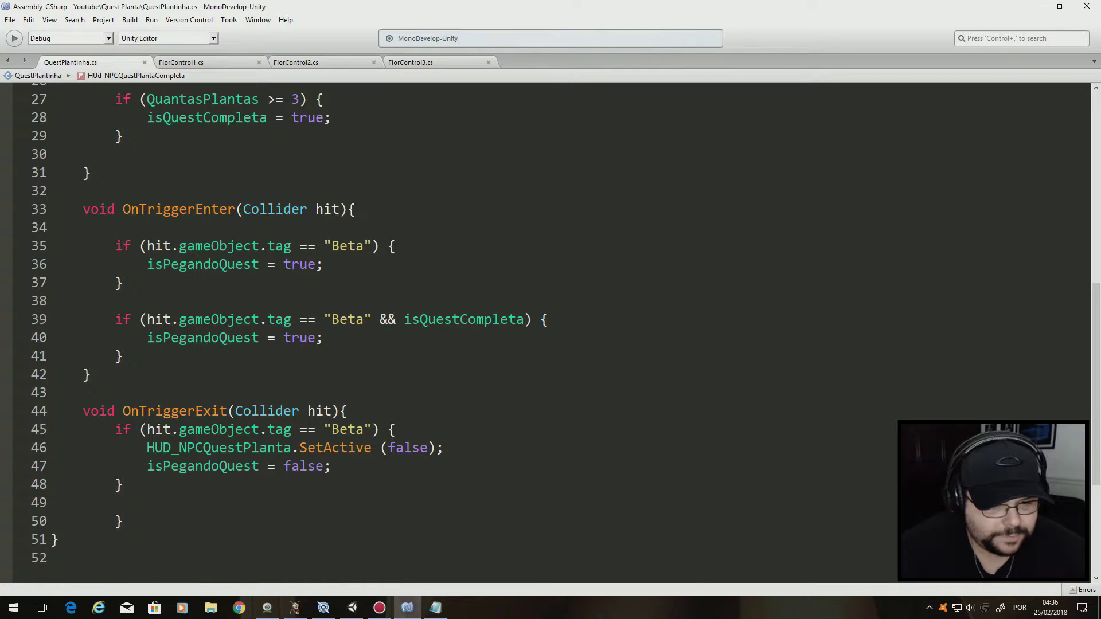
{"action": "scroll", "coordinate": [216, 414], "scroll_direction": "down", "scroll_amount": 1}
{"action": "scroll", "coordinate": [217, 415], "scroll_direction": "up", "scroll_amount": 2}
{"action": "left_click", "coordinate": [346, 393]}
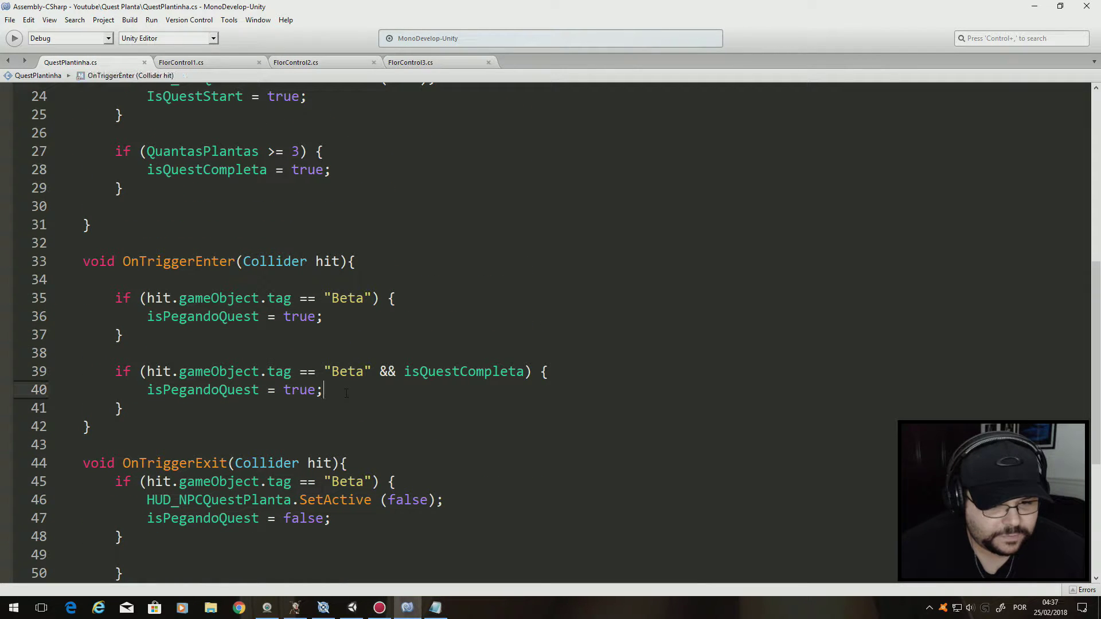
{"action": "key", "text": "Return"}
{"action": "type", "text": "hu"}
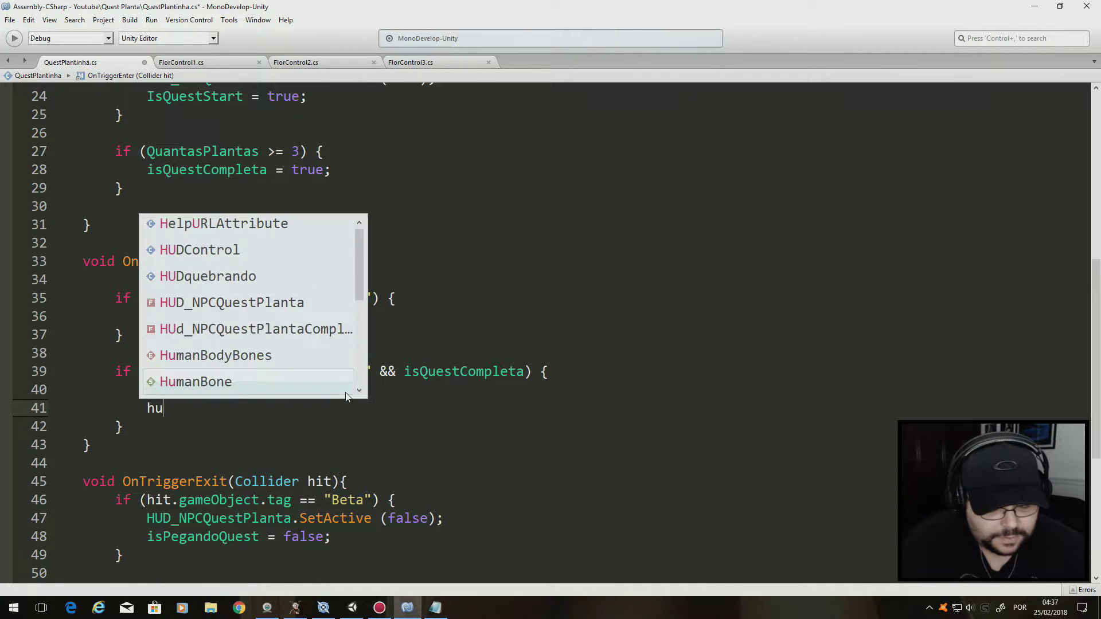
{"action": "key", "text": "BackSpace"}
{"action": "type", "text": "hud"}
{"action": "key", "text": "Escape"}
{"action": "key", "text": "ctrl+space"}
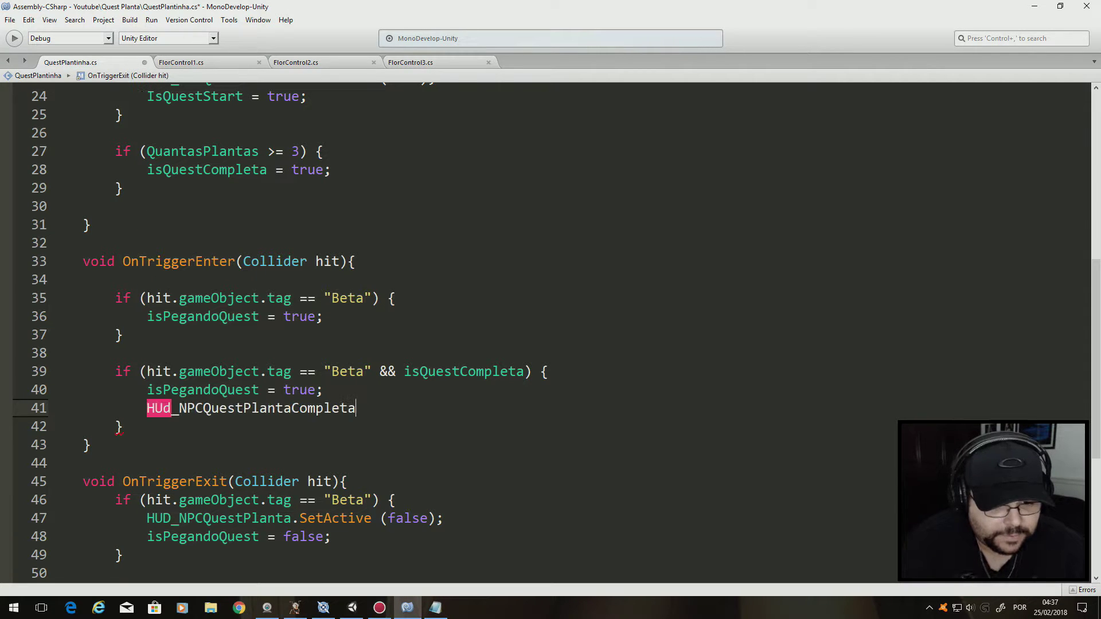
{"action": "type", "text": ".set"}
{"action": "key", "text": "Return"}
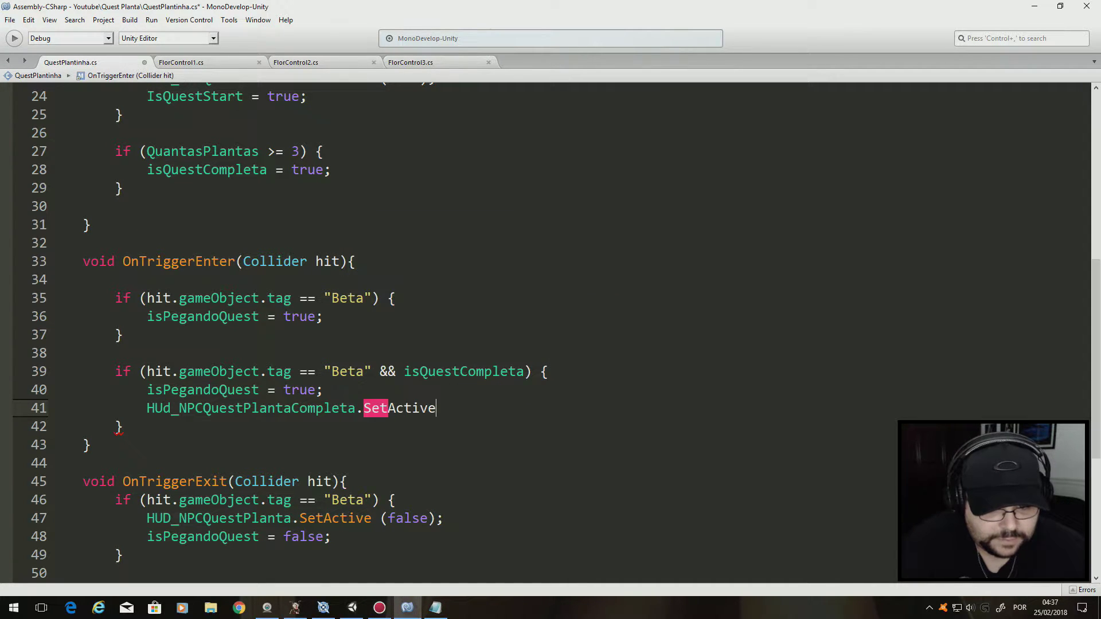
{"action": "type", "text": "(true);"}
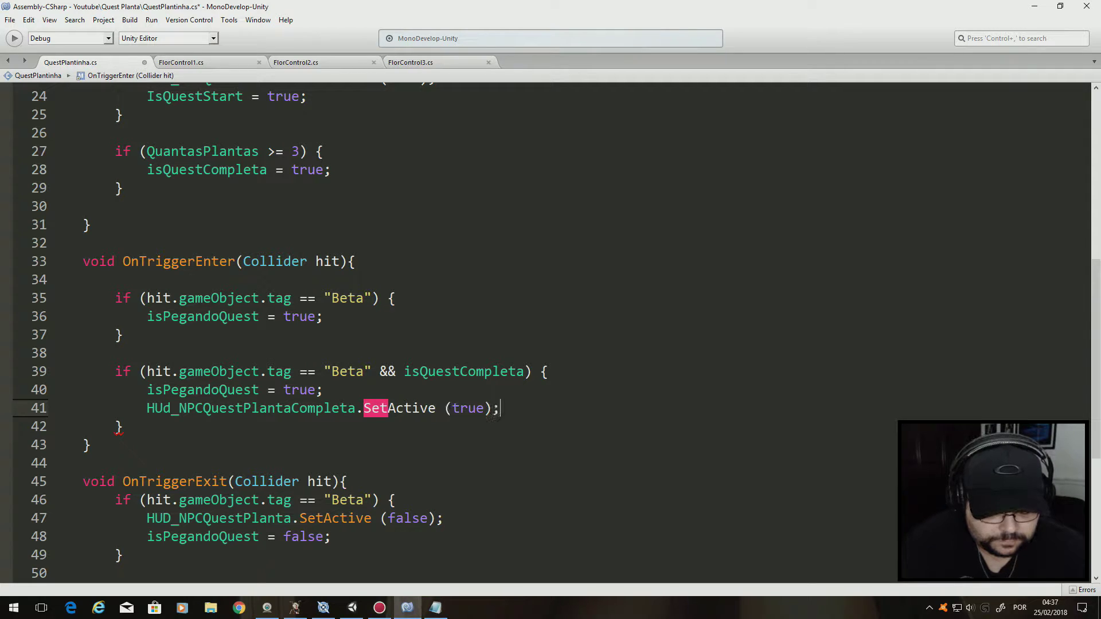
{"action": "key", "text": "ctrl+s"}
Step: Add HUd_NPCQuestPlantaCompleta.SetActive(false); to OnTriggerExit and save
{"action": "scroll", "coordinate": [354, 362], "scroll_direction": "down", "scroll_amount": 1}
{"action": "left_click_drag", "start_coordinate": [149, 347], "coordinate": [534, 356]}
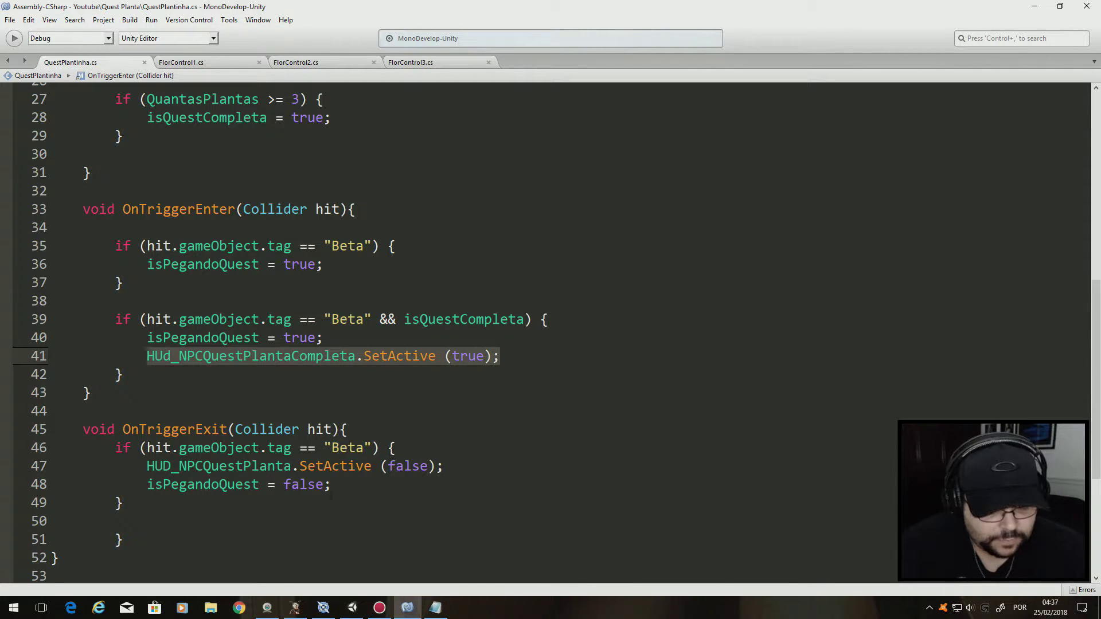
{"action": "key", "text": "ctrl+c"}
{"action": "left_click", "coordinate": [332, 485]}
{"action": "key", "text": "Return"}
{"action": "key", "text": "ctrl+v"}
{"action": "double_click", "coordinate": [460, 503]}
{"action": "type", "text": "fa"}
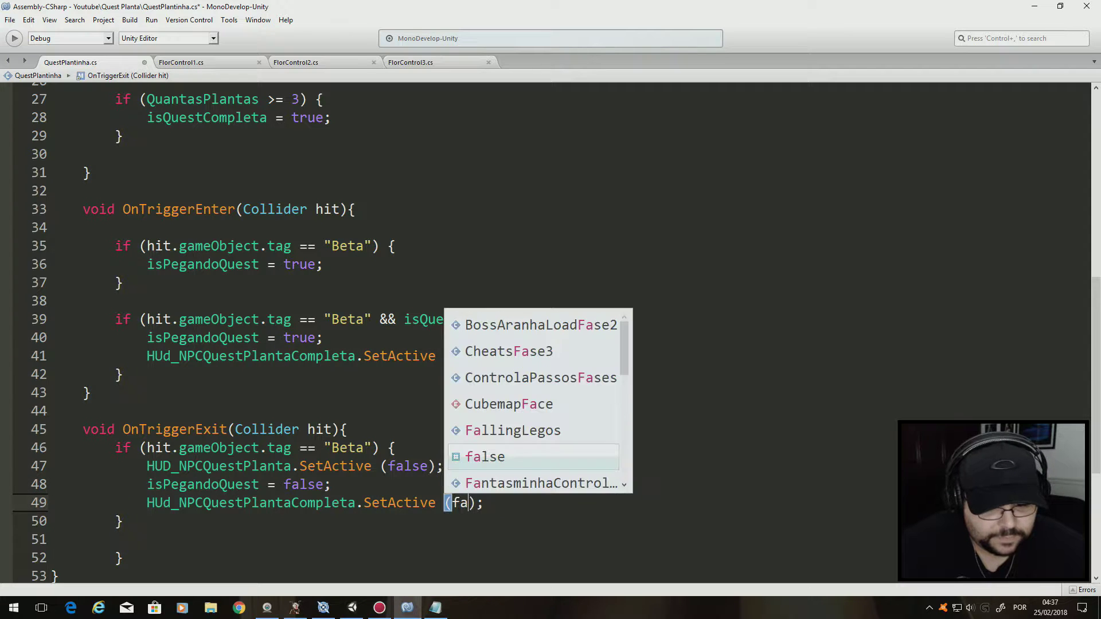
{"action": "key", "text": "Return"}
{"action": "key", "text": "ctrl+s"}
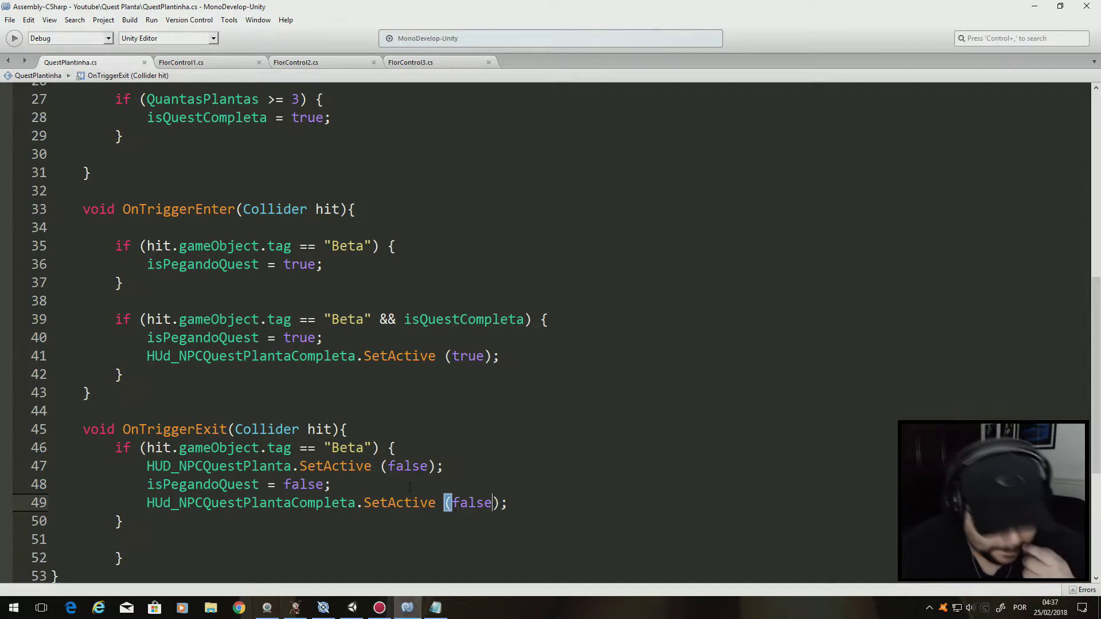
Step: Add HUd_NPCQuestPlantaCompleta.SetActive(false); in Start() after line 17 and save the script
{"action": "scroll", "coordinate": [267, 396], "scroll_direction": "up", "scroll_amount": 2}
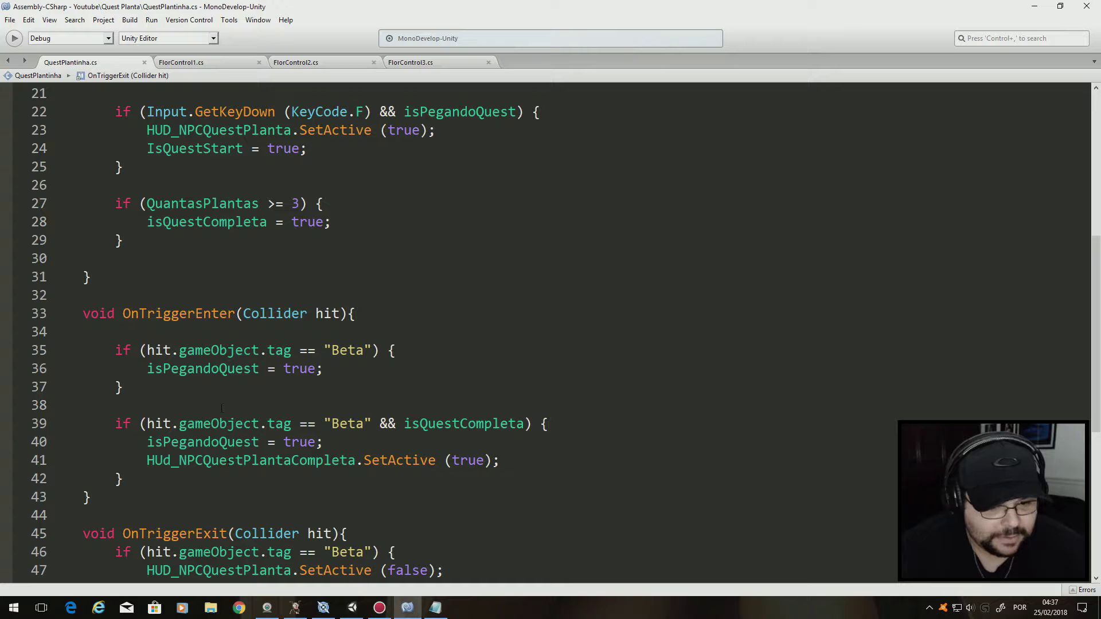
{"action": "scroll", "coordinate": [222, 408], "scroll_direction": "down", "scroll_amount": 2}
{"action": "left_click_drag", "start_coordinate": [147, 503], "coordinate": [512, 497]}
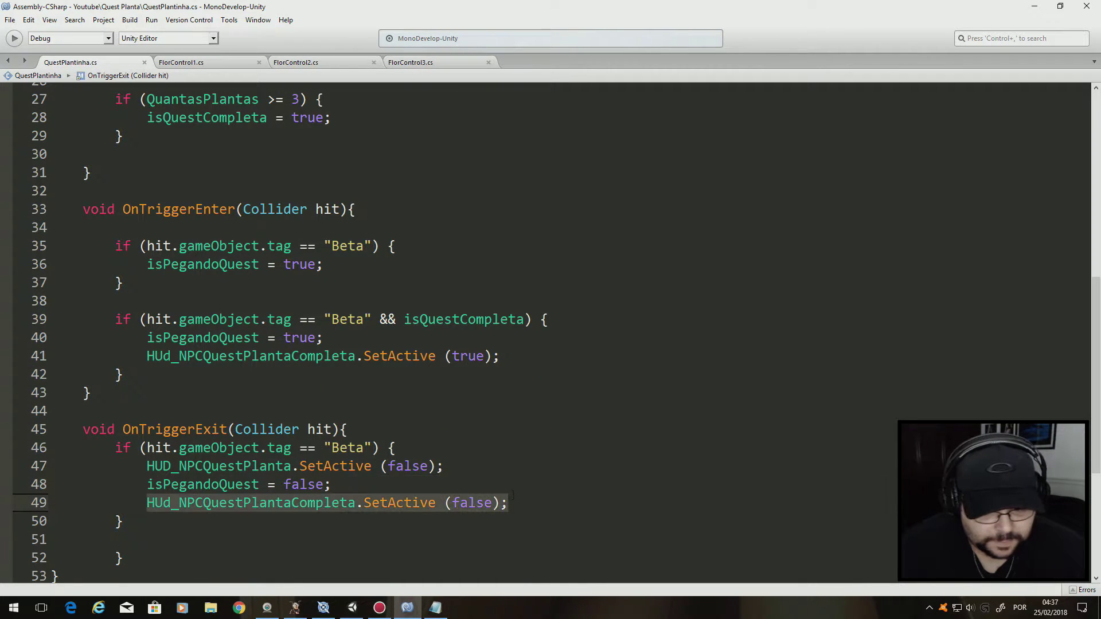
{"action": "scroll", "coordinate": [512, 496], "scroll_direction": "up", "scroll_amount": 5}
{"action": "scroll", "coordinate": [512, 496], "scroll_direction": "up", "scroll_amount": 2}
{"action": "left_click", "coordinate": [352, 280]}
{"action": "key", "text": "End"}
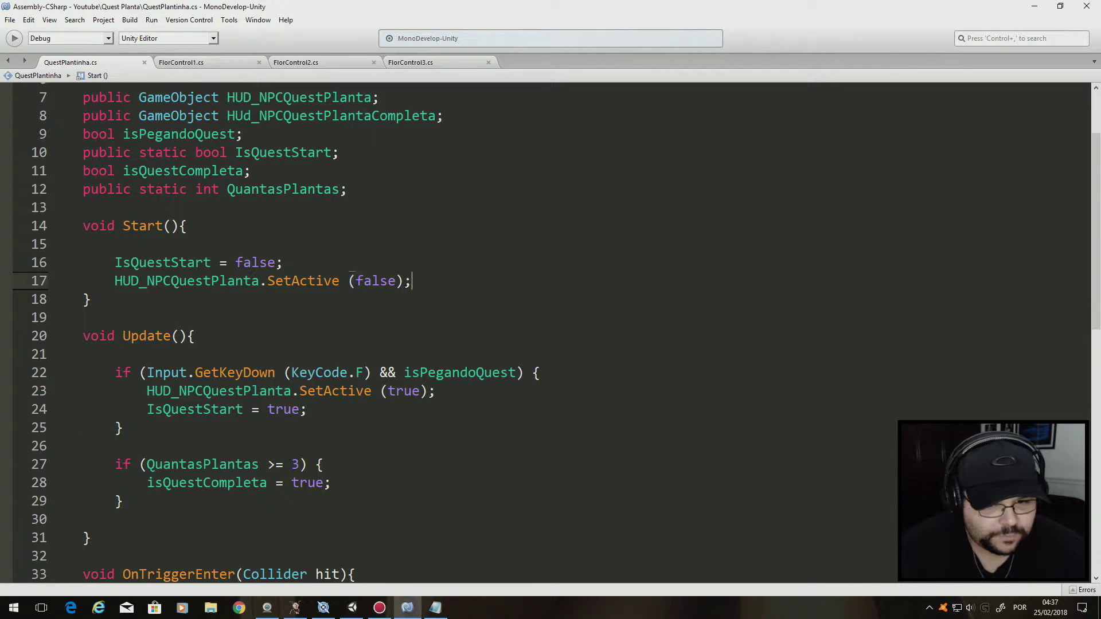
{"action": "key", "text": "Return"}
{"action": "key", "text": "ctrl+v"}
{"action": "key", "text": "ctrl+s"}
{"action": "left_click", "coordinate": [354, 613]}
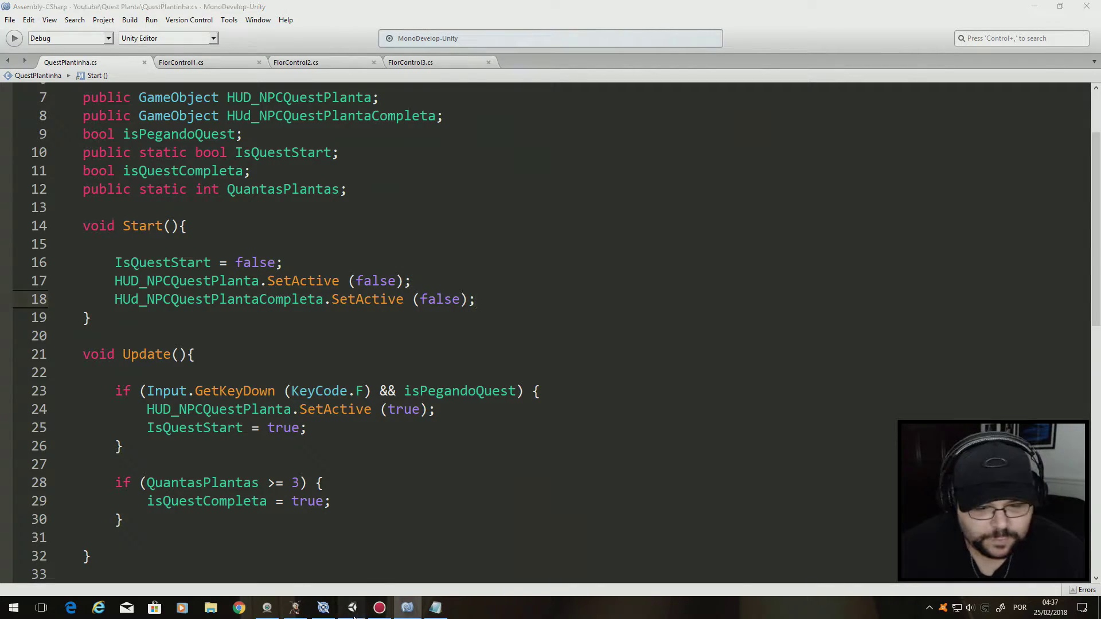
{"action": "left_click", "coordinate": [9, 19]}
Step: Save the Unity scene
{"action": "left_click", "coordinate": [37, 62]}
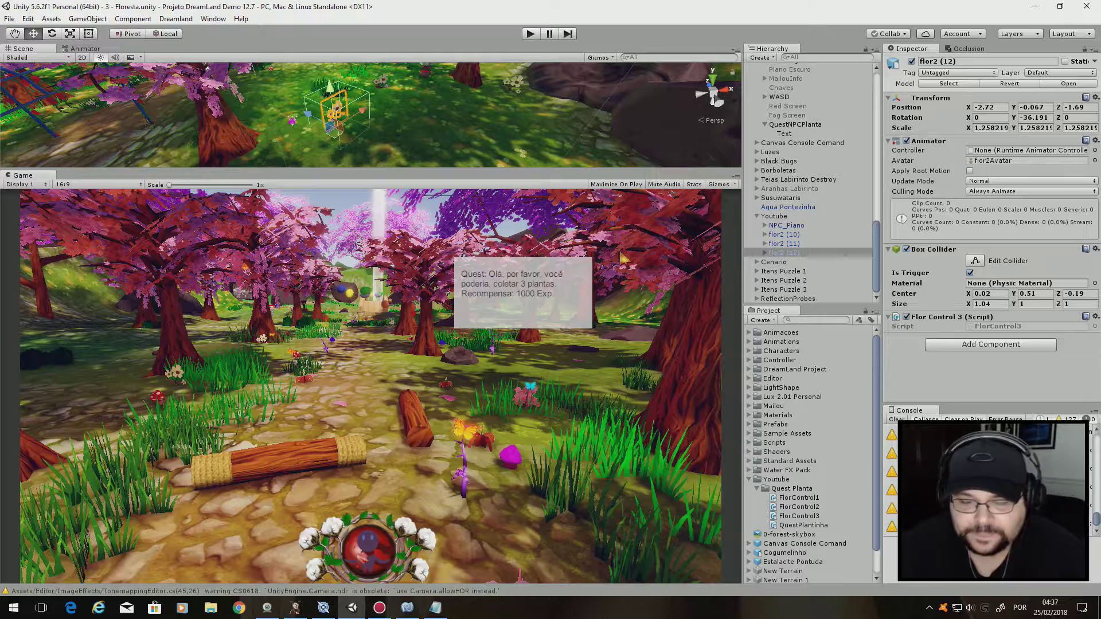
{"action": "left_click", "coordinate": [407, 610]}
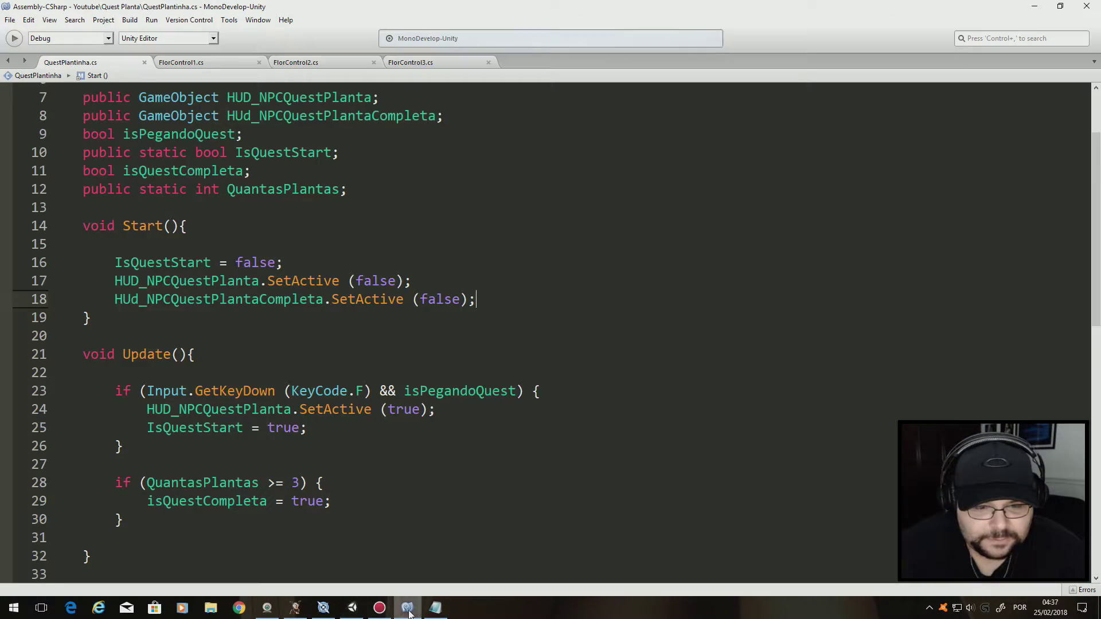
{"action": "scroll", "coordinate": [550, 332], "scroll_direction": "down", "scroll_amount": 5}
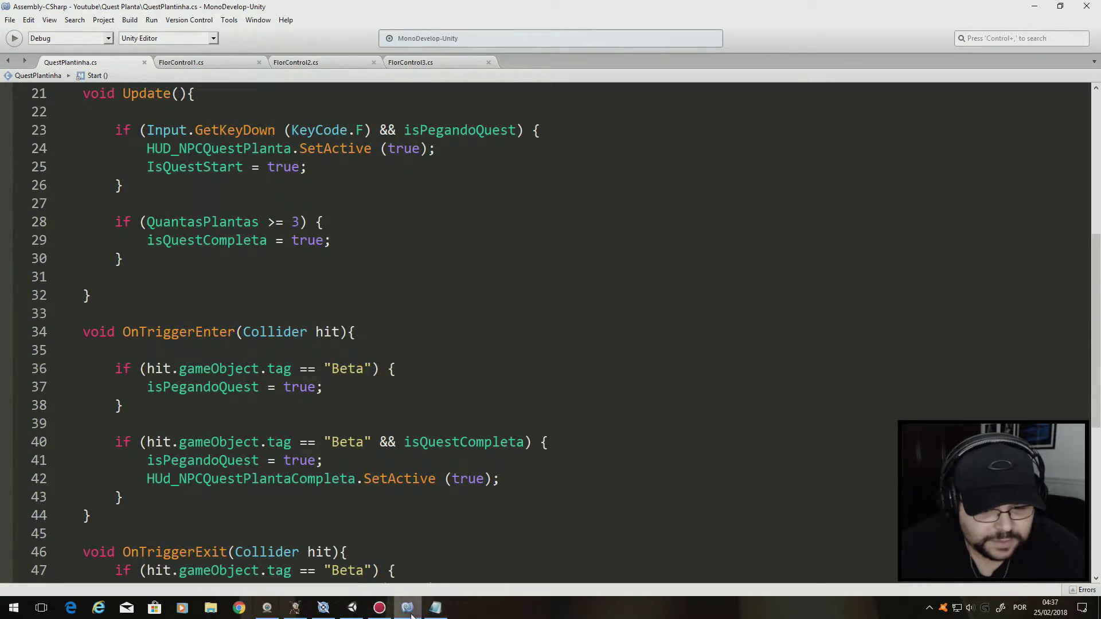
{"action": "key", "text": "alt+Tab"}
{"action": "scroll", "coordinate": [780, 235], "scroll_direction": "up", "scroll_amount": 3}
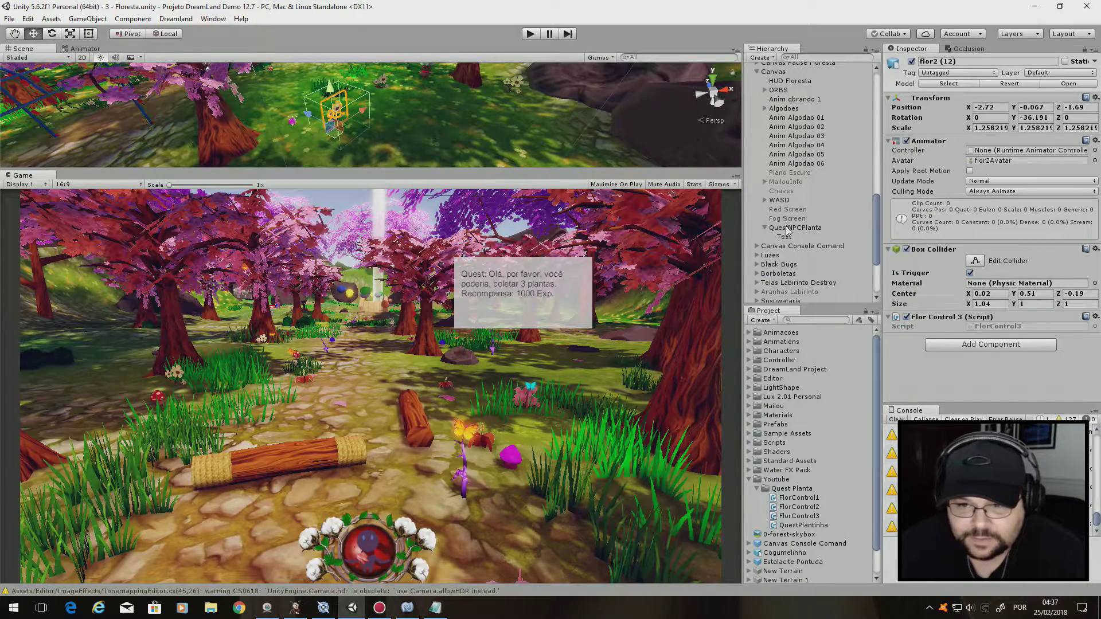
Step: Duplicate QuestNPCPlanta, rename the copy QuestNPCPlantaCompleta, and deactivate the original panel
{"action": "left_click", "coordinate": [786, 227]}
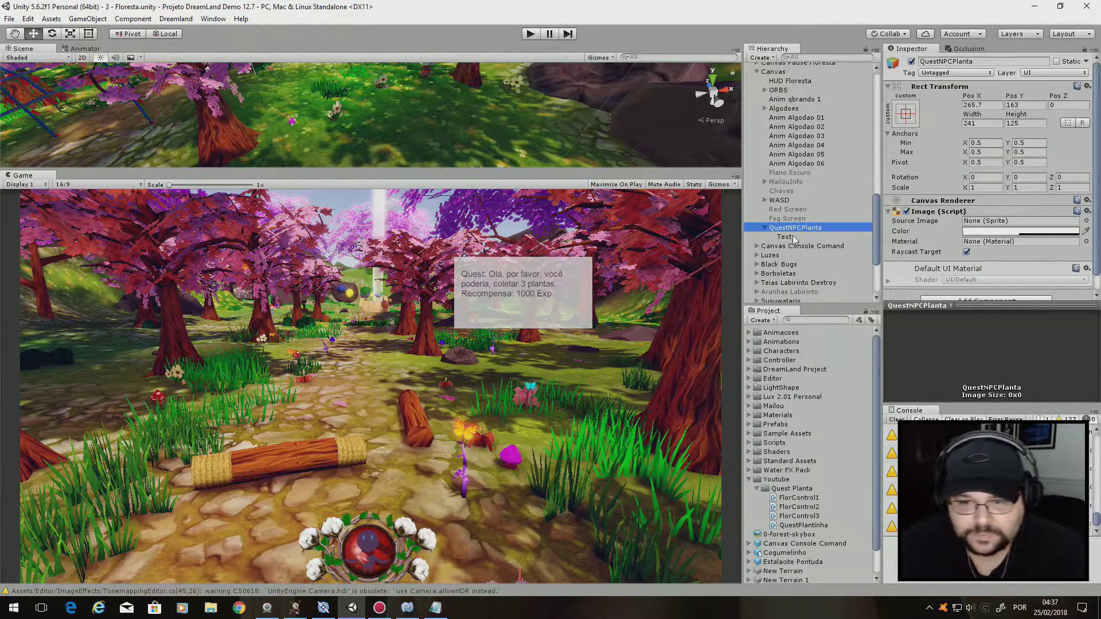
{"action": "key", "text": "Down"}
{"action": "left_click", "coordinate": [791, 229]}
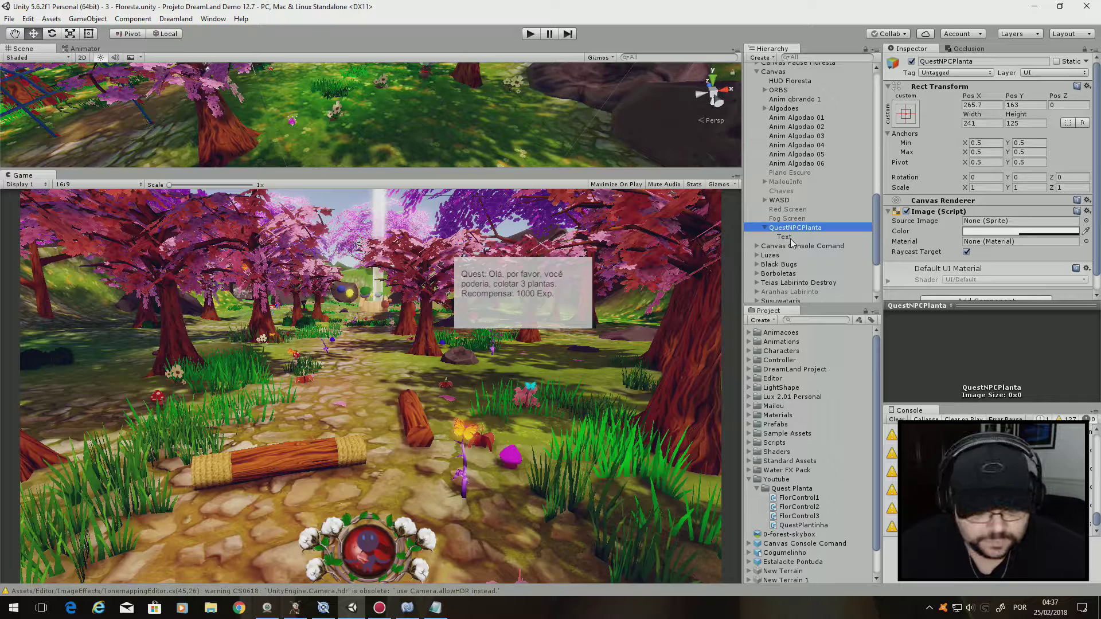
{"action": "key", "text": "ctrl+d"}
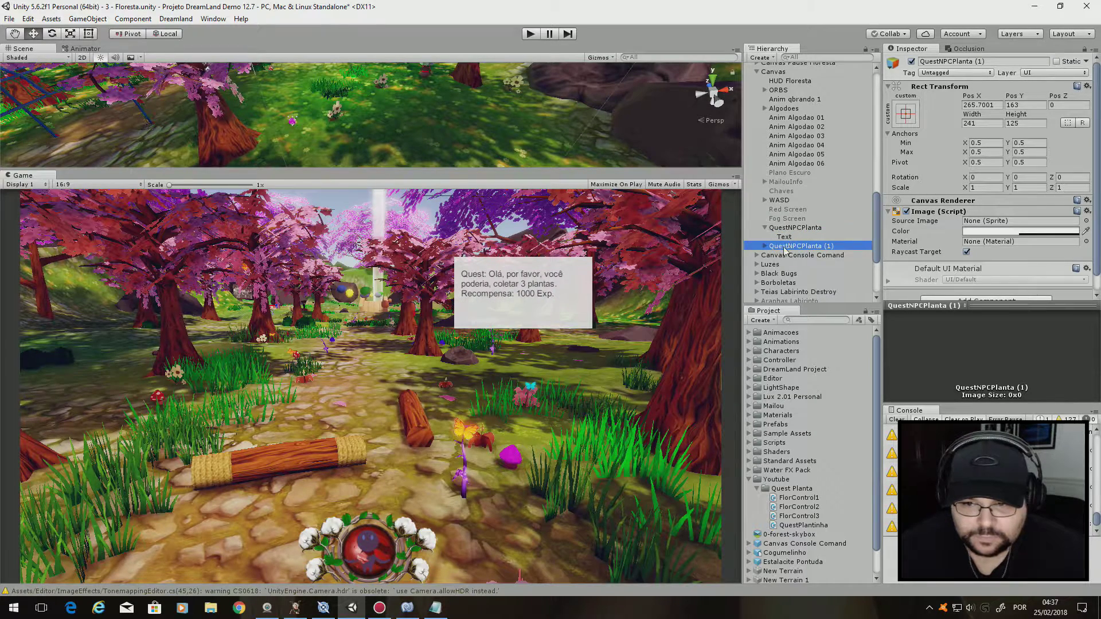
{"action": "left_click", "coordinate": [765, 246]}
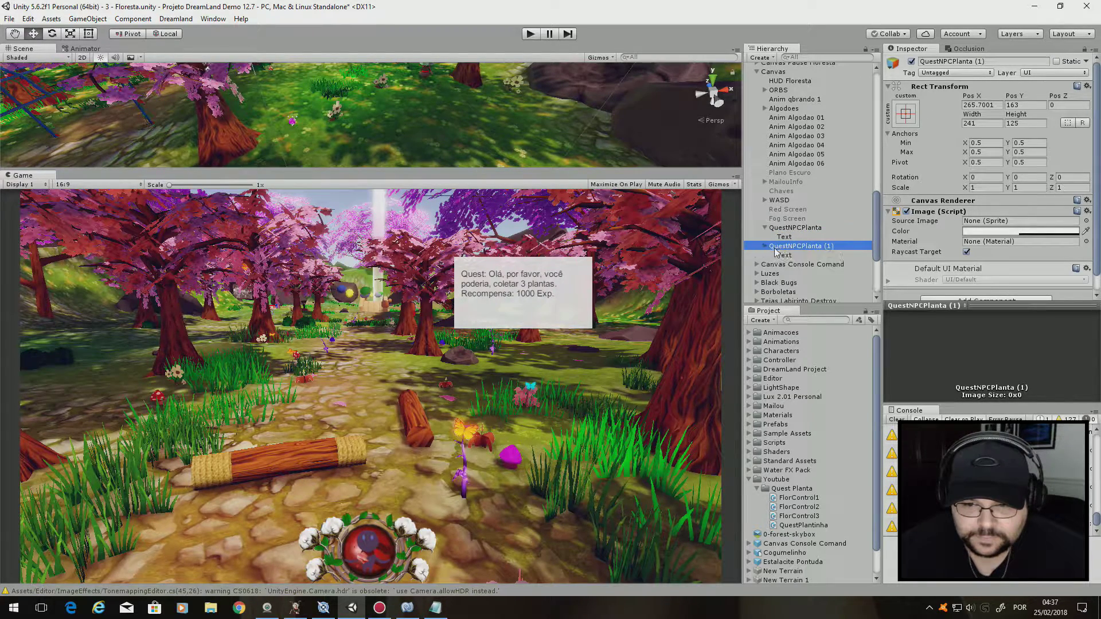
{"action": "left_click", "coordinate": [818, 246]}
{"action": "left_click_drag", "start_coordinate": [821, 248], "coordinate": [847, 250]}
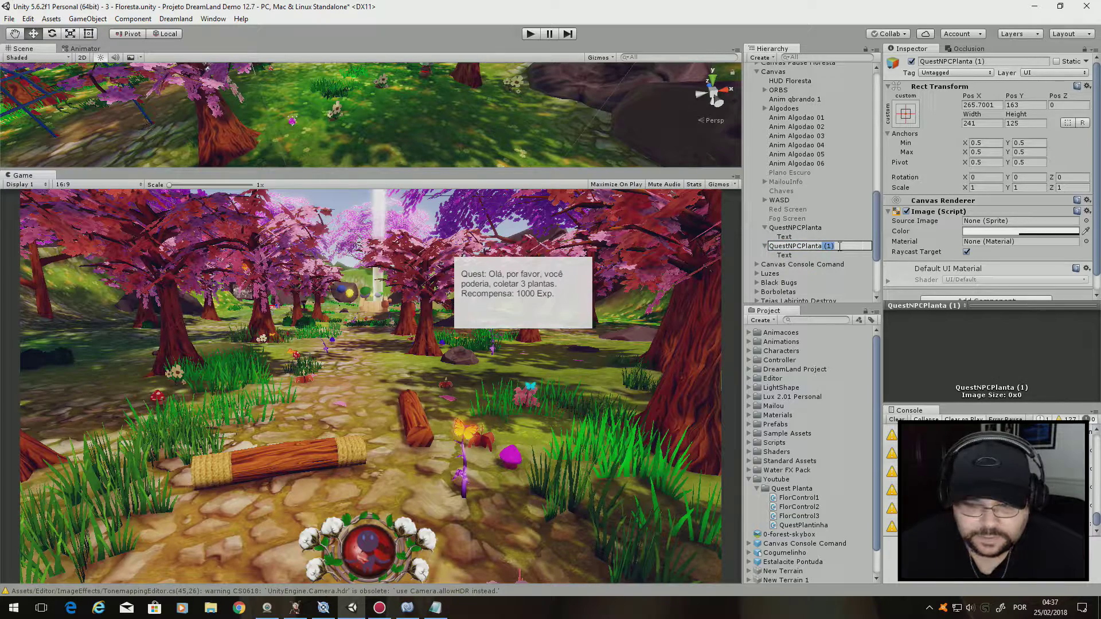
{"action": "type", "text": "Completa"}
{"action": "key", "text": "Return"}
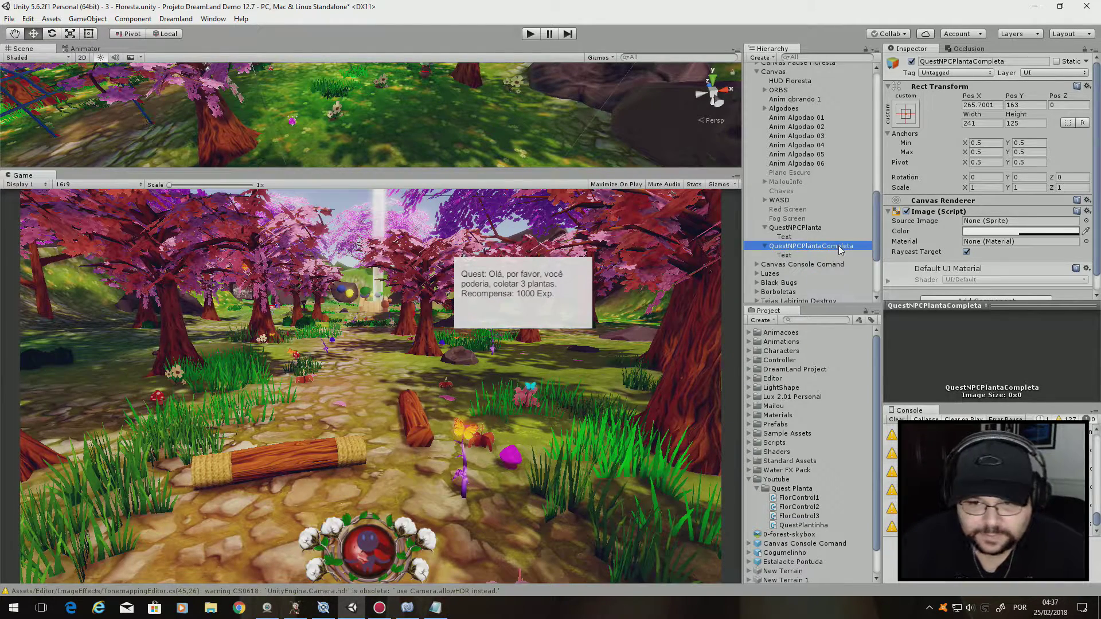
{"action": "left_click", "coordinate": [795, 227]}
{"action": "left_click", "coordinate": [911, 61]}
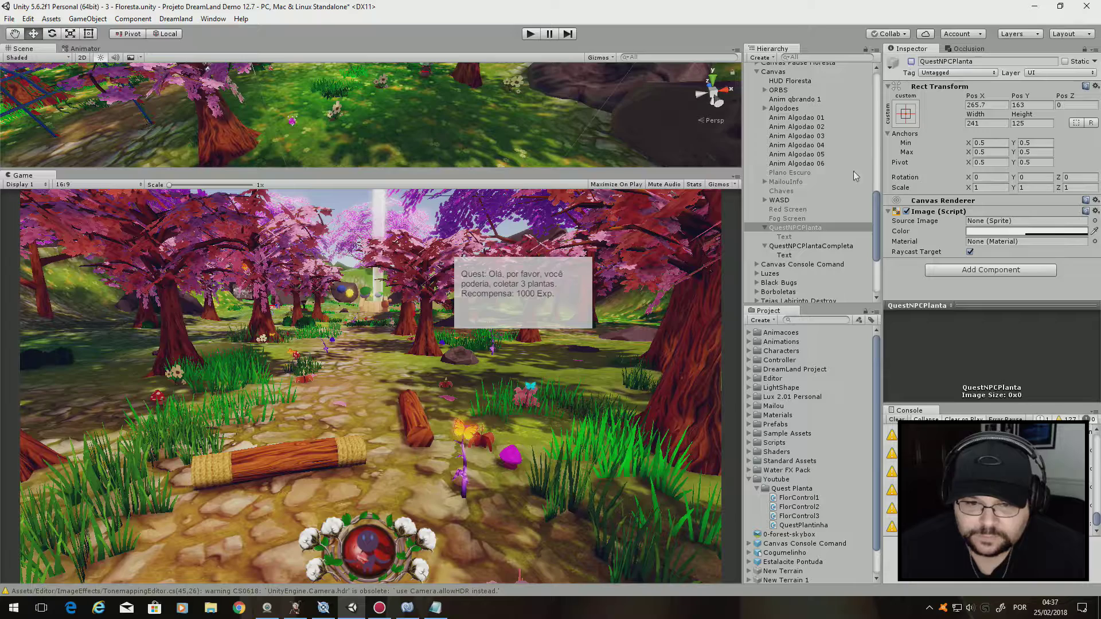
Step: Replace QuestNPCPlantaCompleta's Text with 'Obrigado! Vc conseguiu pegar as flores, receba essa recompensa.'
{"action": "left_click", "coordinate": [783, 256]}
{"action": "left_click_drag", "start_coordinate": [970, 239], "coordinate": [893, 229]}
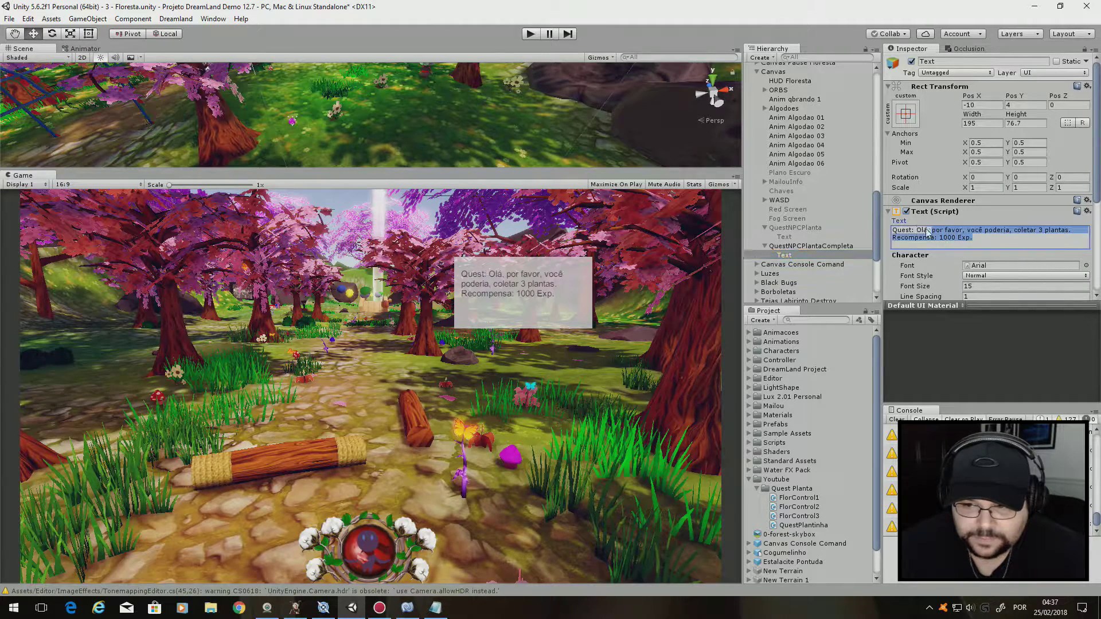
{"action": "type", "text": "Par"}
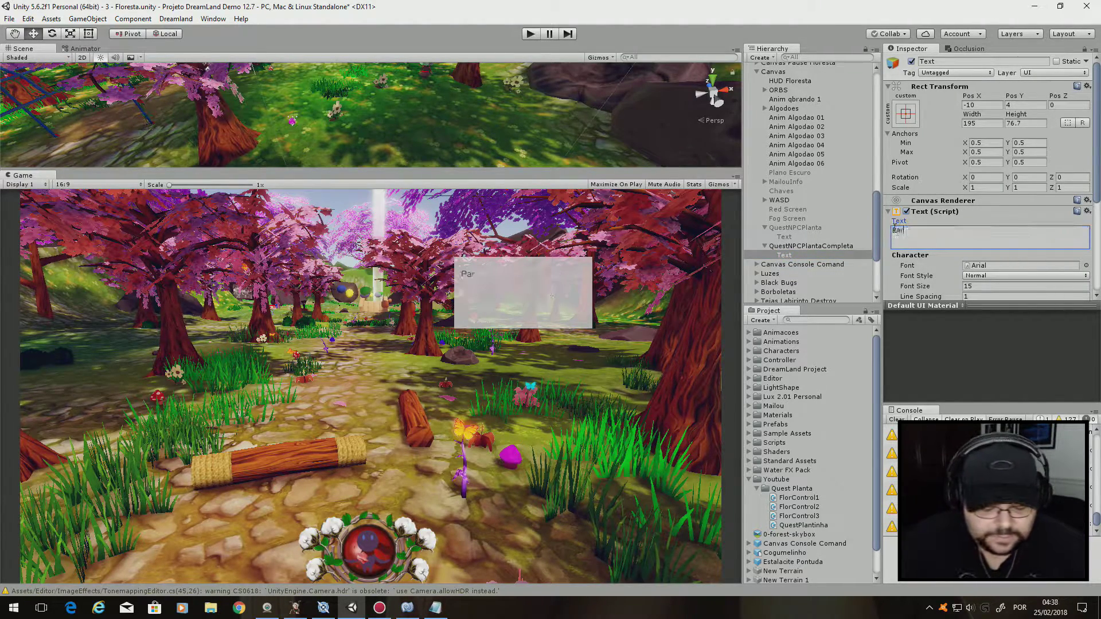
{"action": "type", "text": "abéns"}
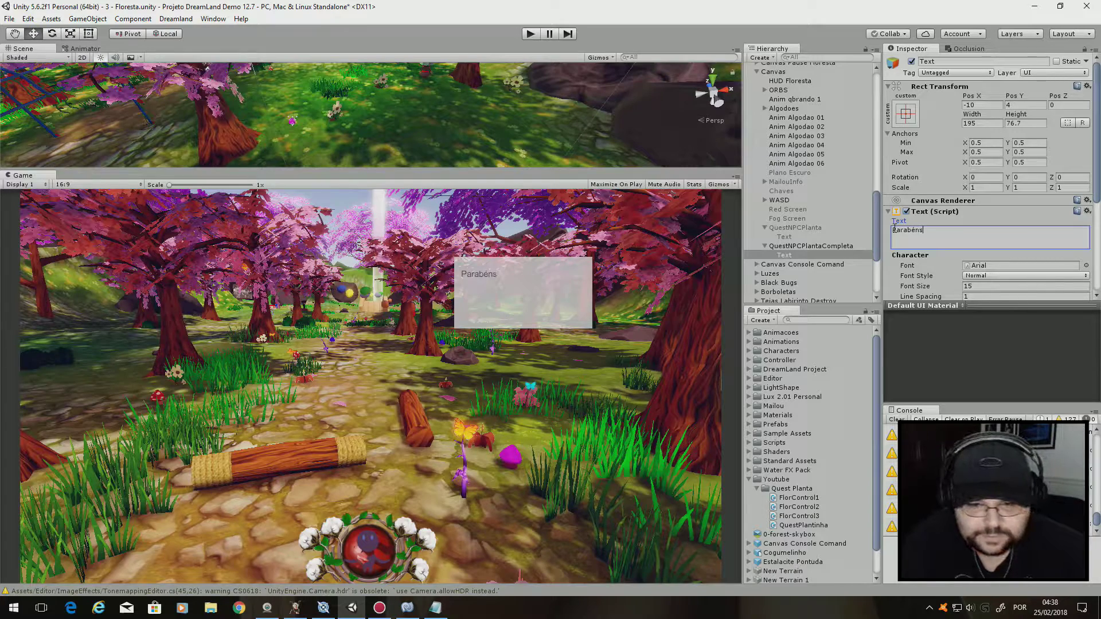
{"action": "key", "text": "BackSpace"}
{"action": "key", "text": "BackSpace"}
{"action": "key", "text": "BackSpace"}
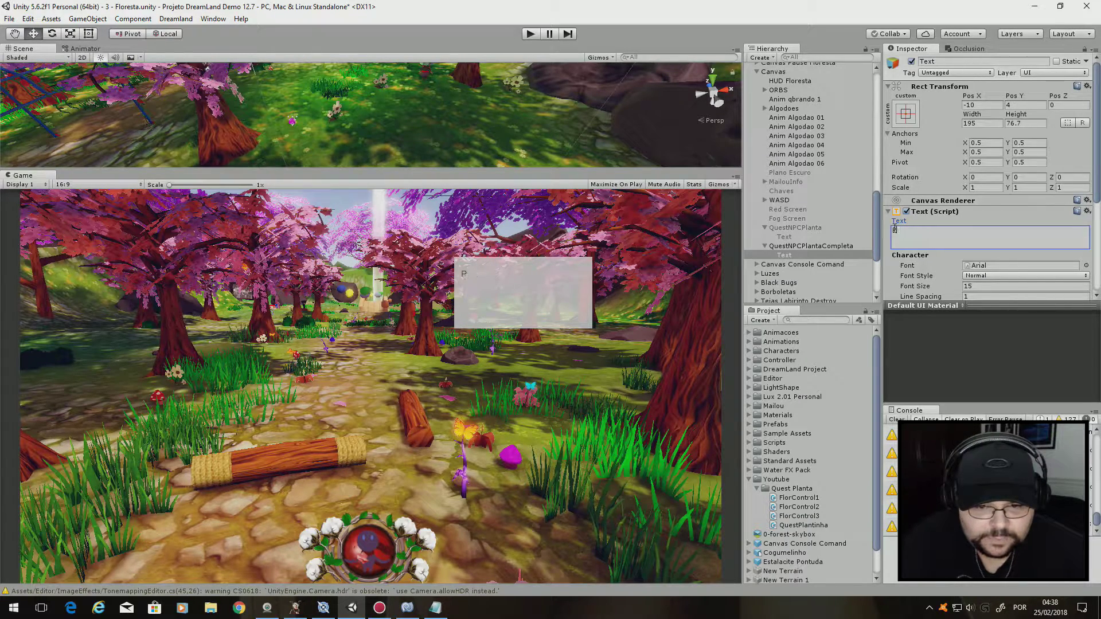
{"action": "type", "text": "Obrigado"}
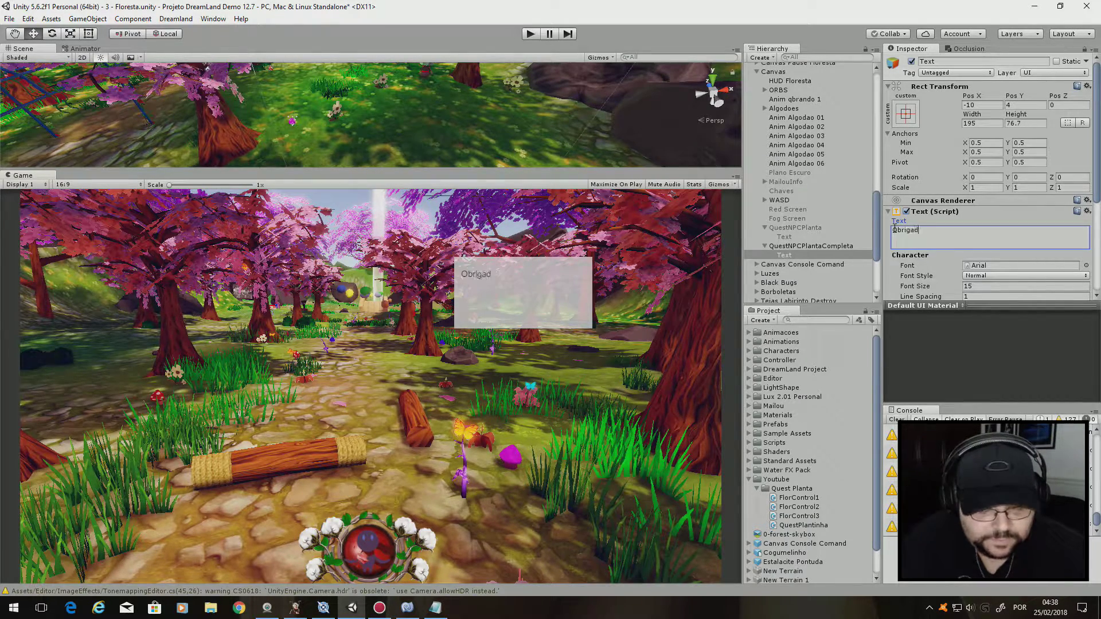
{"action": "type", "text": "! "}
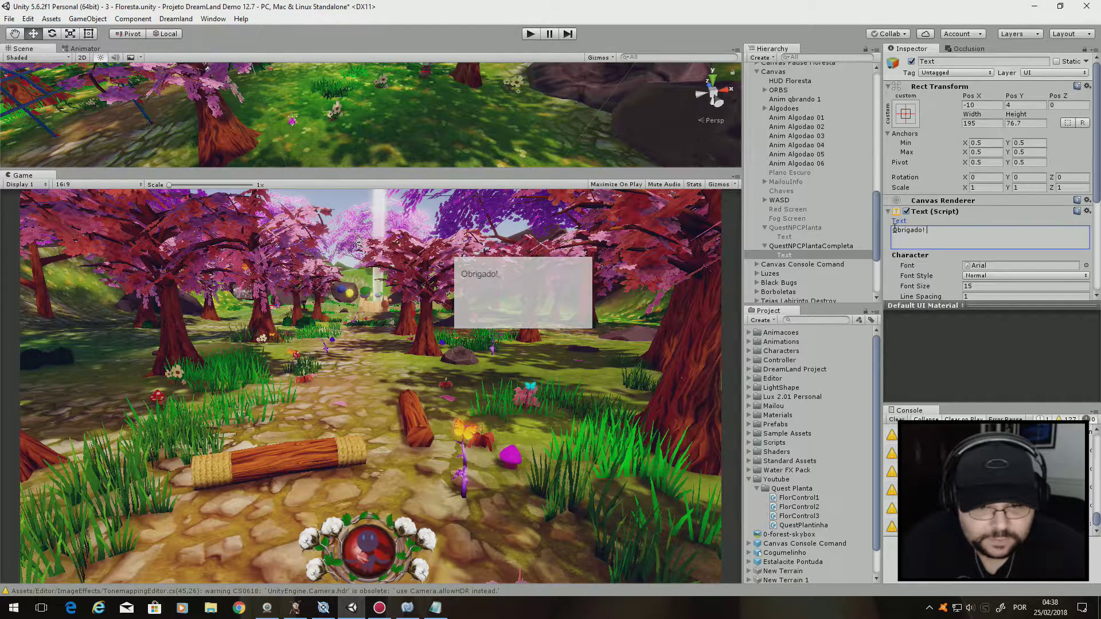
{"action": "type", "text": "Vc consegui"}
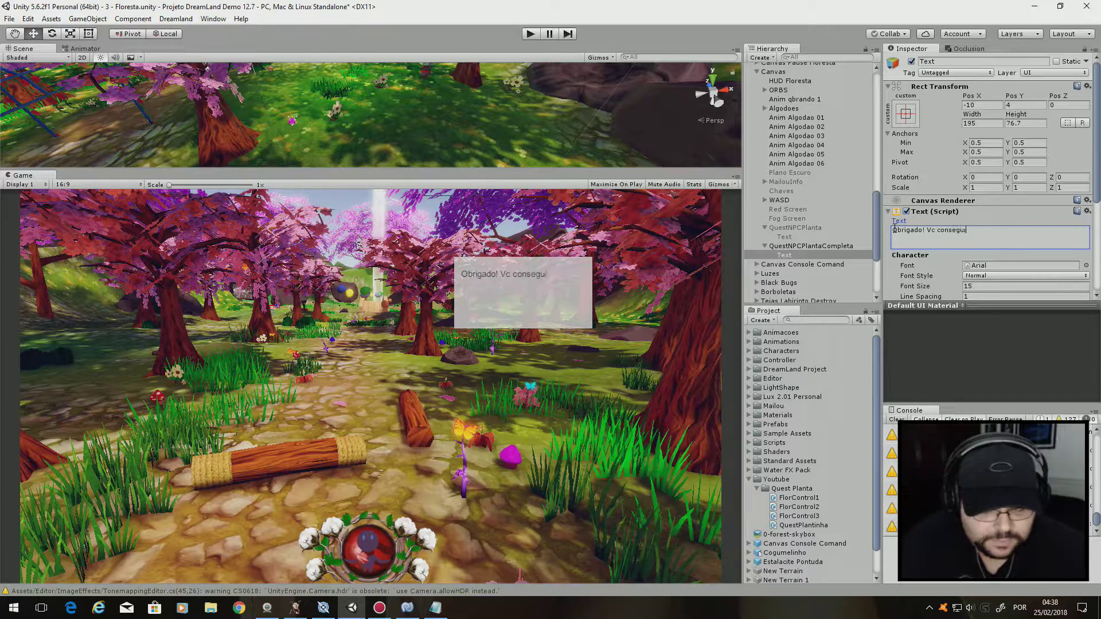
{"action": "type", "text": "u pegar"}
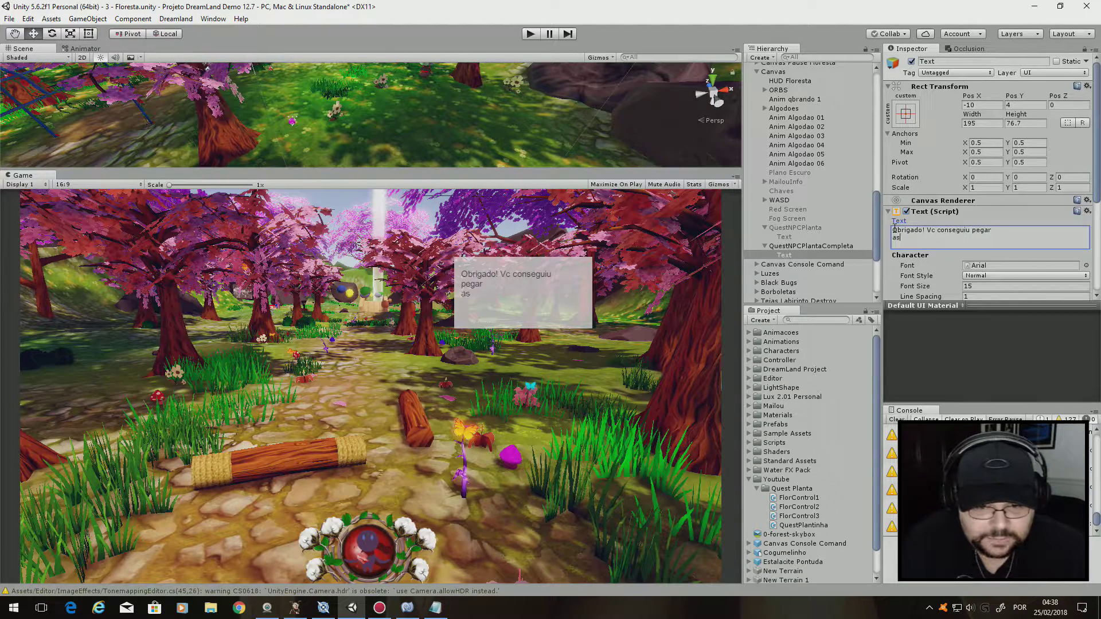
{"action": "type", "text": "as flores, receba e"}
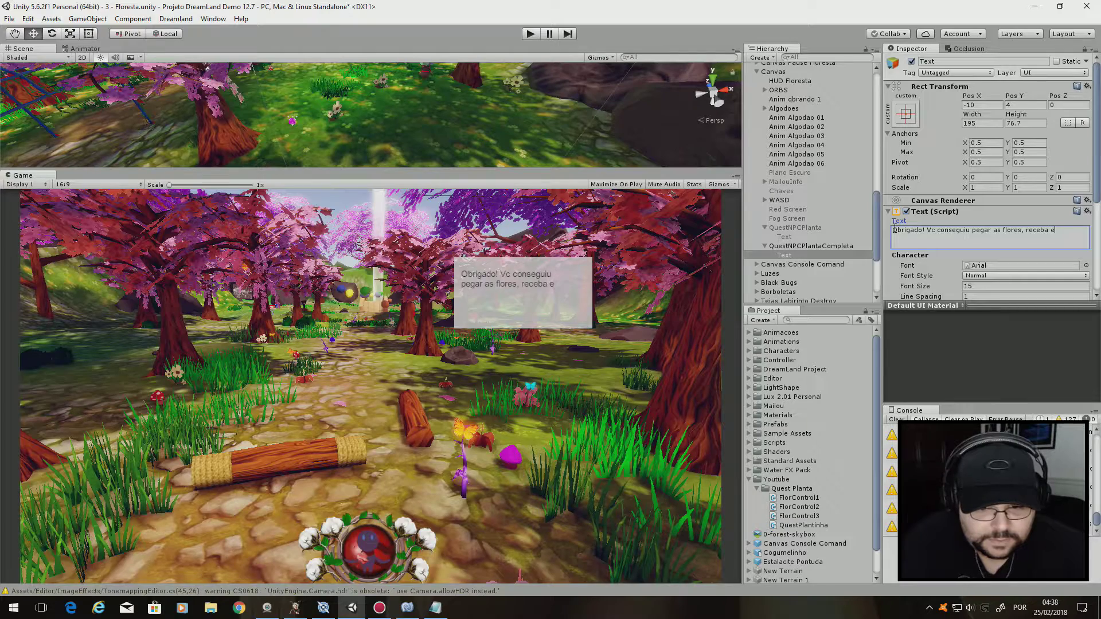
{"action": "type", "text": "recompensa."}
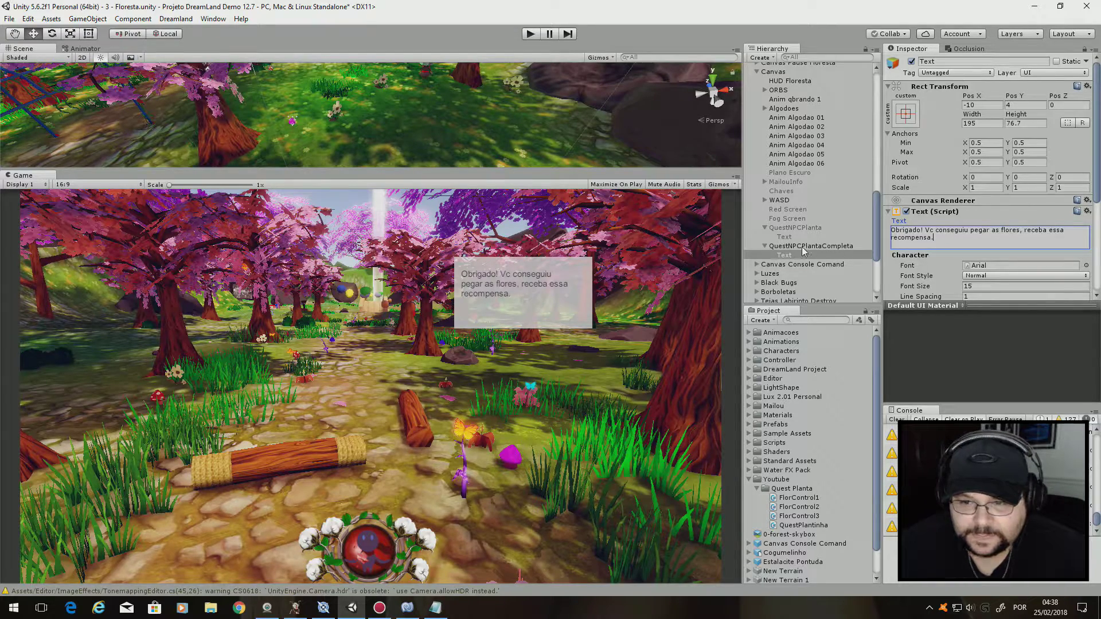
{"action": "scroll", "coordinate": [790, 245], "scroll_direction": "down", "scroll_amount": 3}
Step: Assign QuestNPCPlantaCompleta to NPC_Piano's Quest Plantinha HUd completion panel field
{"action": "scroll", "coordinate": [787, 240], "scroll_direction": "down", "scroll_amount": 3}
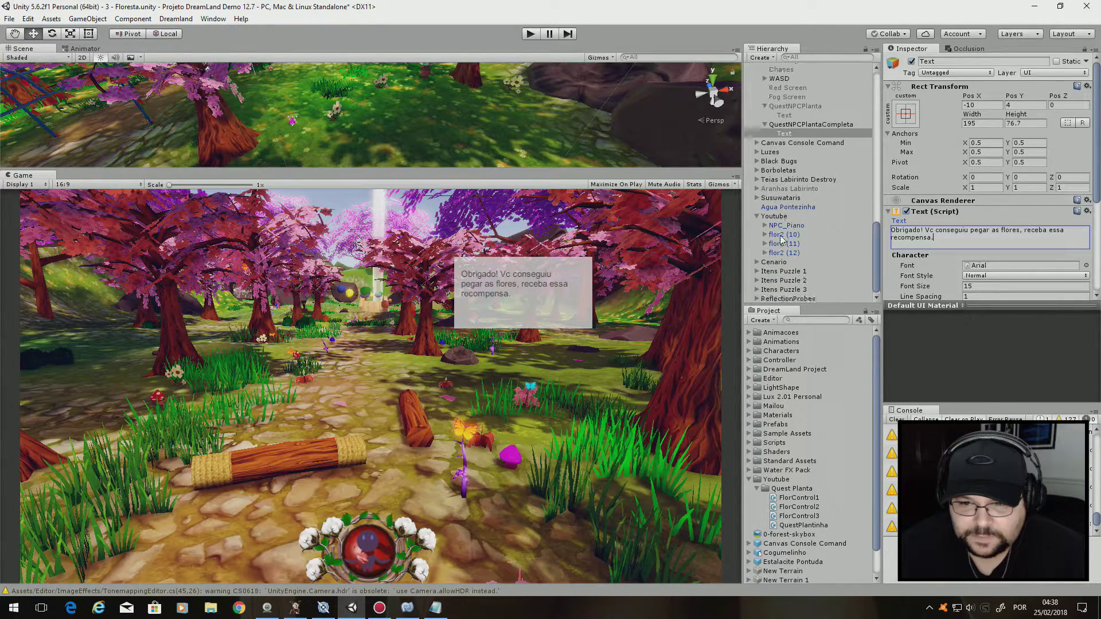
{"action": "left_click", "coordinate": [785, 225]}
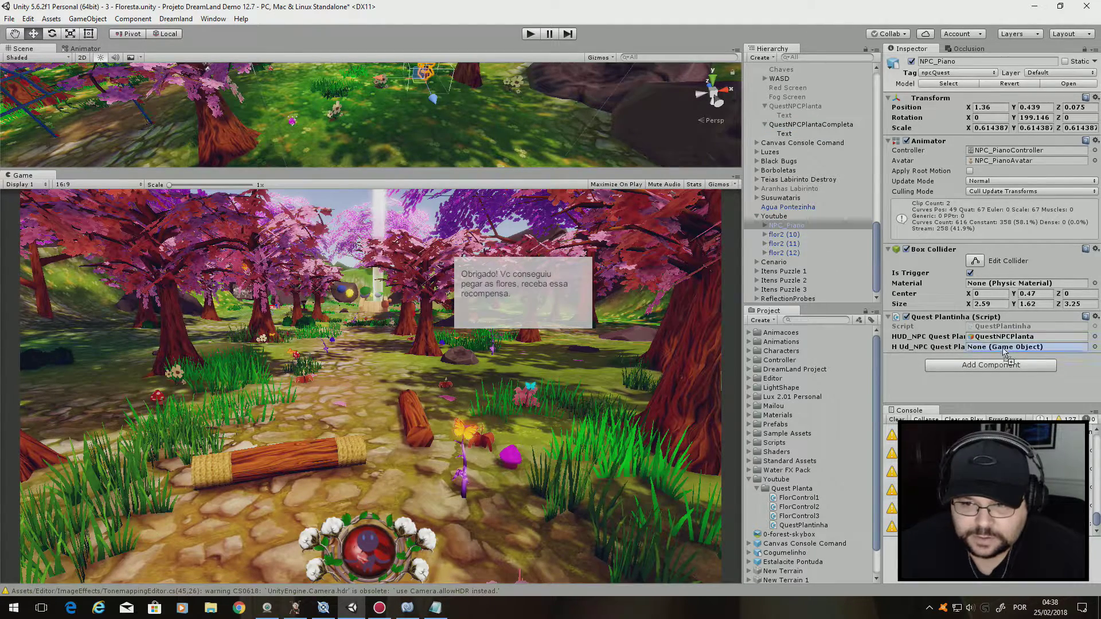
{"action": "left_click_drag", "start_coordinate": [796, 129], "coordinate": [1026, 347]}
Step: Re-enable the QuestNPCPlanta panel and run the scene in Play mode to test the quest
{"action": "left_click", "coordinate": [794, 106]}
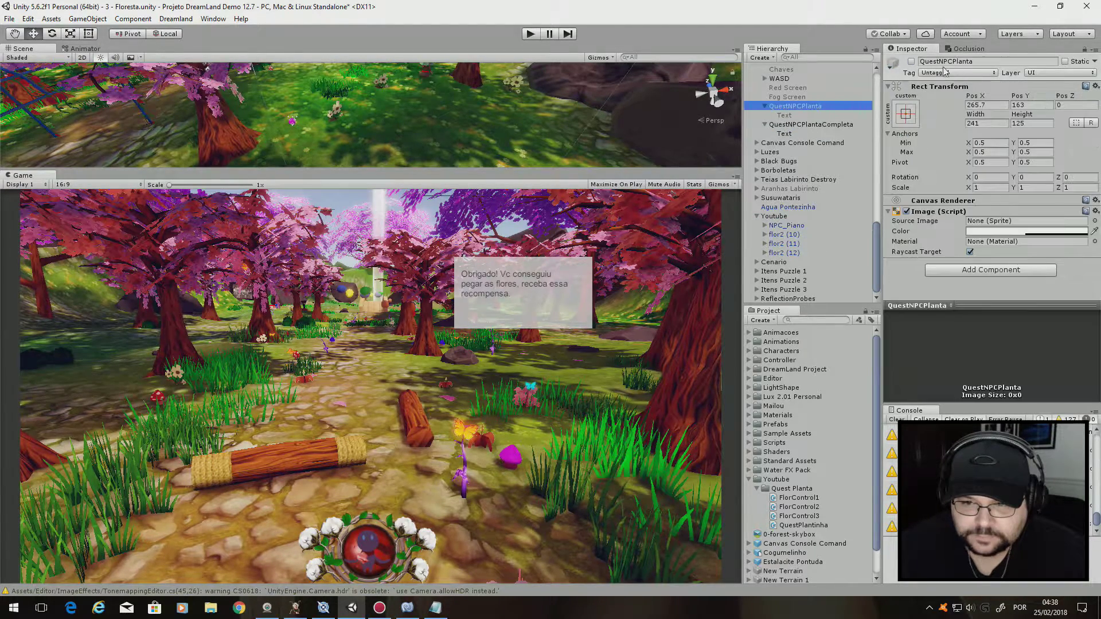
{"action": "left_click", "coordinate": [9, 18]}
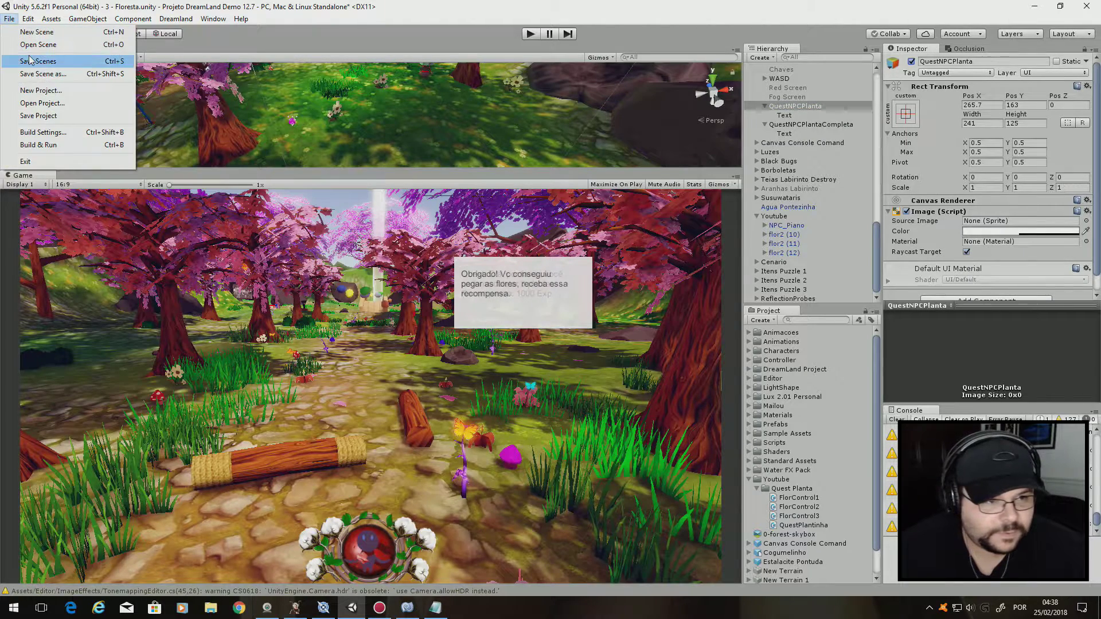
{"action": "left_click", "coordinate": [531, 36]}
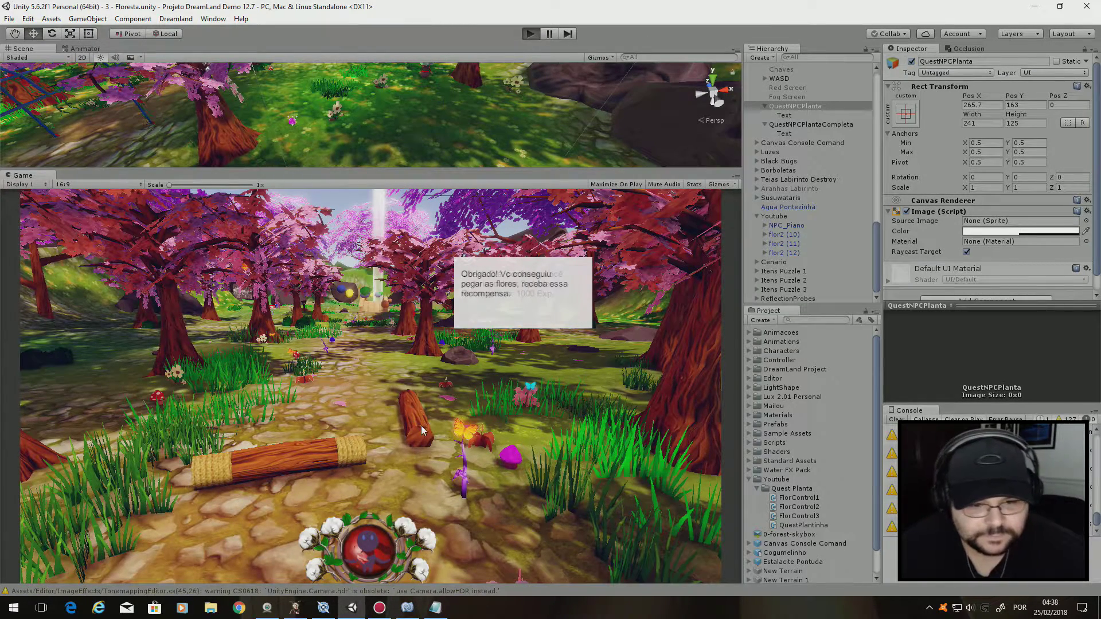
{"action": "key", "text": "ctrl+p"}
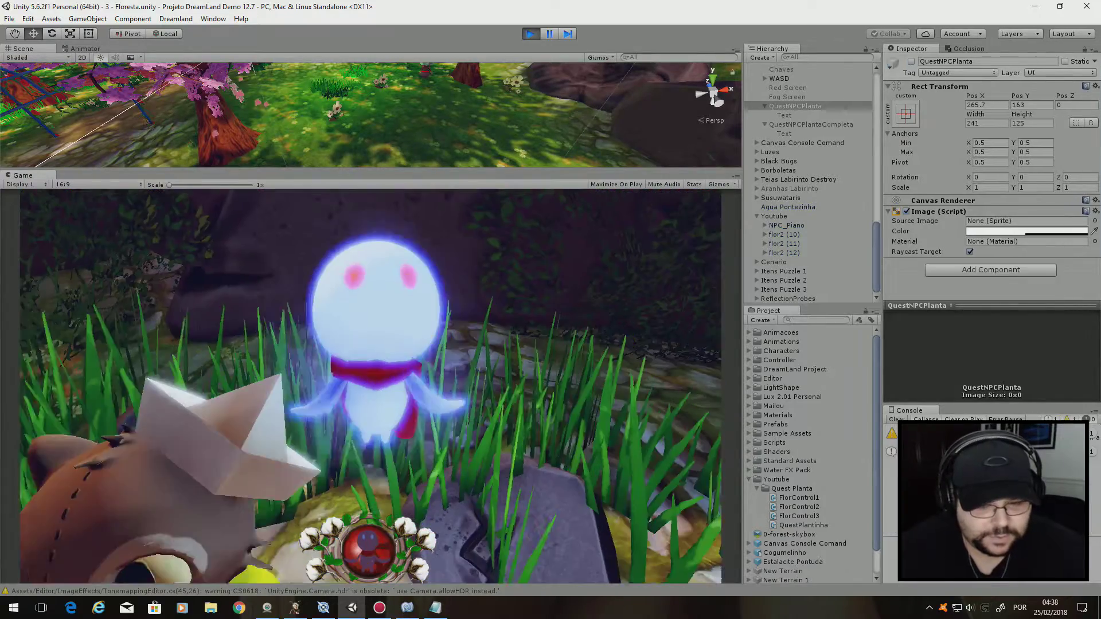
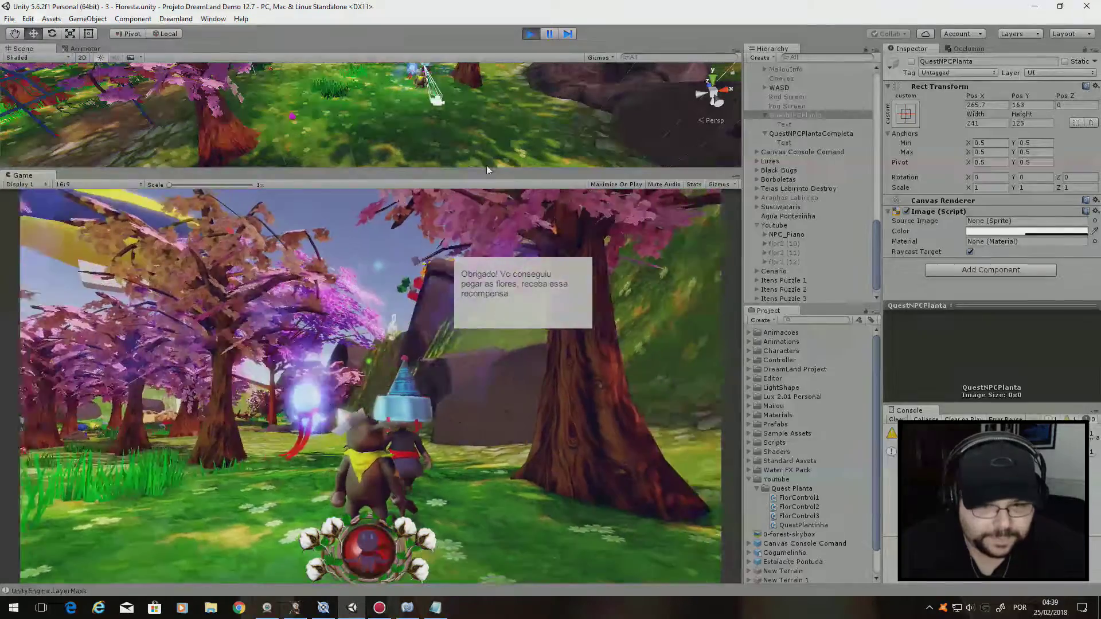
Step: Exit Play mode and switch to QuestPlantinha.cs in MonoDevelop
{"action": "left_click", "coordinate": [530, 33]}
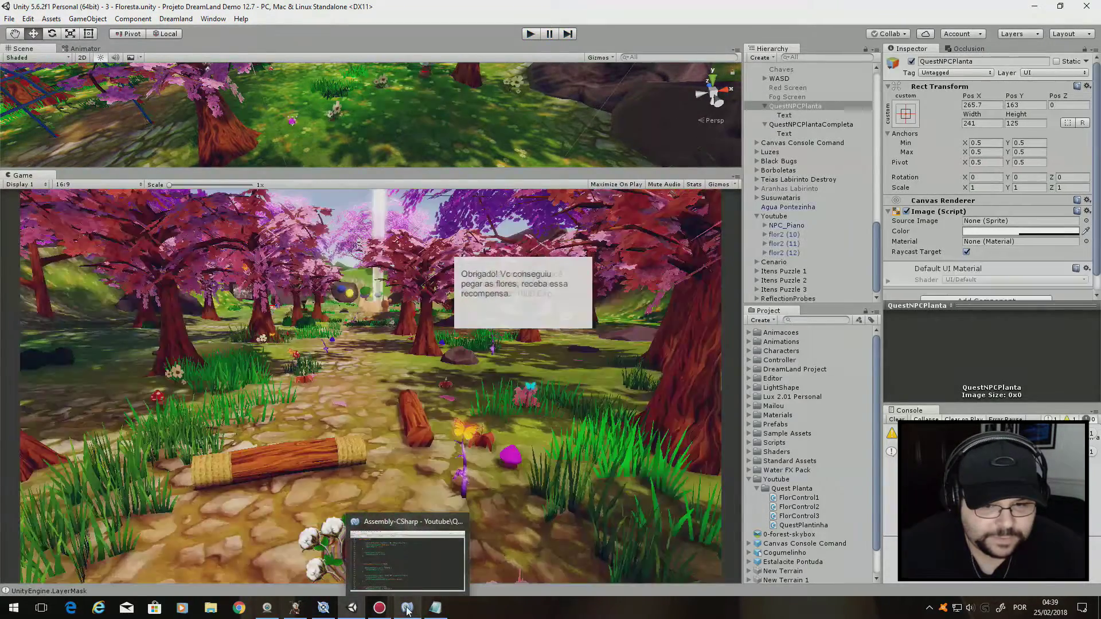
{"action": "left_click", "coordinate": [406, 609]}
Step: Duplicate the KeyCode.F if below the QuantasPlantas block and add && isQuestCompleta to it
{"action": "scroll", "coordinate": [234, 290], "scroll_direction": "down", "scroll_amount": 2}
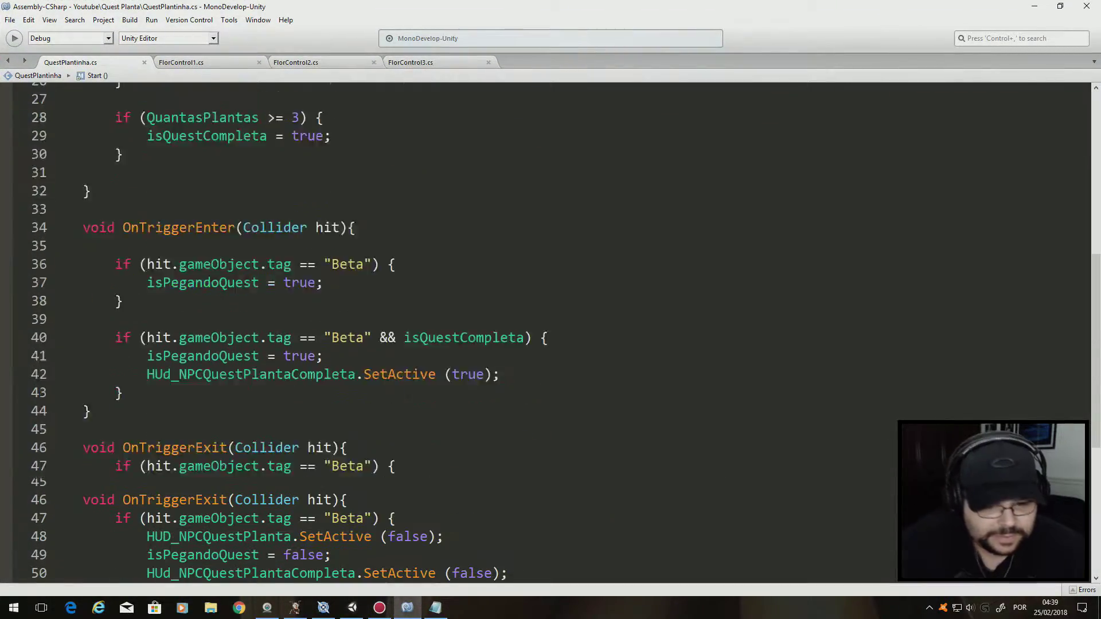
{"action": "scroll", "coordinate": [234, 289], "scroll_direction": "down", "scroll_amount": 1}
{"action": "scroll", "coordinate": [409, 395], "scroll_direction": "up", "scroll_amount": 4}
{"action": "left_click_drag", "start_coordinate": [115, 183], "coordinate": [372, 182]}
{"action": "key", "text": "ctrl+c"}
{"action": "left_click", "coordinate": [123, 311]}
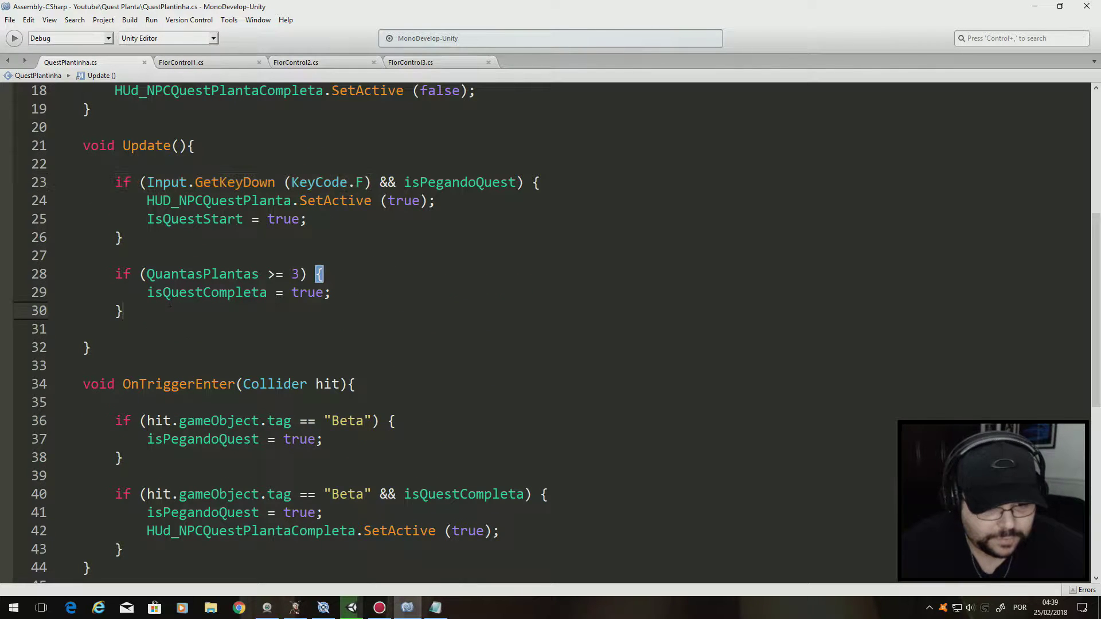
{"action": "key", "text": "Return"}
{"action": "key", "text": "Return"}
{"action": "key", "text": "ctrl+v"}
{"action": "type", "text": ") "}
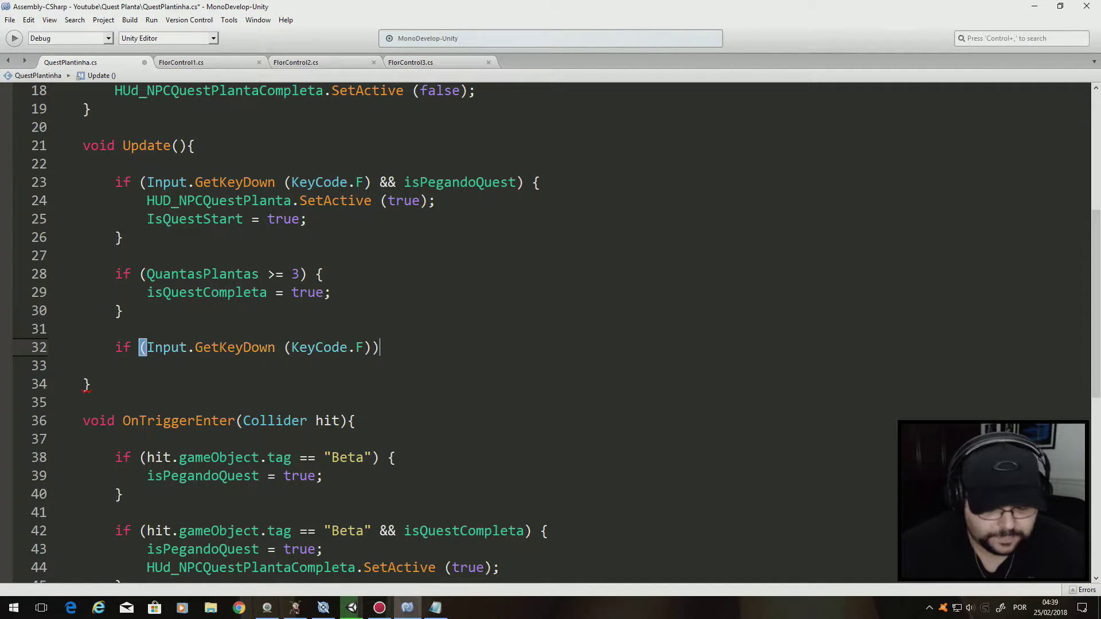
{"action": "type", "text": "{"}
{"action": "key", "text": "Return"}
{"action": "type", "text": "}"}
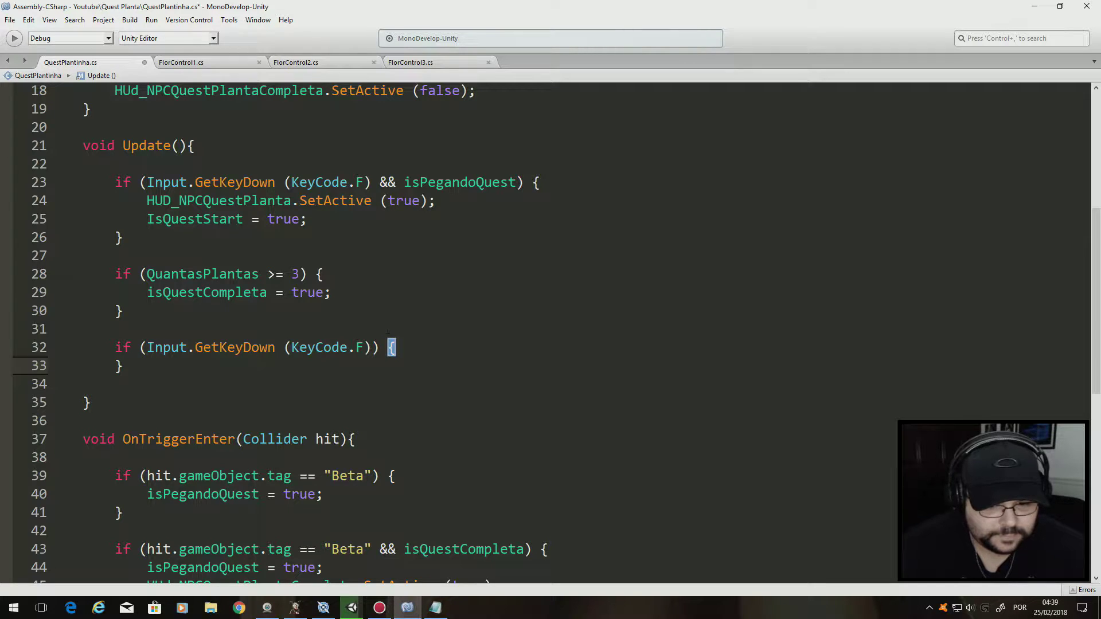
{"action": "left_click", "coordinate": [416, 549]}
{"action": "left_click", "coordinate": [373, 344]}
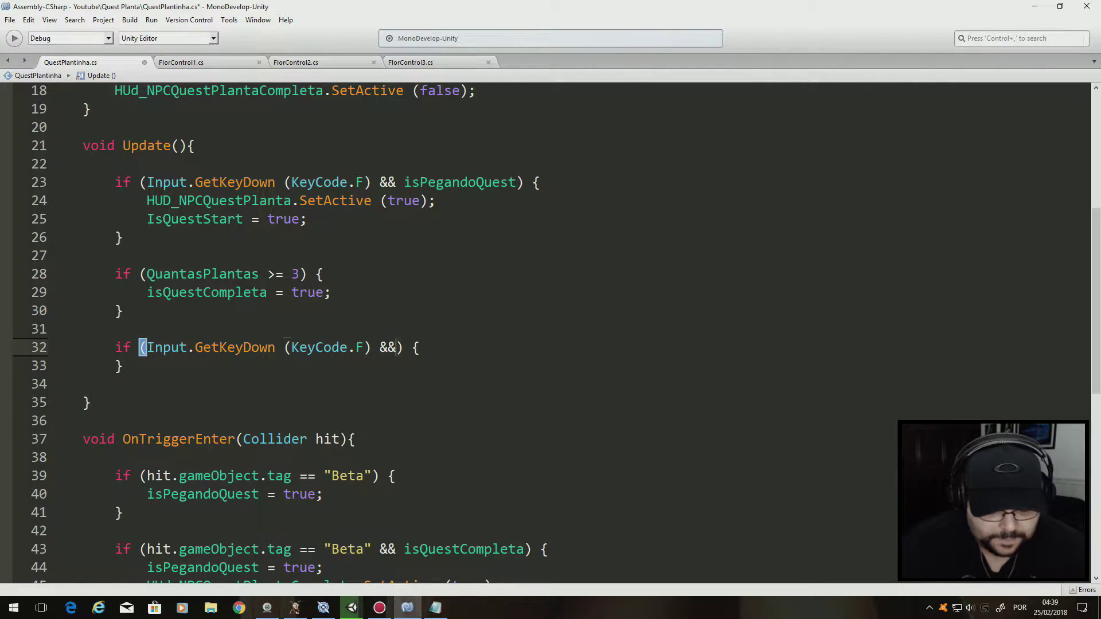
{"action": "key", "text": "ctrl+v"}
Step: Move HUd_NPCQuestPlantaCompleta.SetActive(true) from the trigger handler into the new block and save
{"action": "scroll", "coordinate": [539, 288], "scroll_direction": "down", "scroll_amount": 1}
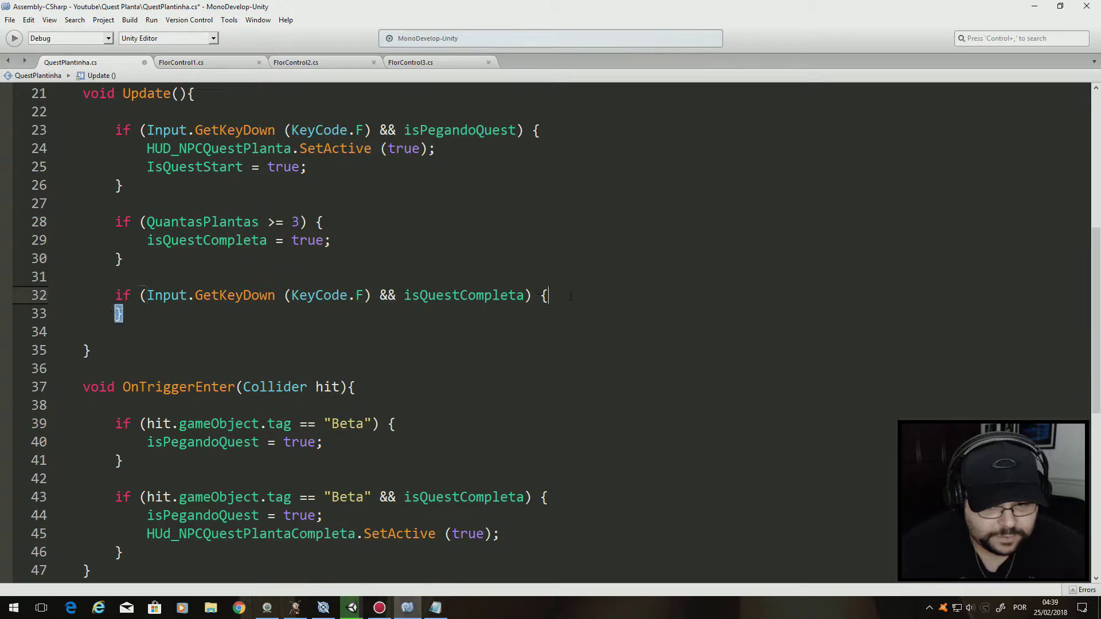
{"action": "key", "text": "Return"}
{"action": "key", "text": "Return"}
{"action": "scroll", "coordinate": [571, 296], "scroll_direction": "down", "scroll_amount": 2}
{"action": "left_click_drag", "start_coordinate": [147, 466], "coordinate": [500, 466]}
{"action": "key", "text": "ctrl+c"}
{"action": "left_click", "coordinate": [246, 210]}
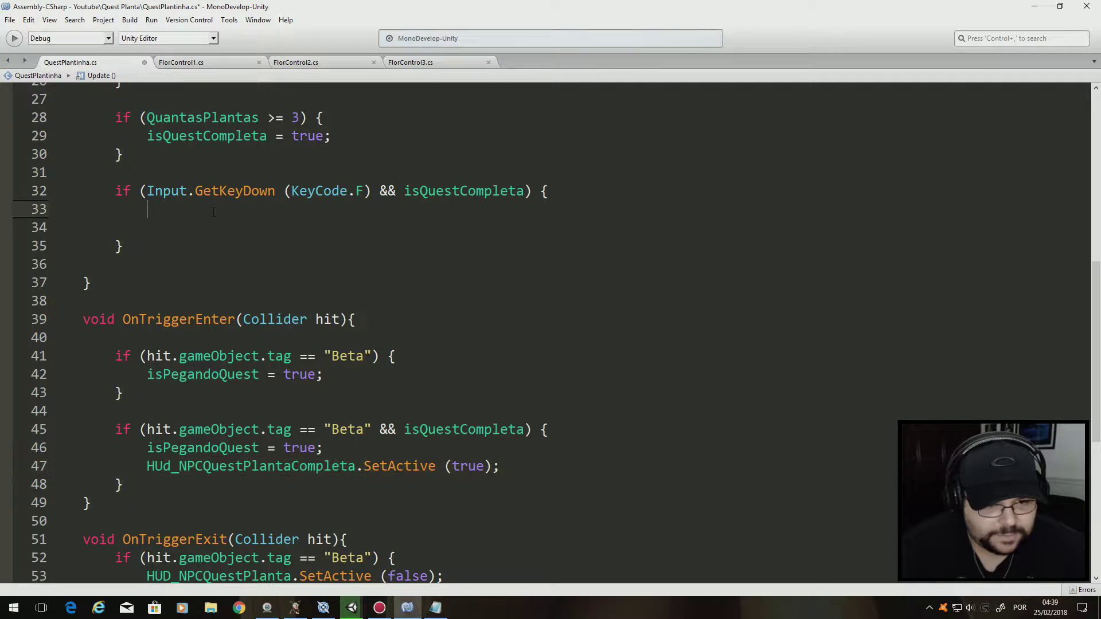
{"action": "key", "text": "ctrl+v"}
{"action": "left_click_drag", "start_coordinate": [147, 466], "coordinate": [500, 466]}
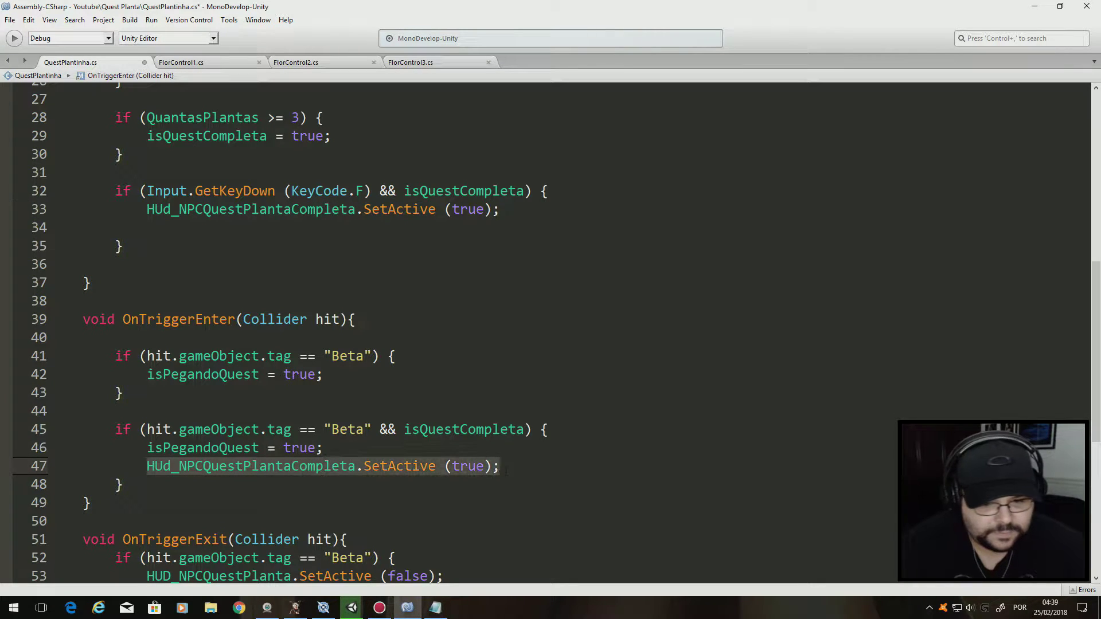
{"action": "key", "text": "Delete"}
{"action": "key", "text": "Delete"}
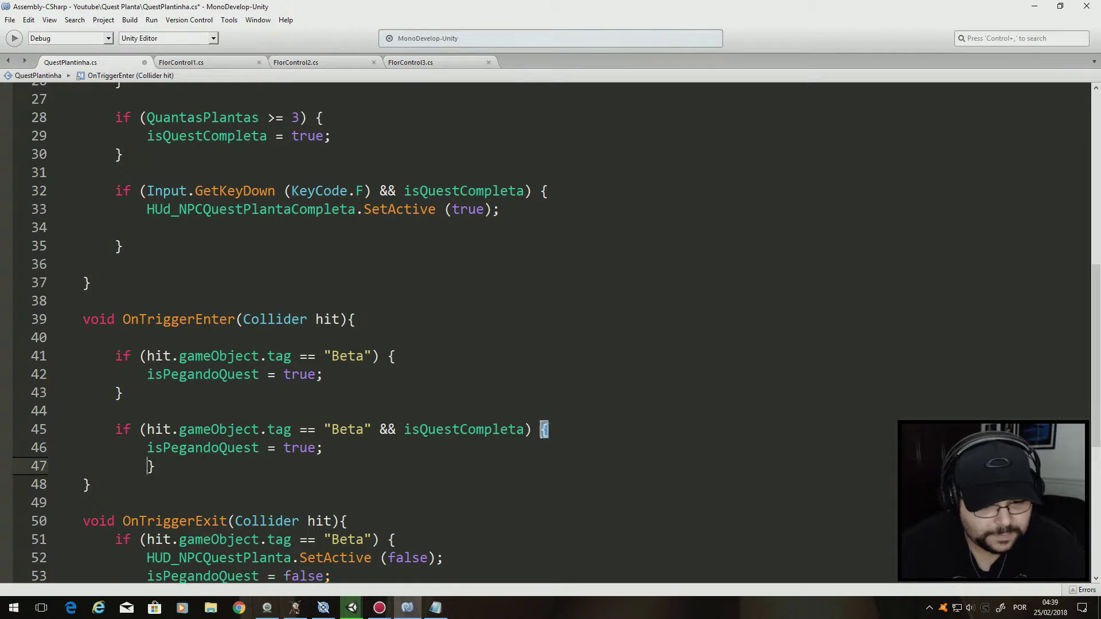
{"action": "key", "text": "ctrl+s"}
Step: Review the new F-key completion block against the plant-count completion block
{"action": "scroll", "coordinate": [344, 373], "scroll_direction": "up", "scroll_amount": 1}
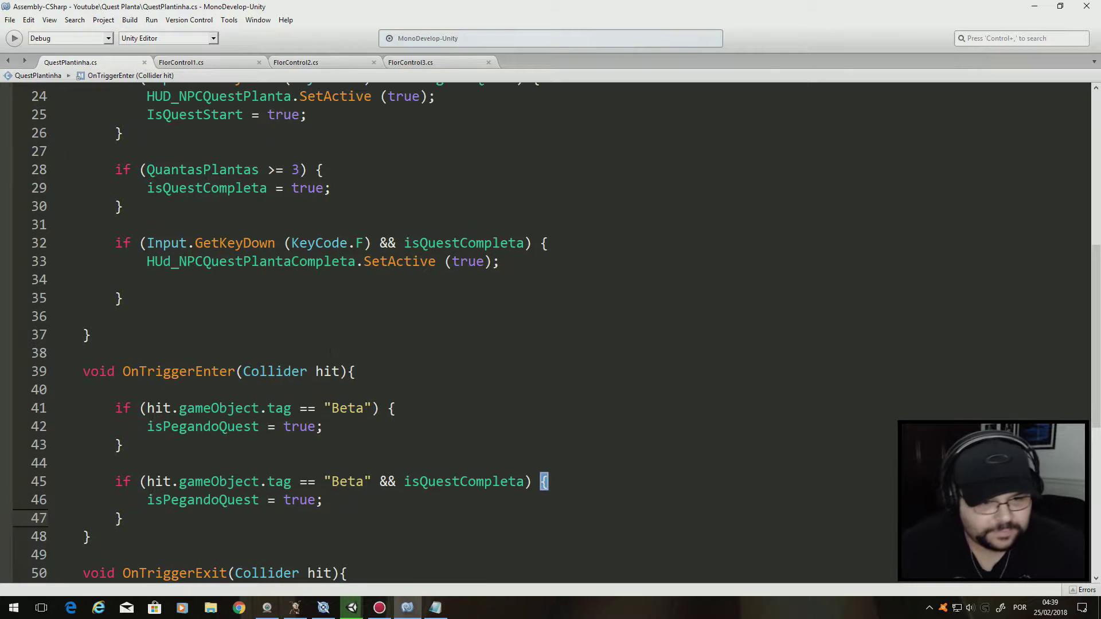
{"action": "scroll", "coordinate": [365, 343], "scroll_direction": "up", "scroll_amount": 1}
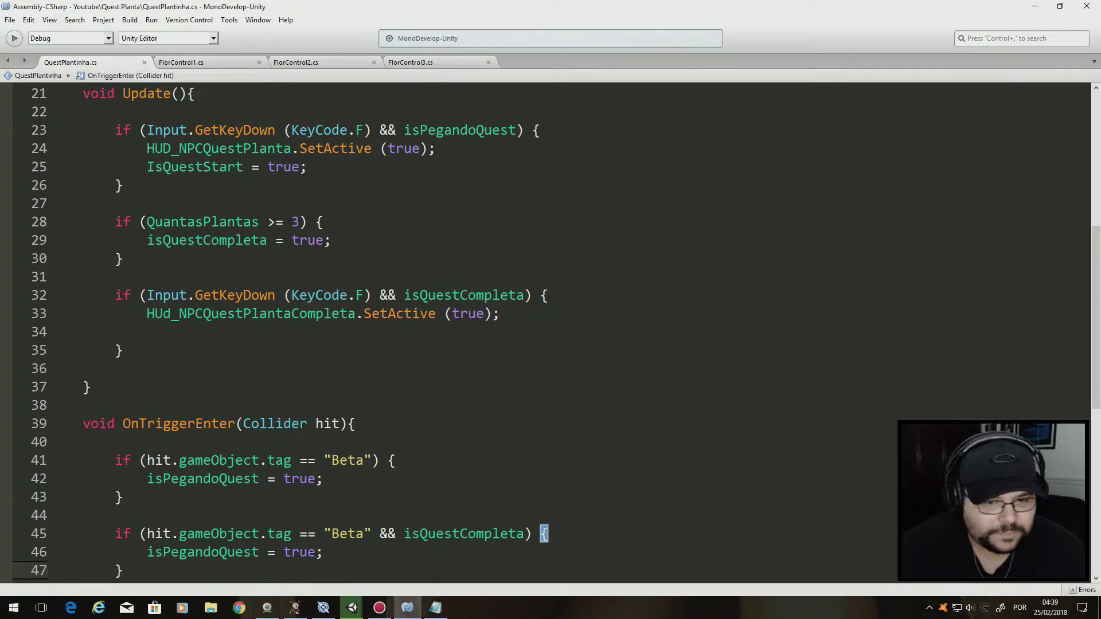
{"action": "double_click", "coordinate": [360, 295]}
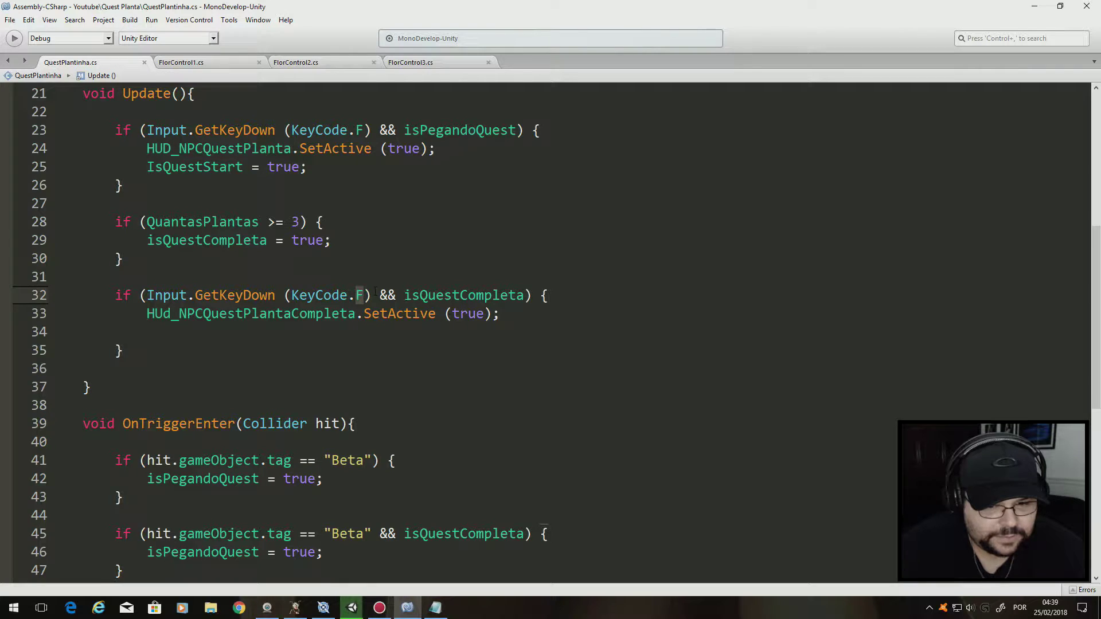
{"action": "double_click", "coordinate": [405, 295]}
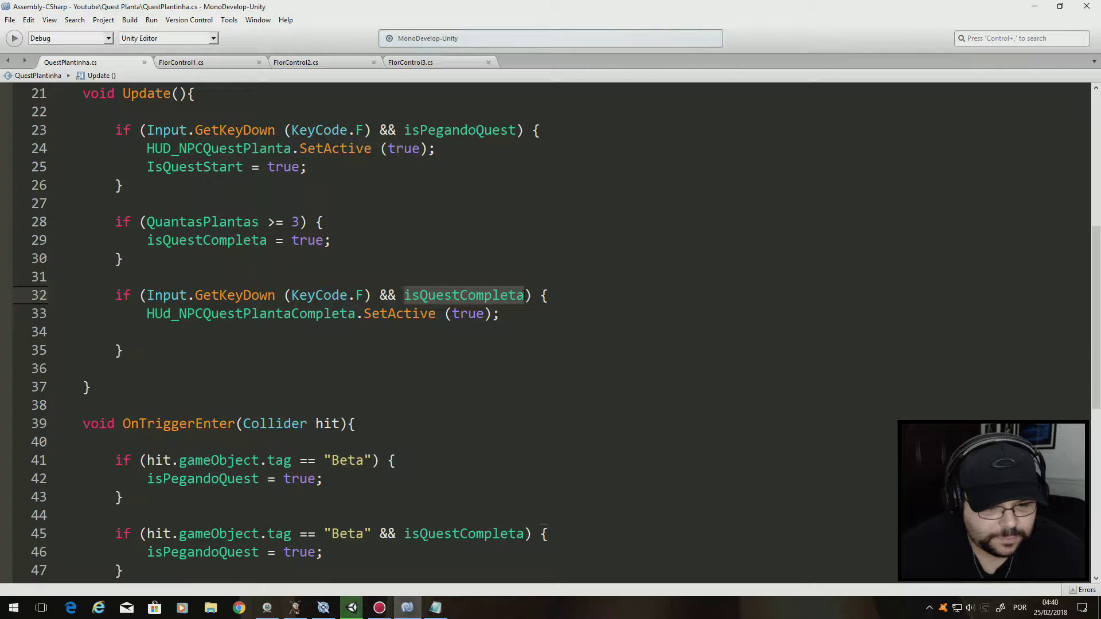
{"action": "left_click_drag", "start_coordinate": [109, 229], "coordinate": [235, 254]}
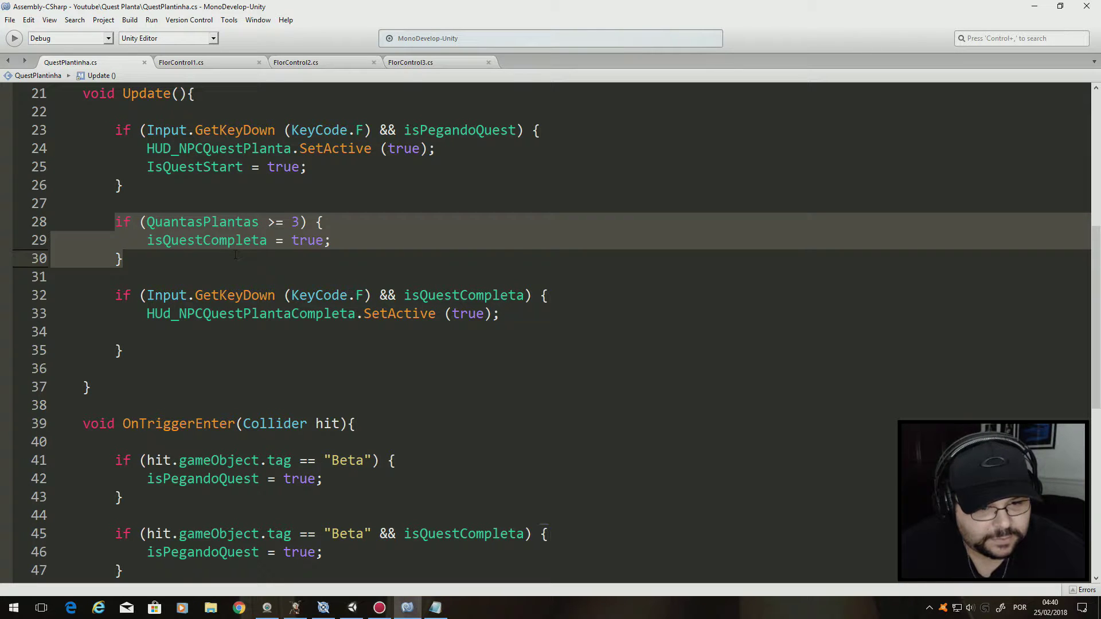
{"action": "left_click_drag", "start_coordinate": [110, 295], "coordinate": [219, 352]}
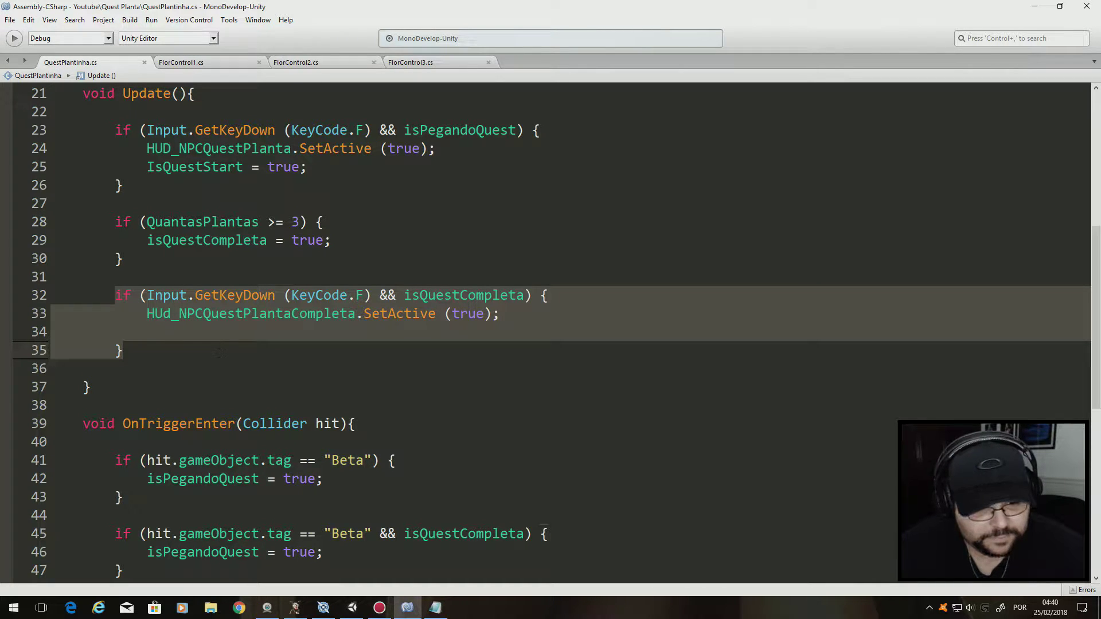
{"action": "scroll", "coordinate": [258, 339], "scroll_direction": "down", "scroll_amount": 1}
{"action": "scroll", "coordinate": [308, 326], "scroll_direction": "down", "scroll_amount": 1}
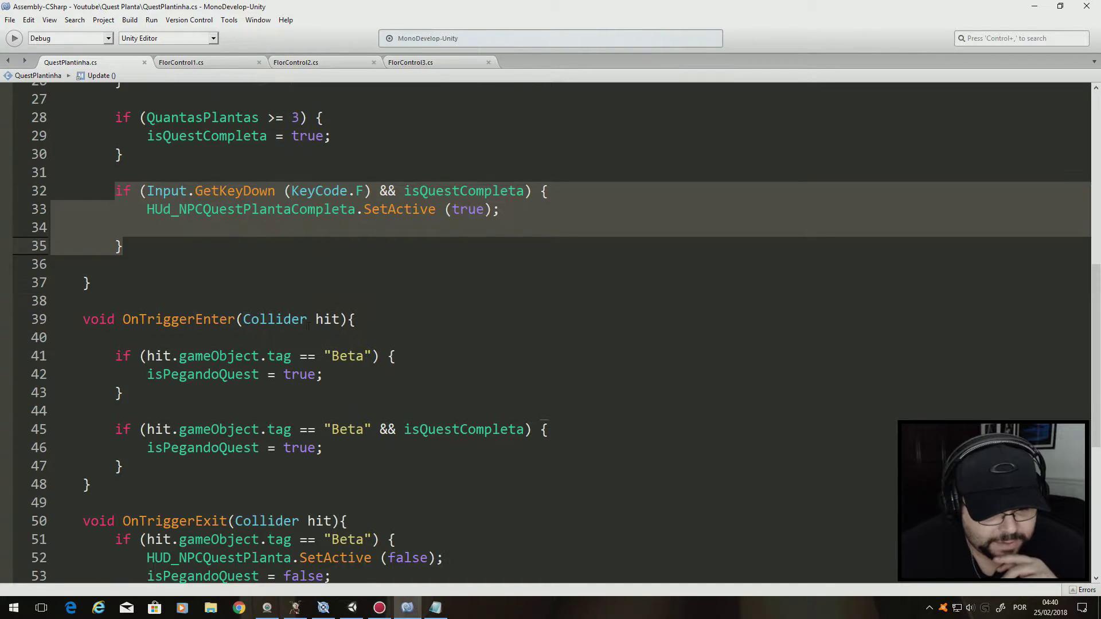
{"action": "scroll", "coordinate": [308, 325], "scroll_direction": "up", "scroll_amount": 1}
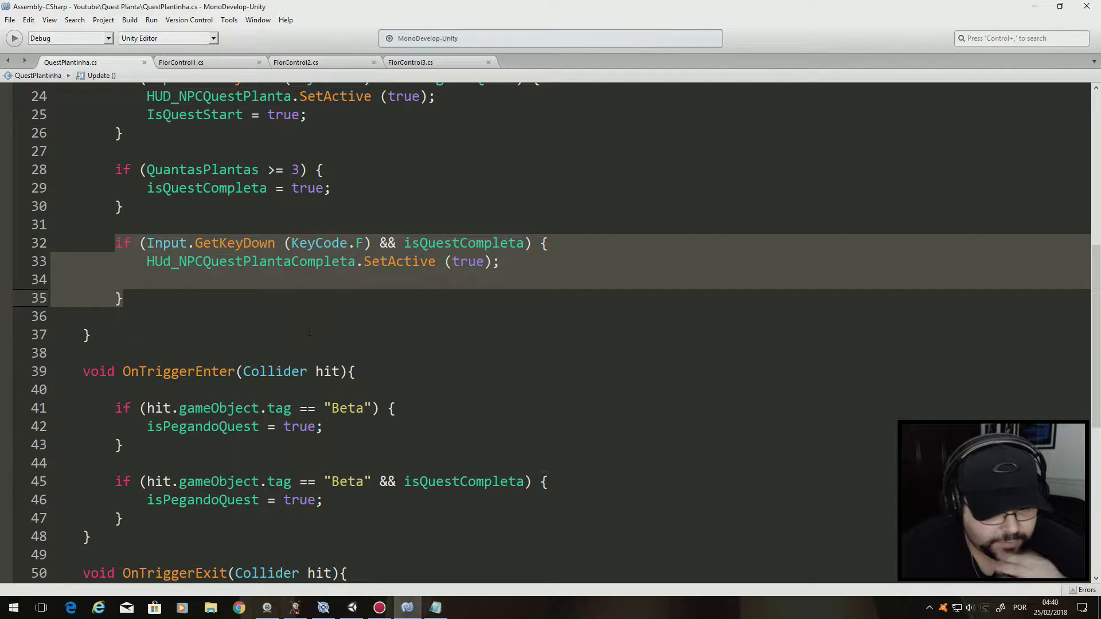
{"action": "scroll", "coordinate": [309, 327], "scroll_direction": "down", "scroll_amount": 1}
{"action": "scroll", "coordinate": [309, 328], "scroll_direction": "down", "scroll_amount": 1}
{"action": "scroll", "coordinate": [299, 238], "scroll_direction": "up", "scroll_amount": 8}
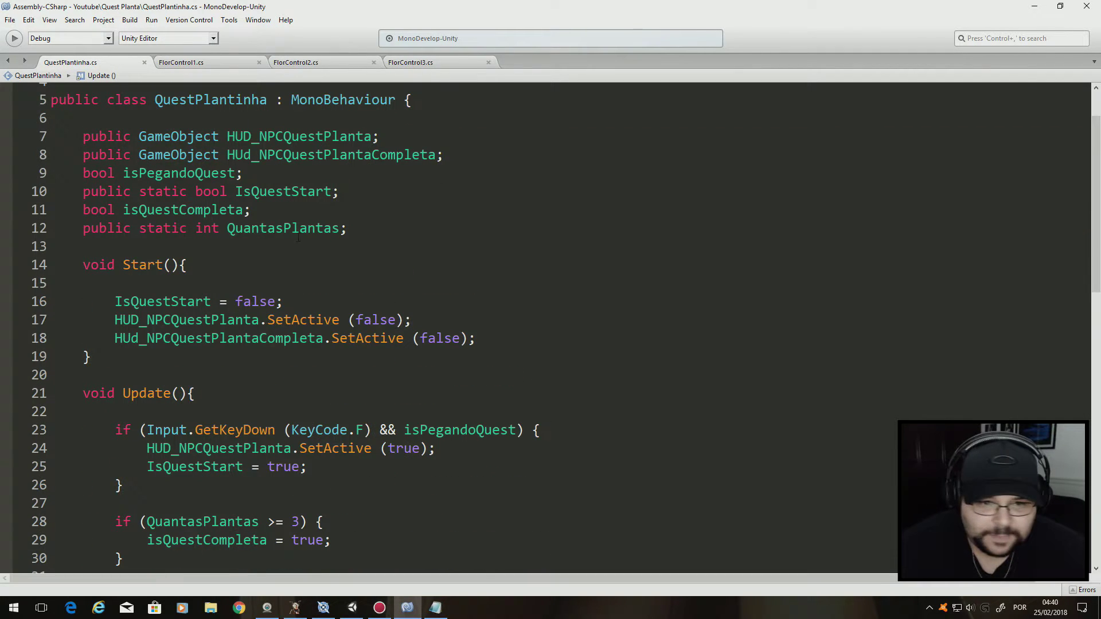
Step: Declare a new bool QuestFinish variable below the QuantasPlantas declaration
{"action": "left_click", "coordinate": [378, 230]}
{"action": "key", "text": "Return"}
{"action": "key", "text": "Return"}
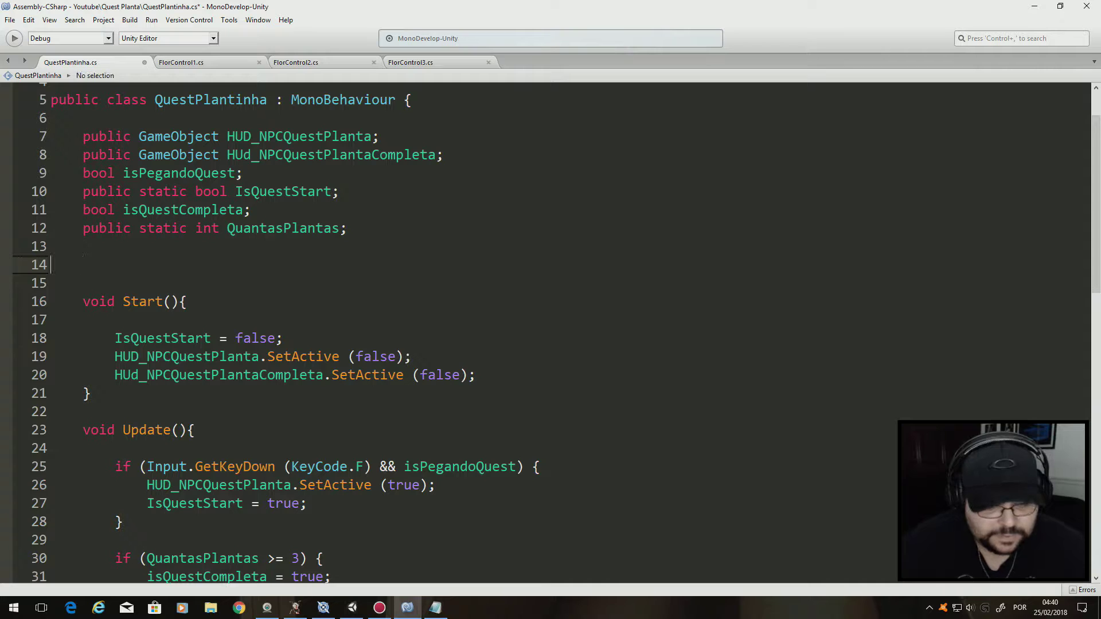
{"action": "key", "text": "BackSpace"}
{"action": "type", "text": "bool QuestFinish;"}
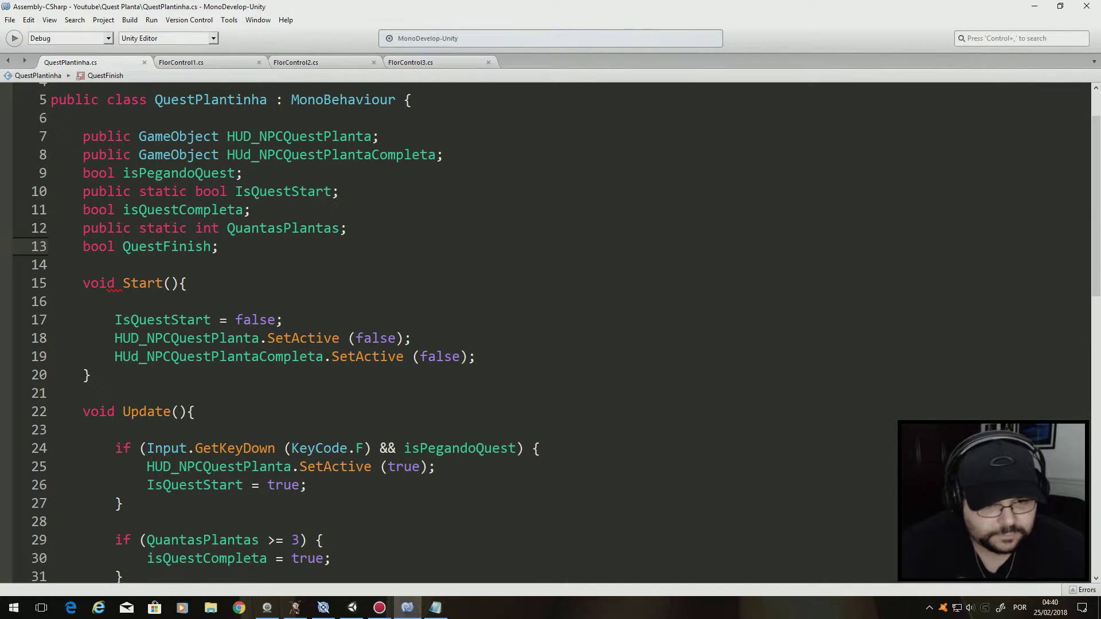
Step: Add QuestFinish to the F-key quest-completion condition
{"action": "key", "text": "ctrl+alt+minus"}
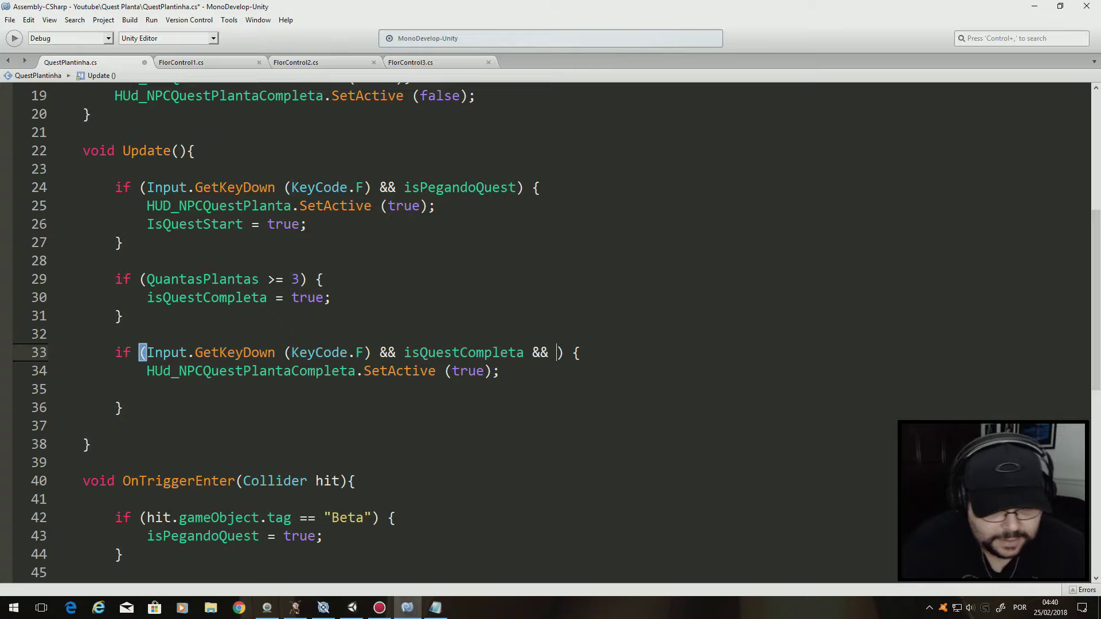
{"action": "type", "text": "is"}
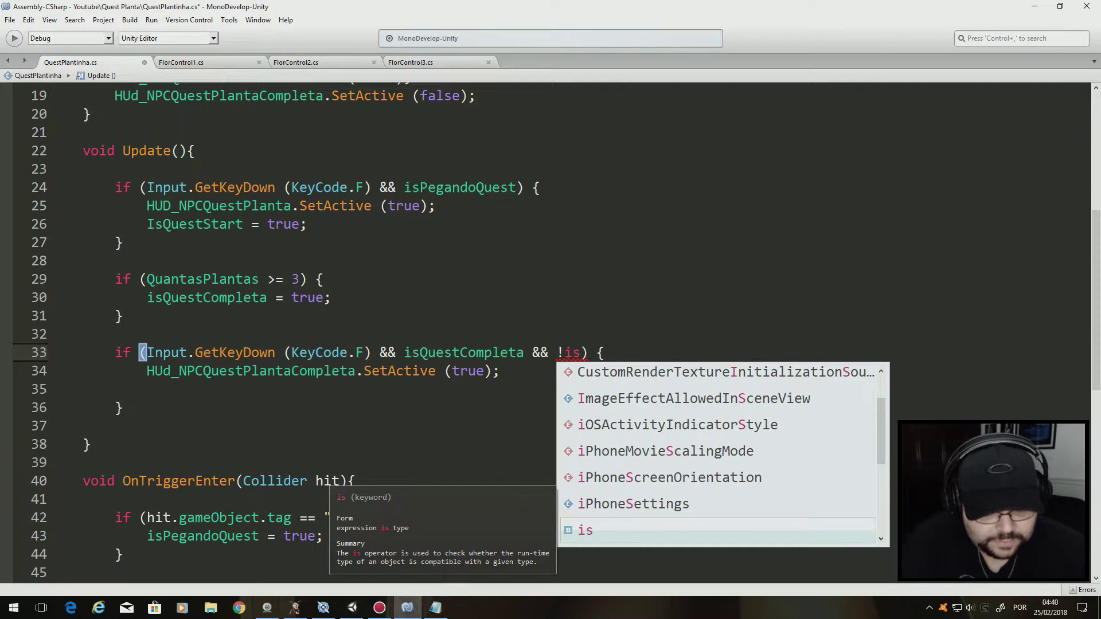
{"action": "key", "text": "BackSpace"}
{"action": "key", "text": "BackSpace"}
{"action": "type", "text": "ques"}
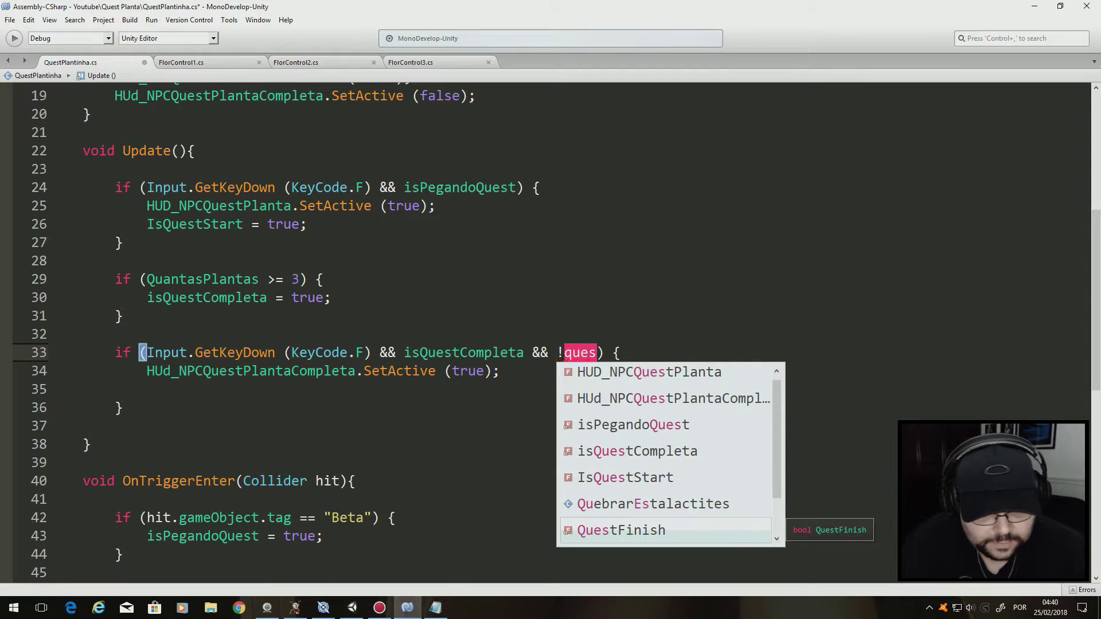
{"action": "key", "text": "Return"}
Step: Set QuestFinish = true inside the F-key completion block and save
{"action": "left_click", "coordinate": [147, 389]}
{"action": "type", "text": "que"}
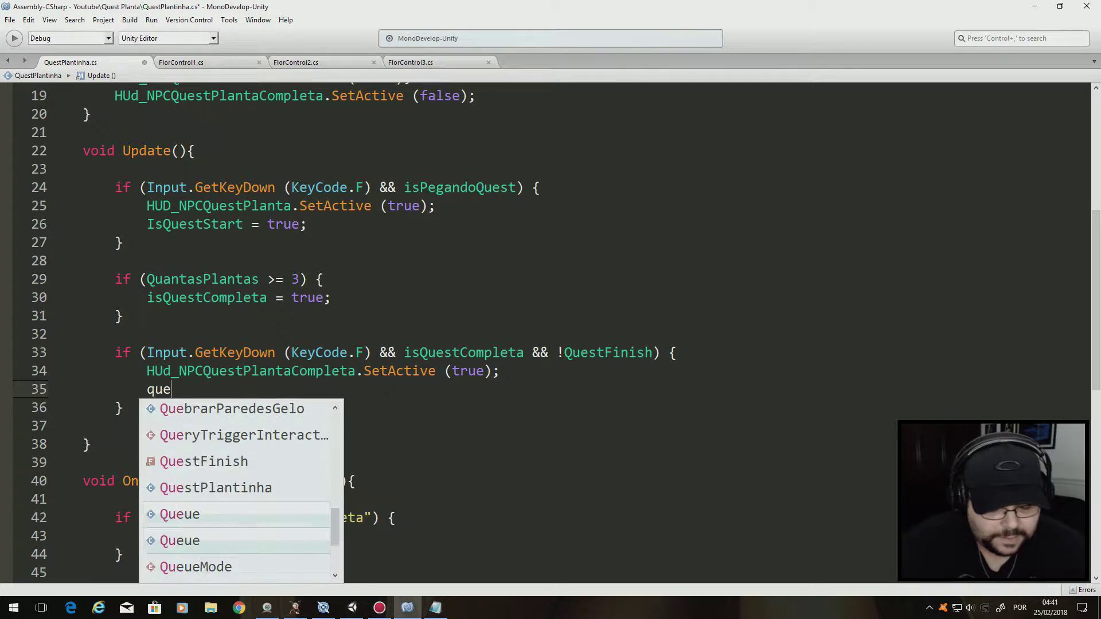
{"action": "type", "text": "st"}
{"action": "key", "text": "Return"}
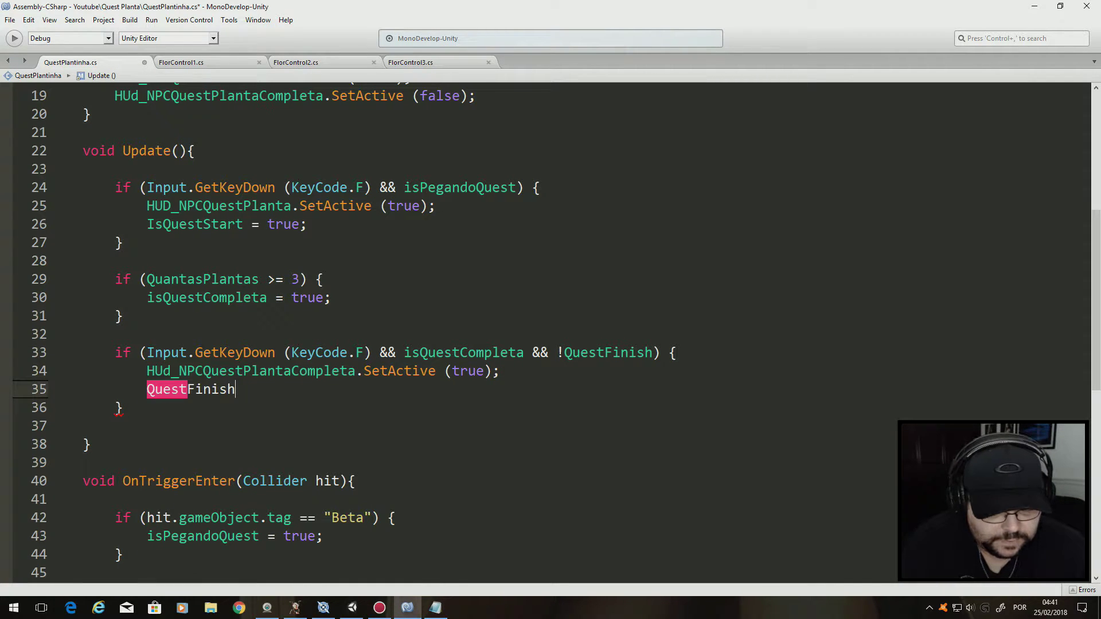
{"action": "type", "text": "= true;"}
{"action": "key", "text": "ctrl+s"}
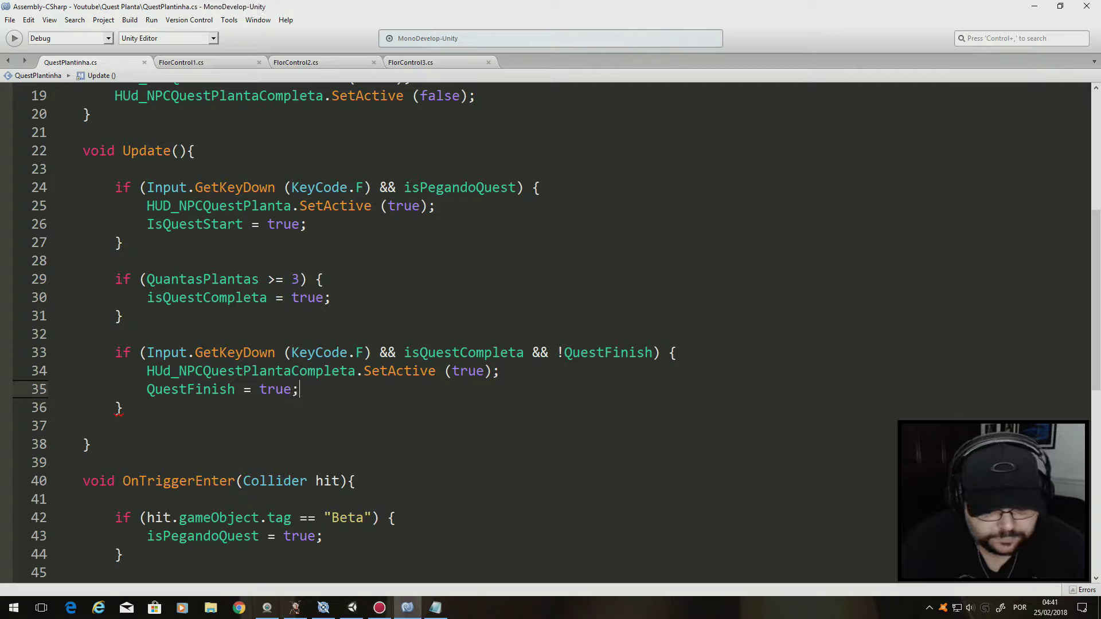
{"action": "left_click_drag", "start_coordinate": [115, 352], "coordinate": [183, 403]}
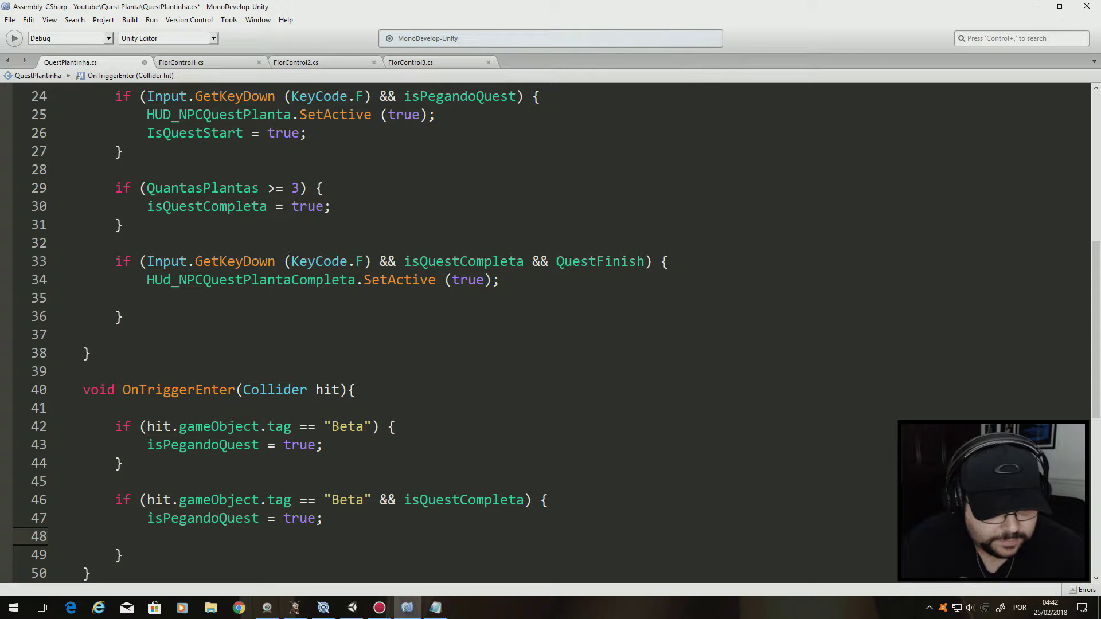
{"action": "type", "text": "quest"}
{"action": "key", "text": "Return"}
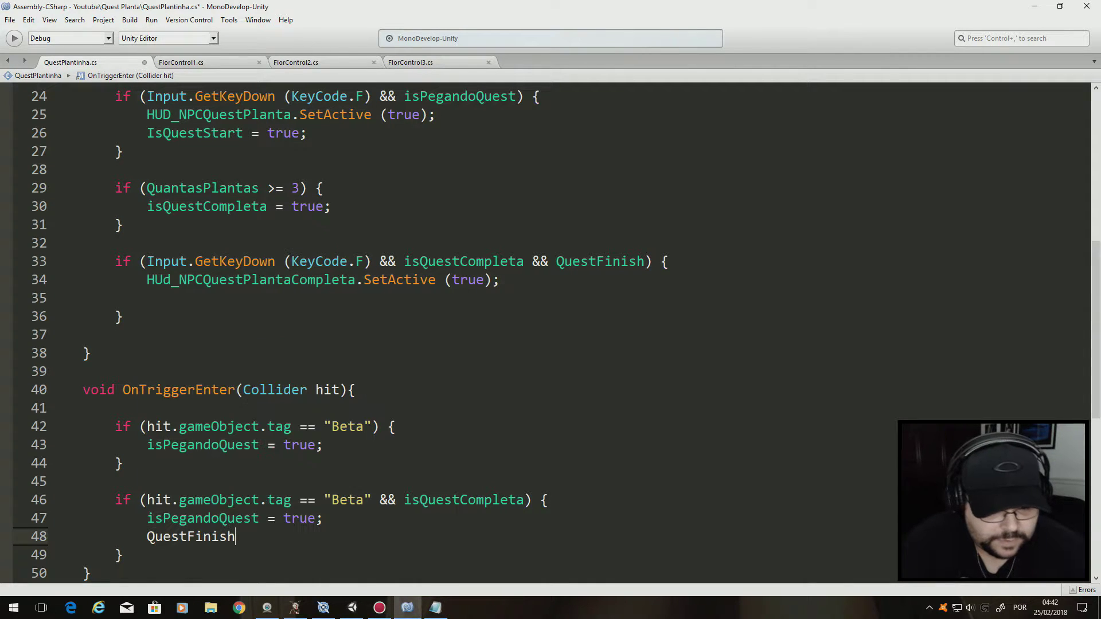
{"action": "type", "text": "true;"}
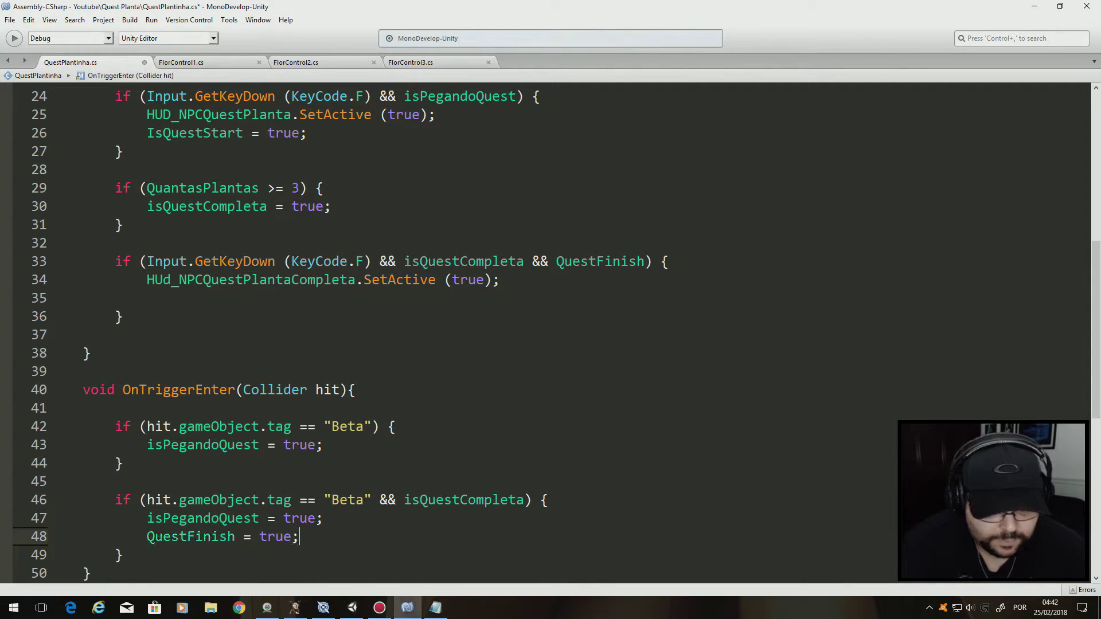
Step: Append && !QuestFinish to the trigger's quest-complete condition on line 46 and save
{"action": "left_click", "coordinate": [523, 501]}
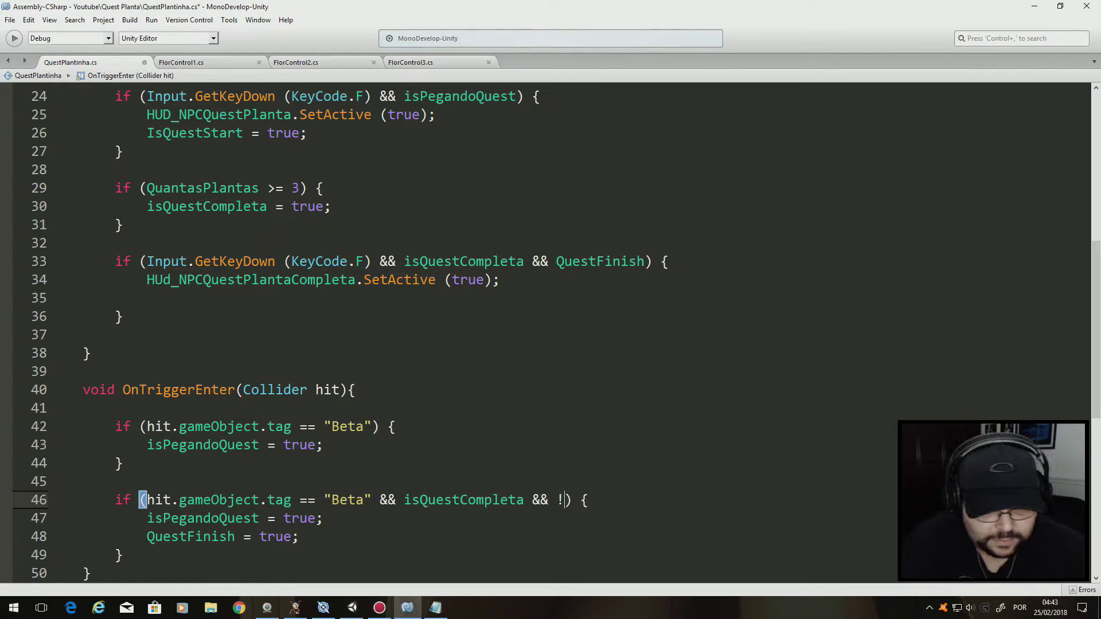
{"action": "type", "text": "q"}
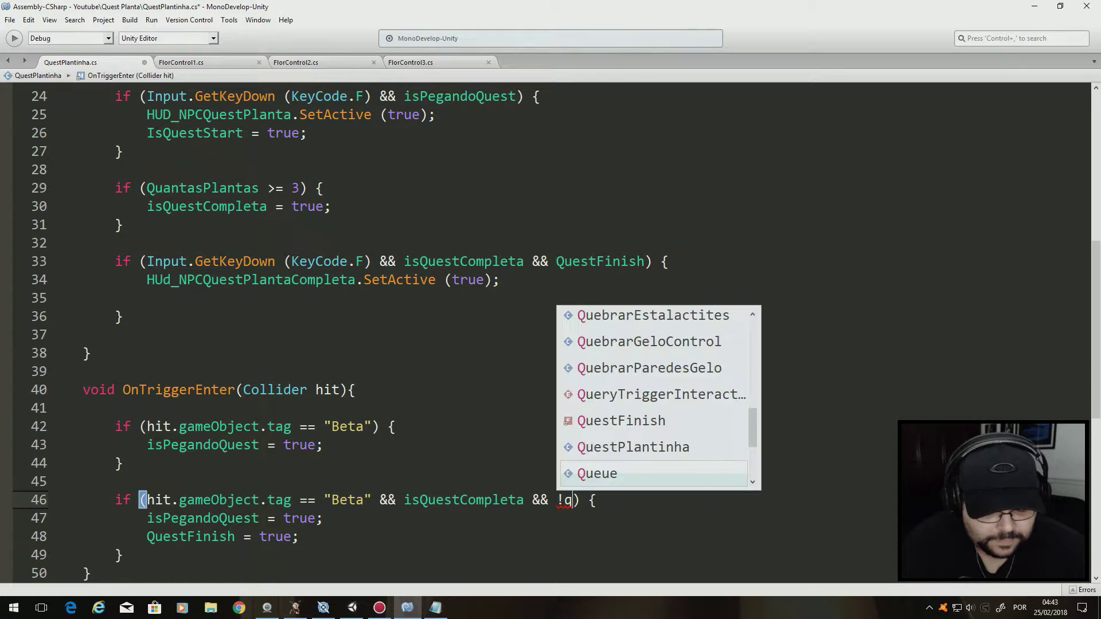
{"action": "type", "text": "uest"}
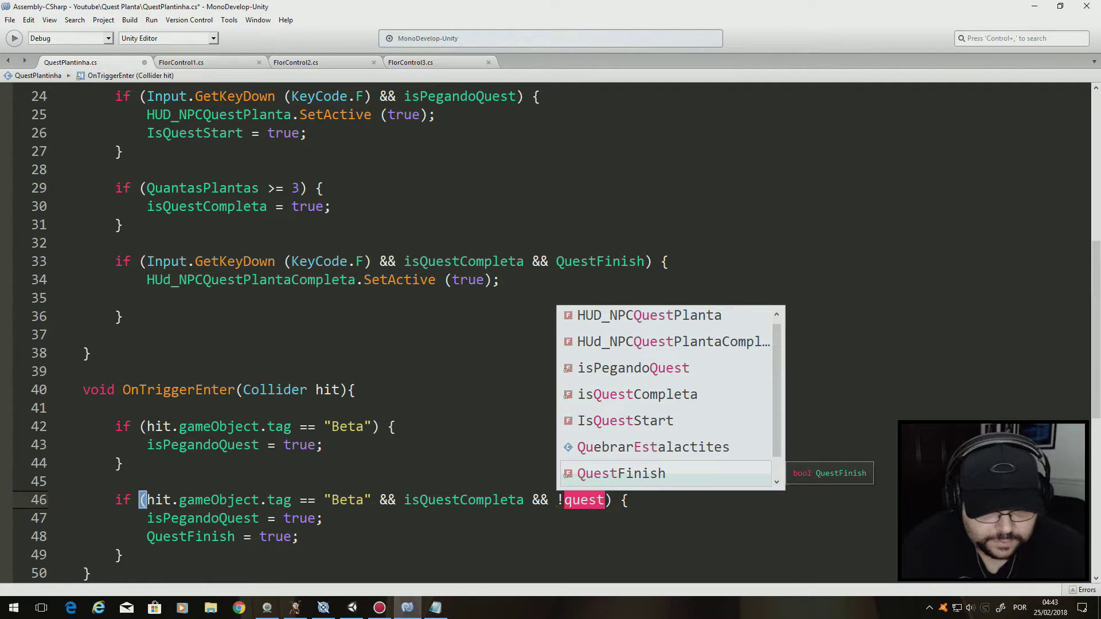
{"action": "type", "text": "F"}
{"action": "key", "text": "Return"}
{"action": "key", "text": "ctrl+s"}
{"action": "scroll", "coordinate": [497, 483], "scroll_direction": "down", "scroll_amount": 1}
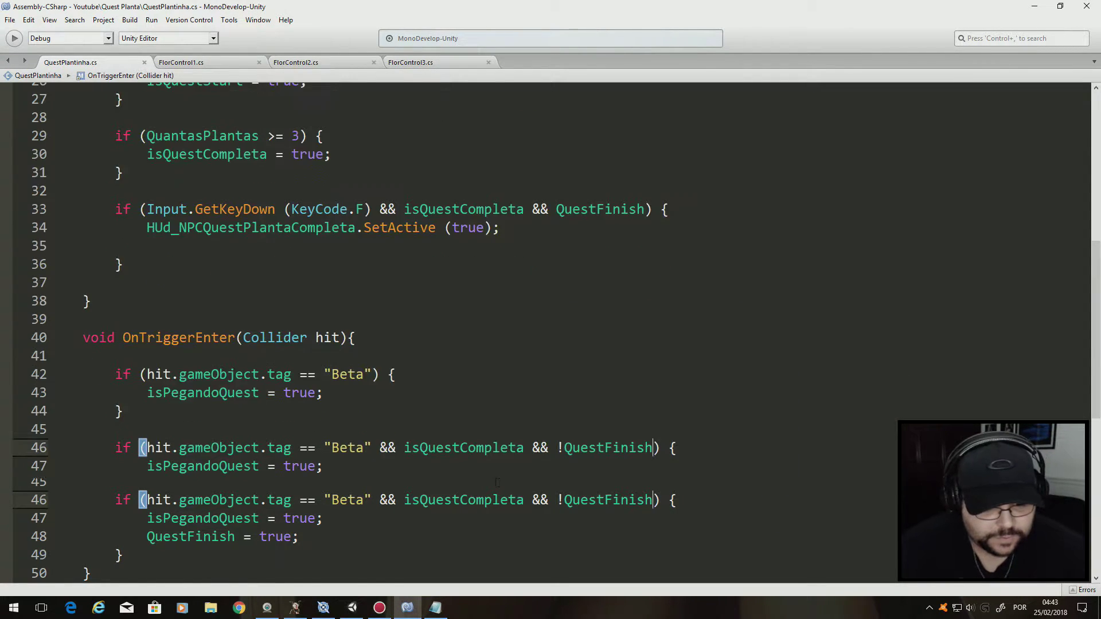
{"action": "left_click", "coordinate": [469, 450]}
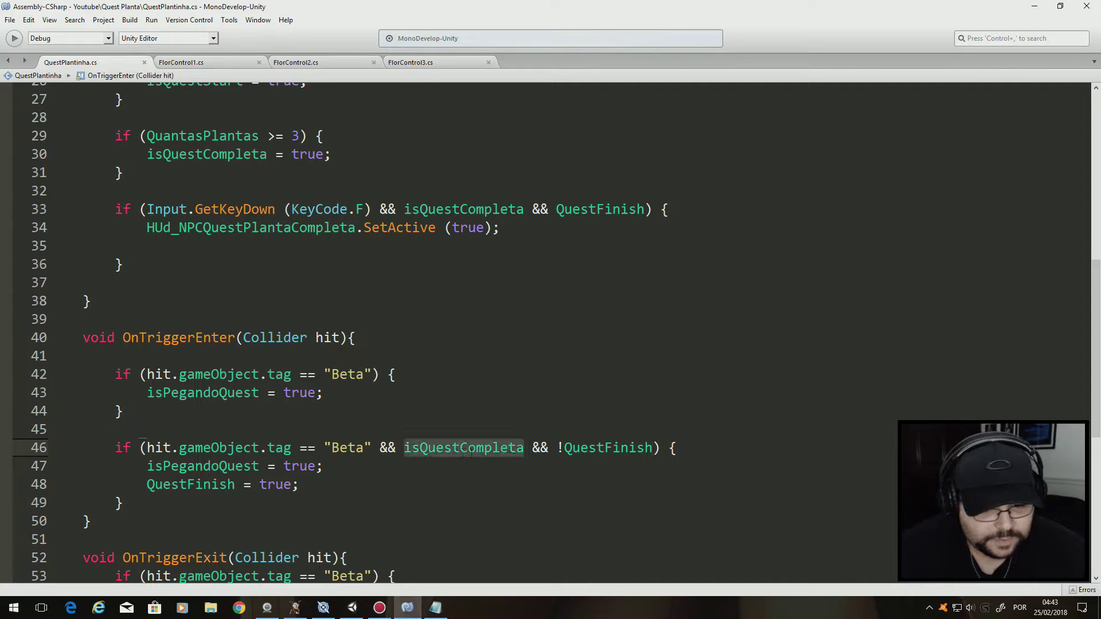
{"action": "left_click", "coordinate": [610, 449]}
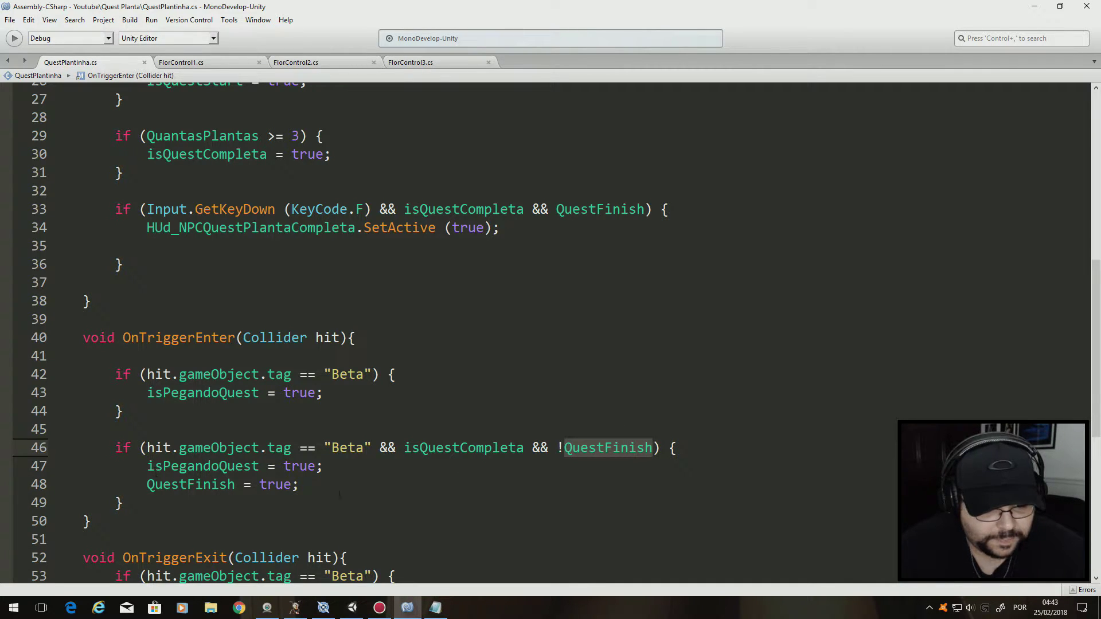
Step: Walk the bear to the hatted NPC and hand in the flower quest for the 1000 Exp message
{"action": "left_click", "coordinate": [352, 608]}
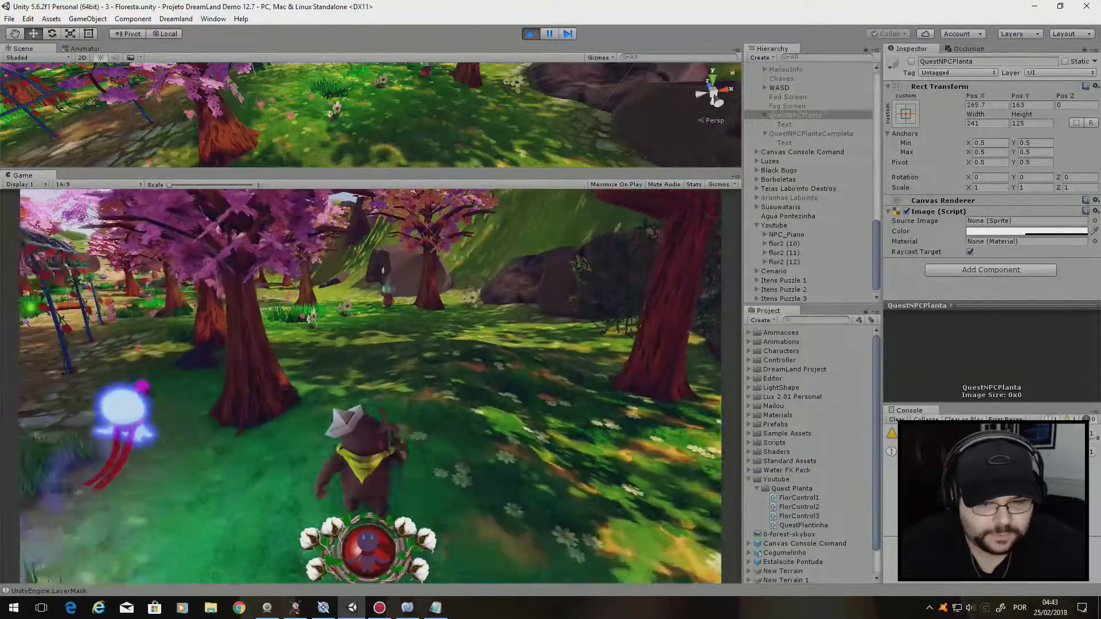
{"action": "key", "text": "w"}
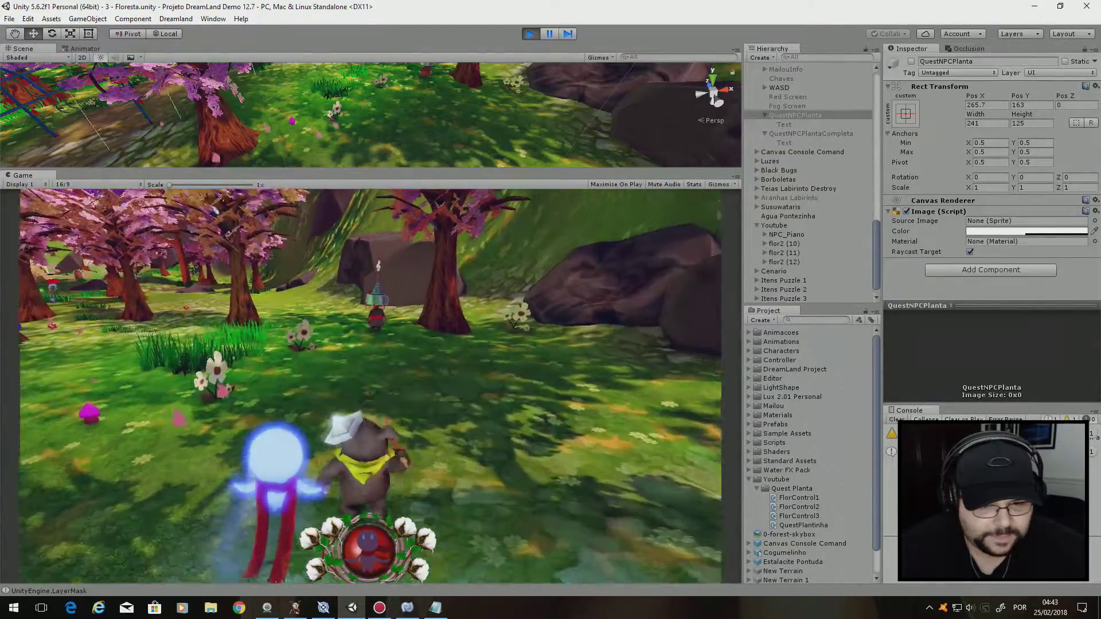
{"action": "key", "text": "w"}
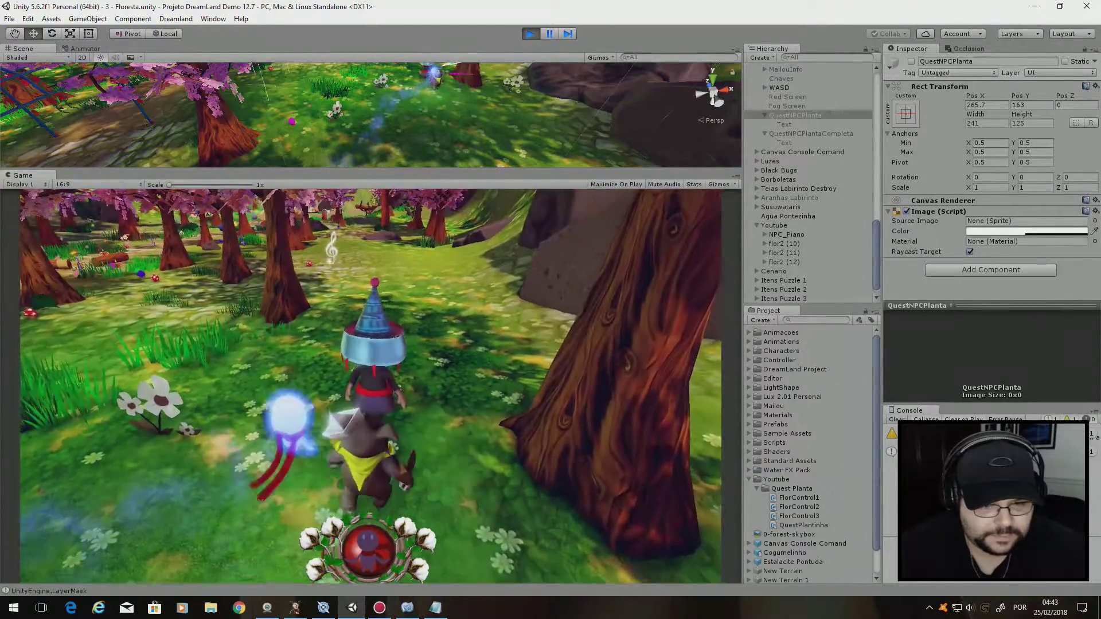
{"action": "key", "text": "a"}
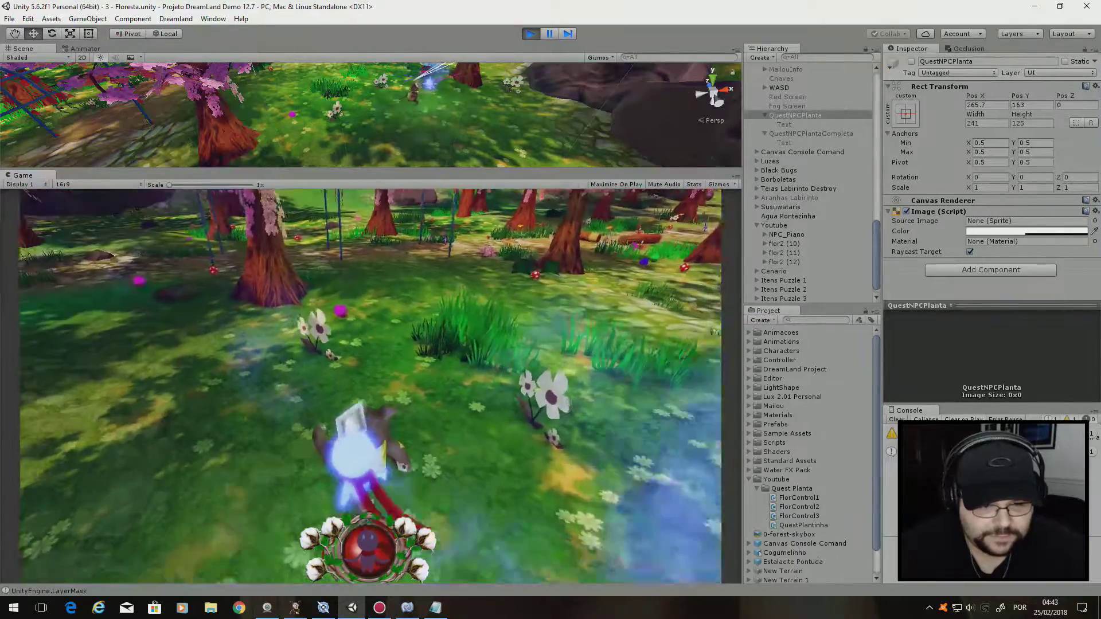
{"action": "key", "text": "w"}
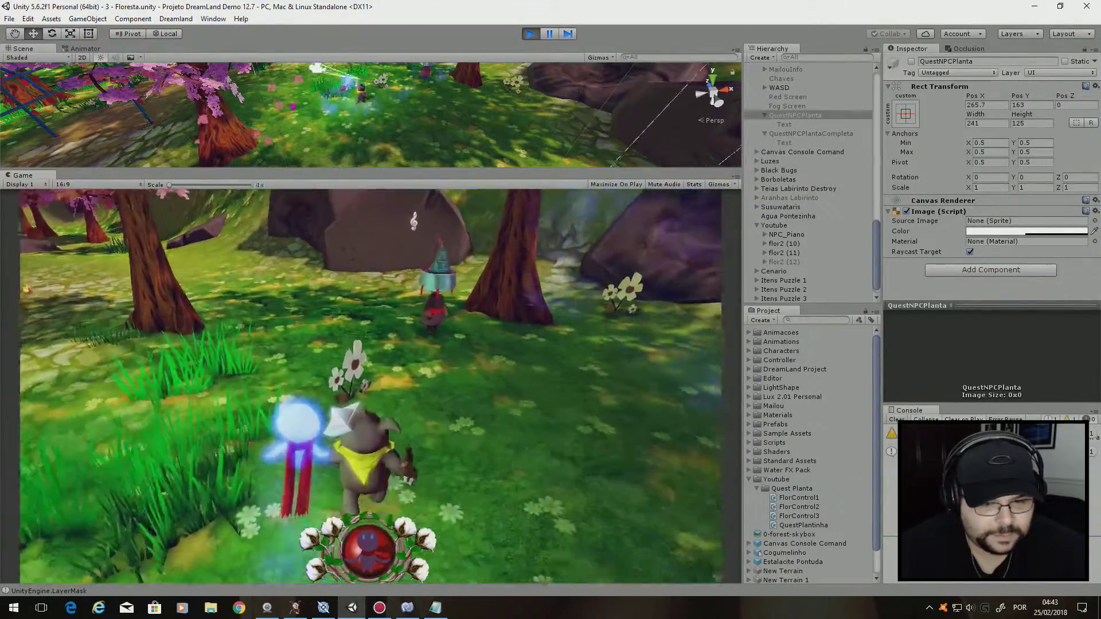
{"action": "key", "text": "a"}
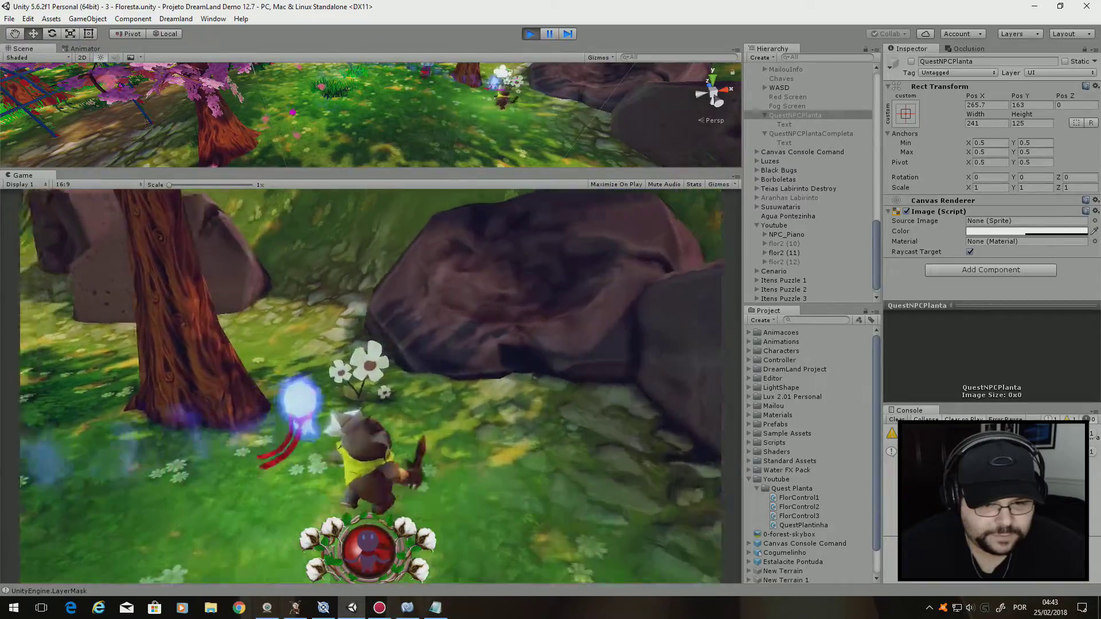
{"action": "key", "text": "a"}
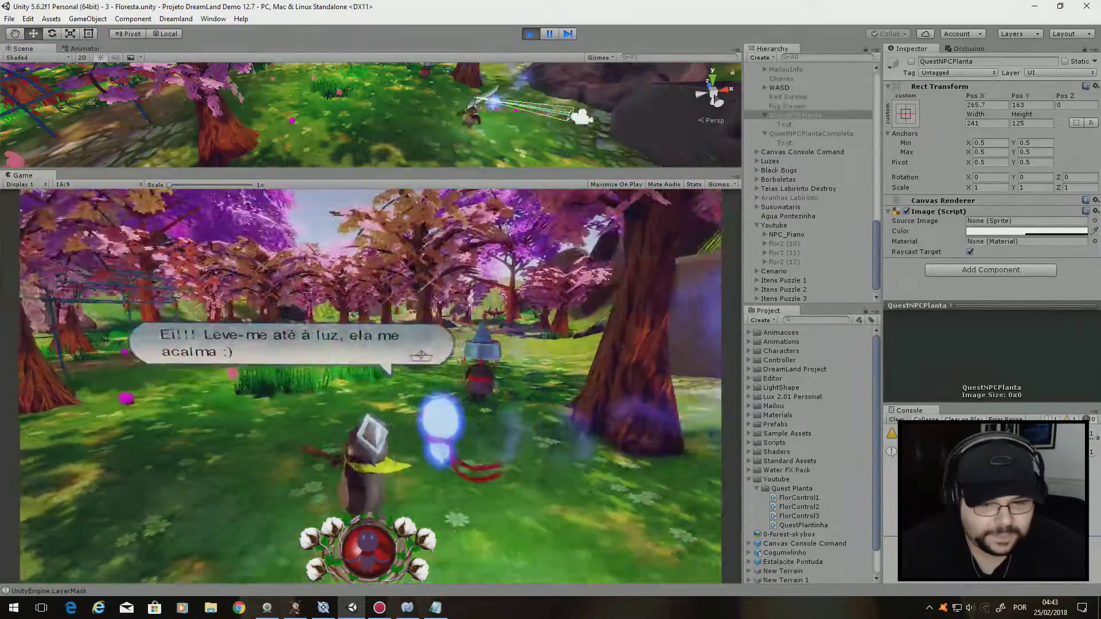
{"action": "key", "text": "a"}
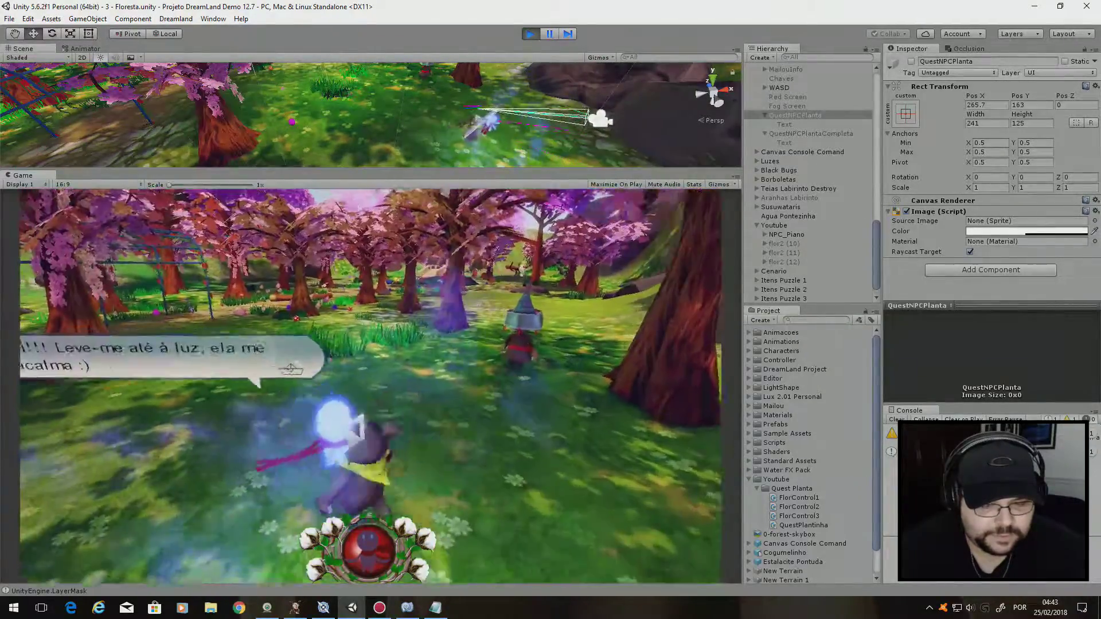
{"action": "key", "text": "s"}
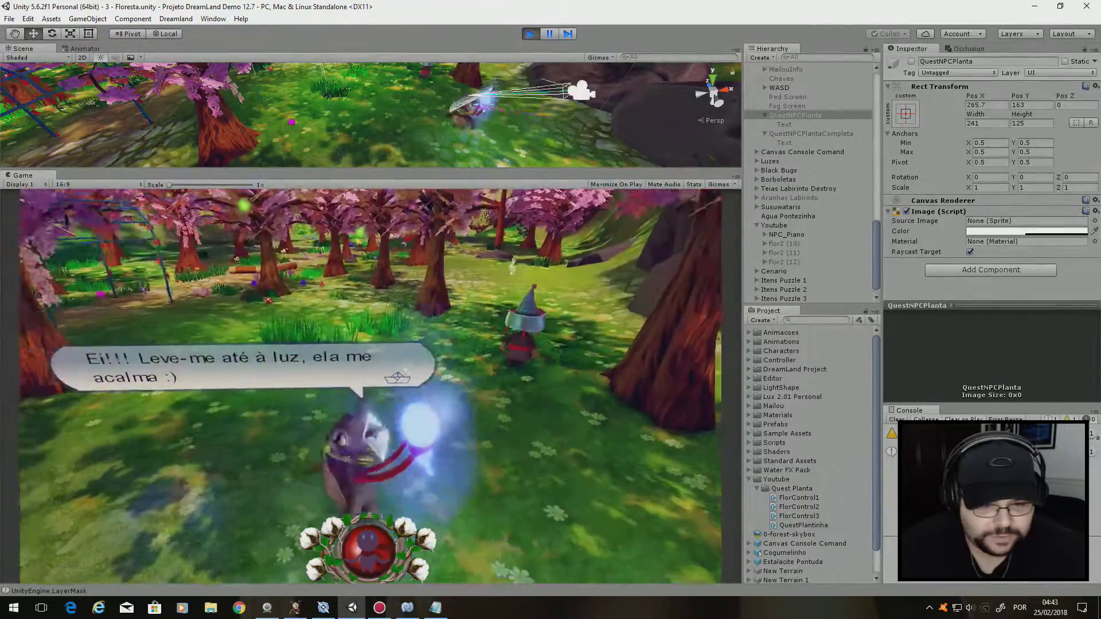
{"action": "key", "text": "w"}
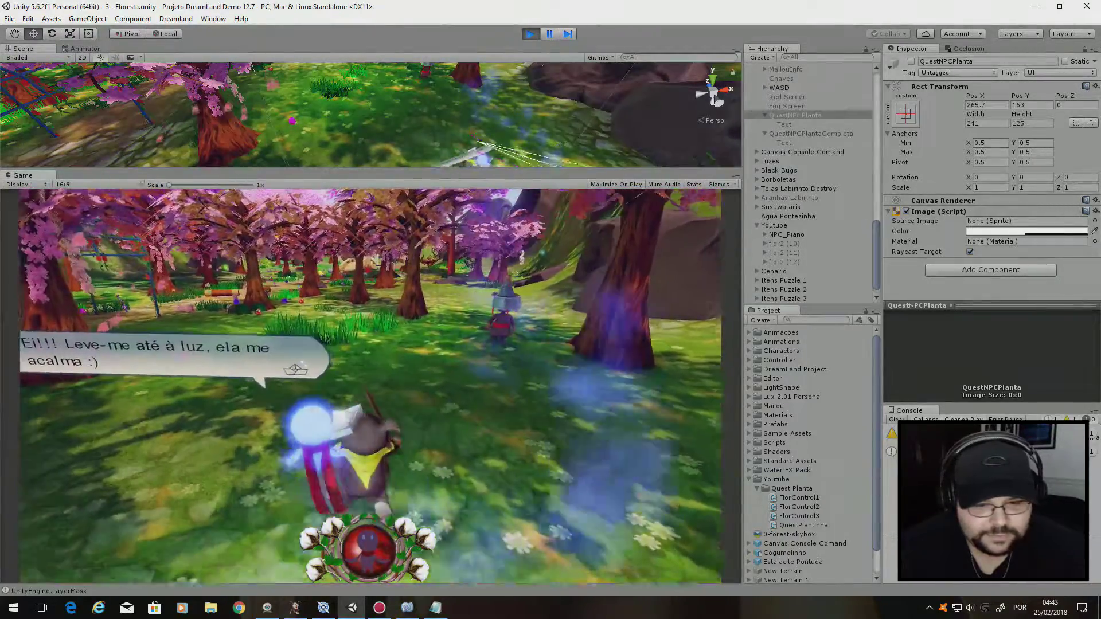
{"action": "key", "text": "w"}
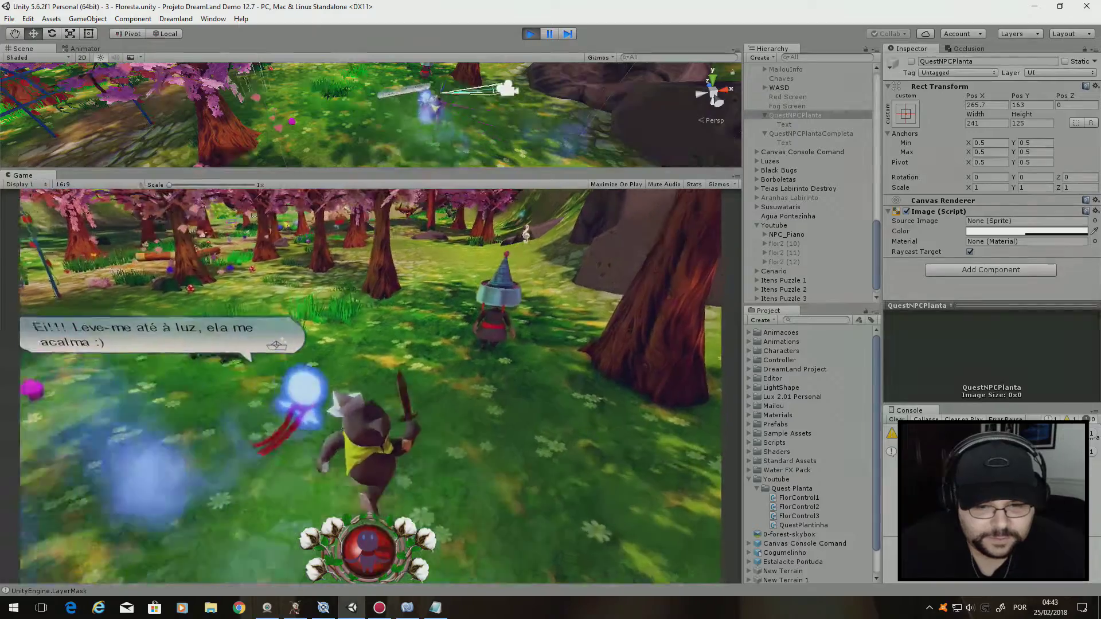
{"action": "key", "text": "w"}
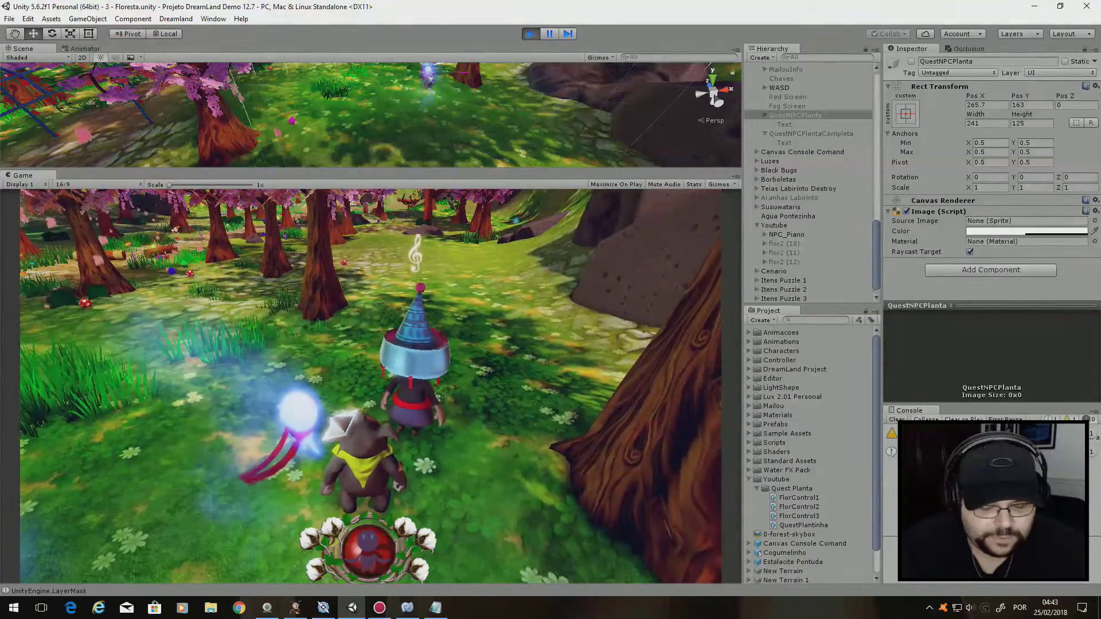
{"action": "key", "text": "e"}
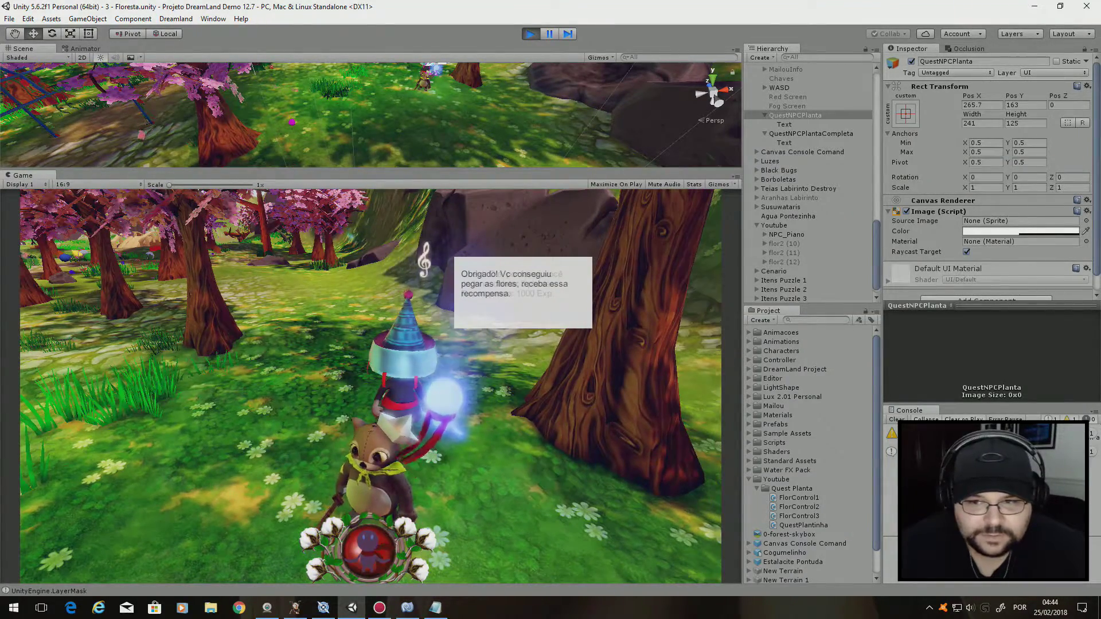
{"action": "key", "text": "super"}
{"action": "left_click", "coordinate": [530, 38]}
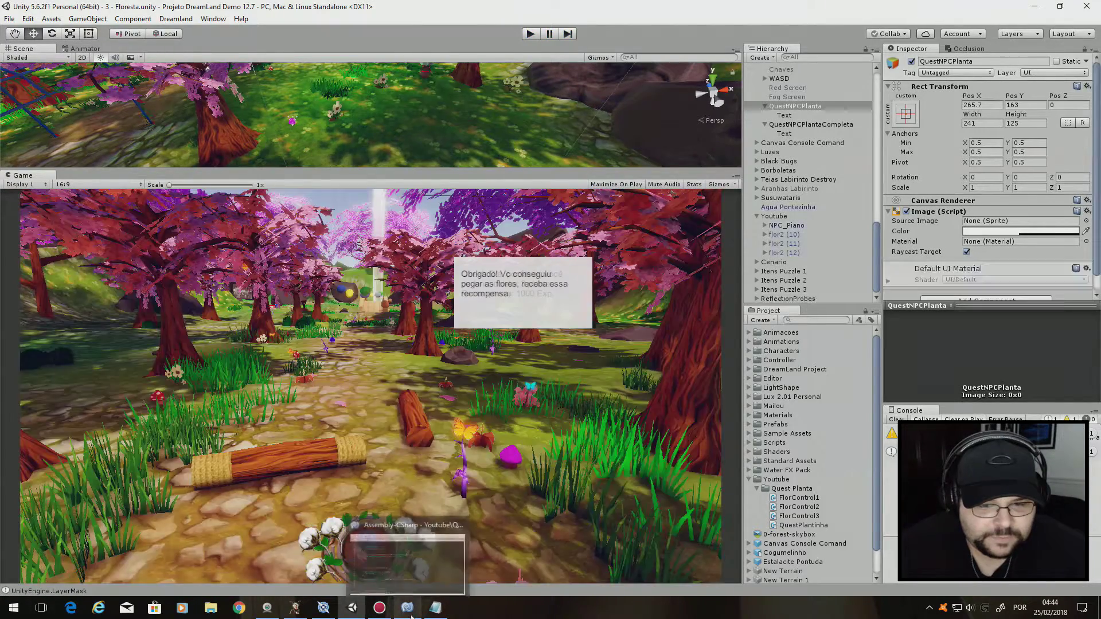
Step: Locate the quest-start F-key if block on line 24 of QuestPlantinha.cs
{"action": "left_click", "coordinate": [411, 613]}
{"action": "scroll", "coordinate": [366, 446], "scroll_direction": "down", "scroll_amount": 1}
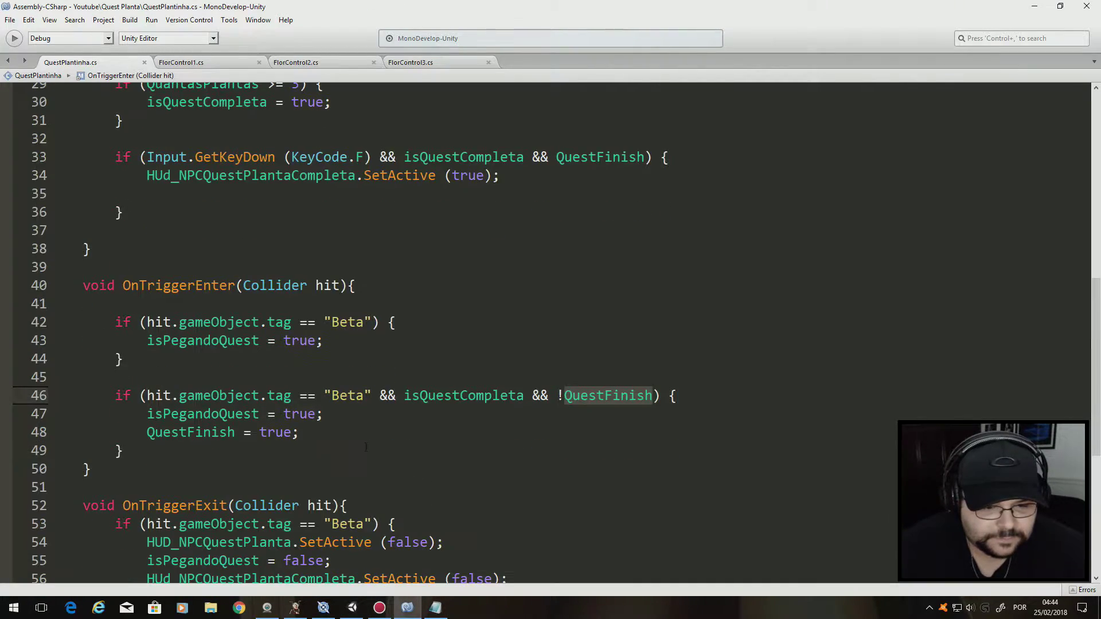
{"action": "scroll", "coordinate": [367, 446], "scroll_direction": "up", "scroll_amount": 1}
{"action": "scroll", "coordinate": [367, 446], "scroll_direction": "up", "scroll_amount": 2}
{"action": "scroll", "coordinate": [157, 324], "scroll_direction": "up", "scroll_amount": 2}
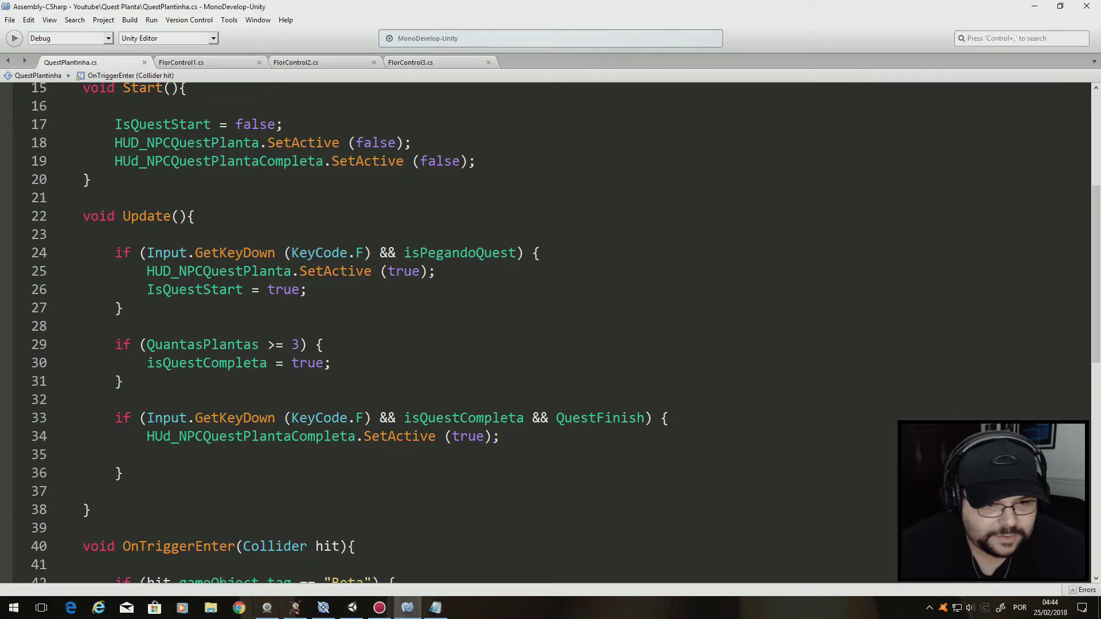
{"action": "left_click_drag", "start_coordinate": [115, 253], "coordinate": [298, 326]}
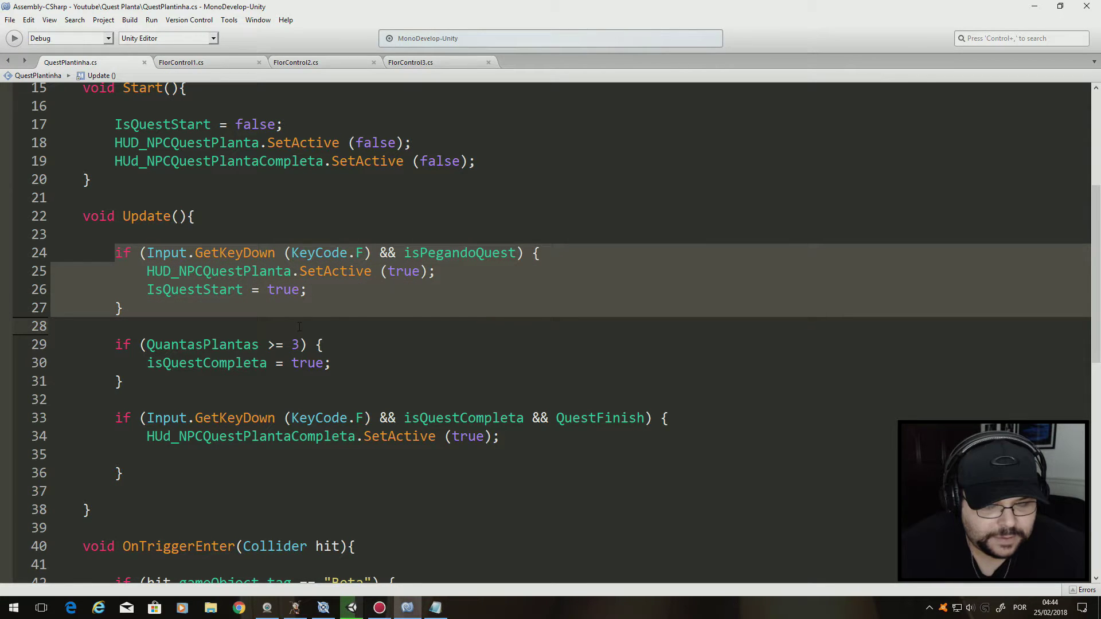
{"action": "left_click", "coordinate": [459, 253]}
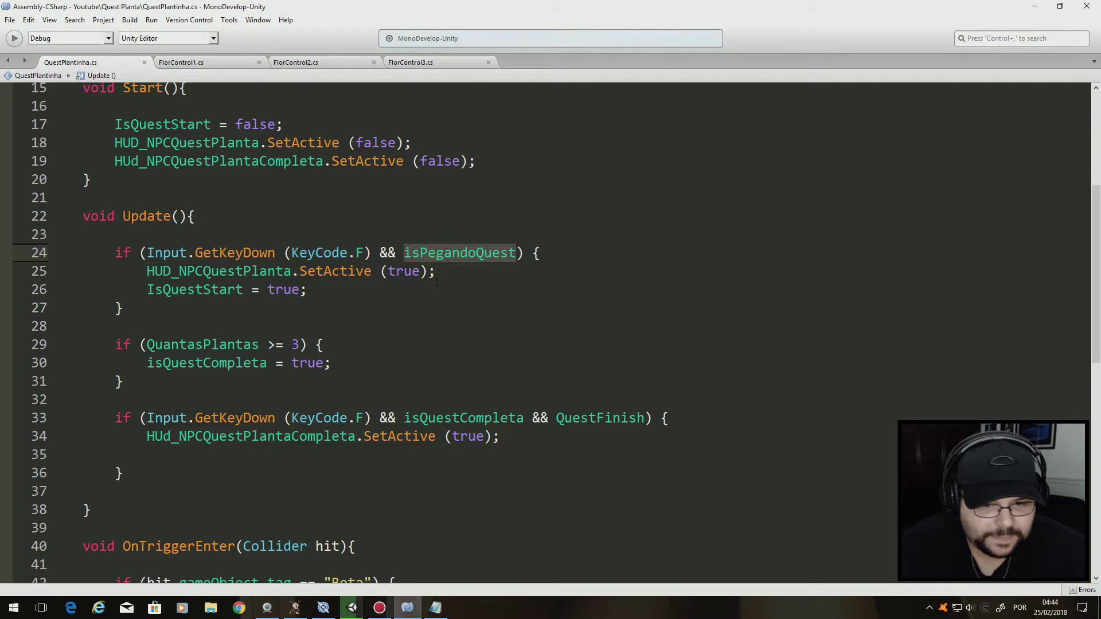
{"action": "left_click_drag", "start_coordinate": [115, 253], "coordinate": [197, 307]}
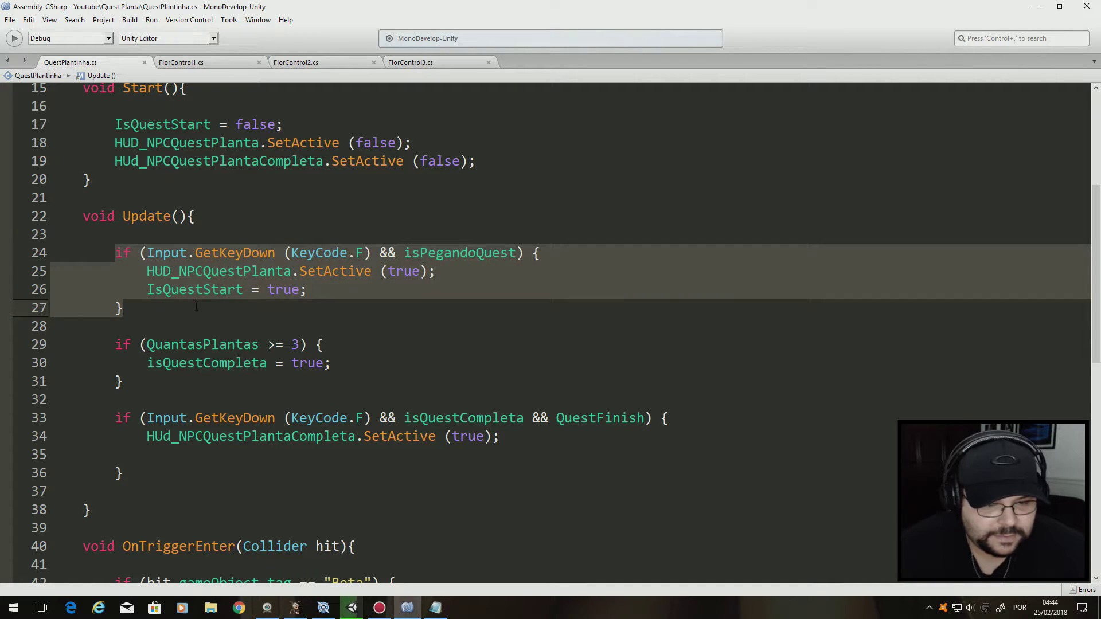
Step: Append && !isQuestCompleta to line 24's condition, save, and return to Unity
{"action": "left_click", "coordinate": [519, 253]}
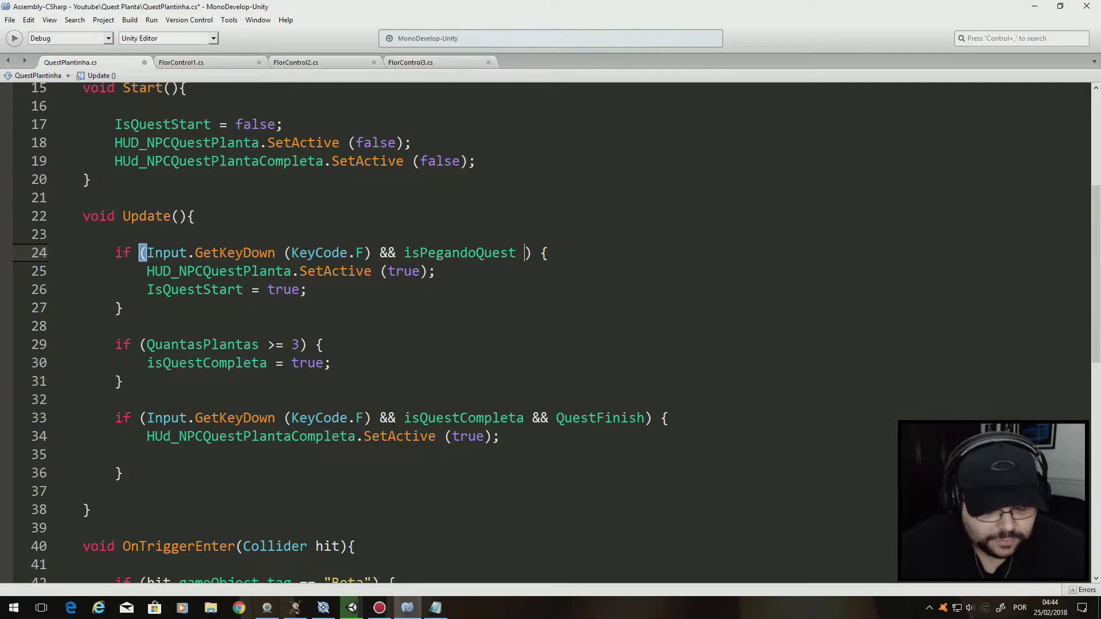
{"action": "type", "text": "!"}
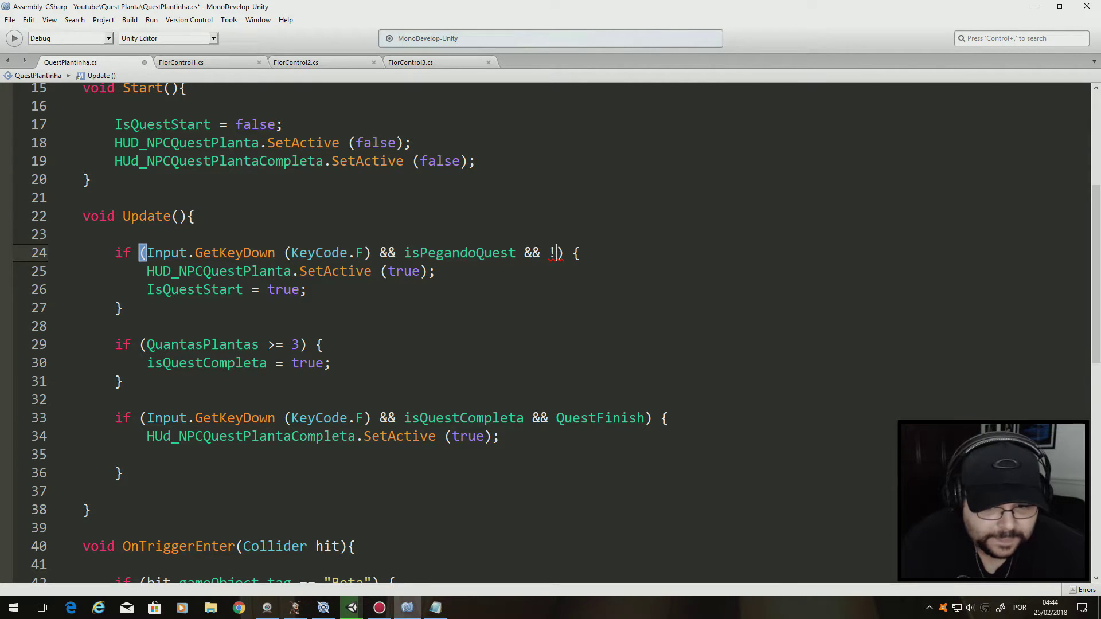
{"action": "type", "text": "isques"}
{"action": "key", "text": "Return"}
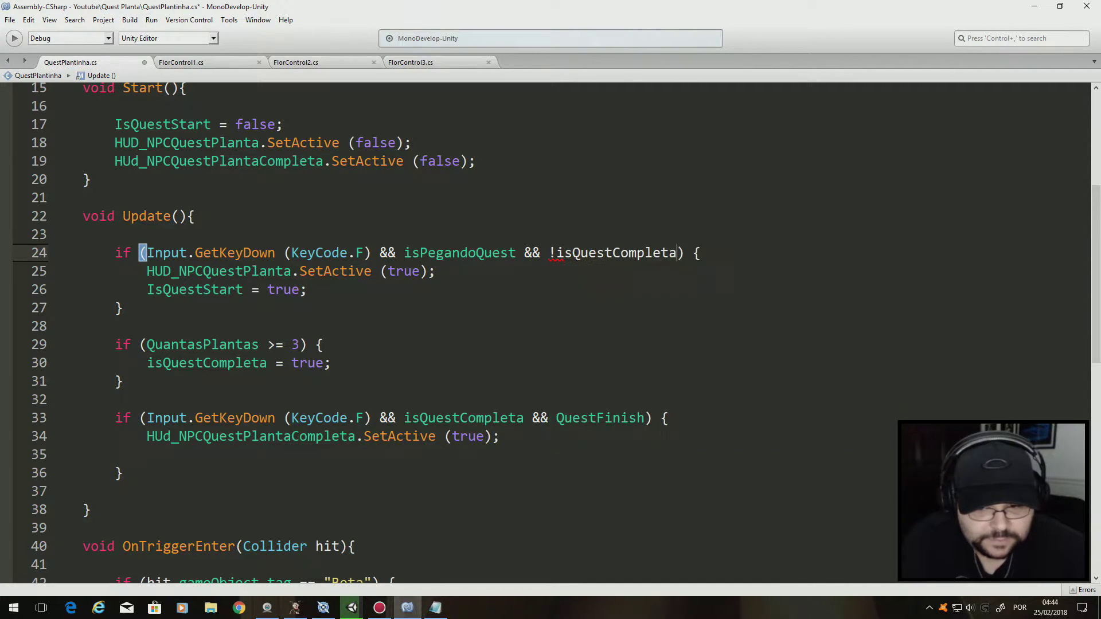
{"action": "key", "text": "ctrl+s"}
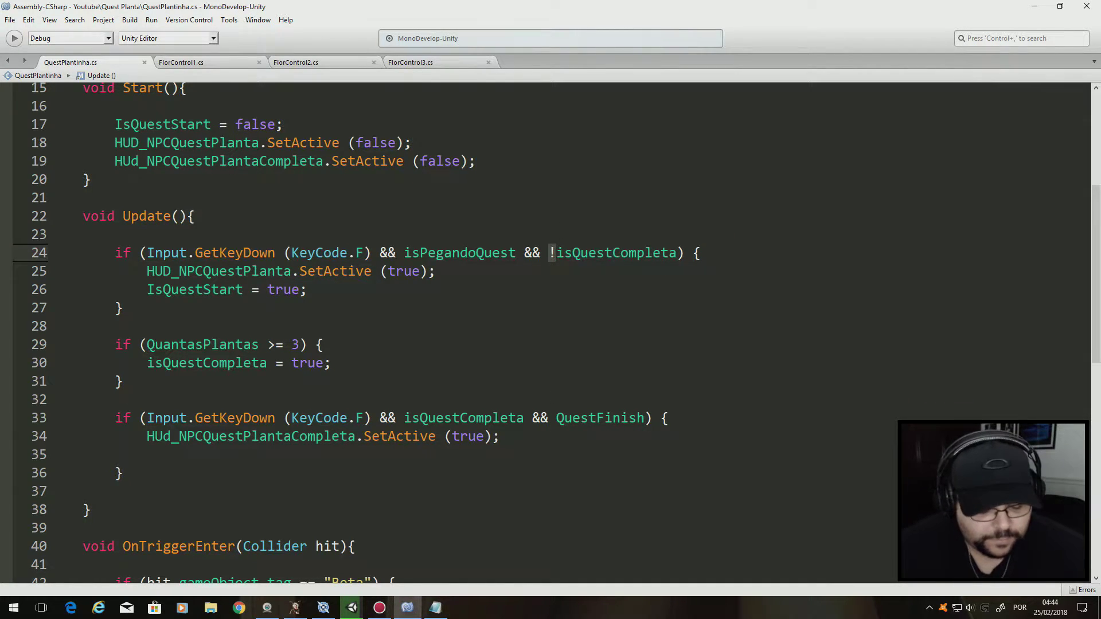
{"action": "left_click", "coordinate": [352, 607]}
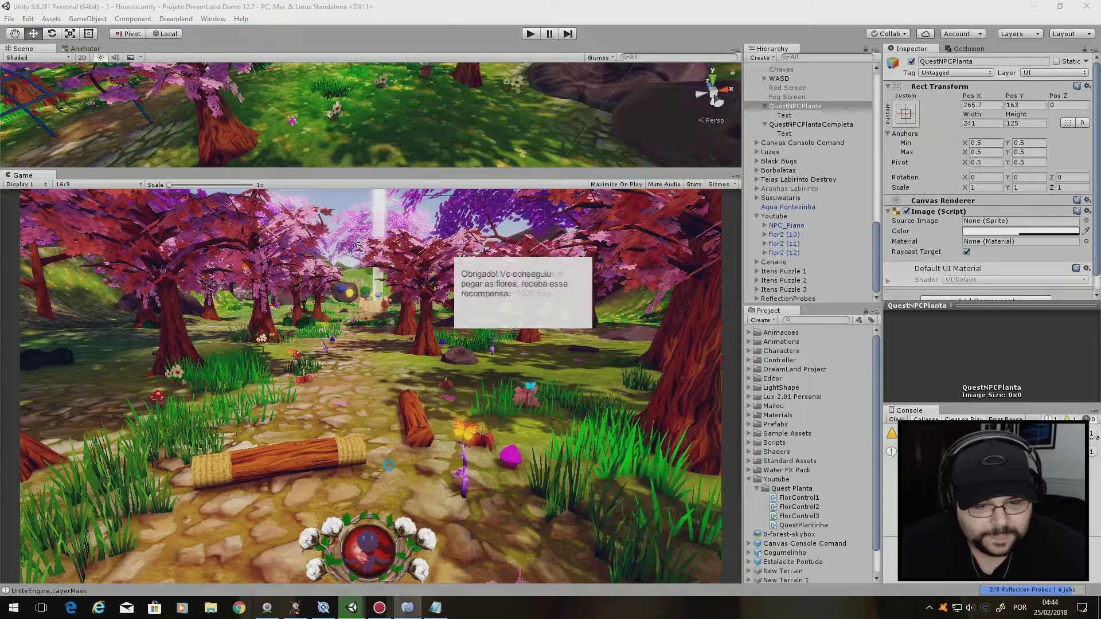
Step: Enter Play mode and walk the bear to the hatted NPC to trigger the plant's quest-start bubble
{"action": "left_click", "coordinate": [531, 34]}
{"action": "key", "text": "w"}
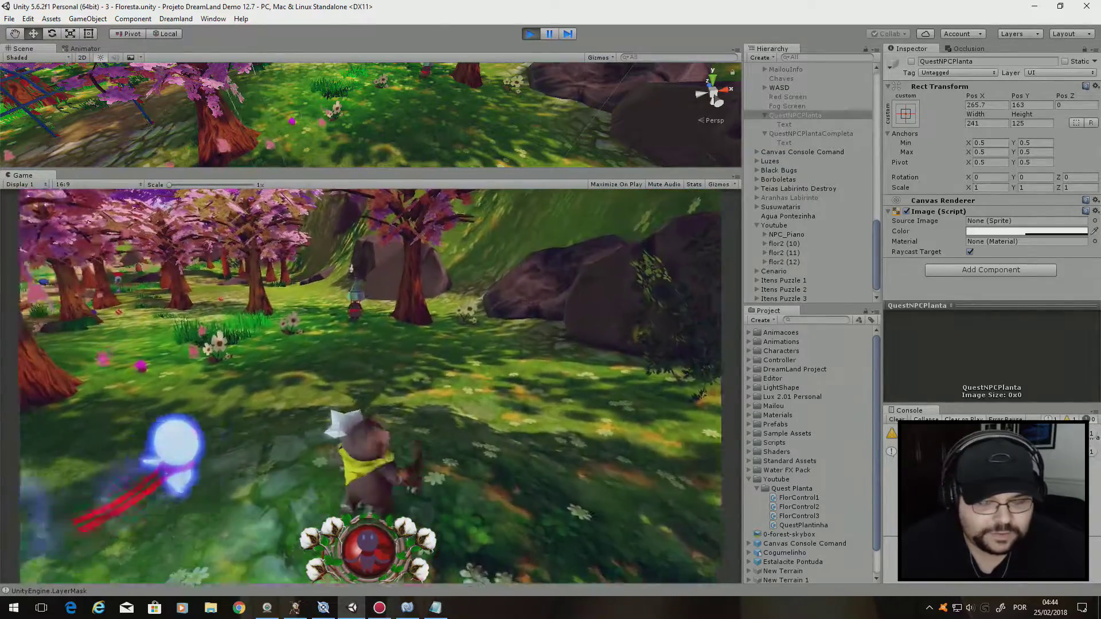
{"action": "key", "text": "w"}
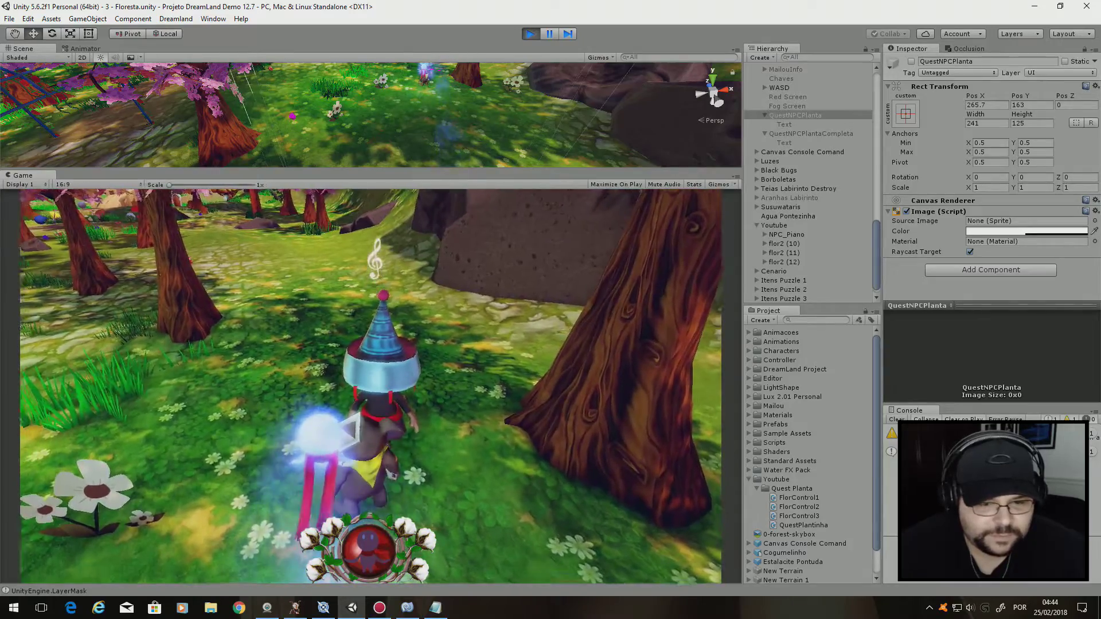
{"action": "key", "text": "s"}
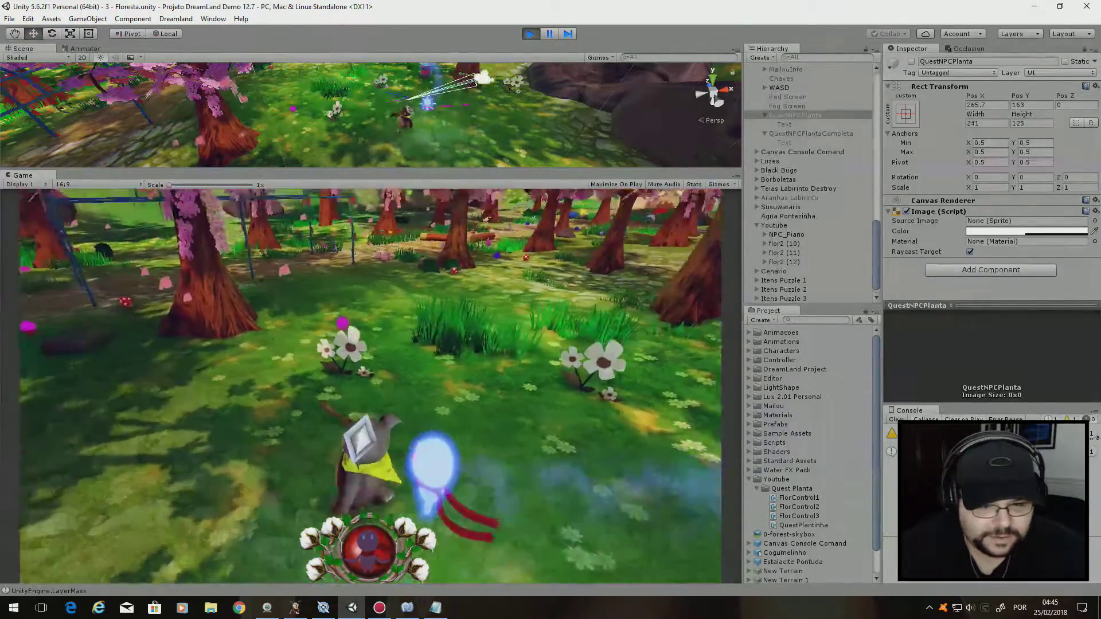
{"action": "key", "text": "w"}
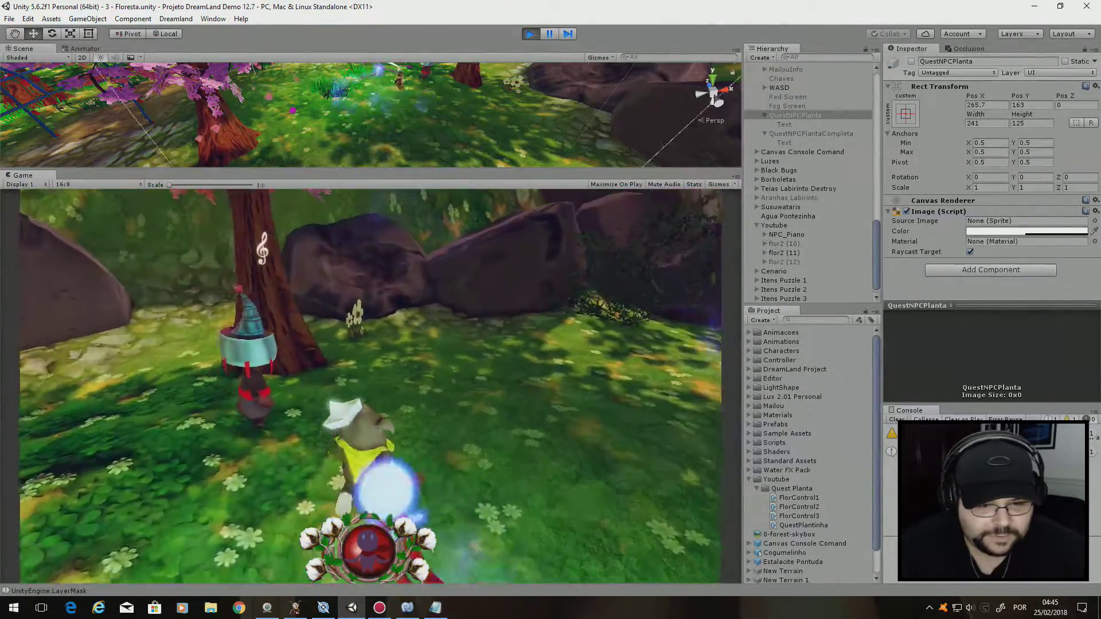
{"action": "key", "text": "w"}
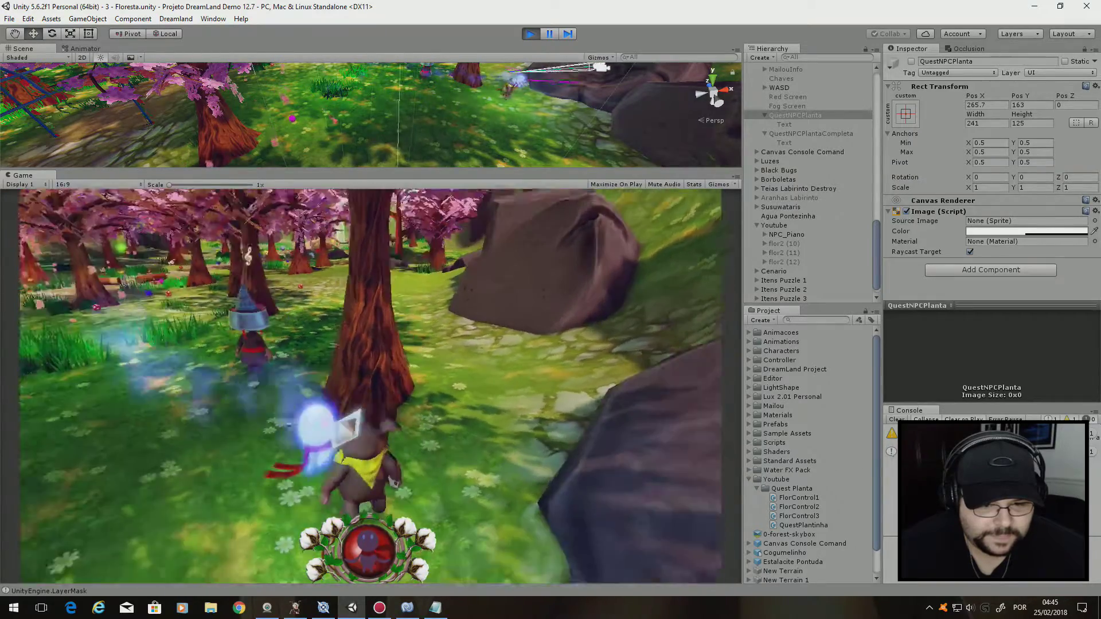
{"action": "key", "text": "w"}
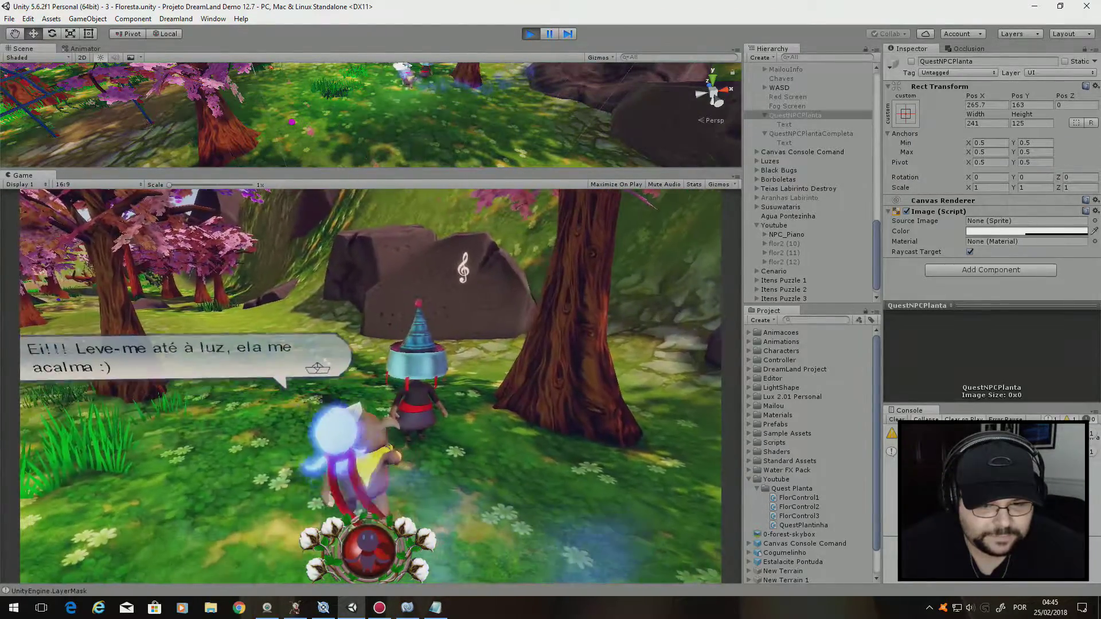
{"action": "key", "text": "w"}
{"action": "key", "text": "w"}
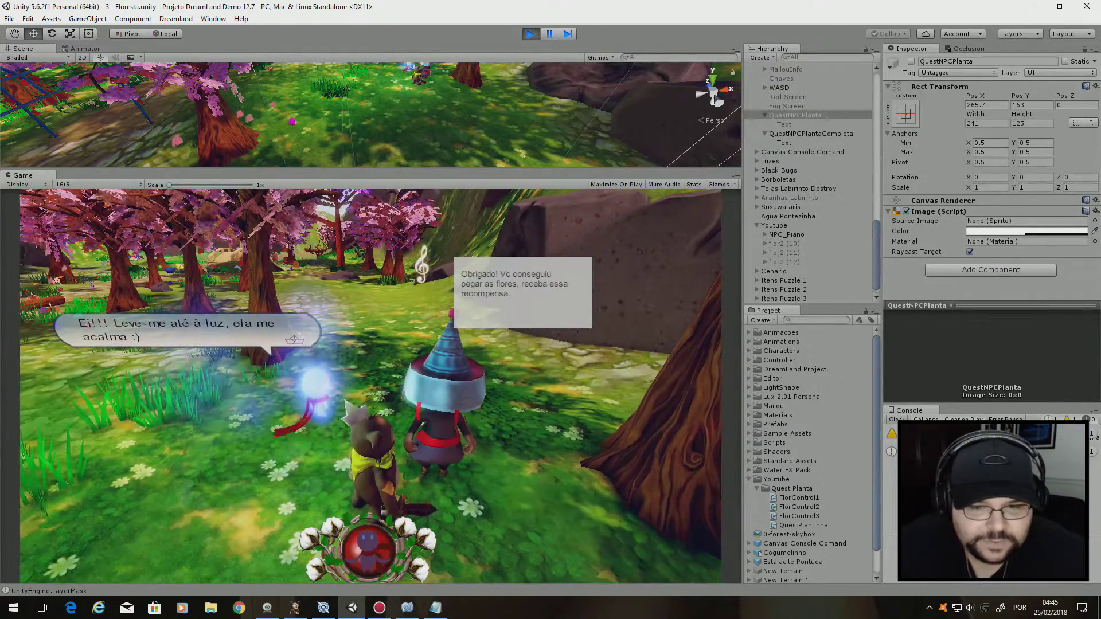
{"action": "key", "text": "s"}
{"action": "key", "text": "a"}
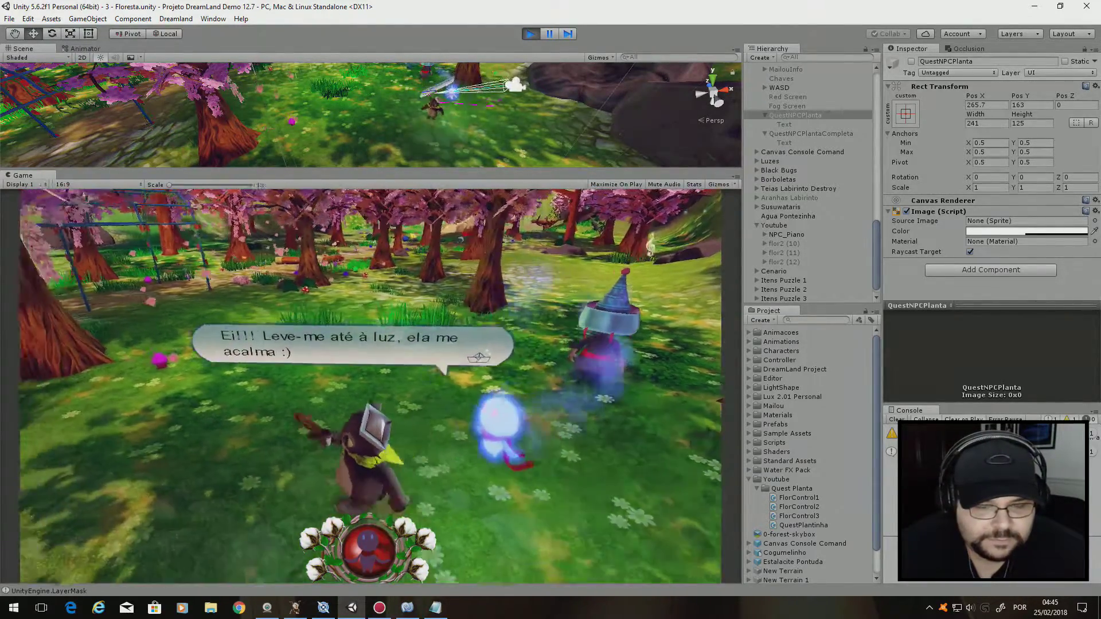
{"action": "key", "text": "a"}
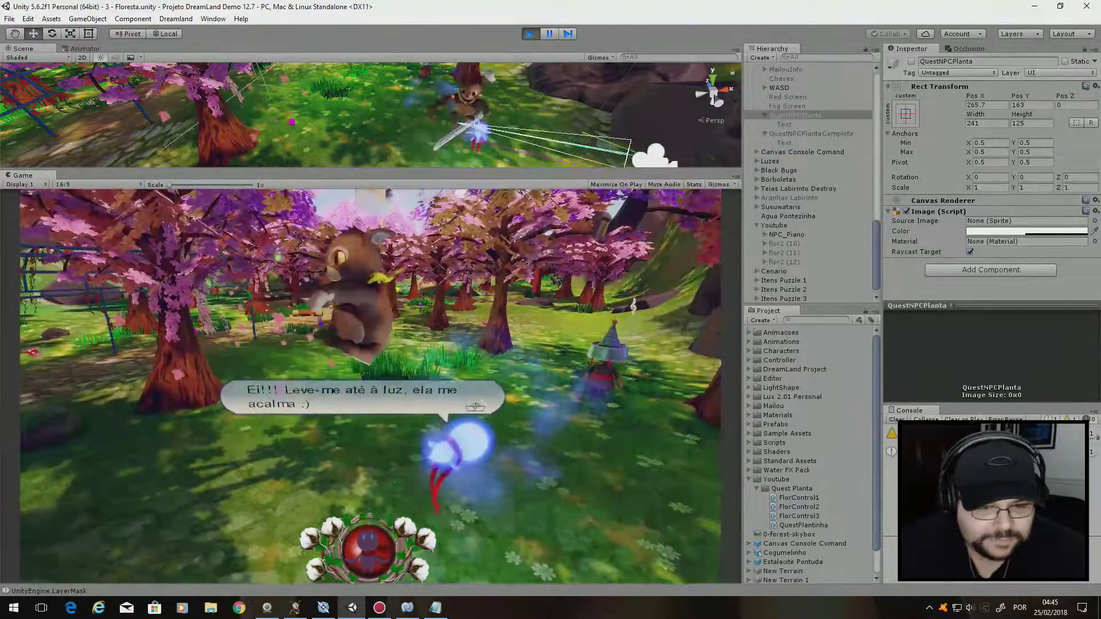
{"action": "key", "text": "w"}
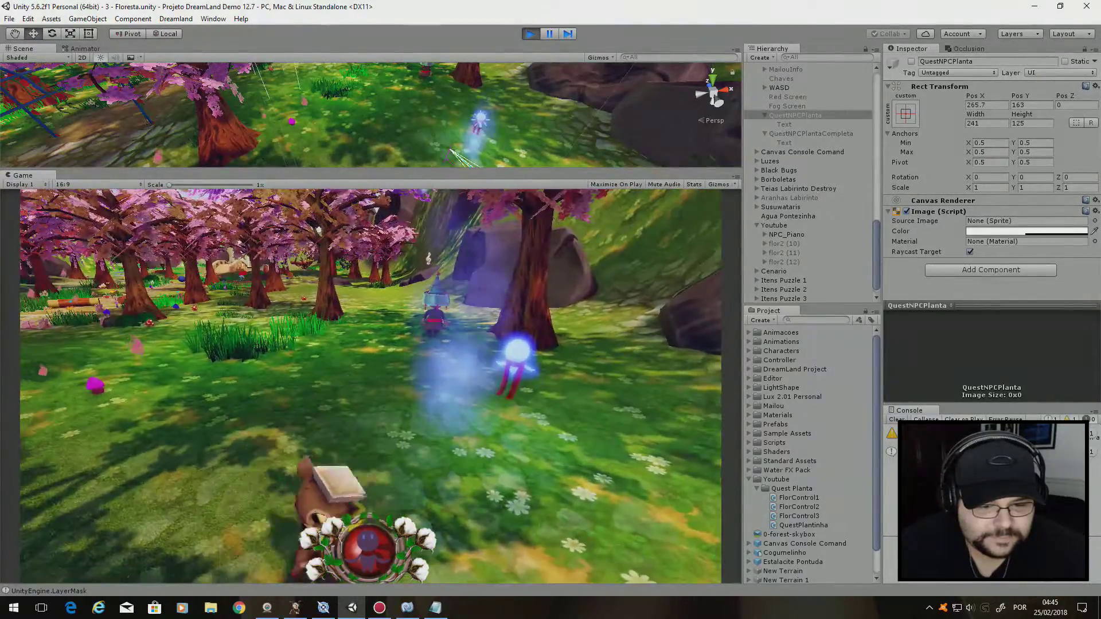
{"action": "key", "text": "super"}
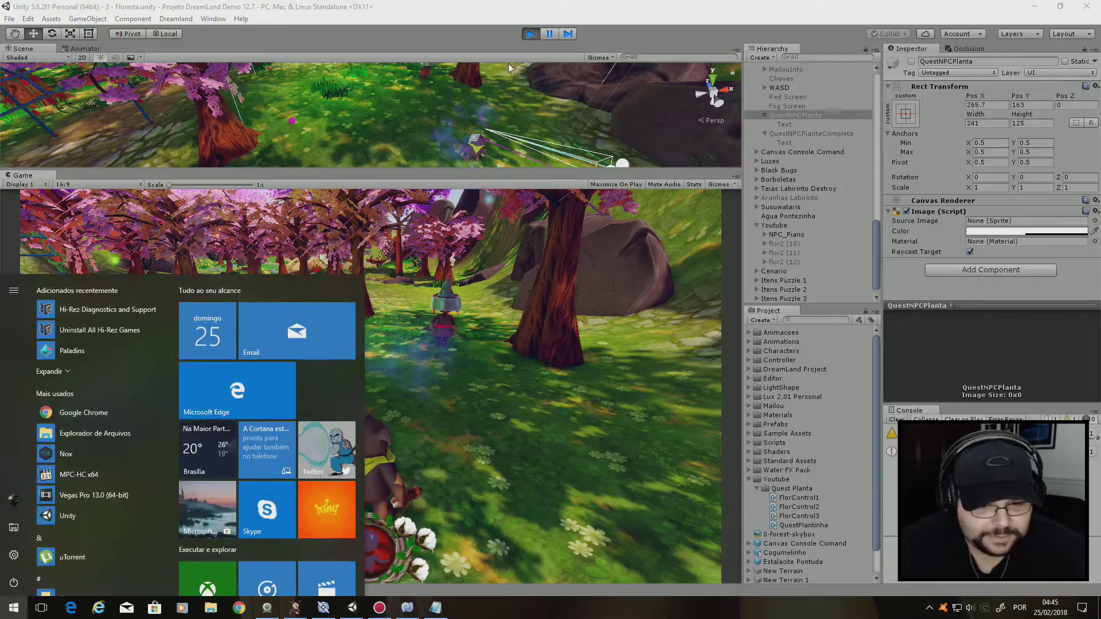
Step: In TERA, ride the winged flying mount to a plant and gather it
{"action": "key", "text": "super"}
{"action": "left_click", "coordinate": [323, 607]}
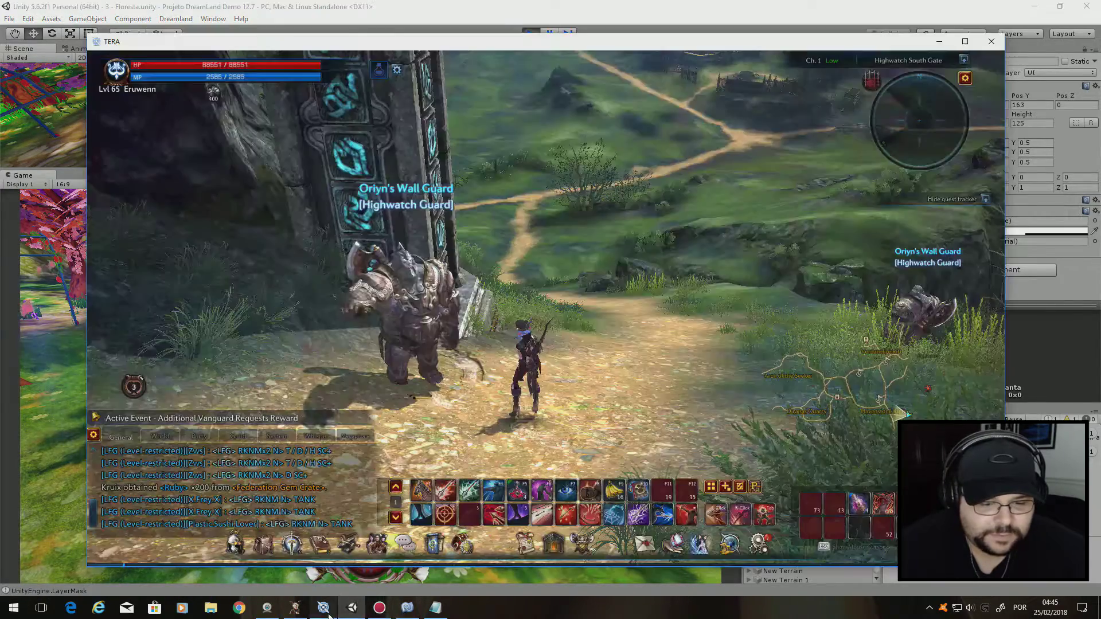
{"action": "key", "text": "w"}
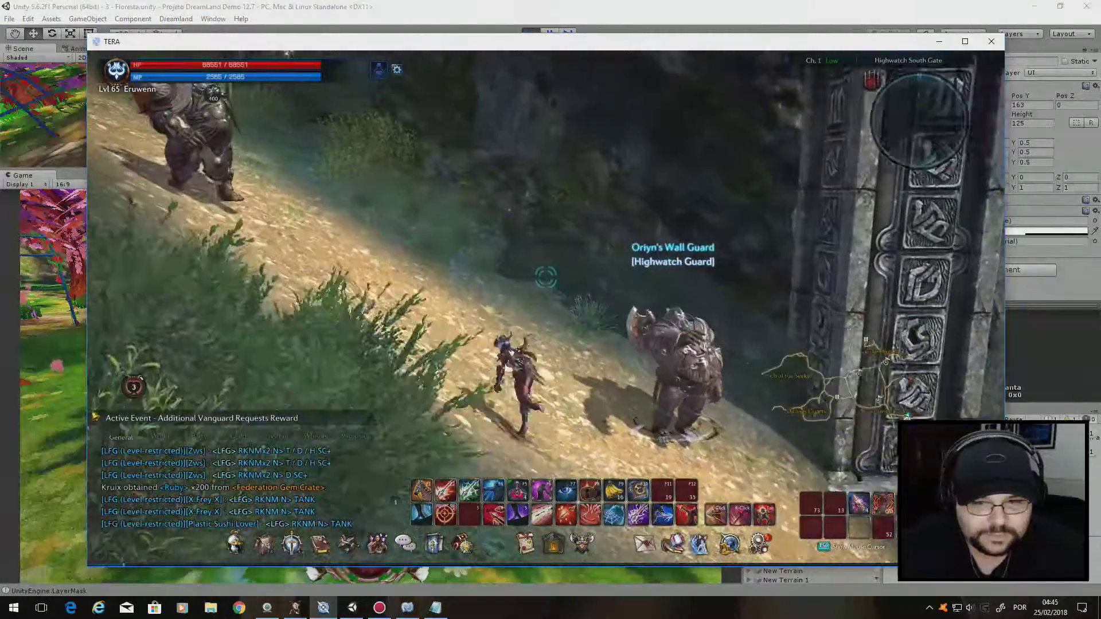
{"action": "key", "text": "w"}
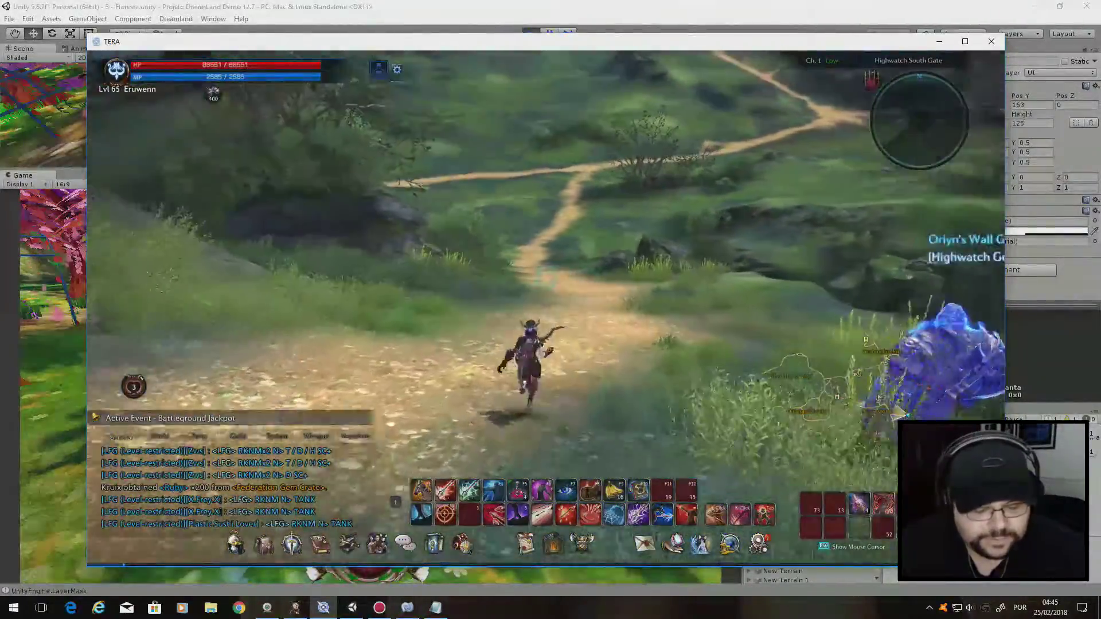
{"action": "key", "text": "F1"}
{"action": "key", "text": "space"}
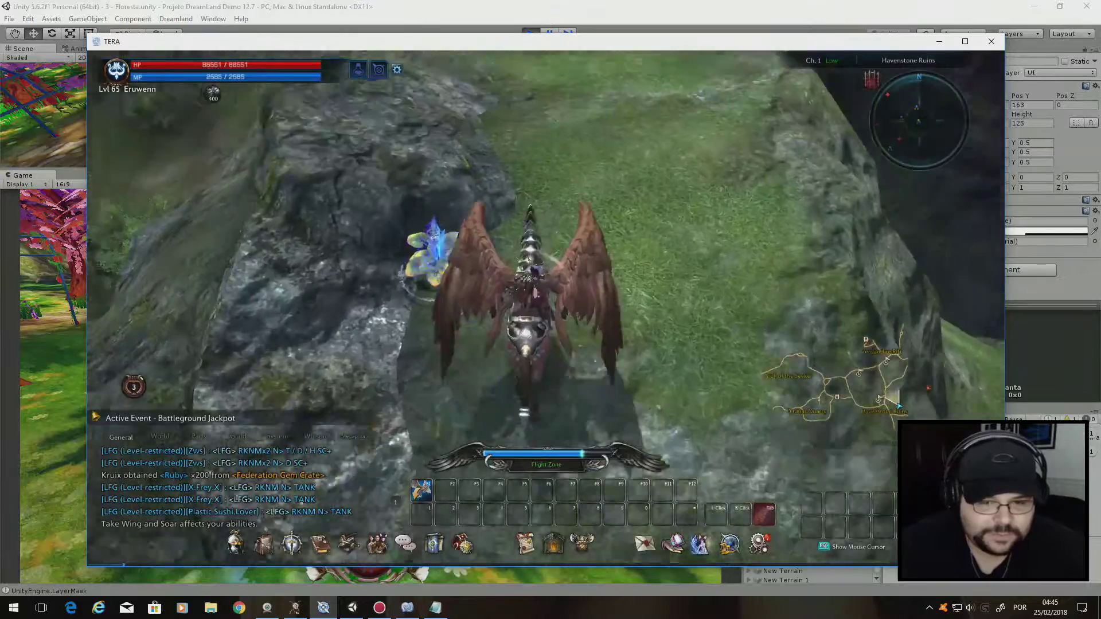
{"action": "key", "text": "f"}
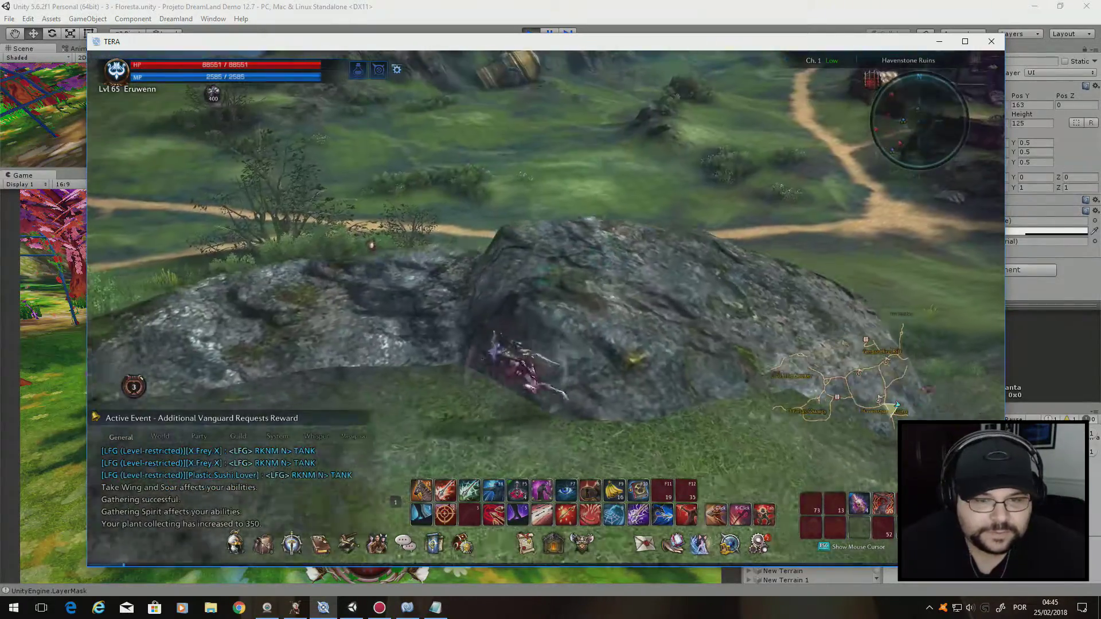
{"action": "key", "text": "w"}
Step: Attack the Demokron Shock Trooper, gather the Goblu Essence, then return to Unity
{"action": "key", "text": "s"}
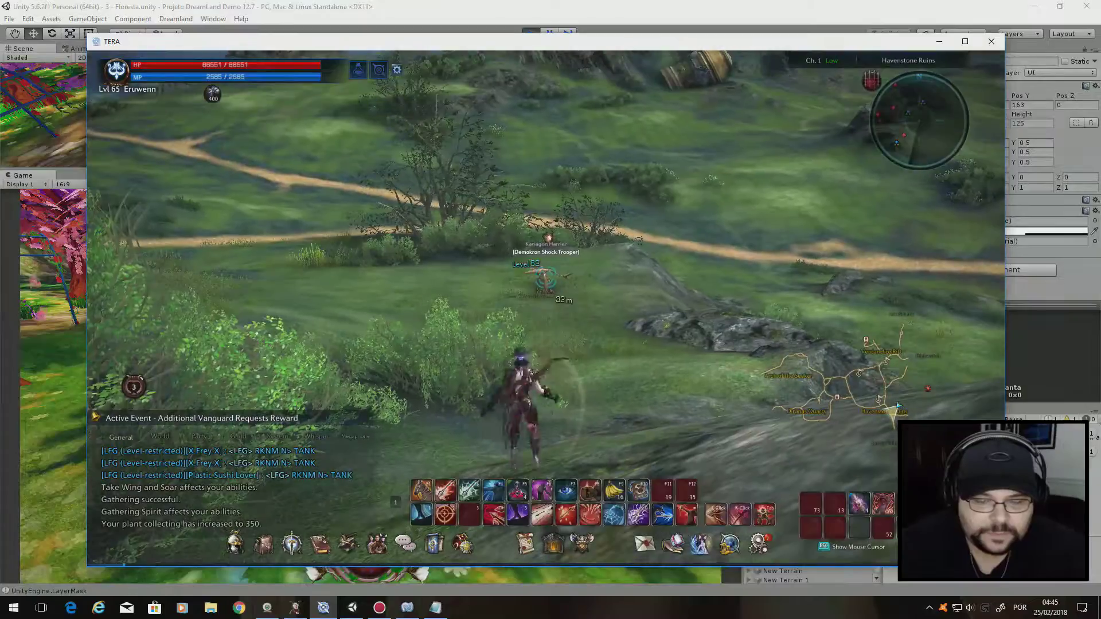
{"action": "key", "text": "w"}
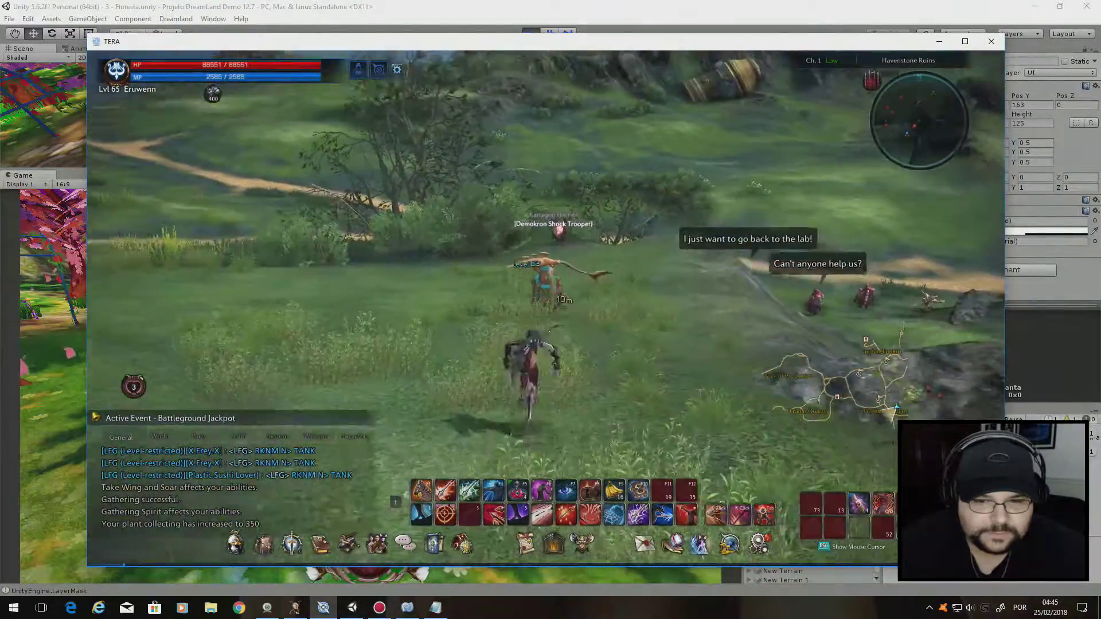
{"action": "key", "text": "F6"}
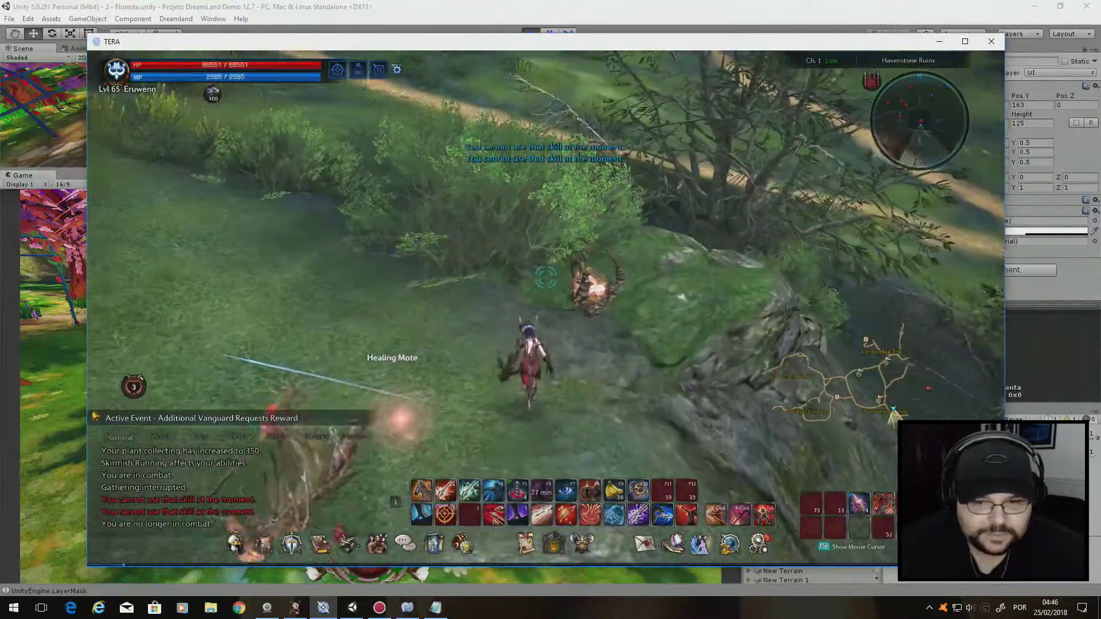
{"action": "key", "text": "f"}
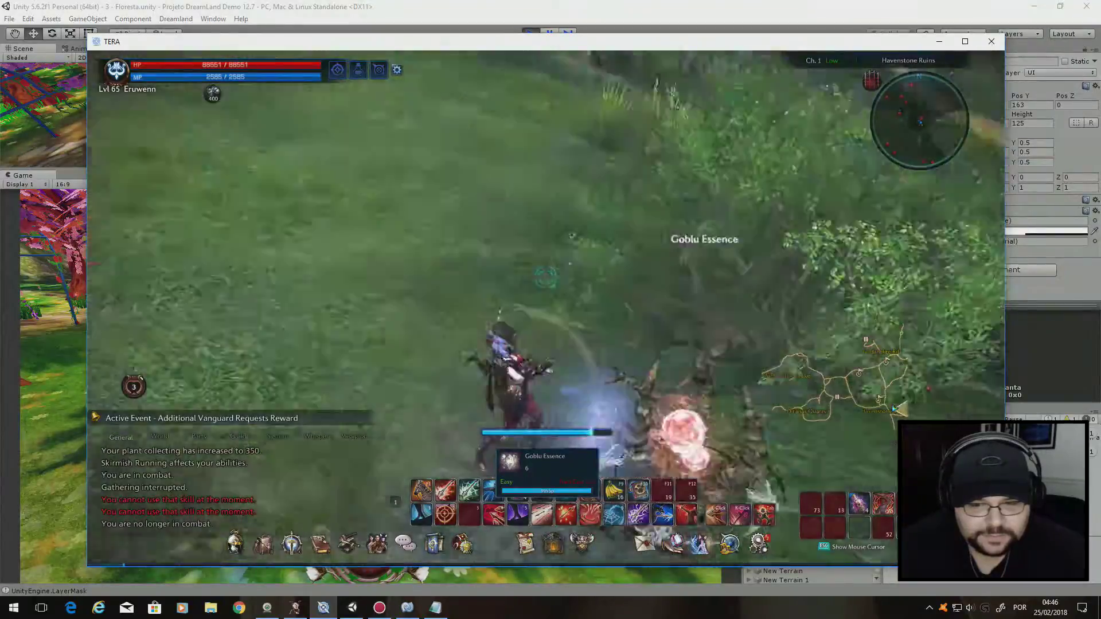
{"action": "key", "text": "w"}
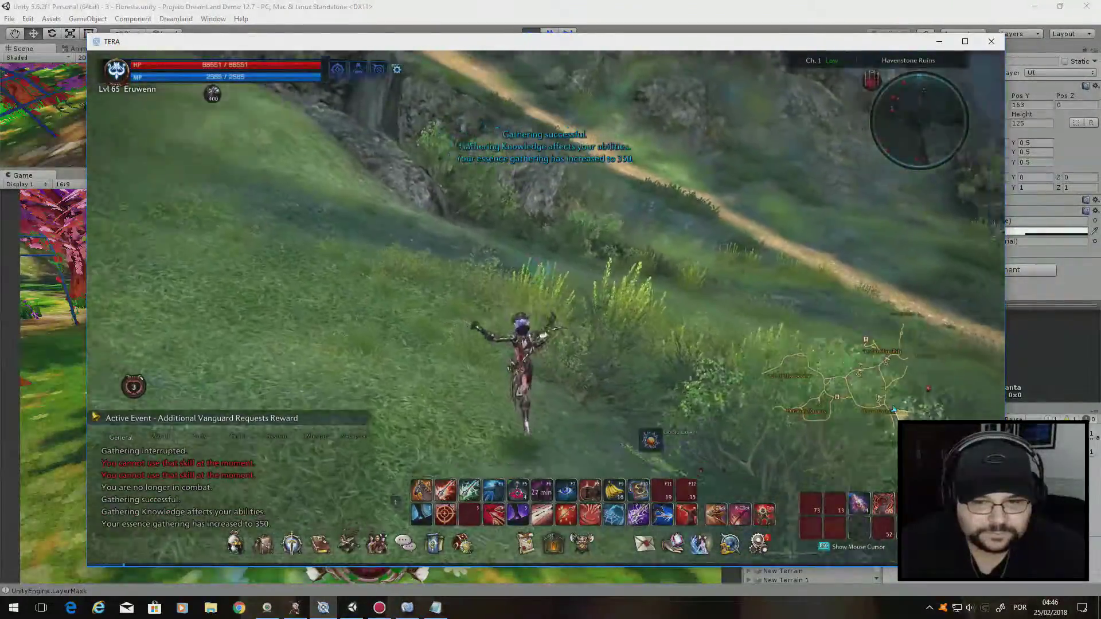
{"action": "key", "text": "super"}
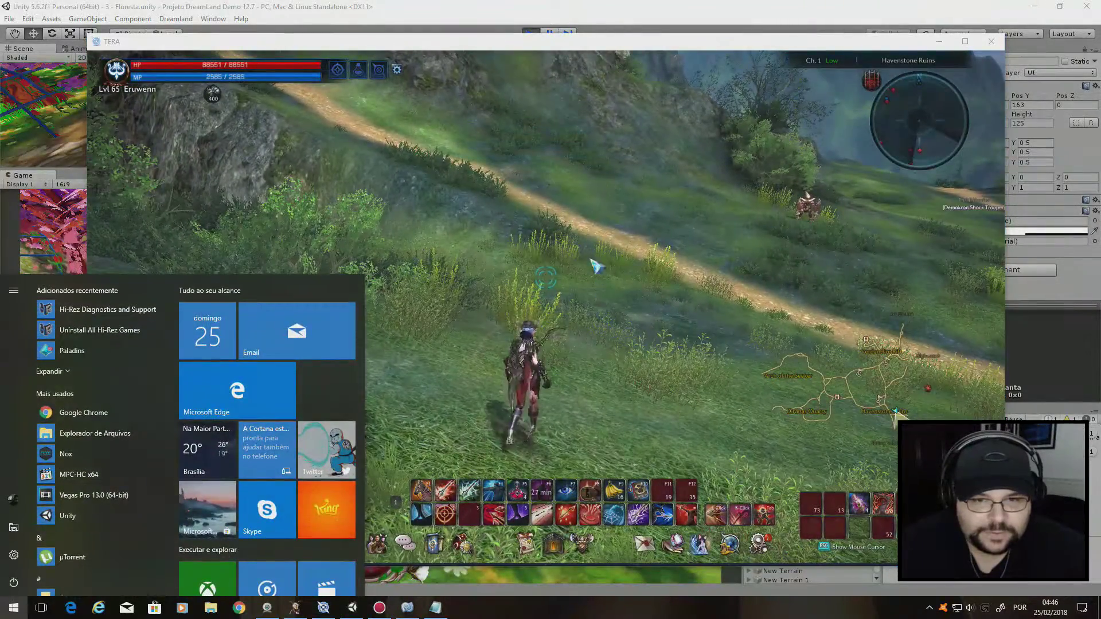
{"action": "left_click", "coordinate": [352, 607]}
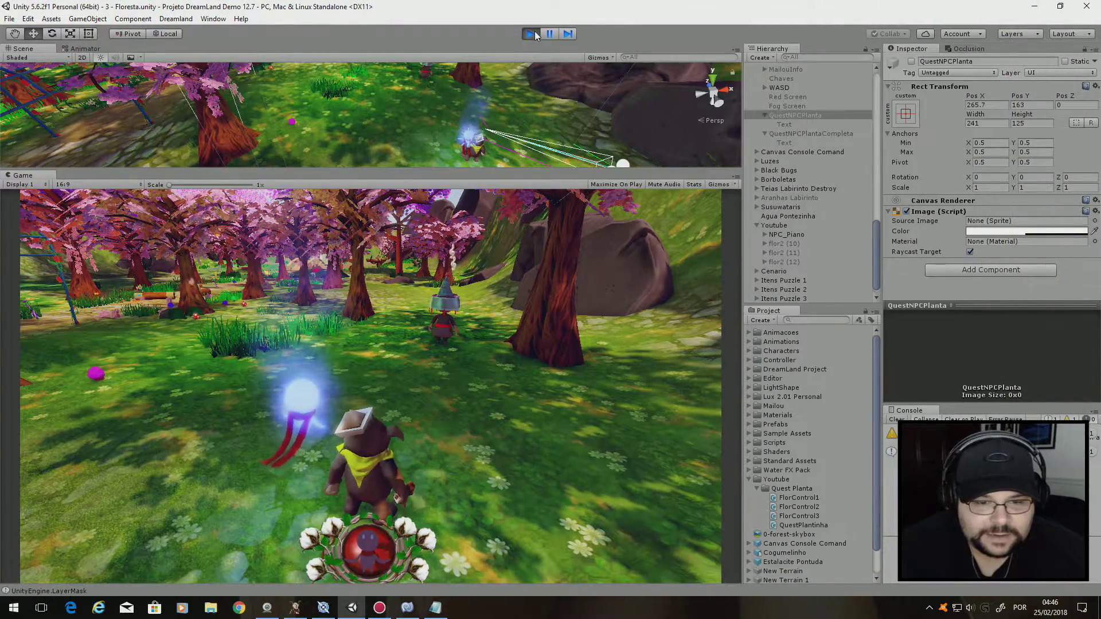
Step: Stop the playtest and add a new UI Text element to the Canvas
{"action": "left_click", "coordinate": [531, 34]}
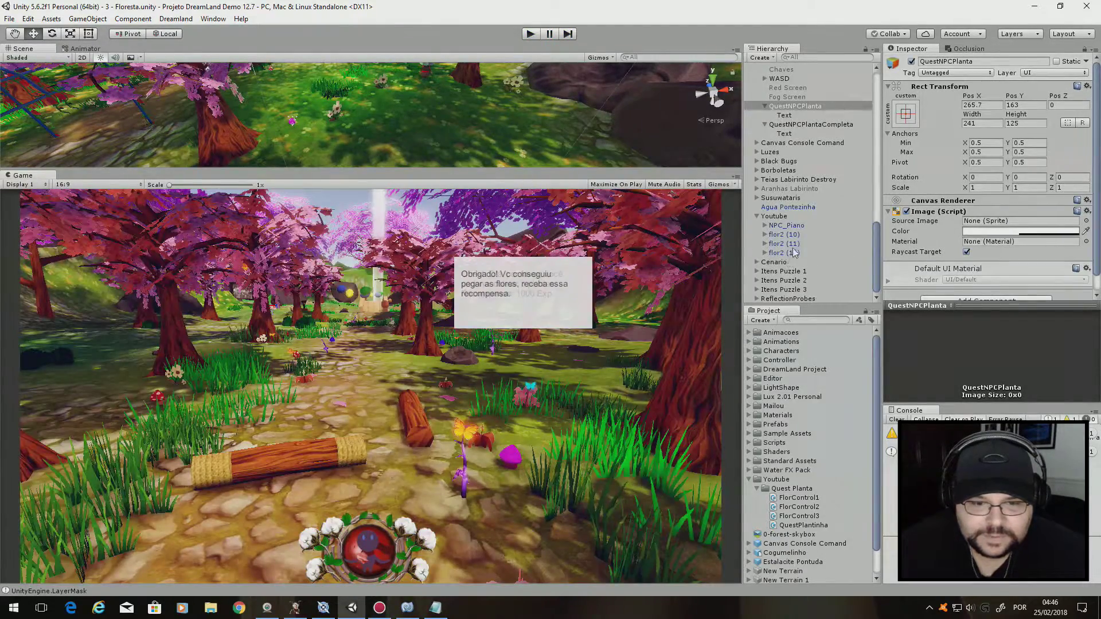
{"action": "scroll", "coordinate": [784, 270], "scroll_direction": "up", "scroll_amount": 3}
{"action": "scroll", "coordinate": [778, 214], "scroll_direction": "up", "scroll_amount": 3}
{"action": "scroll", "coordinate": [778, 214], "scroll_direction": "up", "scroll_amount": 3}
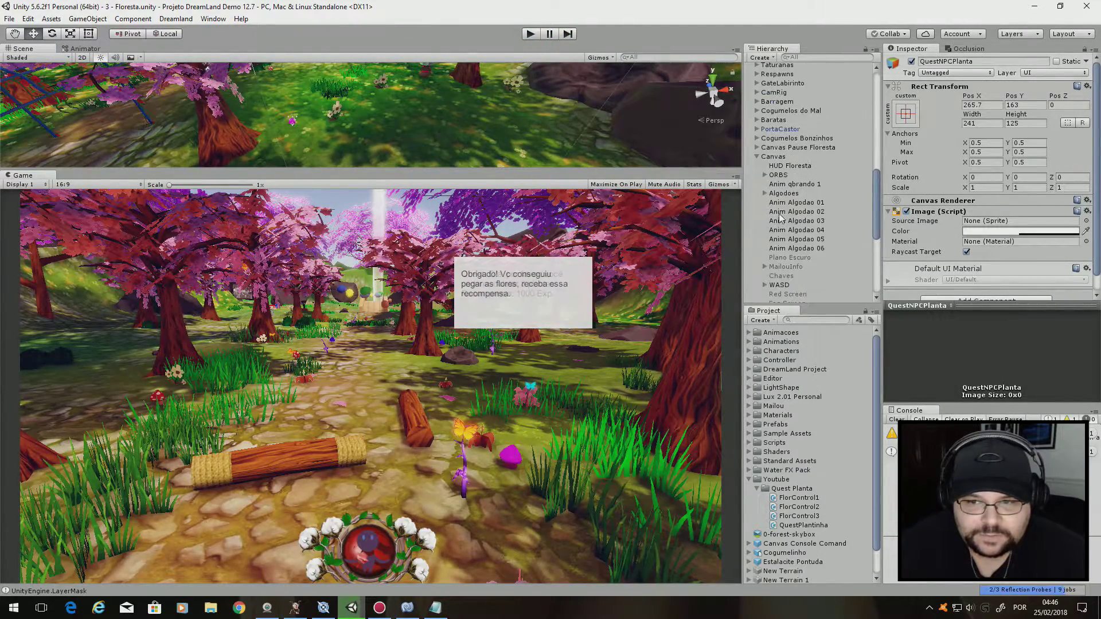
{"action": "left_click", "coordinate": [777, 159]}
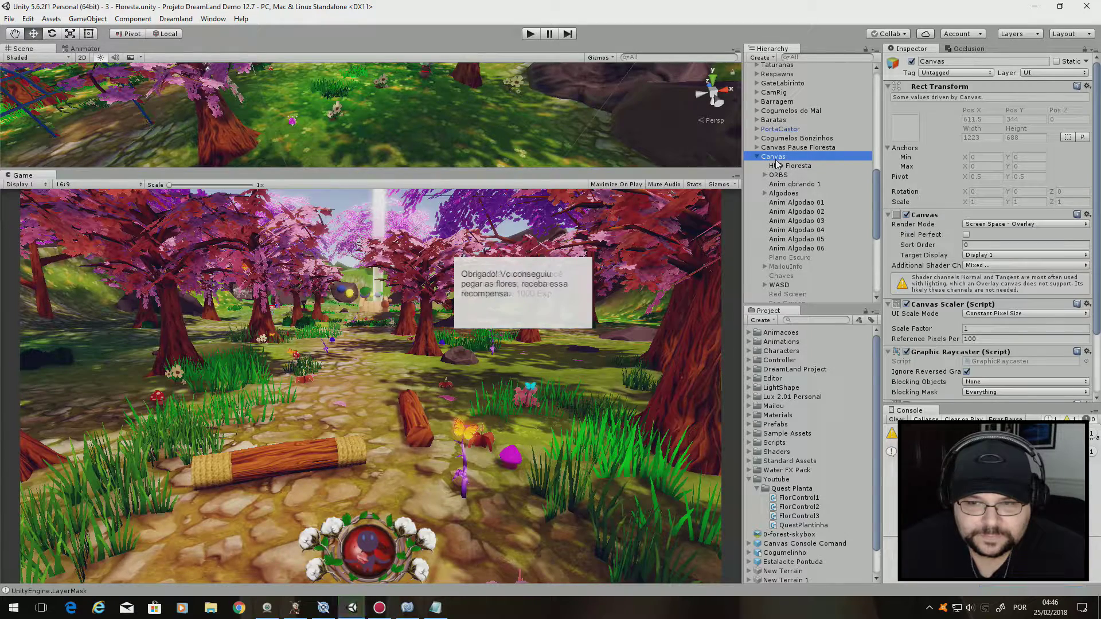
{"action": "right_click", "coordinate": [776, 161]}
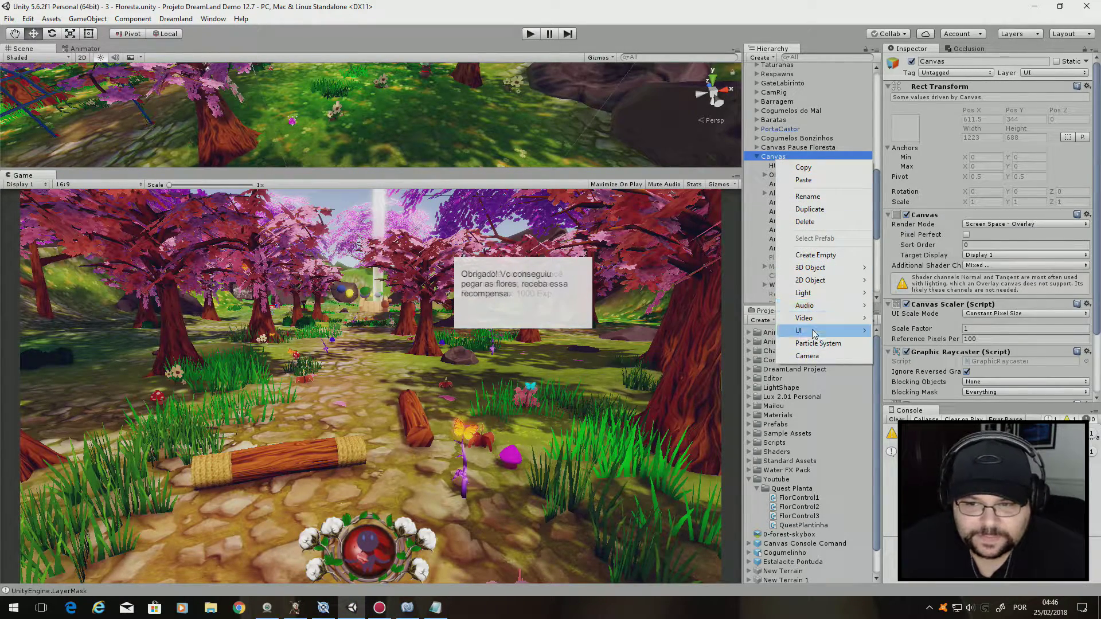
{"action": "mouse_move", "coordinate": [798, 330]}
{"action": "key", "text": "Escape"}
{"action": "scroll", "coordinate": [779, 292], "scroll_direction": "down", "scroll_amount": 4}
{"action": "right_click", "coordinate": [777, 200]}
{"action": "mouse_move", "coordinate": [815, 370]}
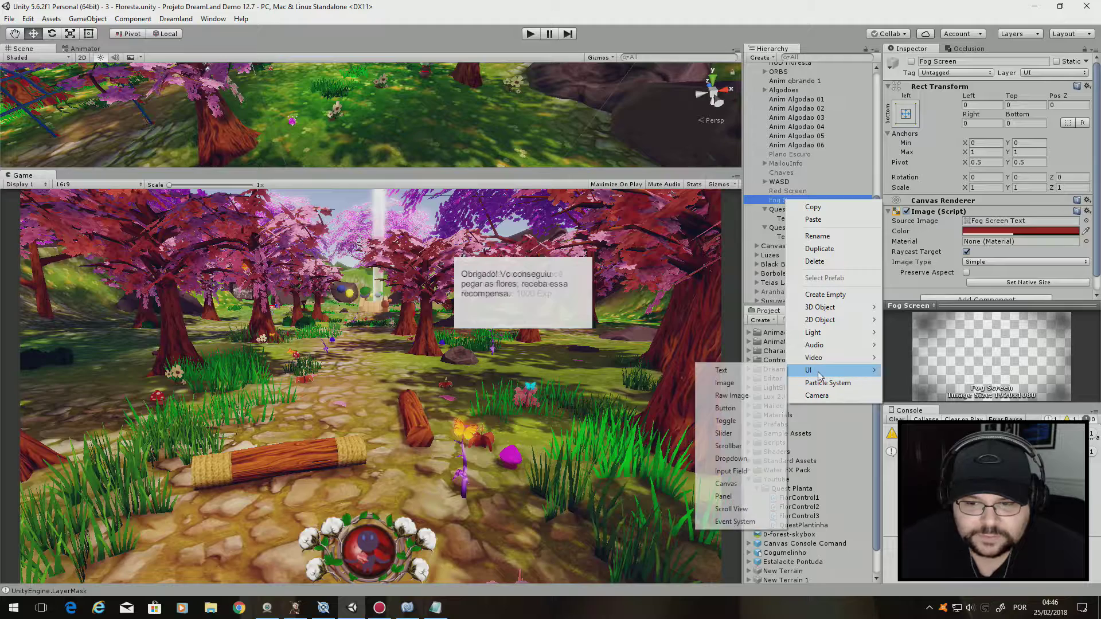
{"action": "left_click", "coordinate": [754, 376]}
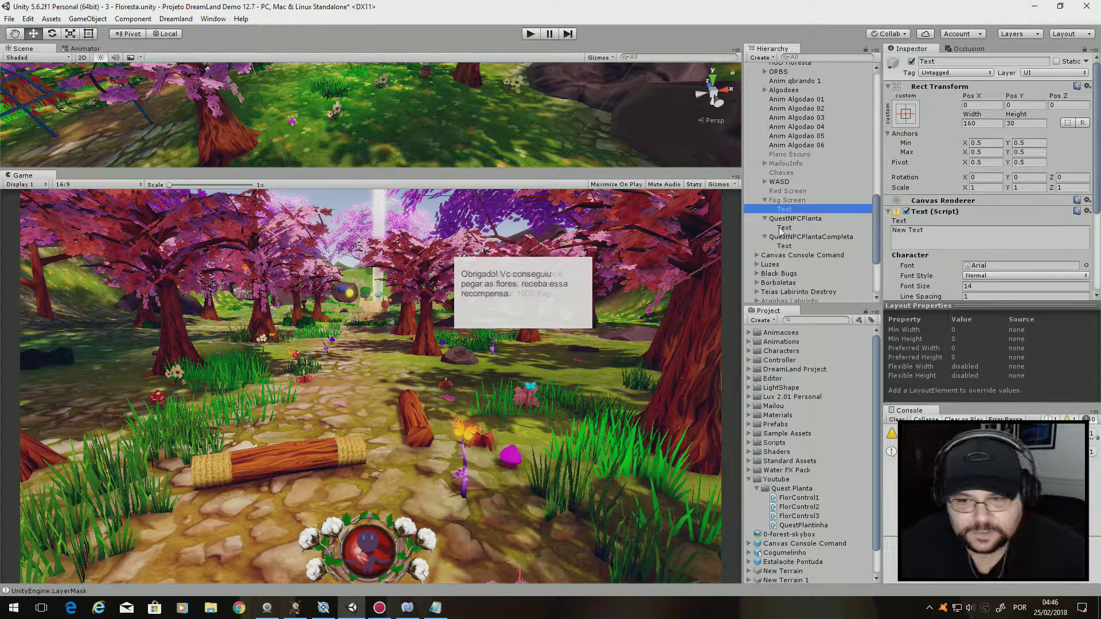
Step: Place the new Text between Red Screen and Fog Screen and name it QuantasFlores
{"action": "left_click_drag", "start_coordinate": [784, 209], "coordinate": [785, 204]}
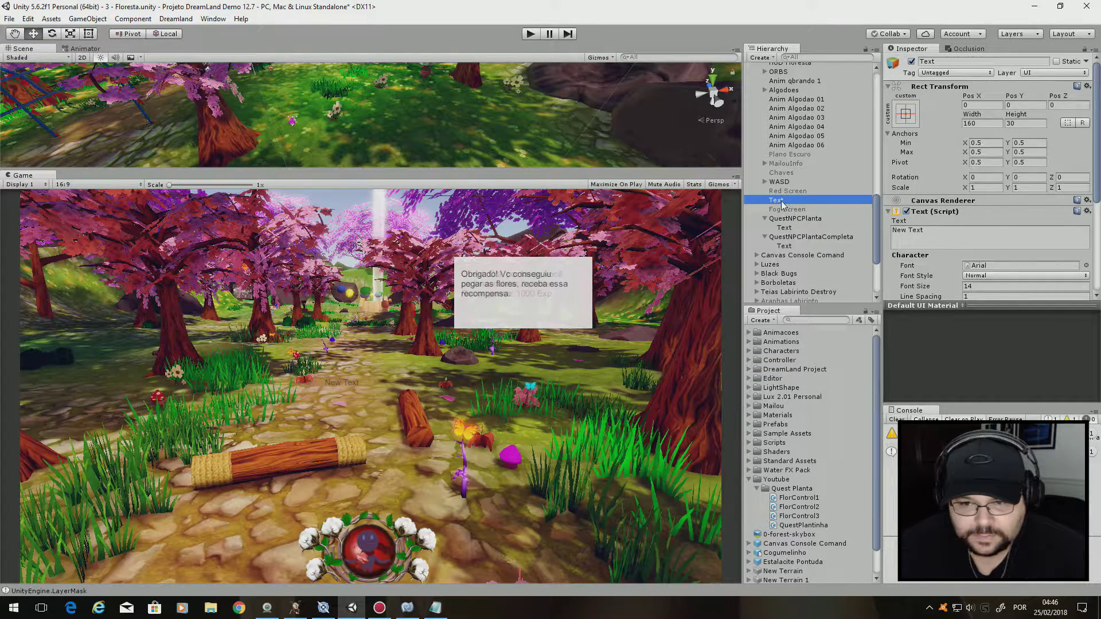
{"action": "left_click", "coordinate": [777, 200]}
{"action": "type", "text": "Quanta"}
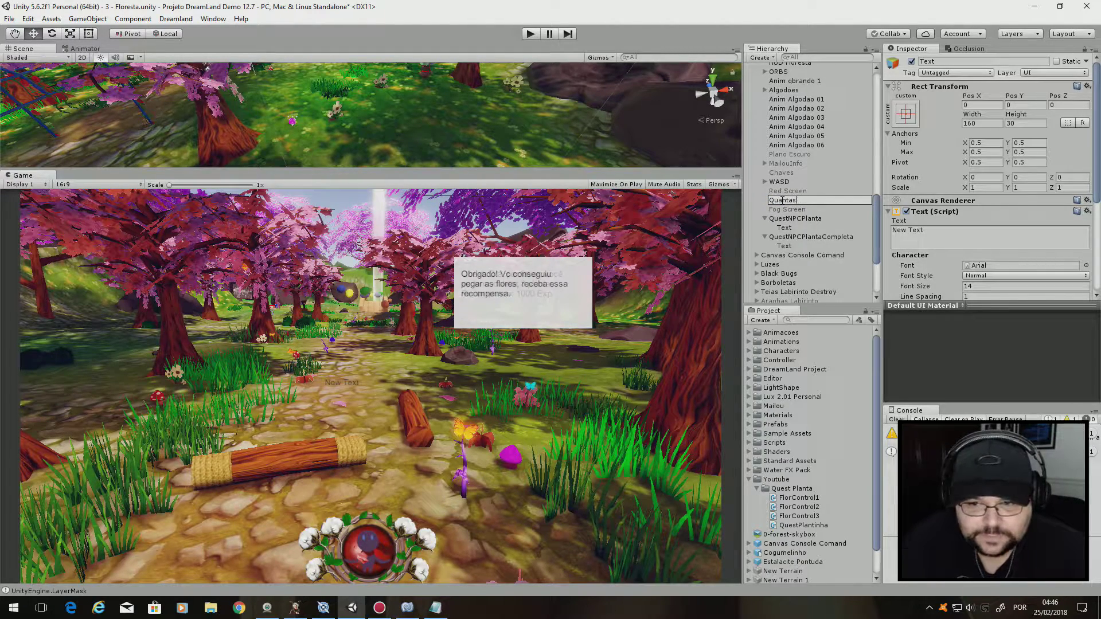
{"action": "type", "text": "s"}
{"action": "key", "text": "Return"}
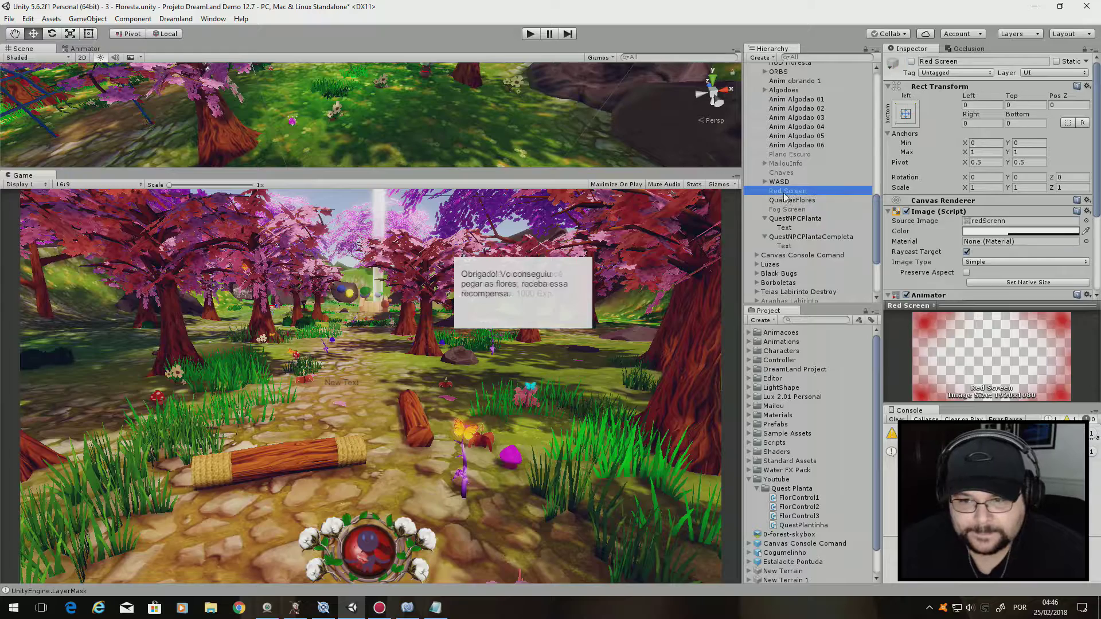
Step: Enlarge the counter's font and move the 0 counter to the top-right of the game view
{"action": "double_click", "coordinate": [792, 201]}
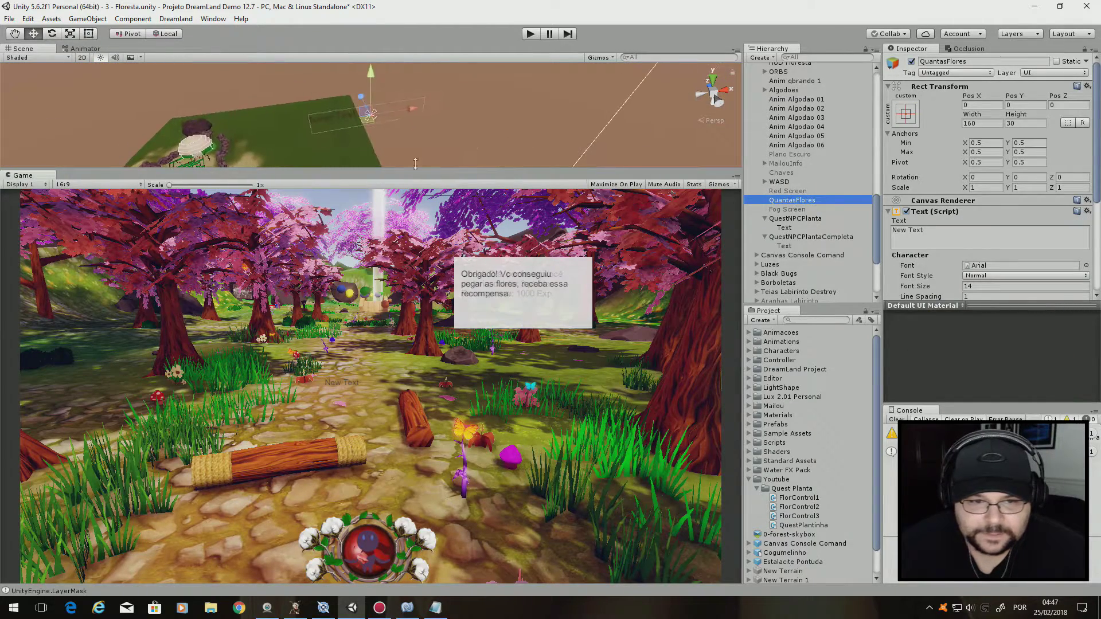
{"action": "scroll", "coordinate": [953, 196], "scroll_direction": "down", "scroll_amount": 3}
{"action": "double_click", "coordinate": [968, 183]}
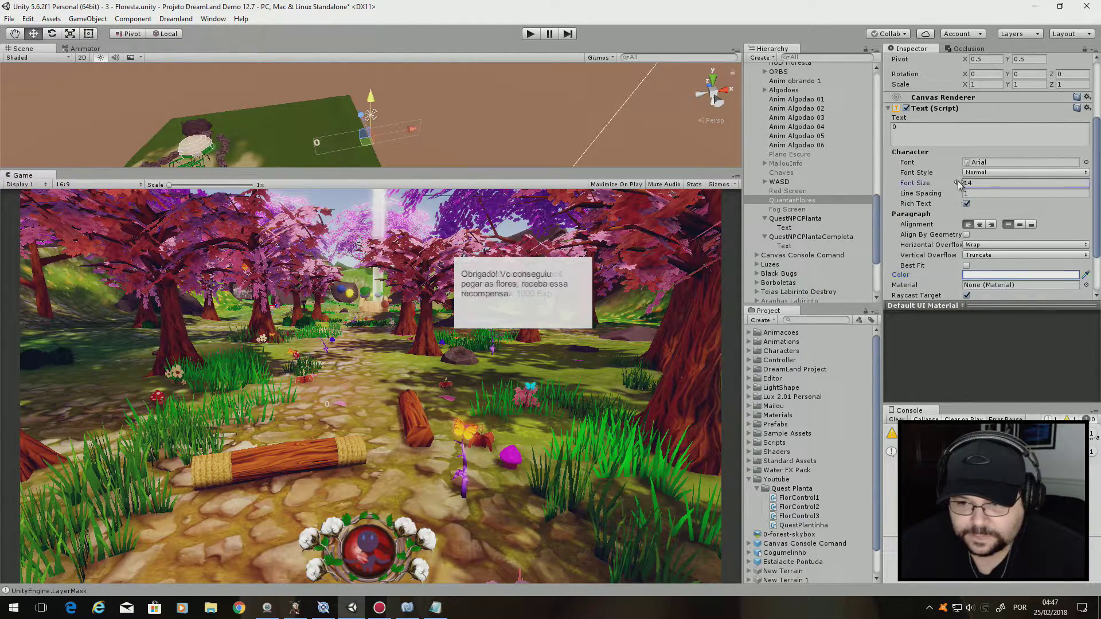
{"action": "type", "text": "20"}
{"action": "left_click_drag", "start_coordinate": [449, 148], "coordinate": [524, 132]}
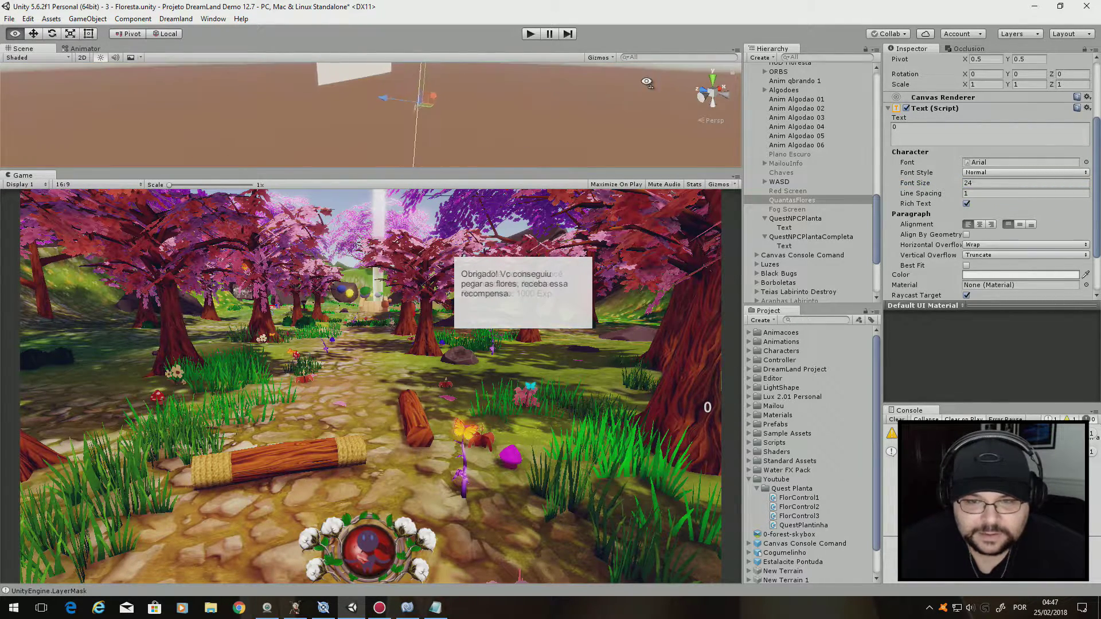
{"action": "left_click_drag", "start_coordinate": [524, 132], "coordinate": [515, 119]}
{"action": "mouse_move", "coordinate": [541, 27]}
{"action": "left_mouse_down"}
{"action": "mouse_move", "coordinate": [546, 15]}
{"action": "mouse_move", "coordinate": [555, 162]}
{"action": "mouse_move", "coordinate": [580, 22]}
{"action": "left_mouse_up"}
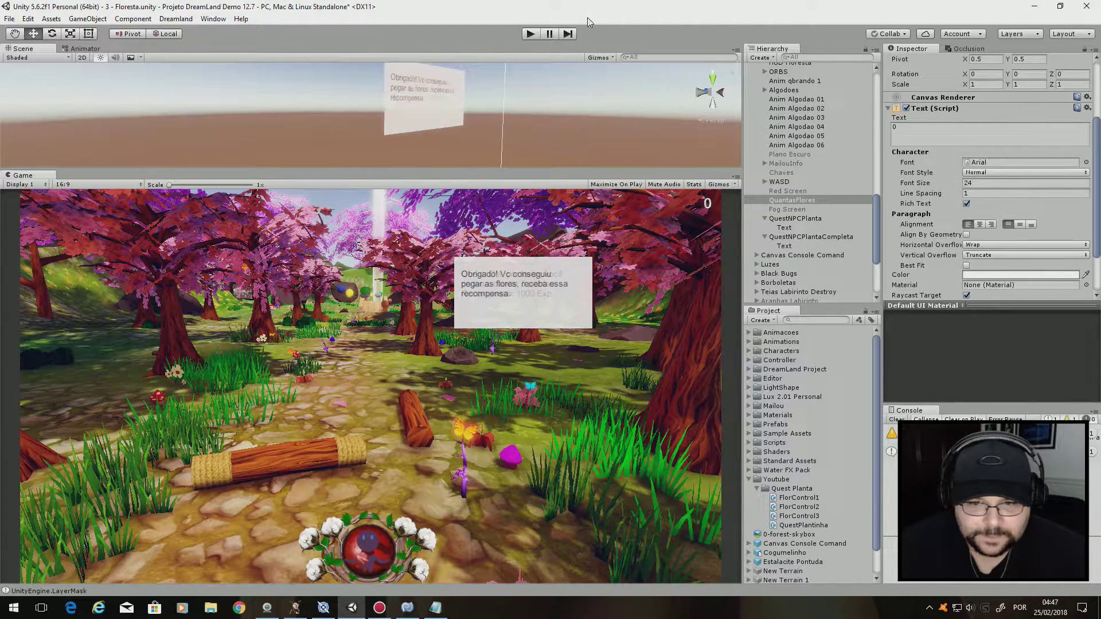
Step: Begin a public Text field in QuestPlantinha.cs and add 'using UnityEngine.UI;' below line 3
{"action": "left_click", "coordinate": [407, 607]}
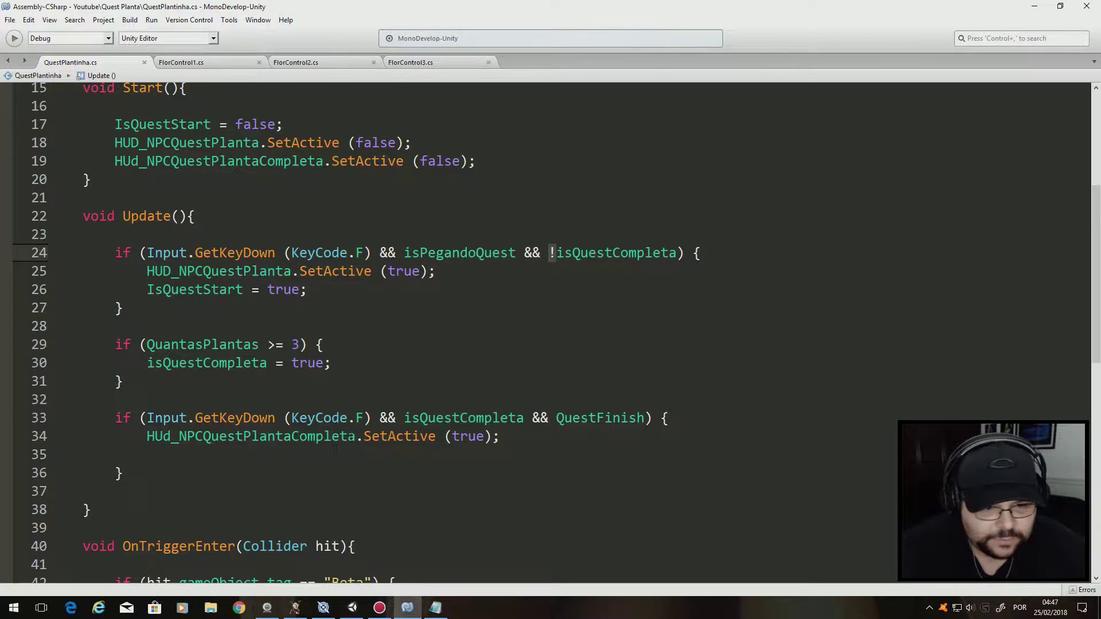
{"action": "scroll", "coordinate": [335, 451], "scroll_direction": "up", "scroll_amount": 3}
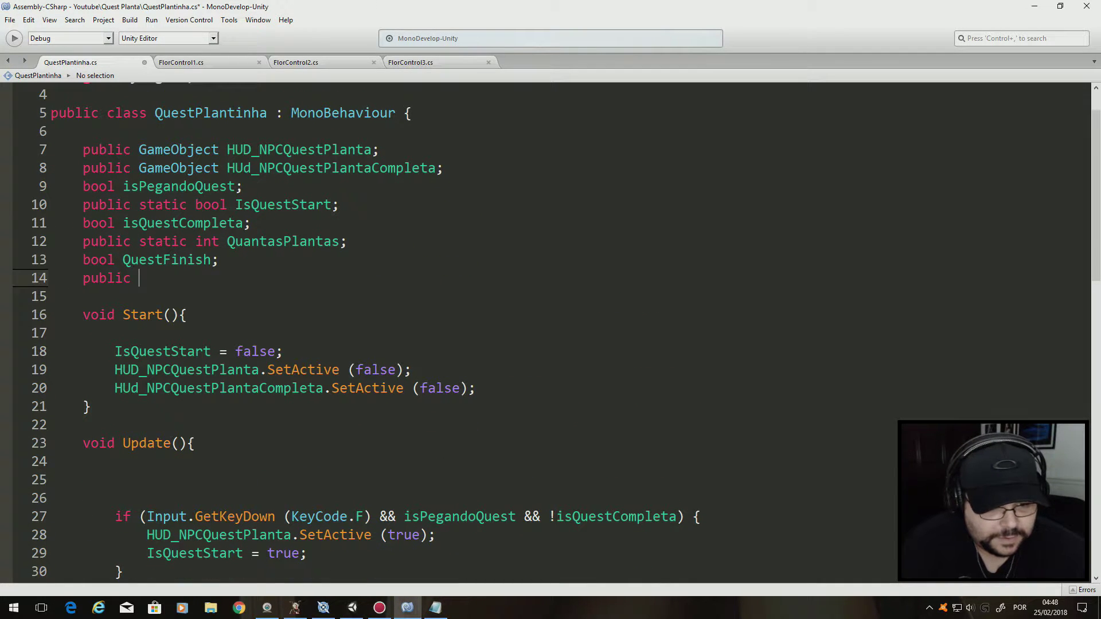
{"action": "type", "text": "Text"}
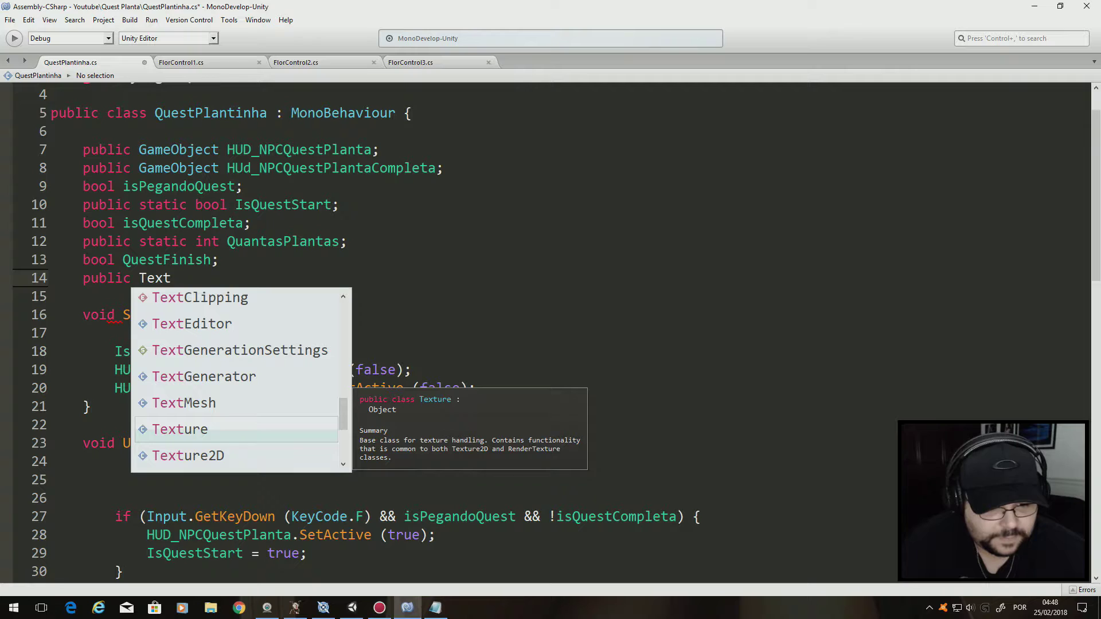
{"action": "scroll", "coordinate": [223, 126], "scroll_direction": "up", "scroll_amount": 1}
{"action": "left_click", "coordinate": [223, 126]}
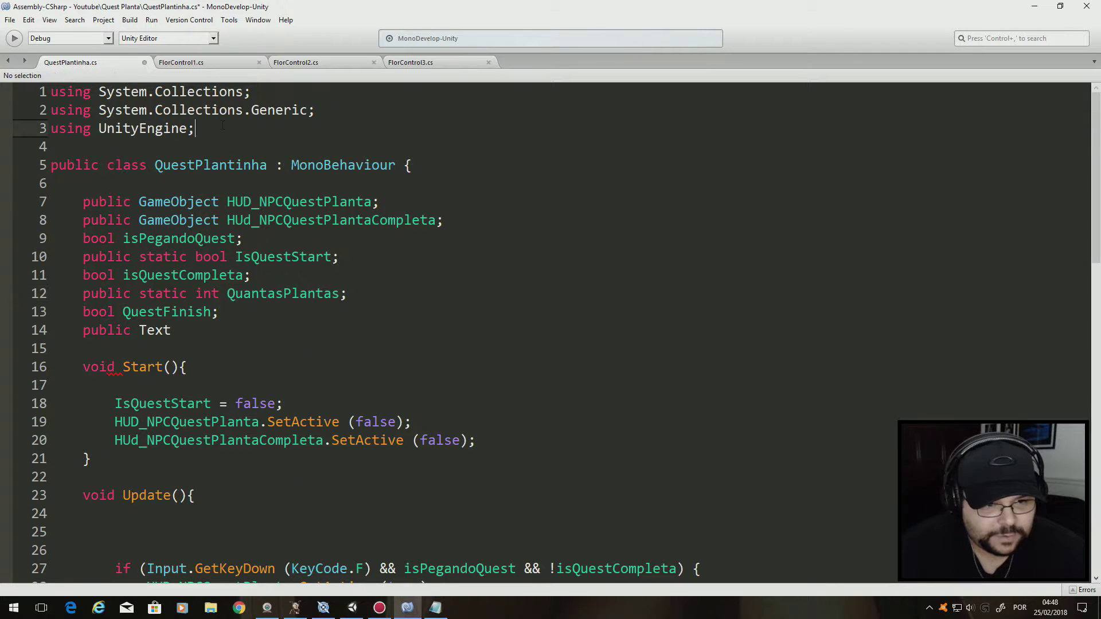
{"action": "key", "text": "Return"}
{"action": "type", "text": "using"}
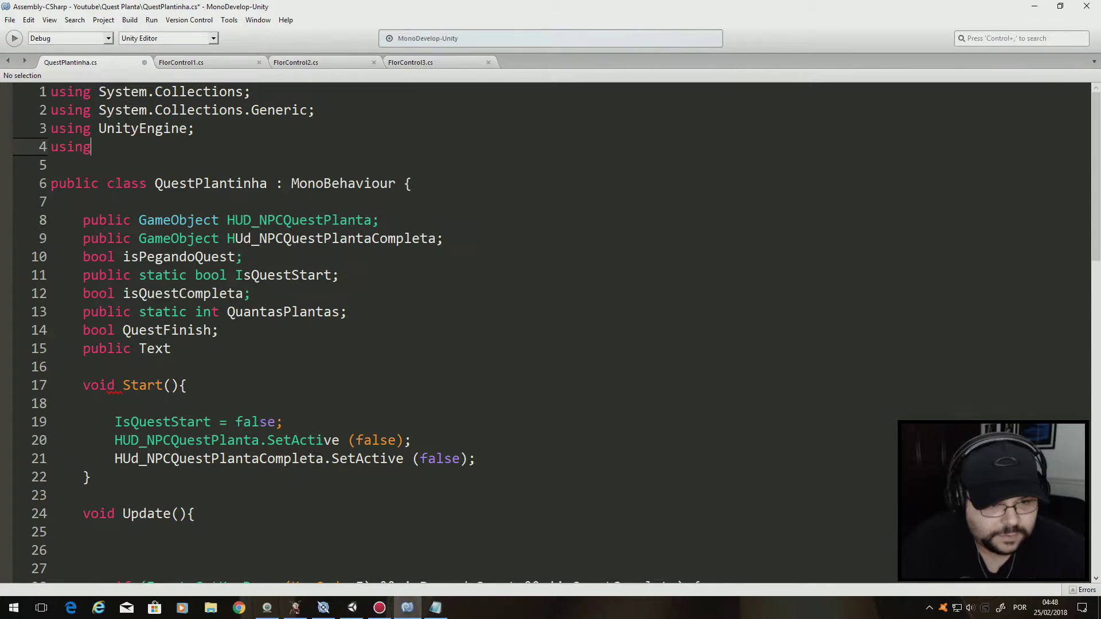
{"action": "type", "text": " Unity"}
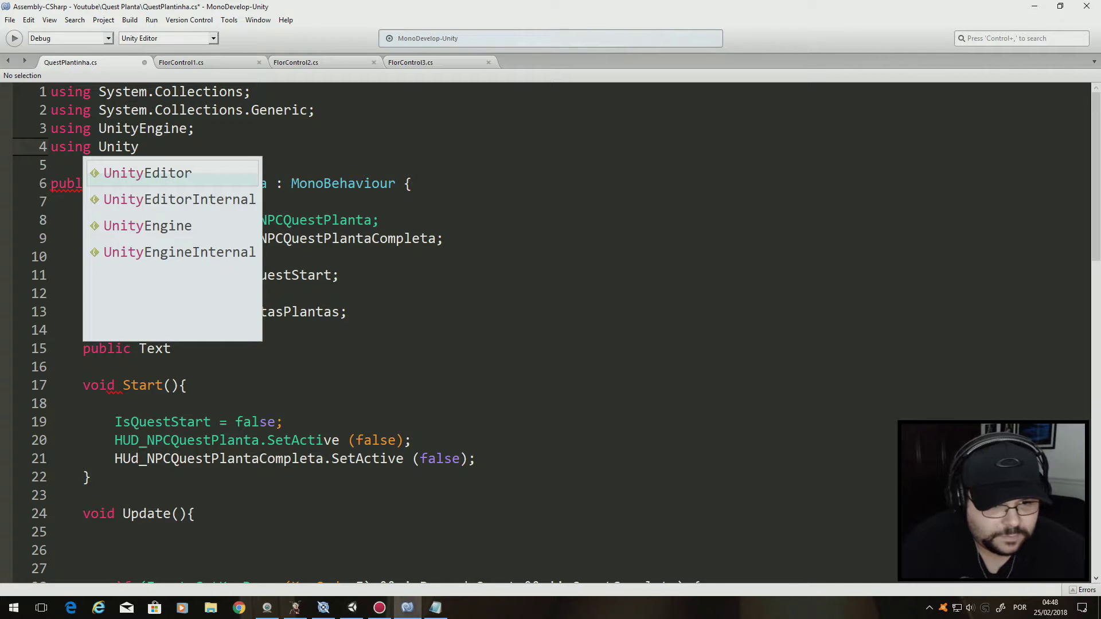
{"action": "key", "text": "Down"}
{"action": "key", "text": "Down"}
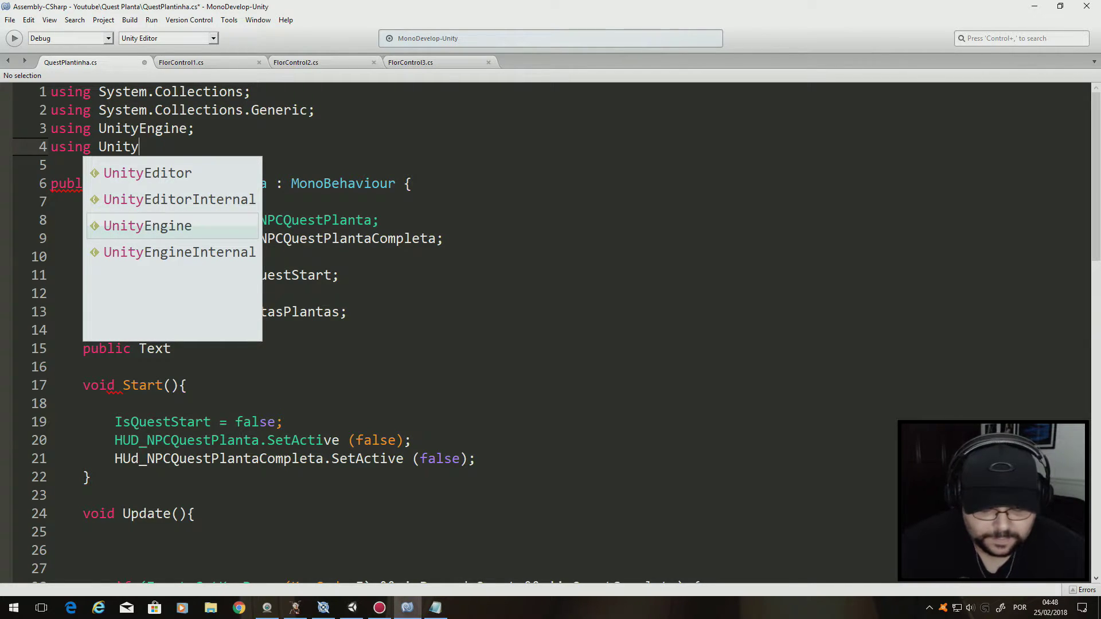
{"action": "key", "text": "Return"}
{"action": "type", "text": ".Ui"}
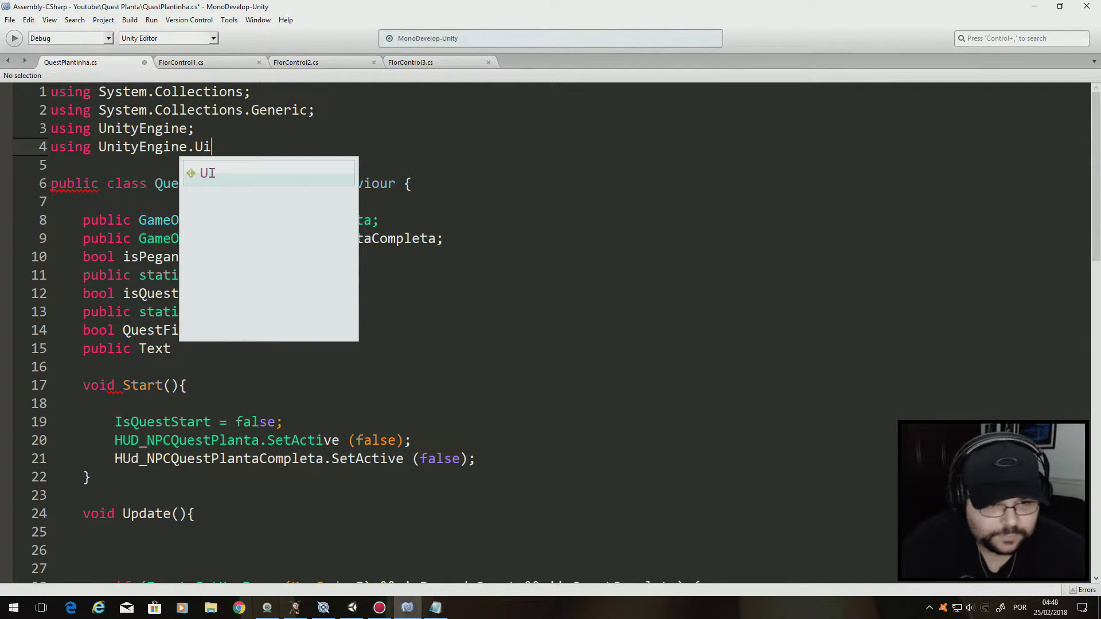
{"action": "key", "text": "Return"}
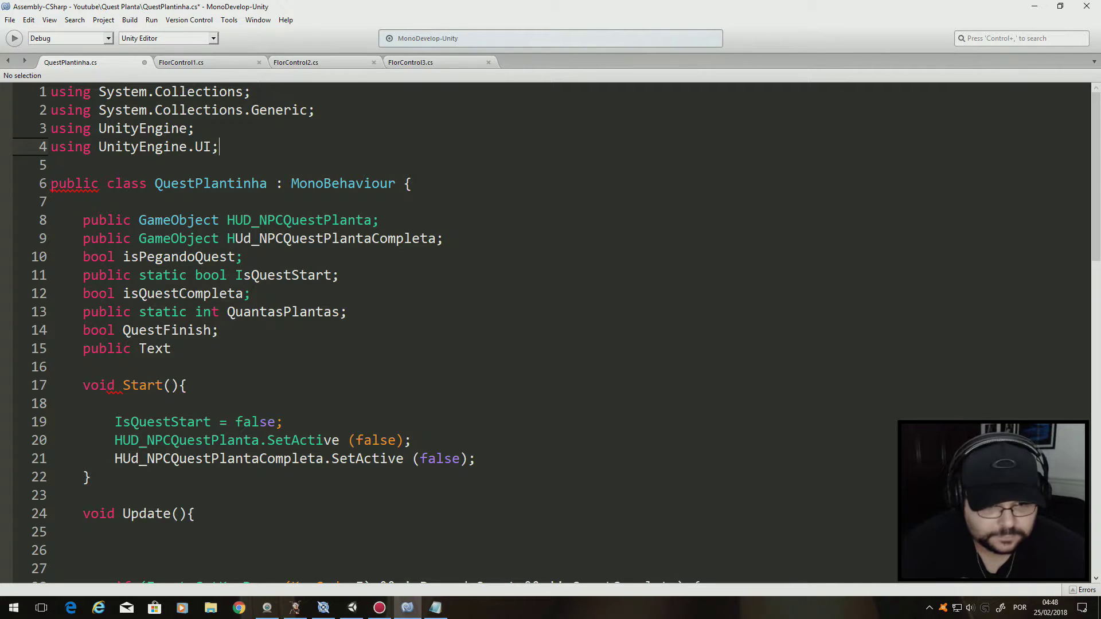
Step: Complete the declaration 'public Text TxT_Flores;' and save the script
{"action": "left_click", "coordinate": [189, 355]}
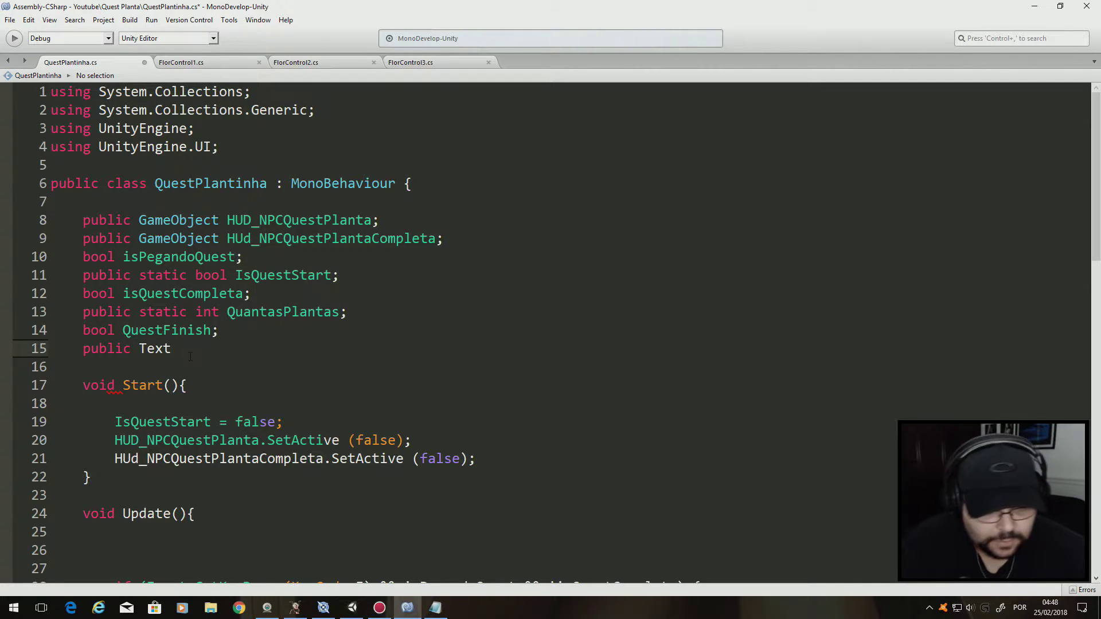
{"action": "key", "text": "Return"}
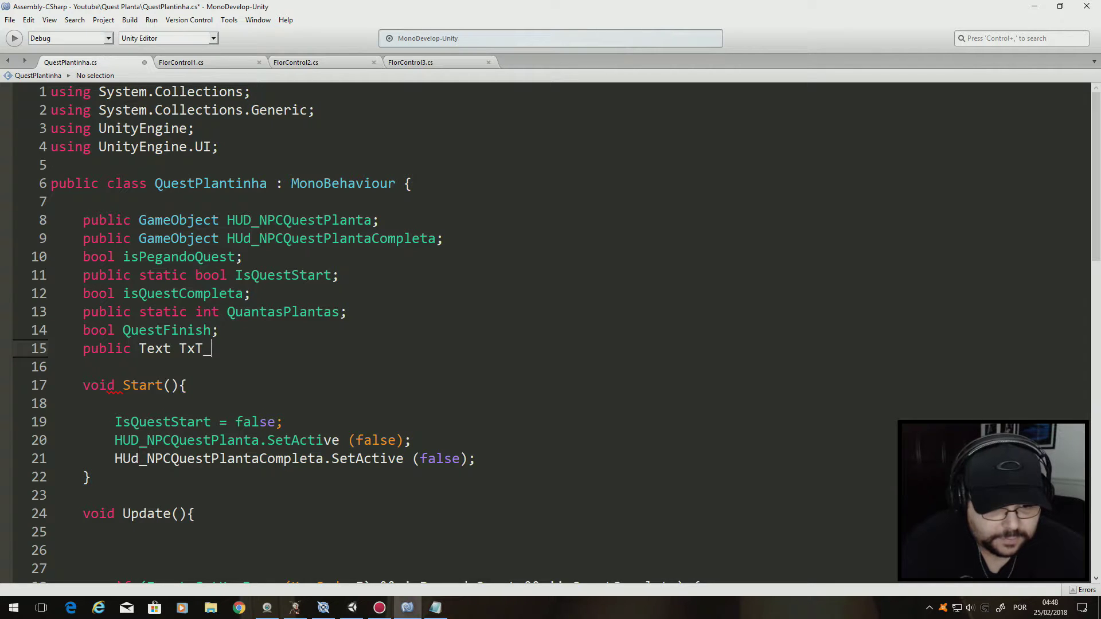
{"action": "type", "text": ";"}
{"action": "key", "text": "ctrl+s"}
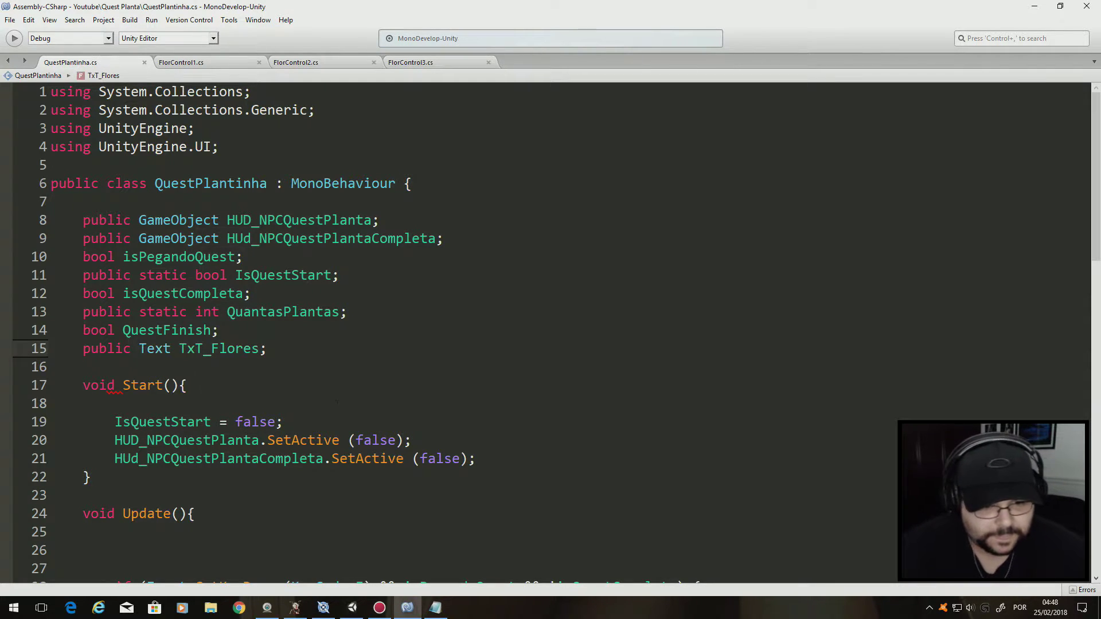
{"action": "scroll", "coordinate": [551, 333], "scroll_direction": "down", "scroll_amount": 2}
Step: In Update, add 'TxT_Flores.text = "" + QuantasPlantas;' and save
{"action": "scroll", "coordinate": [248, 294], "scroll_direction": "down", "scroll_amount": 2}
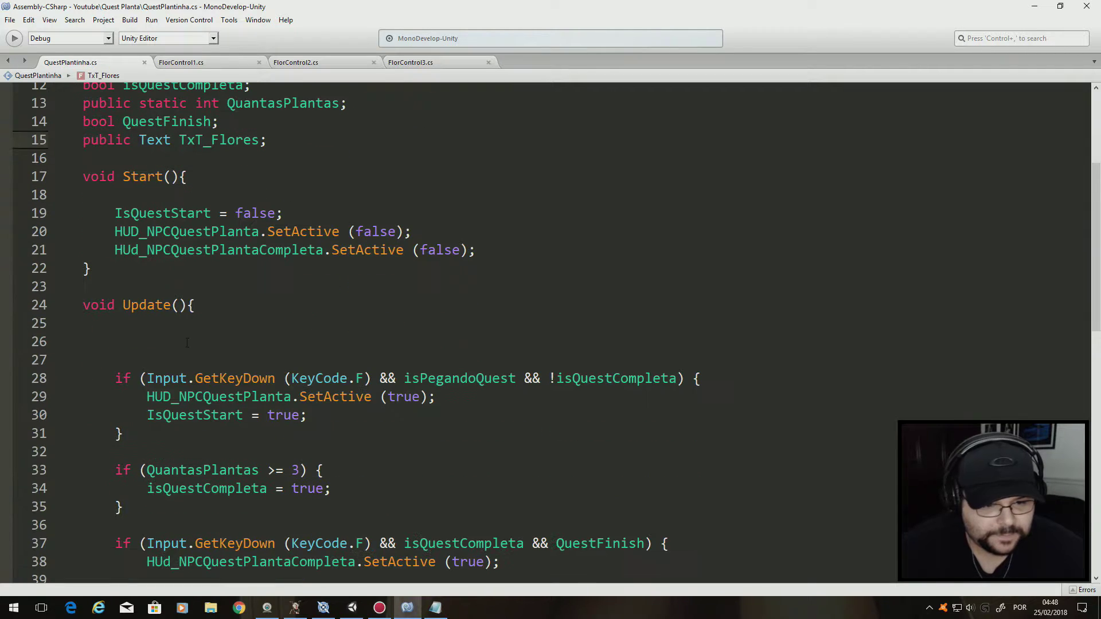
{"action": "left_click", "coordinate": [189, 343]}
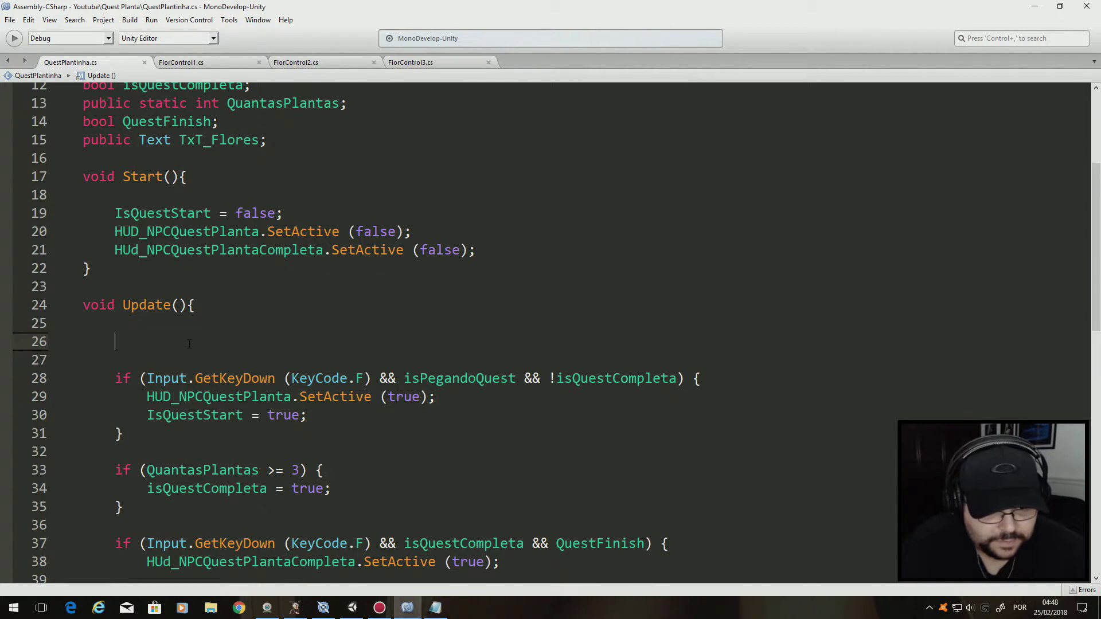
{"action": "type", "text": "txt"}
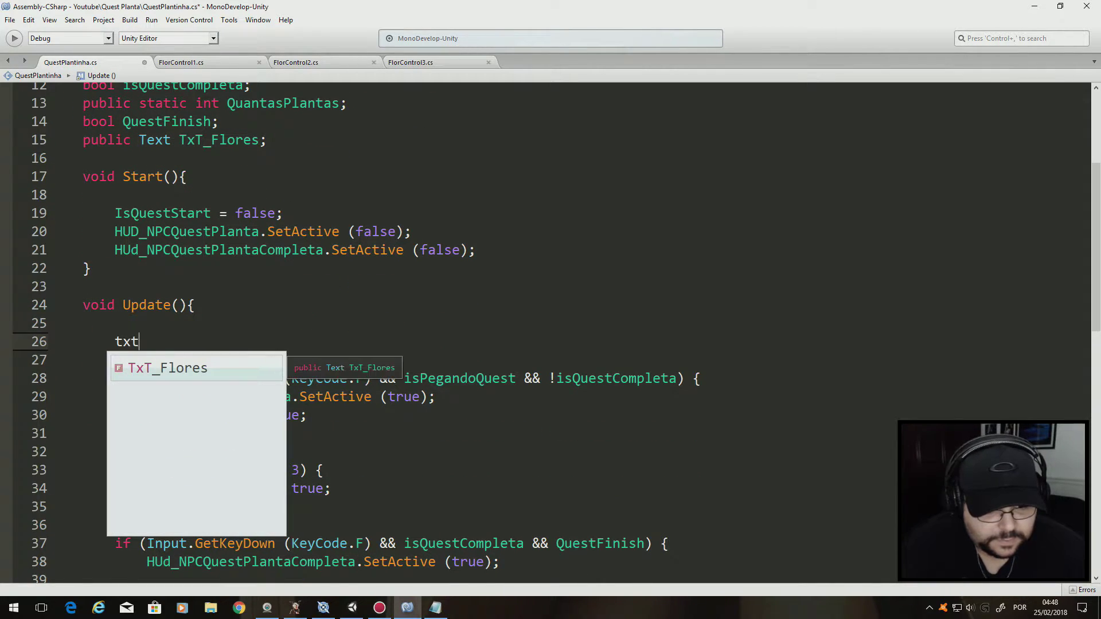
{"action": "key", "text": "Return"}
{"action": "type", "text": ".tex"}
{"action": "key", "text": "Return"}
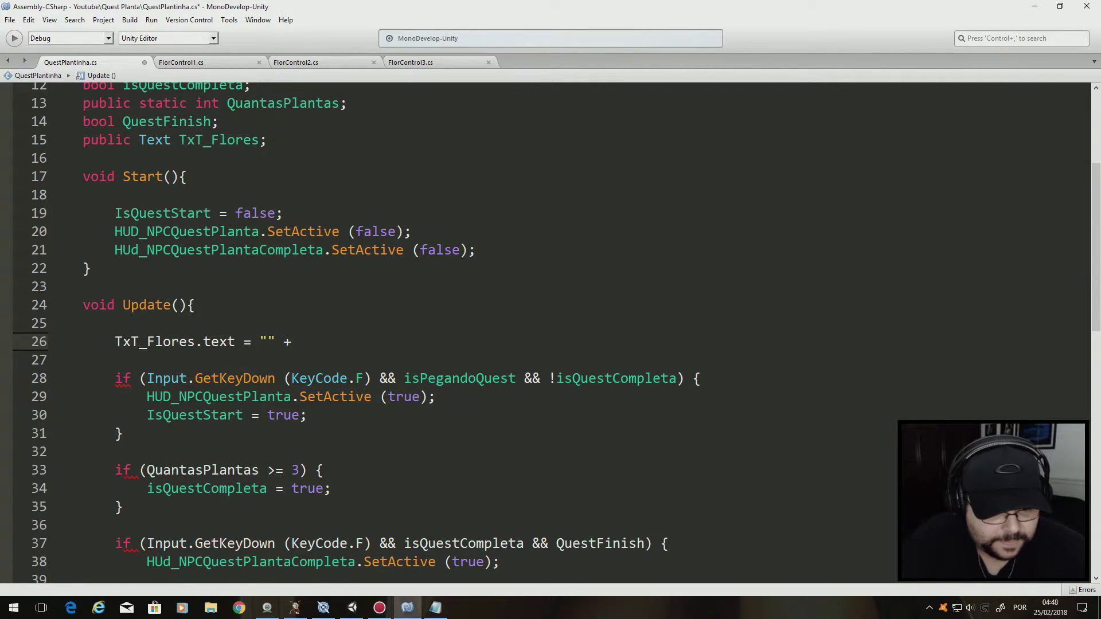
{"action": "type", "text": "qu"}
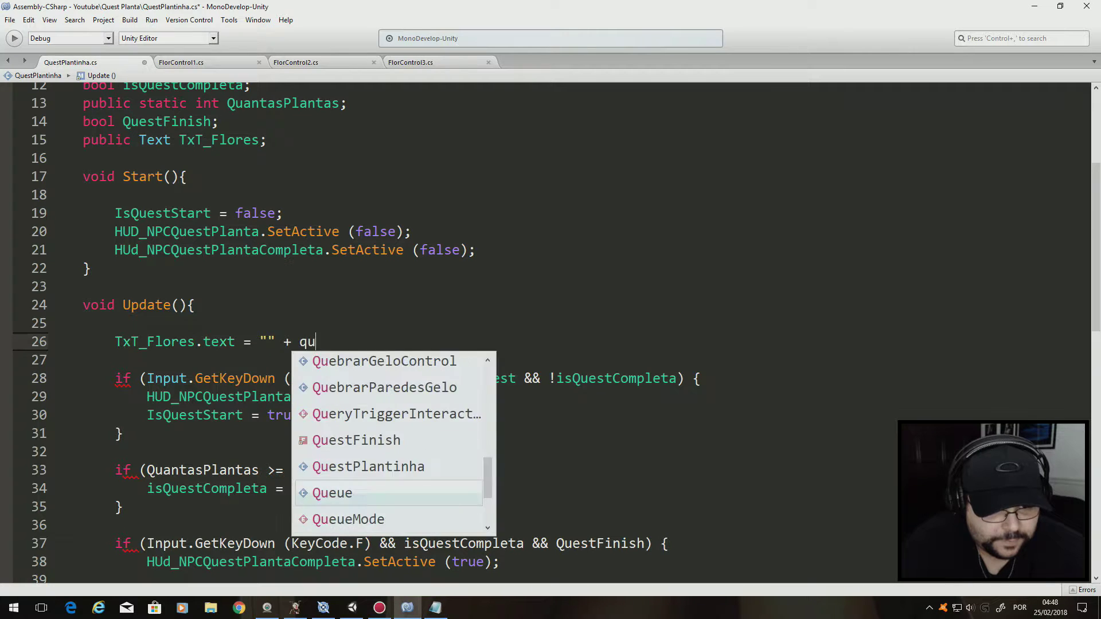
{"action": "type", "text": "antp"}
{"action": "key", "text": "Return"}
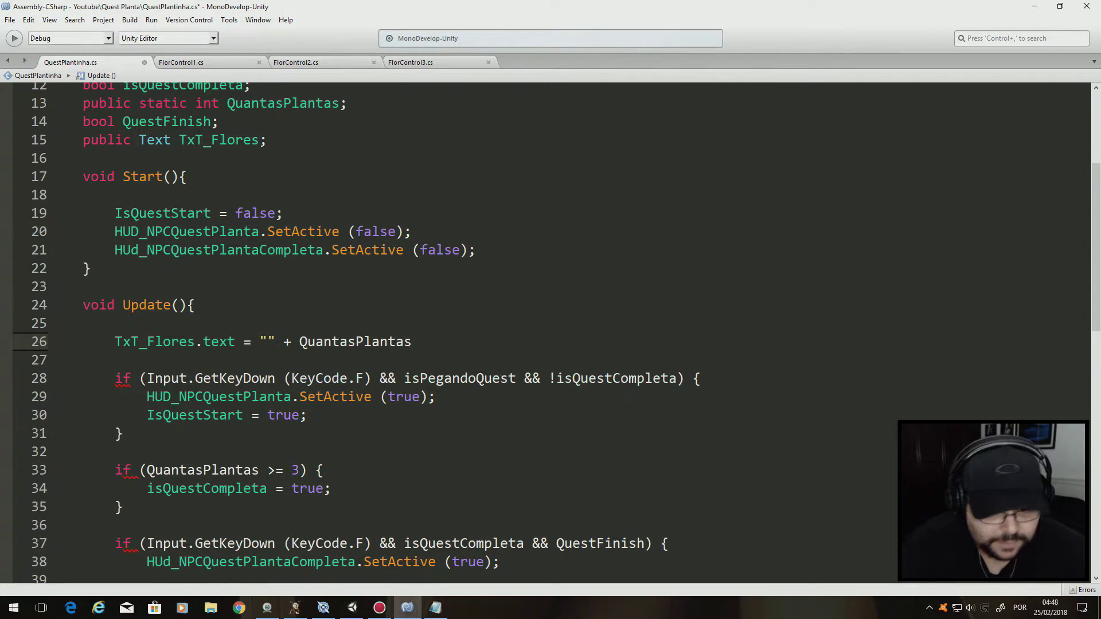
{"action": "type", "text": ";"}
{"action": "key", "text": "ctrl+s"}
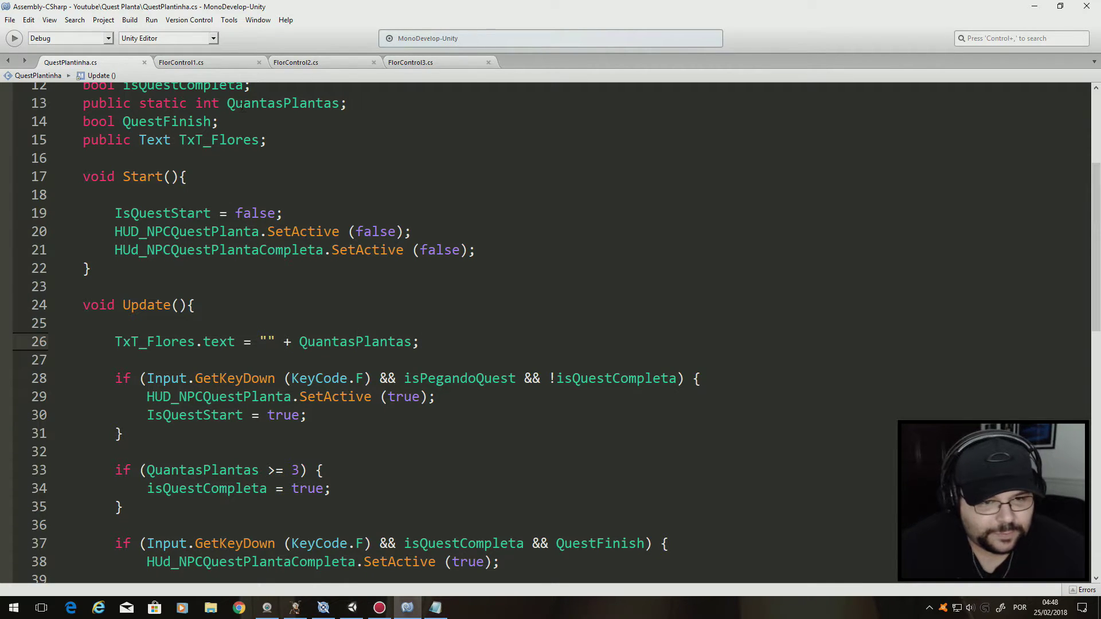
Step: Rename the QuantasPlantas field to QuantasFlores everywhere via Refactor > Rename
{"action": "left_click", "coordinate": [260, 103]}
{"action": "scroll", "coordinate": [271, 213], "scroll_direction": "up", "scroll_amount": 3}
{"action": "double_click", "coordinate": [276, 260]}
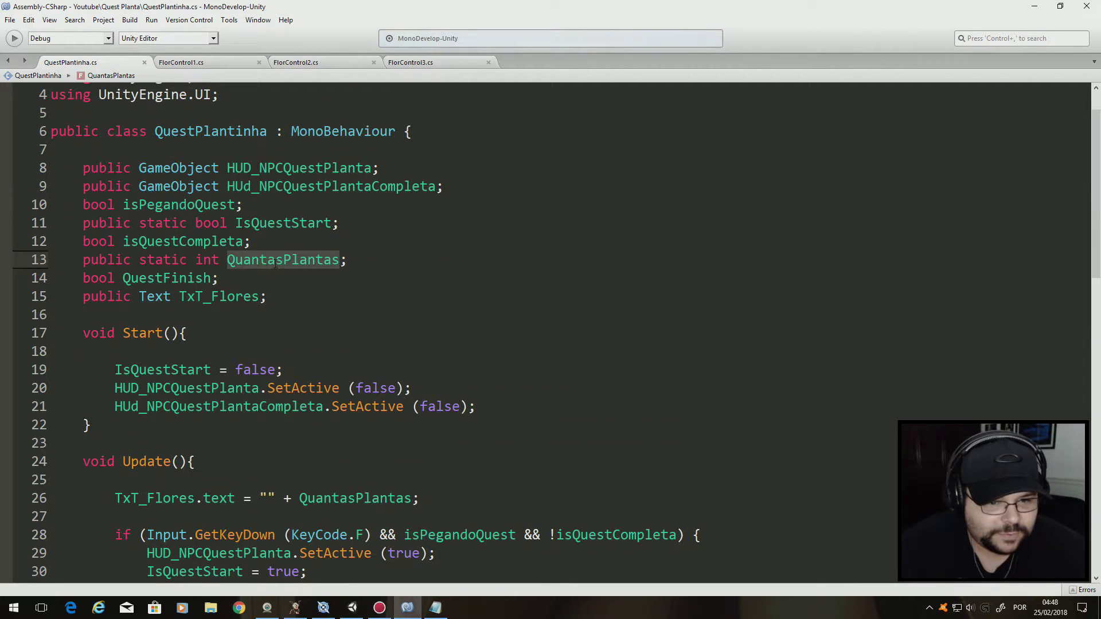
{"action": "right_click", "coordinate": [275, 261]}
{"action": "mouse_move", "coordinate": [321, 274]}
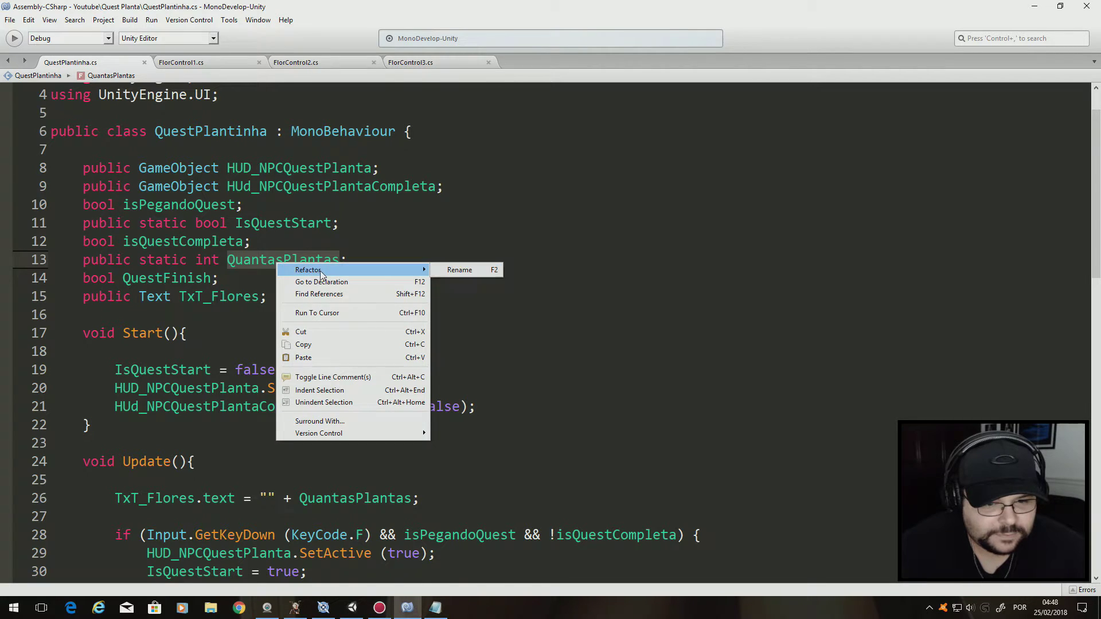
{"action": "left_click", "coordinate": [457, 271]}
{"action": "type", "text": "QuantasFlores"}
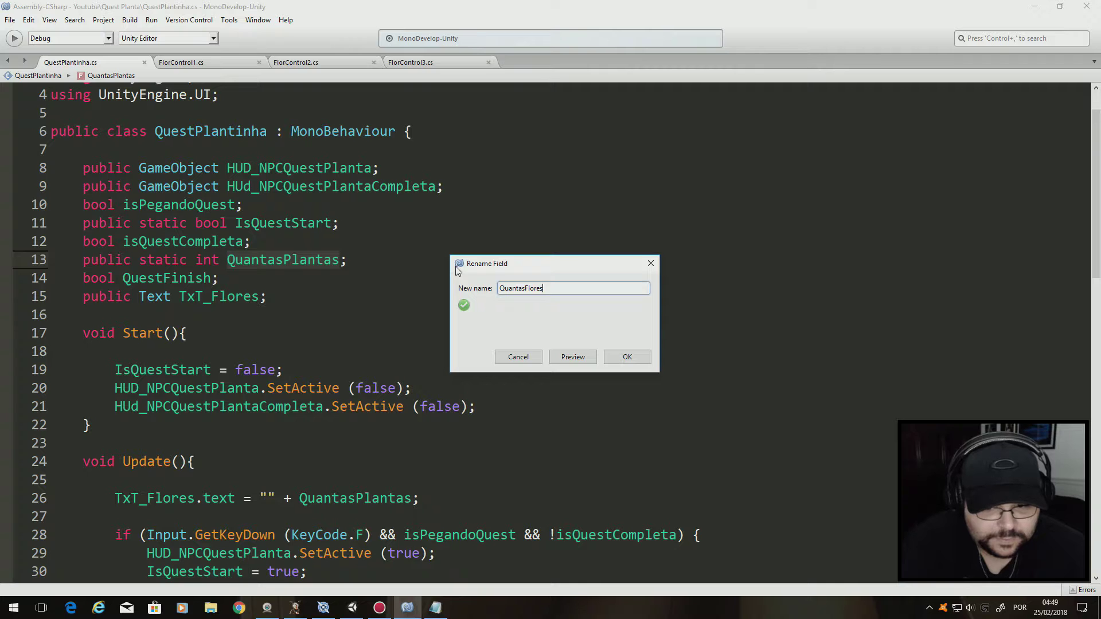
{"action": "left_click", "coordinate": [627, 357]}
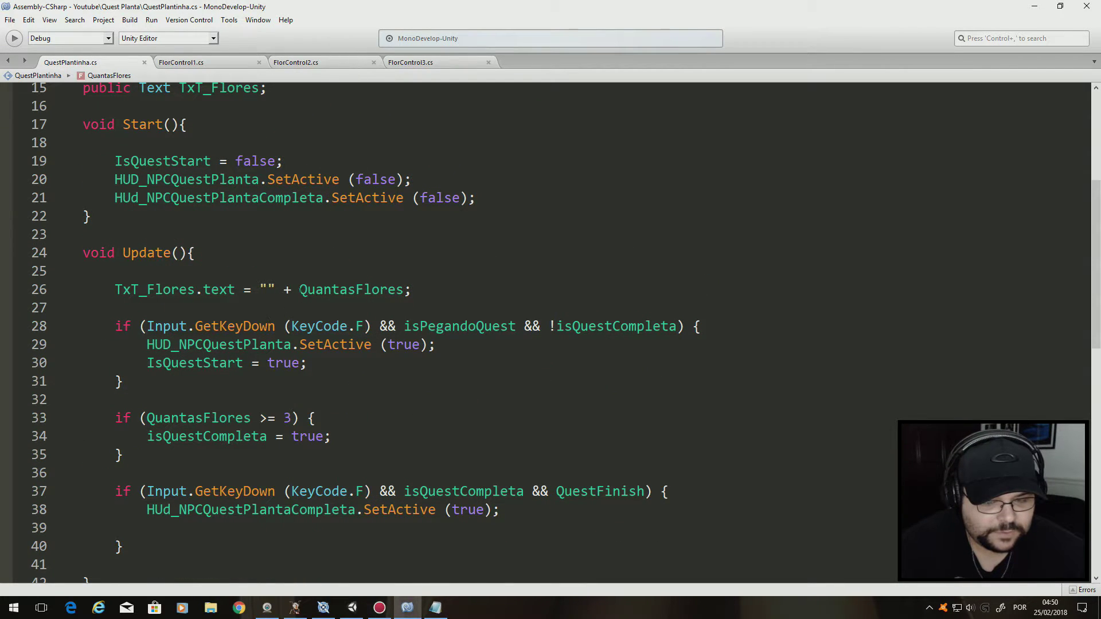
{"action": "scroll", "coordinate": [221, 319], "scroll_direction": "up", "scroll_amount": 1}
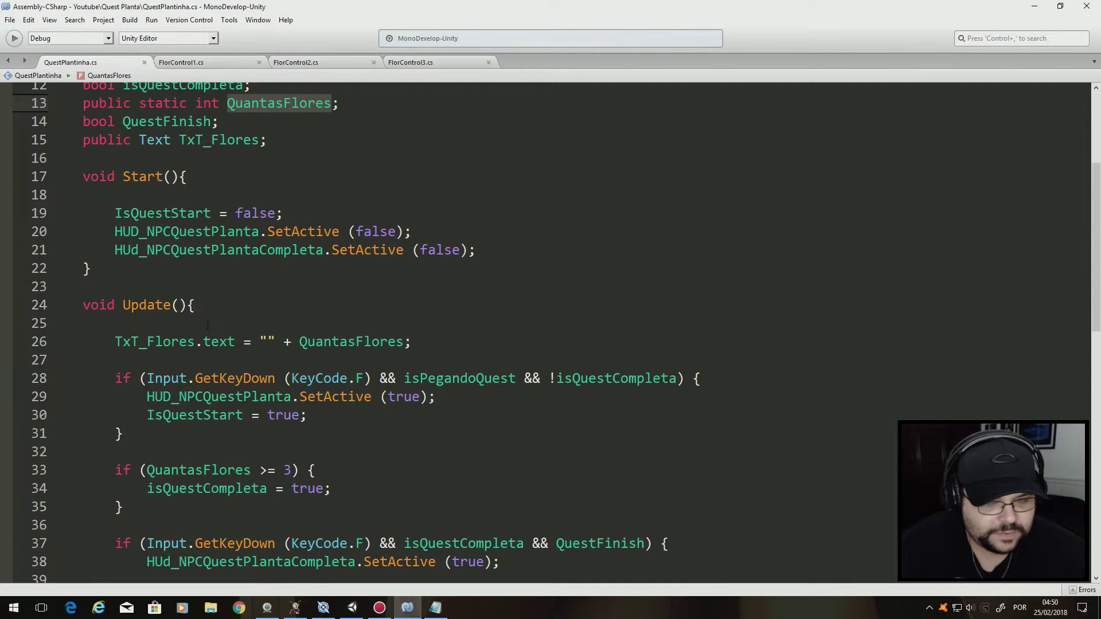
Step: Put the TxT_Flores text assignment in Update under an if (IsQuestStart) condition and save
{"action": "scroll", "coordinate": [210, 322], "scroll_direction": "up", "scroll_amount": 1}
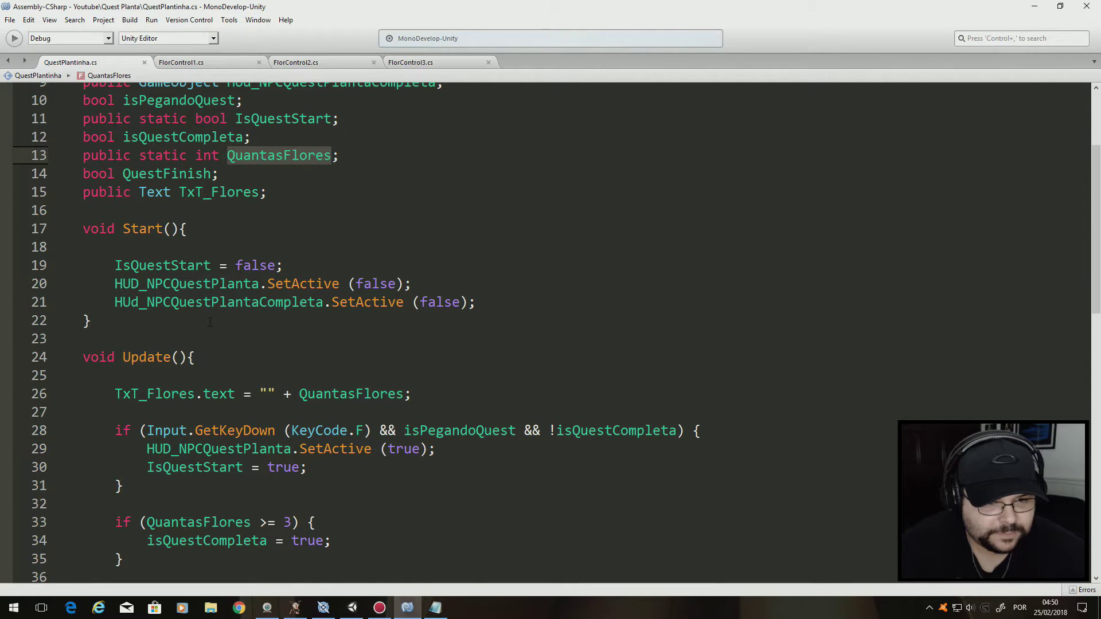
{"action": "scroll", "coordinate": [279, 213], "scroll_direction": "up", "scroll_amount": 1}
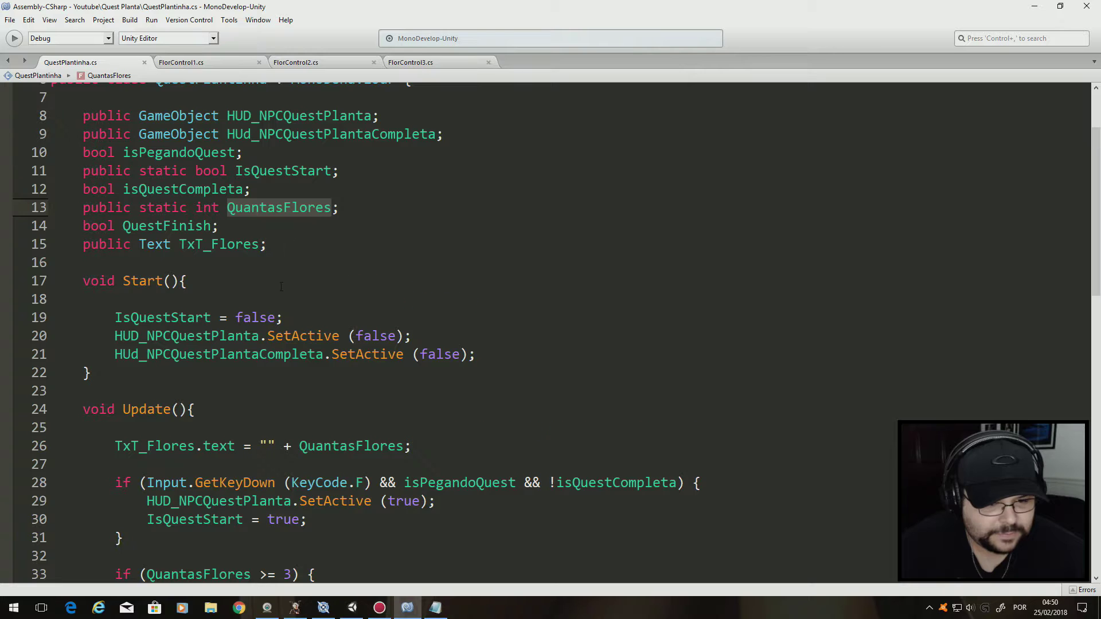
{"action": "scroll", "coordinate": [281, 287], "scroll_direction": "down", "scroll_amount": 1}
{"action": "scroll", "coordinate": [175, 279], "scroll_direction": "down", "scroll_amount": 2}
{"action": "left_click", "coordinate": [175, 274]}
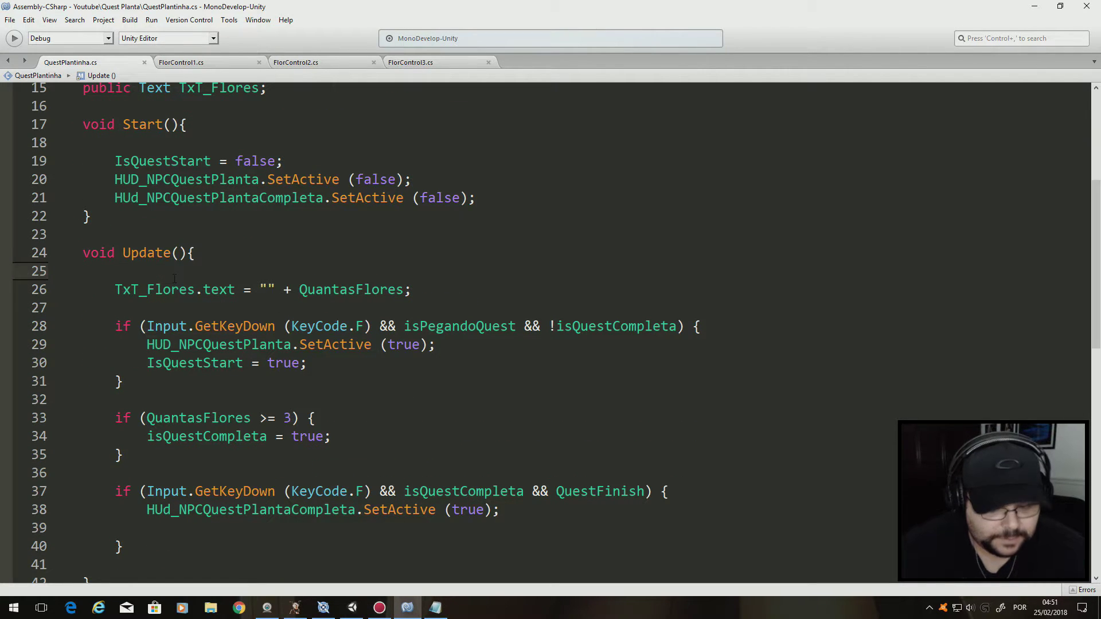
{"action": "key", "text": "Return"}
{"action": "type", "text": "if ("}
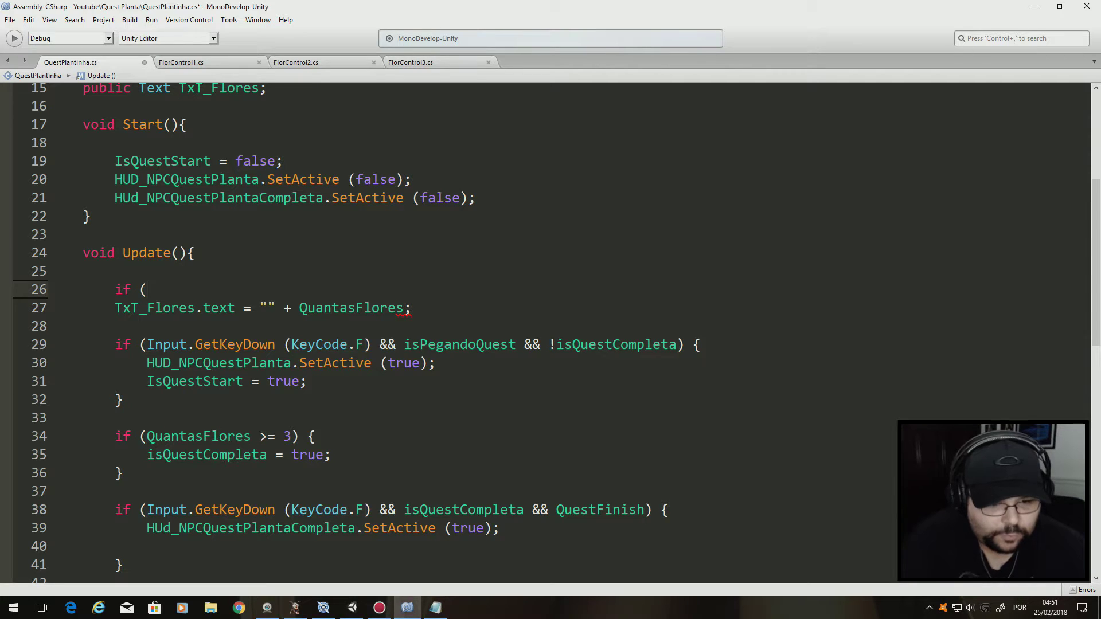
{"action": "type", "text": "start"}
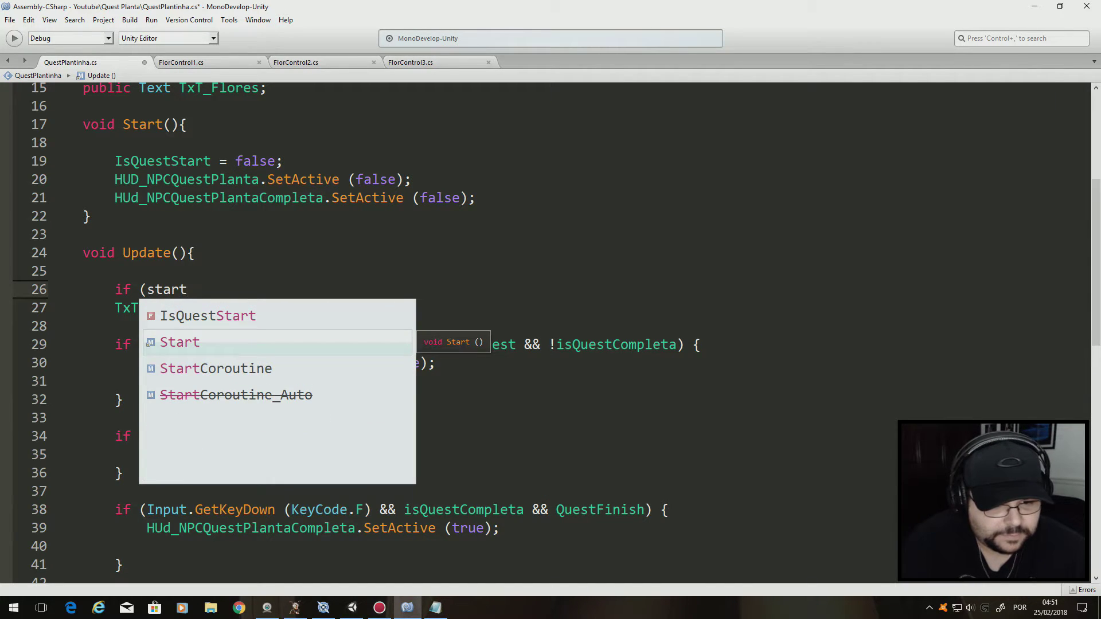
{"action": "key", "text": "Up"}
{"action": "key", "text": "Return"}
{"action": "type", "text": ")"}
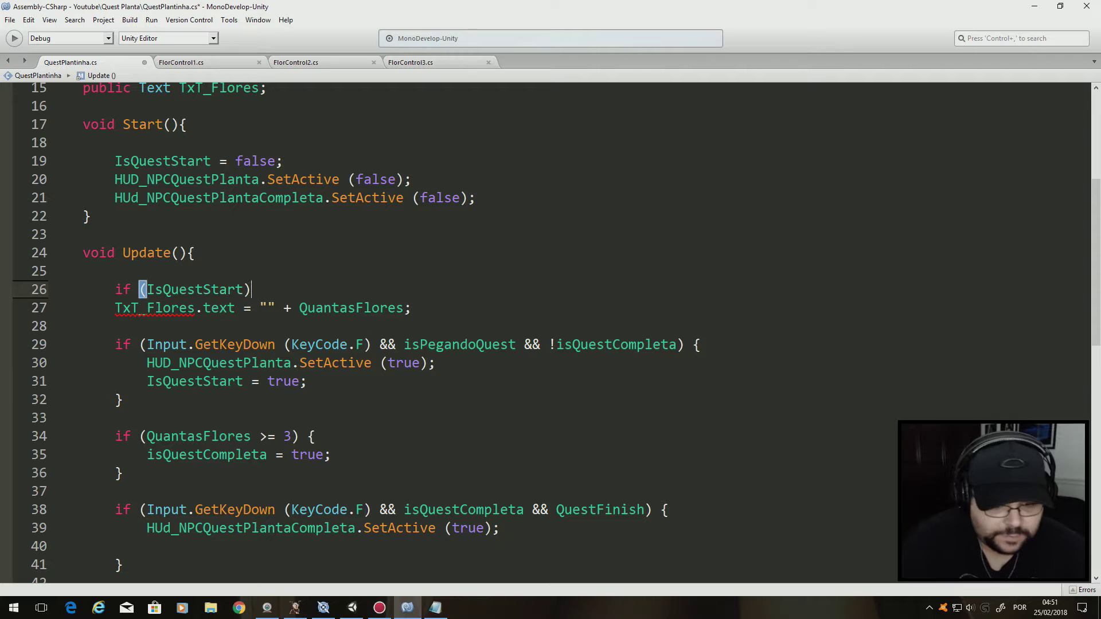
{"action": "key", "text": "Delete"}
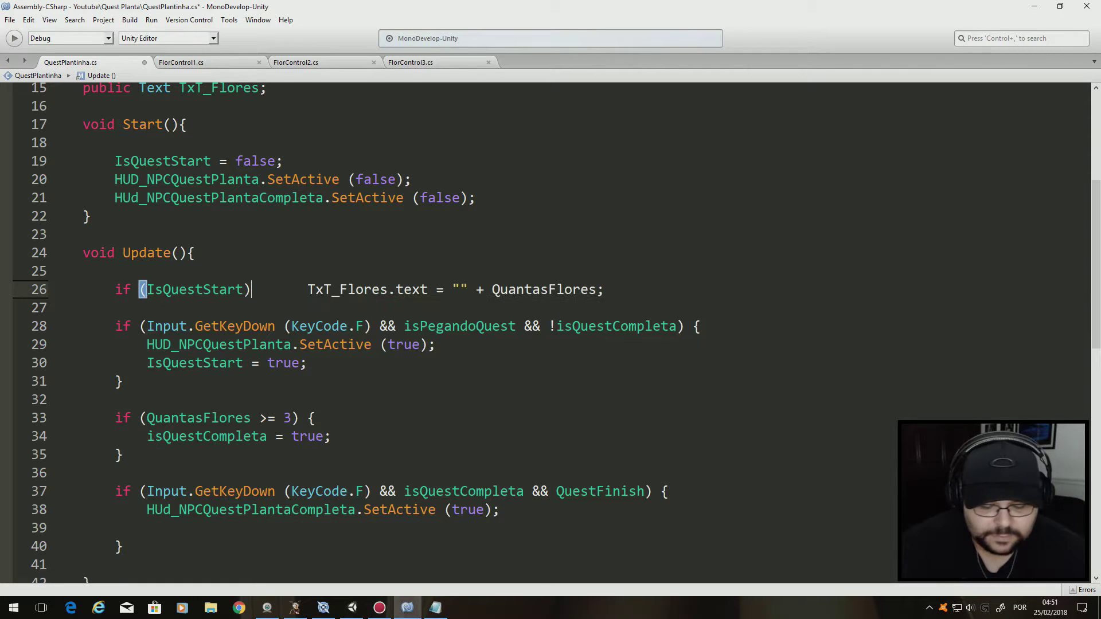
{"action": "key", "text": "ctrl+Delete"}
{"action": "key", "text": "ctrl+s"}
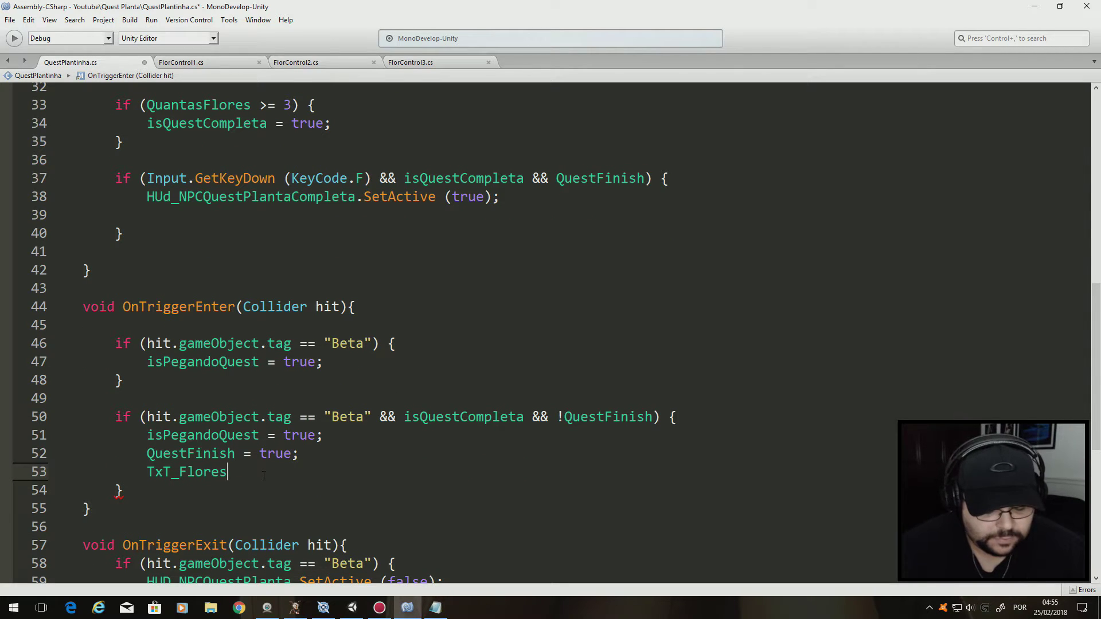
Step: Finish the TxT_Flores line as '.enabled = false;' to hide the counter
{"action": "type", "text": "."}
{"action": "key", "text": "Return"}
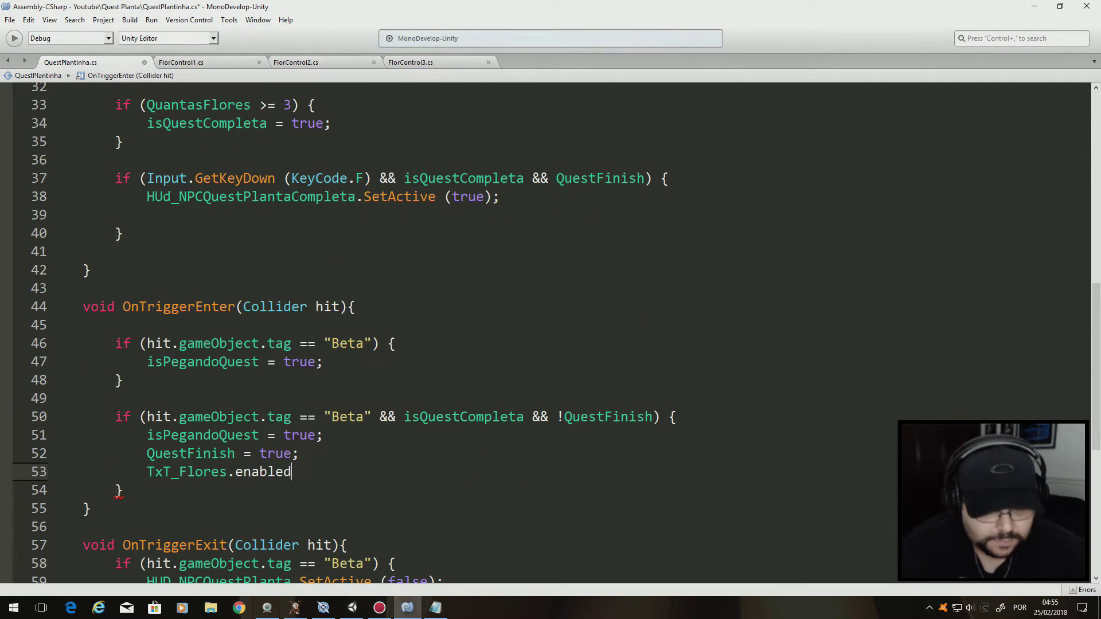
{"action": "type", "text": "= fal"}
{"action": "key", "text": "Return"}
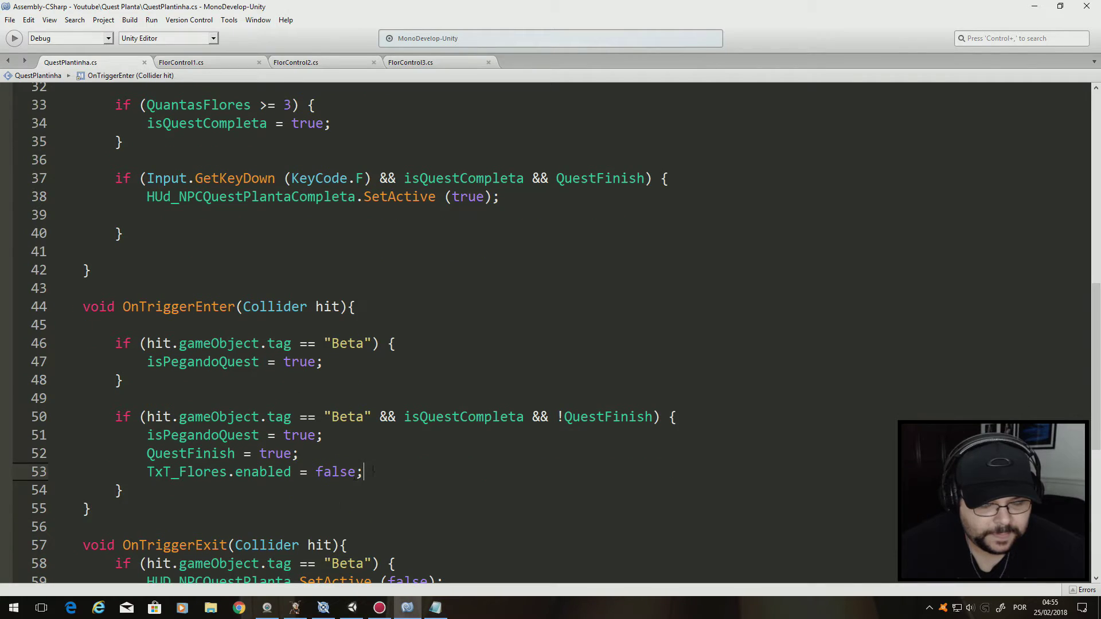
{"action": "key", "text": "alt+Tab"}
{"action": "left_click", "coordinate": [529, 35]}
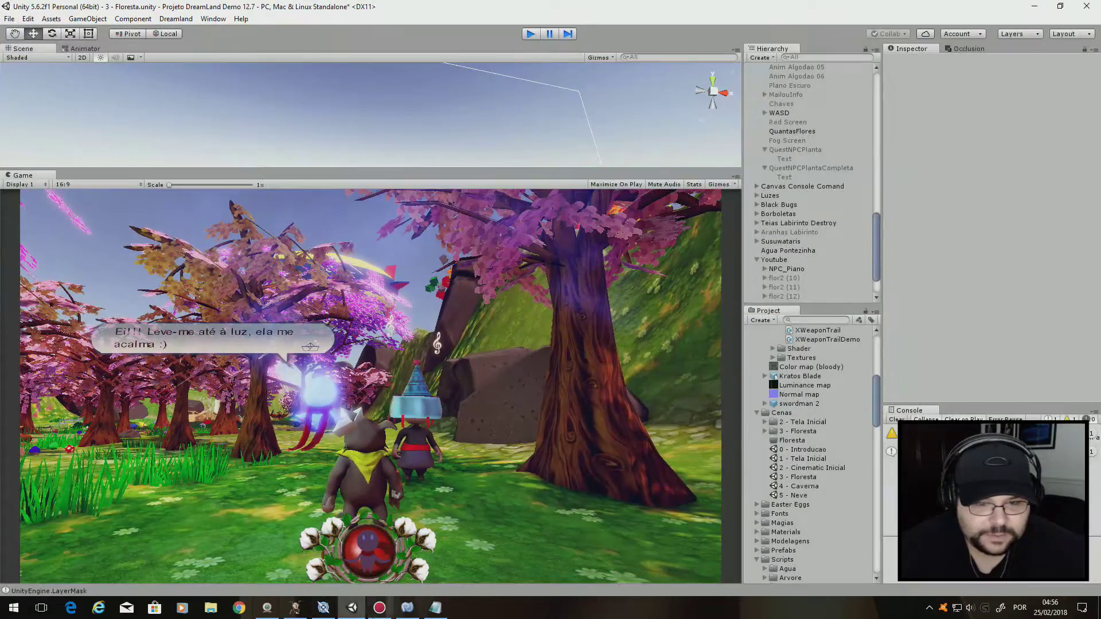
{"action": "left_click", "coordinate": [413, 613]}
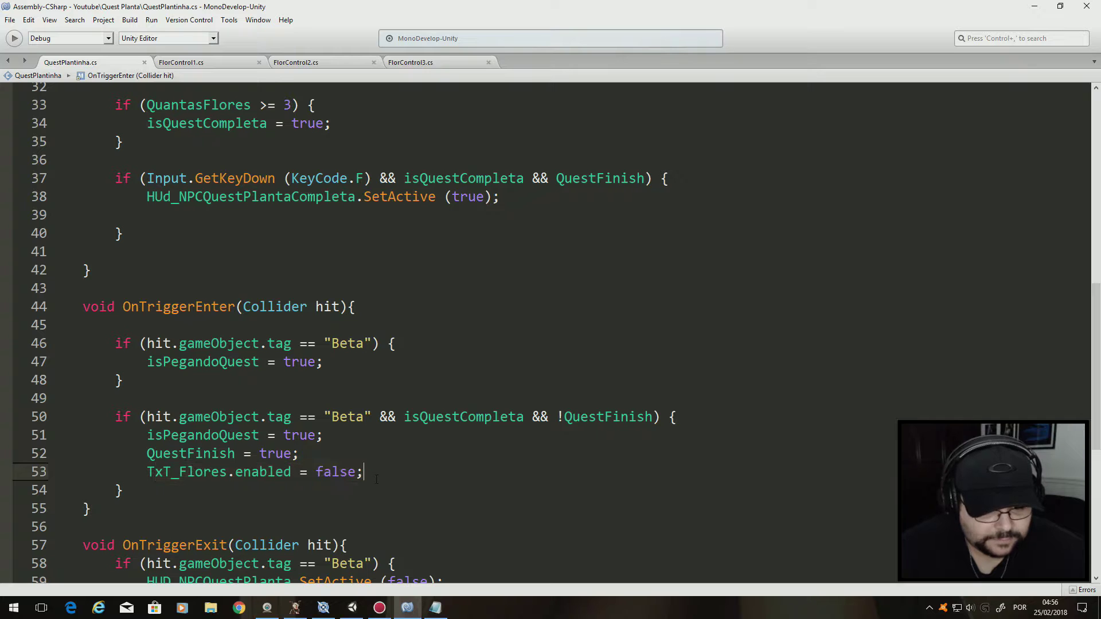
Step: Move the TxT_Flores.enabled = false line into line 39 of the quest-finish block and save
{"action": "key", "text": "ctrl+x"}
{"action": "left_click", "coordinate": [398, 215]}
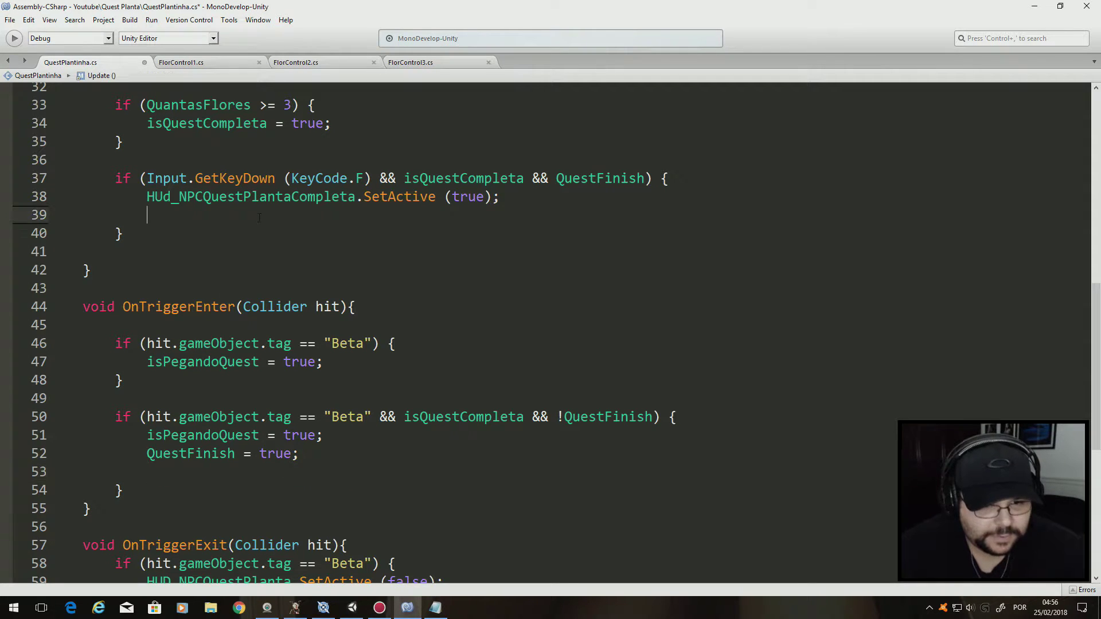
{"action": "key", "text": "ctrl+v"}
{"action": "scroll", "coordinate": [399, 337], "scroll_direction": "up", "scroll_amount": 2}
{"action": "key", "text": "ctrl+s"}
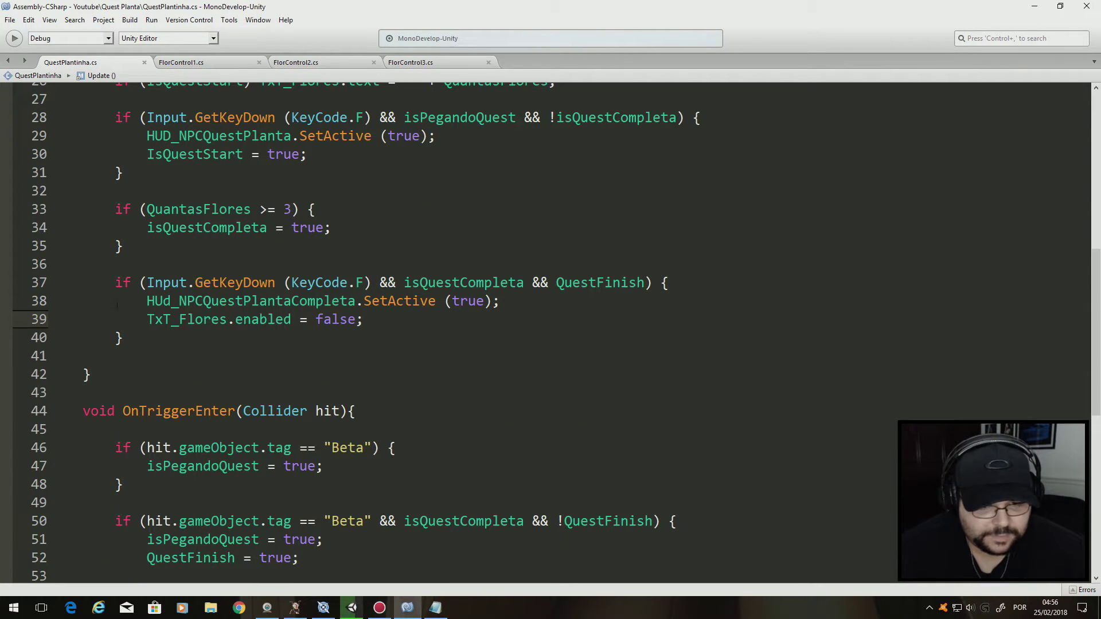
Step: Review the quest-finish block, then look through the FlorControl1, FlorControl2 and FlorControl3 scripts
{"action": "left_click_drag", "start_coordinate": [115, 283], "coordinate": [180, 344]}
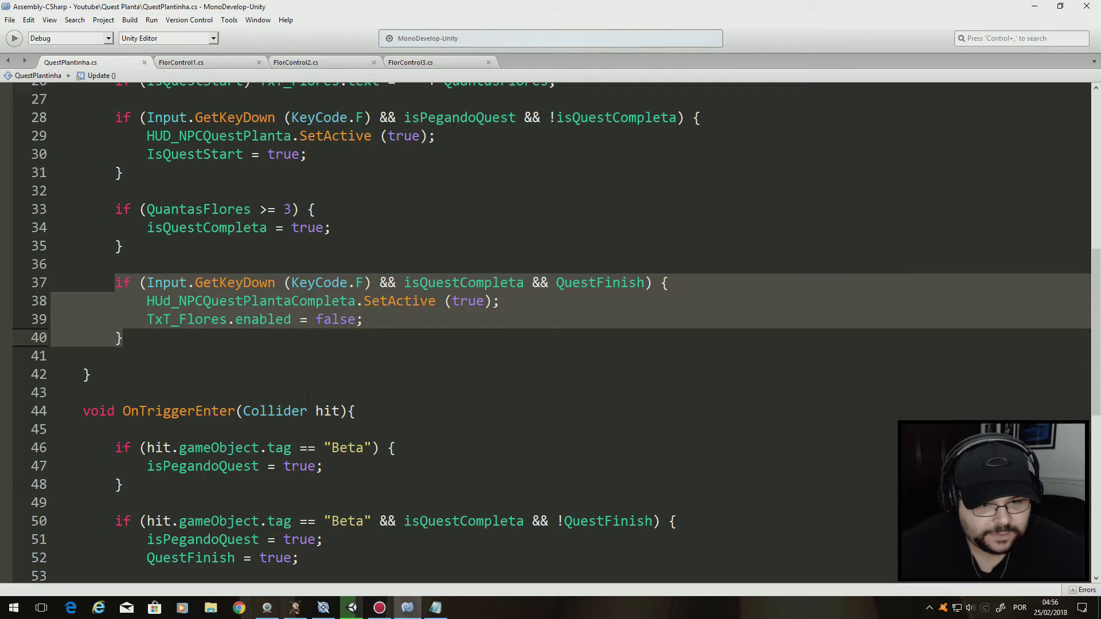
{"action": "scroll", "coordinate": [307, 397], "scroll_direction": "down", "scroll_amount": 2, "text": "ctrl"}
{"action": "scroll", "coordinate": [304, 366], "scroll_direction": "up", "scroll_amount": 4}
{"action": "scroll", "coordinate": [304, 356], "scroll_direction": "up", "scroll_amount": 3}
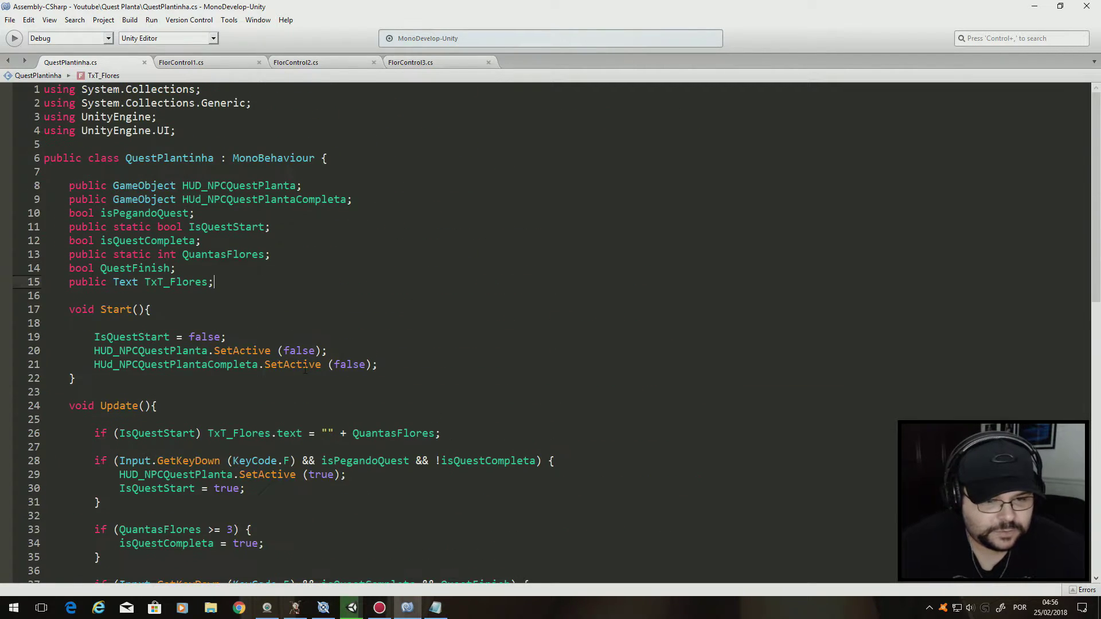
{"action": "scroll", "coordinate": [302, 346], "scroll_direction": "down", "scroll_amount": 5}
{"action": "scroll", "coordinate": [302, 346], "scroll_direction": "up", "scroll_amount": 1}
{"action": "scroll", "coordinate": [302, 346], "scroll_direction": "up", "scroll_amount": 4}
{"action": "left_click", "coordinate": [194, 62]}
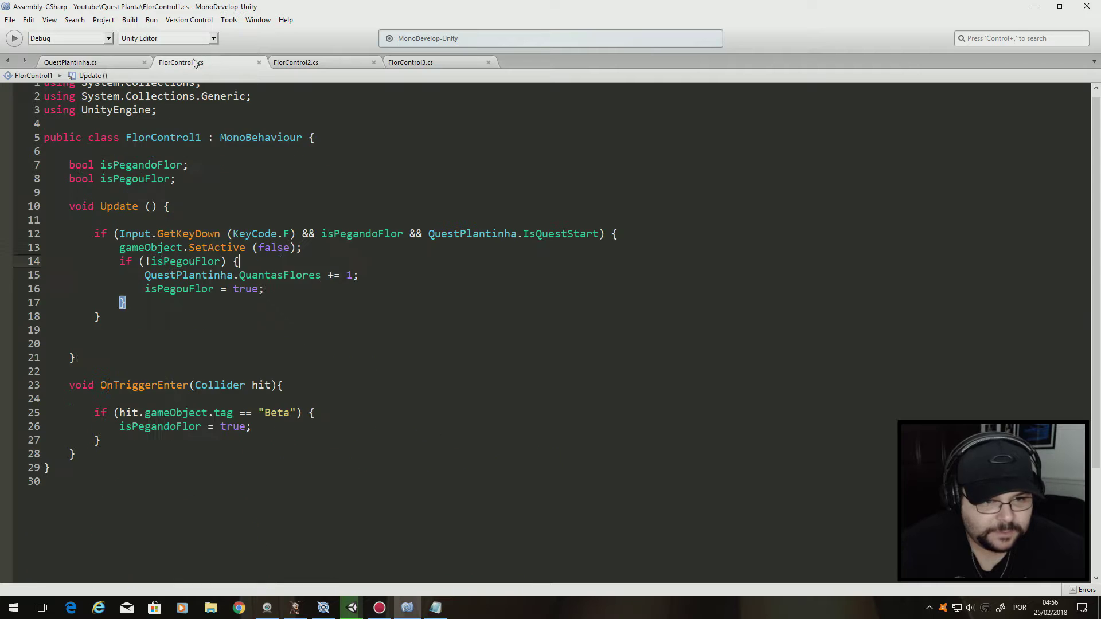
{"action": "left_click", "coordinate": [355, 64]}
{"action": "left_click", "coordinate": [413, 62]}
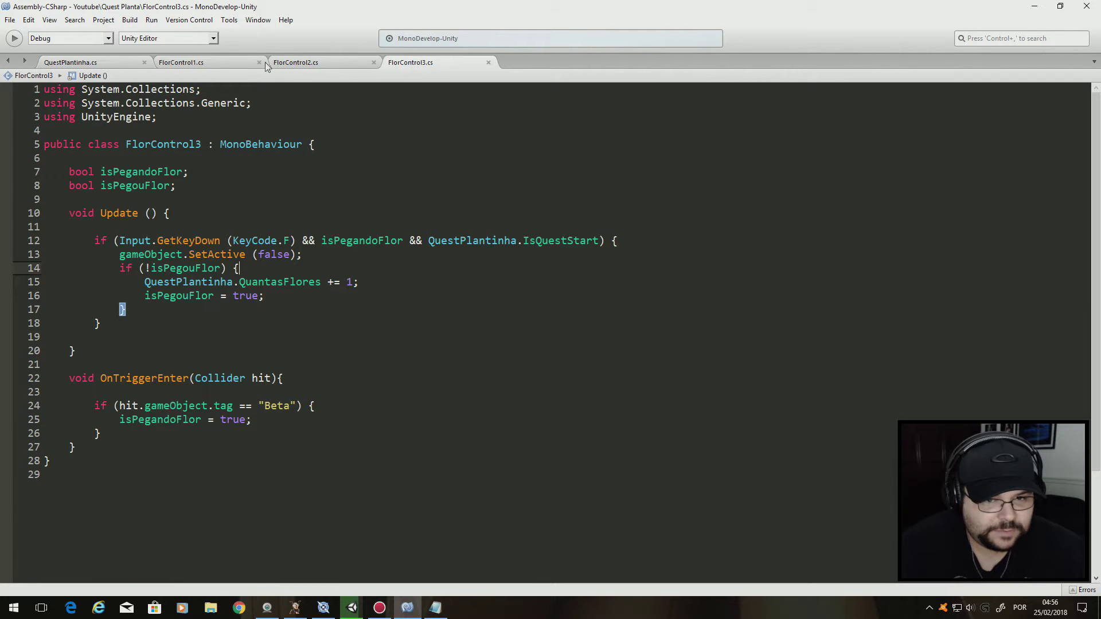
{"action": "left_click", "coordinate": [352, 607]}
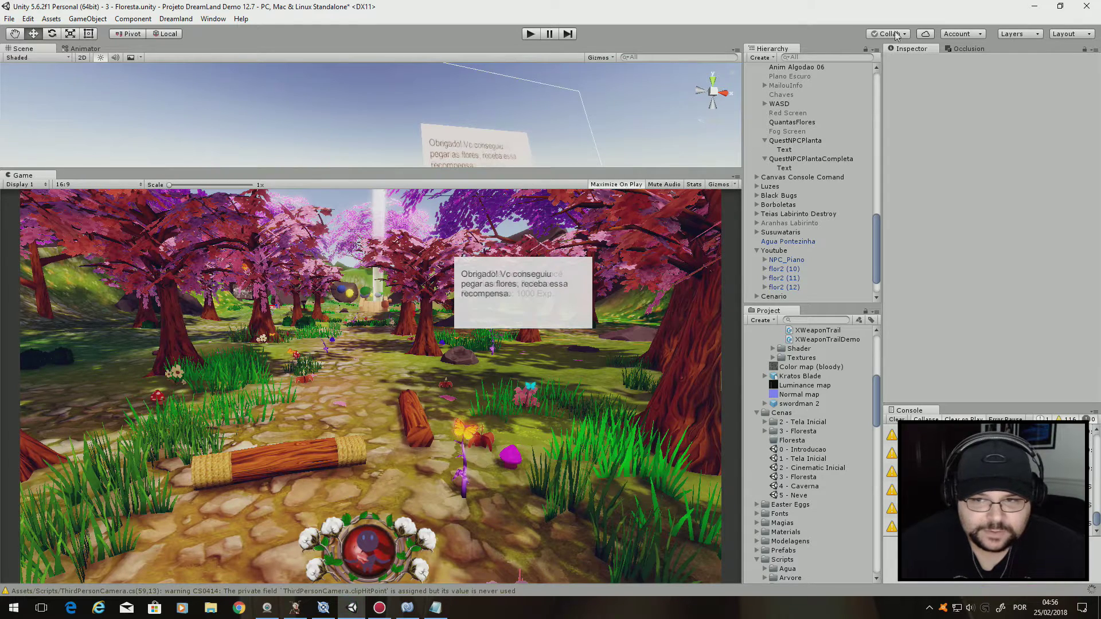
Step: Start the game, take the gnome's quest and collect three flowers
{"action": "left_click", "coordinate": [530, 33]}
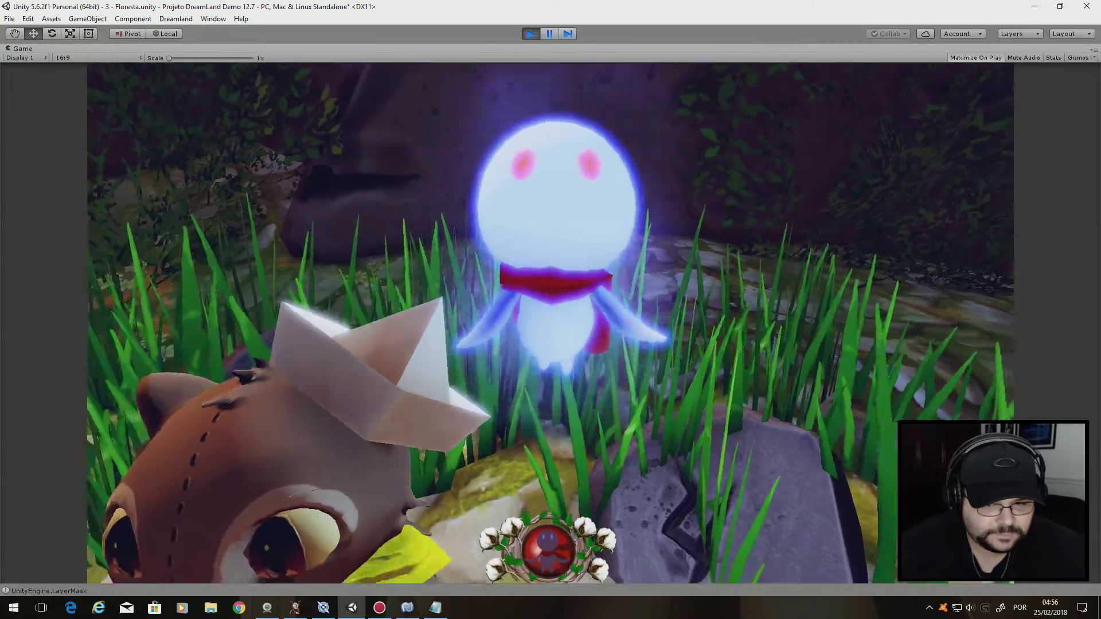
{"action": "key", "text": "w"}
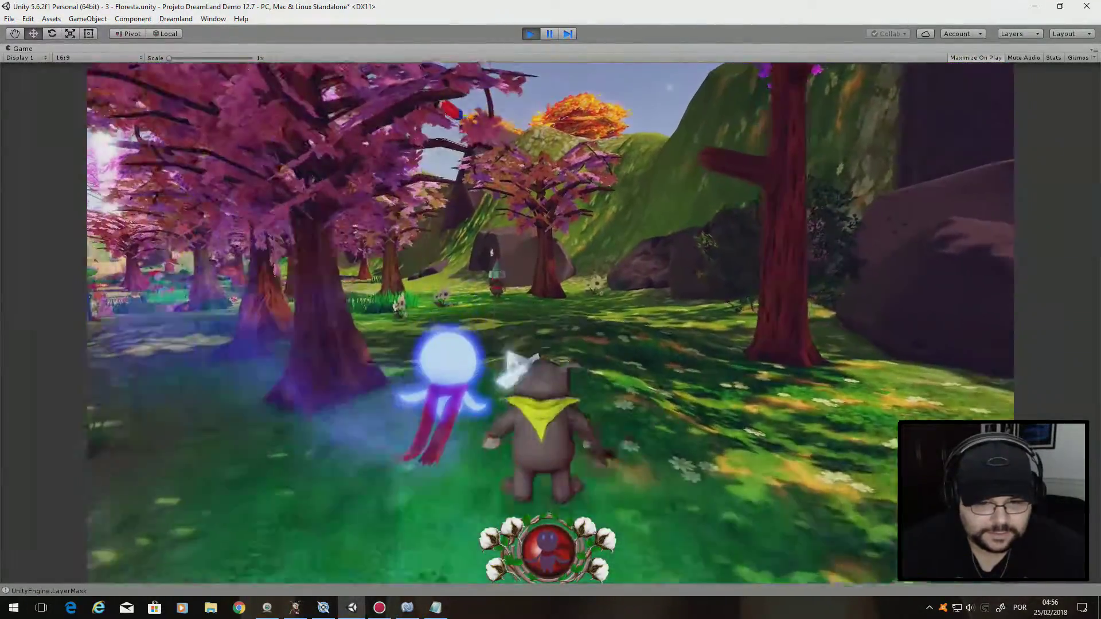
{"action": "key", "text": "w"}
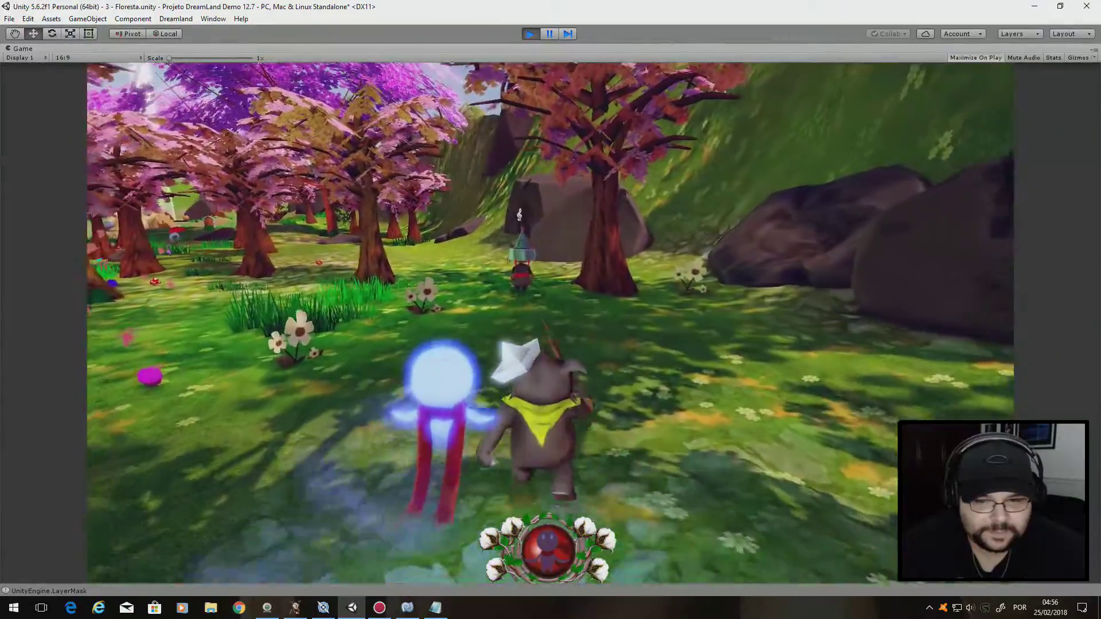
{"action": "key", "text": "w"}
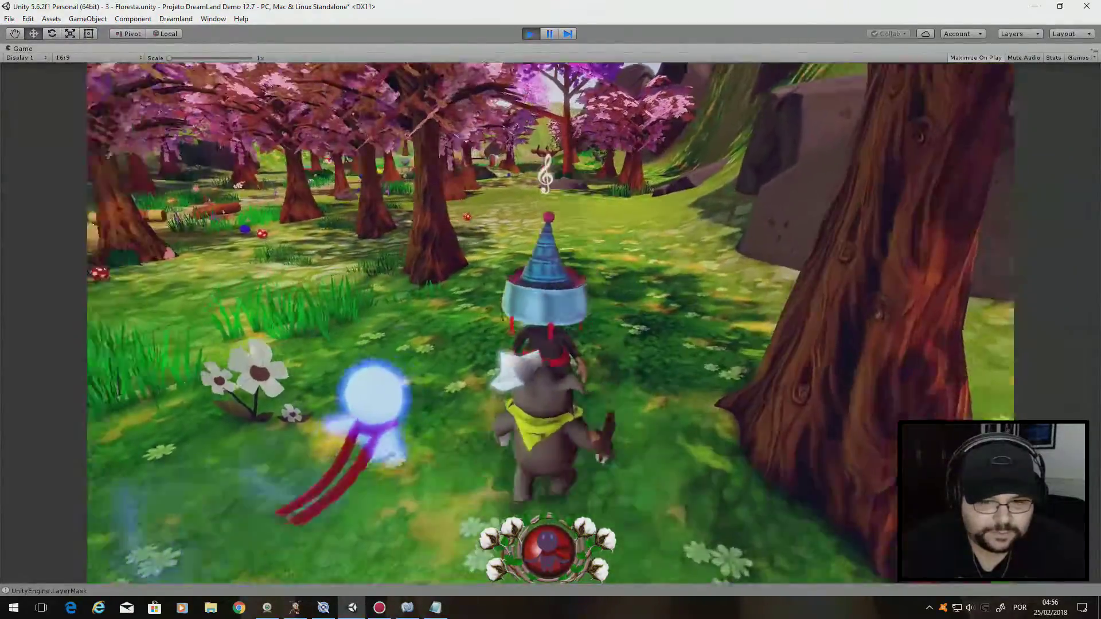
{"action": "key", "text": "a"}
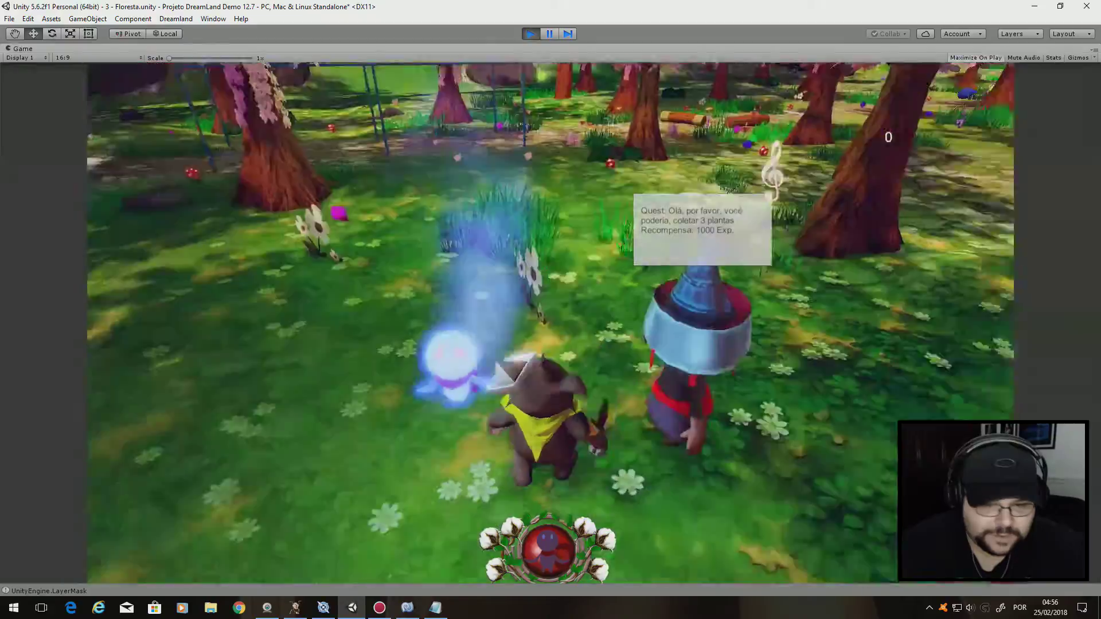
{"action": "key", "text": "a"}
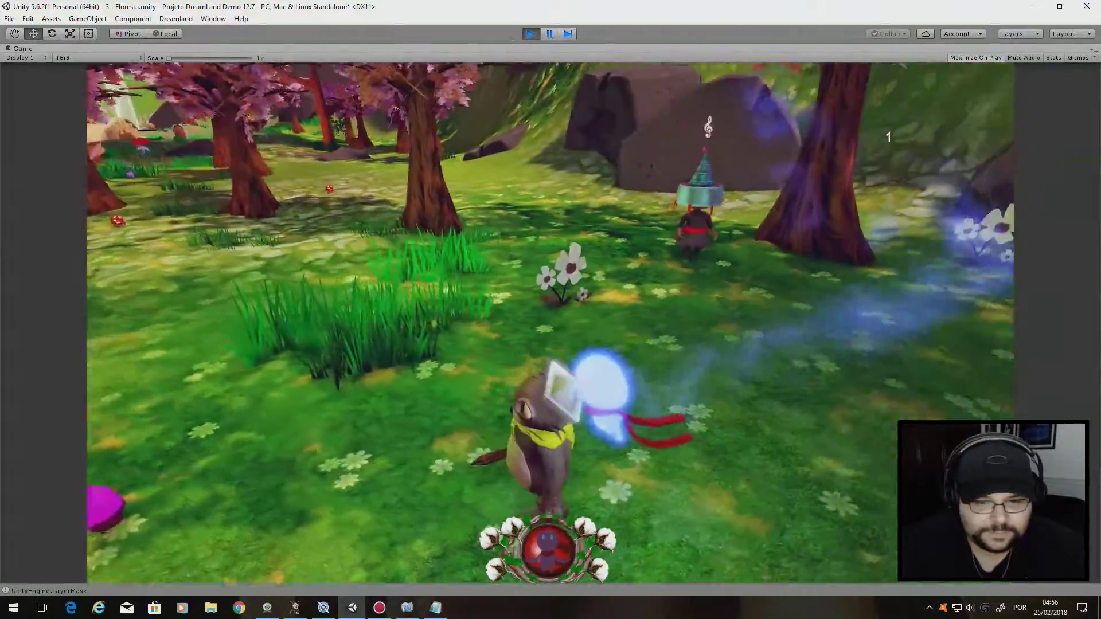
{"action": "key", "text": "a"}
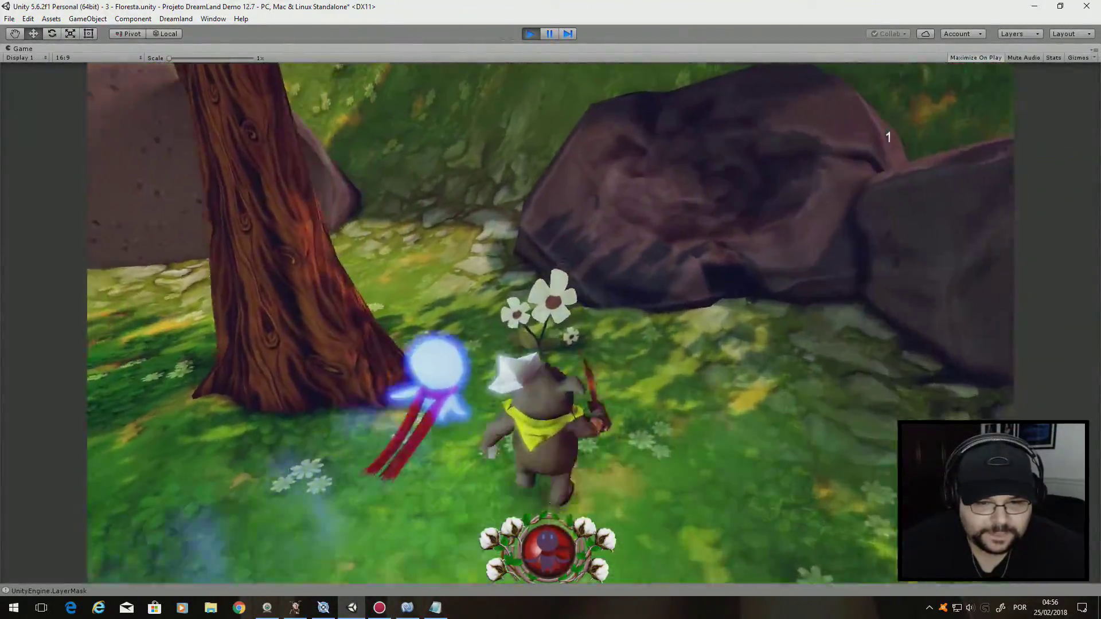
{"action": "key", "text": "a"}
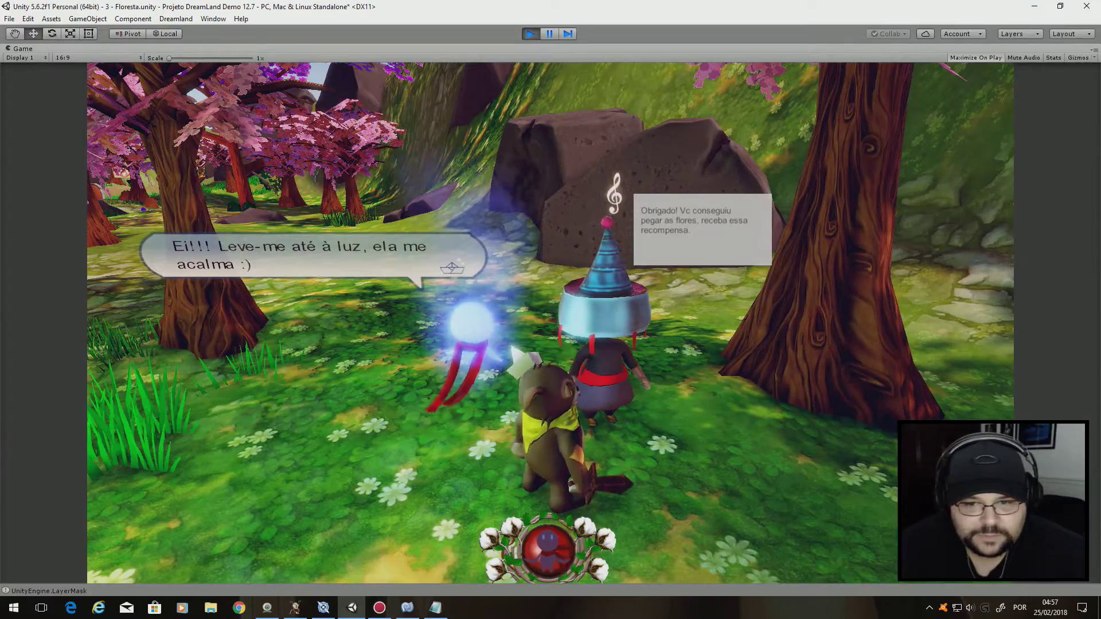
Step: Roam the forest after turning in the quest, then end the playtest back in Unity
{"action": "key", "text": "w"}
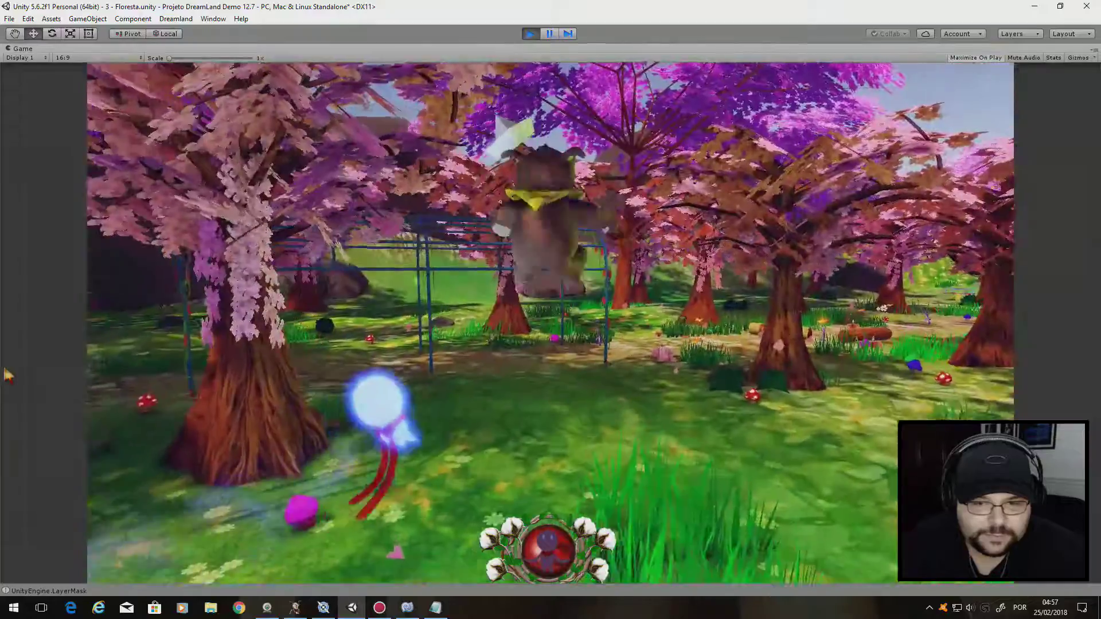
{"action": "key", "text": "space"}
{"action": "key", "text": "w"}
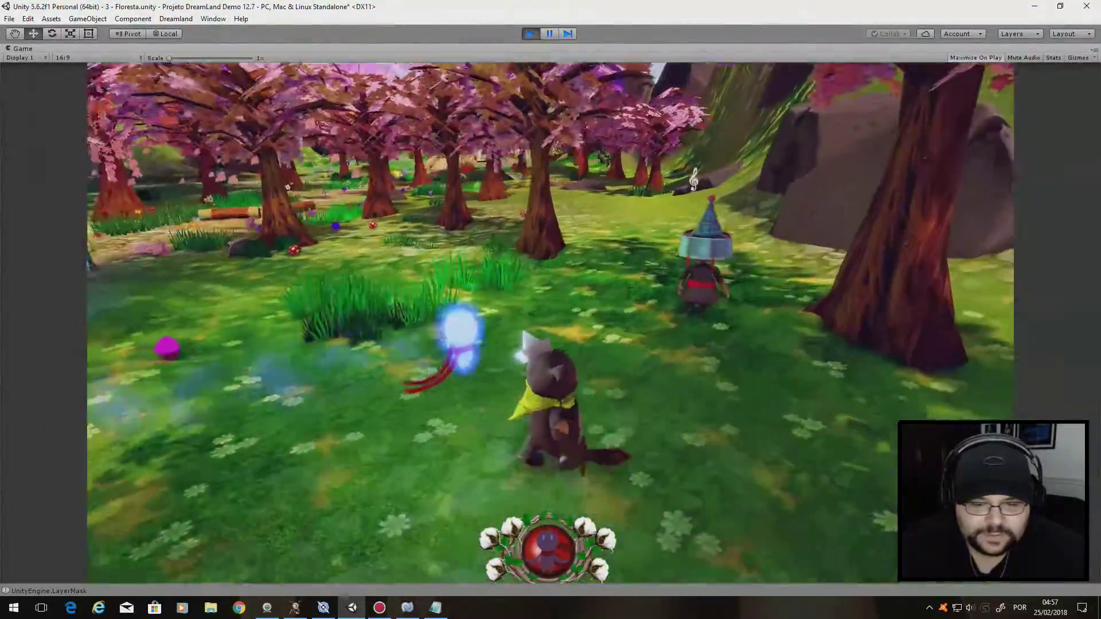
{"action": "key", "text": "s"}
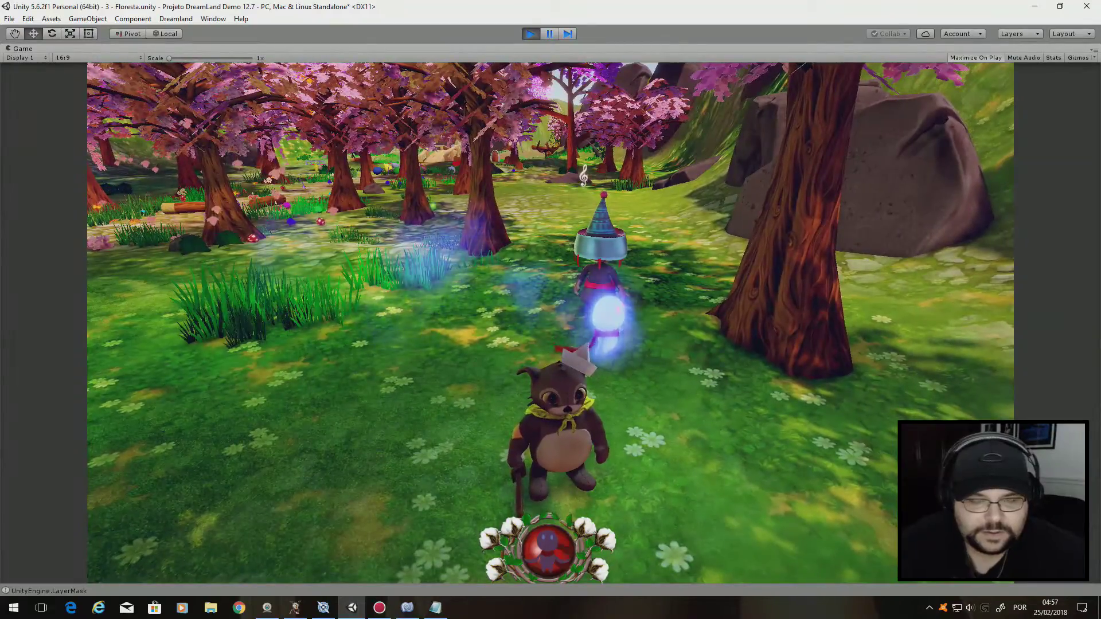
{"action": "key", "text": "s"}
{"action": "key", "text": "w"}
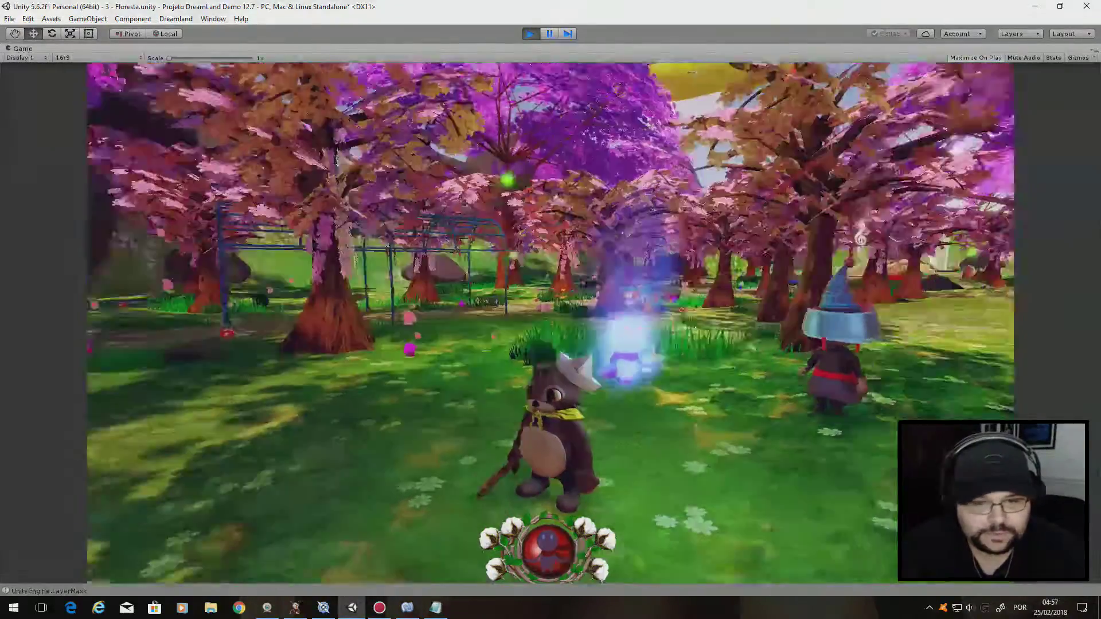
{"action": "key", "text": "s"}
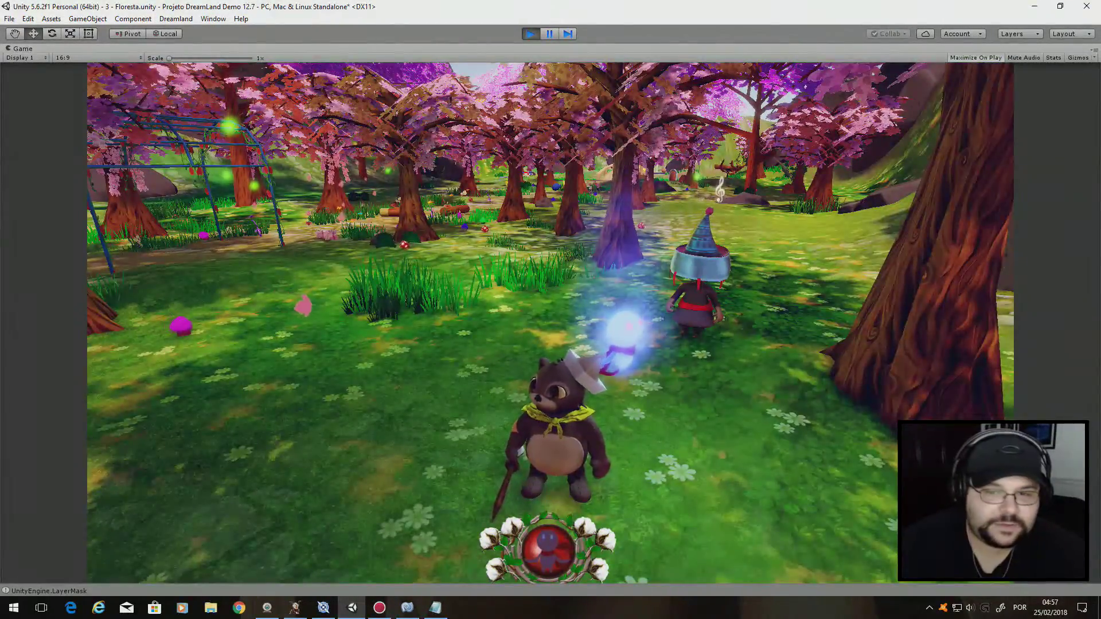
{"action": "key", "text": "super"}
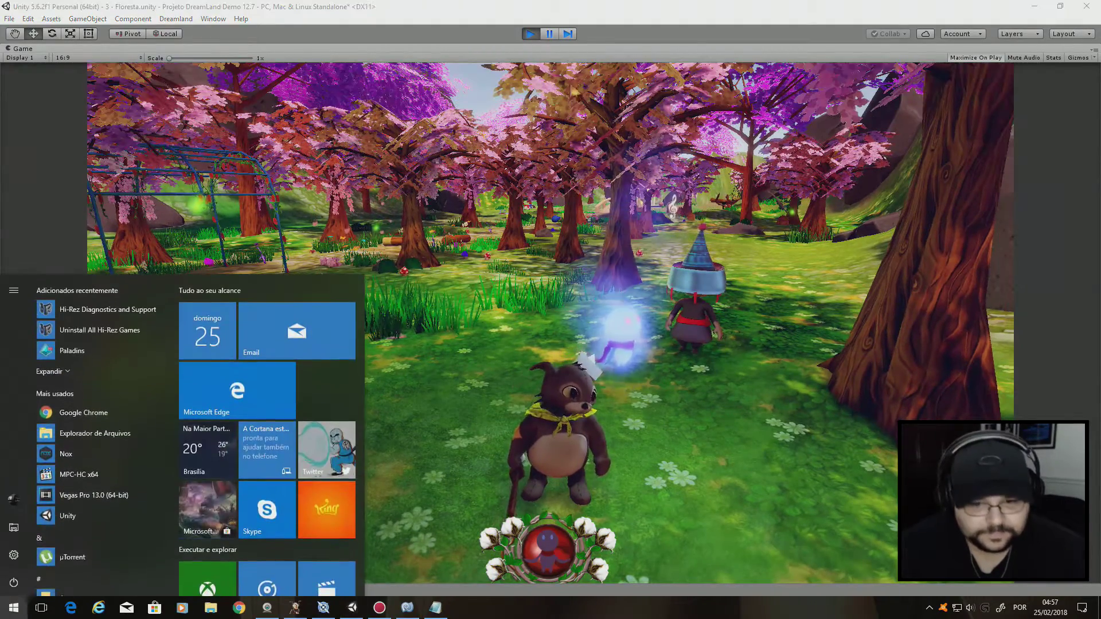
{"action": "left_click", "coordinate": [532, 41]}
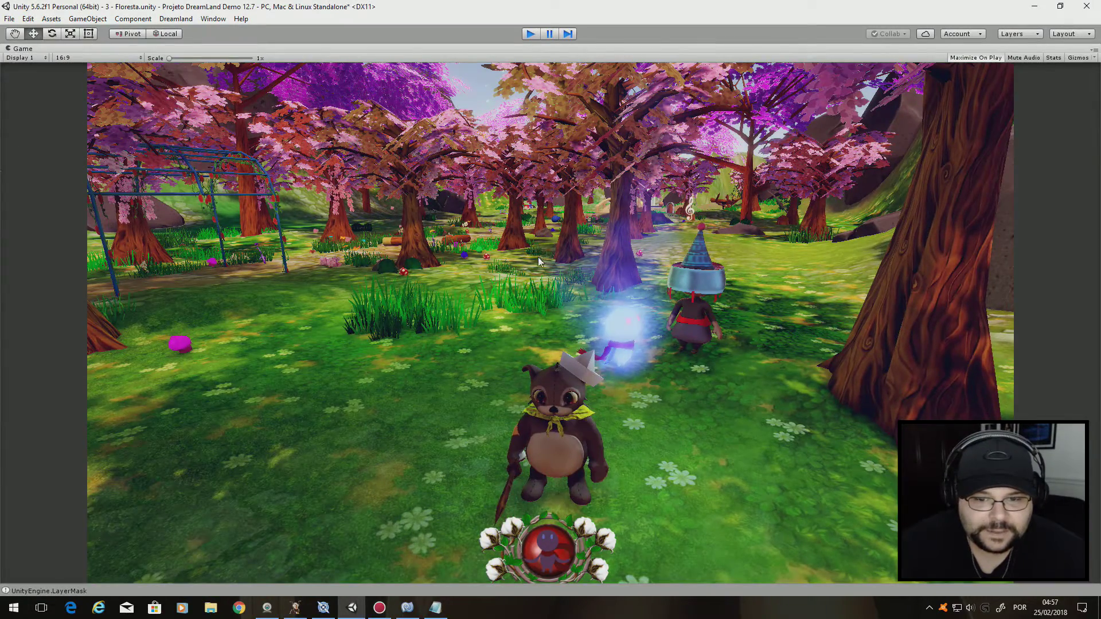
Step: Run the game again, retake the gnome's flower quest and collect flowers until the counter reads 2
{"action": "key", "text": "ctrl+p"}
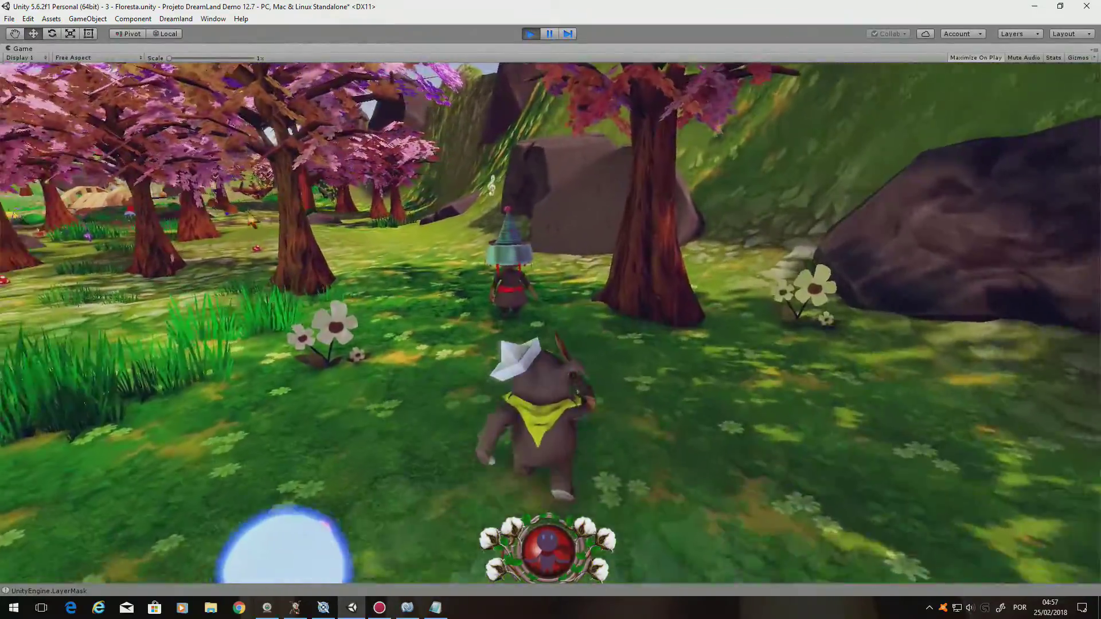
{"action": "key", "text": "w"}
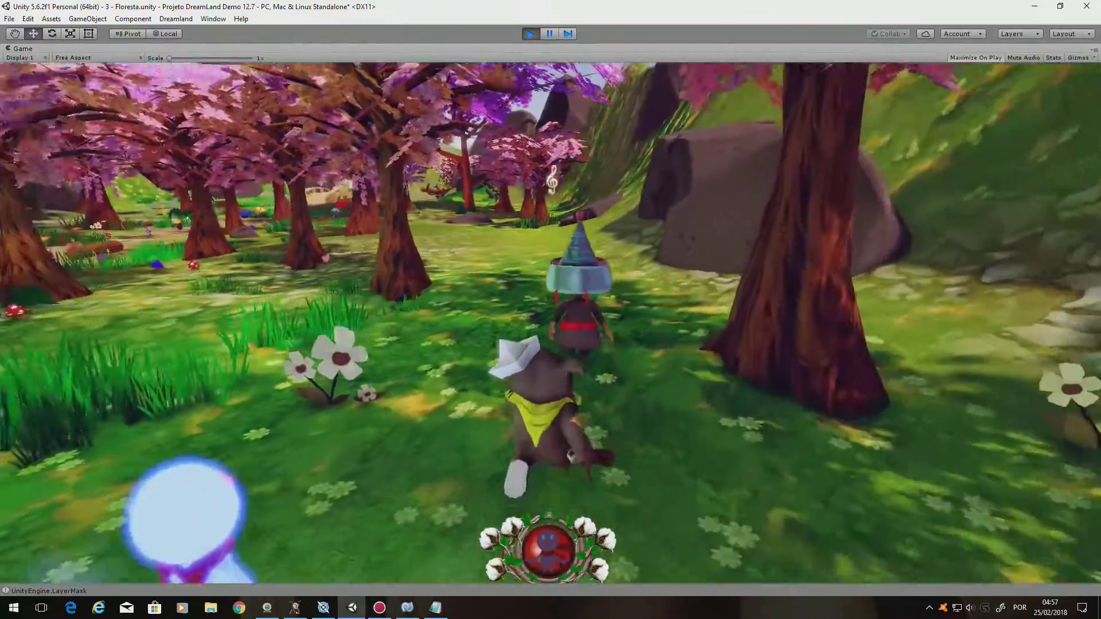
{"action": "key", "text": "a"}
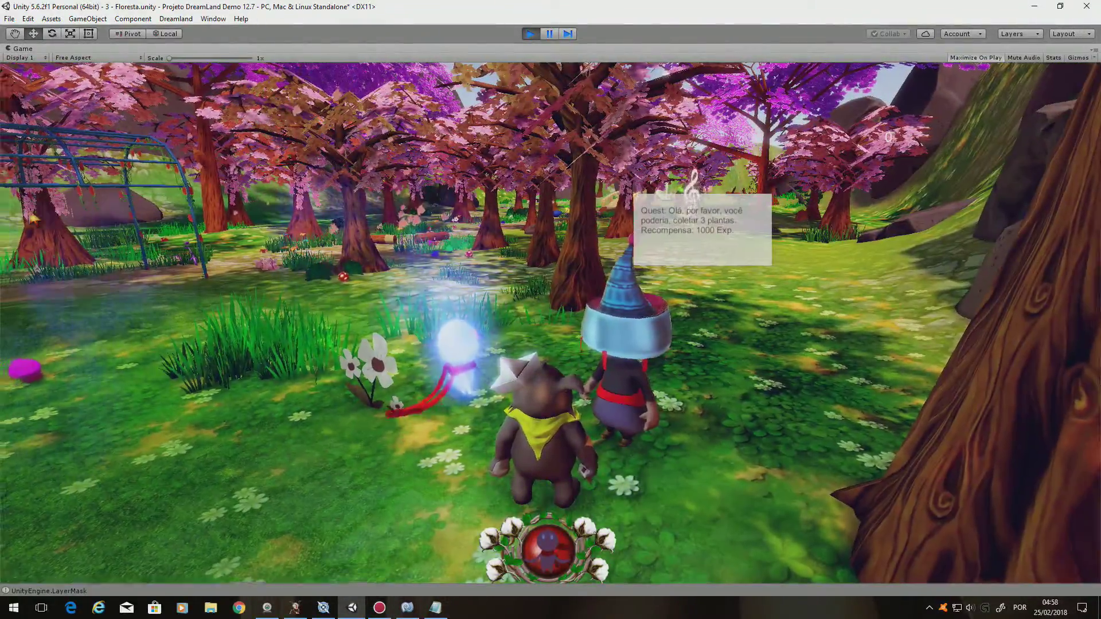
{"action": "key", "text": "w"}
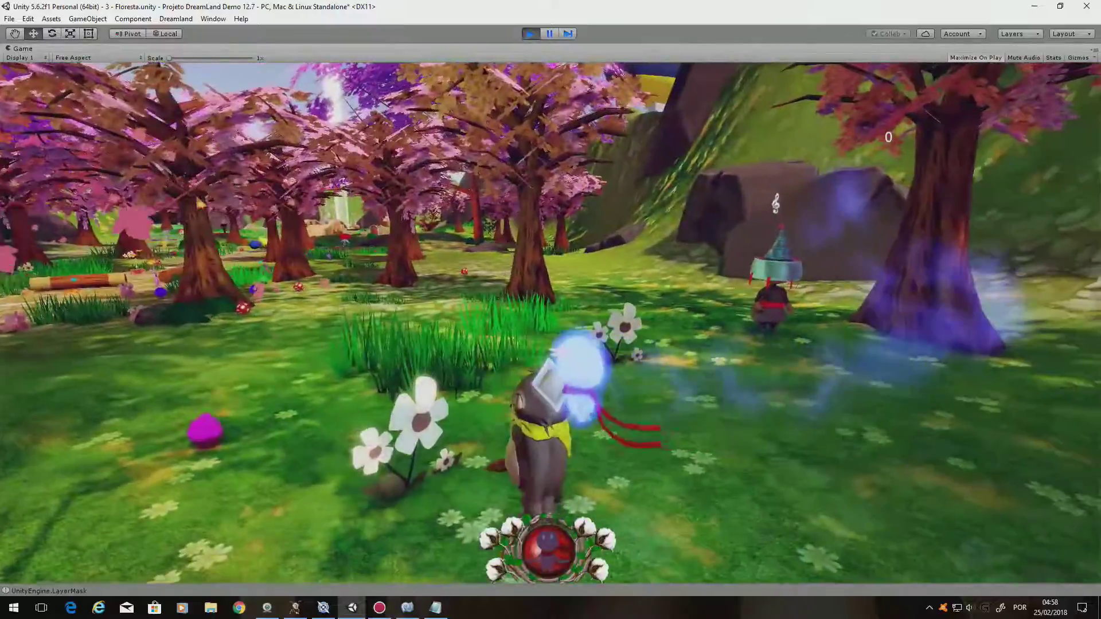
{"action": "key", "text": "a"}
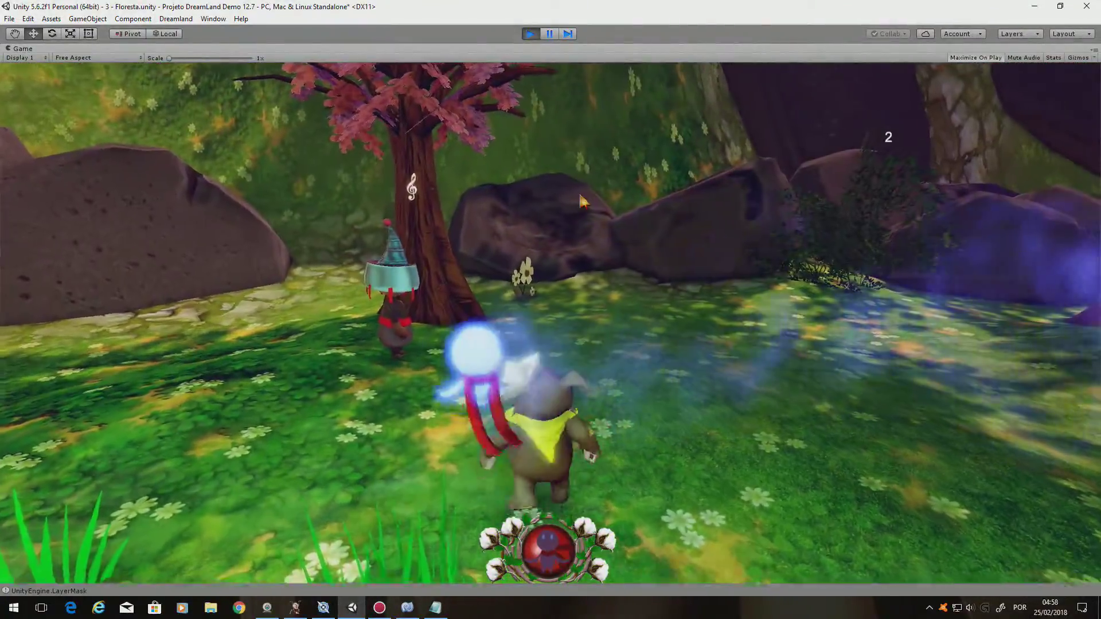